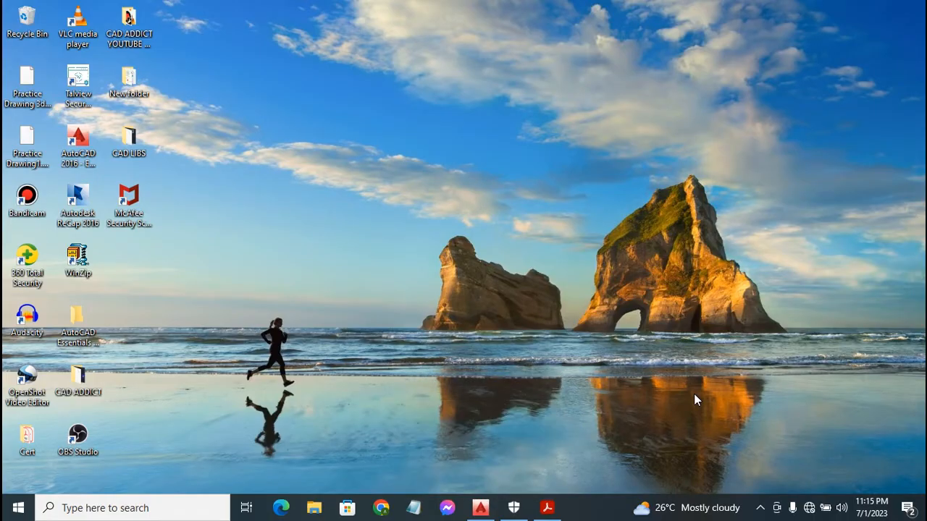
Step: Switch to the exercises PDF in Acrobat Reader and examine the dimensioned views of the Exercise 16 drawing
left_click(550, 509)
scroll(526, 349, "up", 3)
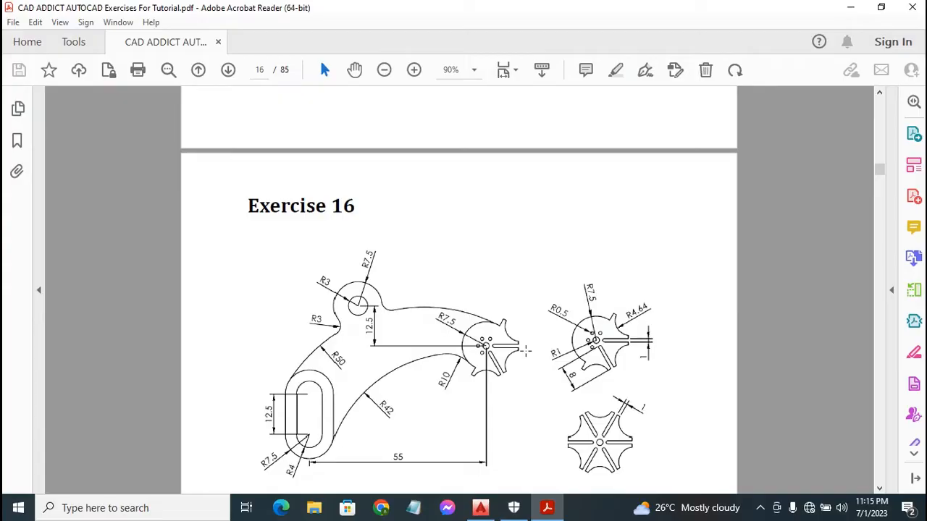
scroll(561, 327, "down", 2)
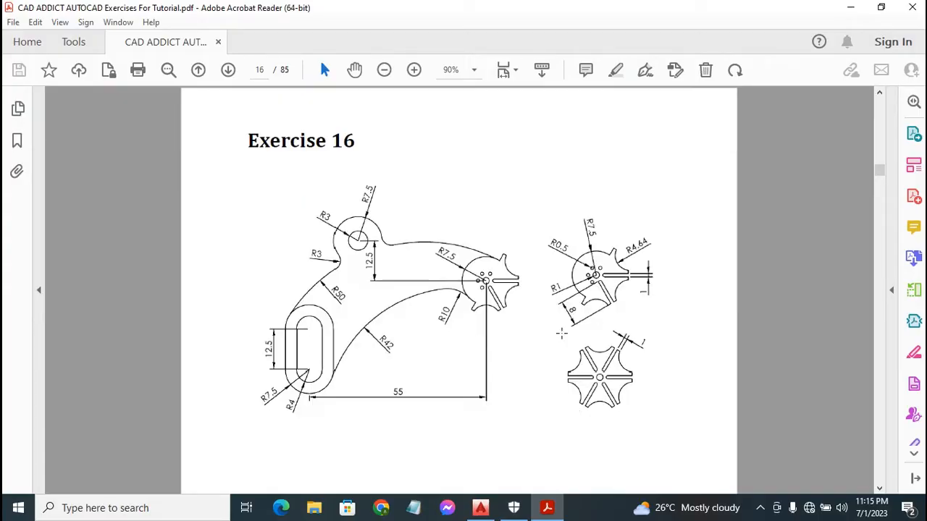
scroll(562, 333, "up", 5)
scroll(562, 338, "up", 12)
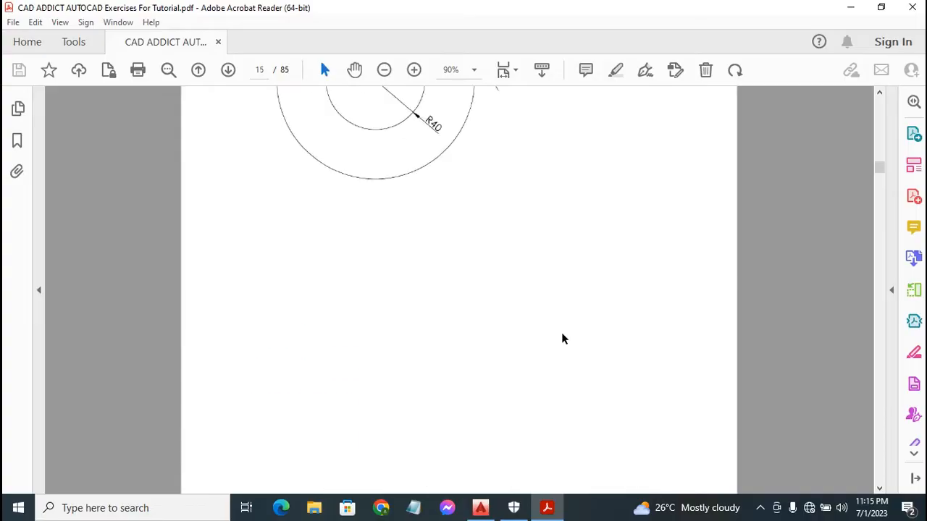
scroll(561, 333, "down", 4)
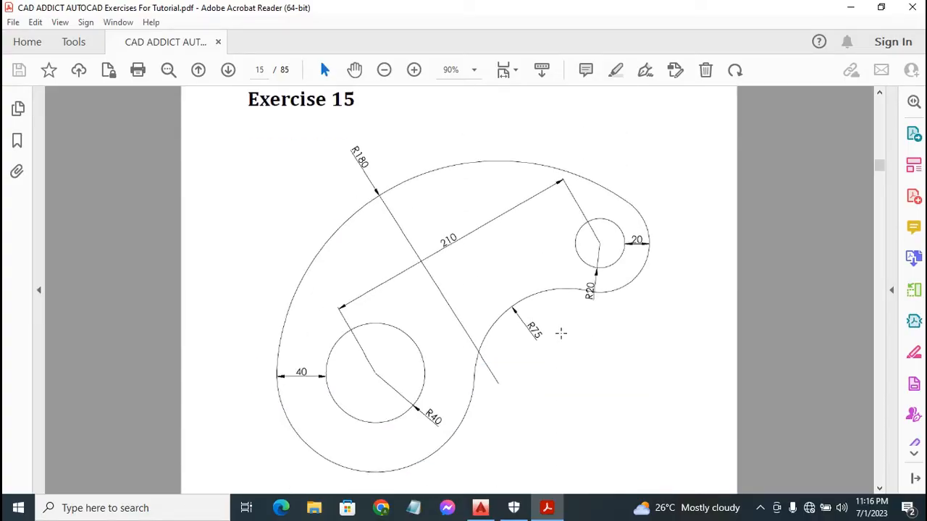
scroll(561, 334, "down", 14)
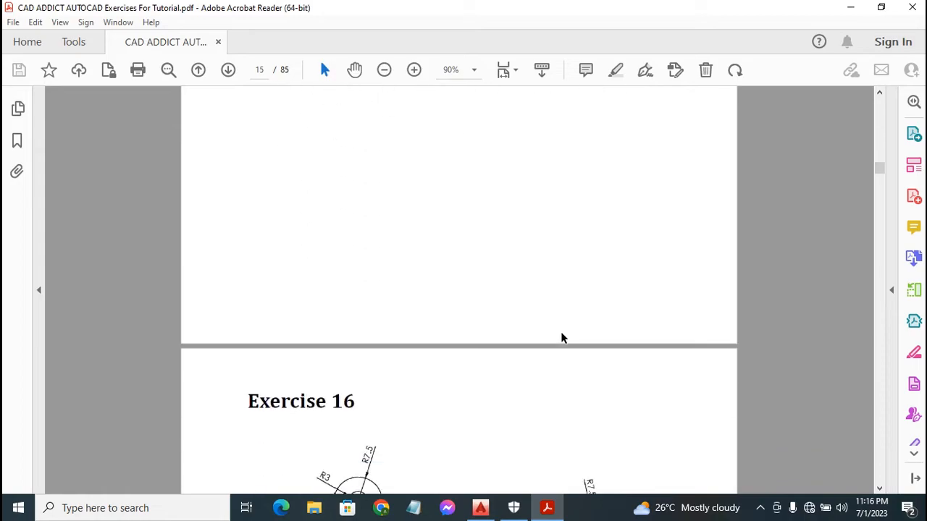
scroll(561, 334, "down", 9)
scroll(559, 333, "up", 1)
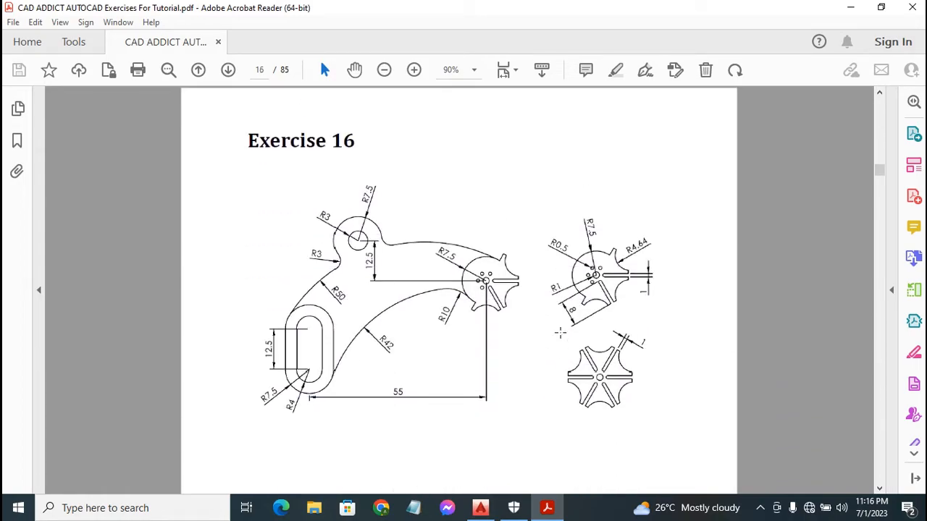
scroll(560, 333, "down", 1)
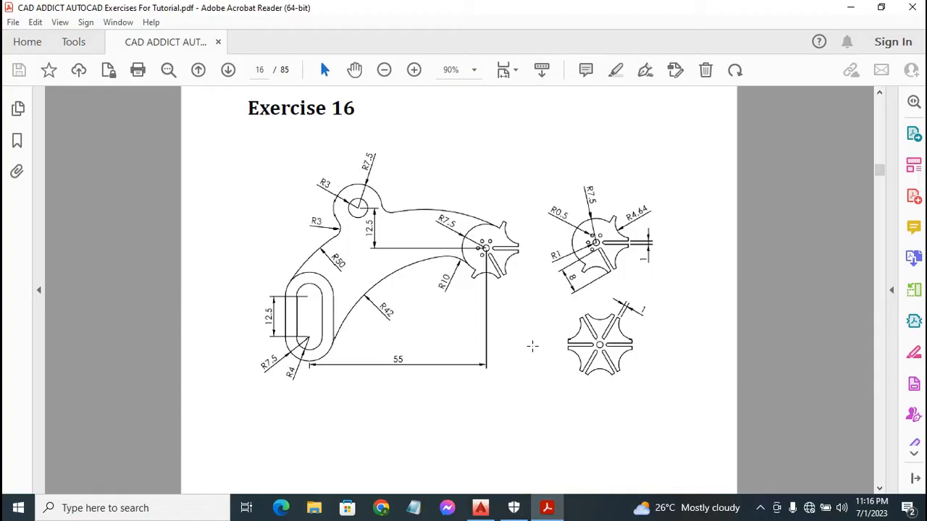
scroll(532, 346, "down", 2)
scroll(533, 346, "up", 4)
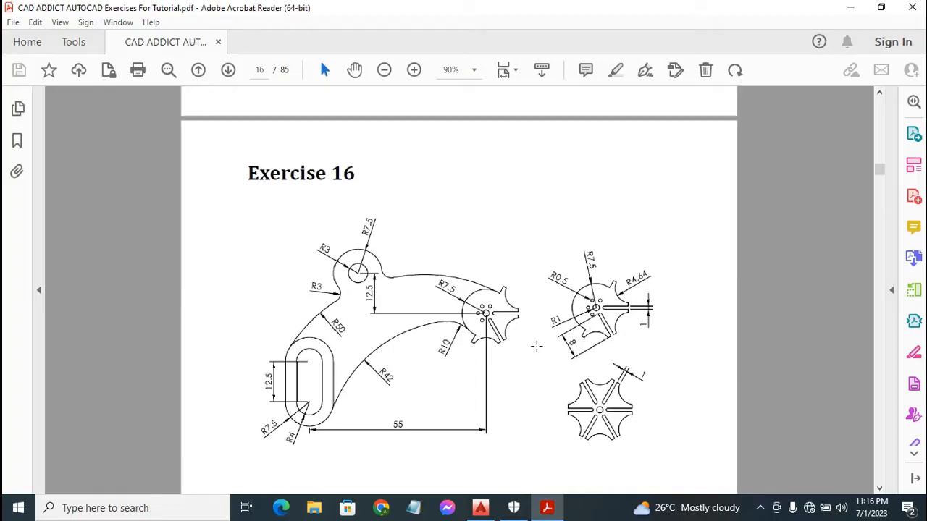
scroll(536, 346, "down", 3)
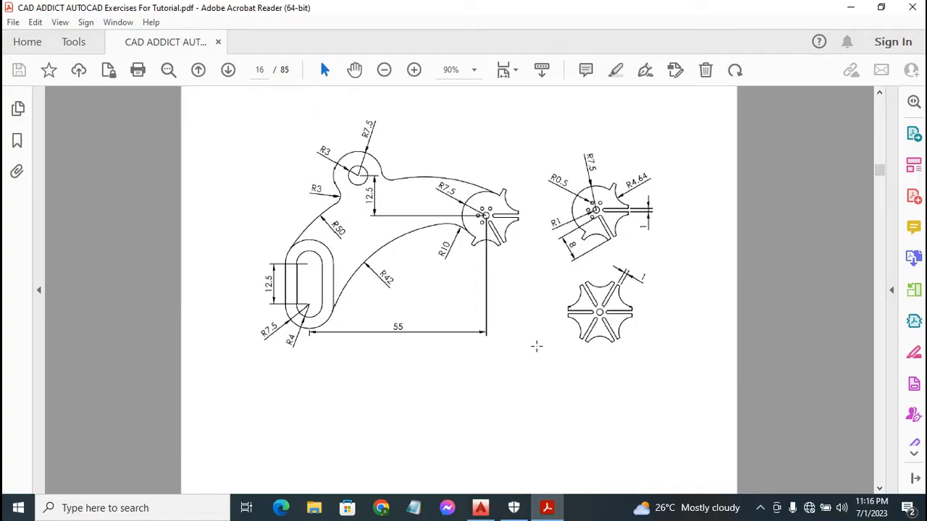
Step: Switch to AutoCAD and create a layer named Construct 1 with the colour cyan
left_click(482, 506)
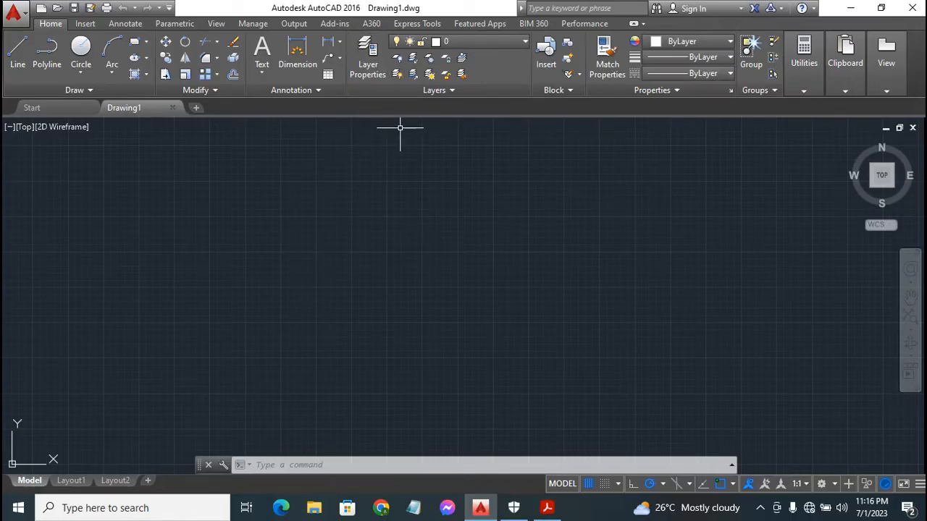
left_click(366, 56)
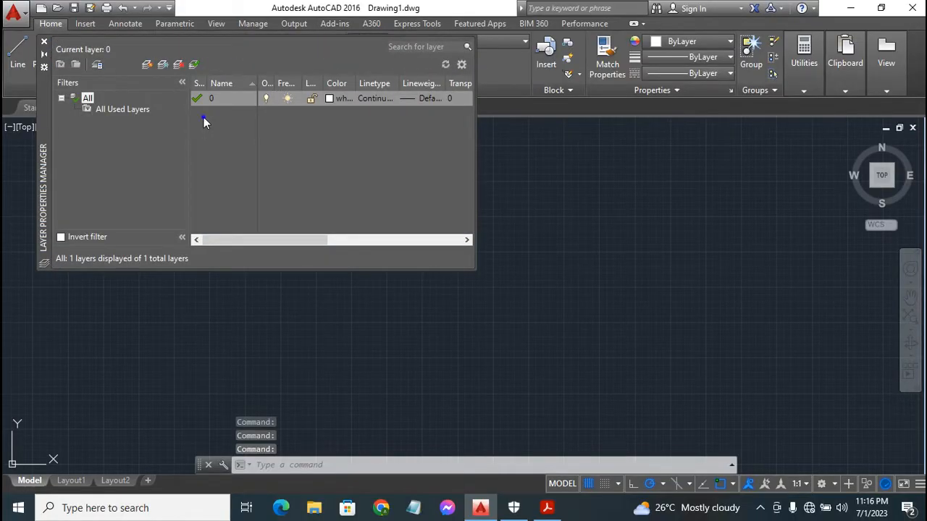
right_click(204, 117)
left_click(246, 178)
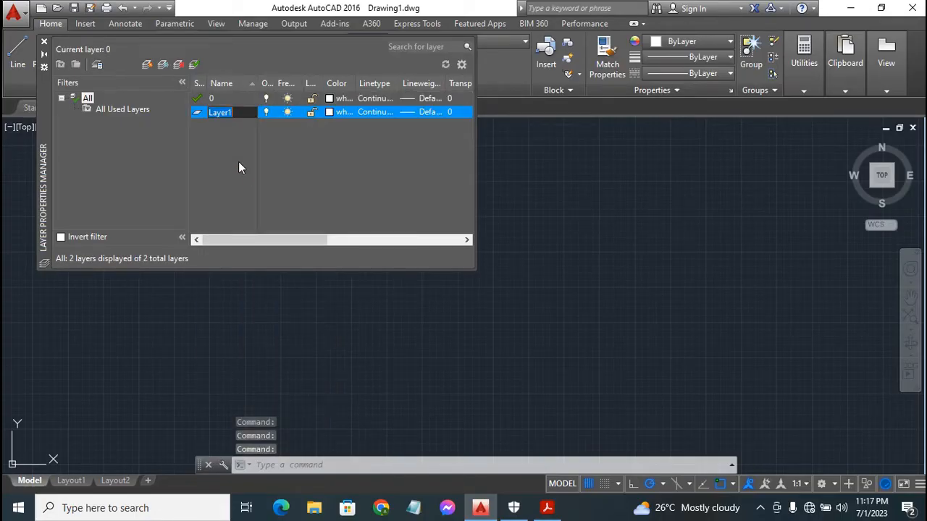
type("Constr")
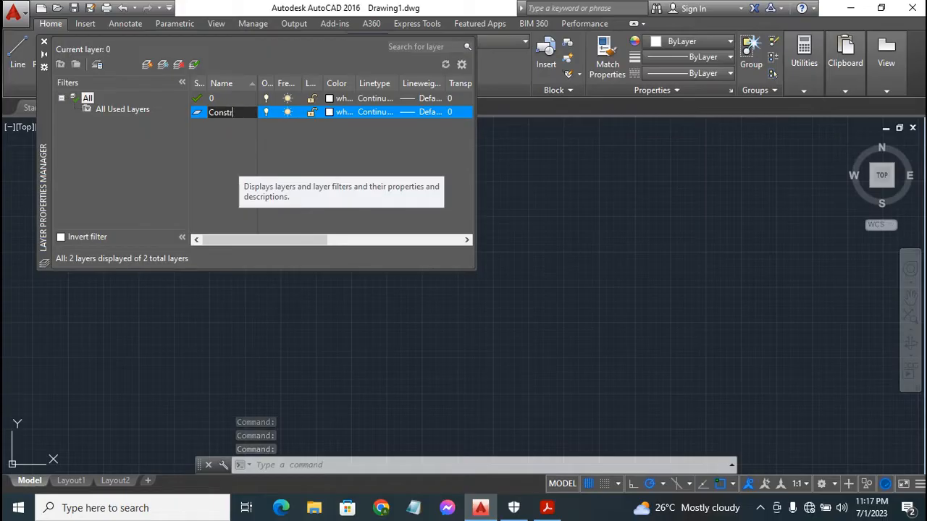
type("uct 1")
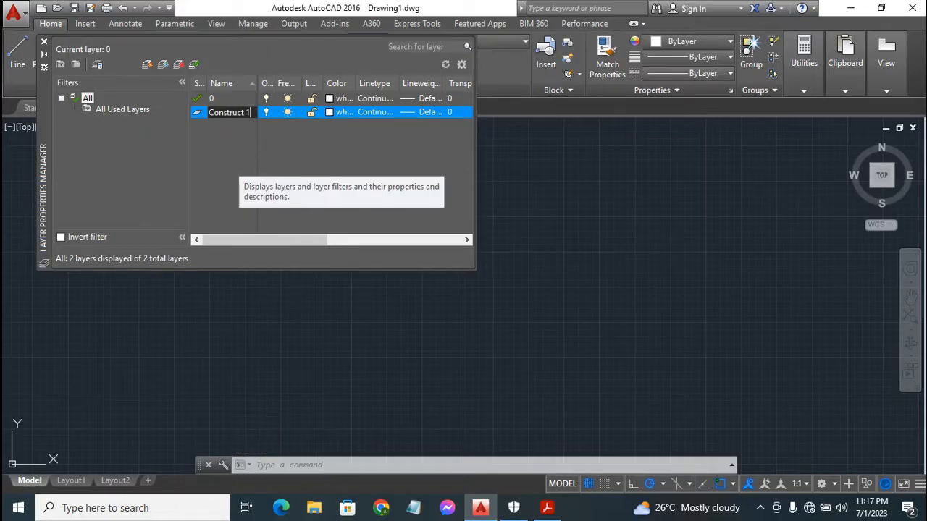
key("Return")
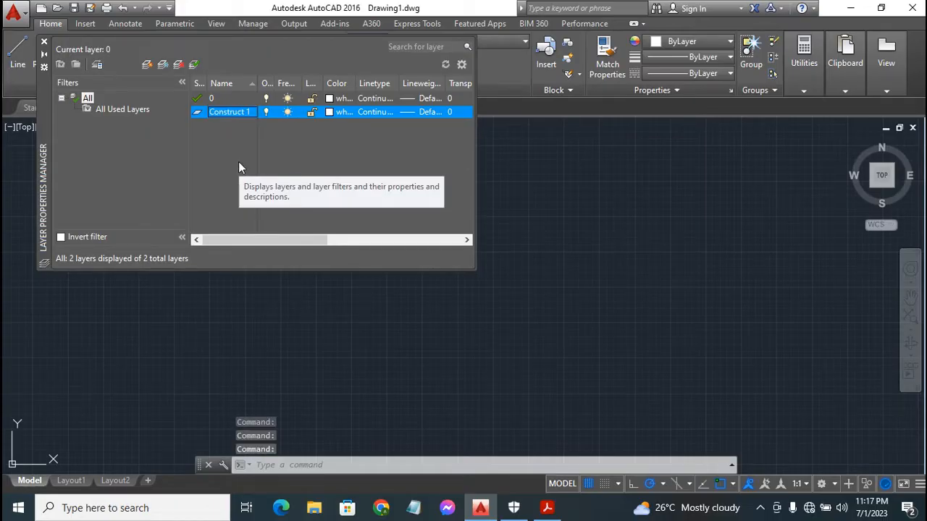
left_click(331, 113)
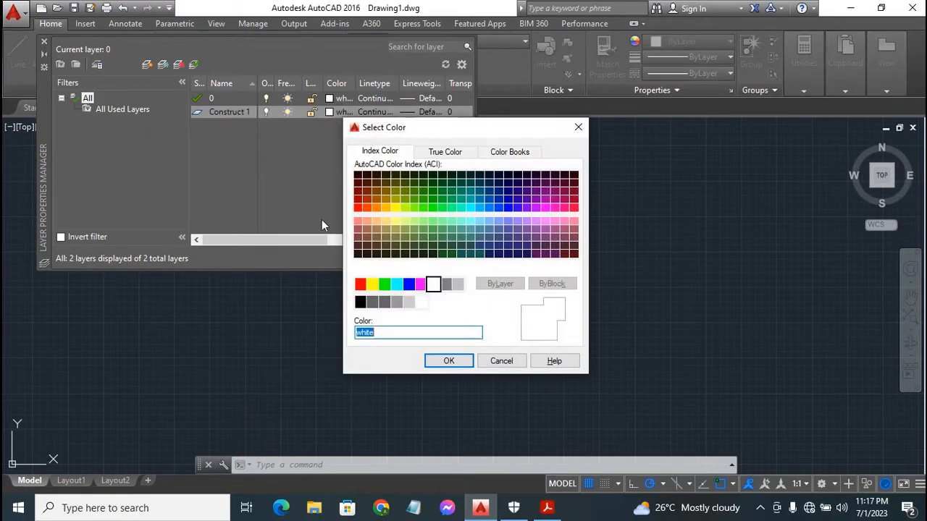
left_click(395, 285)
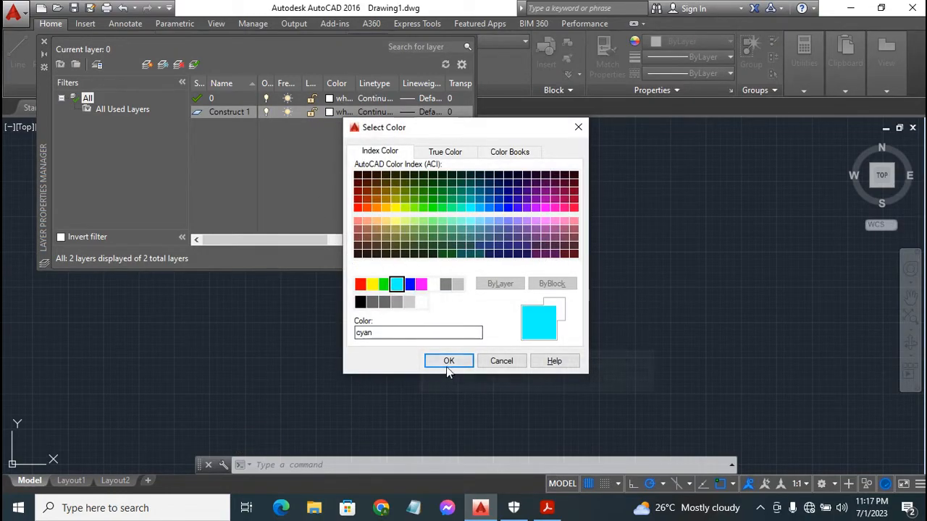
left_click(446, 361)
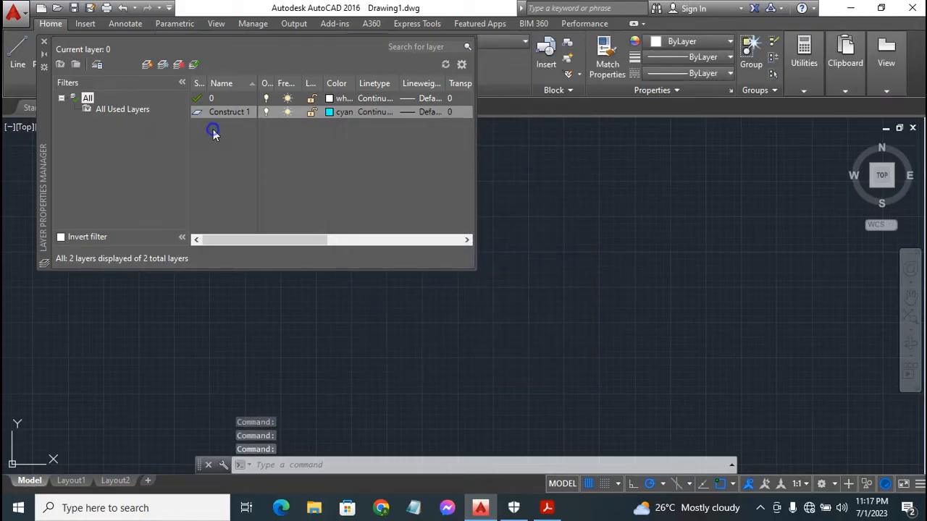
Step: Create a second layer named Dimen 1, colour it blue, and close the layer manager
right_click(213, 129)
left_click(251, 187)
type("Dimen 1")
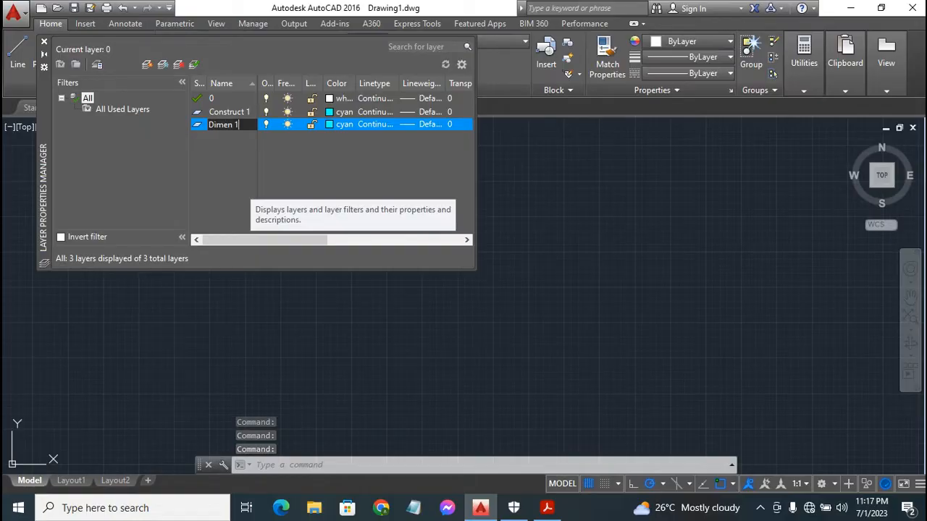
key("Return")
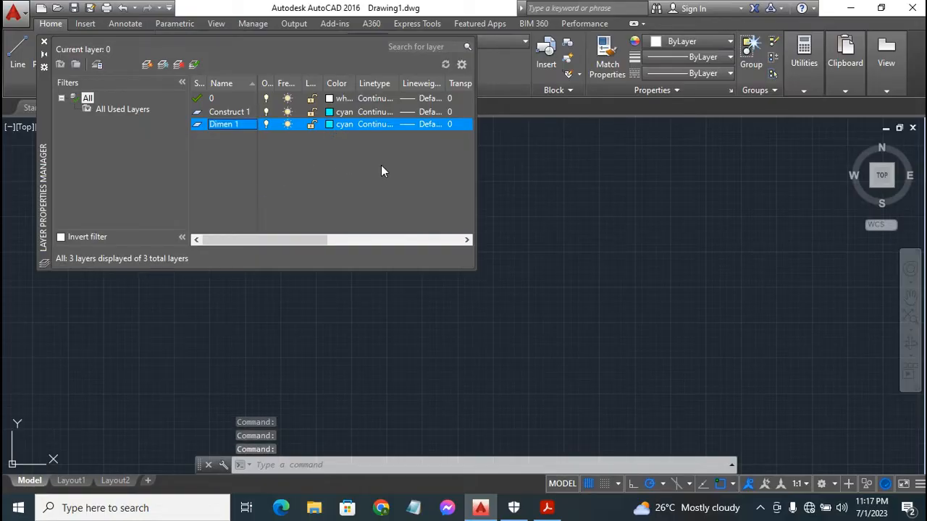
left_click(332, 126)
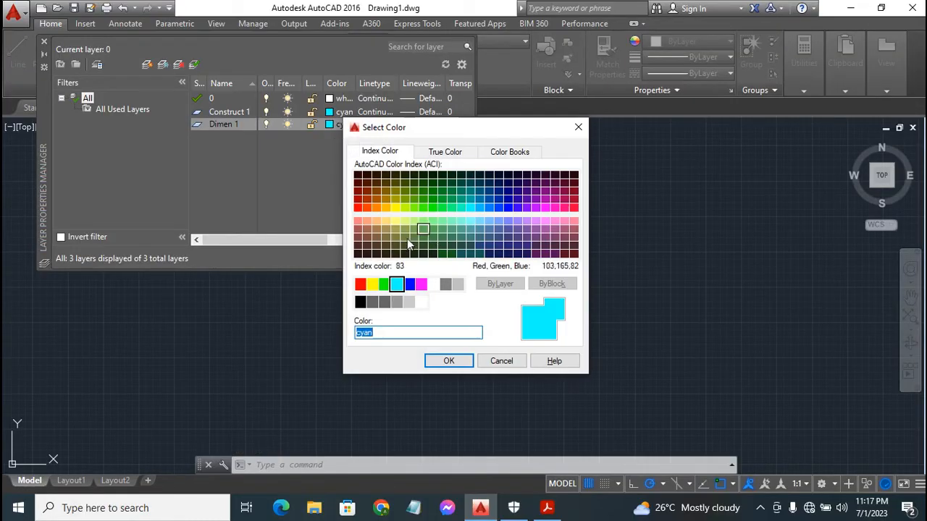
left_click(409, 284)
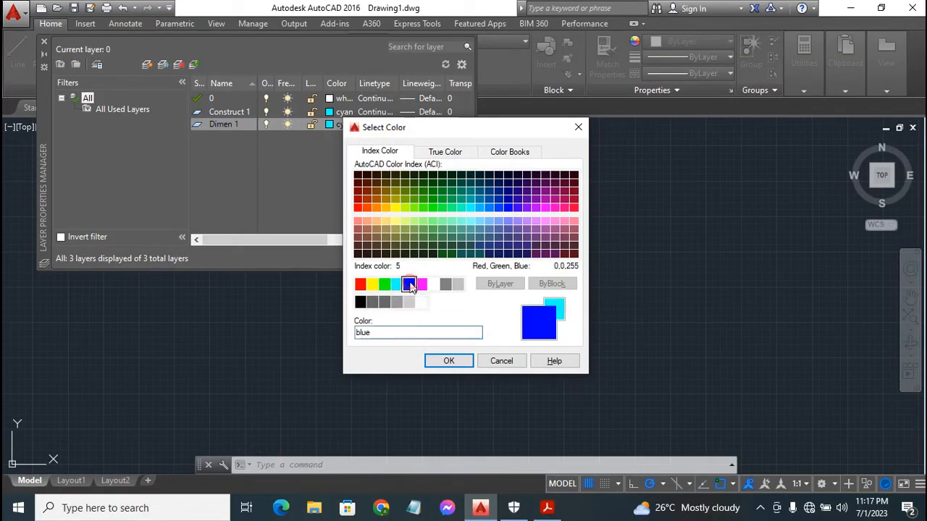
left_click(449, 360)
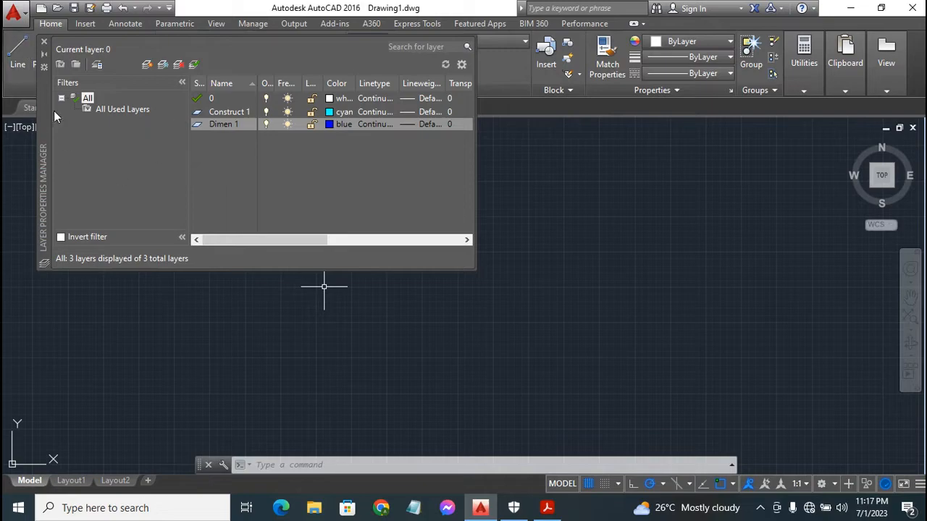
left_click(44, 44)
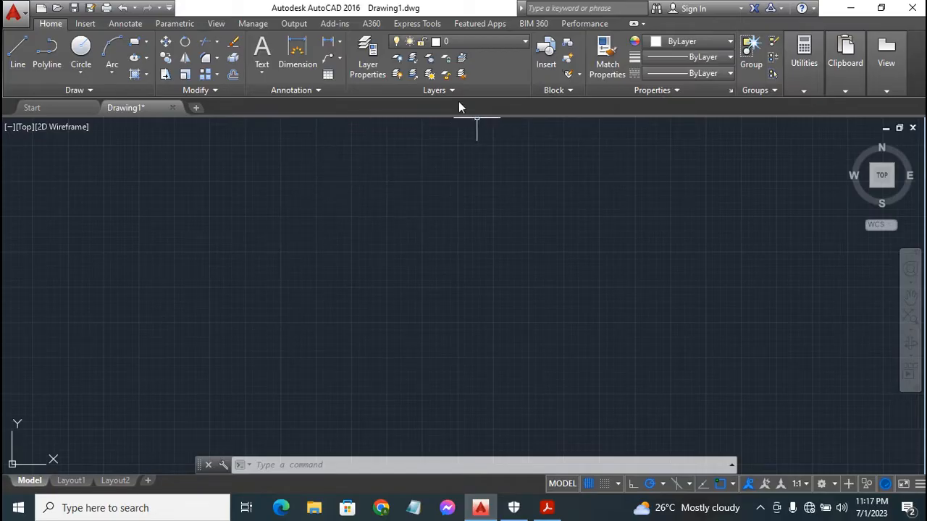
Step: Make Construct 1 the current layer and draw a horizontal and a vertical construction line through 0,0
left_click(493, 41)
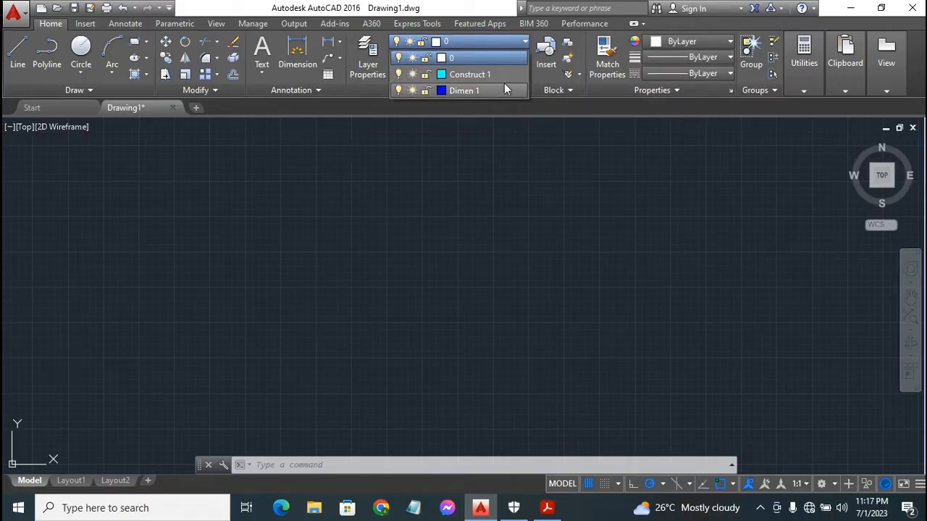
left_click(480, 75)
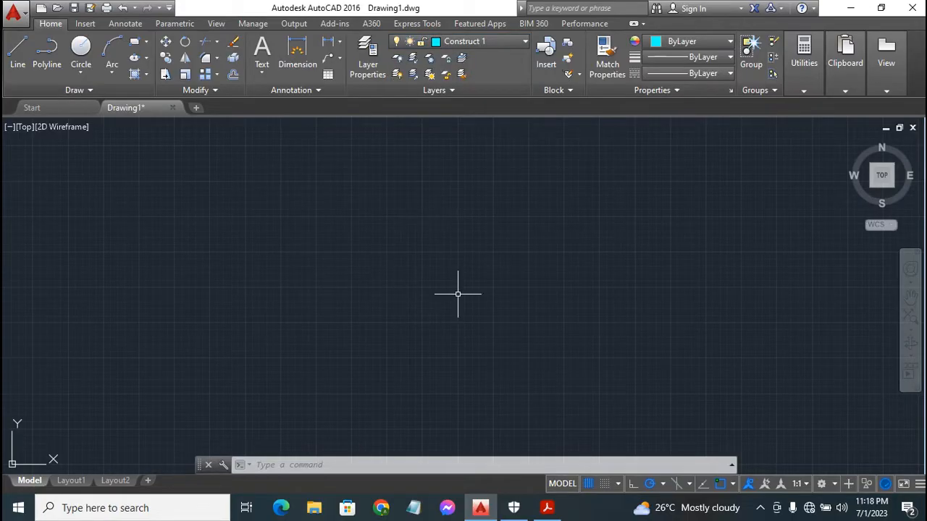
left_click(68, 89)
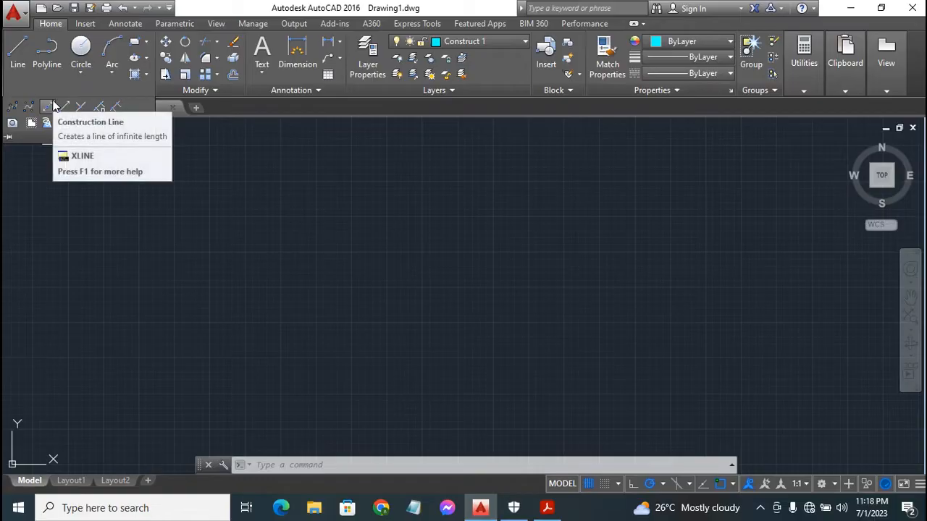
left_click(45, 107)
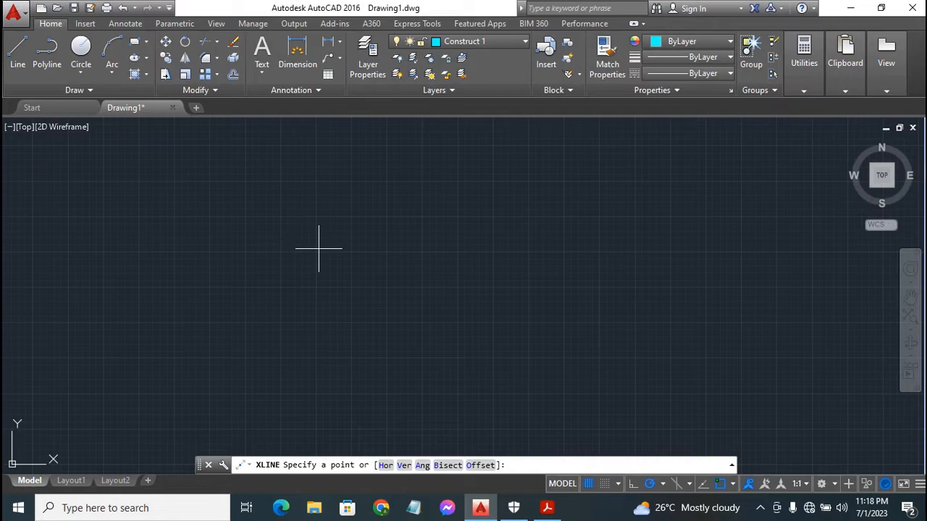
type("0,0")
key("Return")
key("Return")
scroll(319, 248, "down", 5)
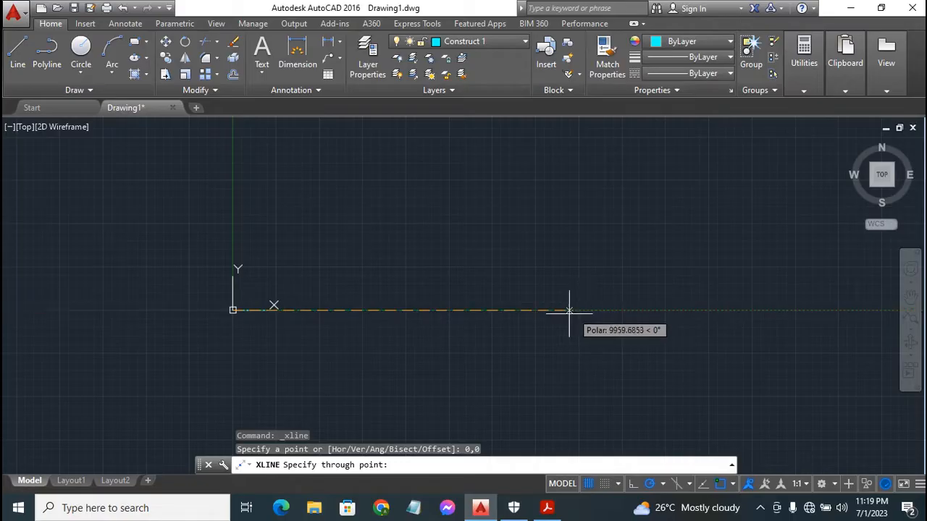
left_click(604, 310)
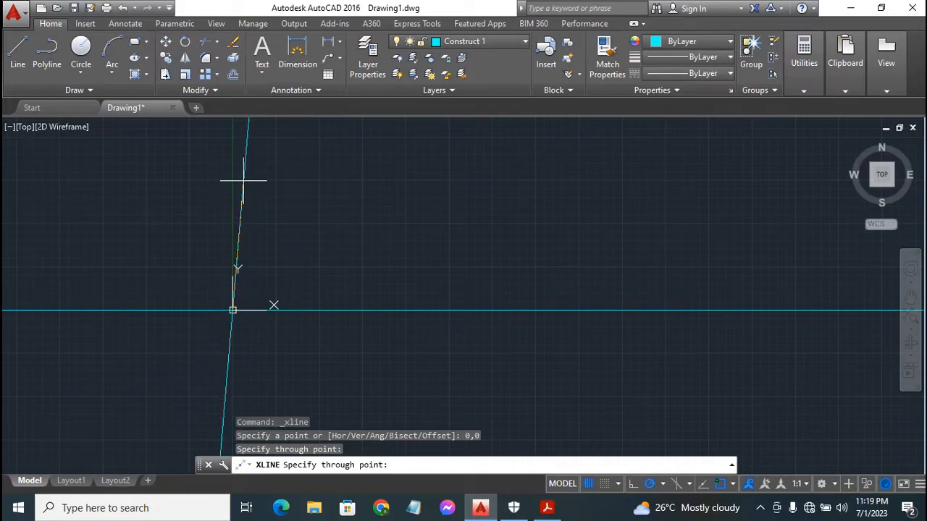
left_click(232, 181)
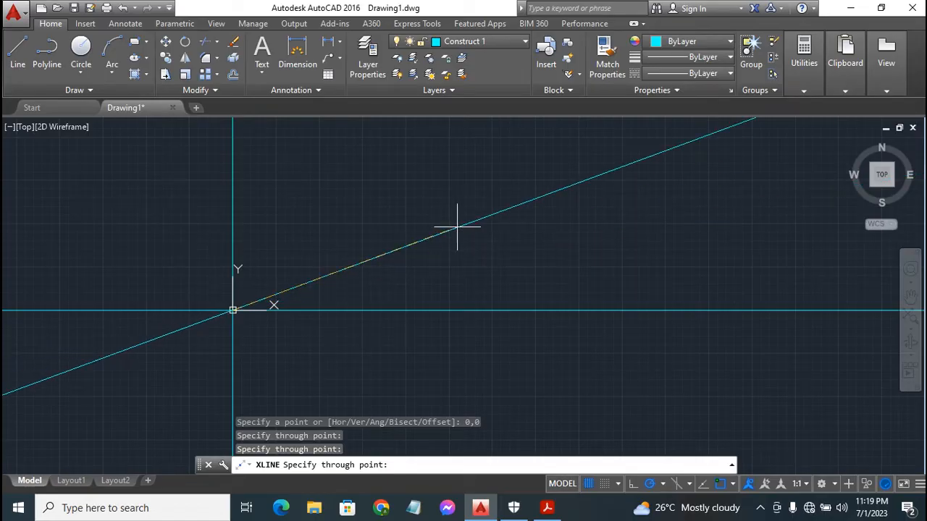
key("Escape")
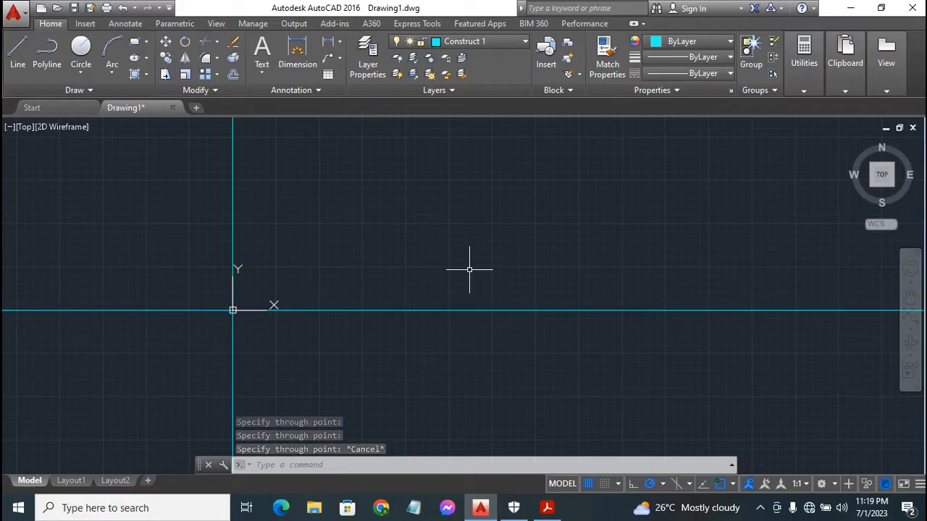
Step: Turn off the setting that shows the UCS icon at the origin
left_click(232, 310)
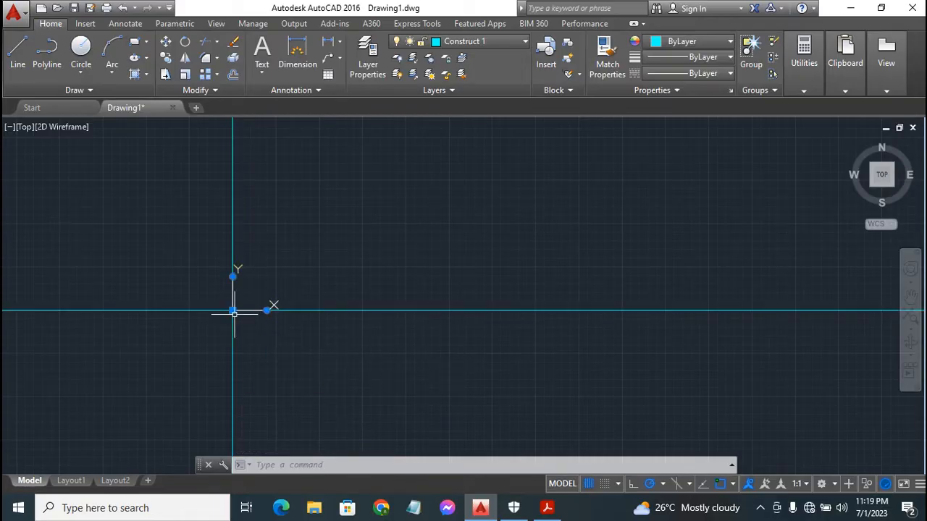
right_click(232, 310)
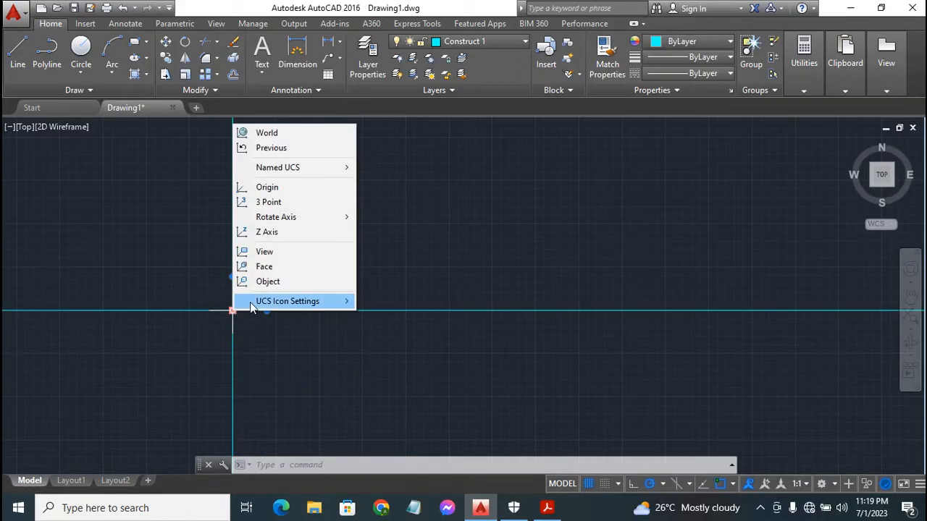
mouse_move(250, 301)
mouse_move(304, 310)
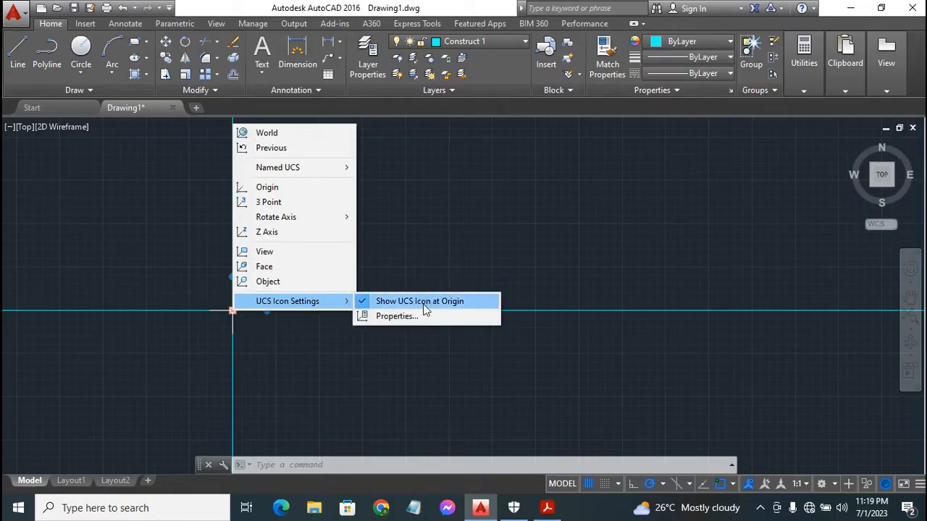
left_click(425, 310)
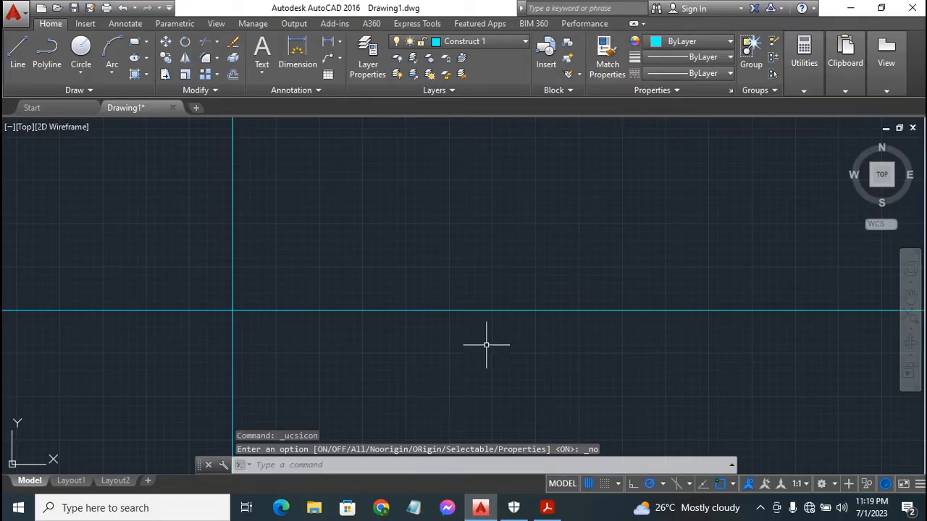
Step: Check the slot dimensions in the exercises PDF in Acrobat Reader, return to AutoCAD, and offset the horizontal construction line 12.5 upward
left_click(547, 507)
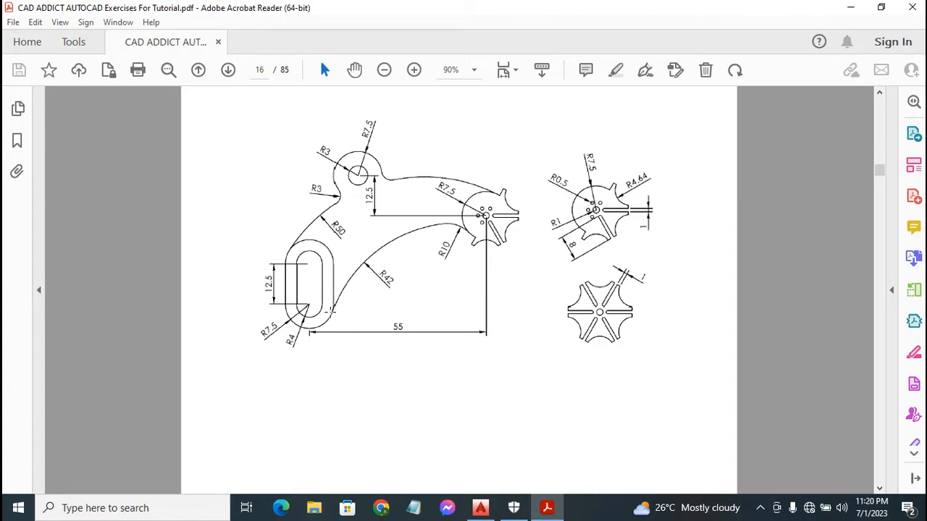
left_click(480, 509)
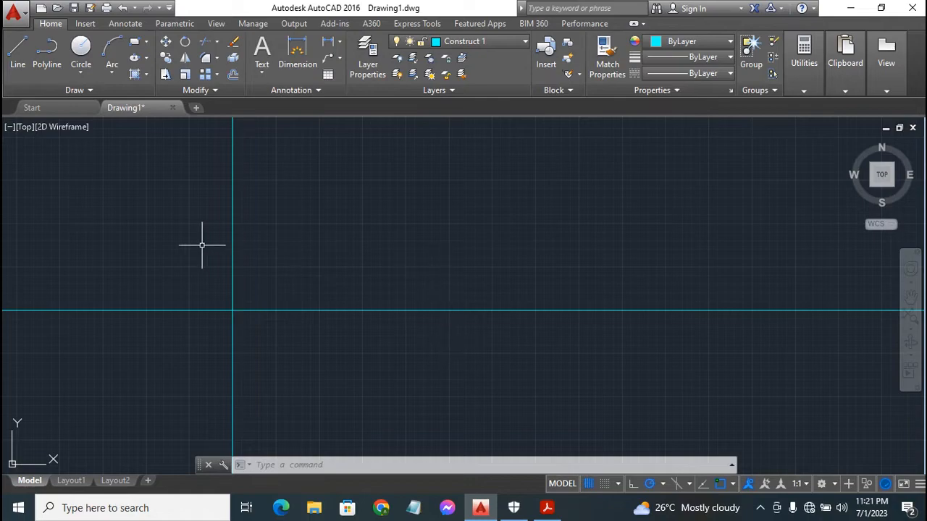
left_click(233, 76)
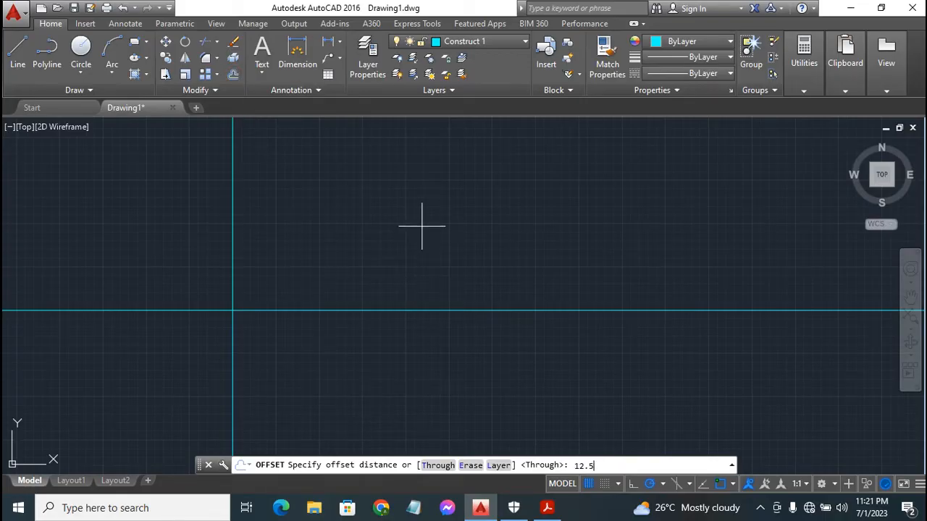
key("Return")
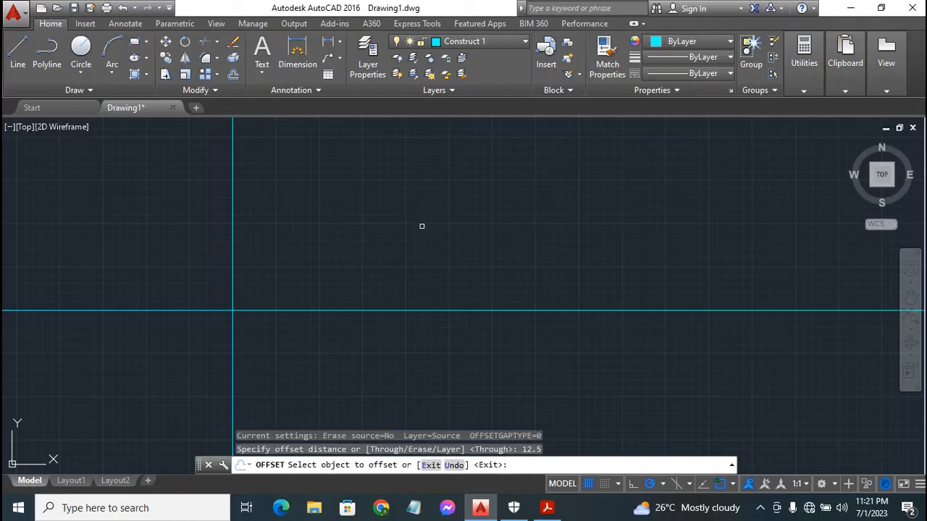
left_click(318, 310)
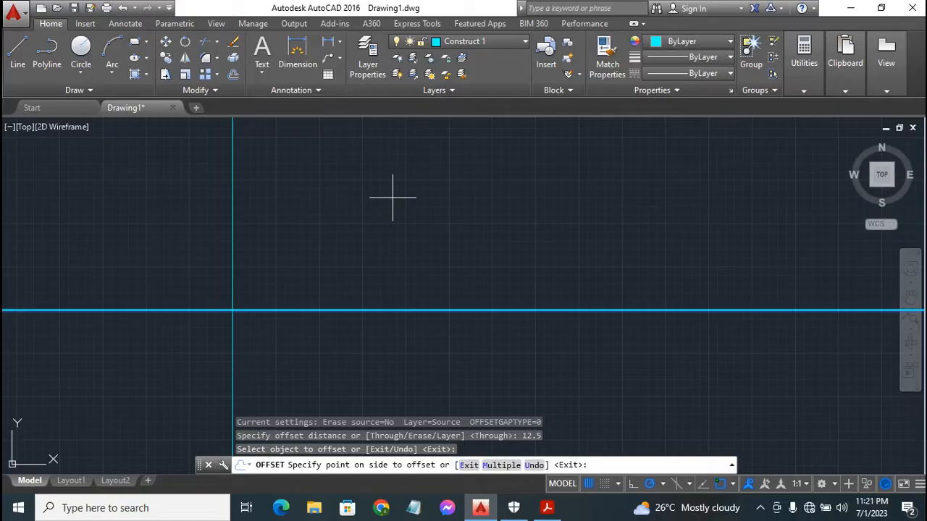
key("Escape")
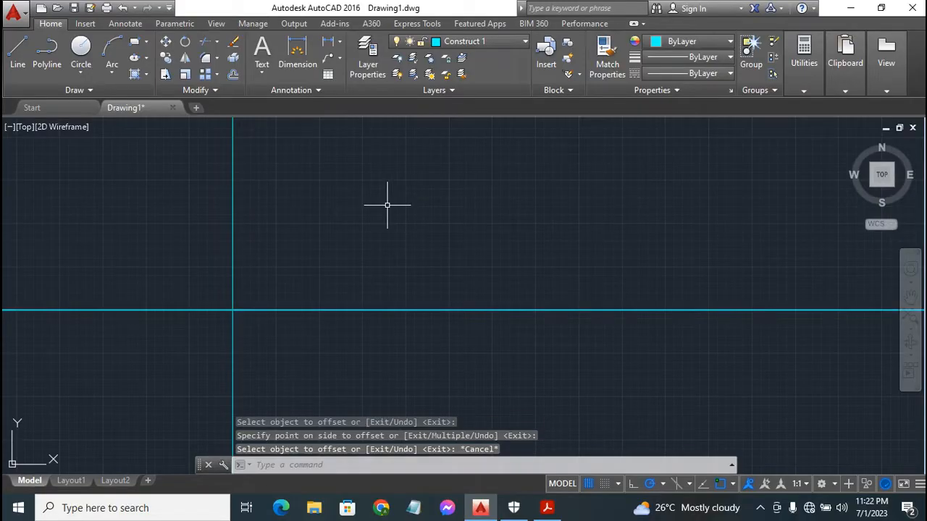
Step: Examine up close where the vertical construction line crosses the two horizontal construction lines
scroll(396, 266, "up", 4)
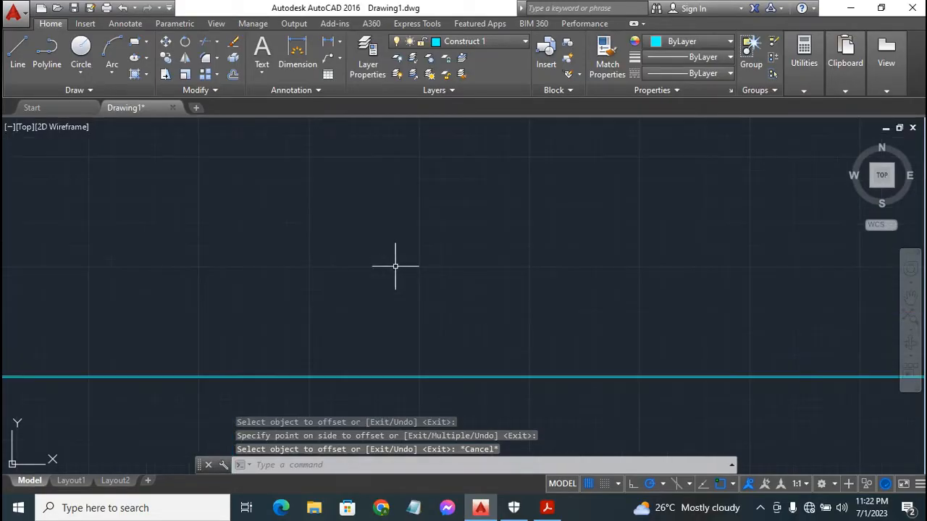
left_click(910, 297)
left_click_drag(130, 271, 594, 253)
scroll(590, 253, "up", 4)
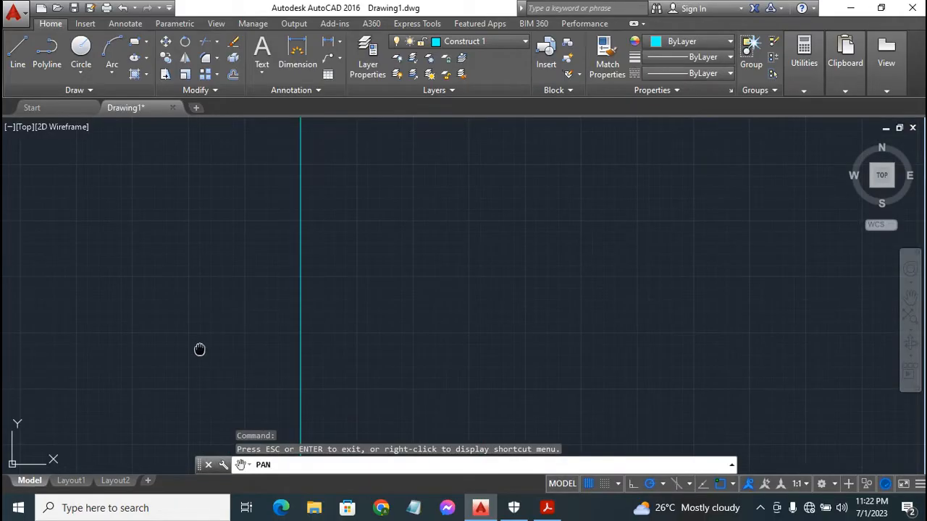
left_click_drag(199, 350, 386, 236)
left_click_drag(433, 357, 435, 282)
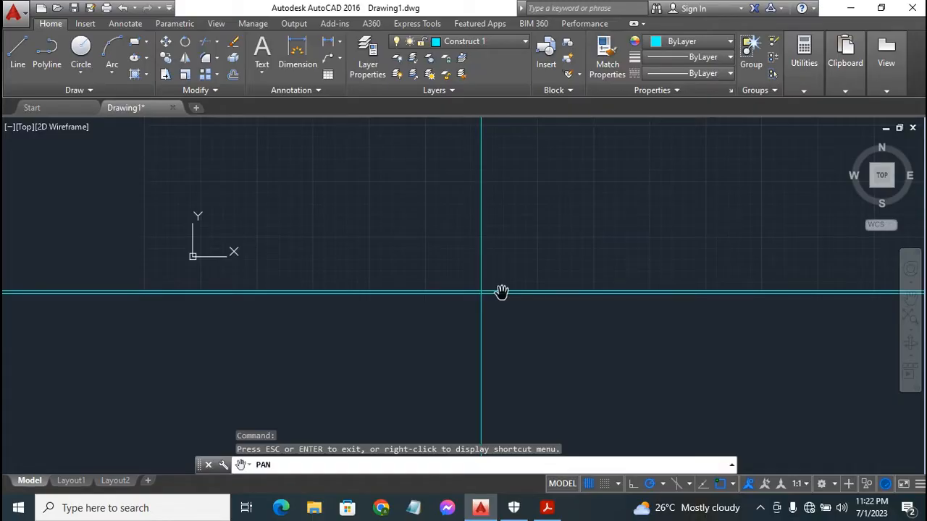
left_click_drag(501, 292, 449, 285)
left_click_drag(565, 304, 431, 285)
scroll(513, 297, "up", 4)
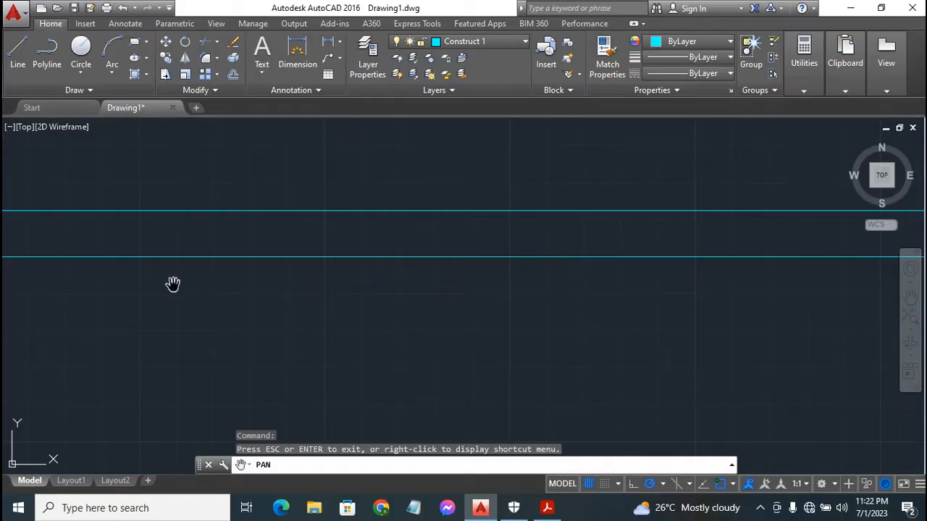
left_click_drag(183, 275, 695, 326)
scroll(600, 340, "up", 2)
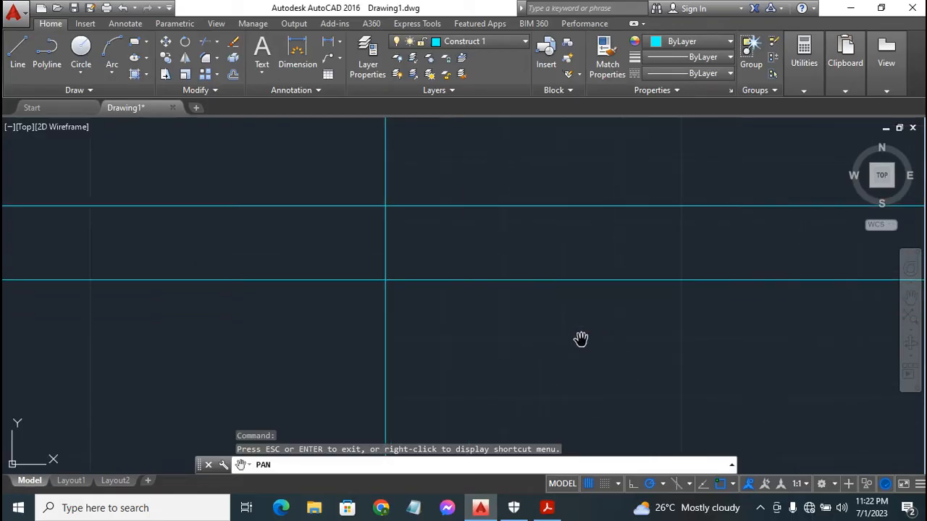
scroll(581, 338, "up", 2)
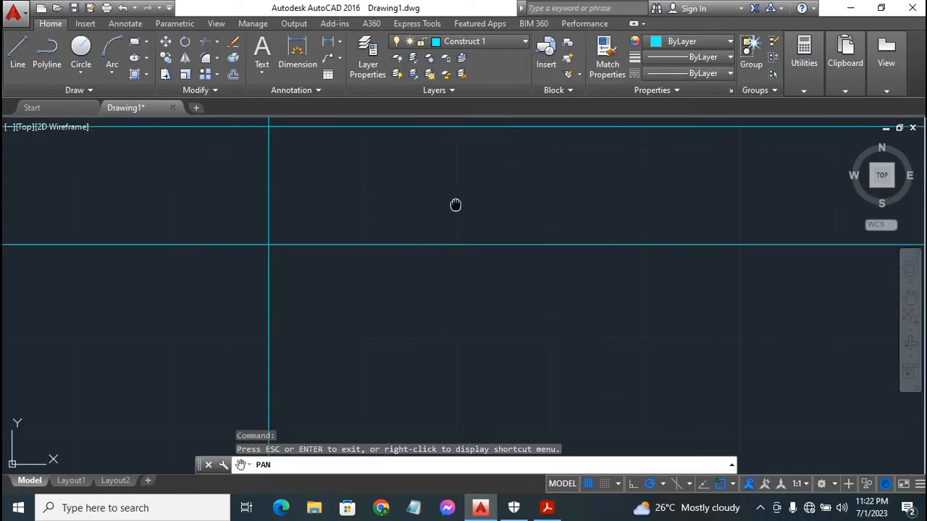
mouse_move(456, 205)
left_mouse_down()
mouse_move(494, 281)
mouse_move(554, 286)
mouse_move(448, 306)
mouse_move(446, 296)
mouse_move(468, 306)
mouse_move(497, 279)
mouse_move(492, 289)
left_mouse_up()
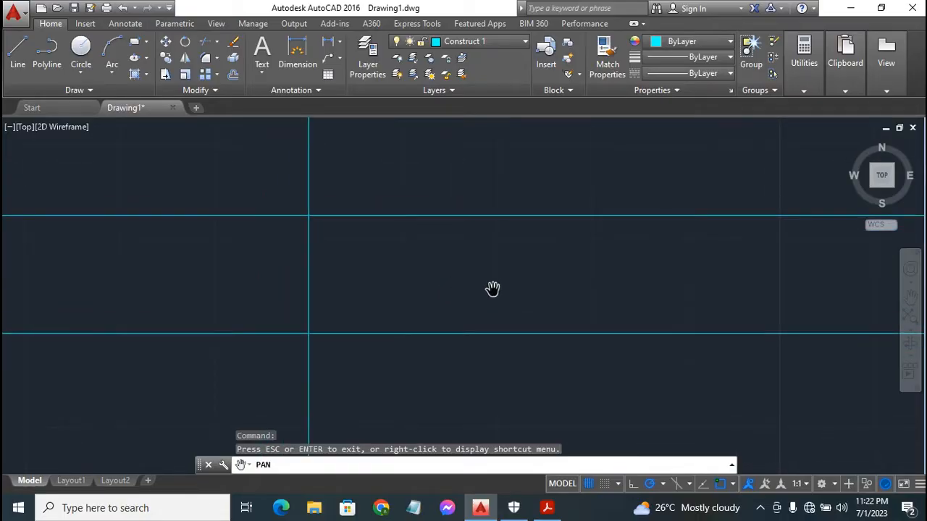
key("Escape")
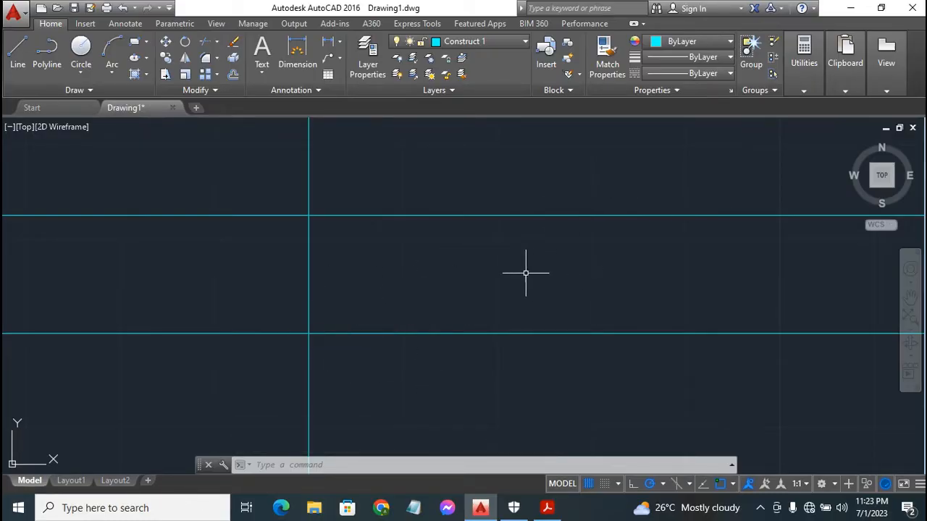
Step: Make layer 0 the current layer
left_click(475, 42)
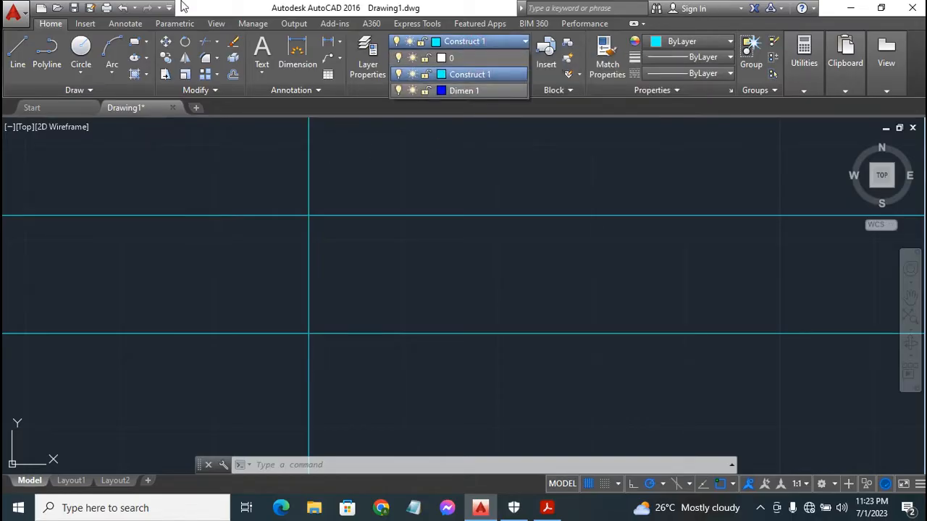
left_click(10, 6)
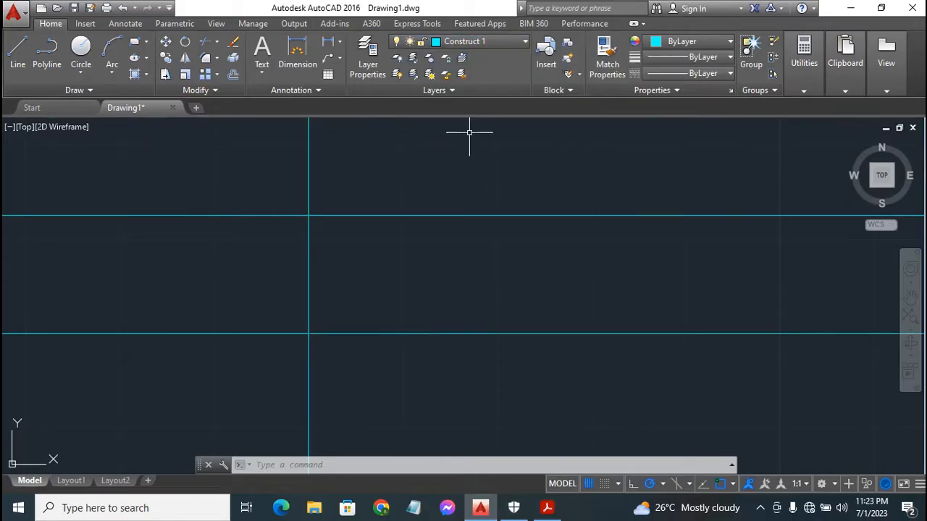
left_click(503, 41)
left_click(474, 54)
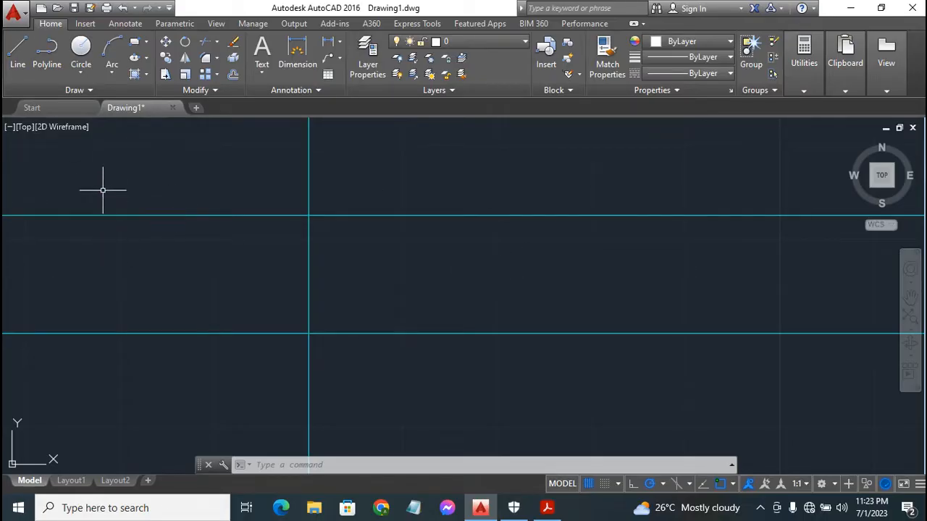
Step: Draw two concentric circles with radii 7.5 and 4 centred on the lower intersection of the construction lines
left_click(79, 45)
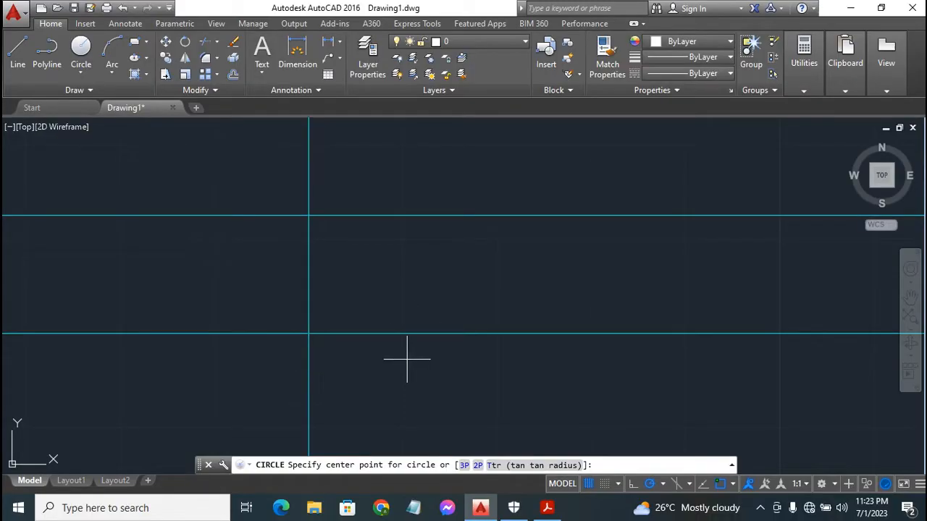
left_click(308, 333)
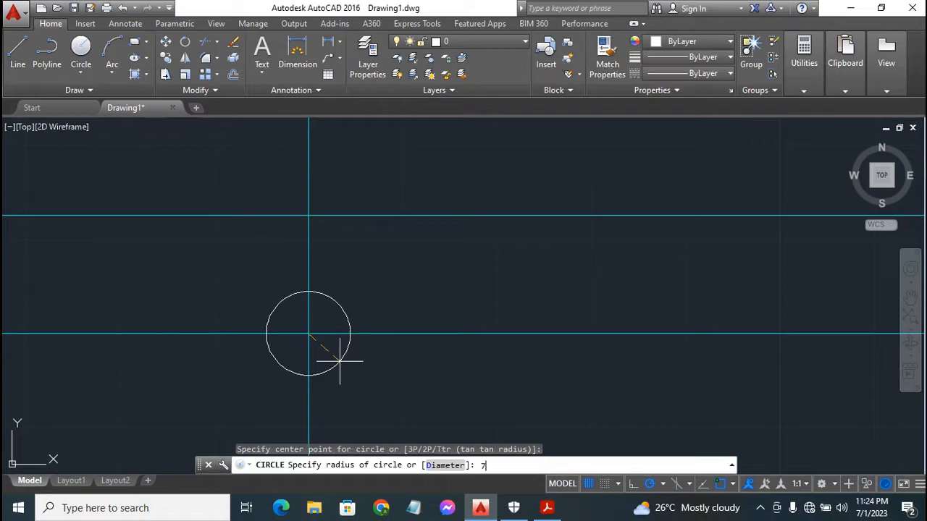
key("Return")
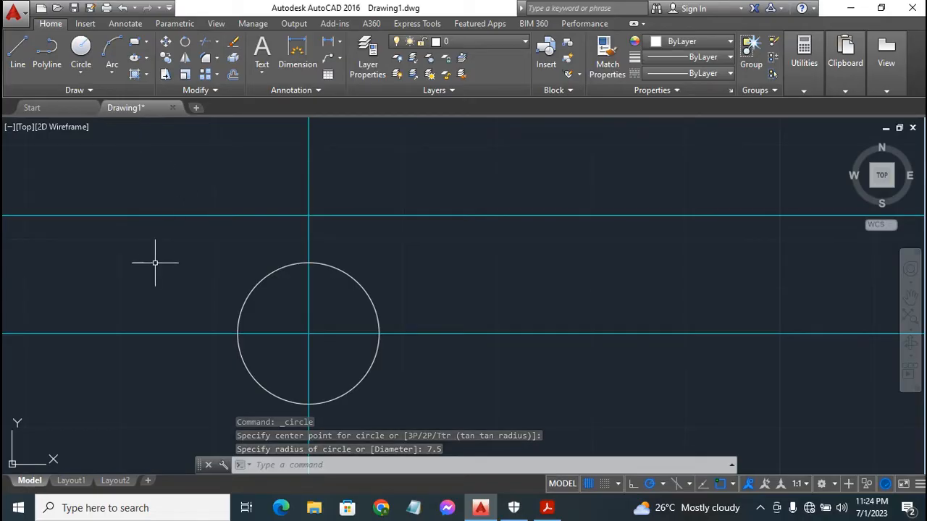
key("Return")
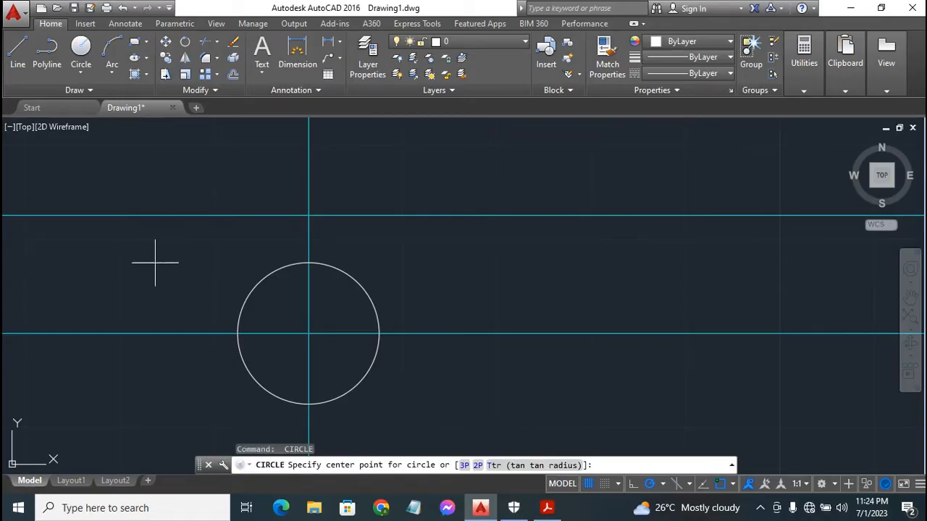
left_click(308, 334)
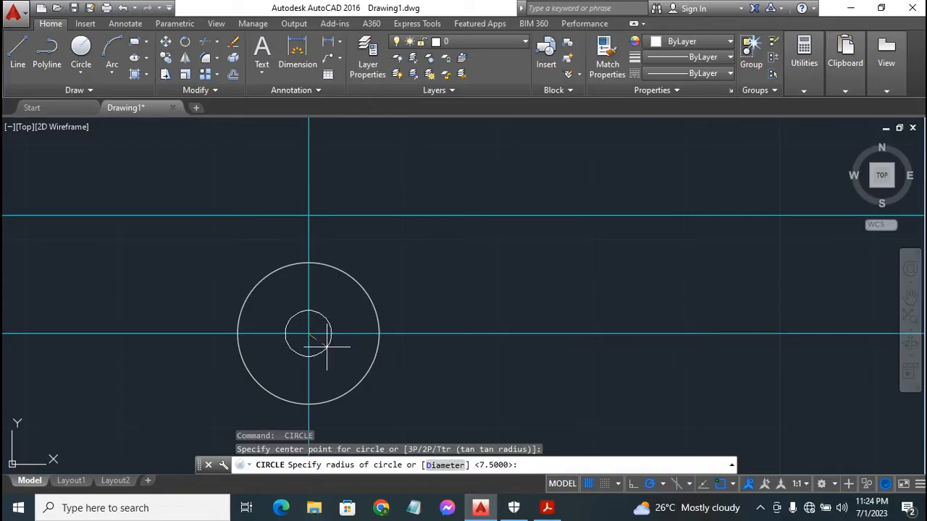
type("4")
key("Return")
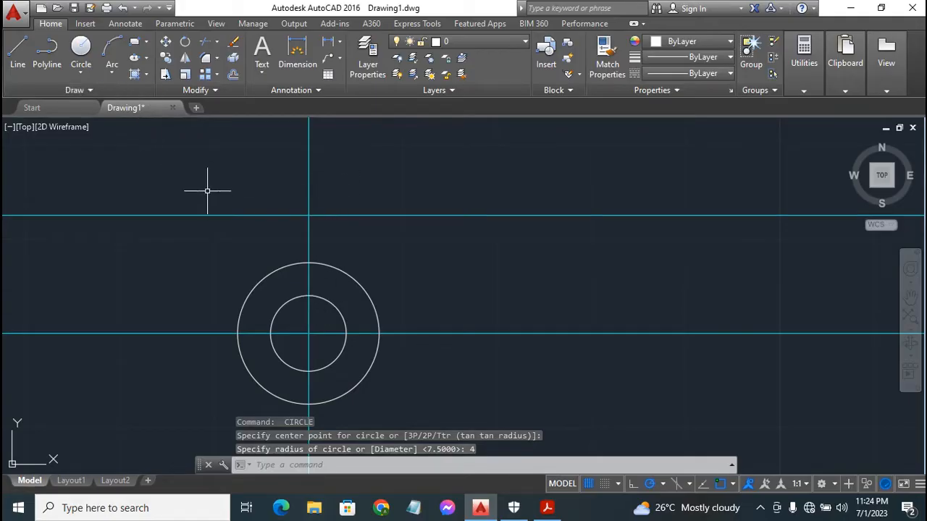
Step: Draw two concentric circles with radii 7.5 and 4 centred on the upper intersection of the construction lines
key("Return")
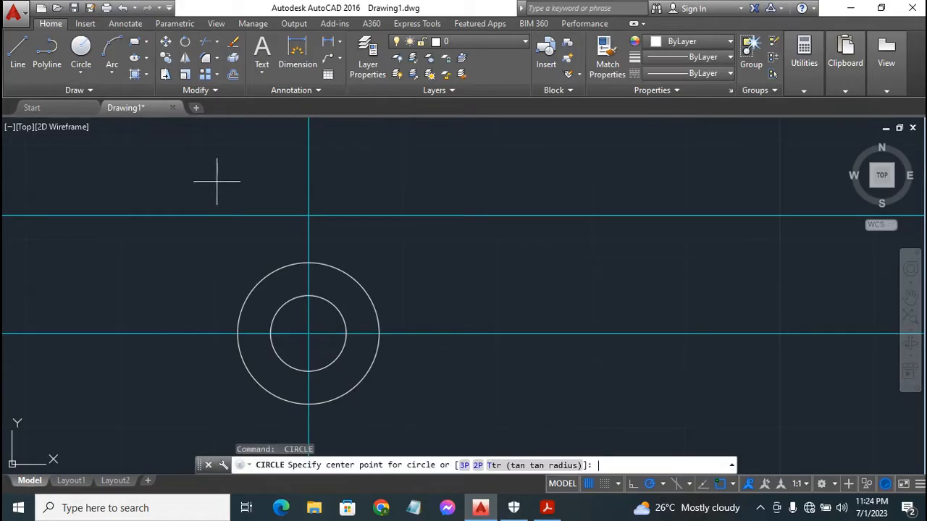
left_click(308, 215)
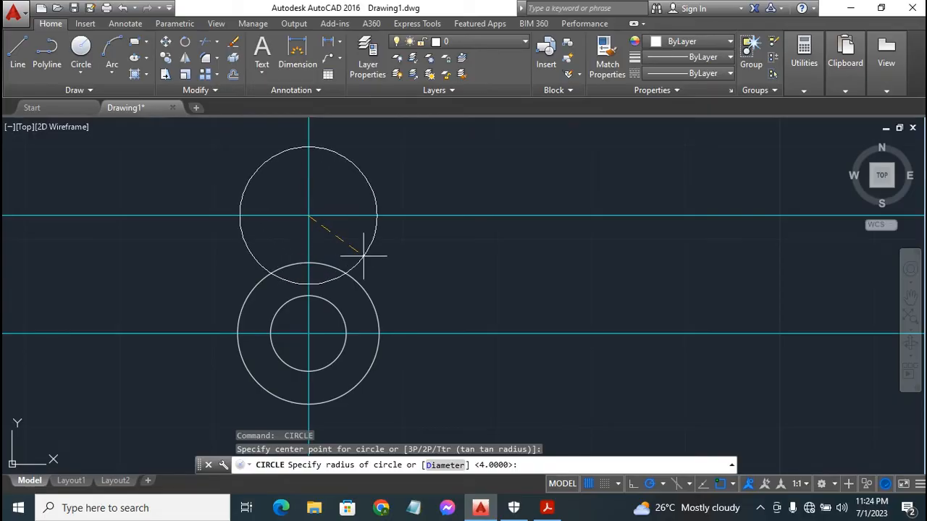
type("7.5")
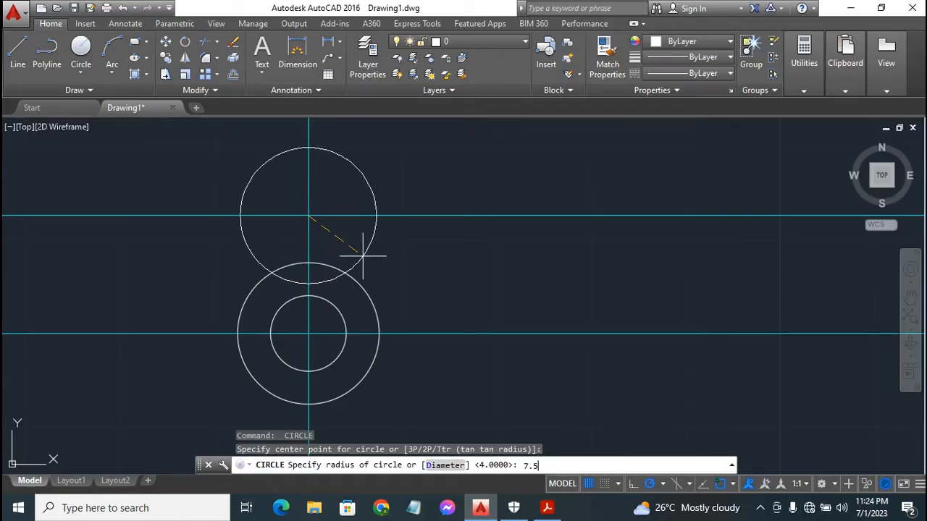
key("Return")
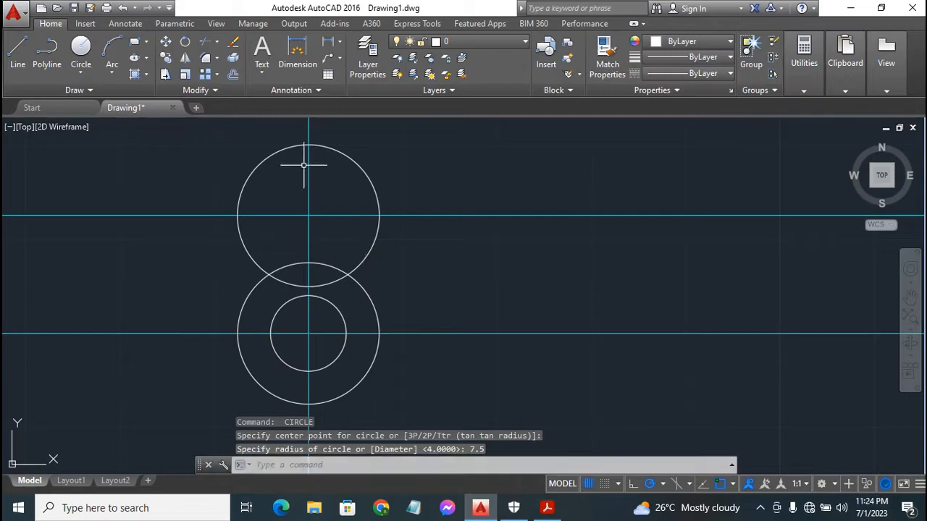
key("Return")
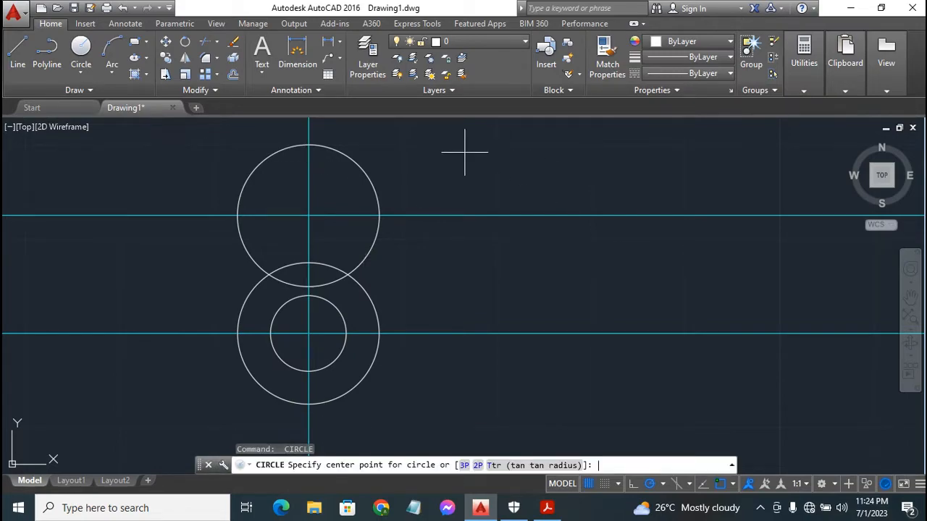
left_click(309, 215)
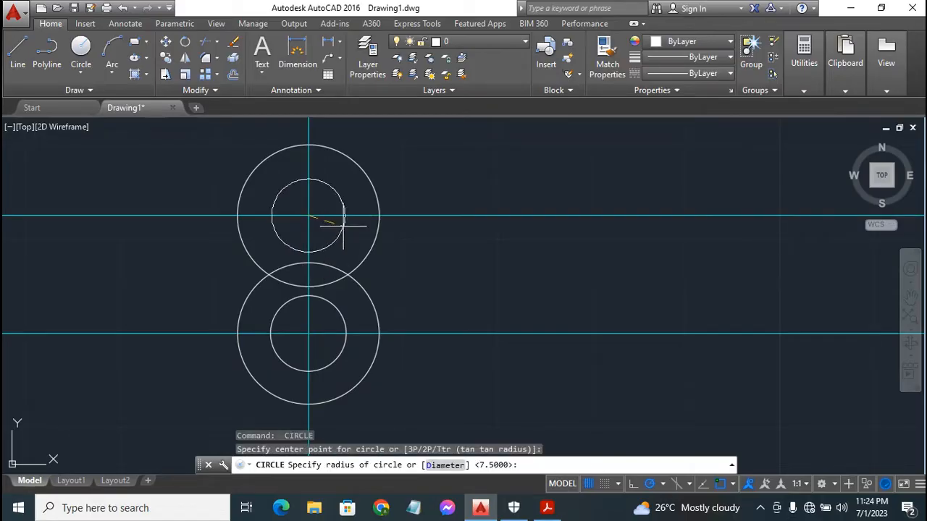
type("4")
key("Return")
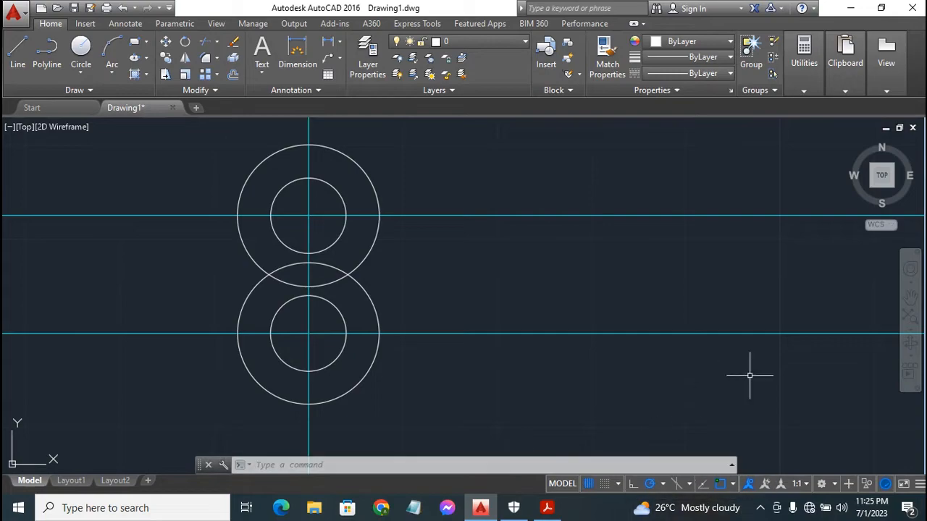
Step: Restrict the running object snaps to Tangent only, turning off Endpoint, Midpoint, Center, Intersection and Extension
left_click(731, 484)
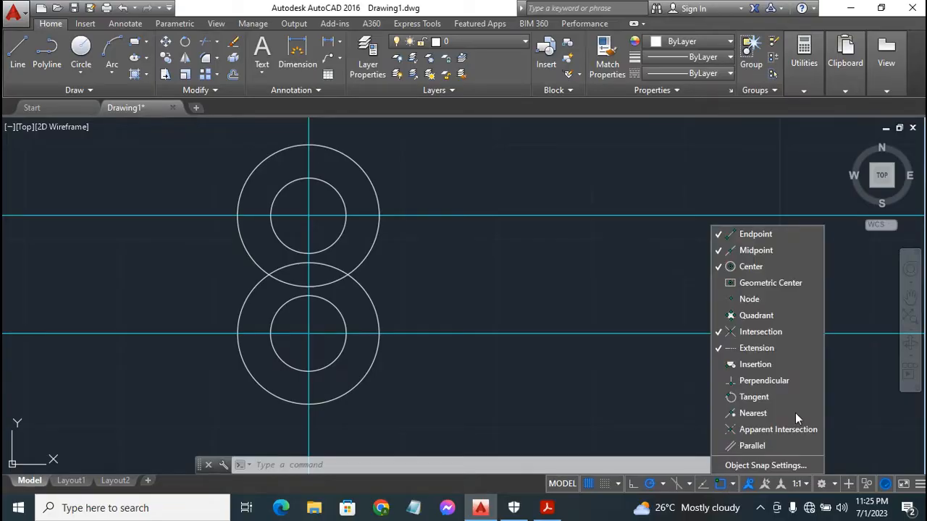
left_click(751, 400)
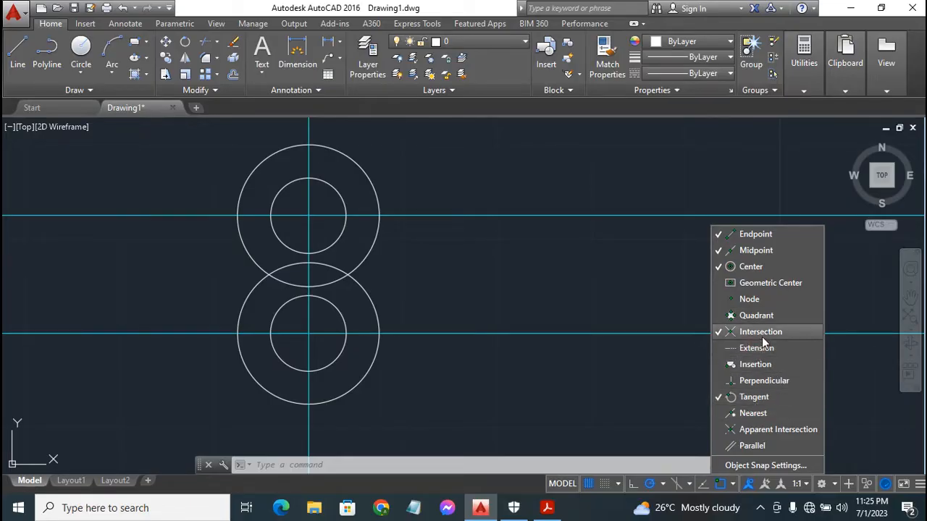
left_click(757, 268)
left_click(761, 251)
left_click(765, 235)
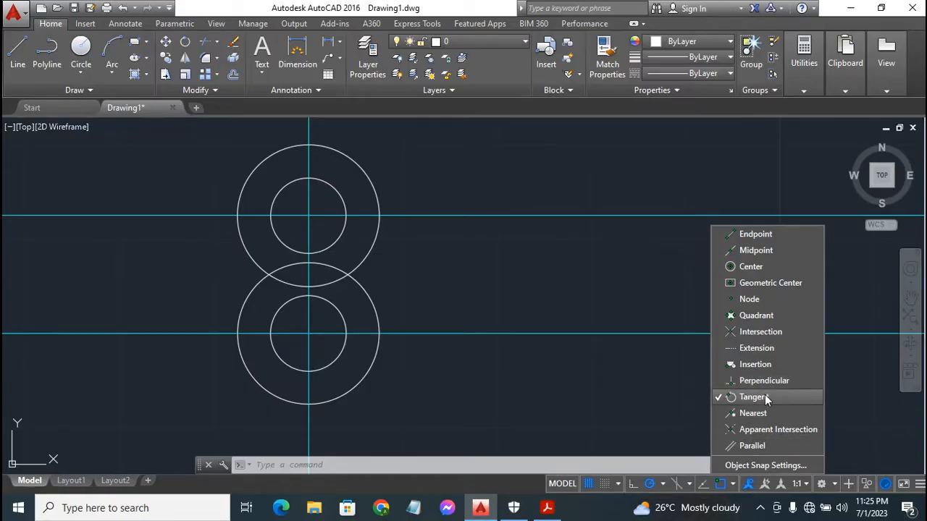
left_click(733, 485)
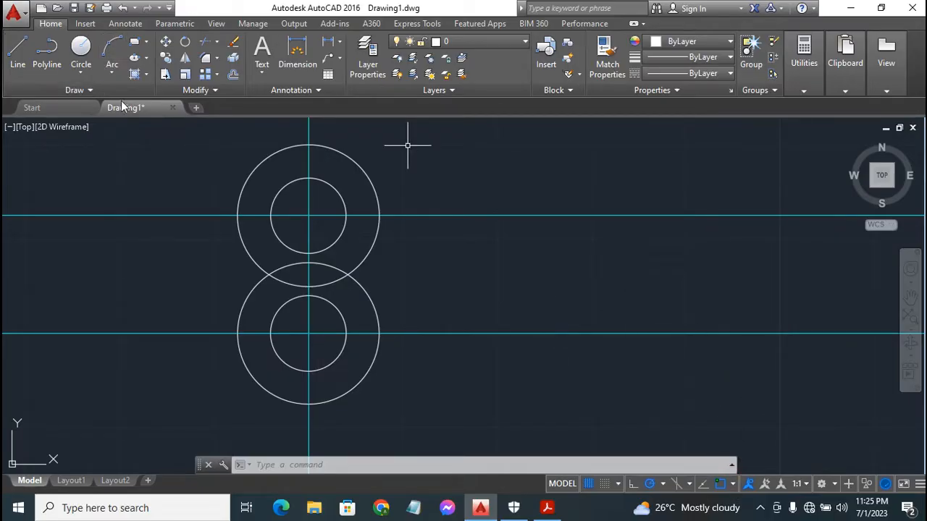
Step: Draw two vertical lines tangent to both 7.5-radius circles, one on the right side and one on the left
left_click(21, 51)
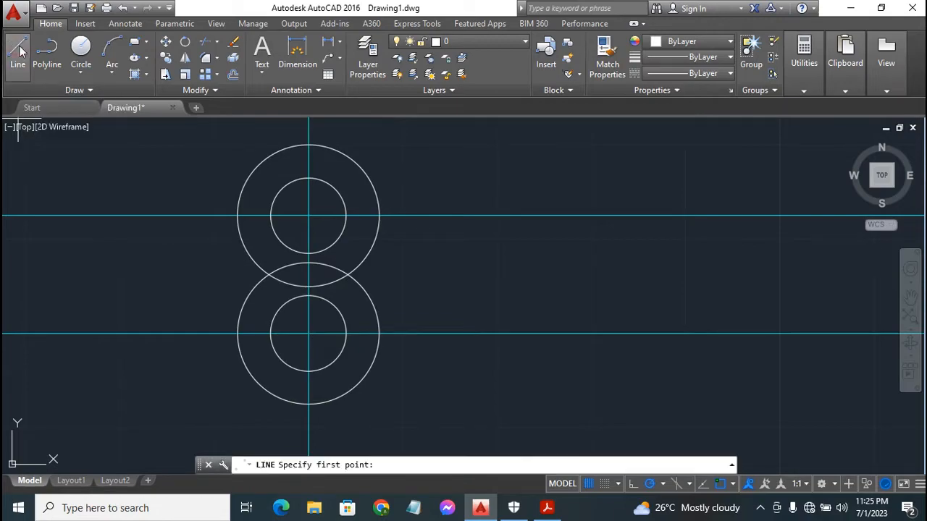
left_click(373, 182)
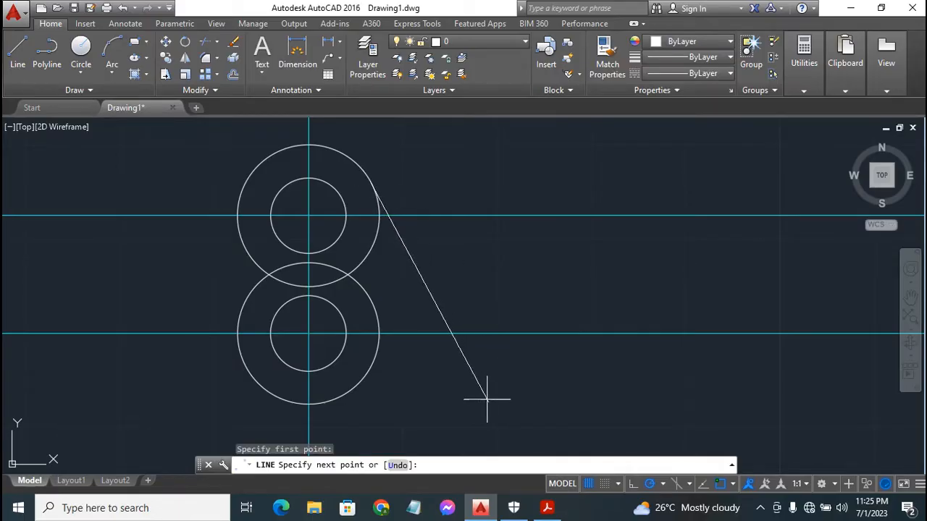
left_click(365, 373)
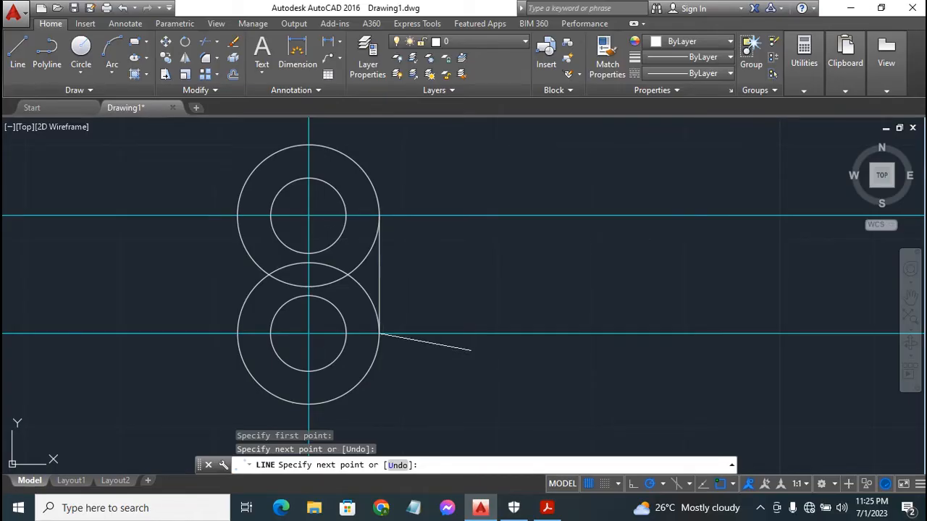
key("Escape")
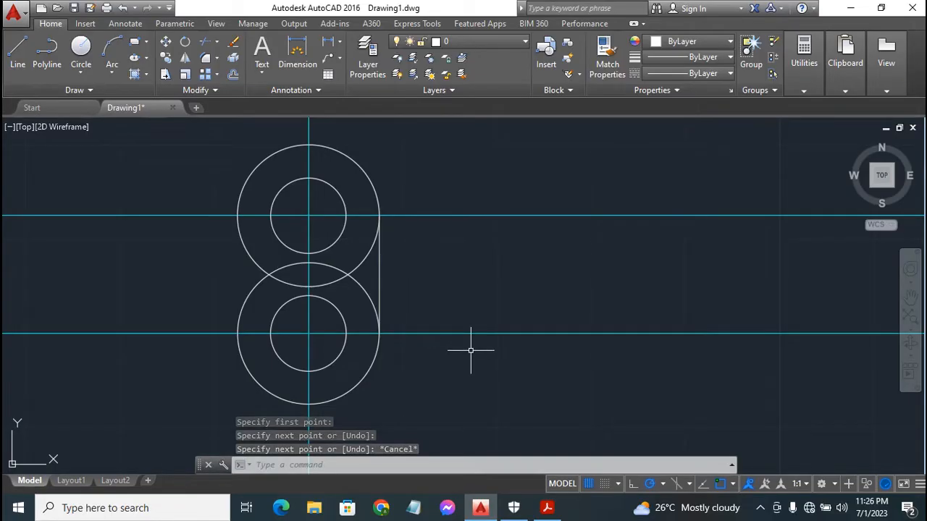
key("Return")
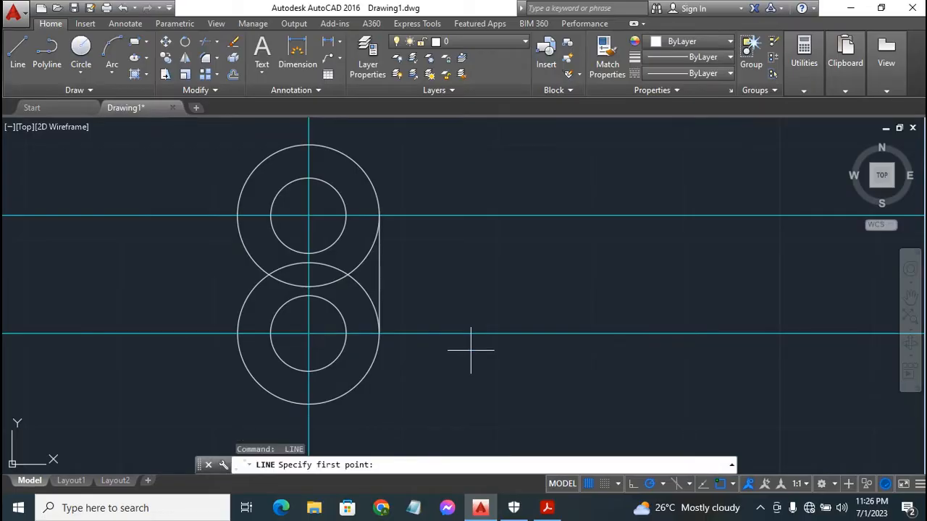
left_click(243, 183)
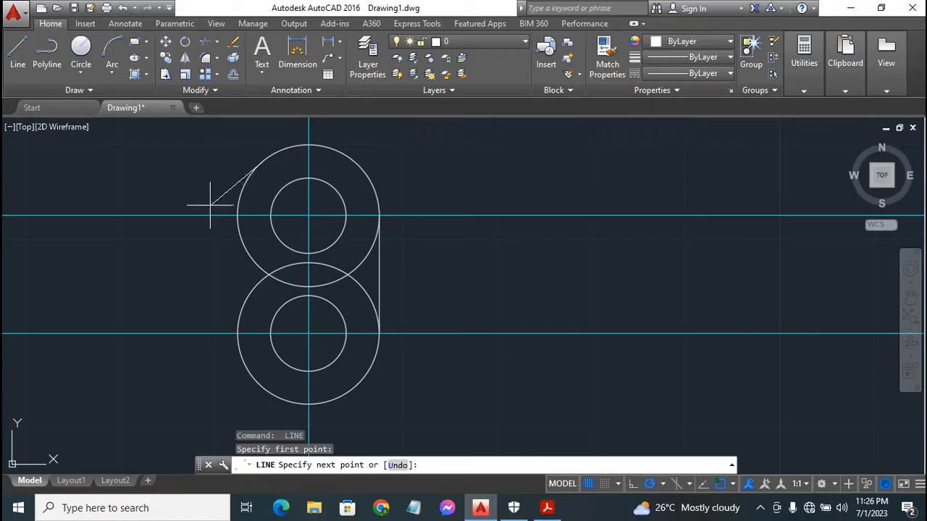
left_click(239, 346)
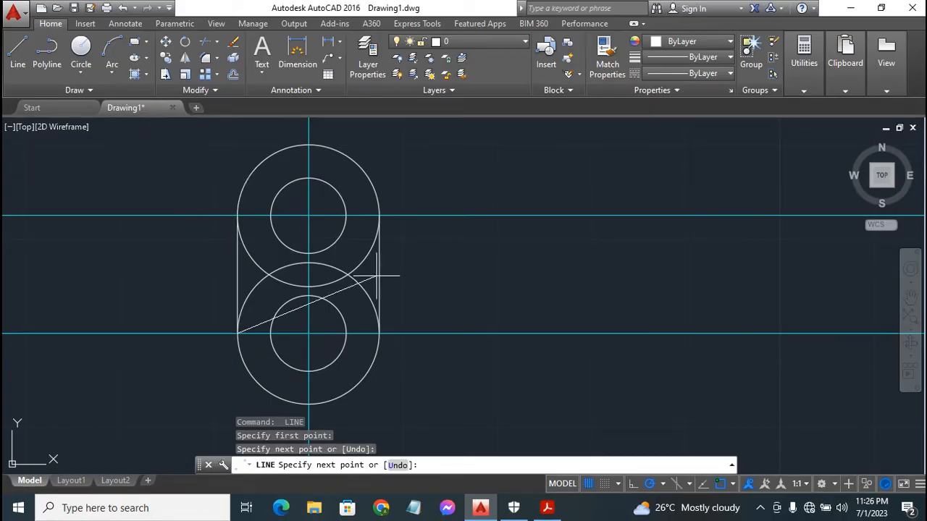
key("Escape")
Step: Draw two vertical lines tangent to both 4-radius circles, one on the right side and one on the left
type("l")
key("Return")
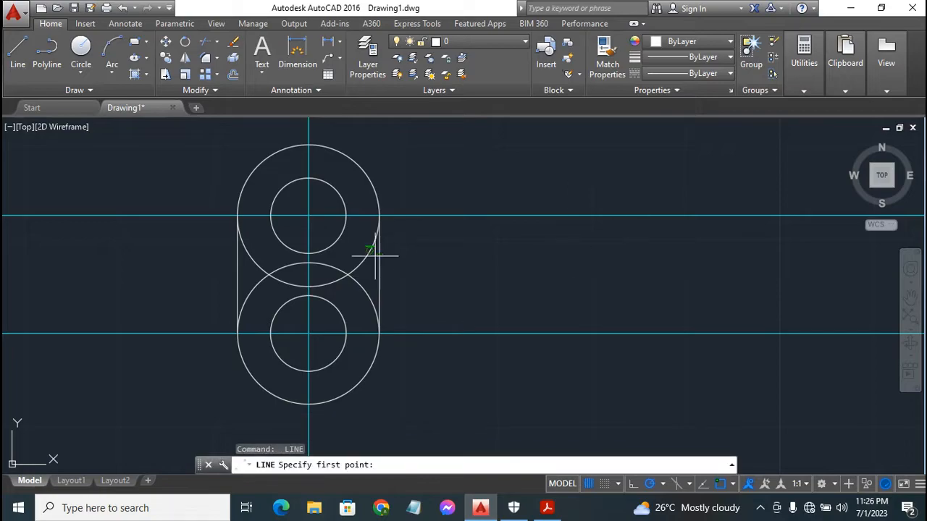
left_click(347, 211)
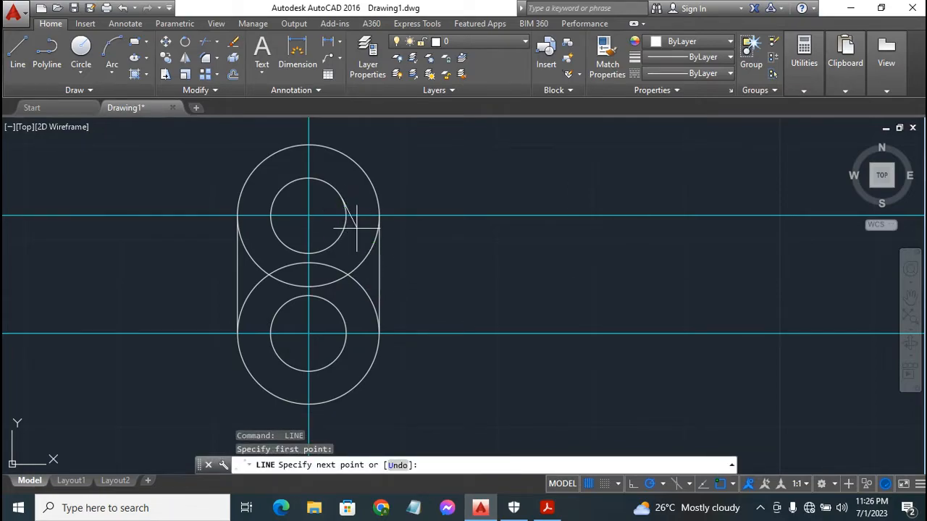
left_click(346, 332)
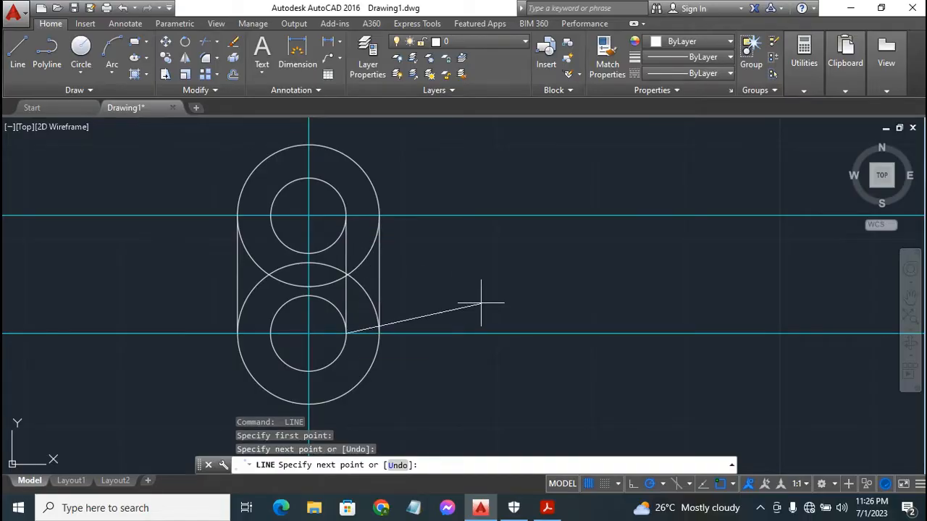
key("Escape")
key("Return")
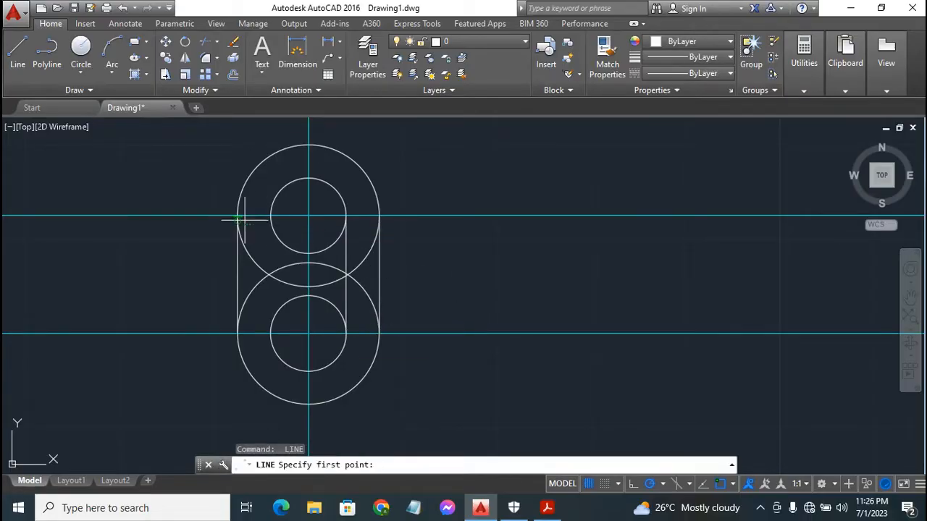
left_click(270, 215)
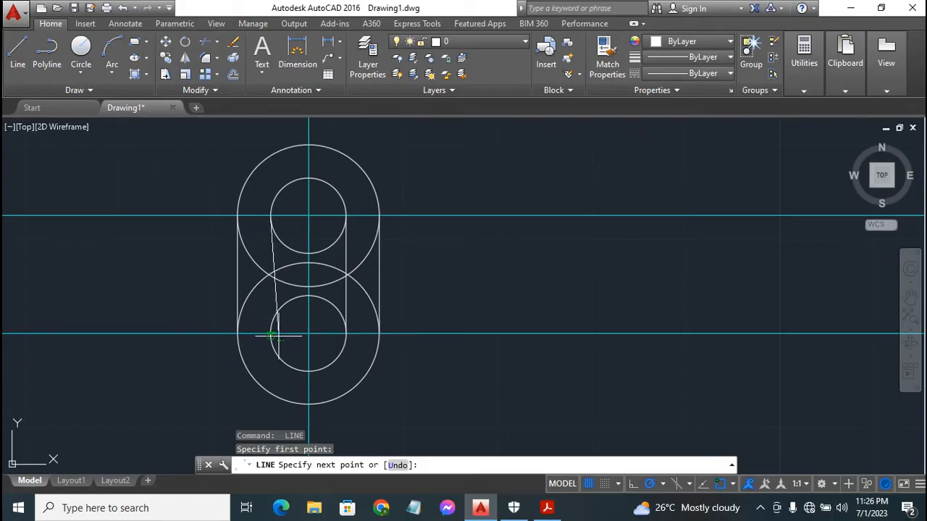
left_click(270, 333)
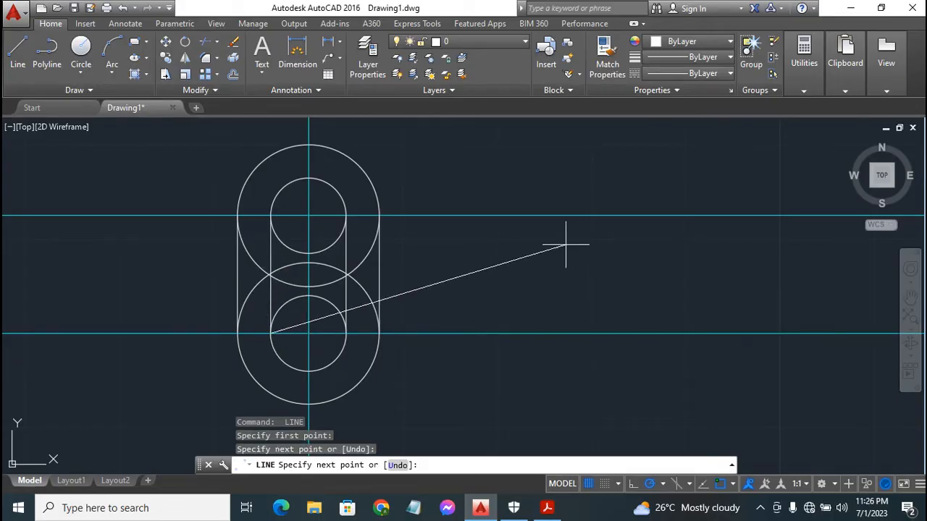
key("Escape")
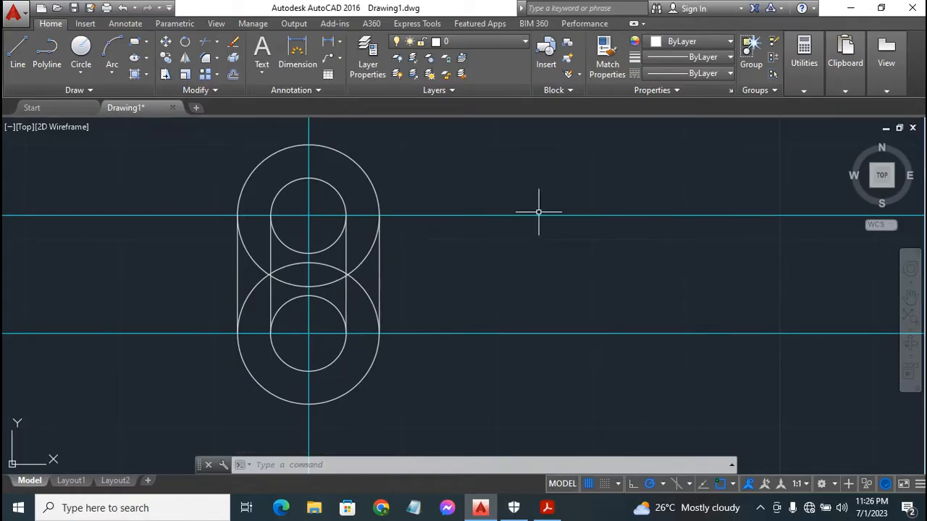
Step: Trim the facing halves of the small circles, the large-circle arcs crossing the inner slot, and the lower large circle's arc right of it
left_click(203, 42)
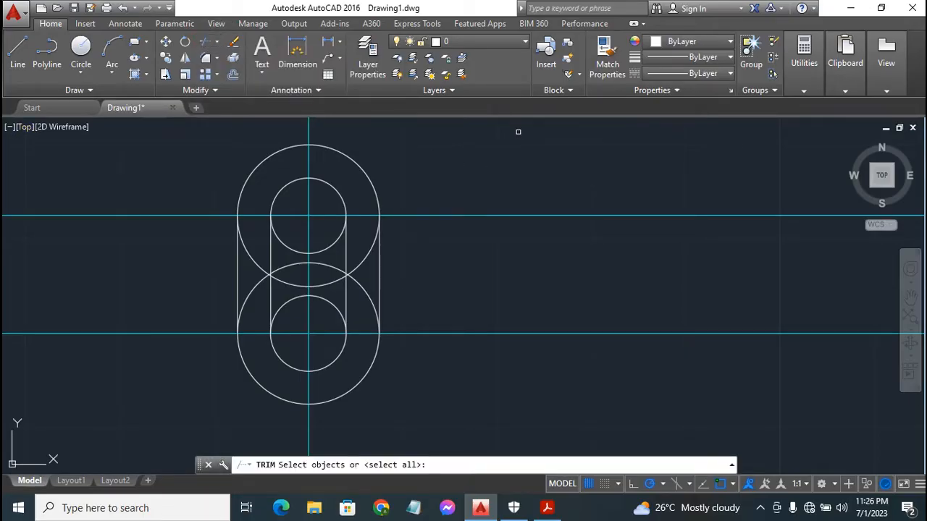
key("Return")
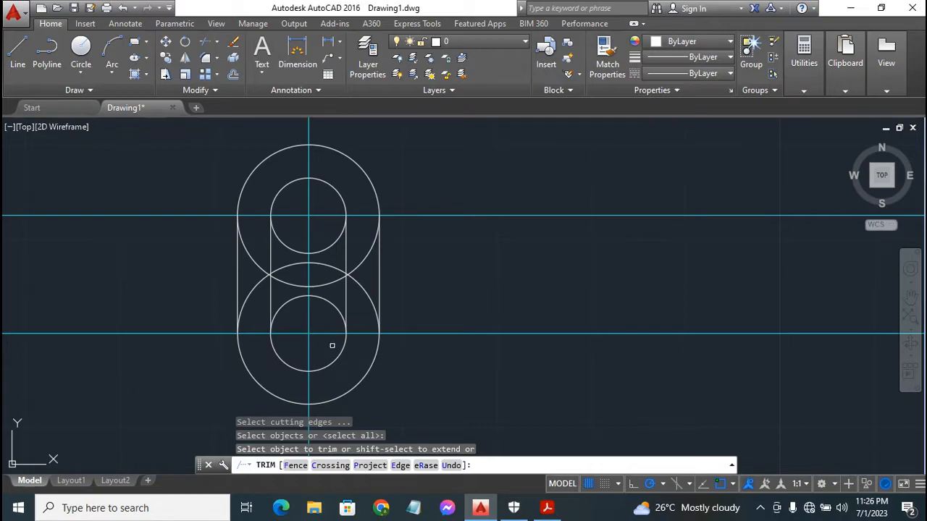
left_click(380, 319)
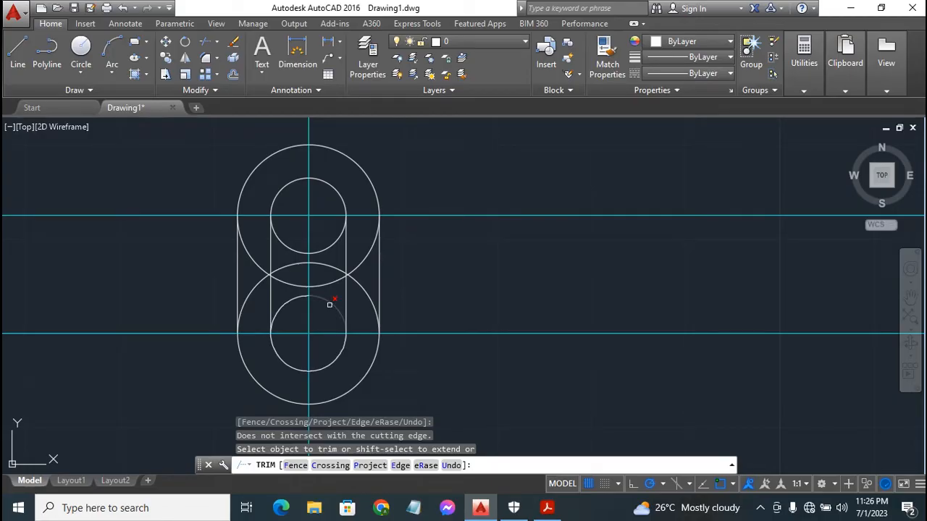
left_click(329, 305)
left_click(278, 308)
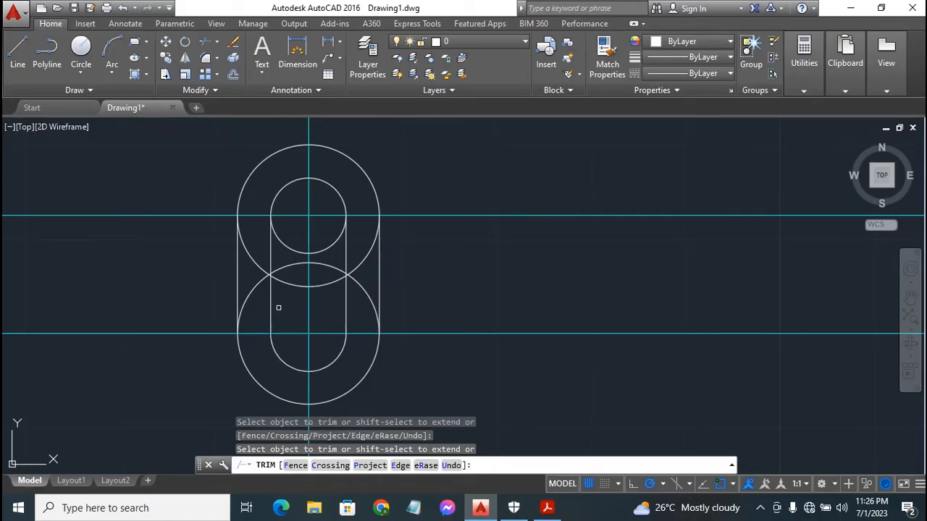
left_click(316, 286)
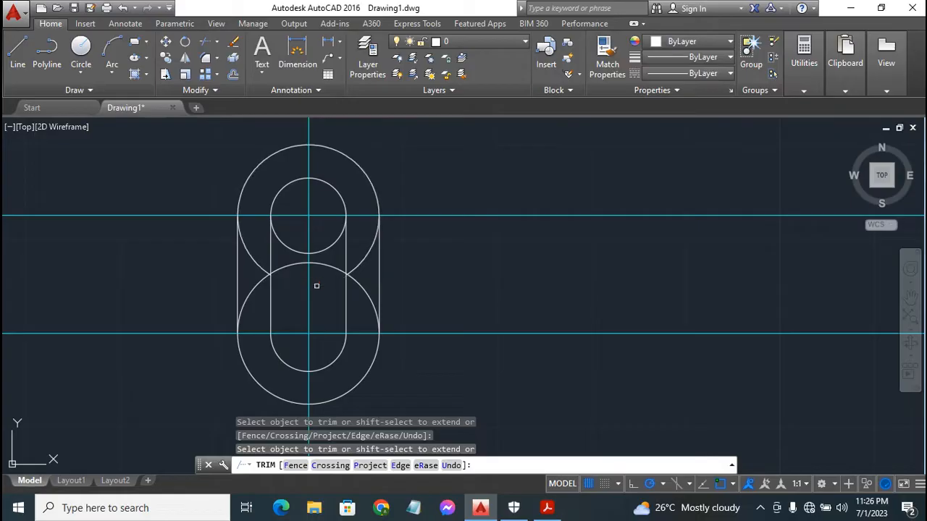
left_click(362, 287)
left_click(322, 264)
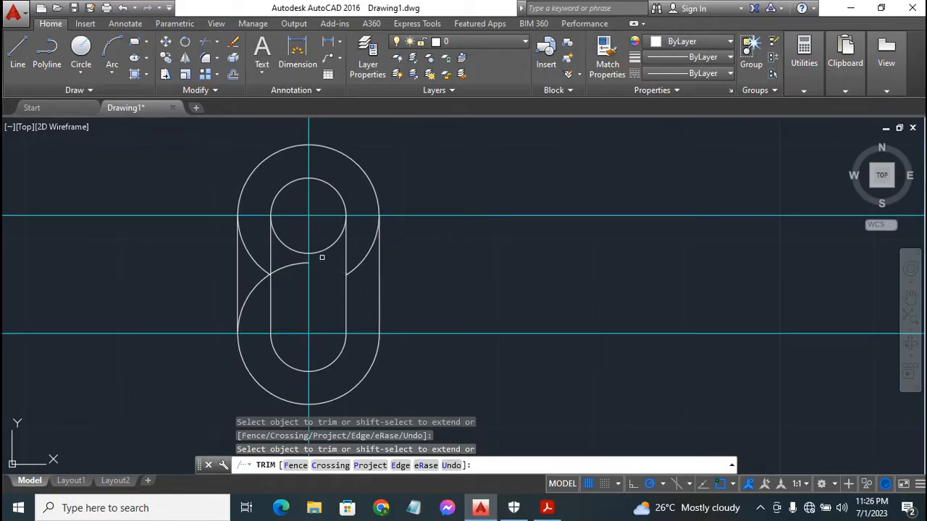
left_click(318, 251)
left_click(291, 248)
left_click(290, 270)
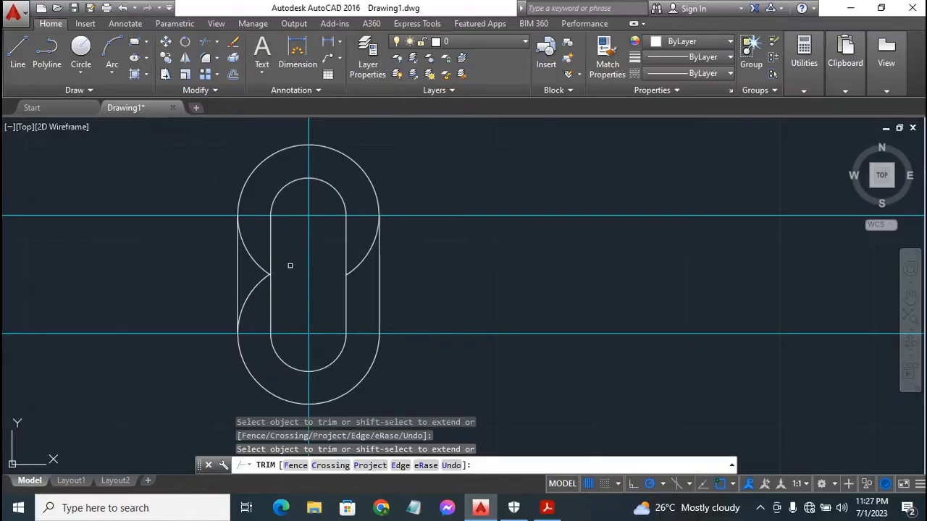
Step: Trim the remaining large-circle arcs between the inner slot and the outer outline on both sides
left_click(251, 289)
left_click(256, 258)
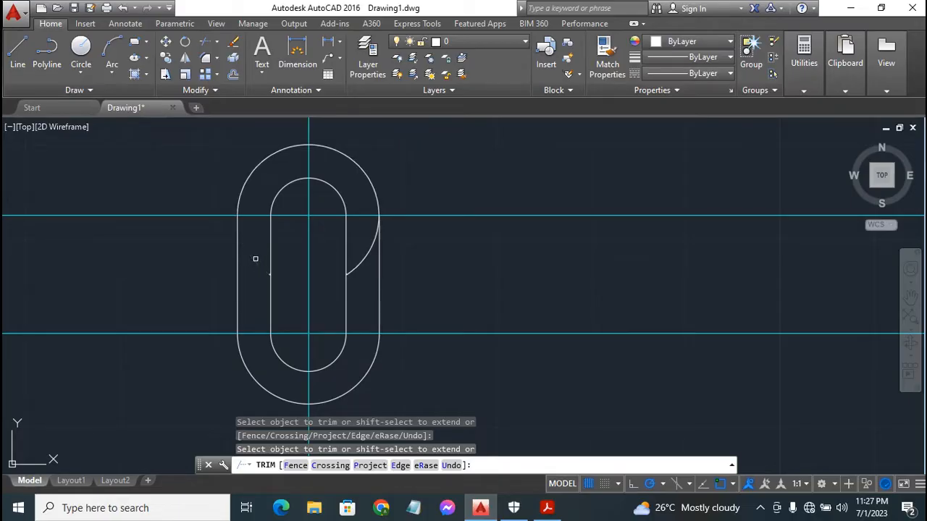
left_click(369, 265)
left_click(379, 250)
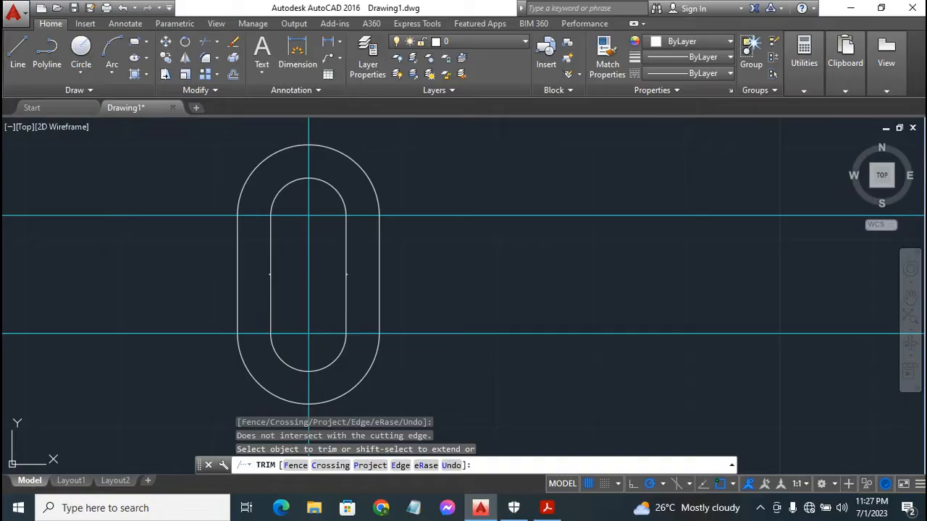
key("Escape")
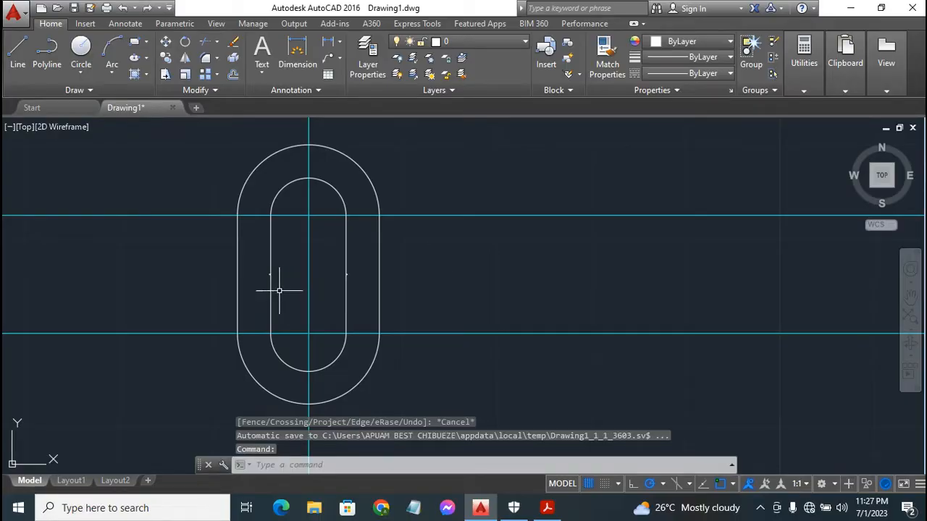
Step: Erase the two tiny leftover arc pieces protruding from the inner slot's right vertical line
scroll(279, 291, "up", 2)
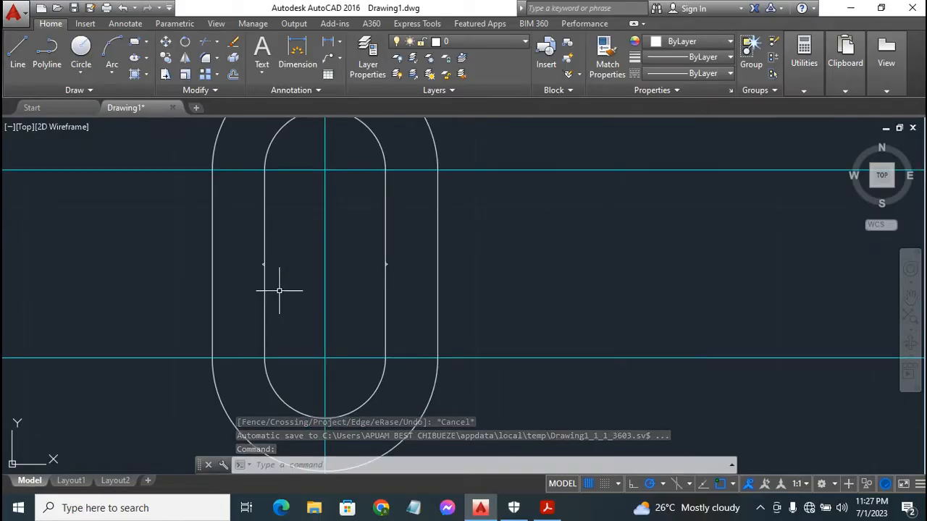
scroll(279, 290, "up", 2)
scroll(279, 290, "up", 2)
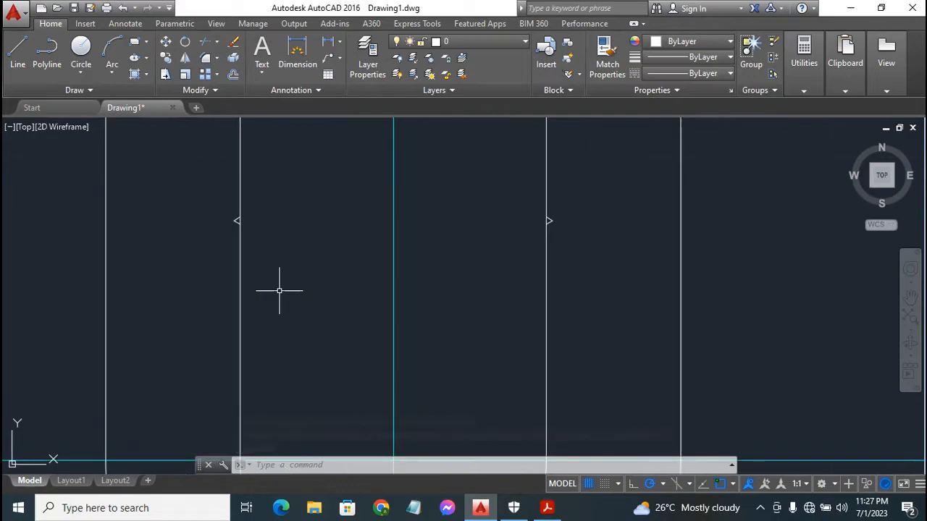
scroll(337, 294, "up", 2)
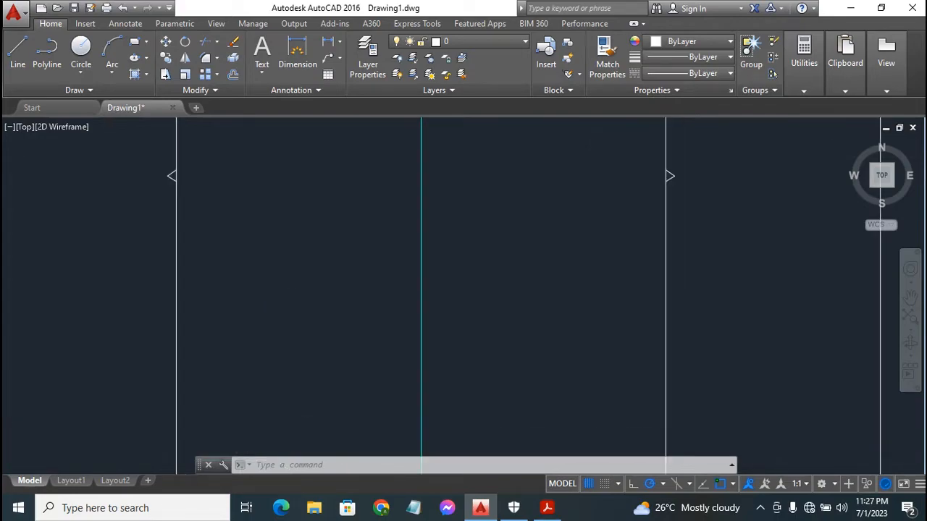
scroll(344, 294, "down", 4)
scroll(344, 294, "up", 2)
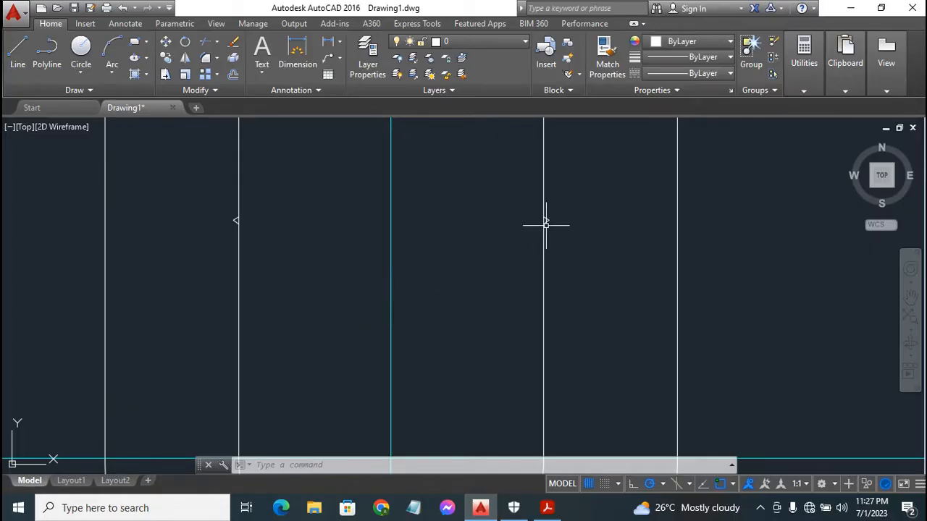
scroll(430, 244, "up", 2)
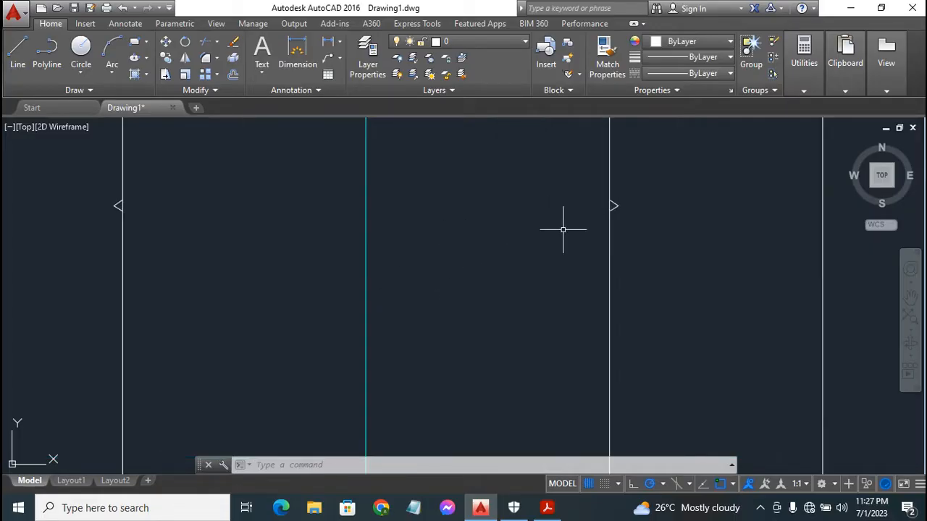
left_click(613, 208)
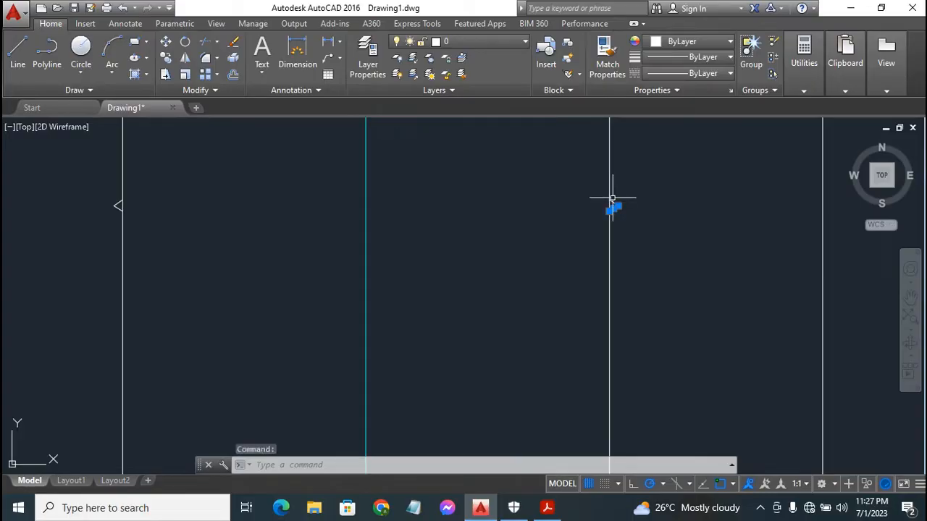
left_click(610, 200)
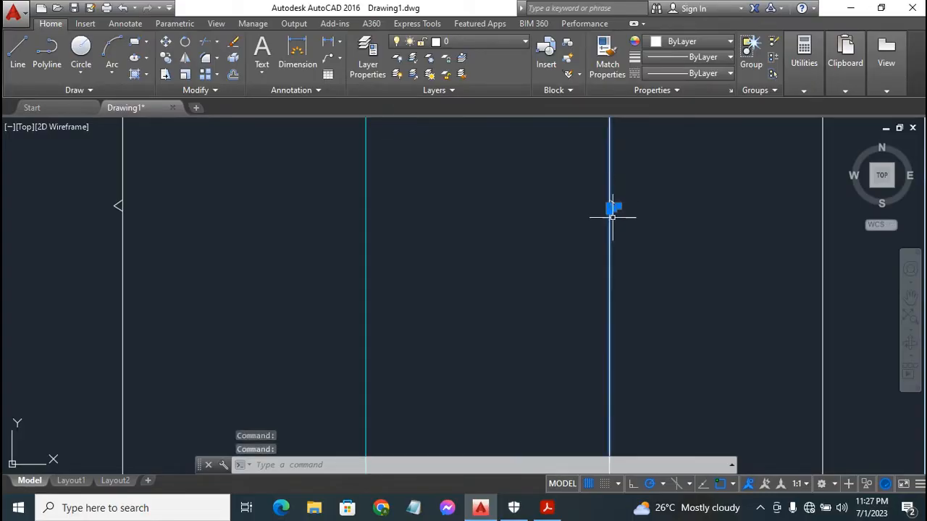
key("Escape")
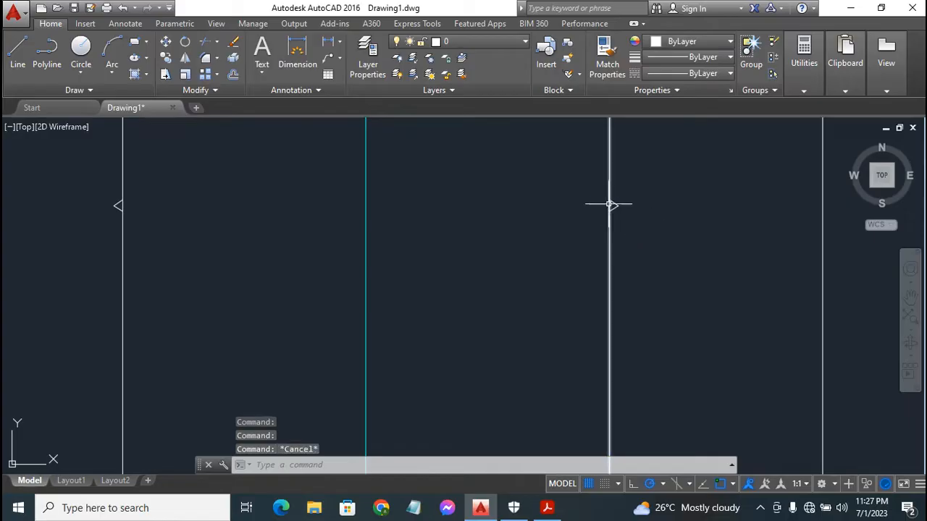
left_click(612, 202)
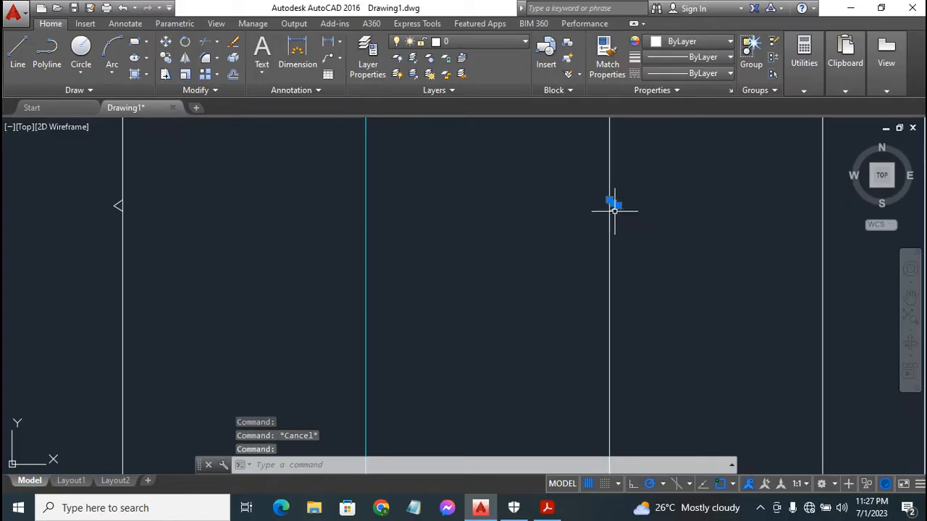
left_click(612, 203)
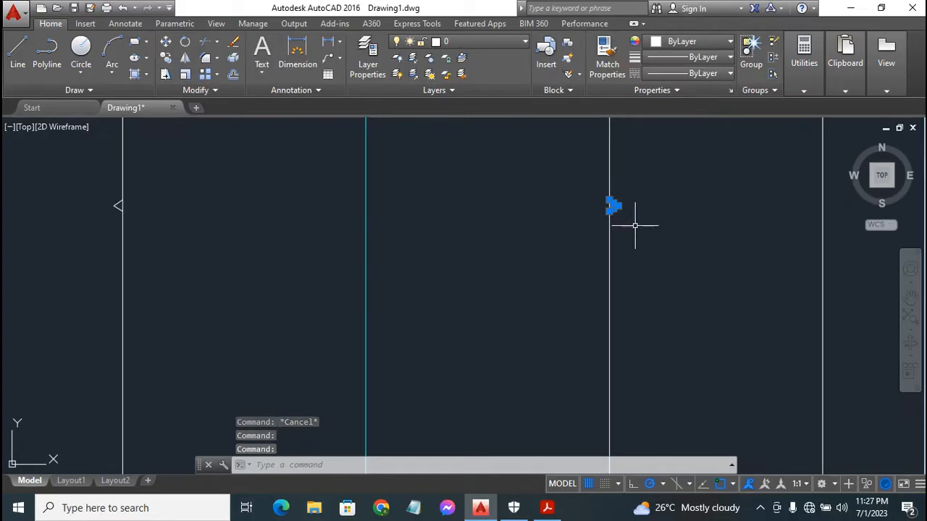
key("Delete")
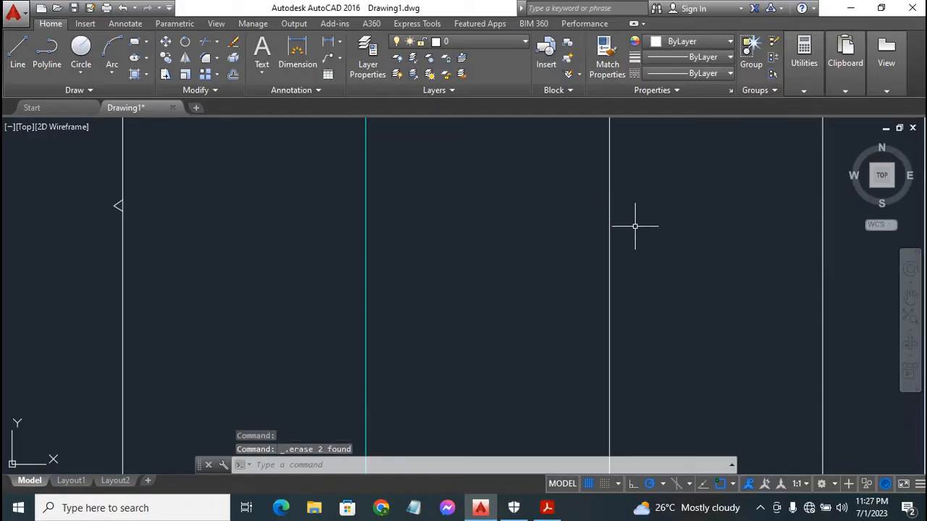
Step: Erase the two tiny leftover arc pieces protruding from the inner slot's left vertical line
left_click(121, 207)
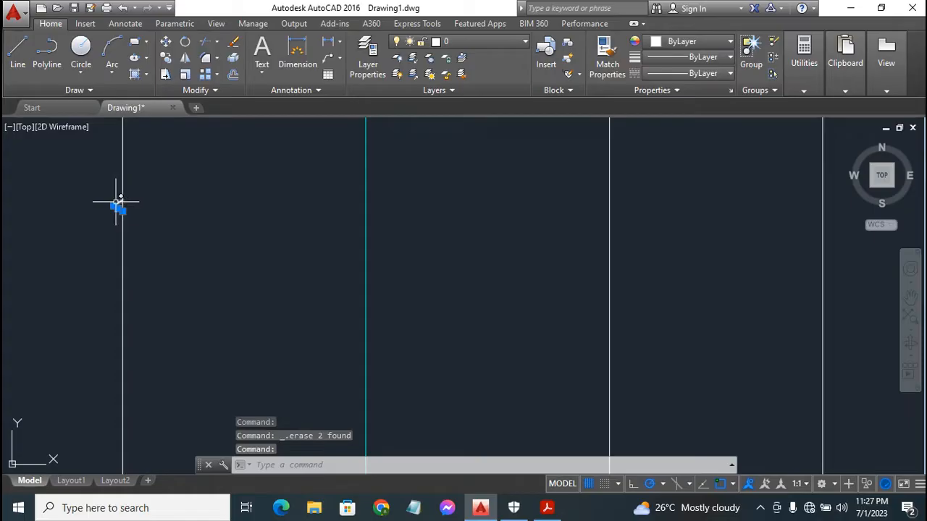
left_click(117, 204)
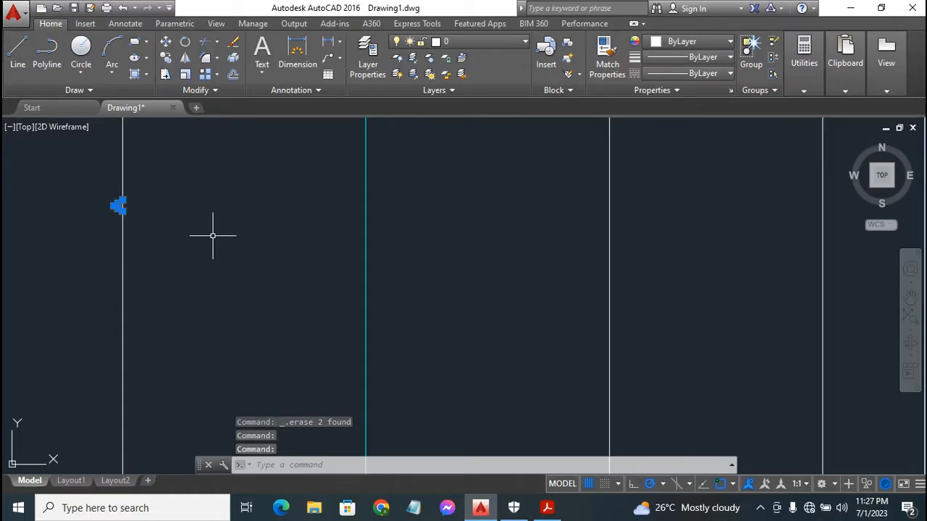
key("Delete")
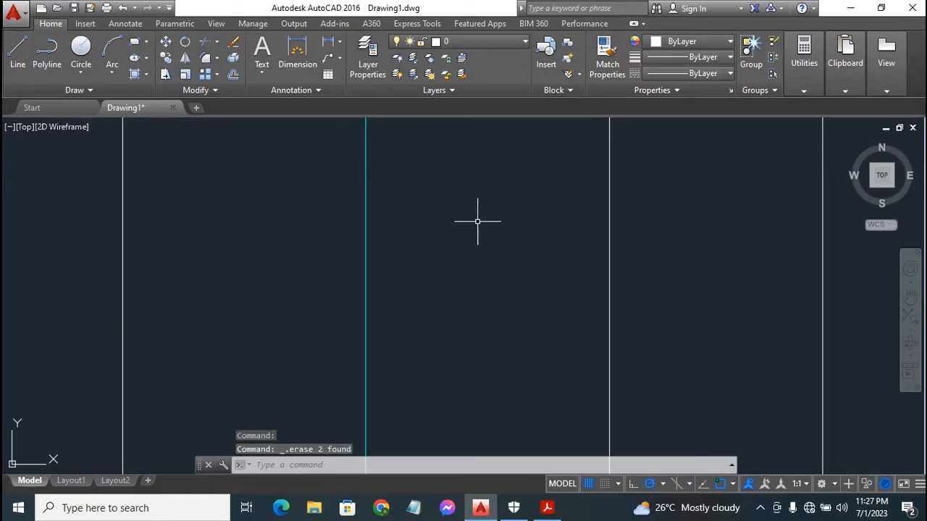
scroll(477, 220, "down", 5)
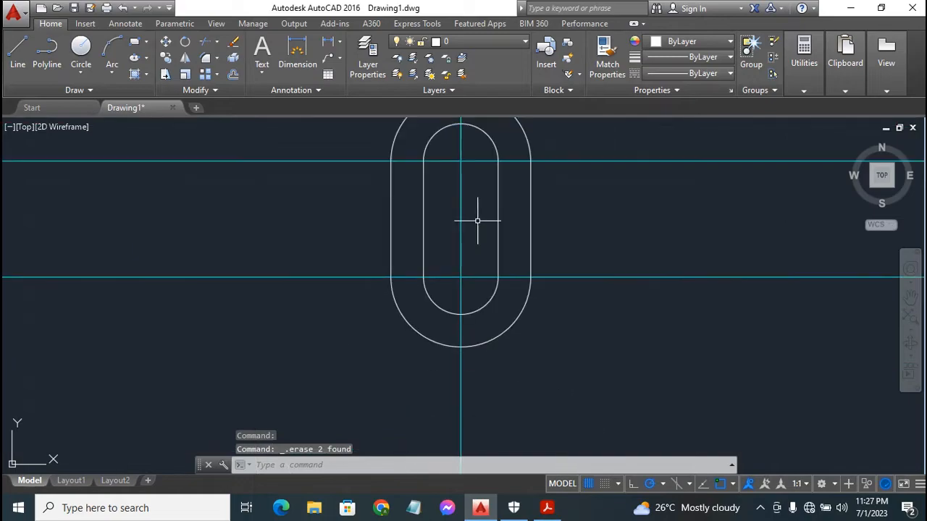
scroll(477, 221, "down", 4)
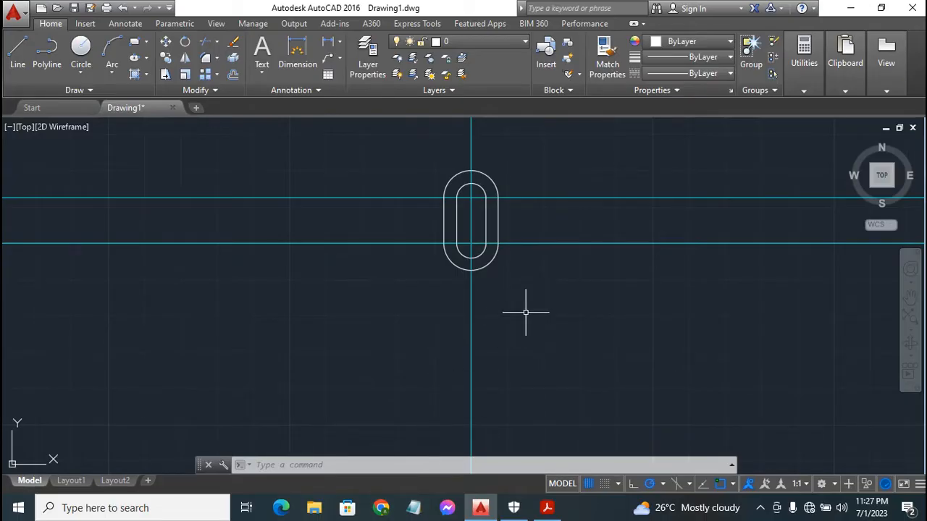
Step: Check the exercise drawing in the PDF, return to AutoCAD and offset the slot's vertical construction line 55 units to the right
left_click(910, 297)
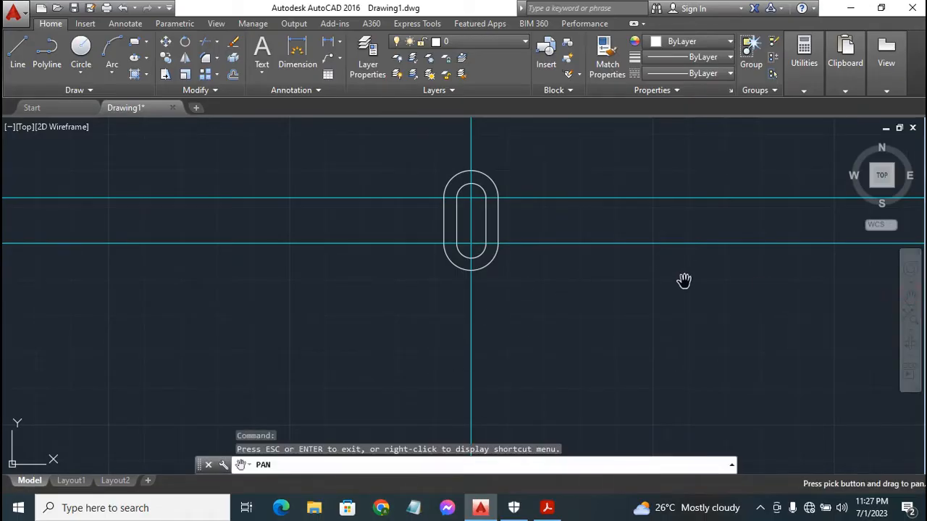
mouse_move(679, 262)
left_mouse_down()
mouse_move(581, 304)
mouse_move(455, 314)
mouse_move(480, 352)
mouse_move(478, 374)
left_mouse_up()
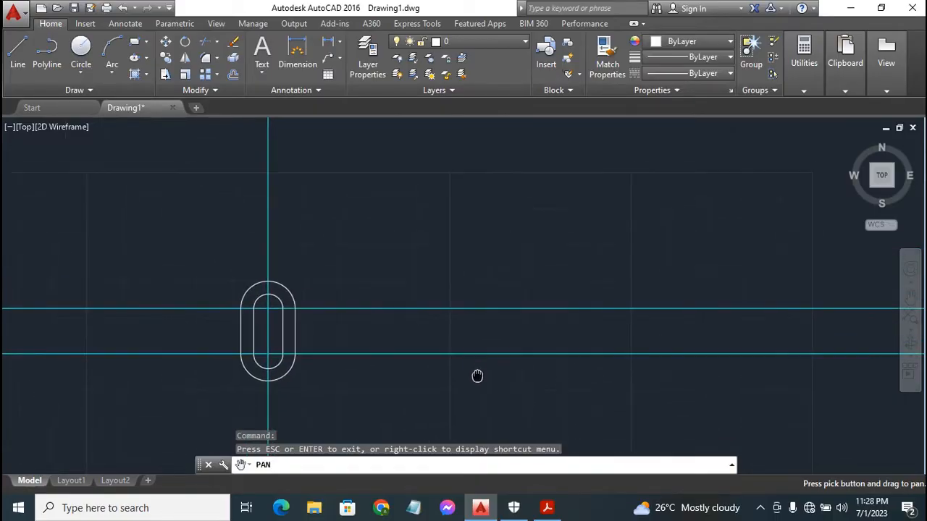
key("Escape")
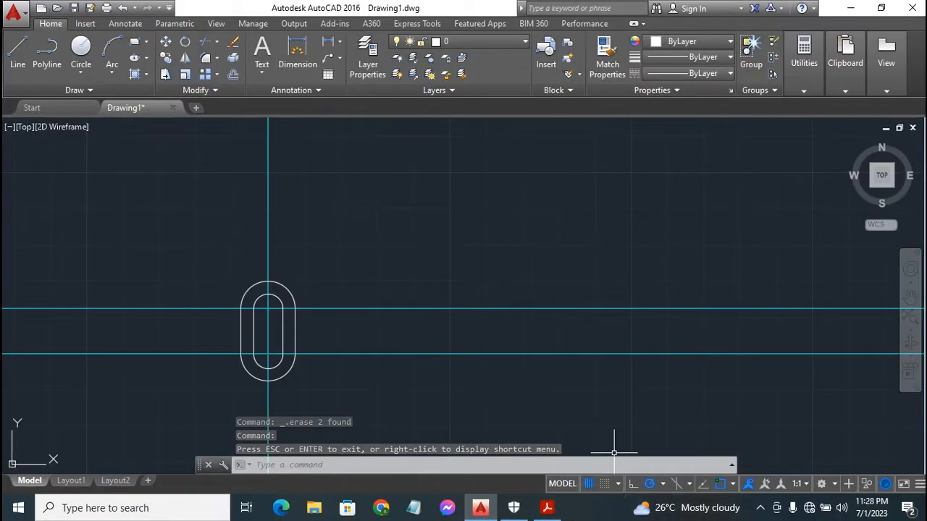
left_click(548, 509)
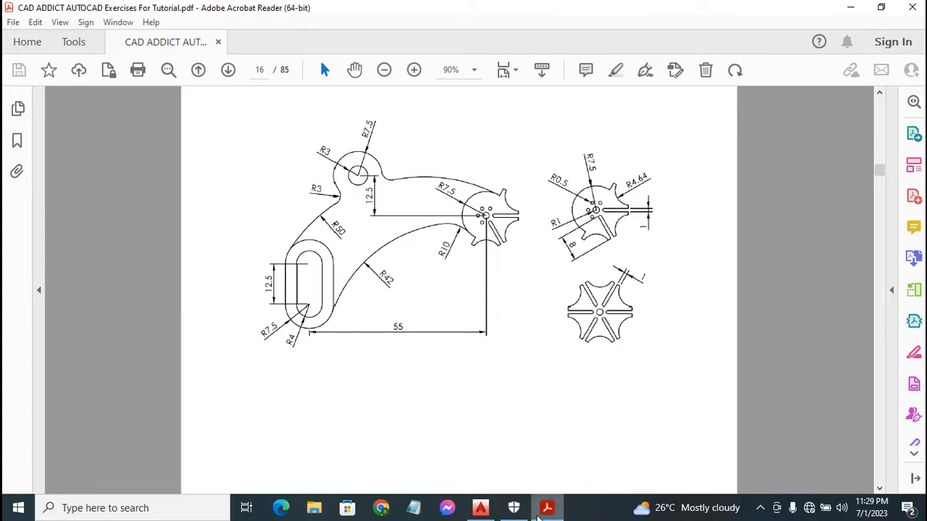
left_click(481, 514)
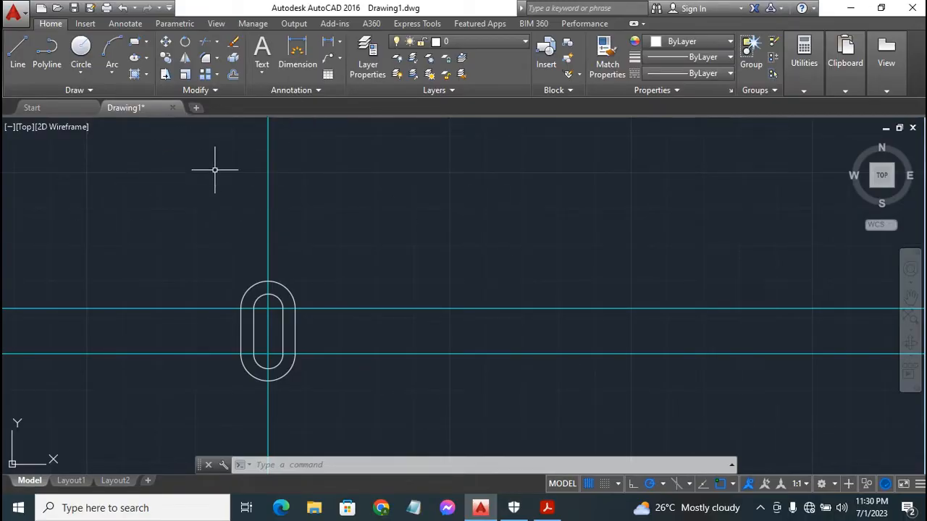
left_click(232, 74)
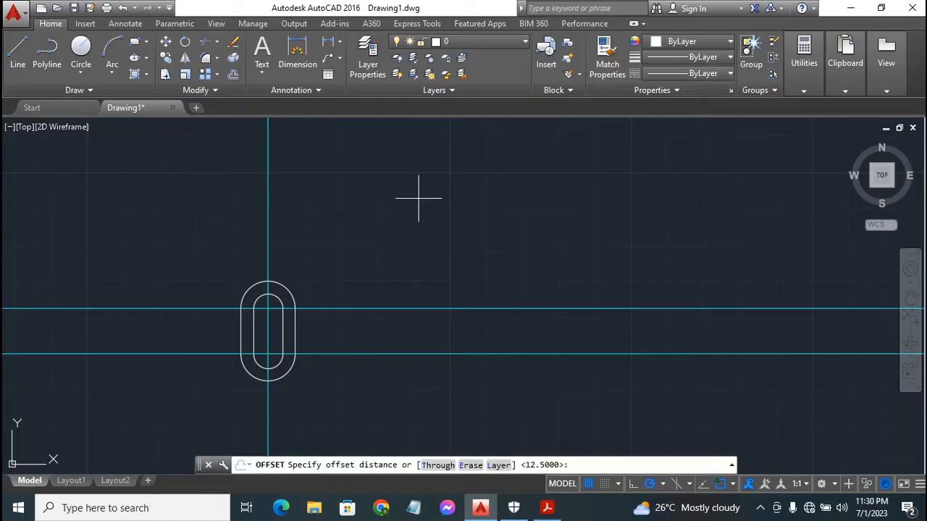
type("55")
key("Return")
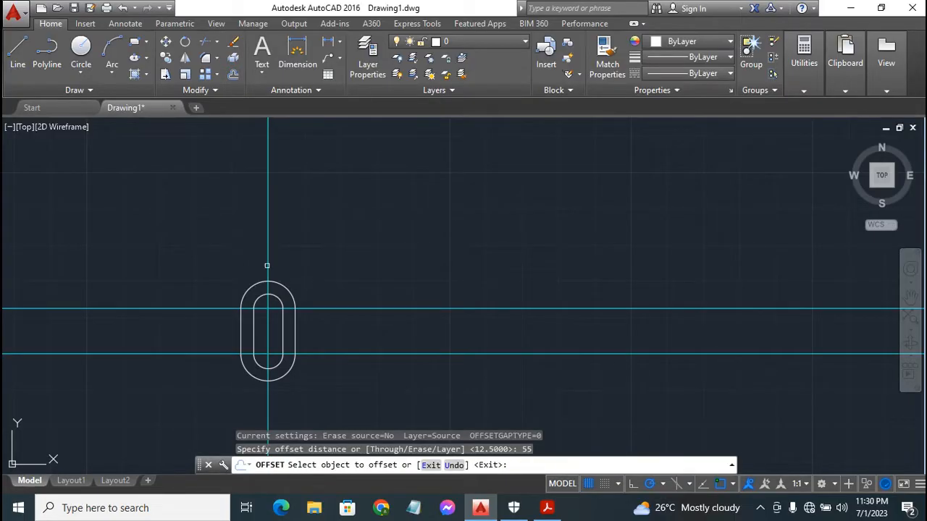
left_click(268, 225)
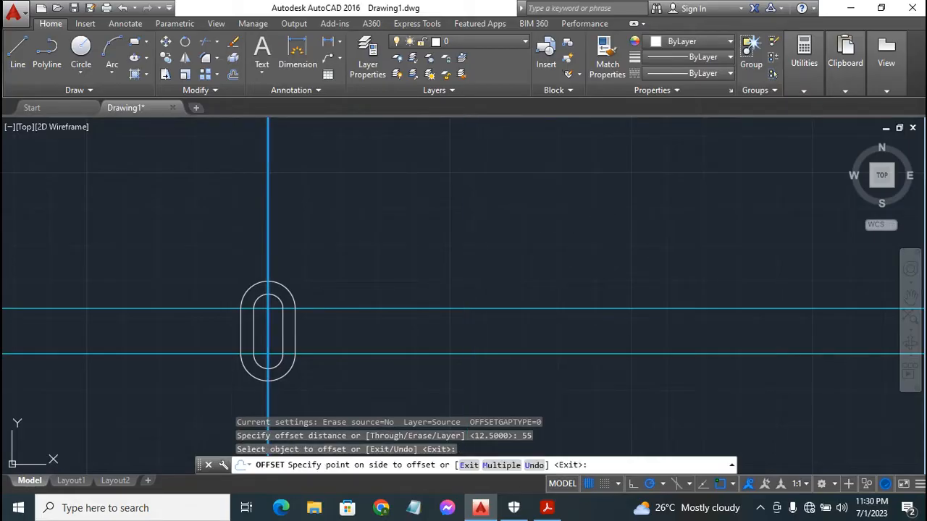
left_click(562, 229)
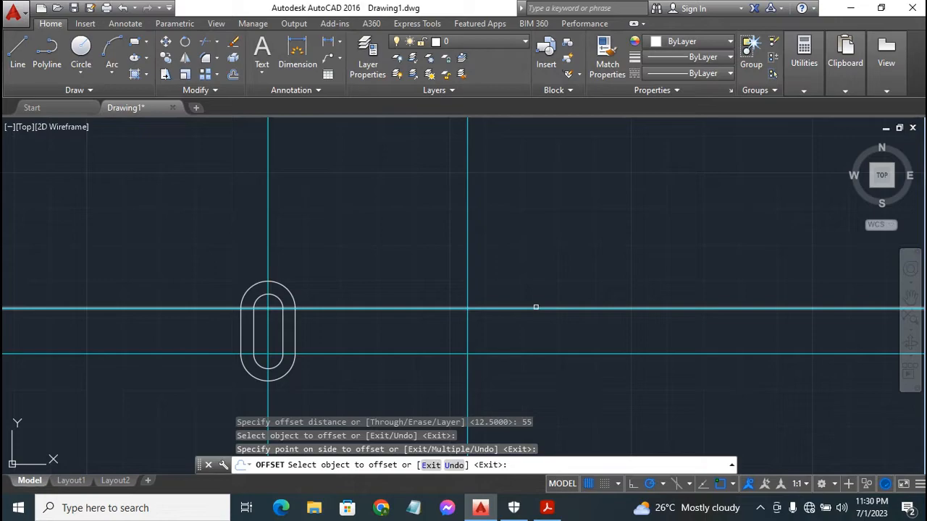
Step: Offset the upper horizontal construction line 15 units upward
left_click(233, 74)
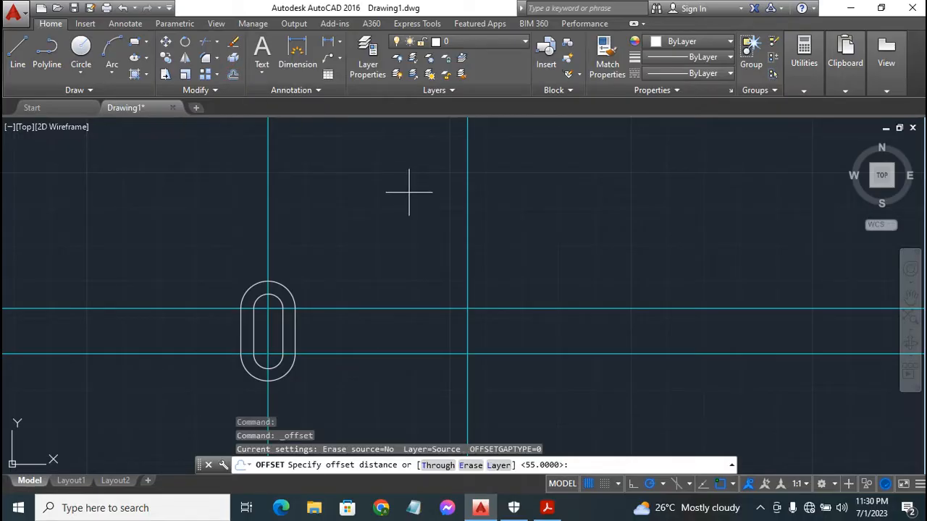
type("15")
key("Return")
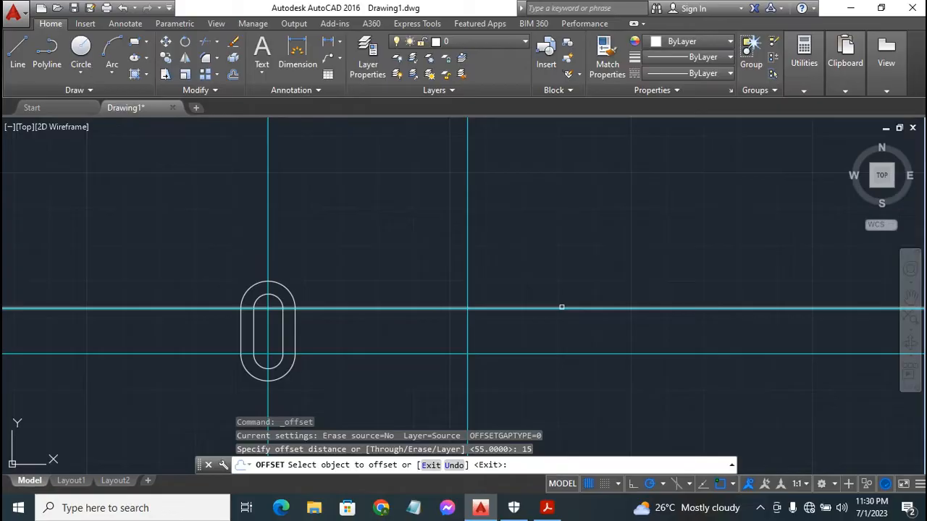
left_click(561, 307)
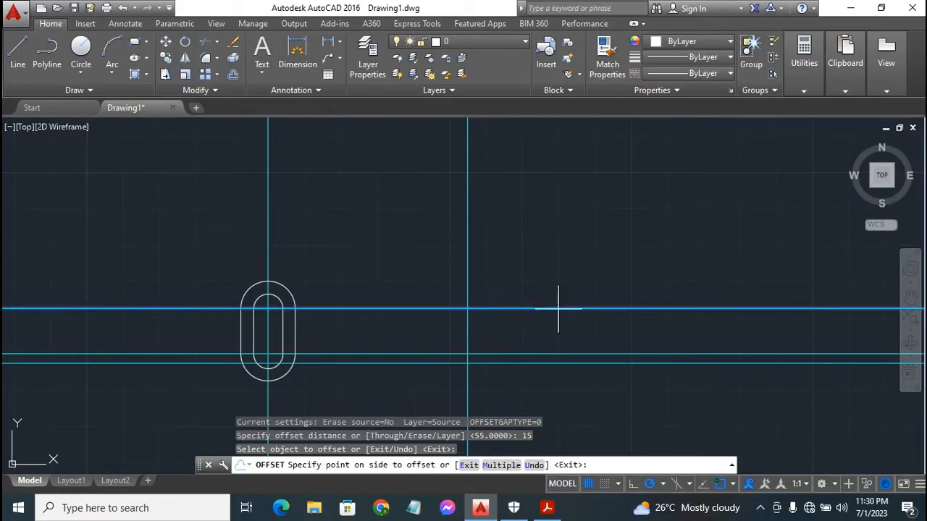
left_click(593, 223)
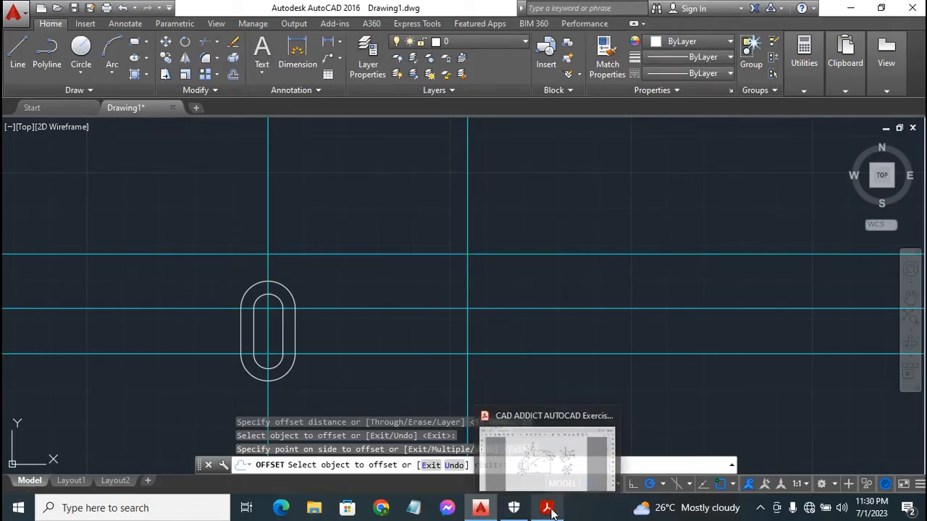
key("Escape")
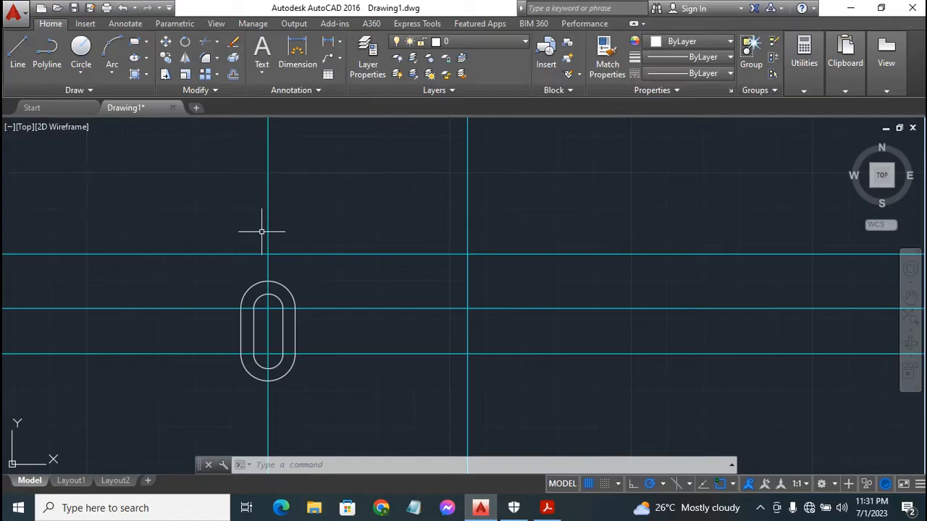
Step: Start a circle and enable the Endpoint, Midpoint, Center and Intersection object snaps for picking its centre
left_click(81, 47)
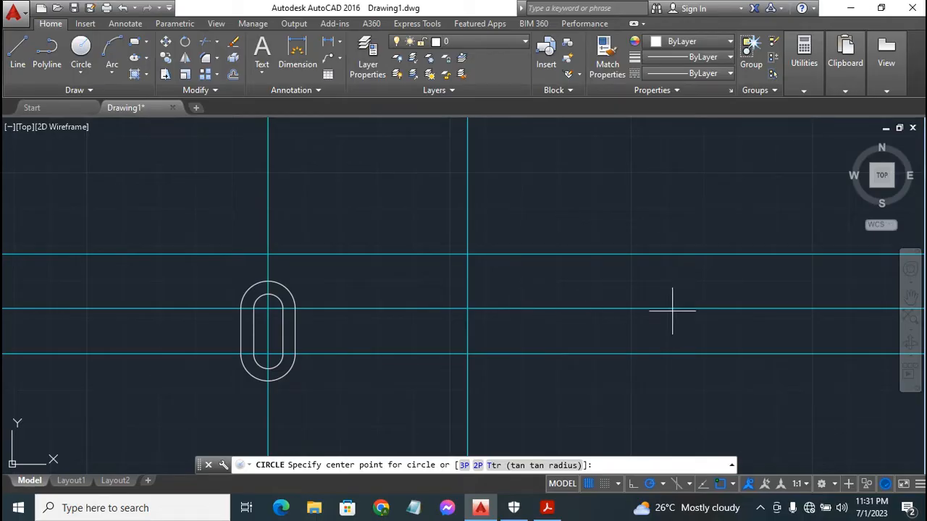
left_click(732, 485)
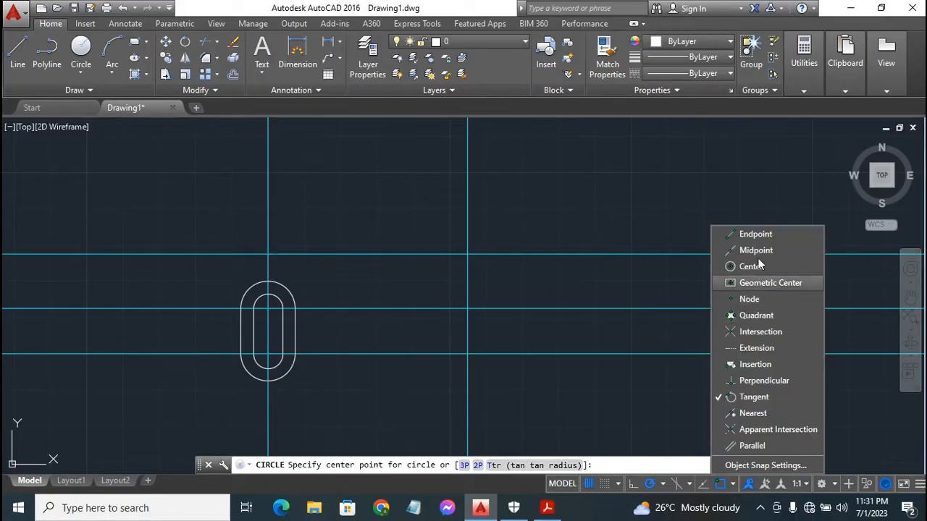
left_click(766, 235)
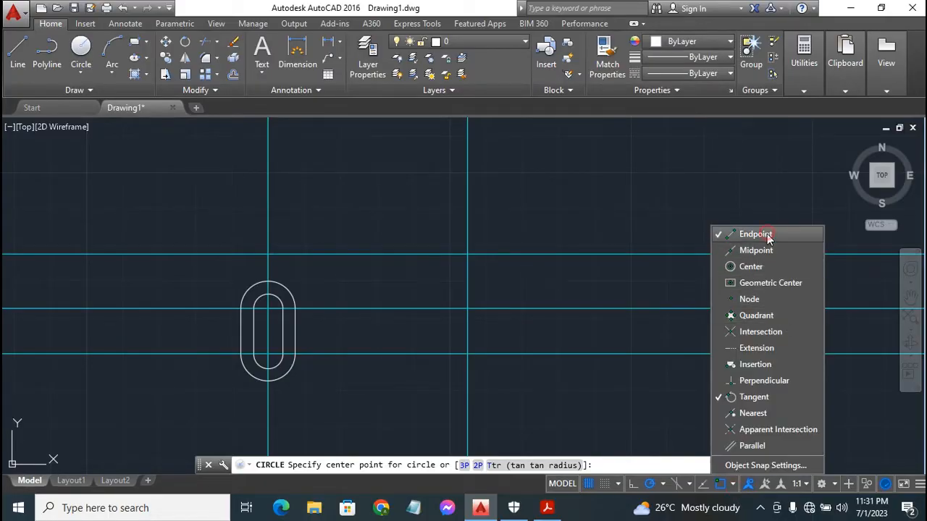
left_click(753, 251)
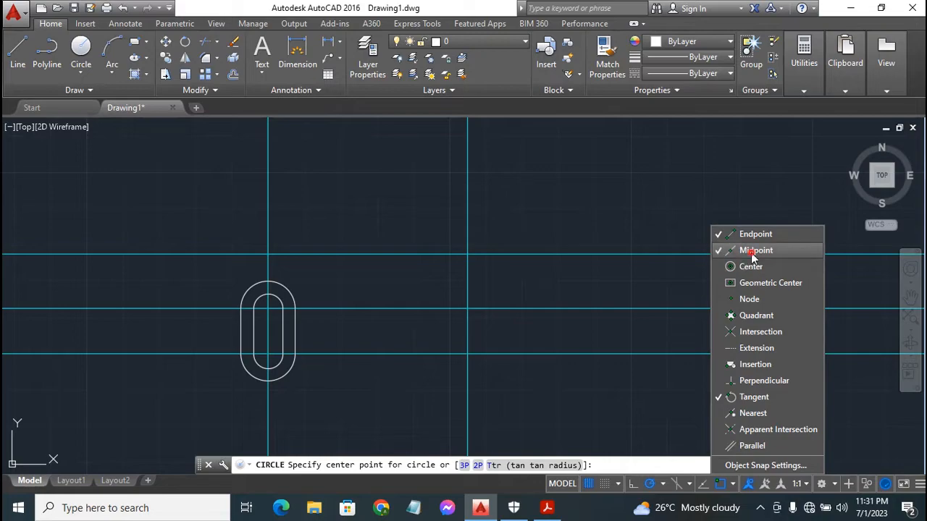
left_click(753, 271)
left_click(751, 333)
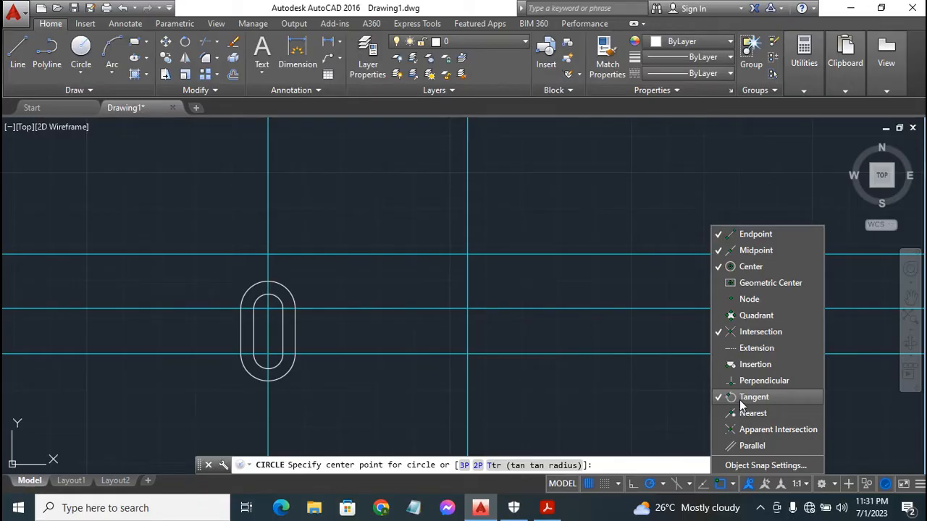
left_click(734, 484)
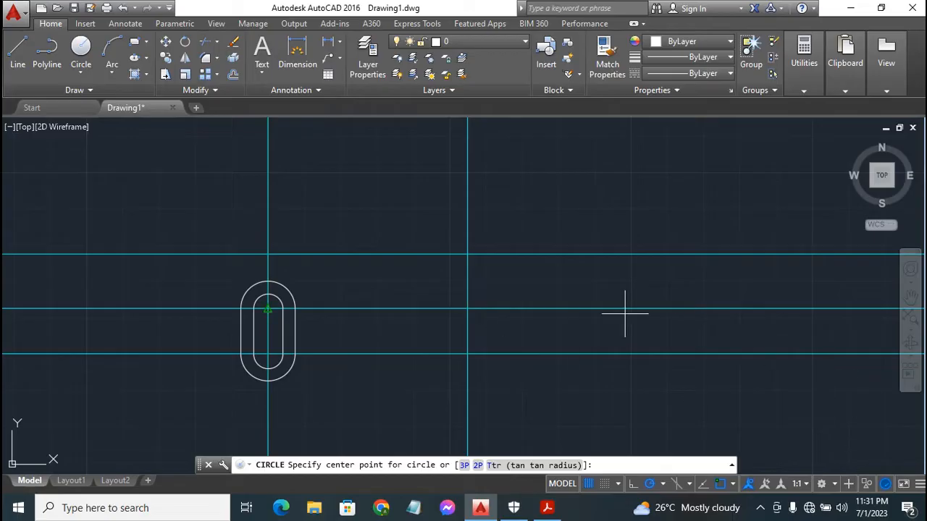
Step: Draw a circle of radius 7.5 centred where the uppermost horizontal and the right vertical construction lines cross
left_click(467, 254)
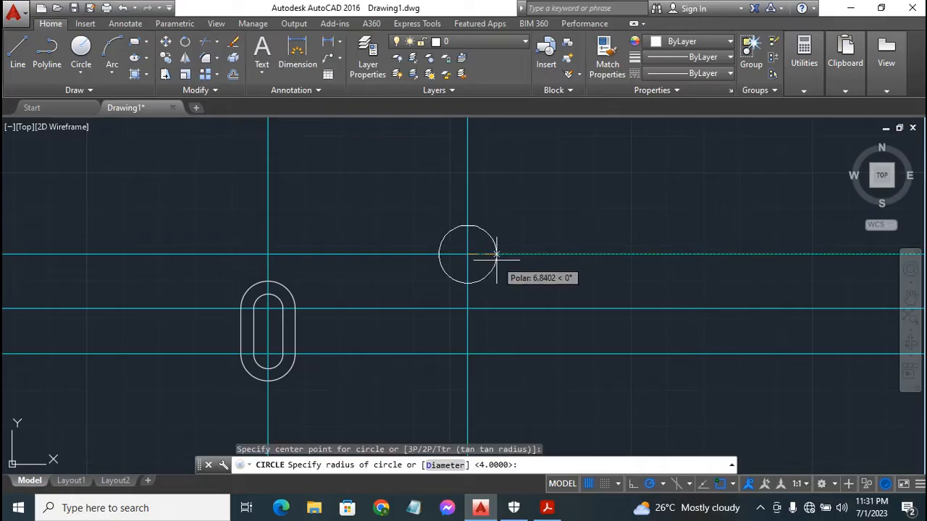
type("7.5")
key("Return")
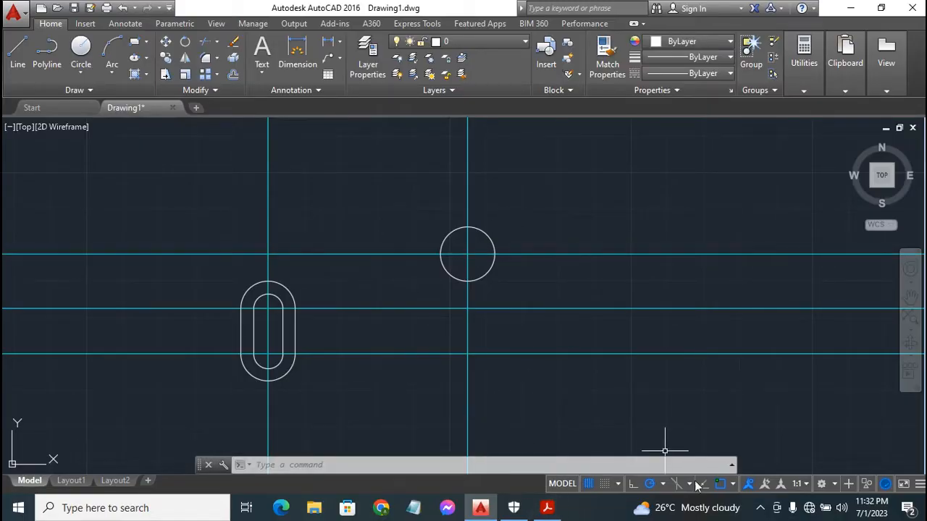
Step: Check the exercise drawing in the PDF, return to AutoCAD and make Construct 1 the current layer
left_click(548, 507)
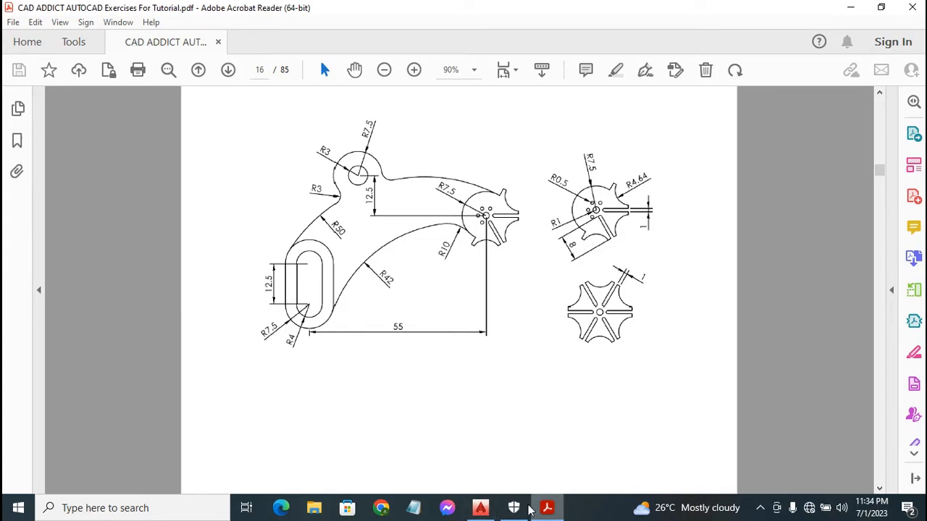
left_click(482, 507)
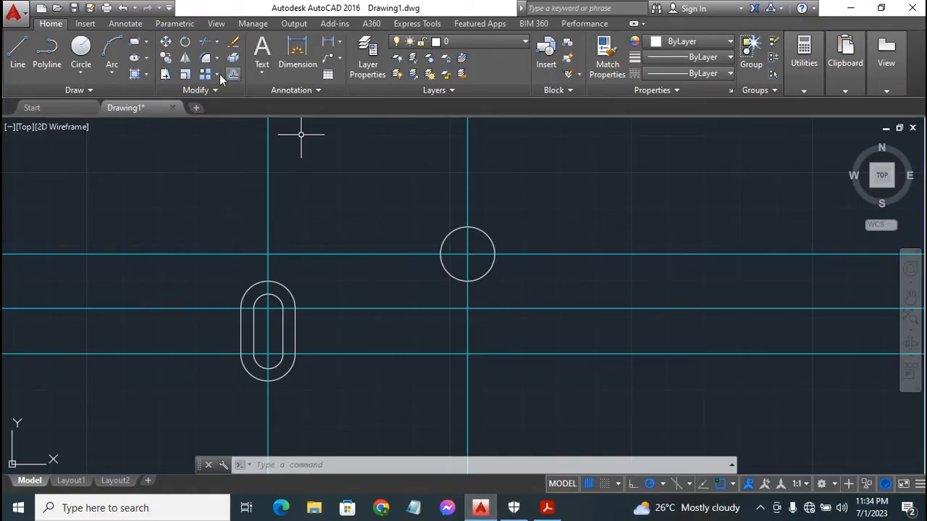
left_click(464, 41)
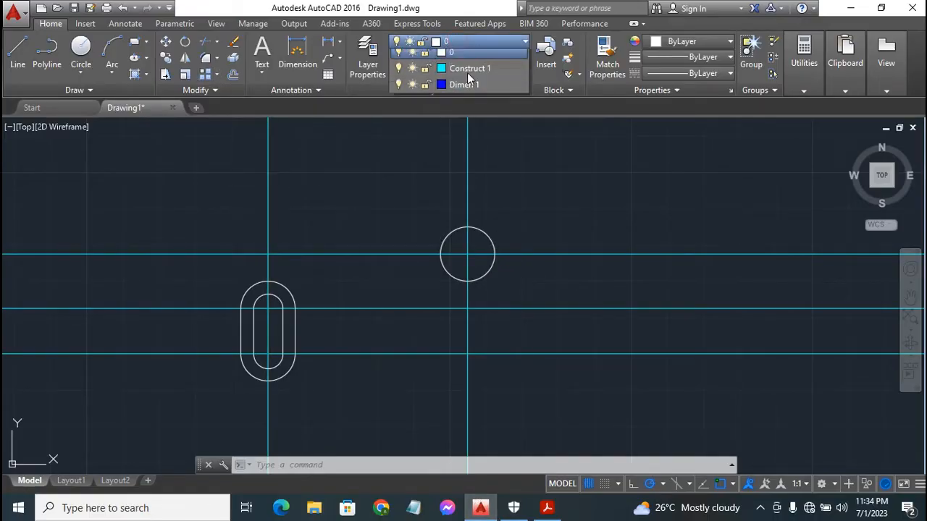
left_click(490, 76)
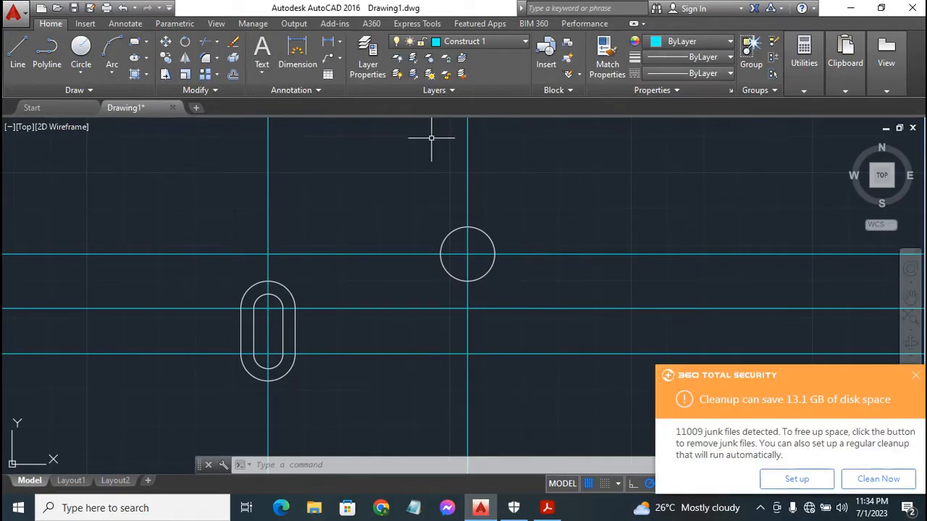
left_click(916, 380)
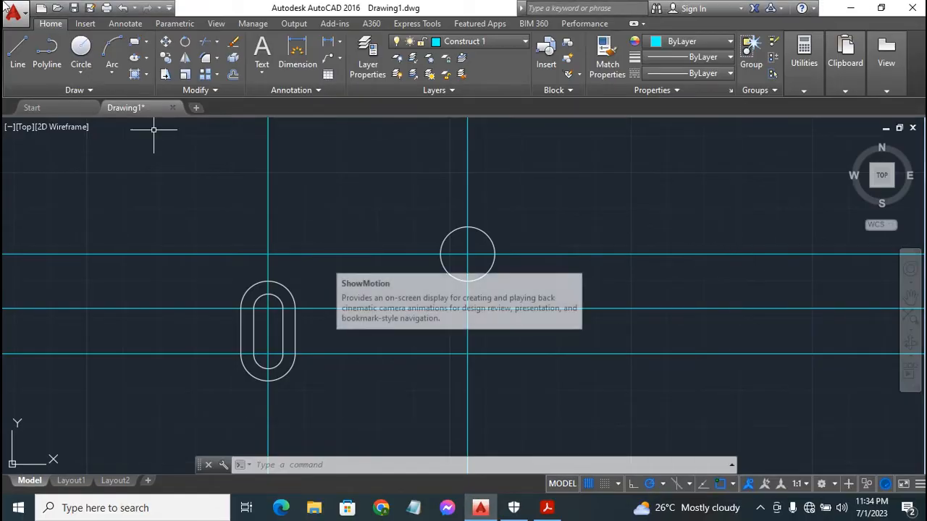
Step: Draw a construction line at a 60-degree angle through the centre of the radius 7.5 circle
left_click(83, 91)
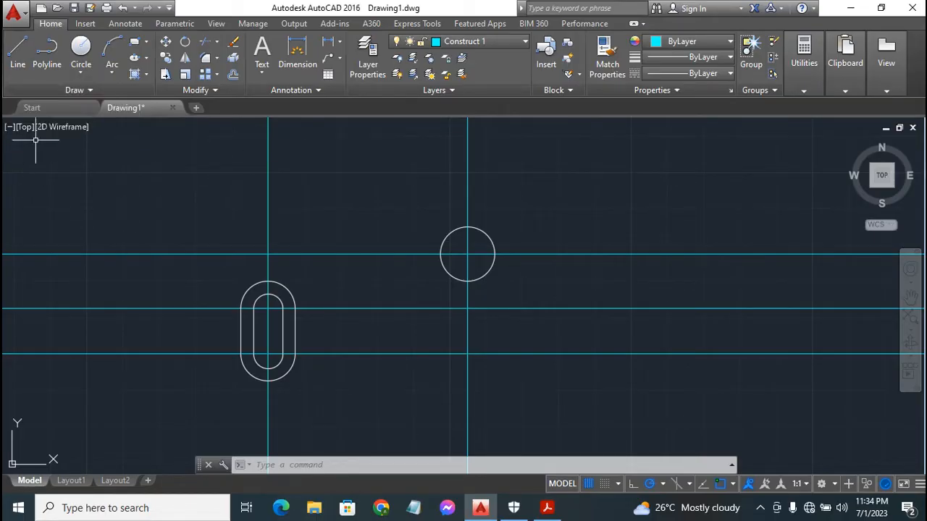
left_click(73, 90)
left_click(52, 108)
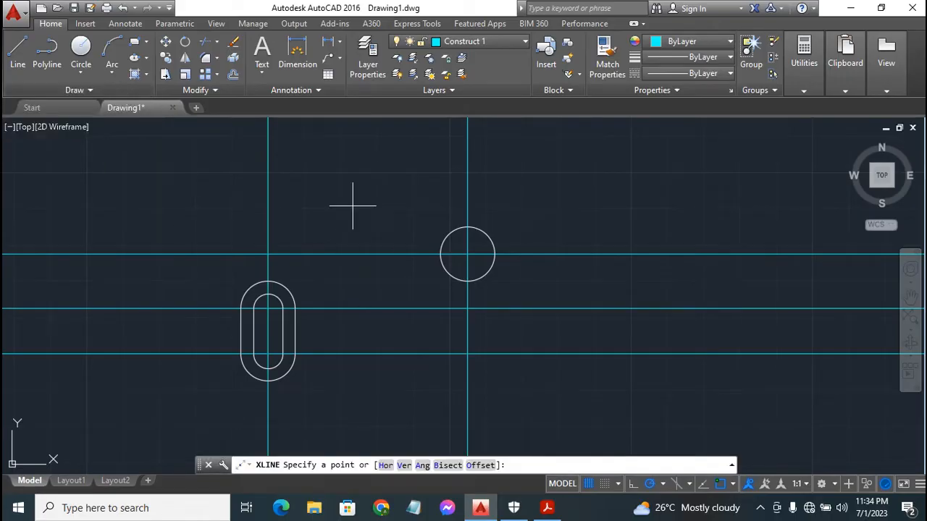
type("a")
key("Return")
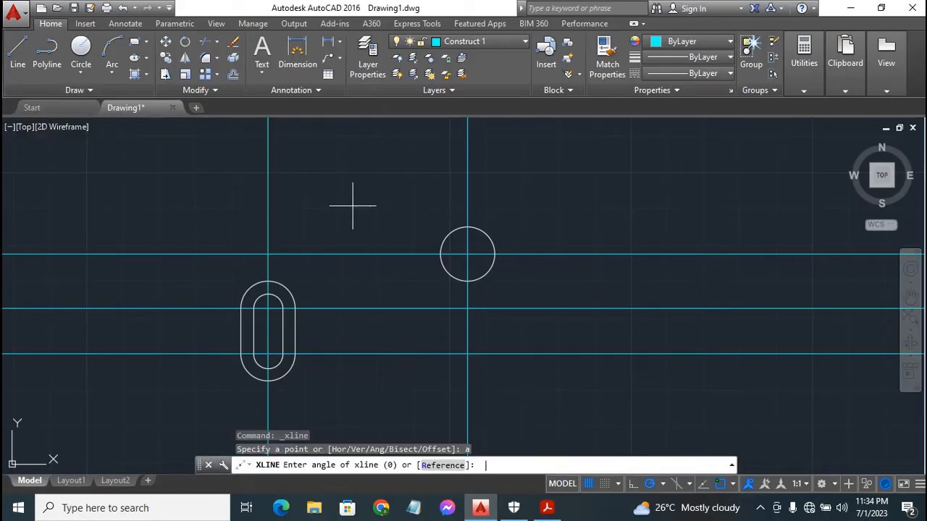
type("60")
key("Return")
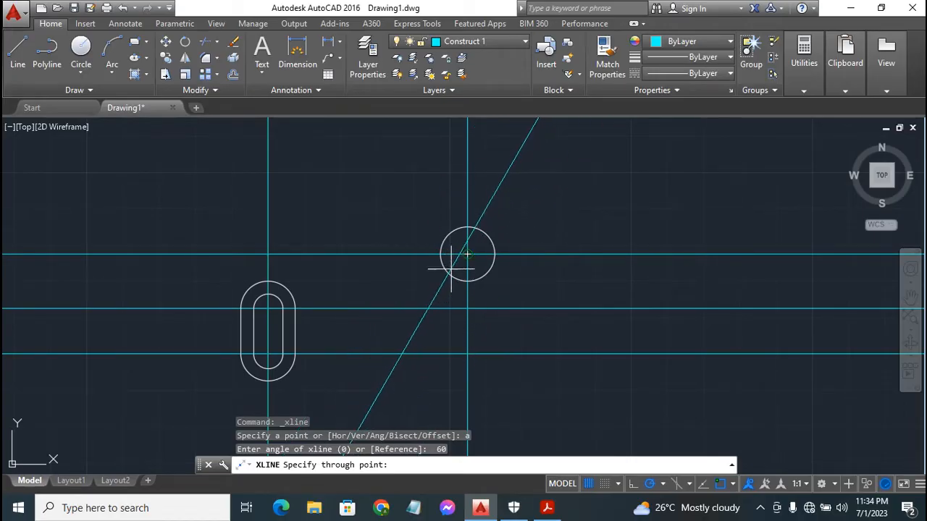
left_click(467, 254)
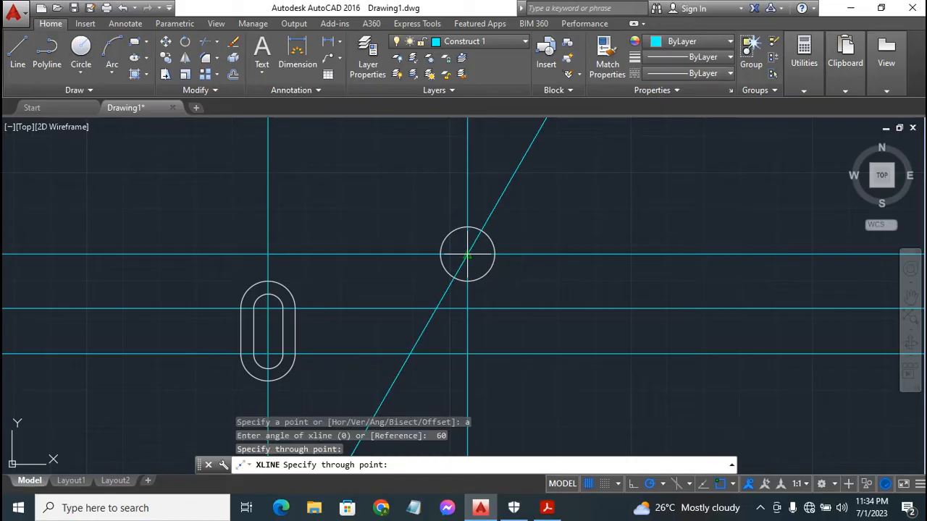
key("Escape")
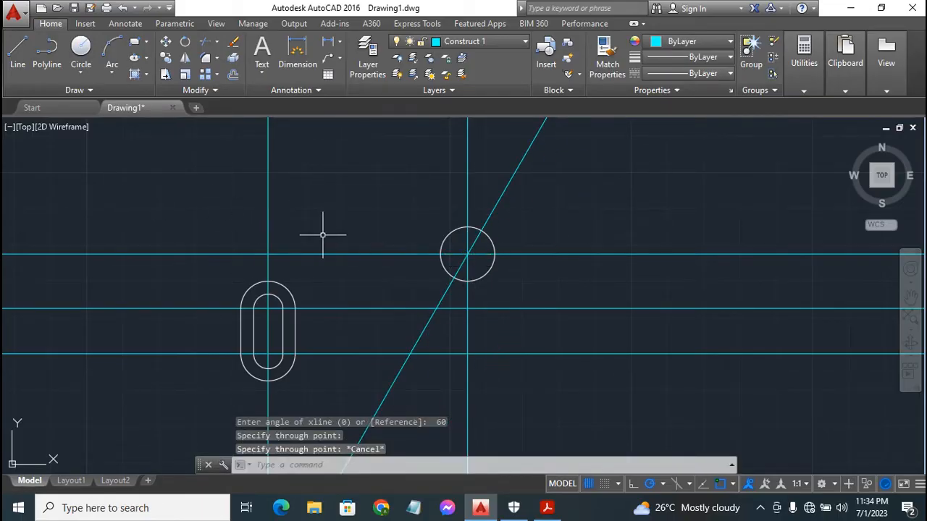
Step: Draw a second construction line at -60 degrees through the centre of the radius 7.5 circle
key("Return")
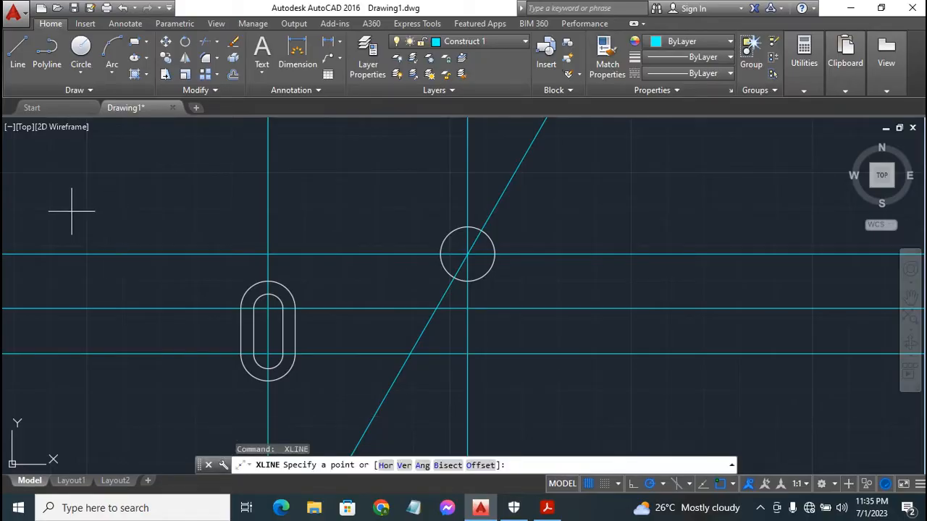
key("Return")
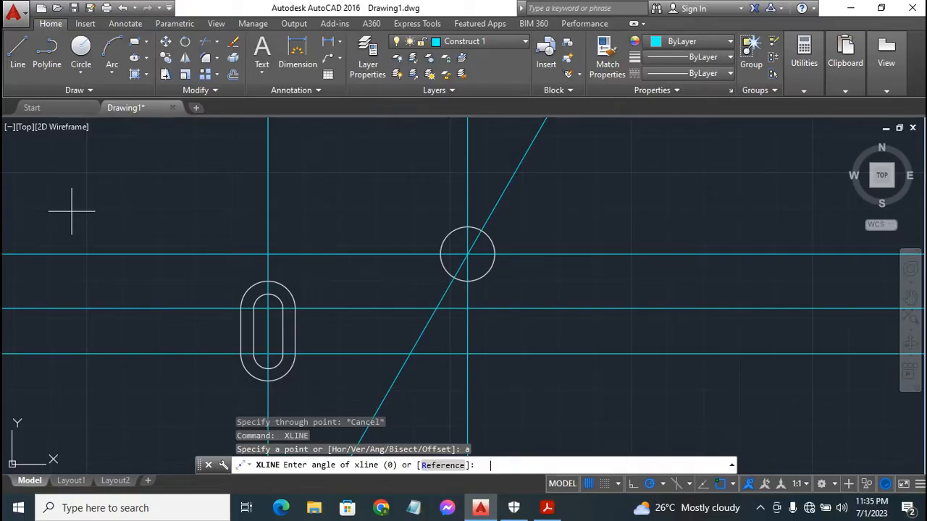
type("-60")
key("Return")
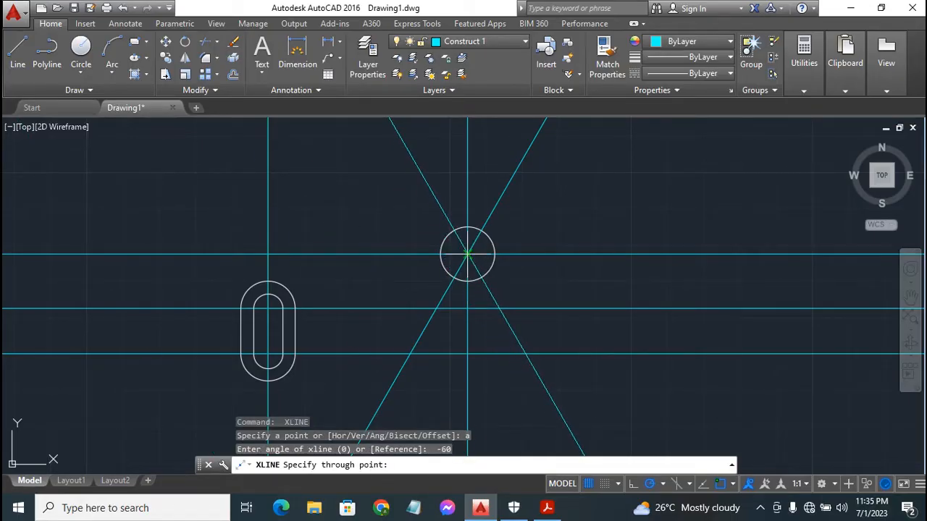
left_click(467, 254)
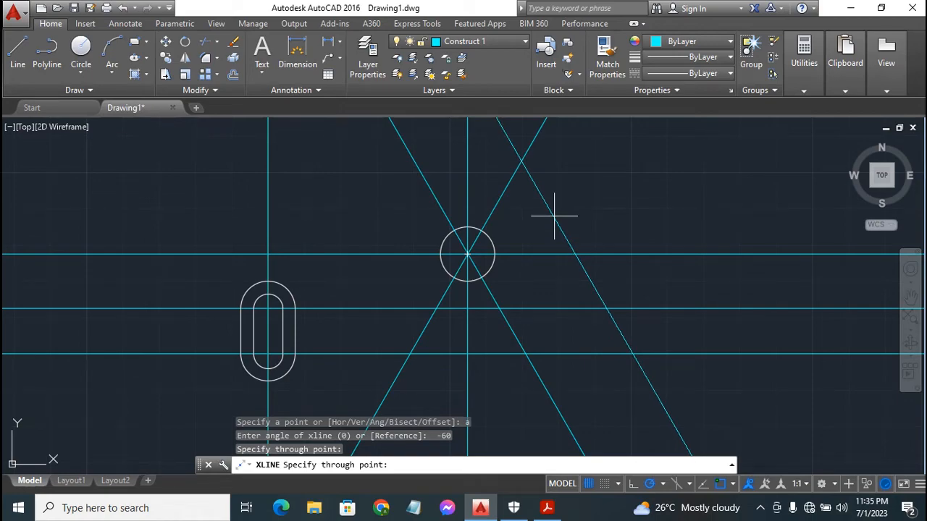
key("Escape")
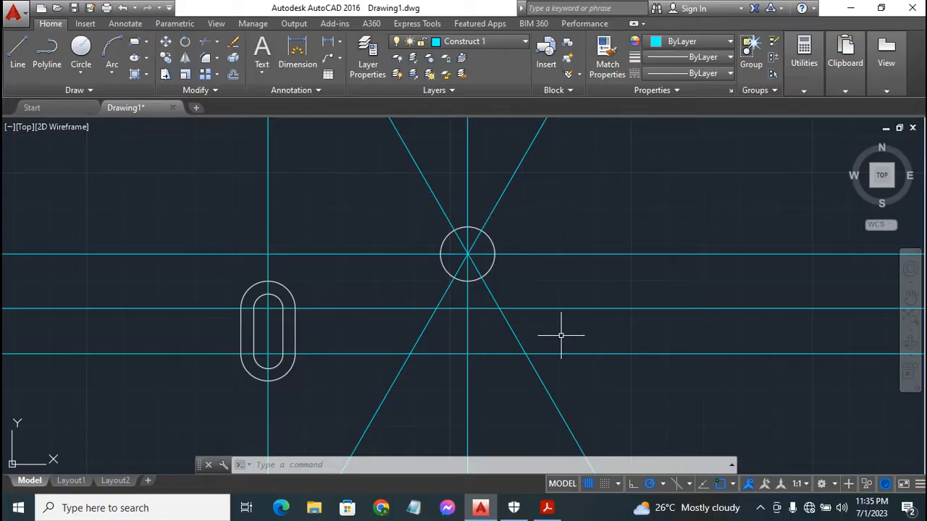
Step: Make layer 0 current and draw a circle of radius 1 concentric with the radius 7.5 circle
scroll(592, 335, "up", 2)
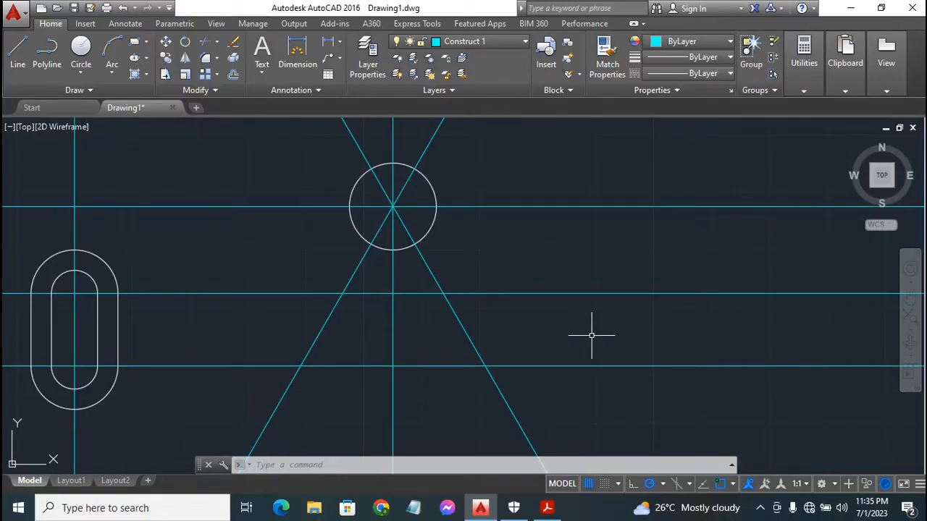
left_click(910, 299)
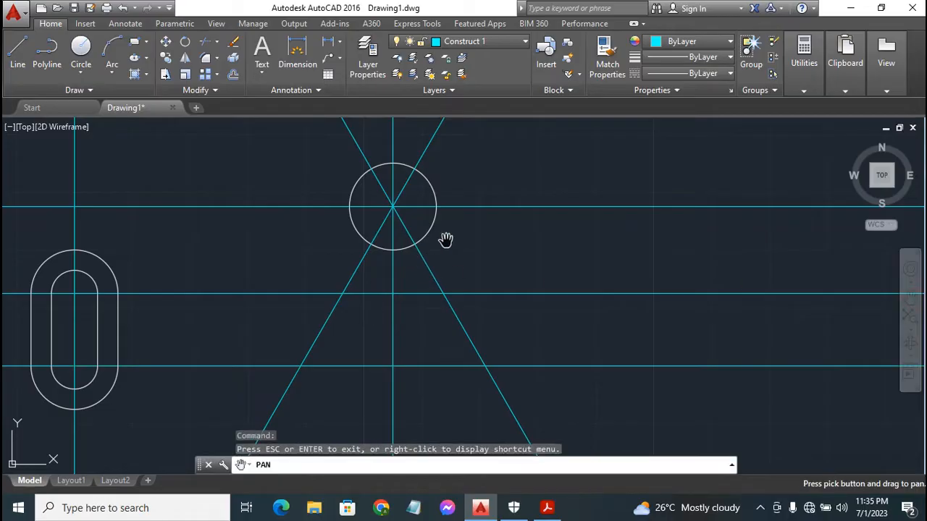
mouse_move(446, 239)
left_mouse_down()
mouse_move(552, 314)
mouse_move(540, 327)
mouse_move(456, 298)
mouse_move(478, 300)
left_mouse_up()
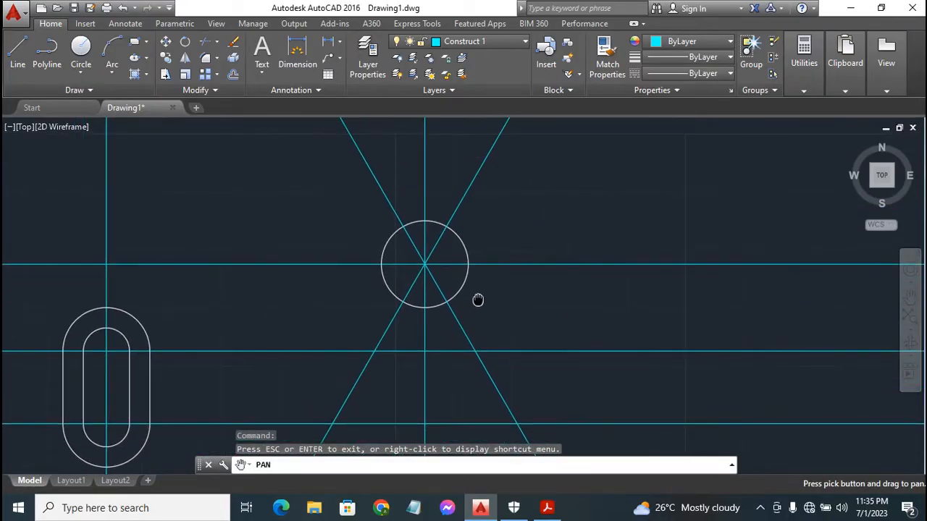
key("Escape")
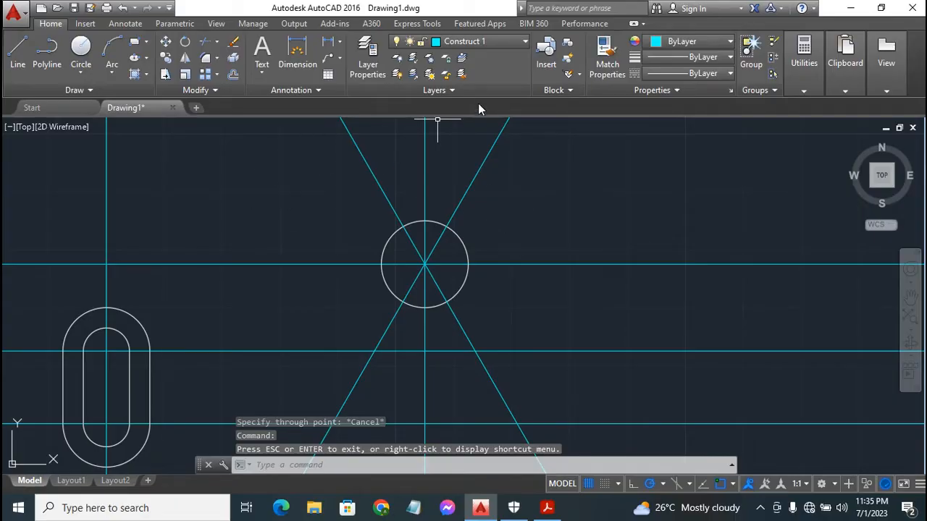
left_click(487, 43)
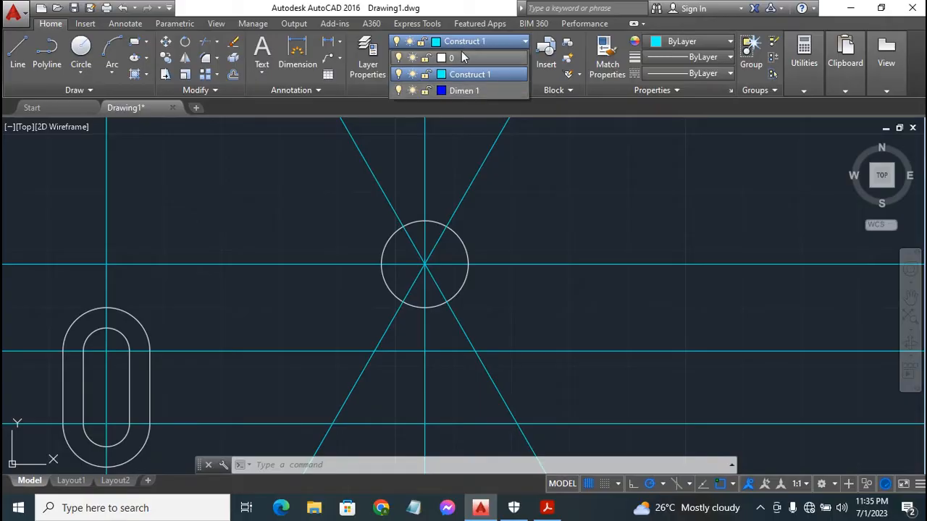
left_click(462, 58)
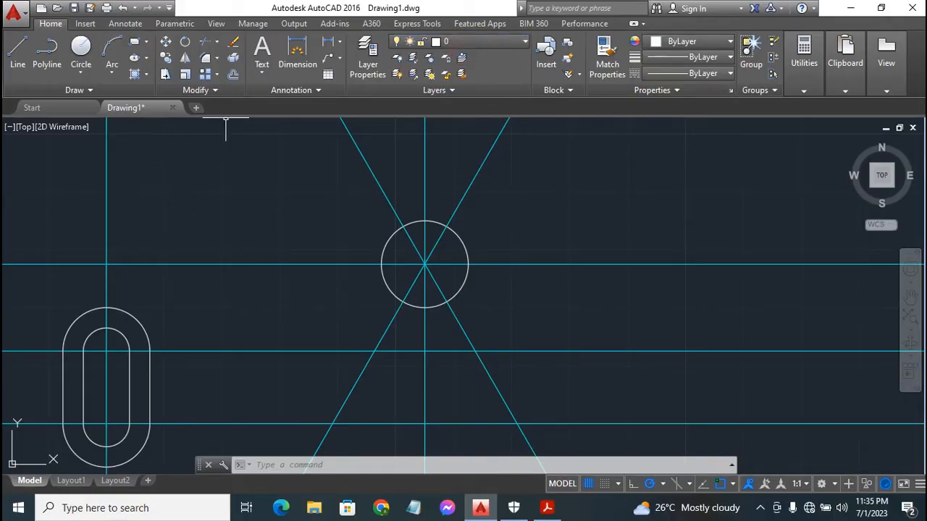
left_click(80, 50)
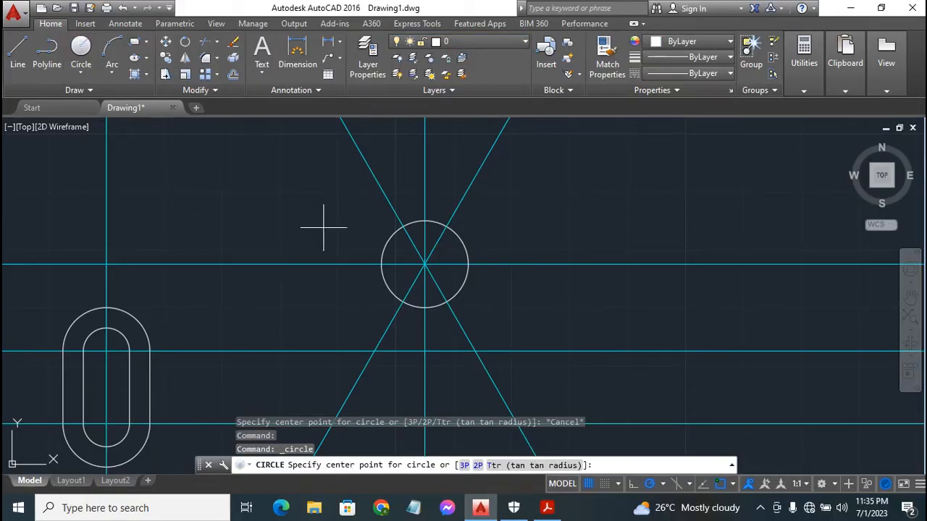
left_click(424, 264)
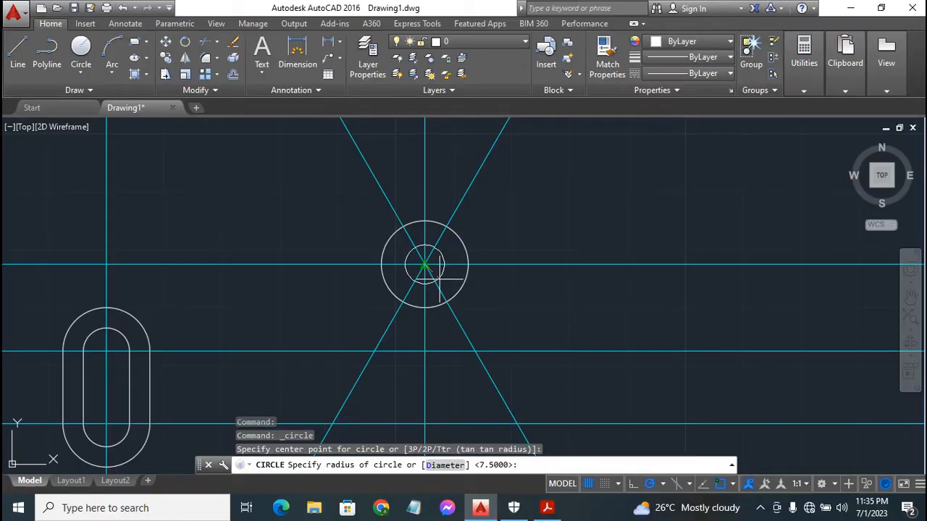
type("1")
key("Return")
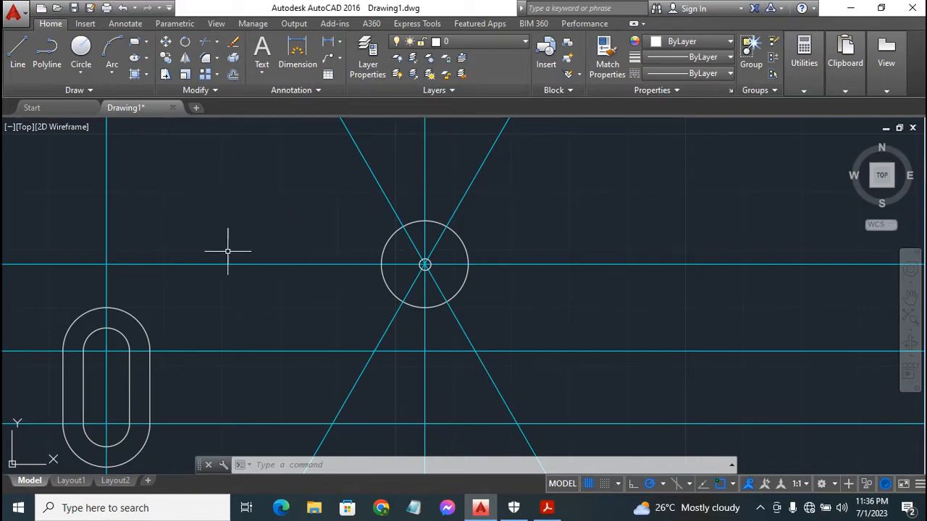
Step: Offset the vertical construction line through the radius 7.5 circle's centre by 2 to both sides
left_click(233, 74)
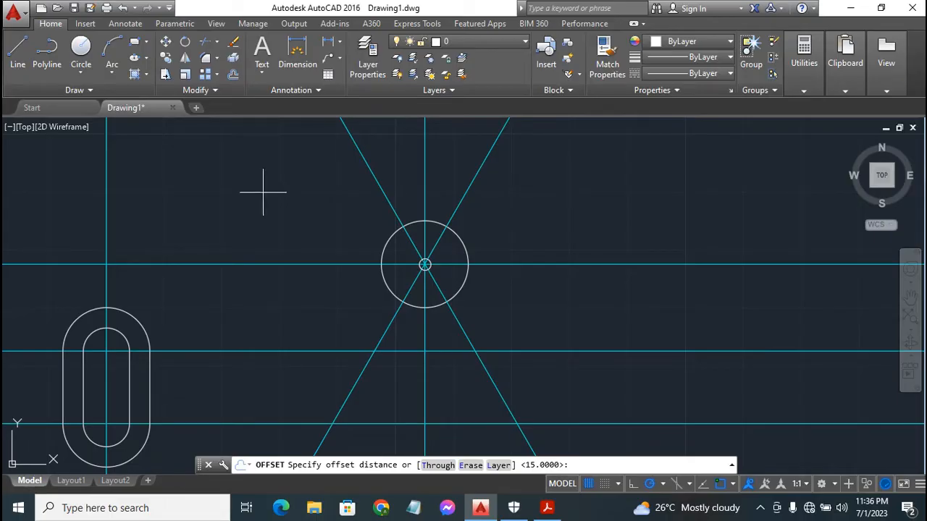
type("2")
key("Return")
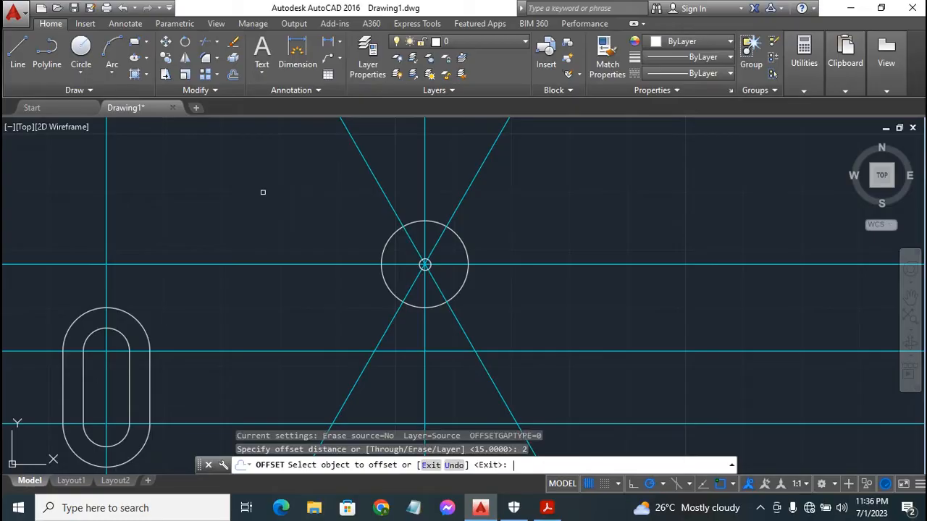
left_click(422, 175)
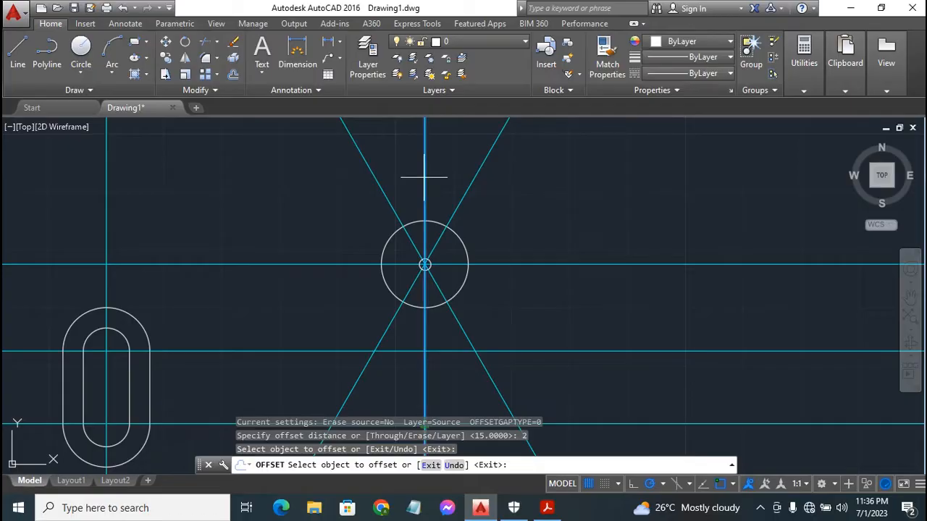
left_click(425, 177)
left_click(509, 192)
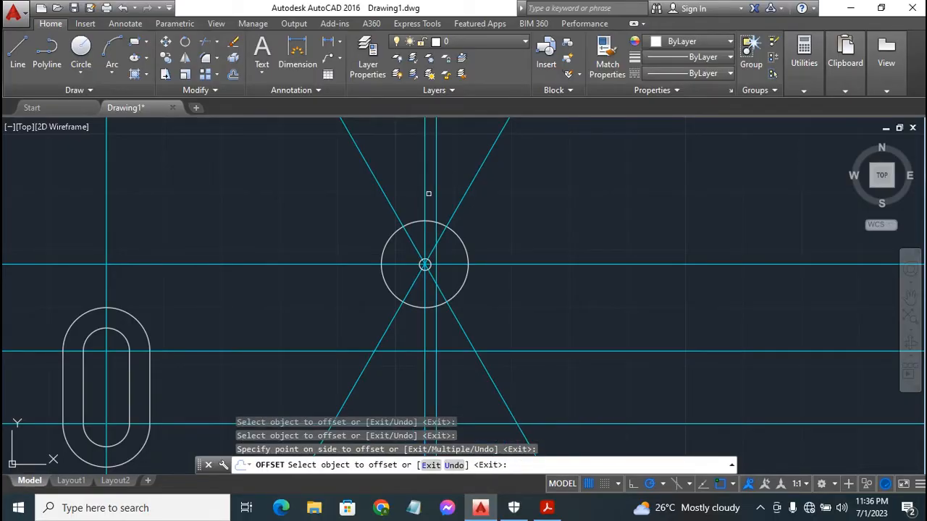
left_click(425, 197)
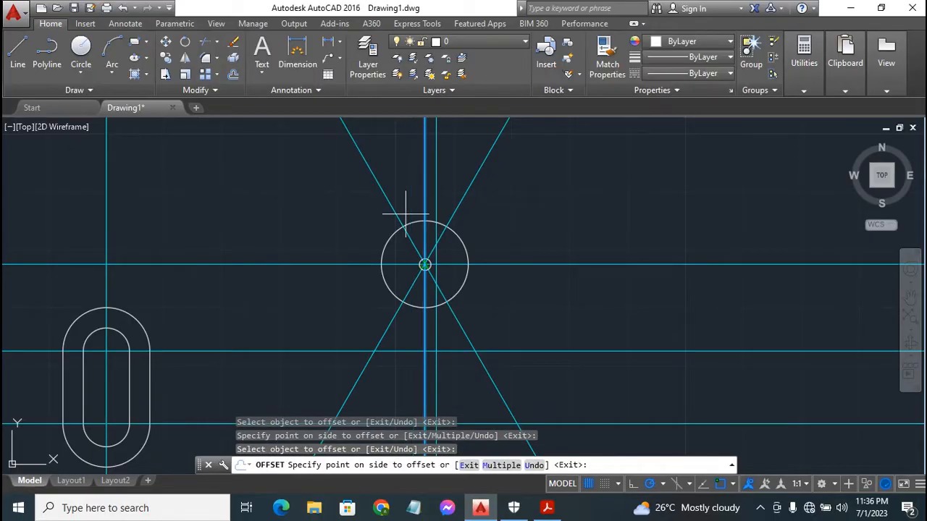
left_click(406, 215)
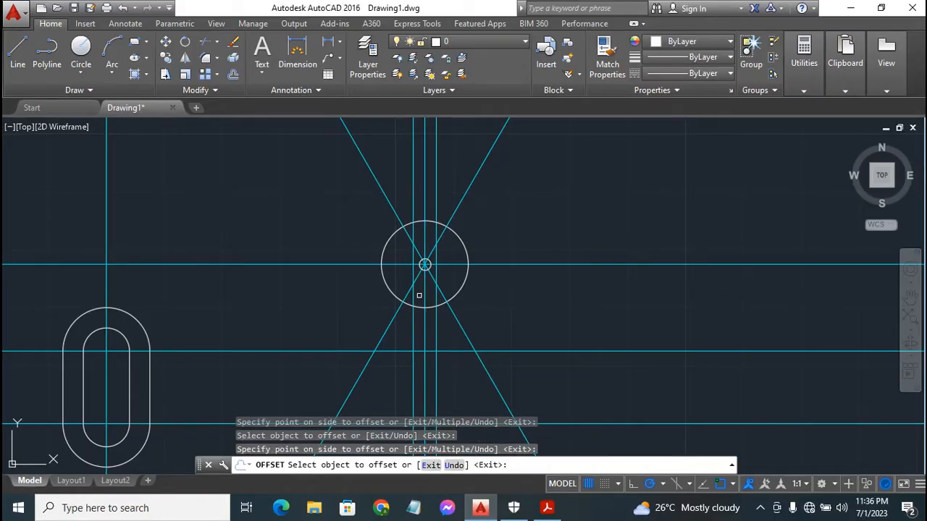
scroll(536, 291, "up", 3)
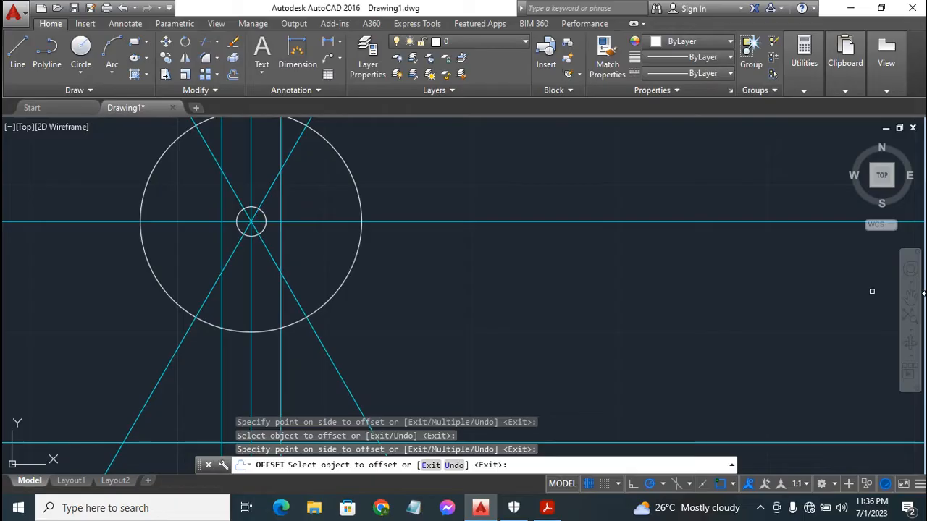
left_click(909, 295)
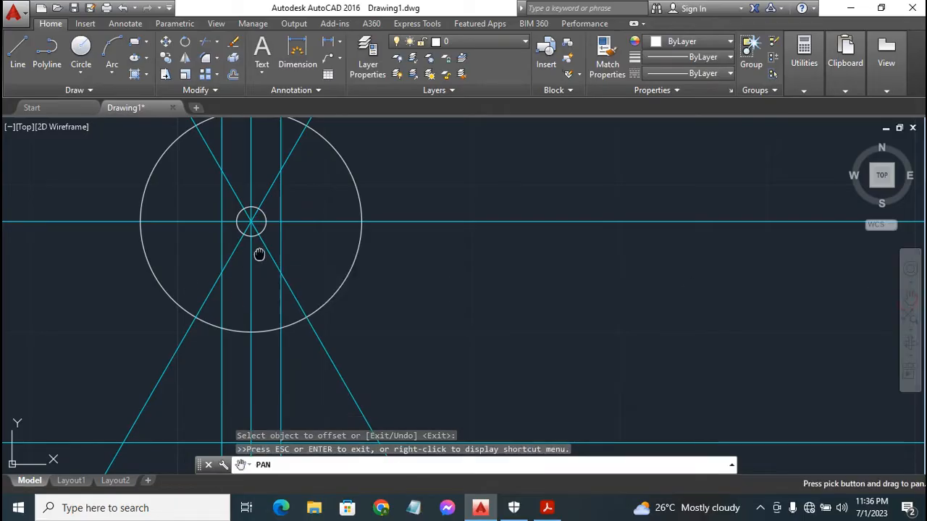
left_click_drag(259, 254, 434, 299)
key("Escape")
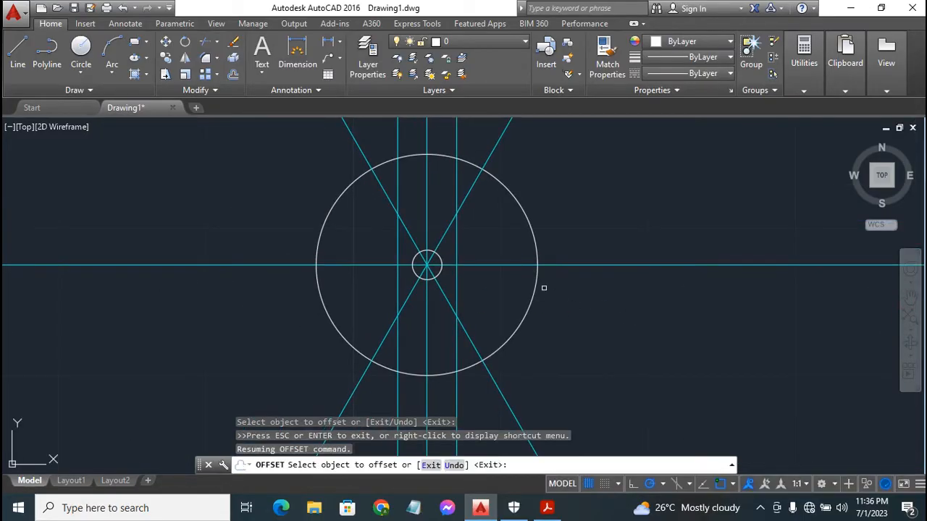
key("Escape")
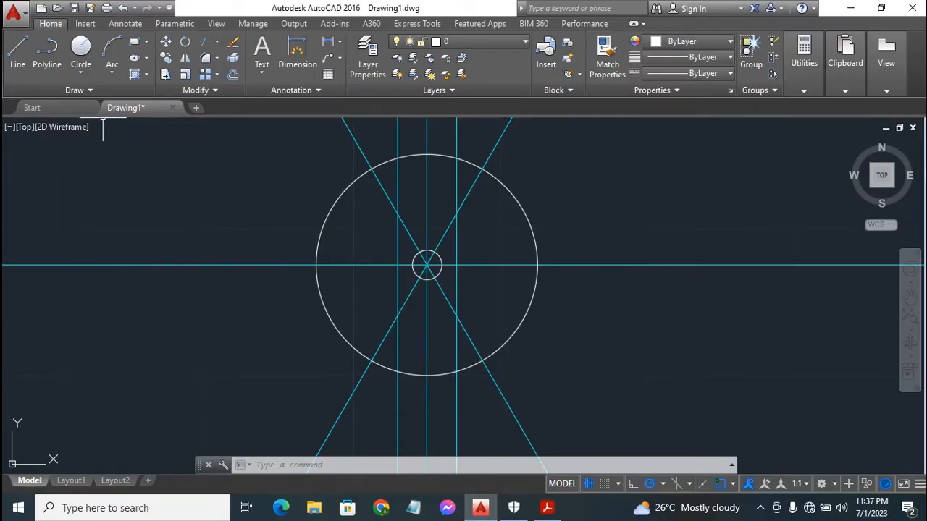
Step: Draw two circles of radius 0.5 where the offset vertical lines cross the horizontal construction line, one on each side of the radius 1 circle
left_click(81, 47)
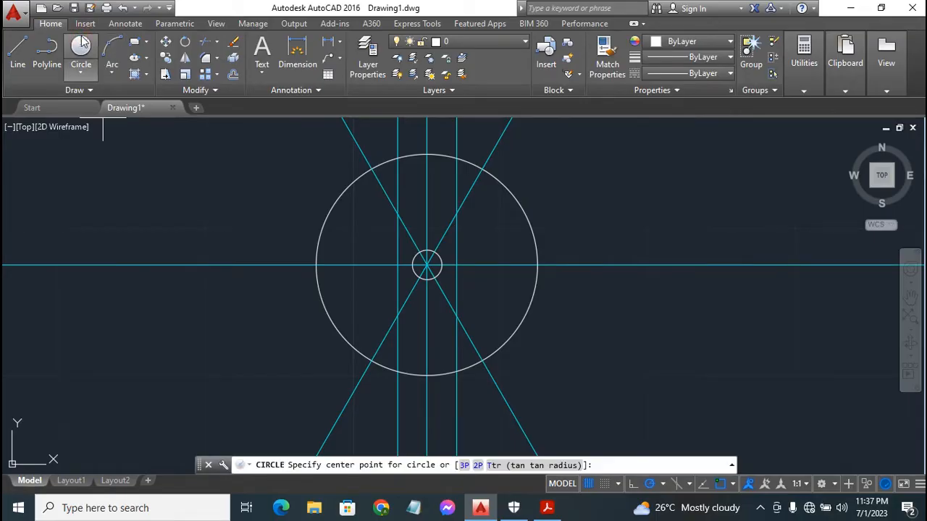
left_click(398, 265)
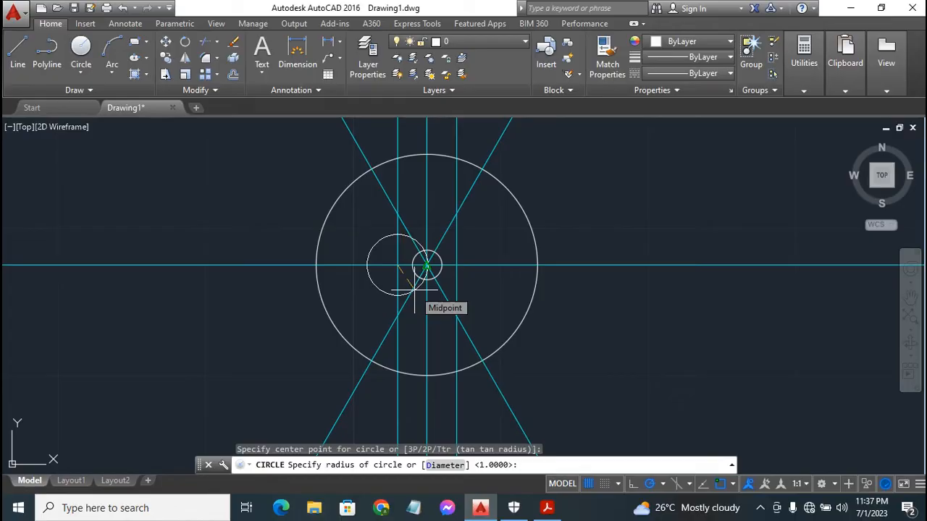
type(".5")
key("Return")
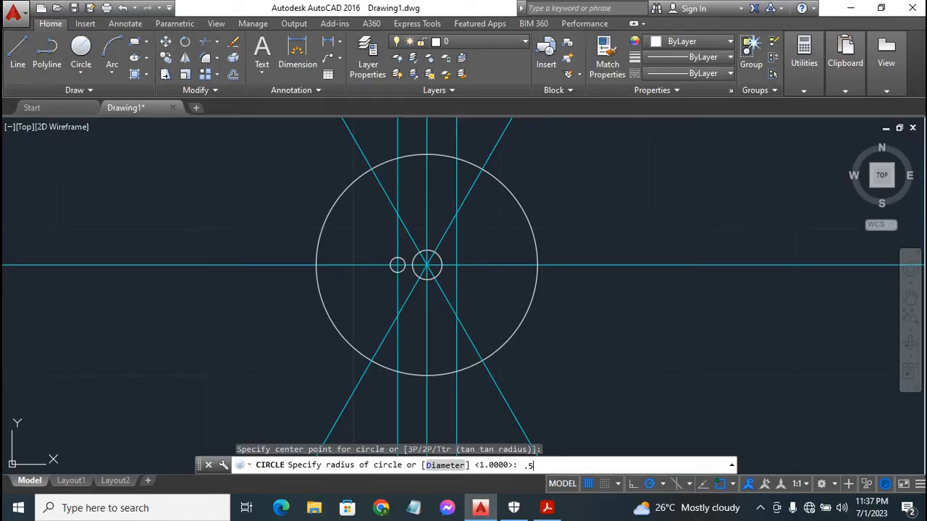
left_click(82, 51)
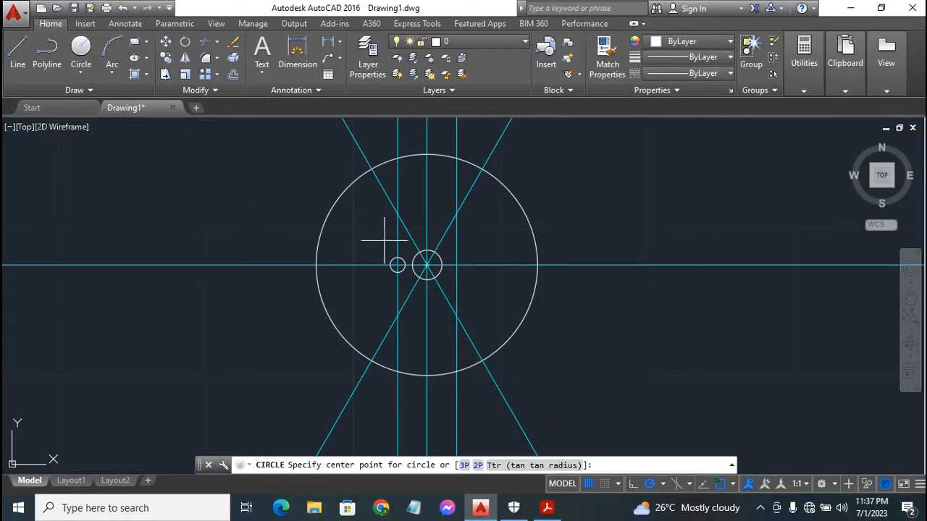
left_click(457, 265)
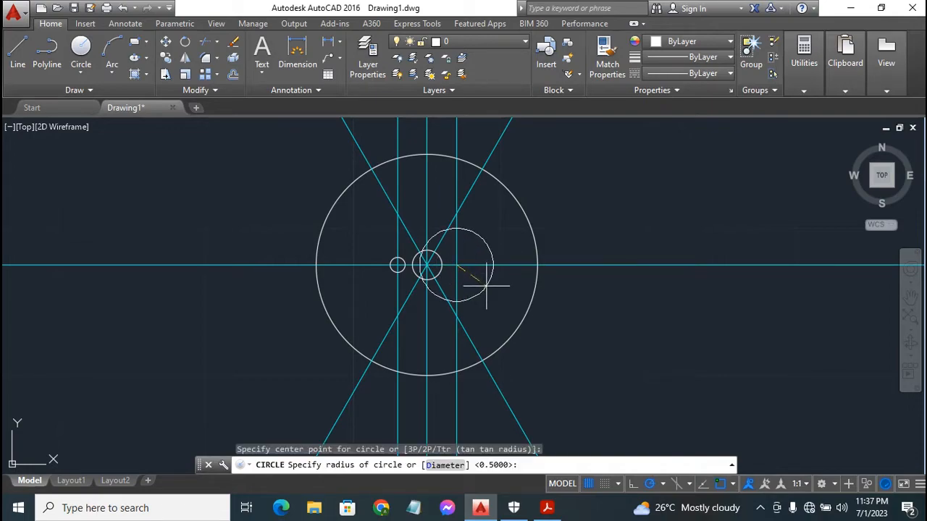
type(".5")
key("Return")
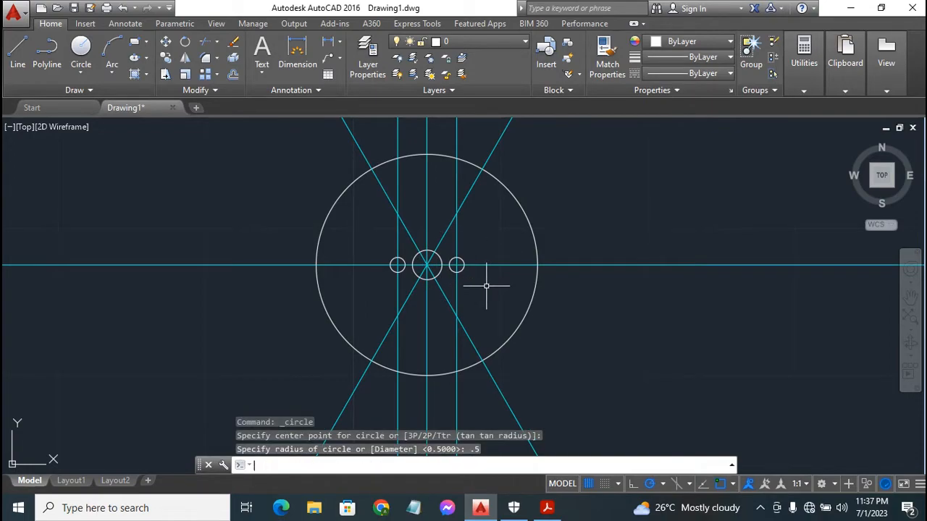
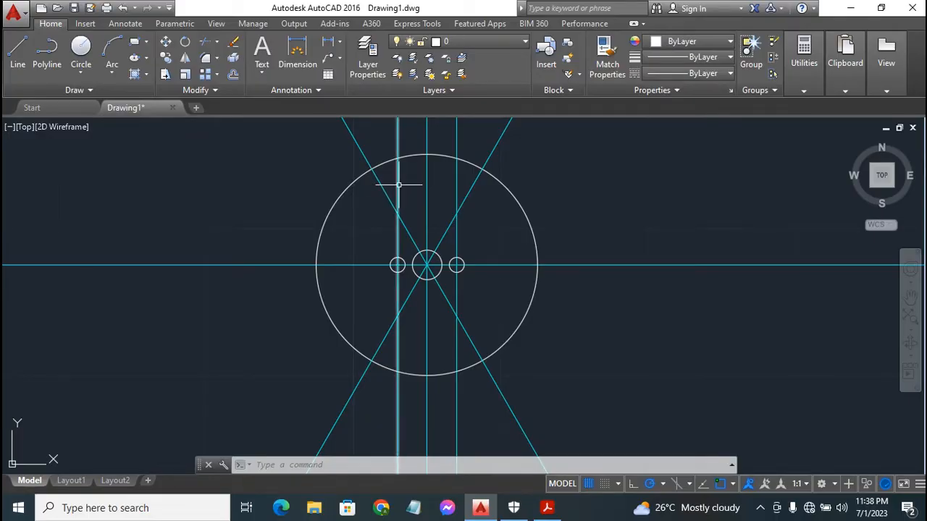
Step: Delete the two offset vertical construction lines and make Construct 1 the current layer
left_click(398, 185)
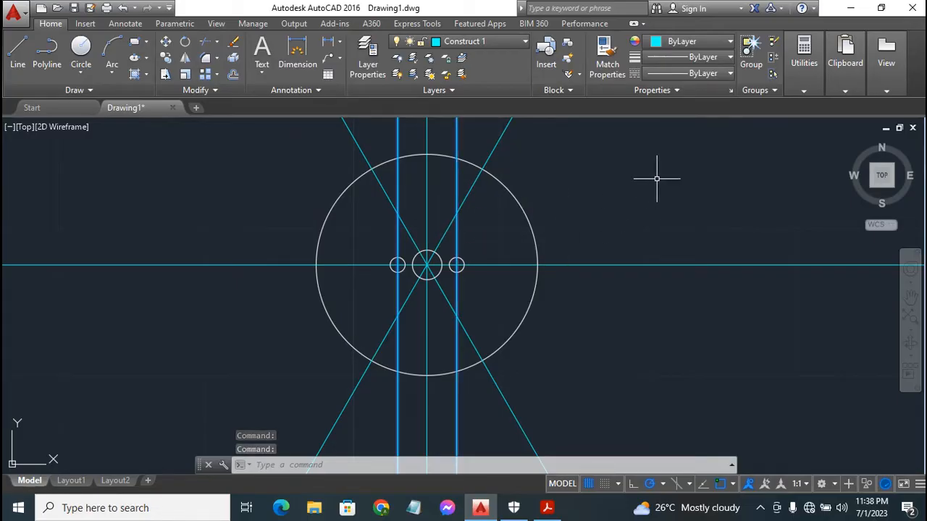
key("Delete")
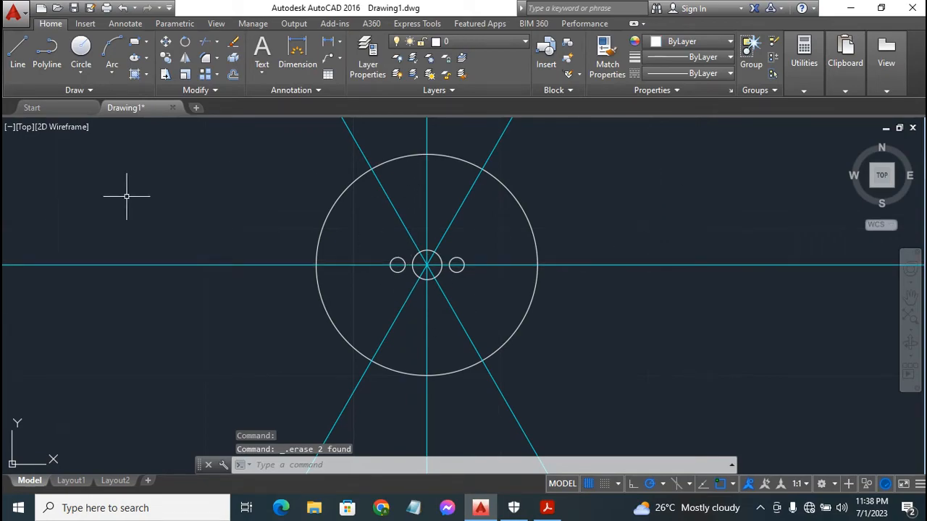
left_click(506, 43)
left_click(483, 77)
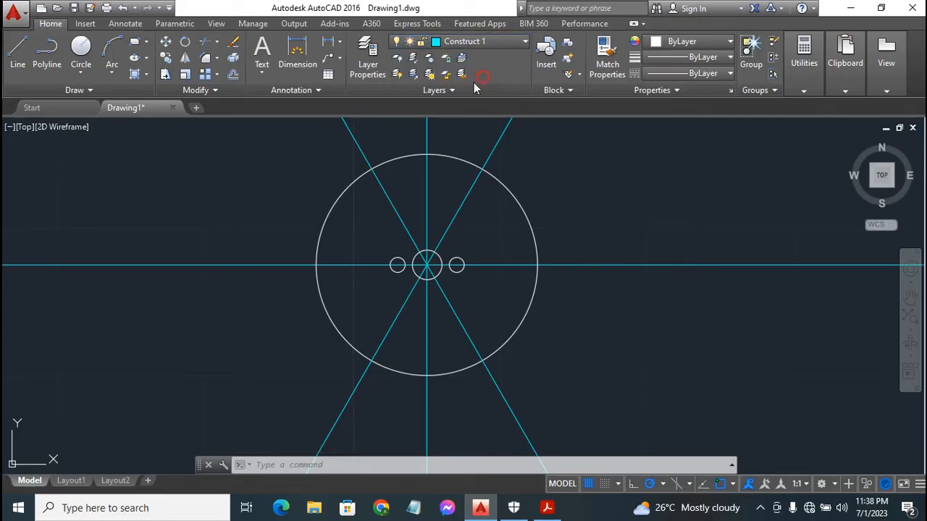
Step: Start a construction line and limit the running object snaps to Tangent by disabling Endpoint, Midpoint, Center and Intersection
left_click(79, 92)
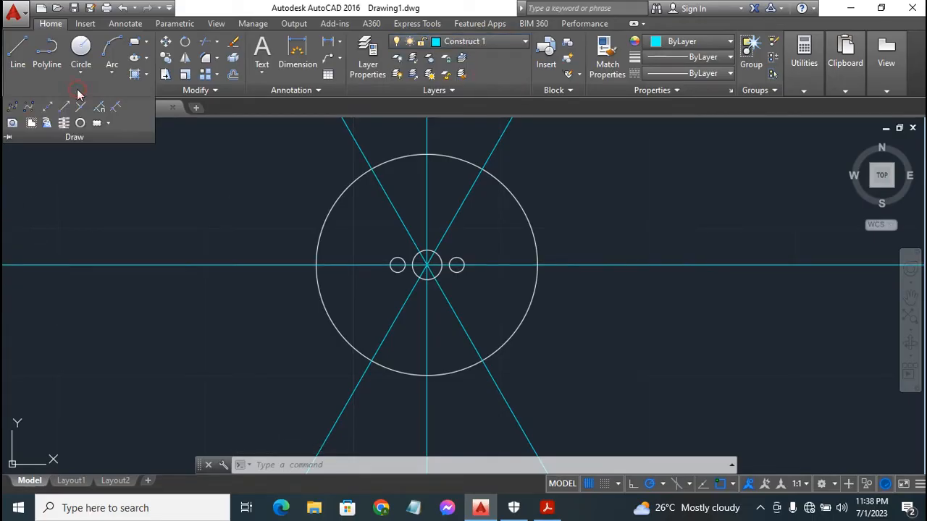
left_click(43, 107)
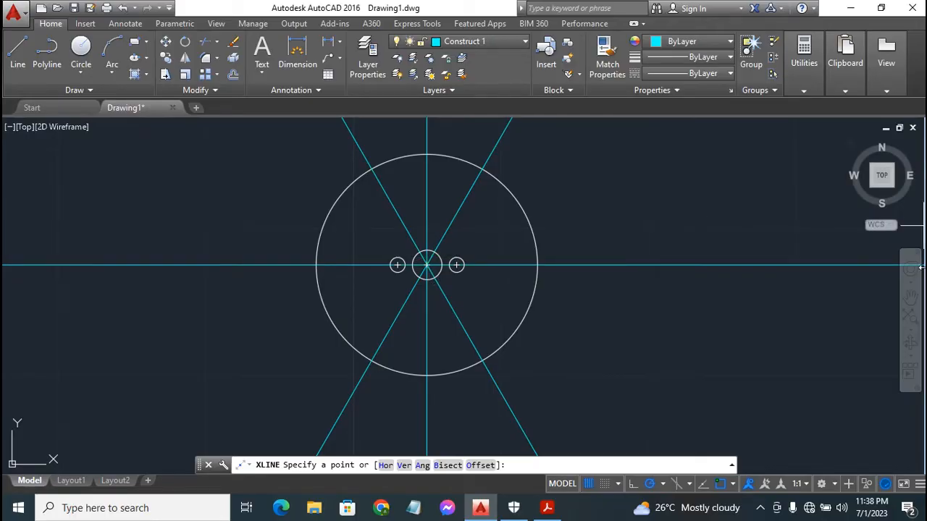
left_click(732, 483)
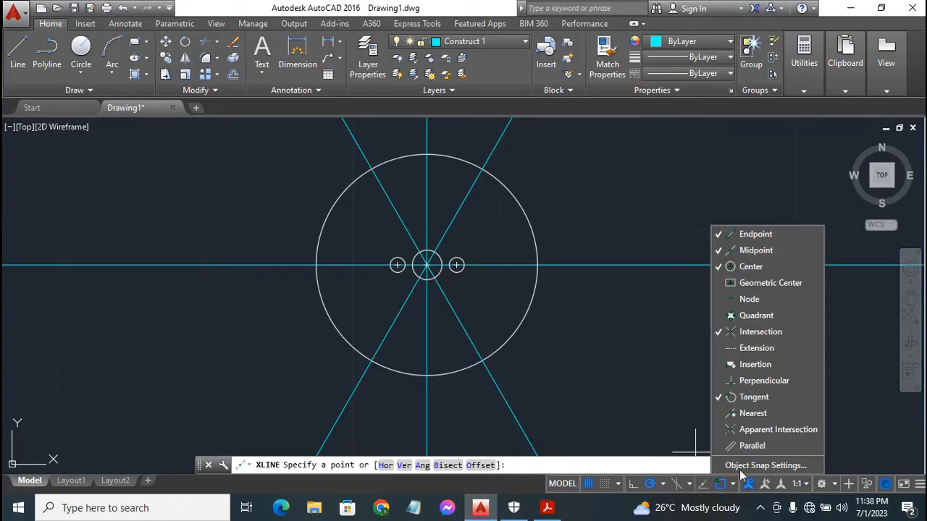
left_click(761, 332)
left_click(761, 268)
left_click(756, 250)
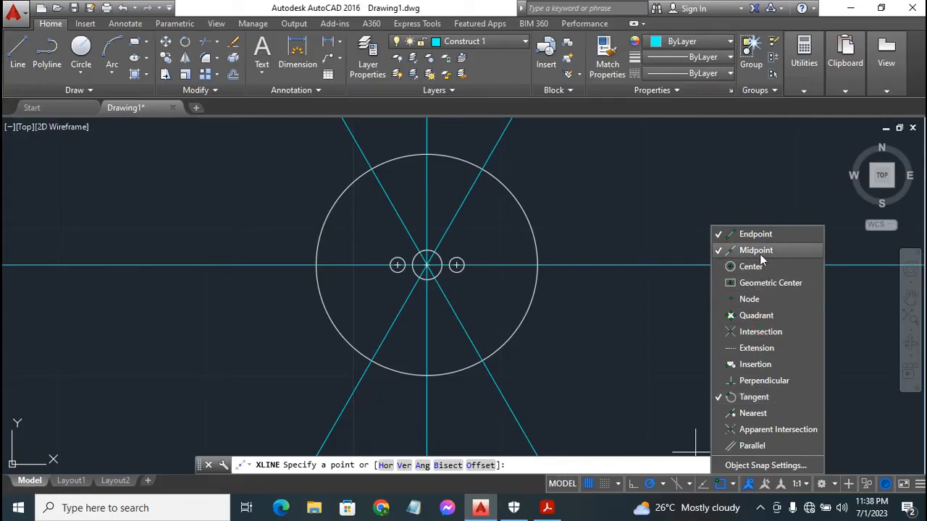
left_click(755, 234)
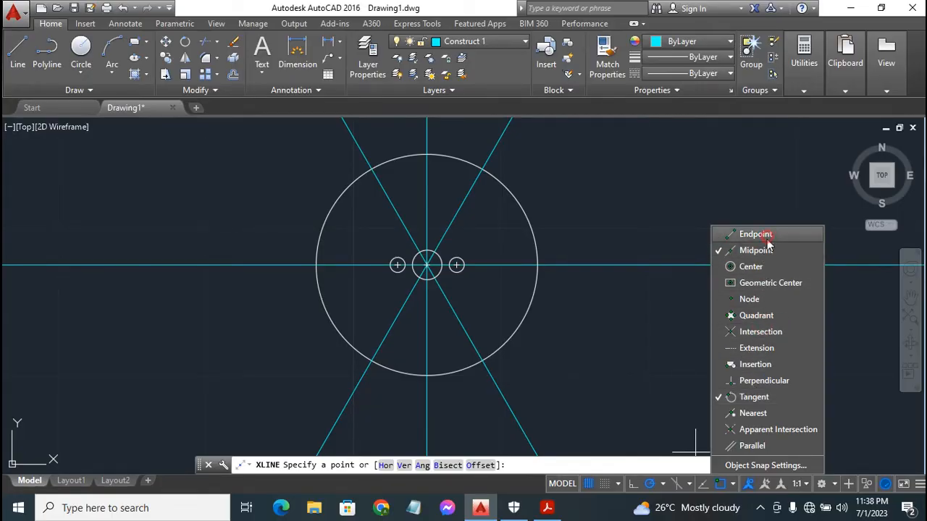
left_click(756, 250)
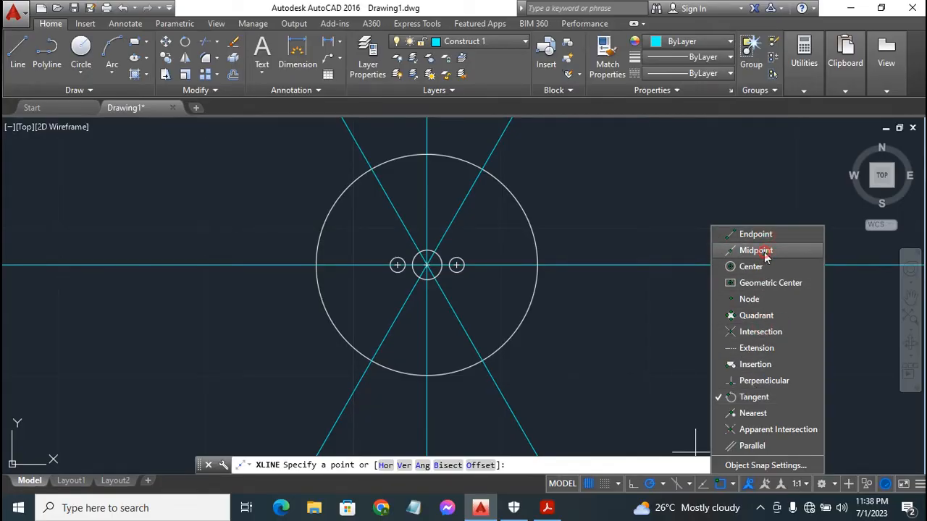
left_click(735, 483)
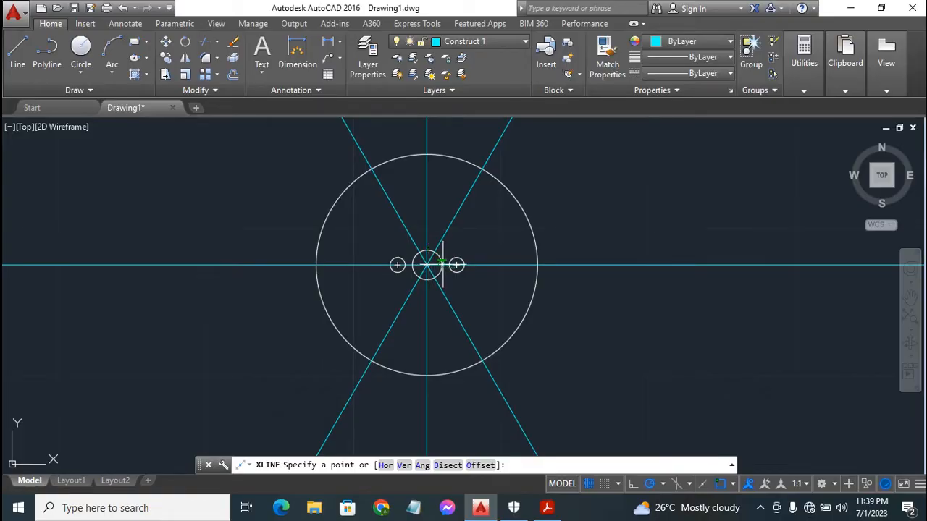
Step: Draw two vertical construction lines tangent to the right and left sides of the radius 1 circle
left_click(441, 263)
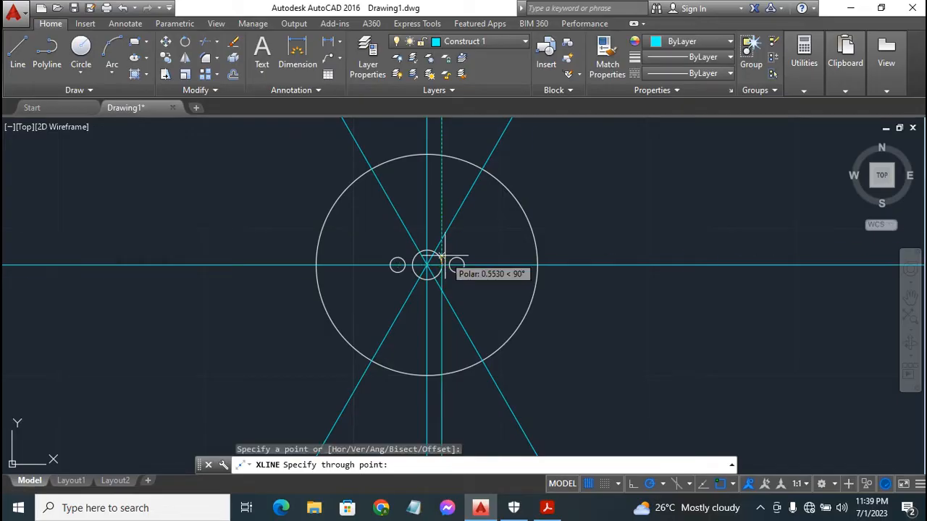
left_click(443, 255)
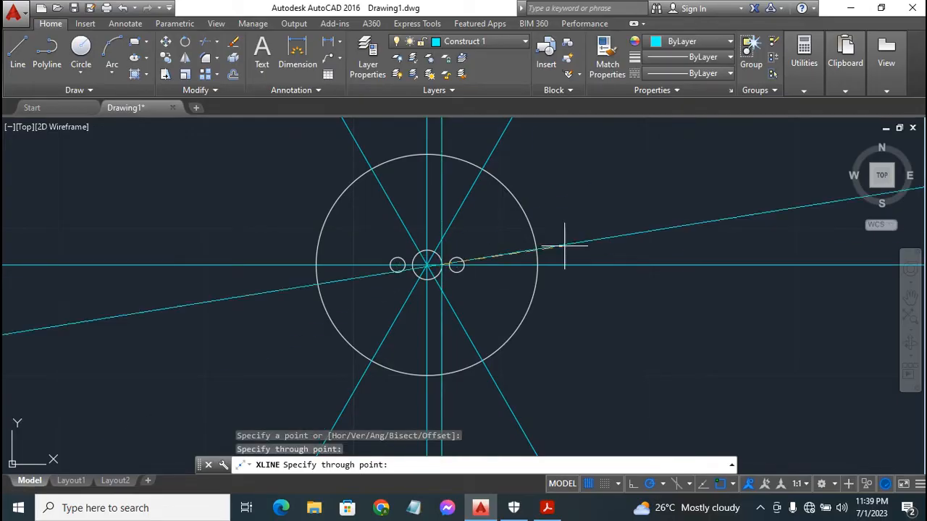
key("Escape")
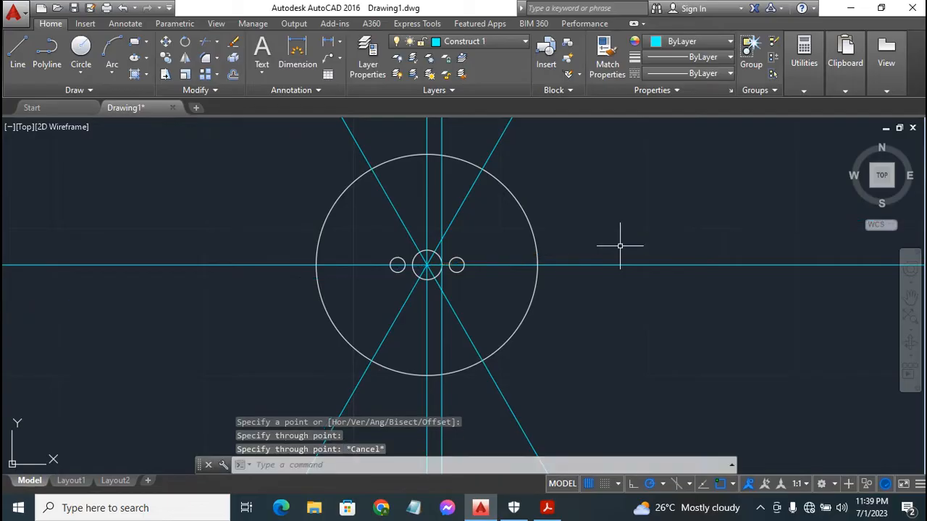
key("Return")
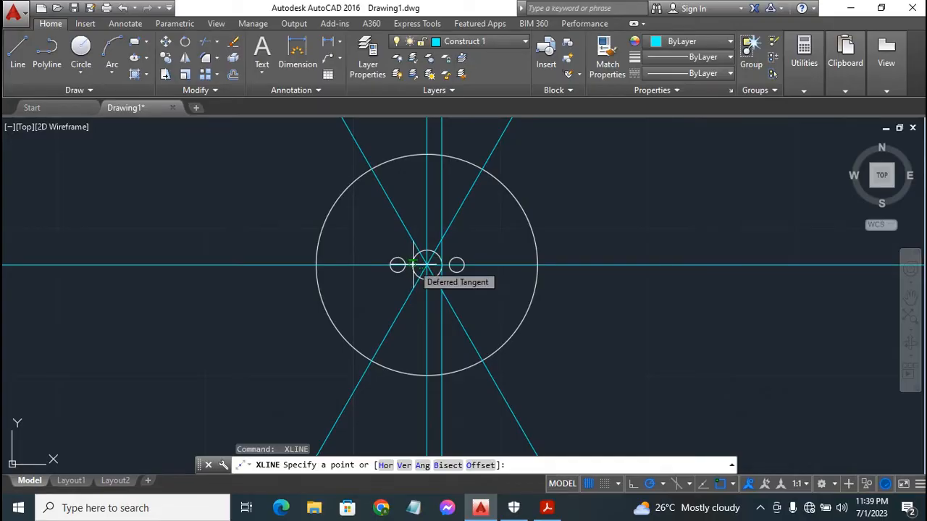
left_click(413, 263)
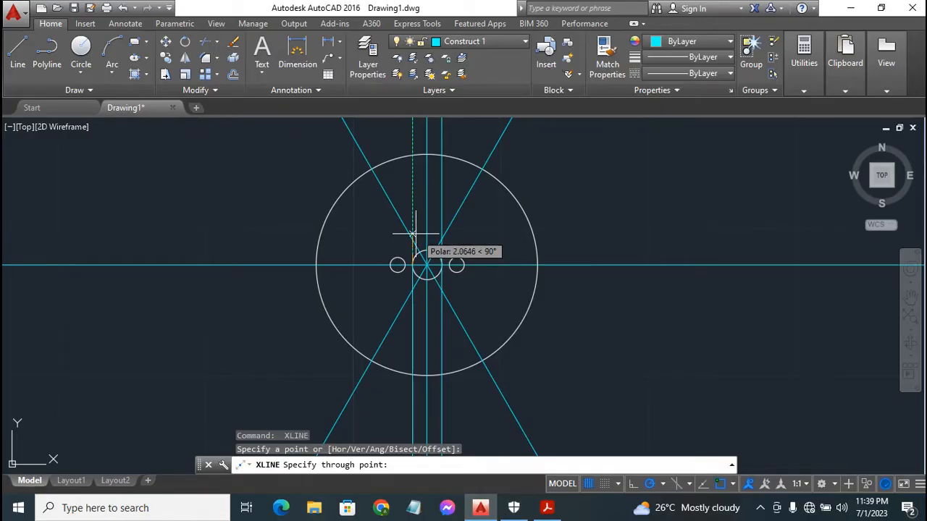
left_click(414, 233)
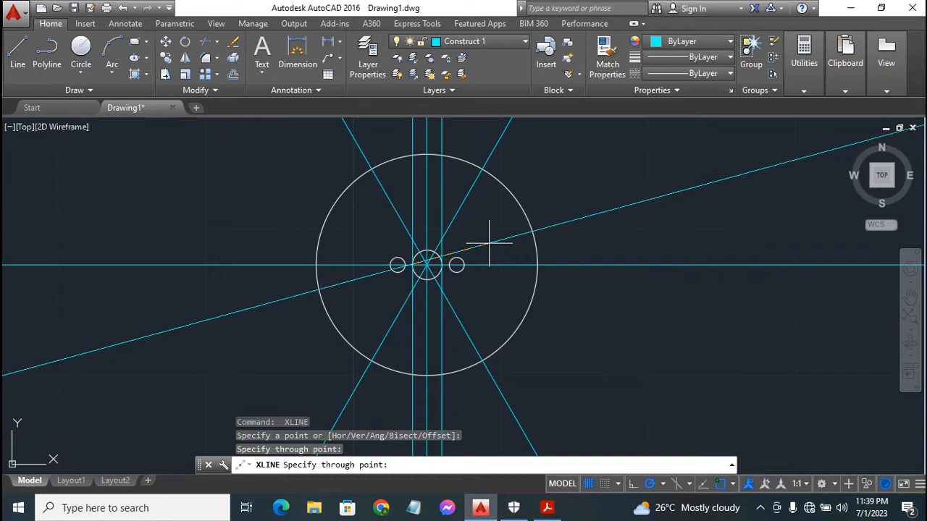
key("Escape")
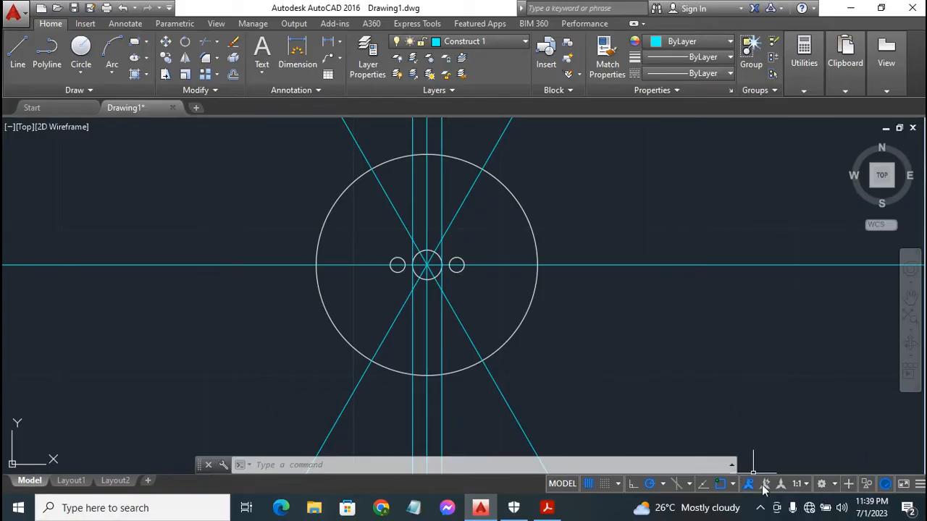
Step: Re-enable the Intersection, Midpoint, Endpoint and Center running object snaps alongside Tangent
left_click(733, 485)
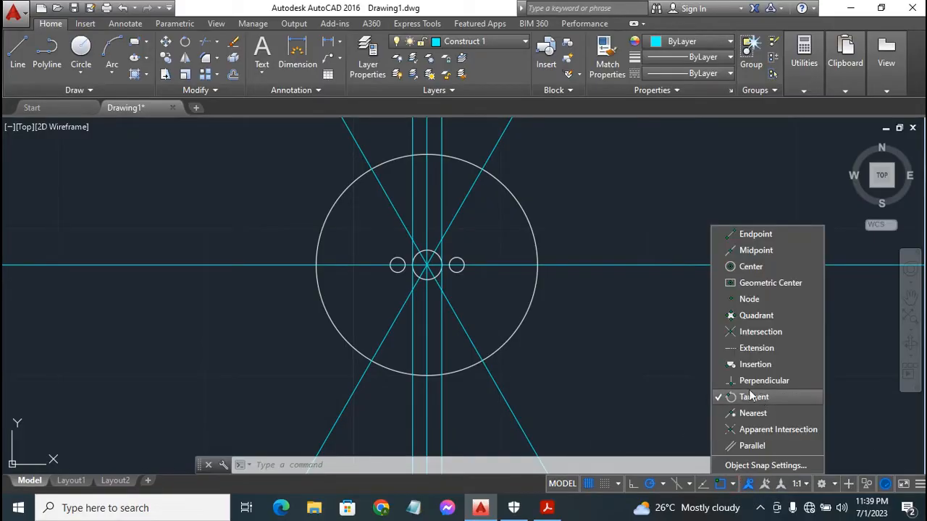
left_click(758, 334)
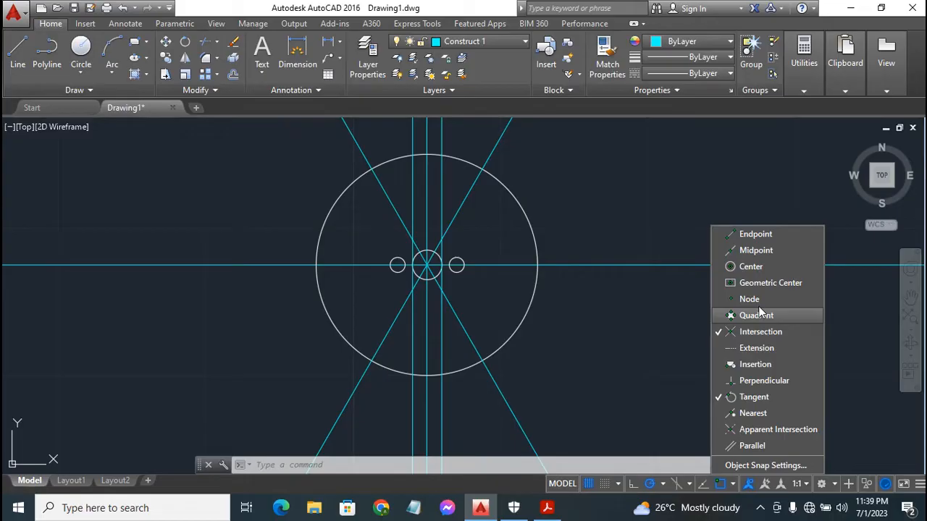
left_click(769, 250)
left_click(768, 234)
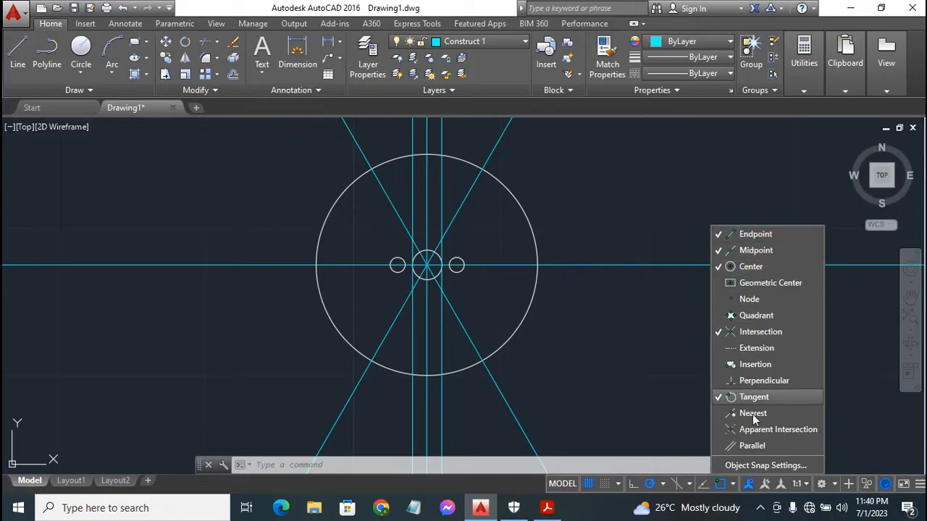
left_click(733, 485)
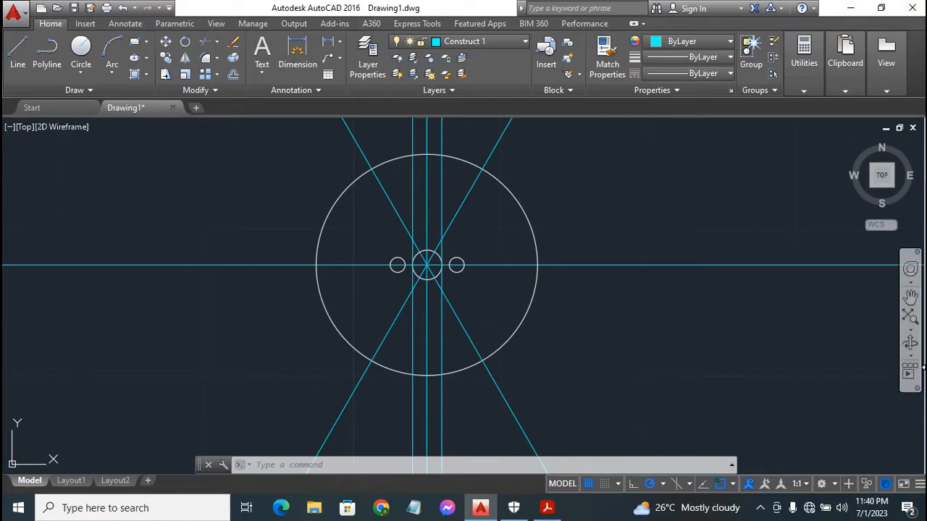
Step: Make layer 0 current and draw two circles of radius 0.5 where the tangent vertical lines cross the diagonals above the wheel's center
left_click(498, 41)
left_click(477, 61)
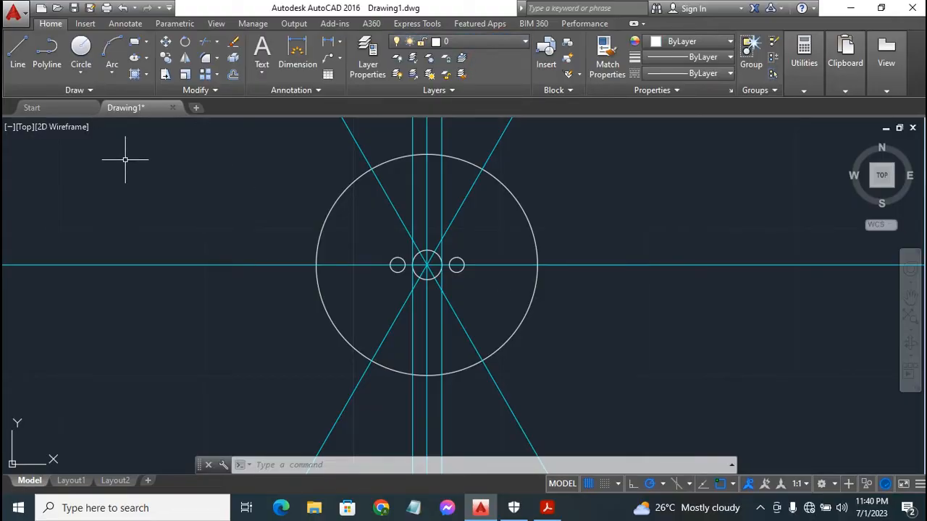
left_click(80, 51)
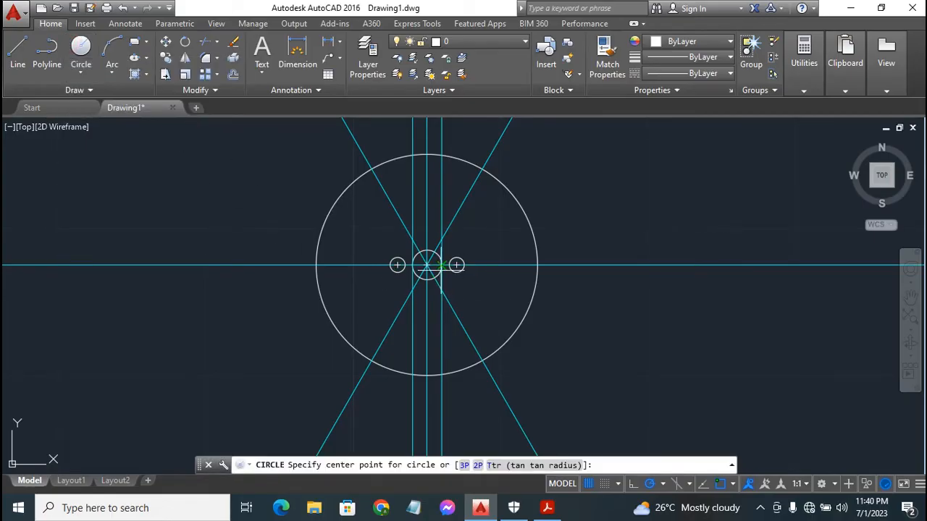
left_click(412, 239)
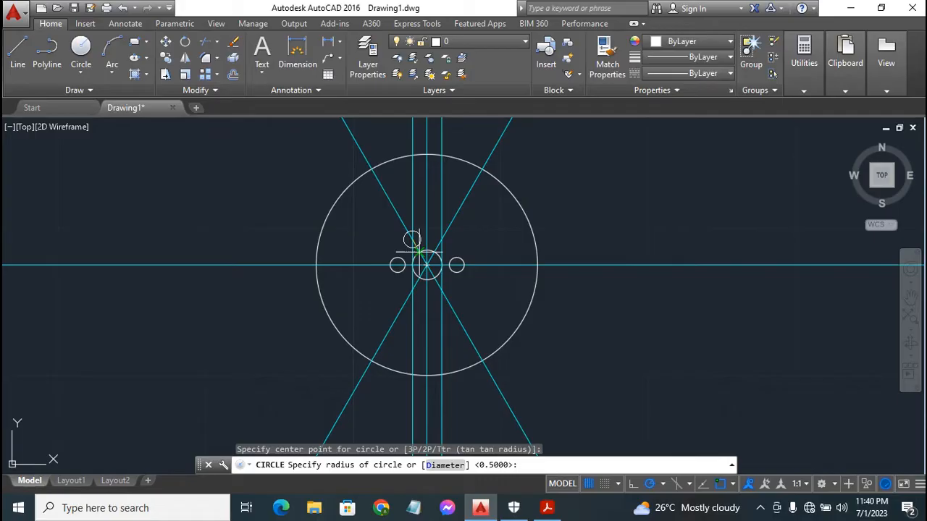
type(".5")
key("Return")
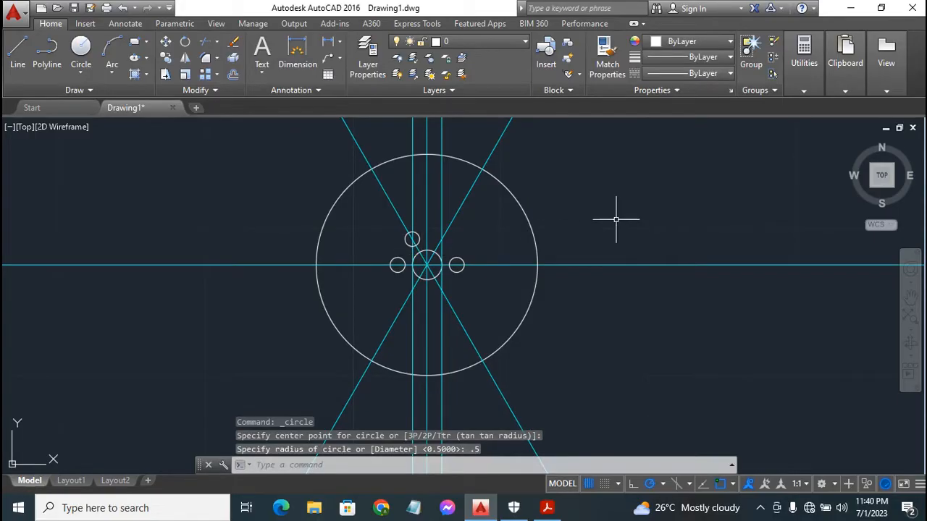
key("Return")
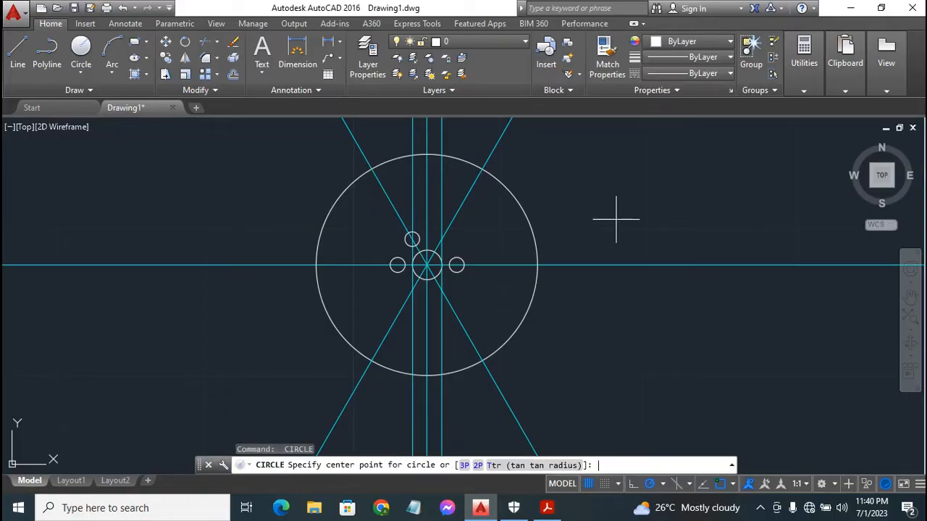
left_click(441, 238)
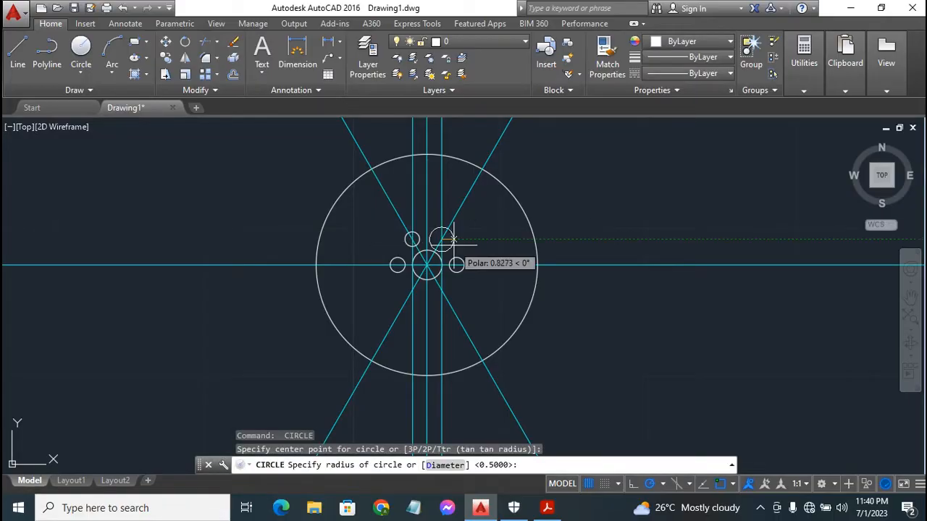
key("Return")
Step: Draw two circles of radius 0.5 where the tangent vertical lines cross the diagonals below the wheel's center
key("Return")
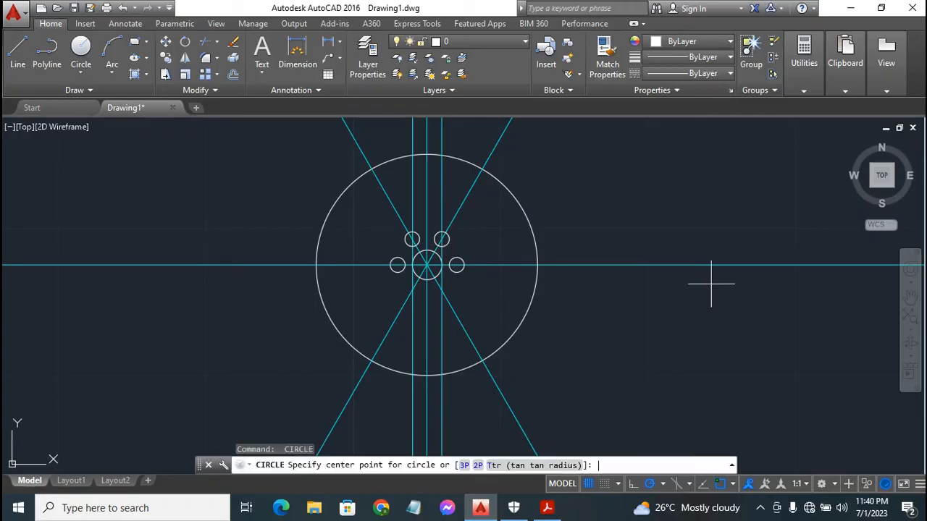
left_click(441, 290)
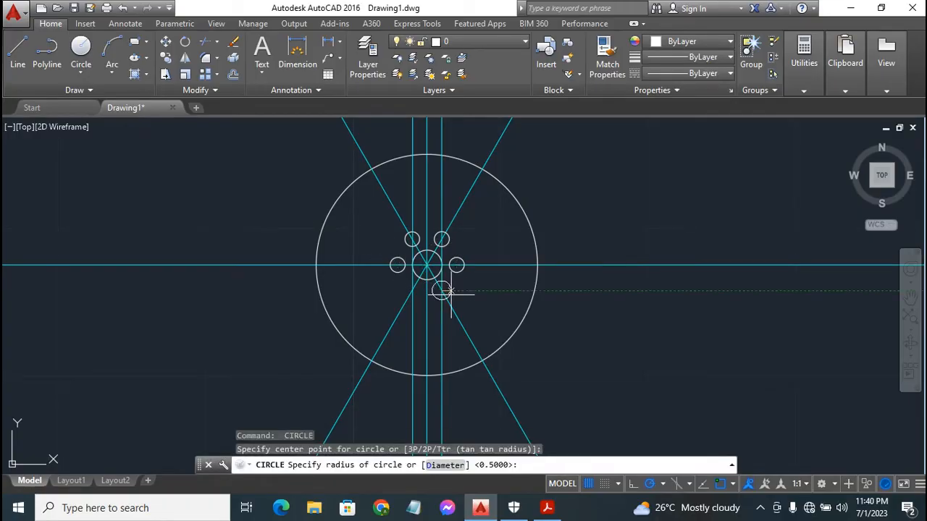
type(".5")
key("Return")
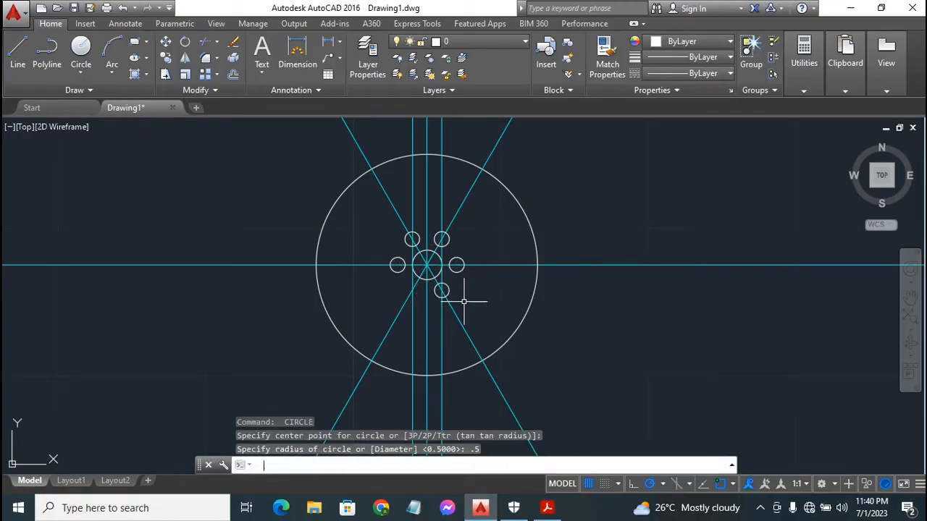
key("Return")
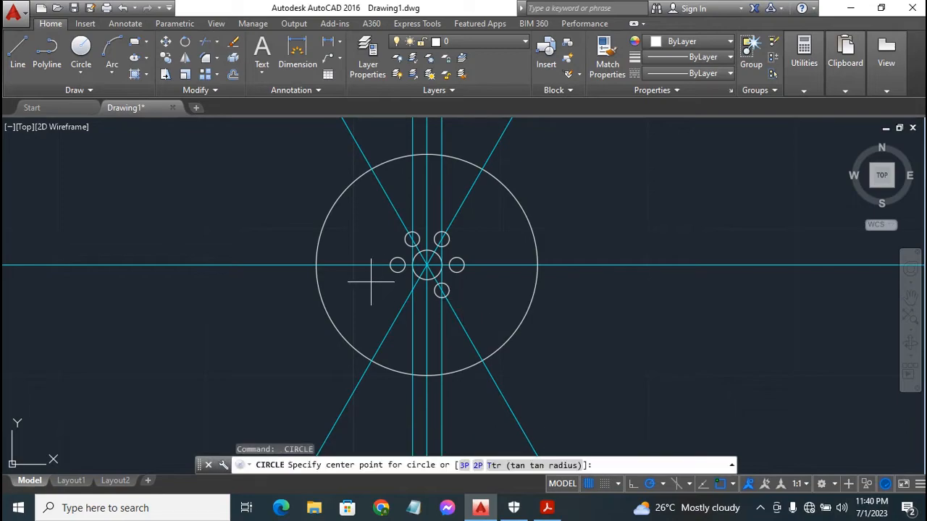
left_click(411, 291)
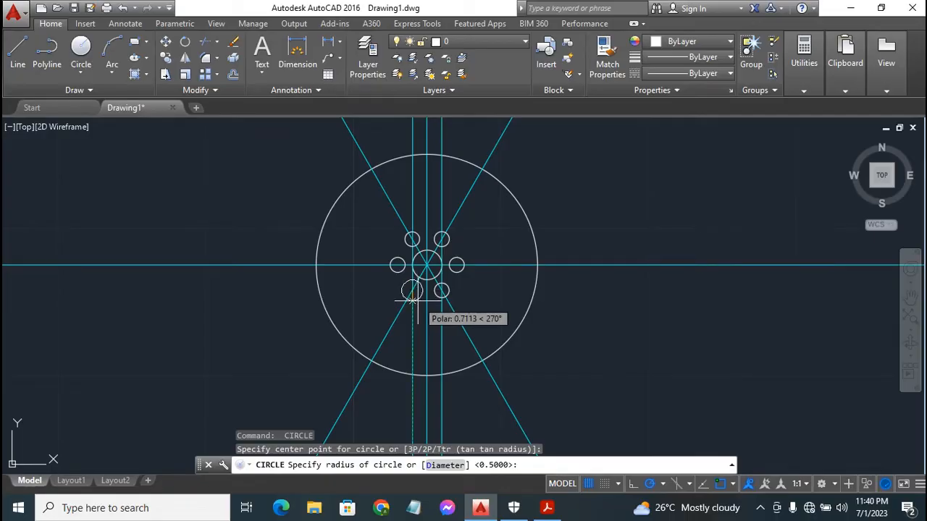
type(".5")
key("Return")
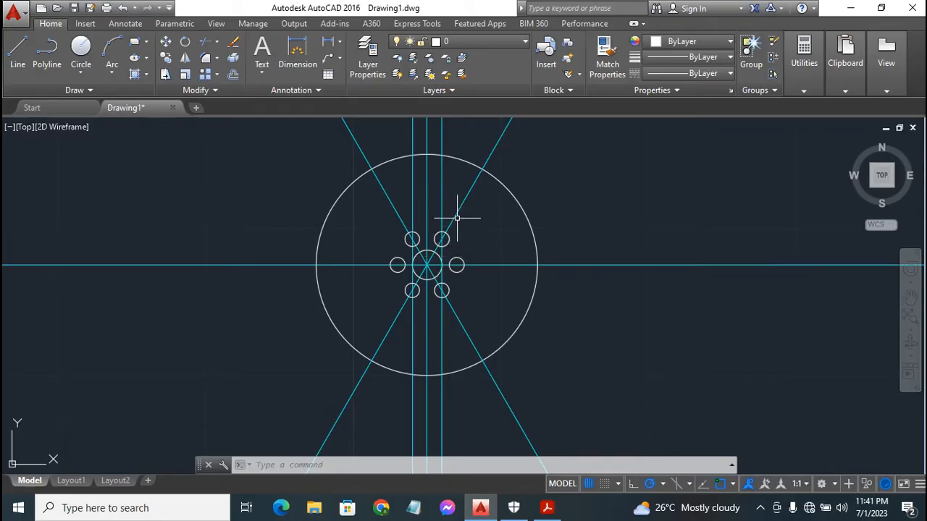
Step: Switch to the exercises PDF in Acrobat Reader, examine the wheel and slot dimensions of Exercise 16, and return to AutoCAD
mouse_move(456, 215)
mouse_move(472, 512)
left_click(547, 508)
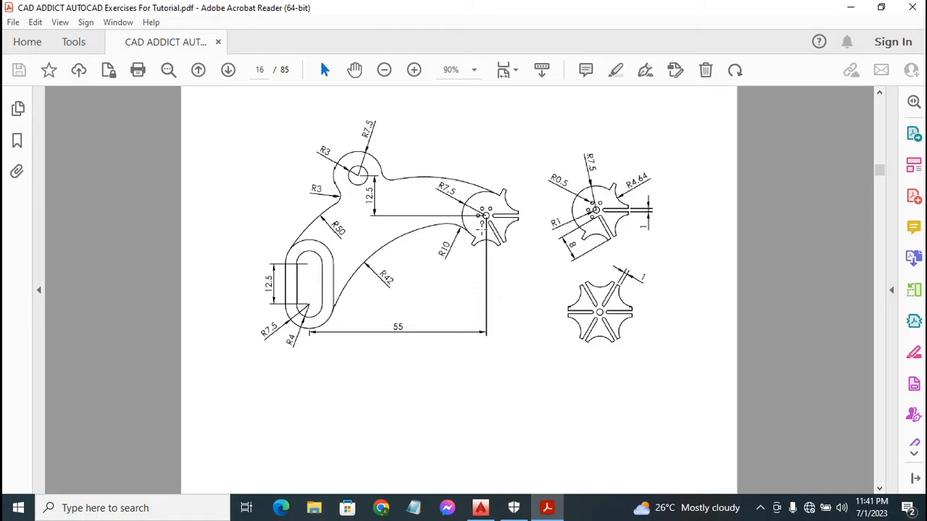
scroll(456, 290, "up", 1)
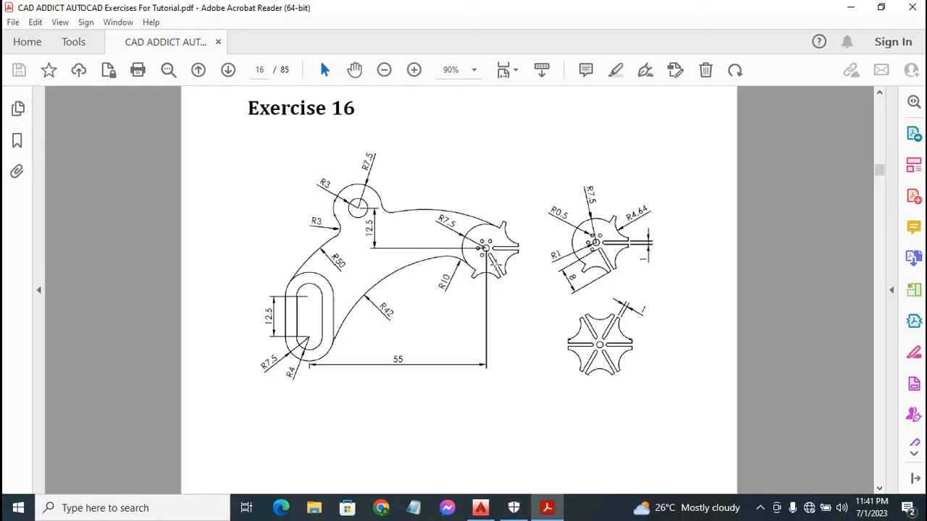
scroll(495, 265, "down", 1)
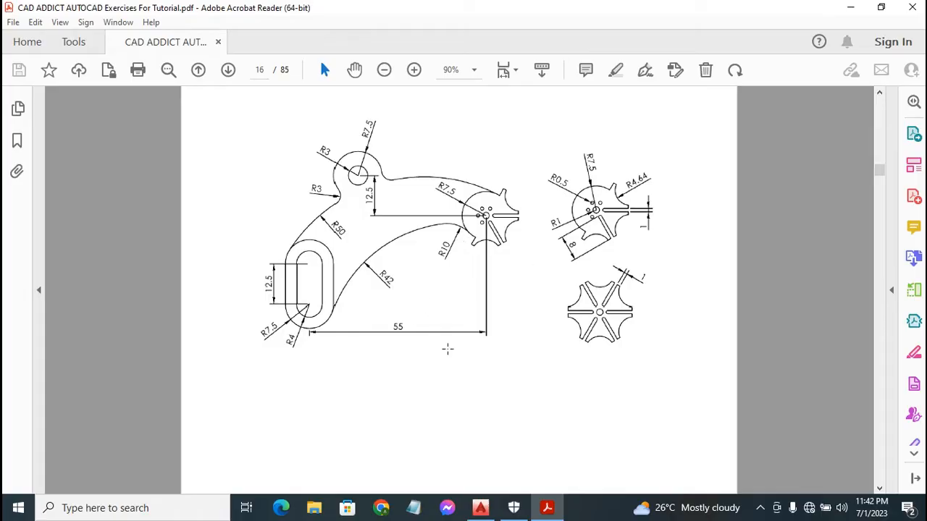
left_click(480, 508)
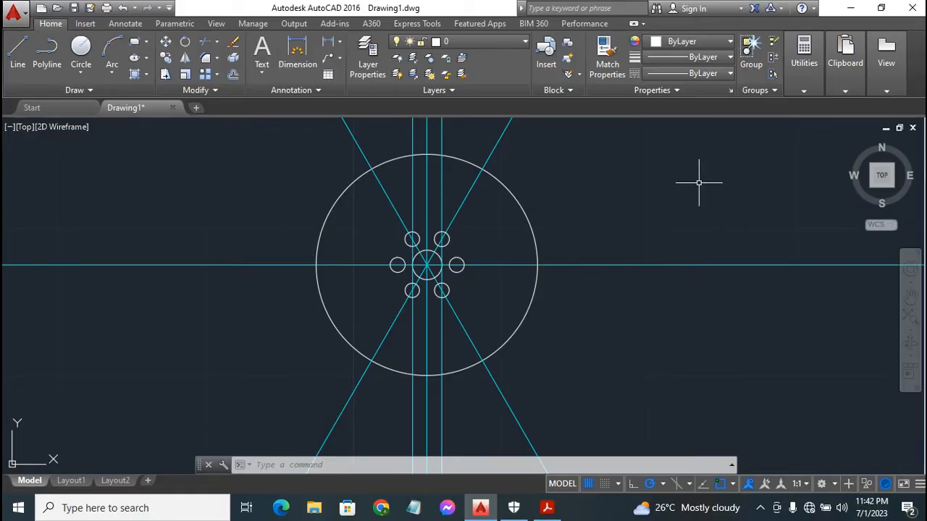
Step: Make Construct 1 the current layer and, for a new construction line, limit snaps to Tangent by disabling Endpoint, Midpoint, Center and Intersection
left_click(483, 42)
left_click(493, 73)
left_click(73, 91)
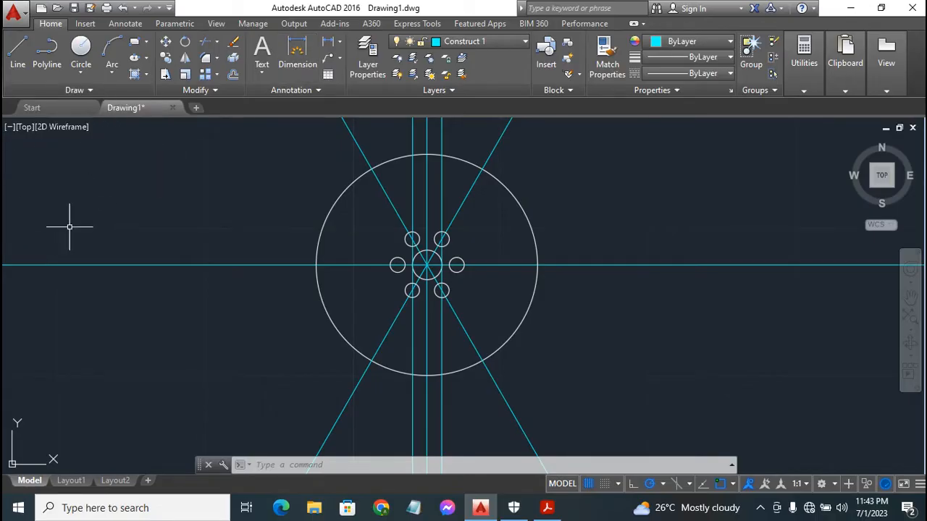
left_click(101, 89)
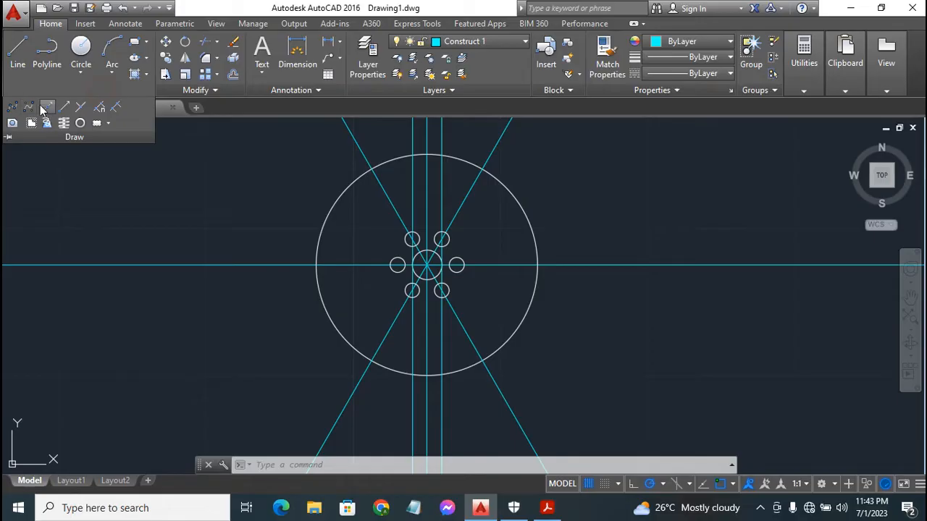
left_click(48, 106)
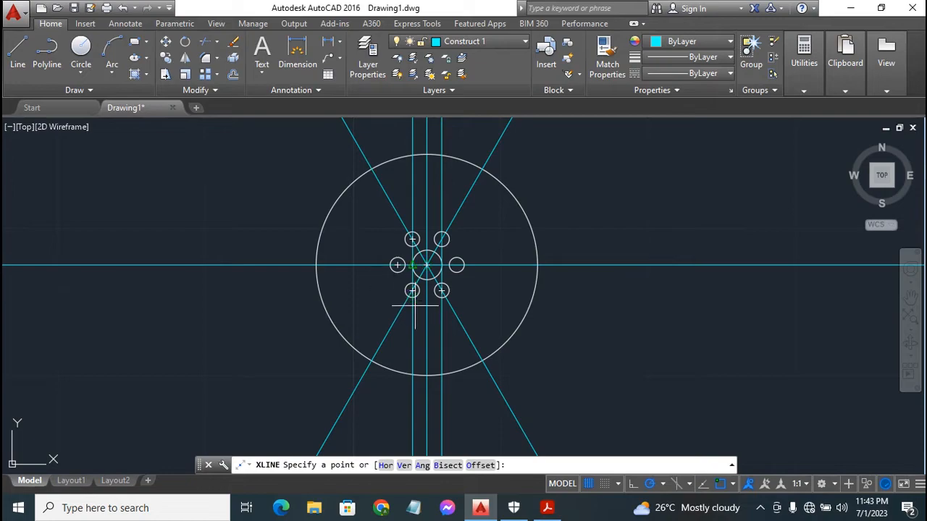
left_click(733, 487)
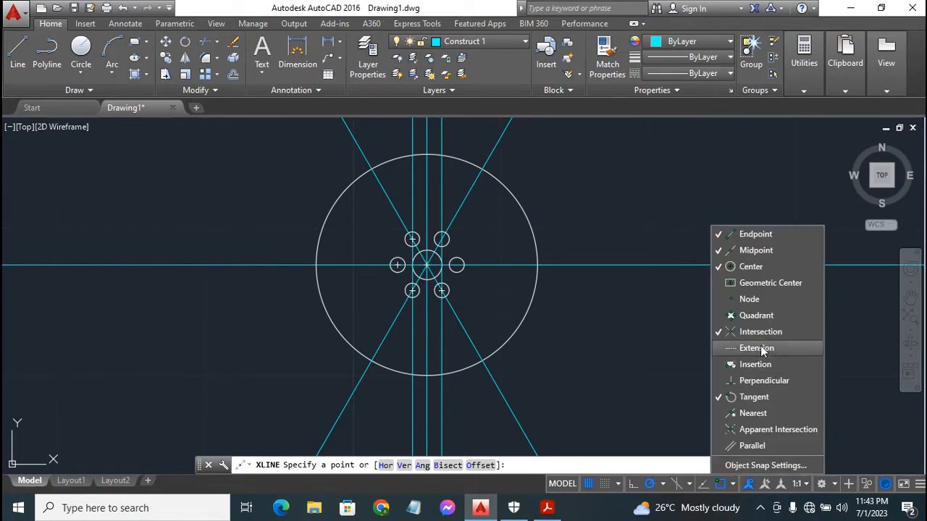
left_click(753, 267)
left_click(763, 234)
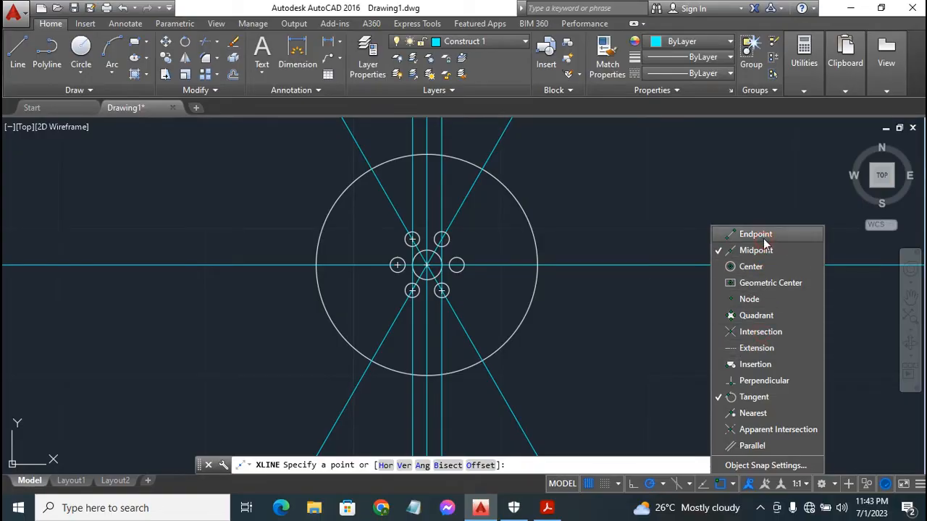
left_click(763, 250)
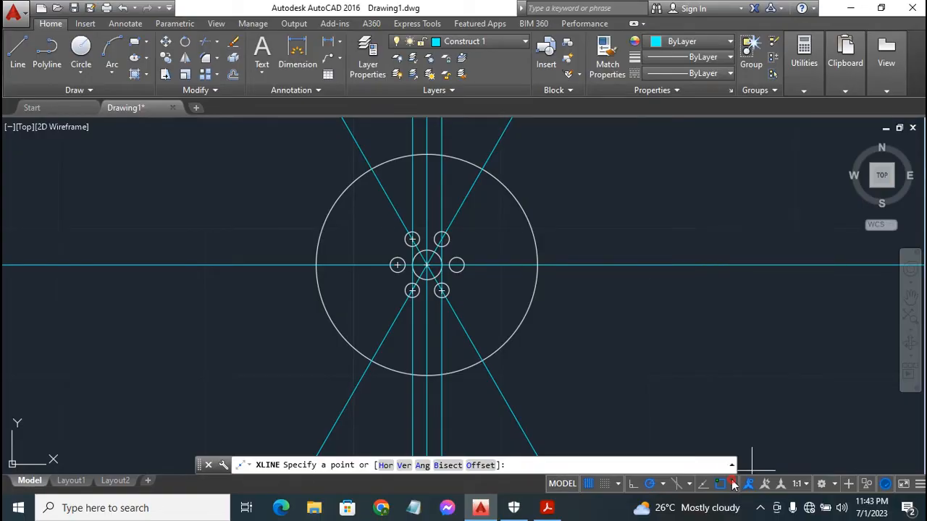
Step: Try a diagonal construction line tangent to the lower-left and upper-right radius 0.5 circles, and delete it
left_click(420, 291)
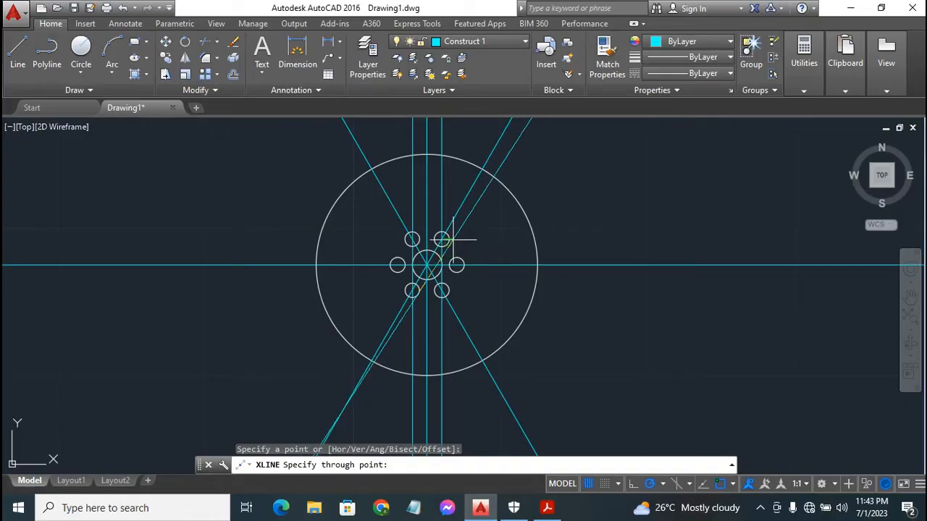
left_click(450, 238)
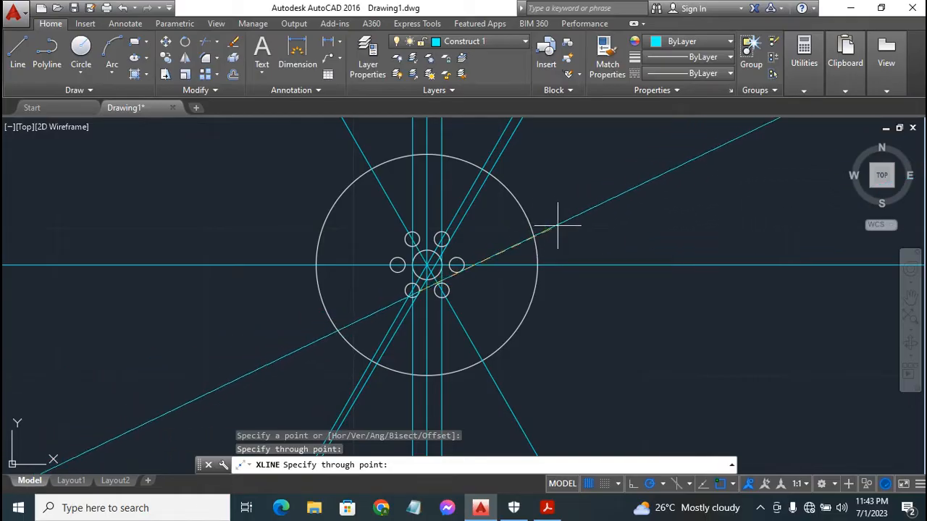
key("Escape")
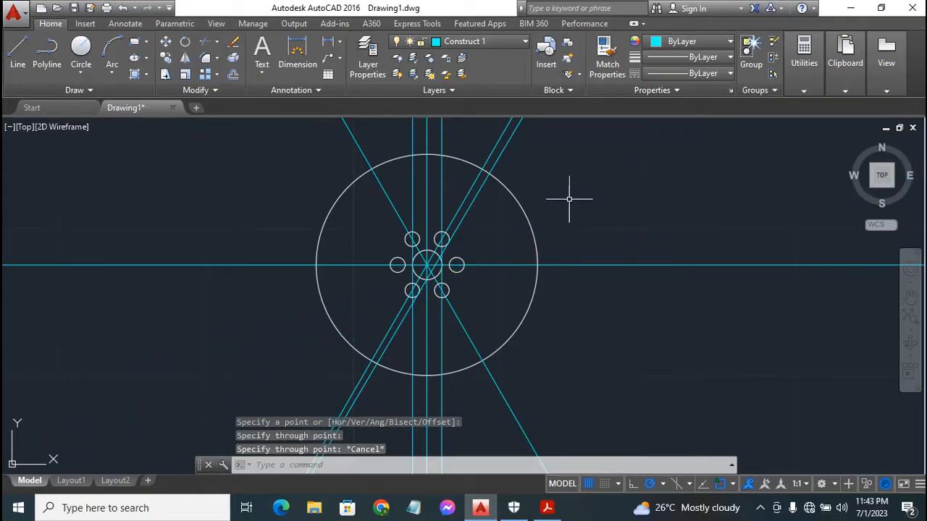
left_click(474, 209)
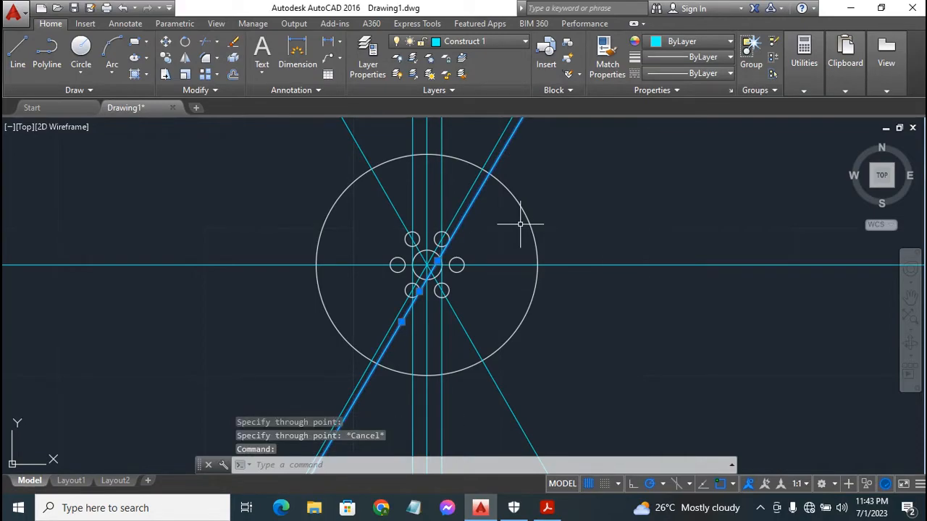
key("Delete")
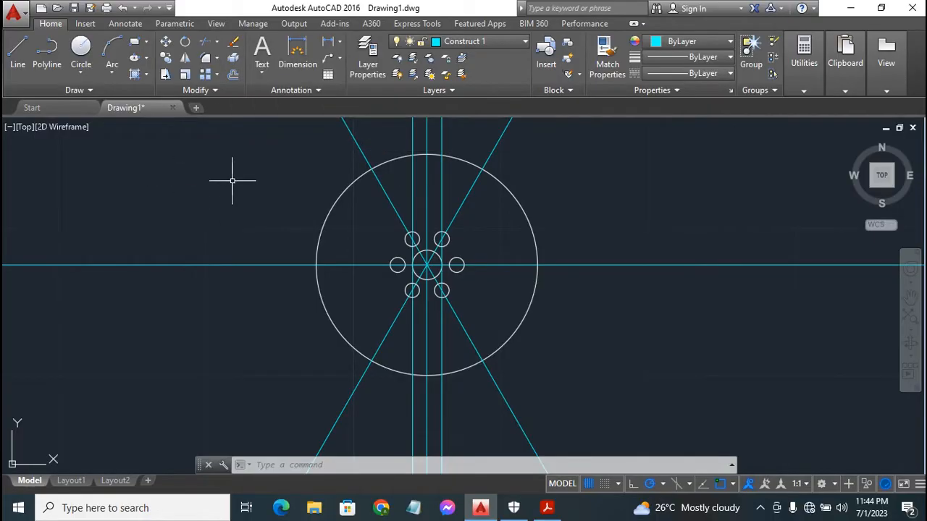
Step: Offset the diagonal construction line rising to the upper right by 0.5 toward its lower-right side
left_click(233, 74)
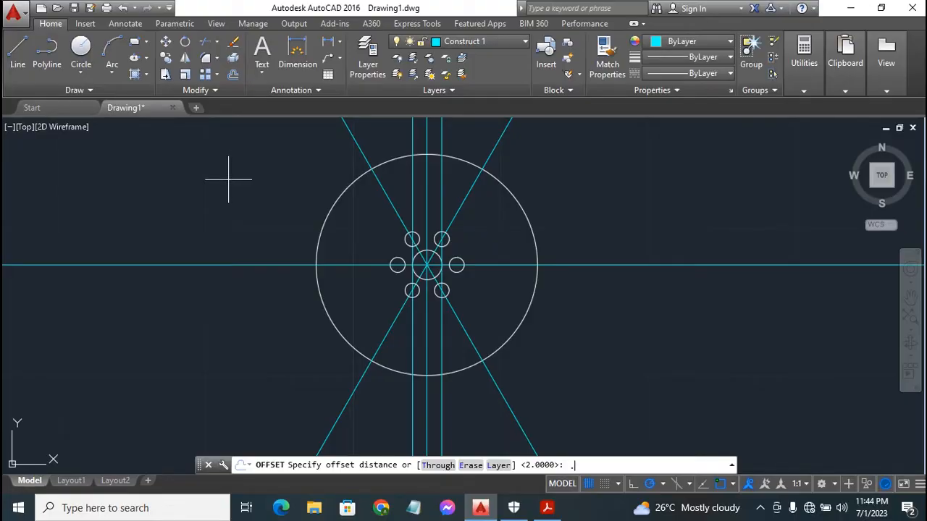
key("Return")
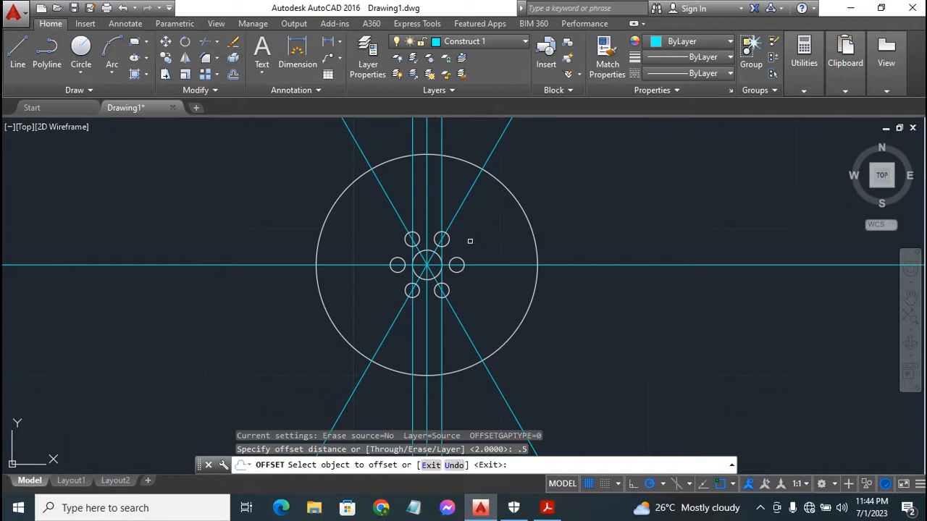
left_click(466, 198)
left_click(493, 212)
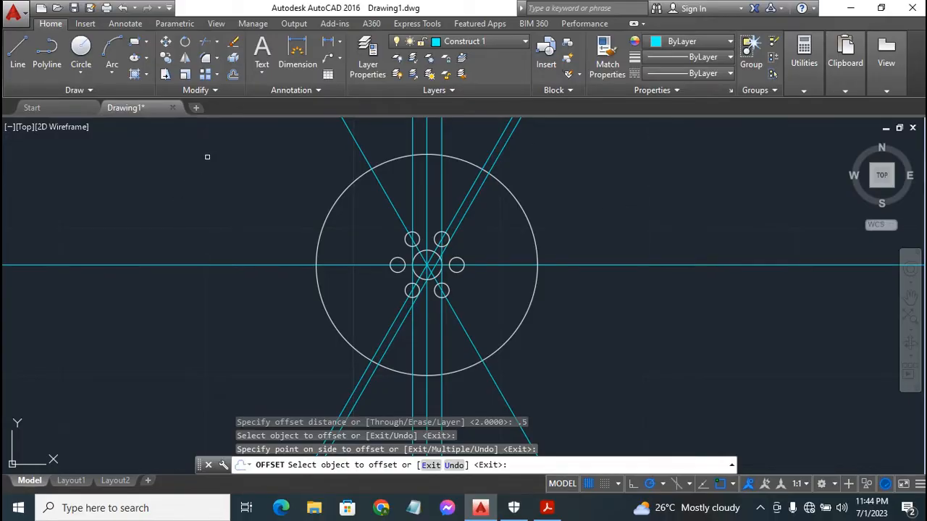
key("Escape")
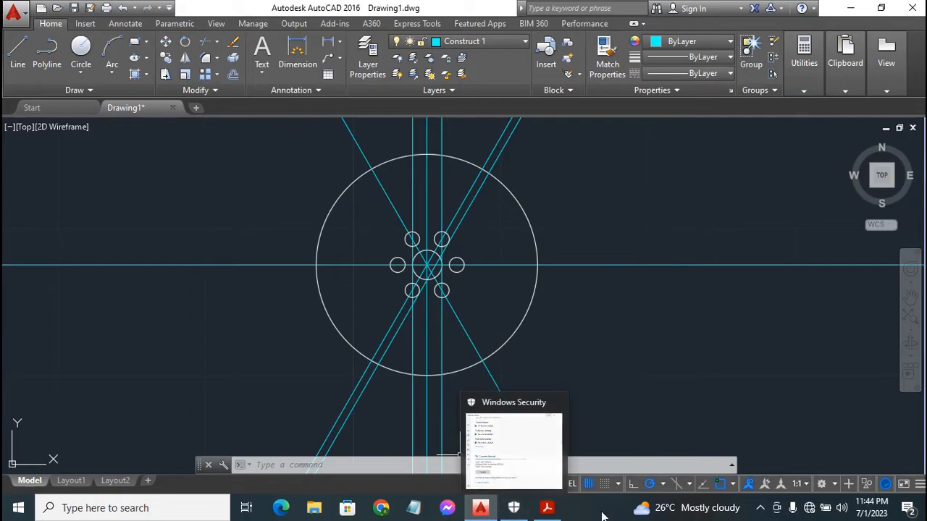
Step: Check the slot dimensions in Acrobat Reader, and in AutoCAD offset the lower-right line of the rising diagonal pair by 1 toward the lower right
left_click(547, 508)
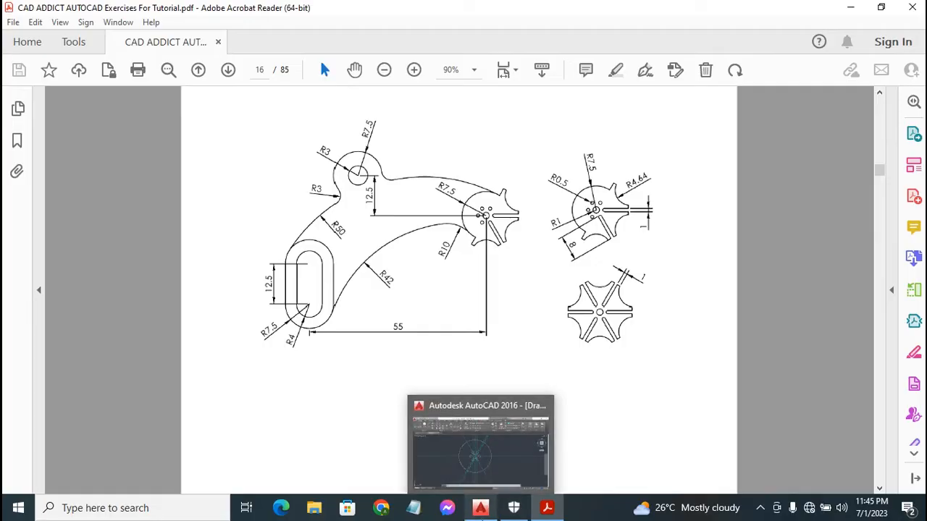
left_click(480, 508)
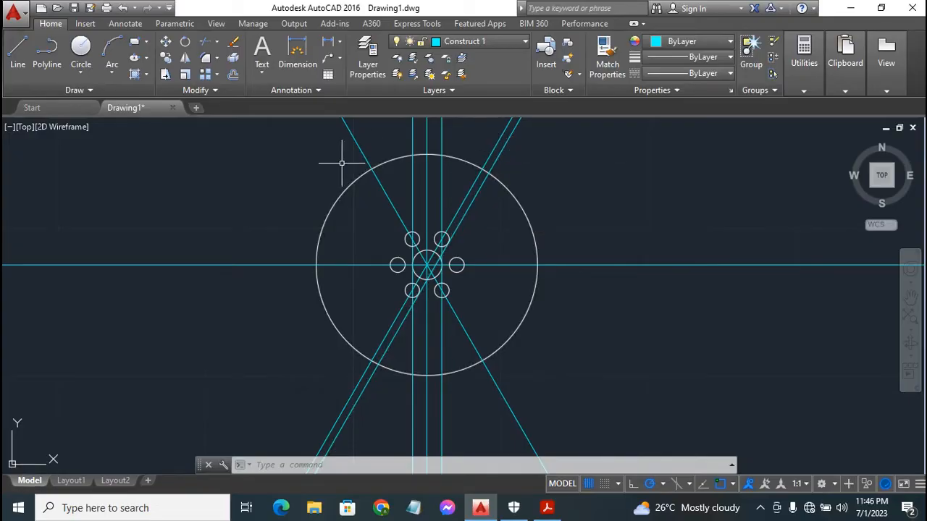
left_click(236, 75)
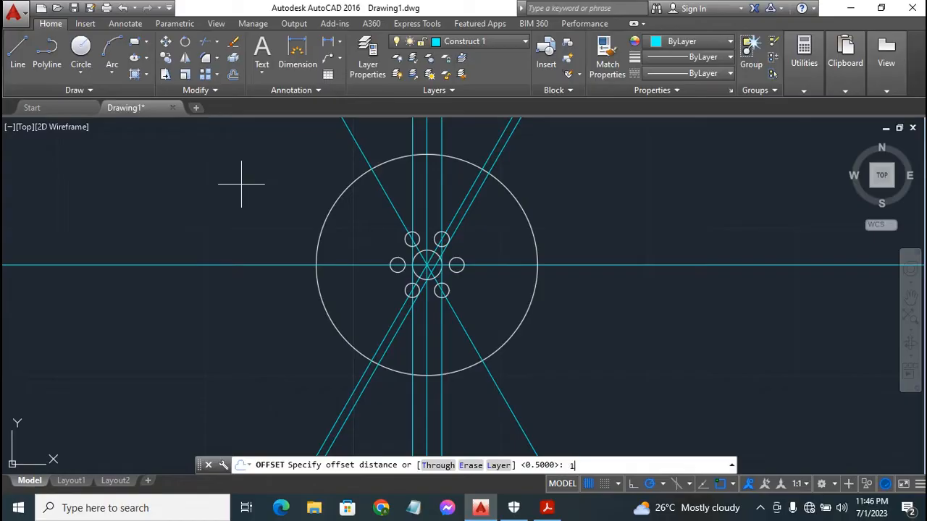
type("1")
key("Return")
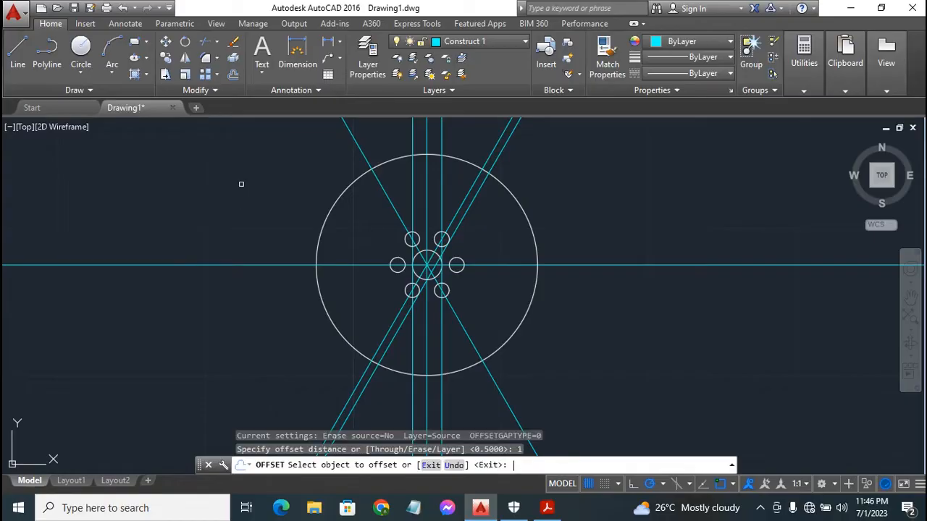
left_click(496, 155)
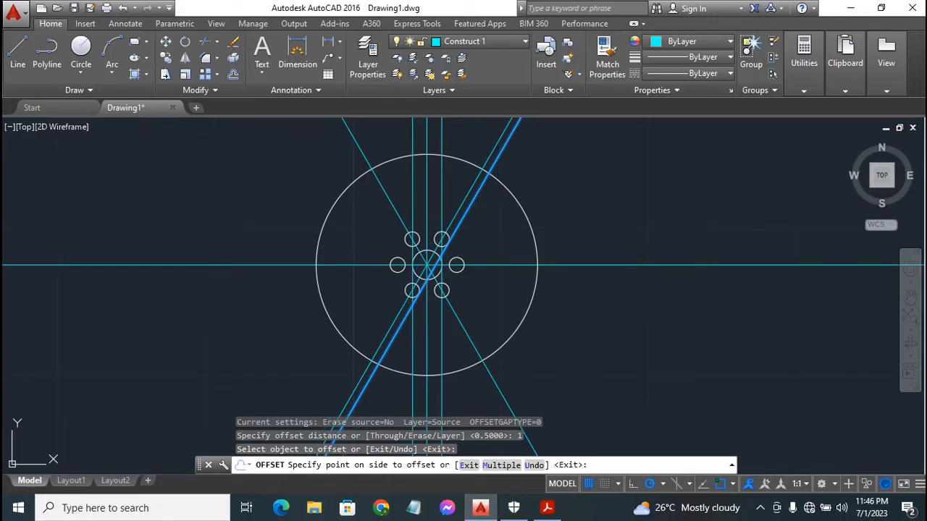
left_click(535, 168)
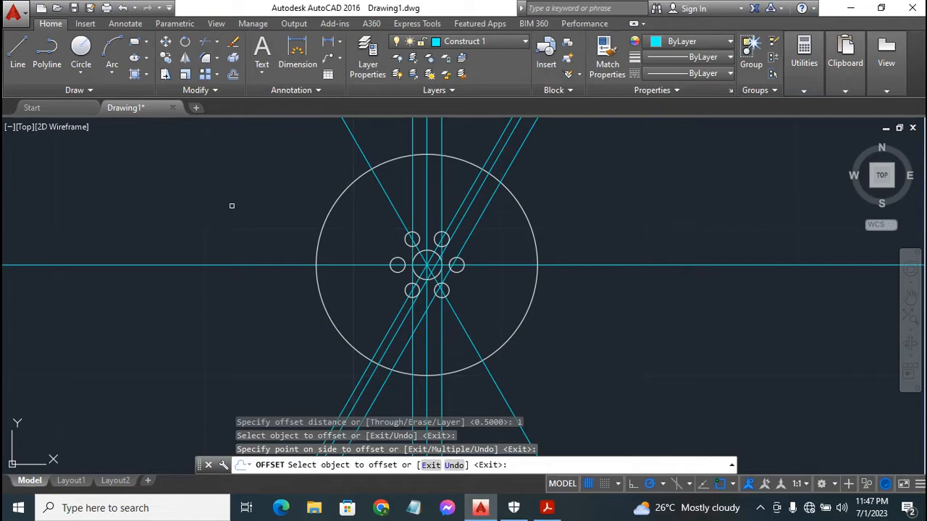
key("Escape")
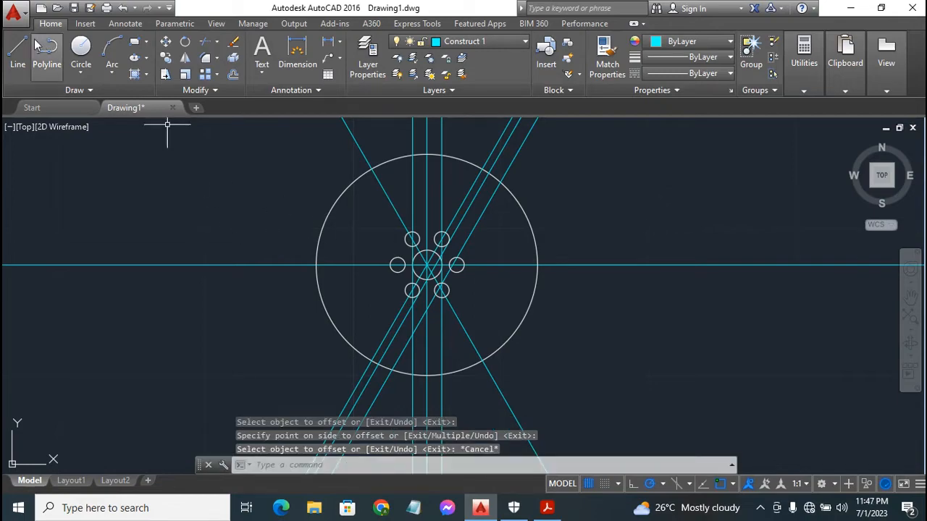
Step: Draw two descending construction lines, one tangent to the upper-left and right small circles, the other tangent to the left and lower-right small circles
left_click(87, 91)
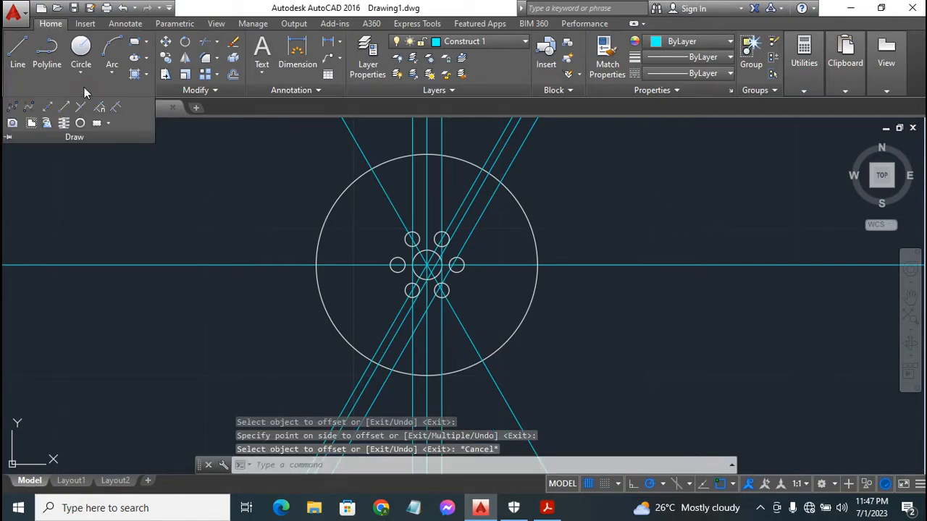
left_click(48, 108)
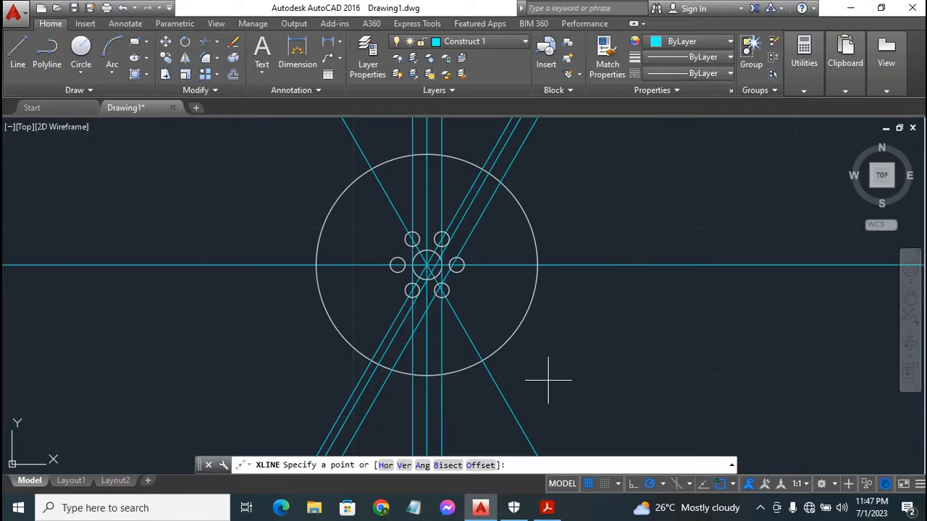
left_click(415, 234)
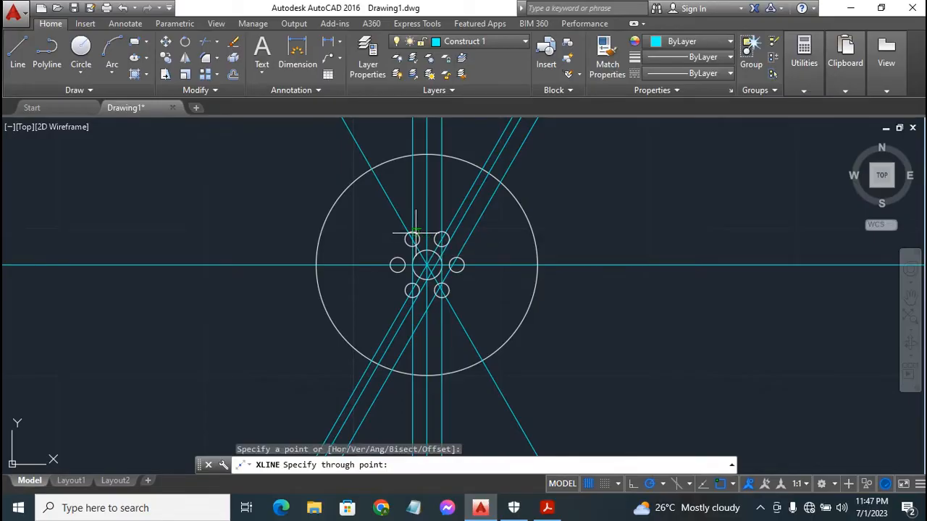
left_click(459, 256)
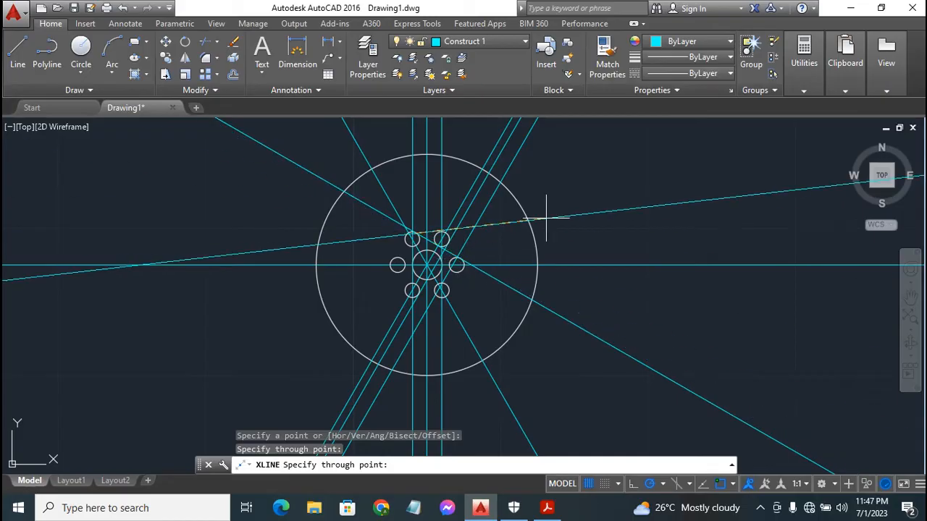
key("Escape")
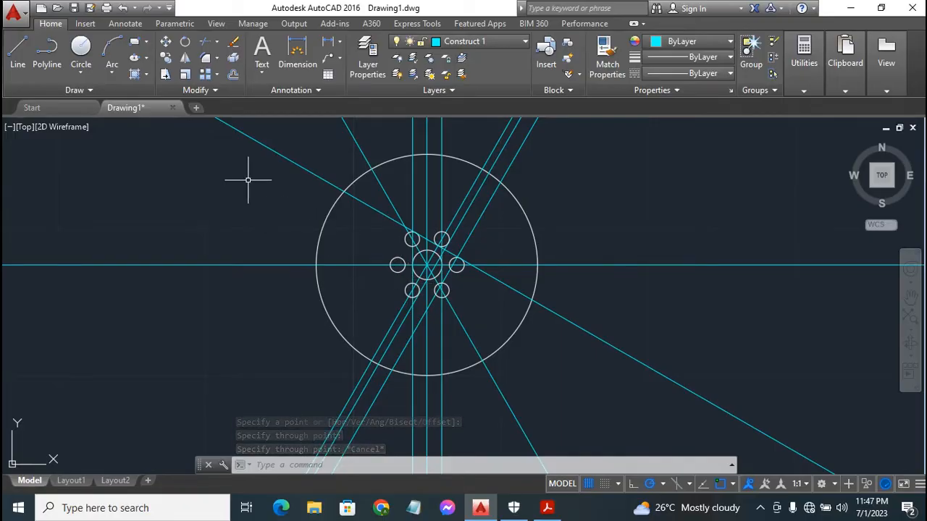
key("Return")
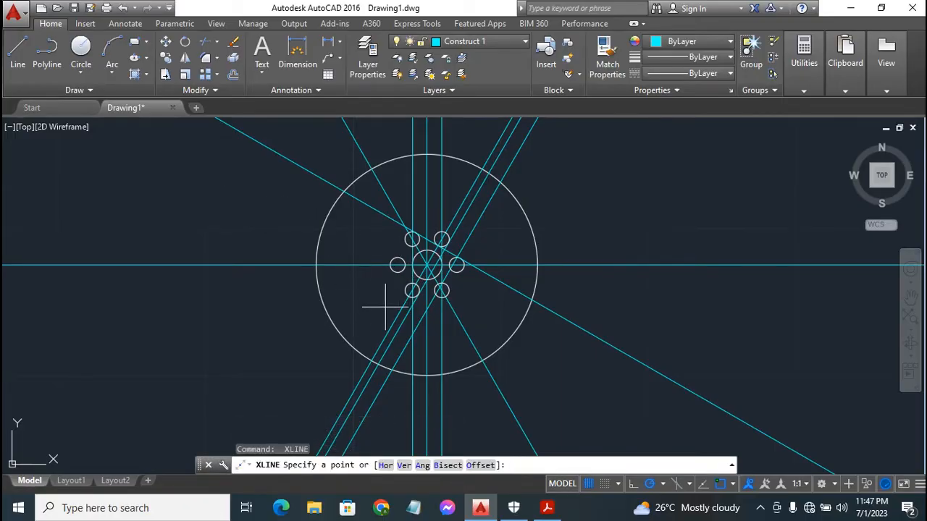
left_click(396, 266)
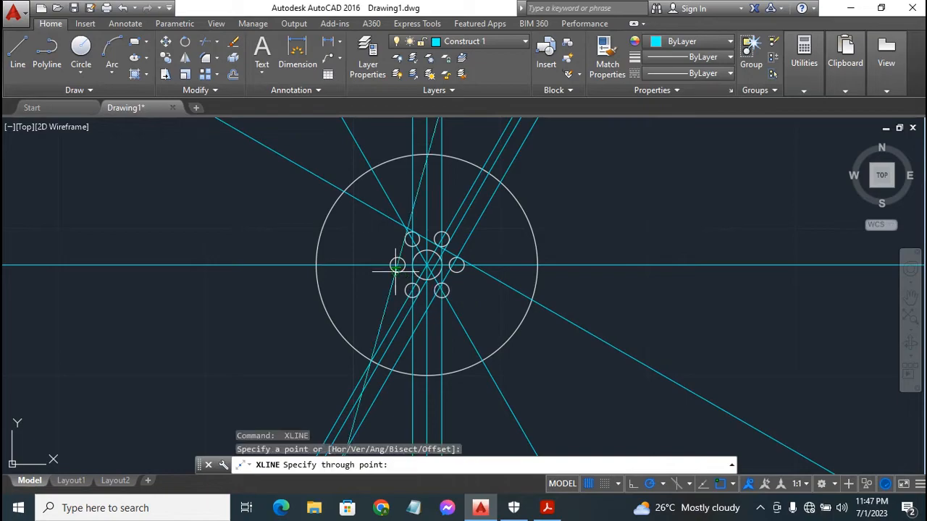
left_click(440, 294)
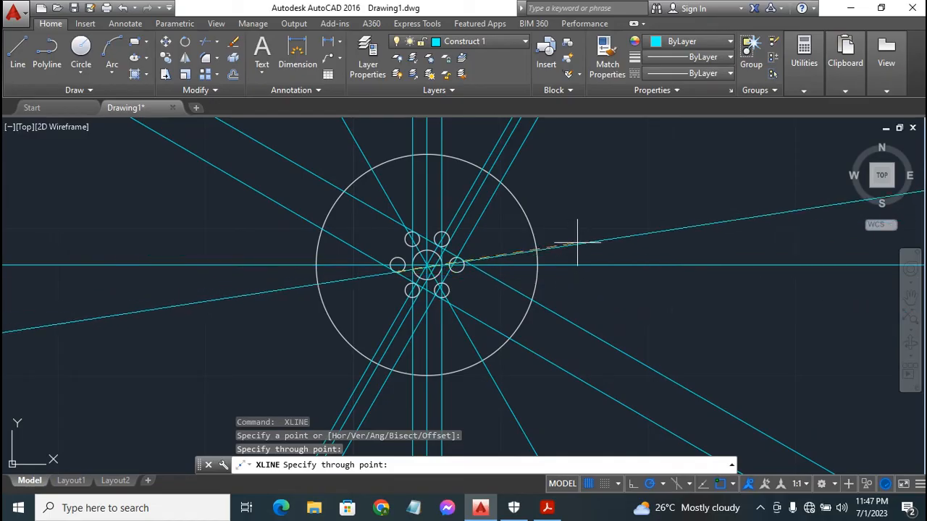
key("Escape")
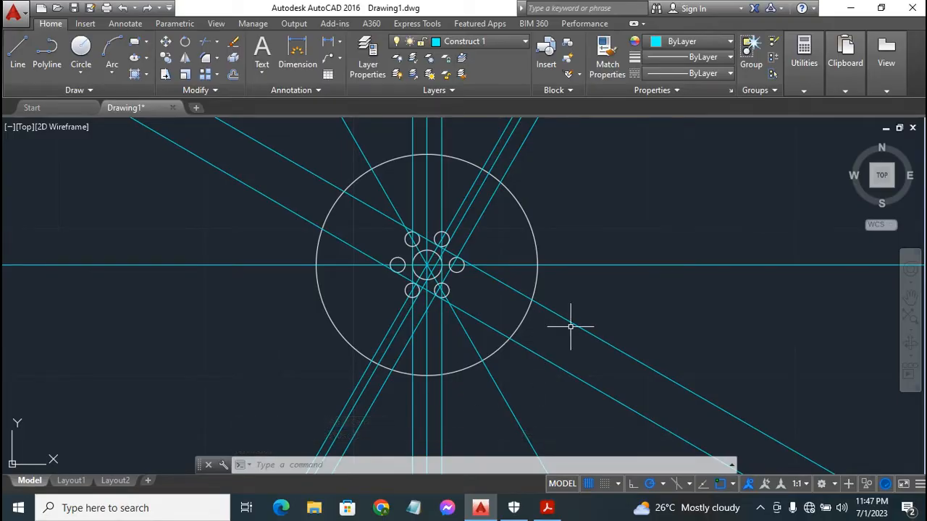
Step: Offset the two descending tangent construction lines outward by 8, one toward the upper right and the other toward the lower left
mouse_move(575, 328)
left_click(233, 74)
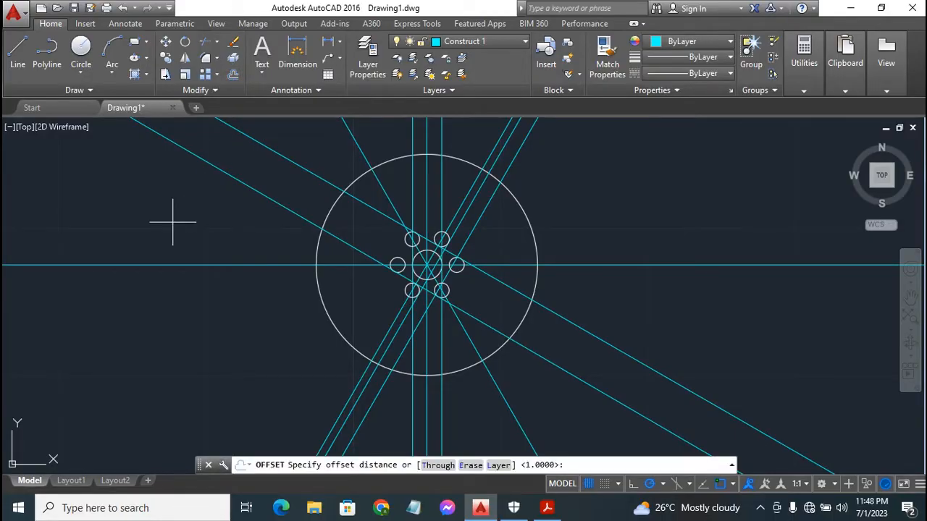
key("Return")
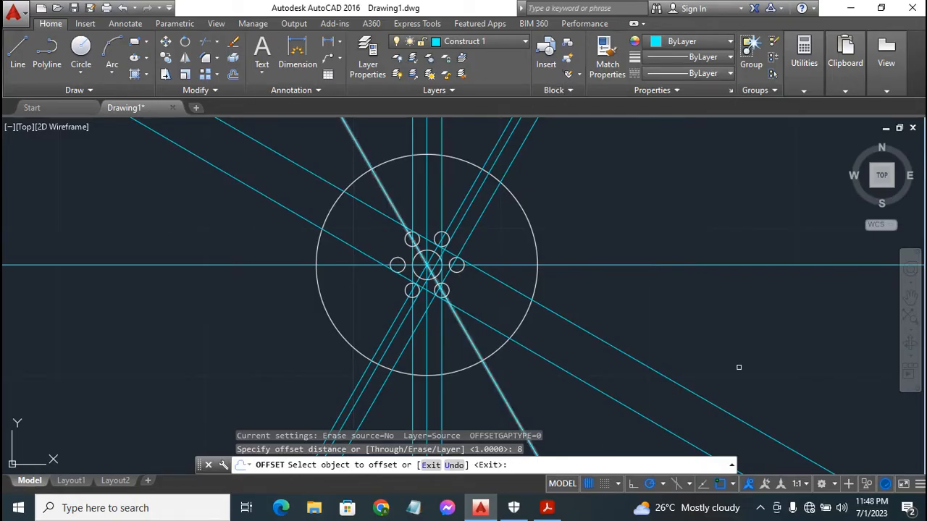
left_click(599, 342)
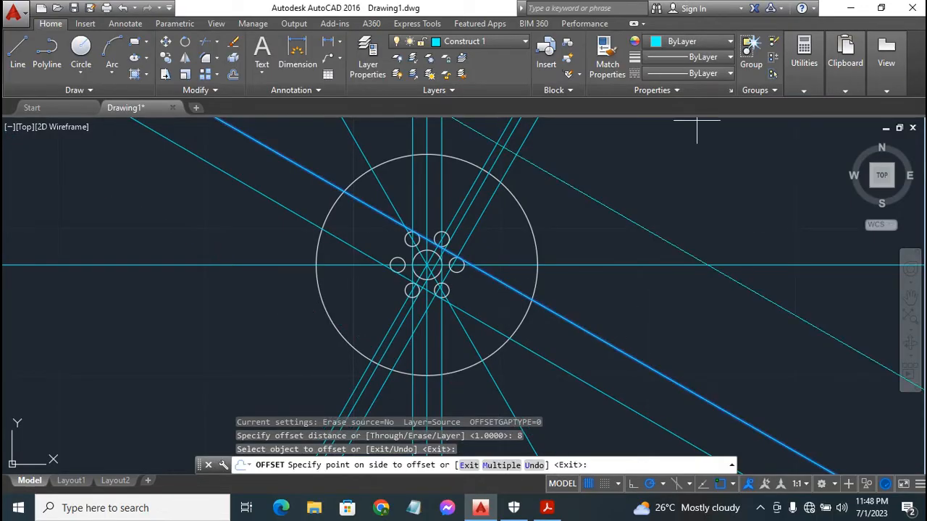
left_click(680, 152)
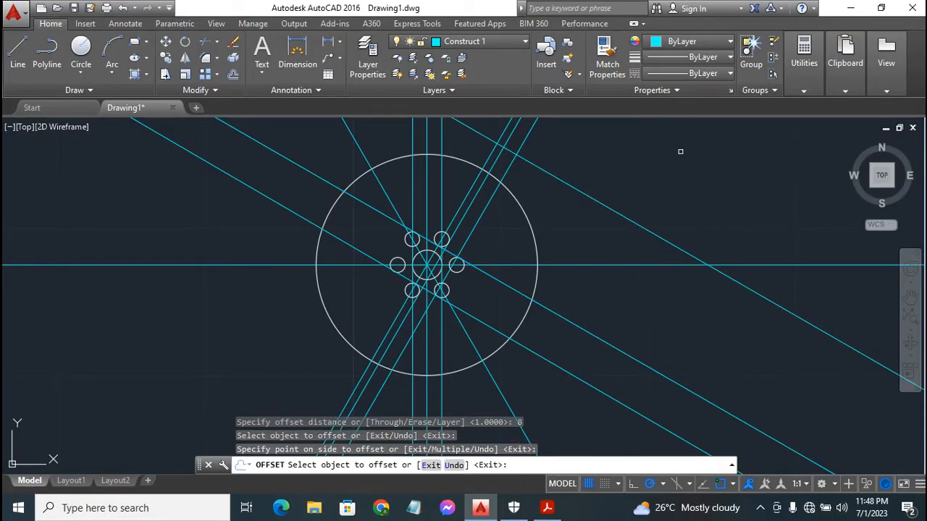
left_click(529, 349)
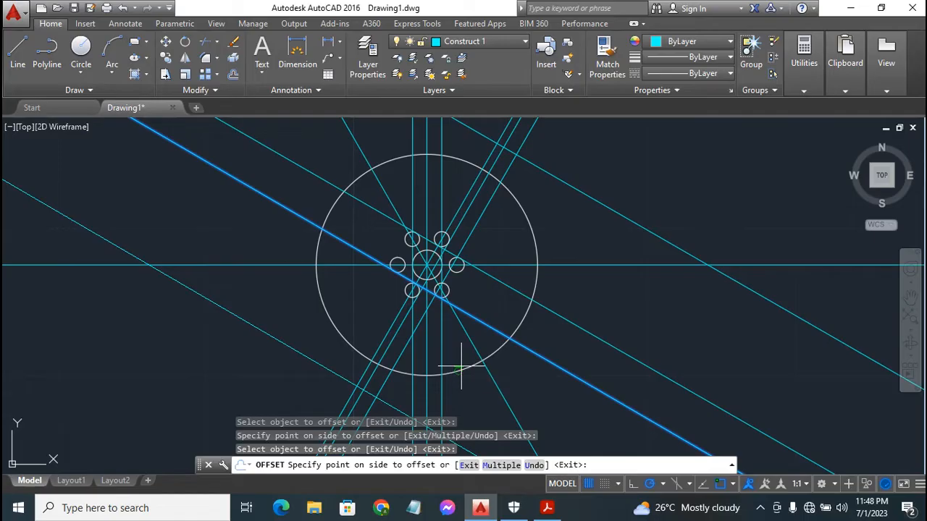
left_click(458, 406)
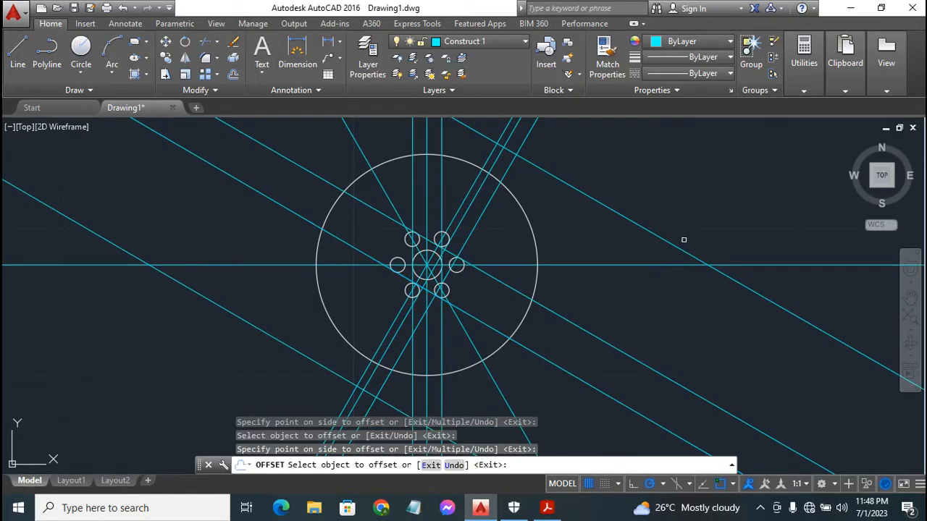
key("Escape")
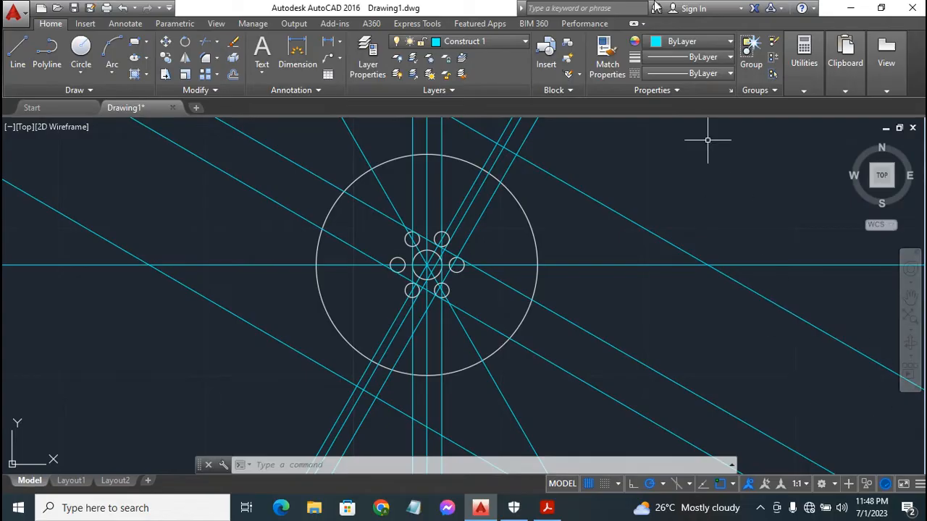
Step: Make layer 0 current for a new line, and check the star wheel's outline in the Acrobat Reader PDF before returning to AutoCAD
left_click(483, 44)
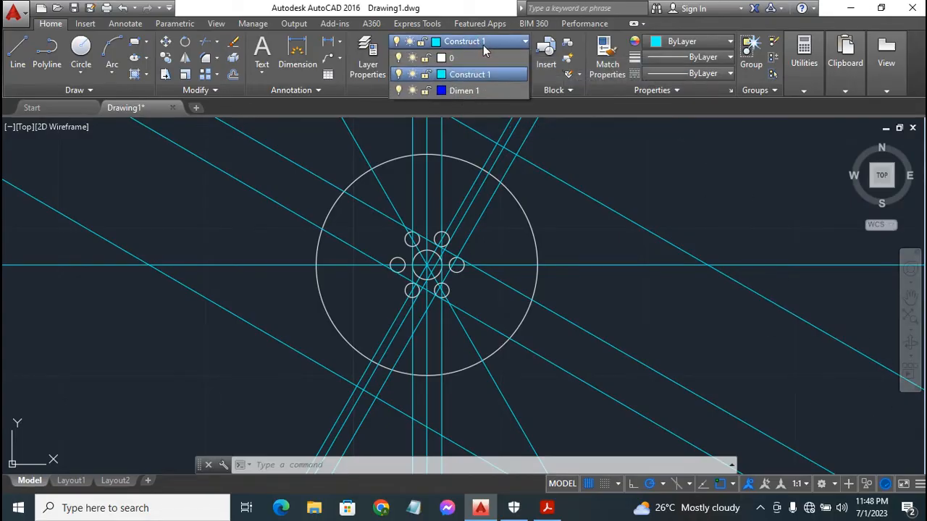
left_click(456, 58)
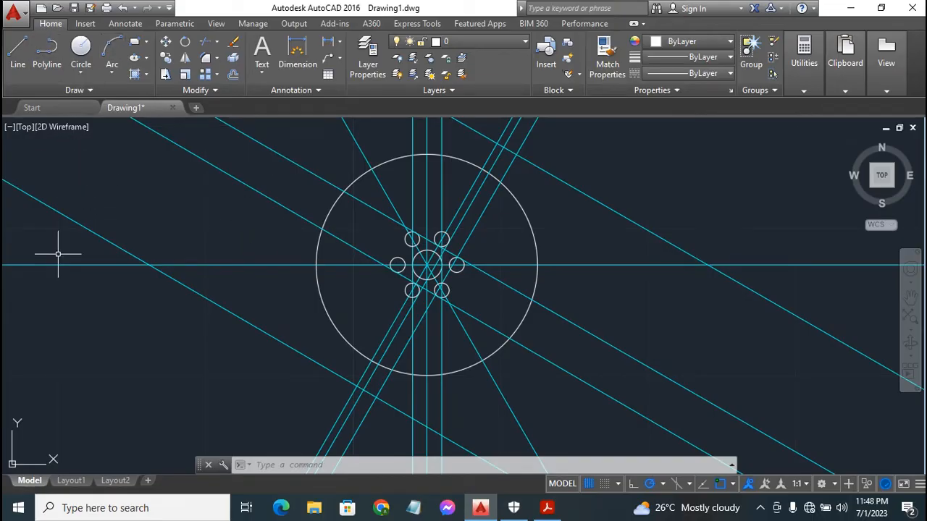
left_click(18, 54)
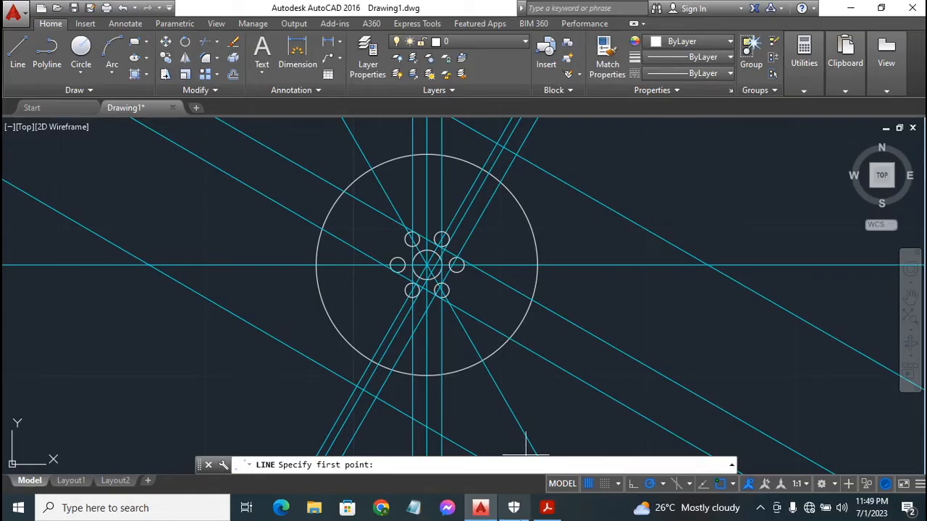
left_click(547, 509)
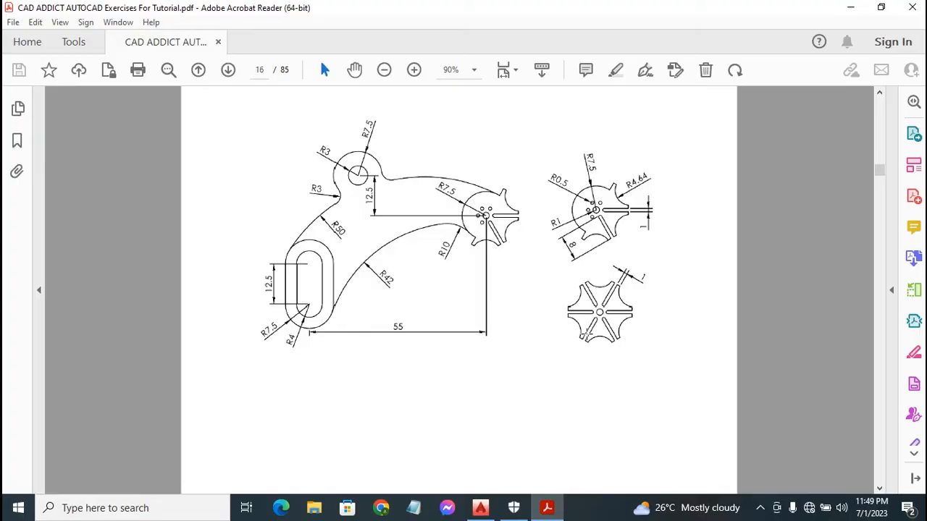
left_click(480, 508)
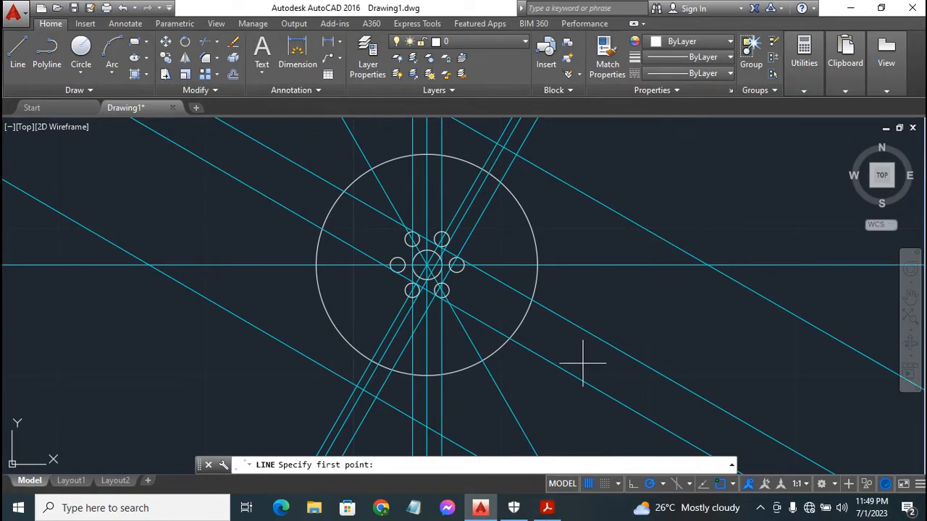
Step: Enable Endpoint and Intersection snaps and draw the upper-right arm tip: from the large circle to the offset line, across, and back to the circle
left_click(733, 485)
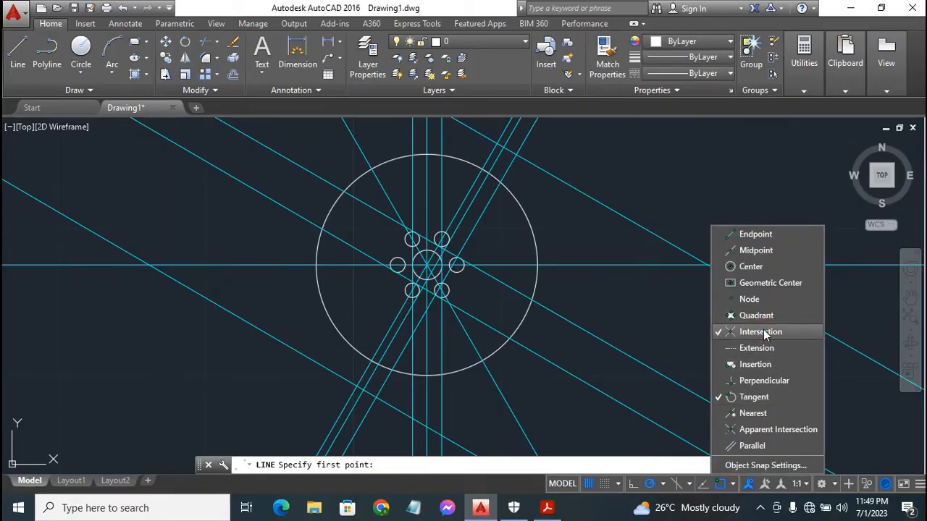
left_click(759, 234)
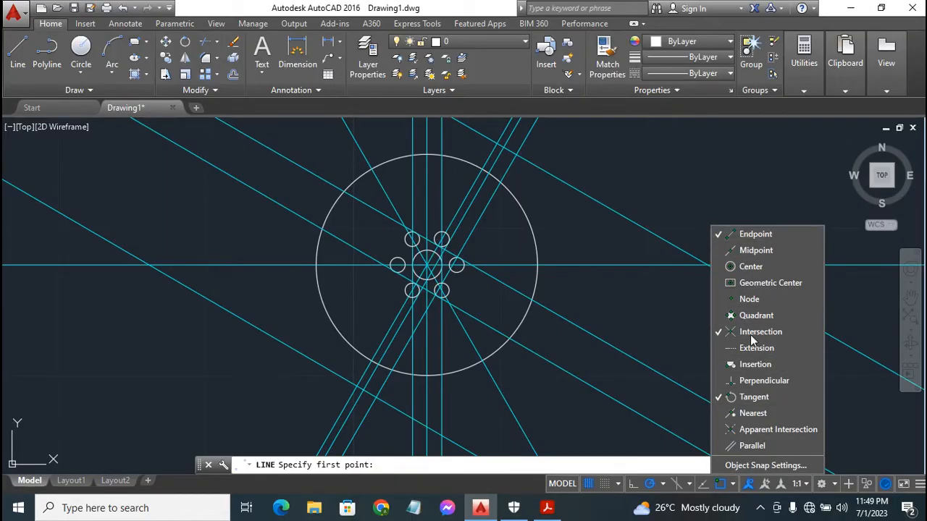
left_click(733, 485)
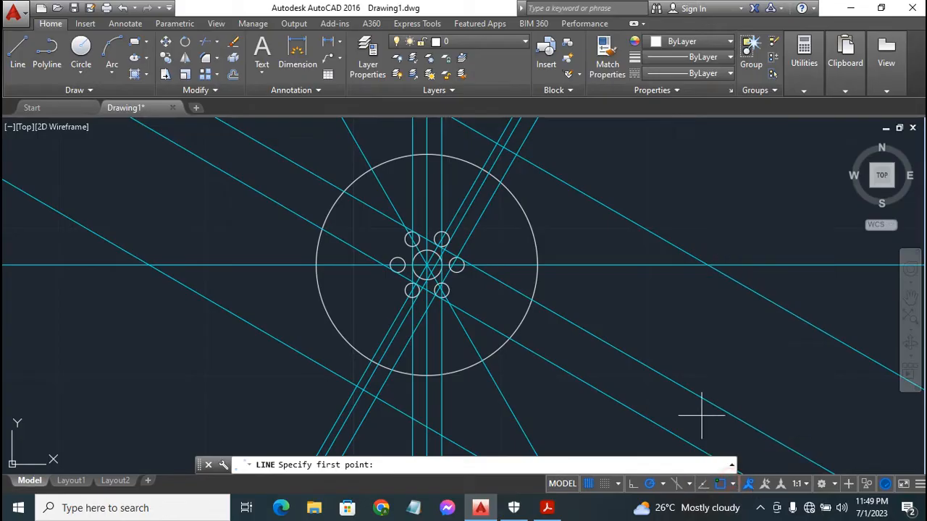
left_click(489, 173)
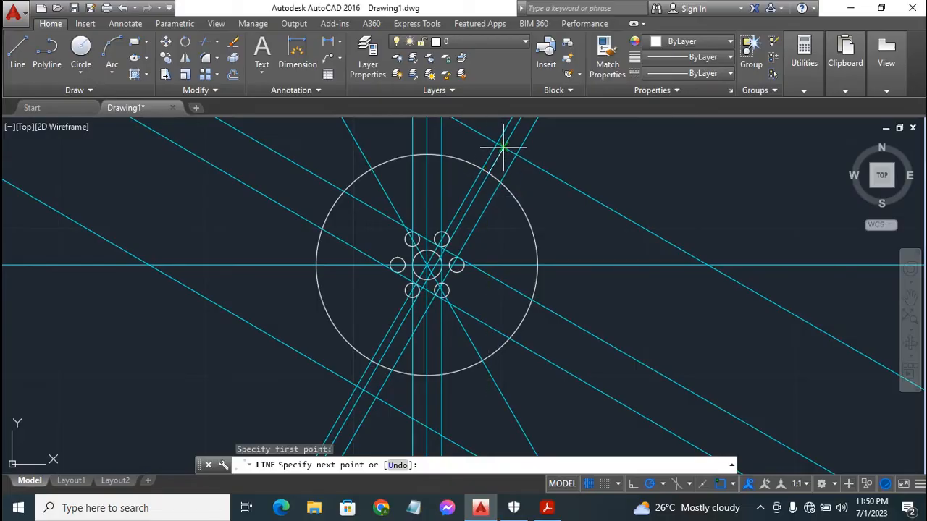
left_click(503, 147)
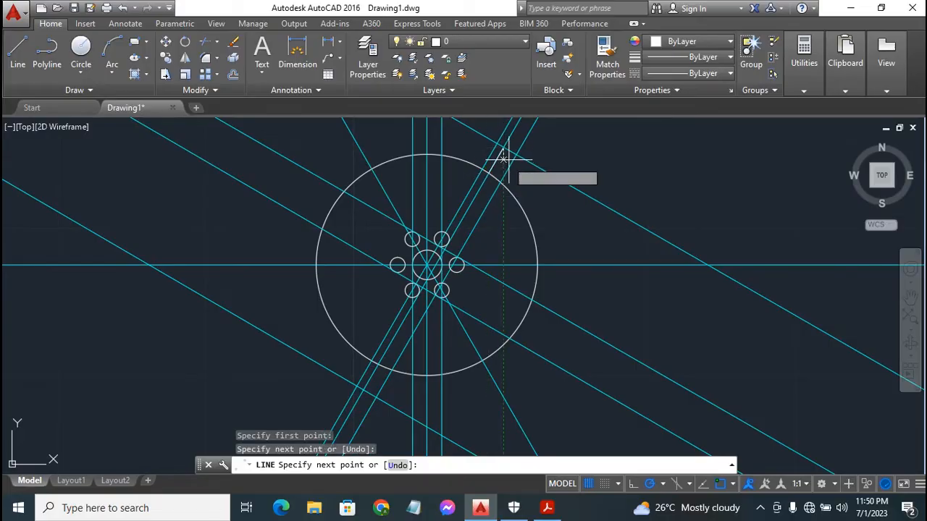
left_click(514, 151)
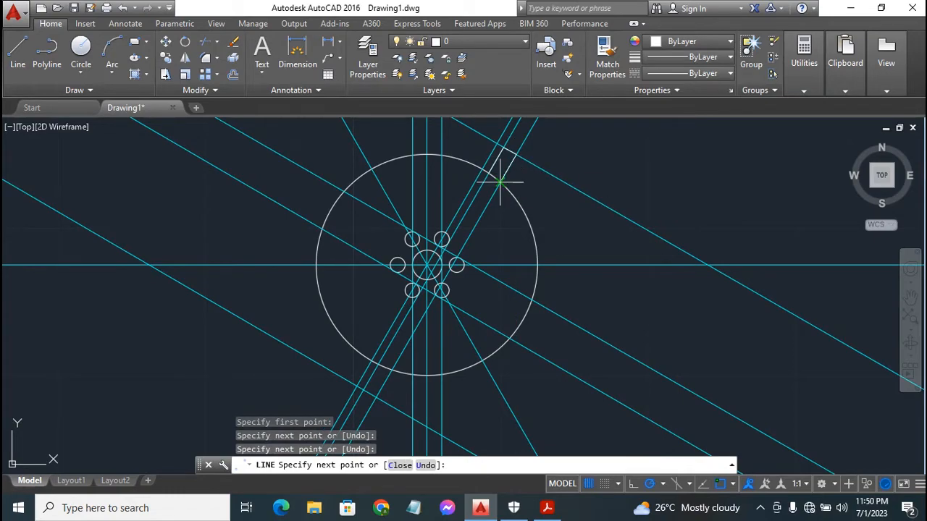
left_click(500, 181)
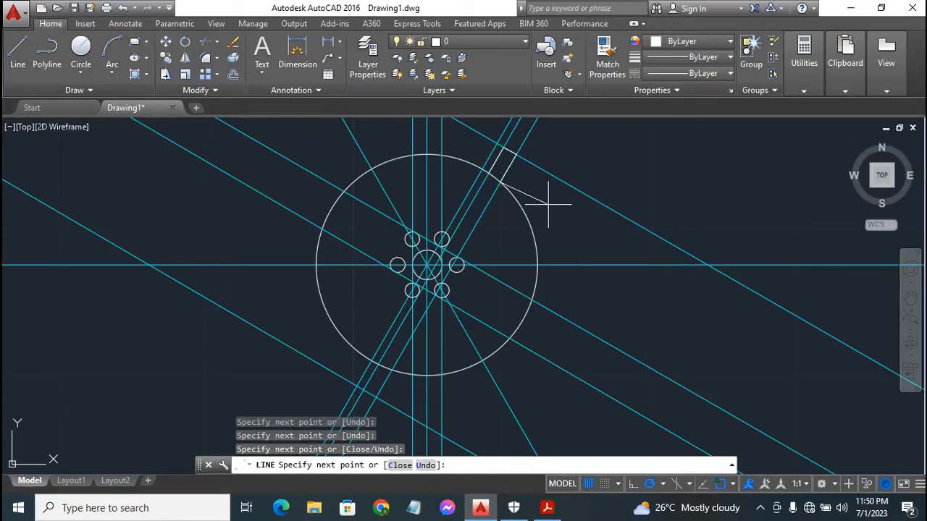
Step: Draw the lower-left arm tip with lines from the large circle to the offset construction line, across, and back to the circle
key("Escape")
key("Return")
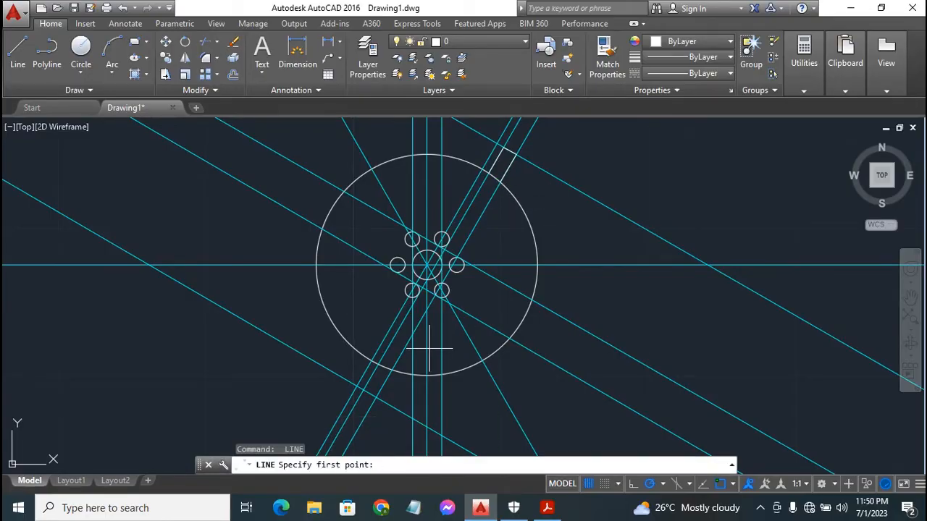
left_click(378, 363)
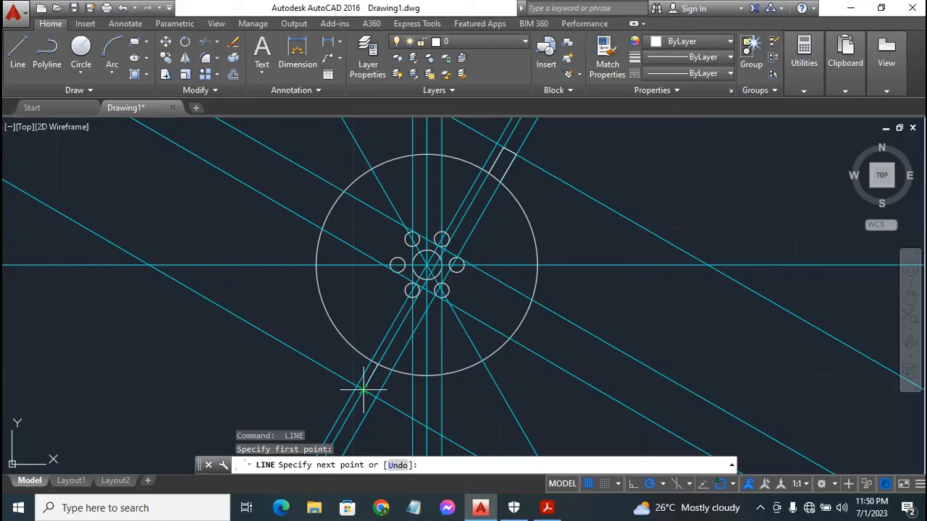
left_click(364, 389)
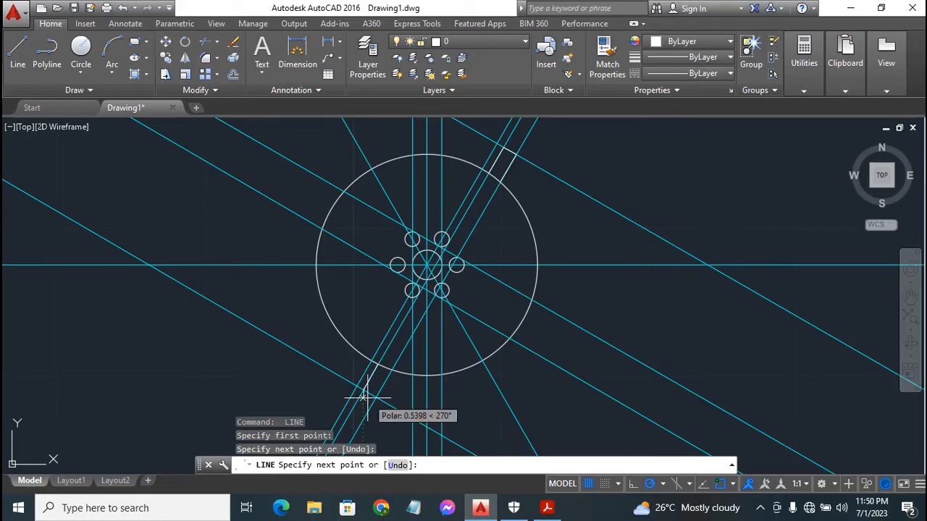
left_click(376, 397)
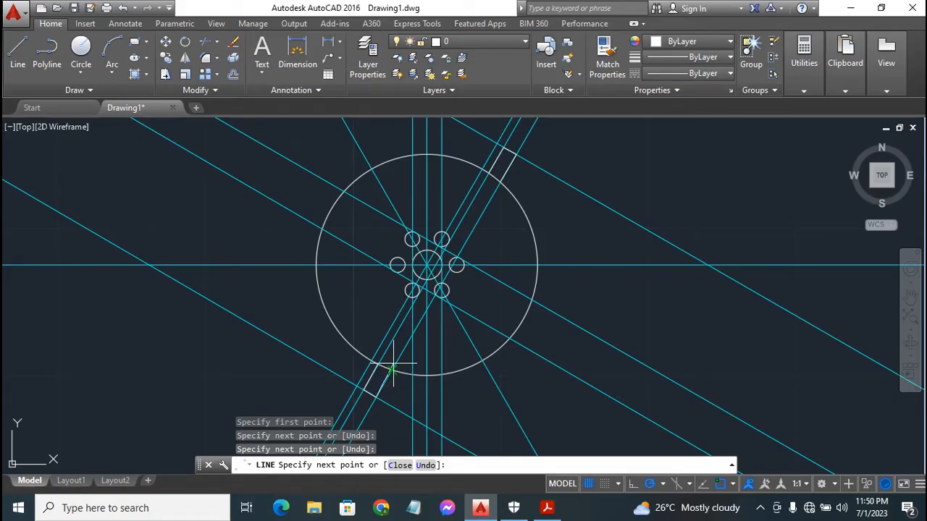
left_click(392, 370)
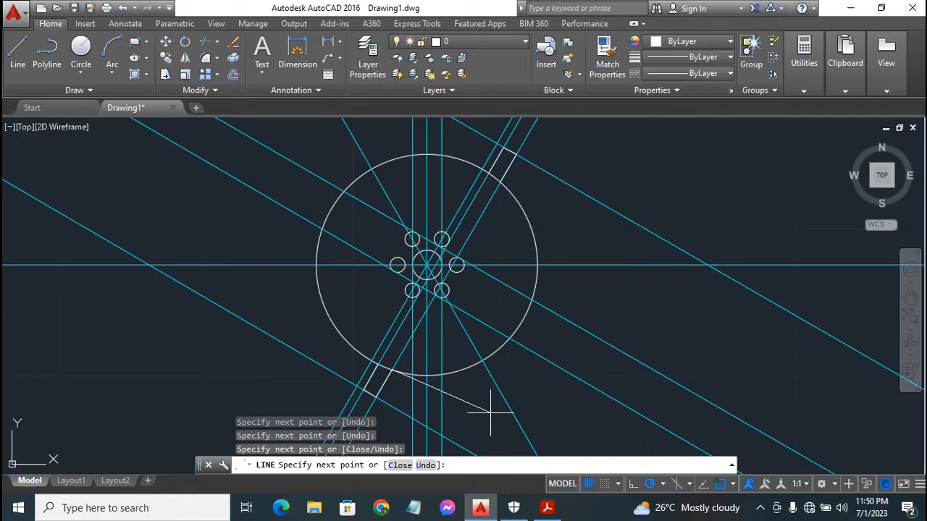
key("Escape")
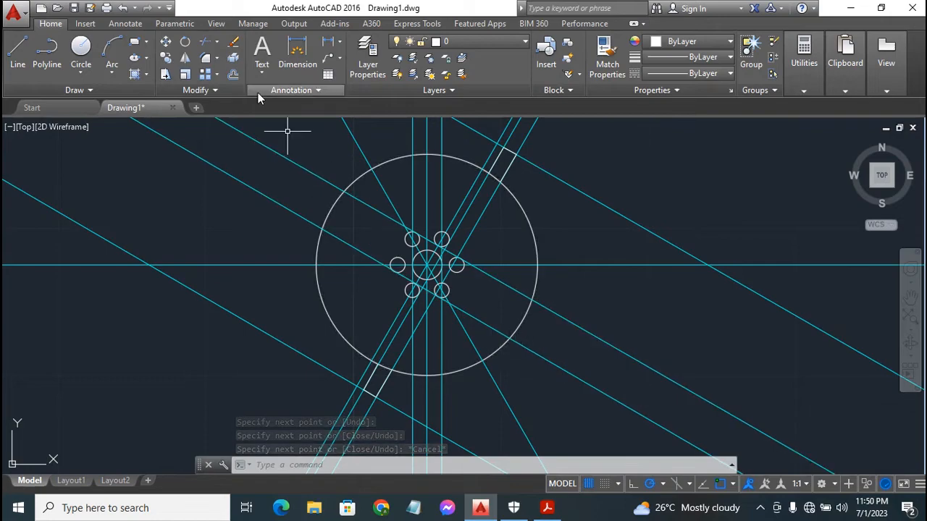
Step: Erase the two descending construction lines tangent to the small circles and their two outer offset copies
left_click(536, 353)
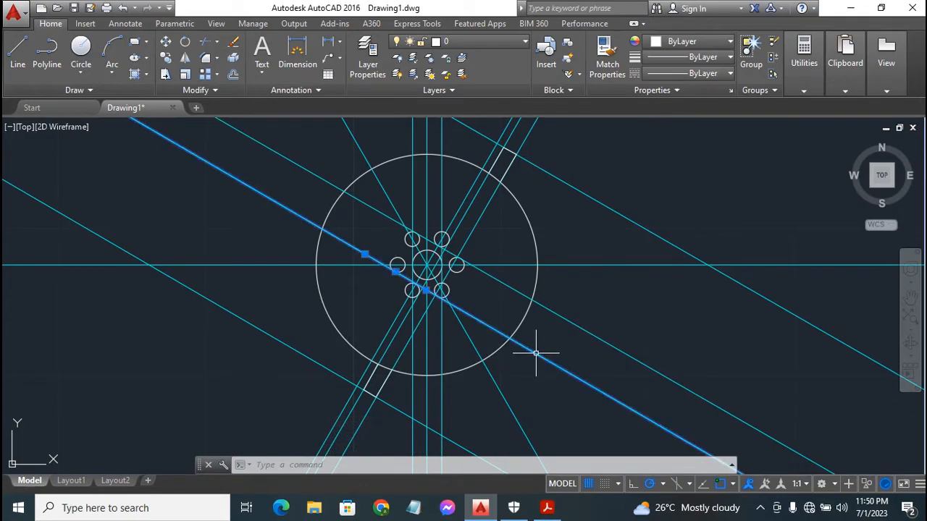
left_click(561, 315)
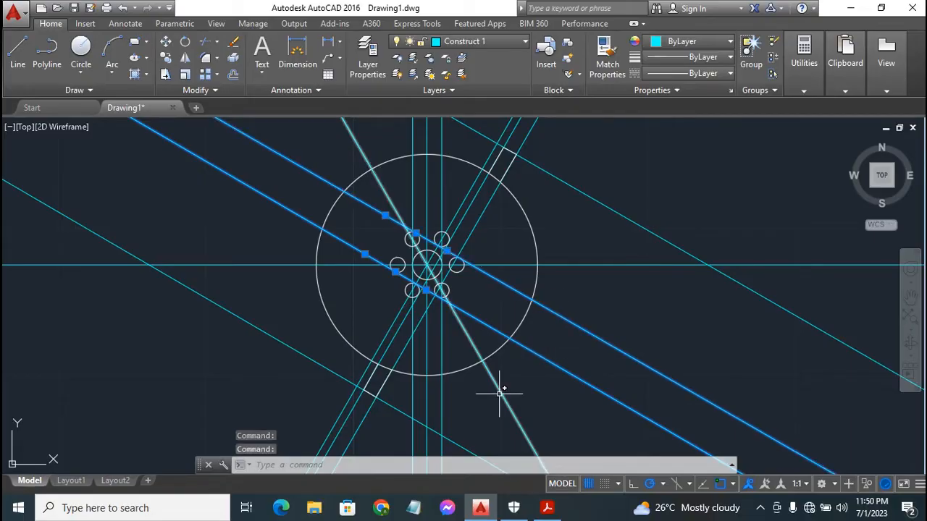
left_click(681, 248)
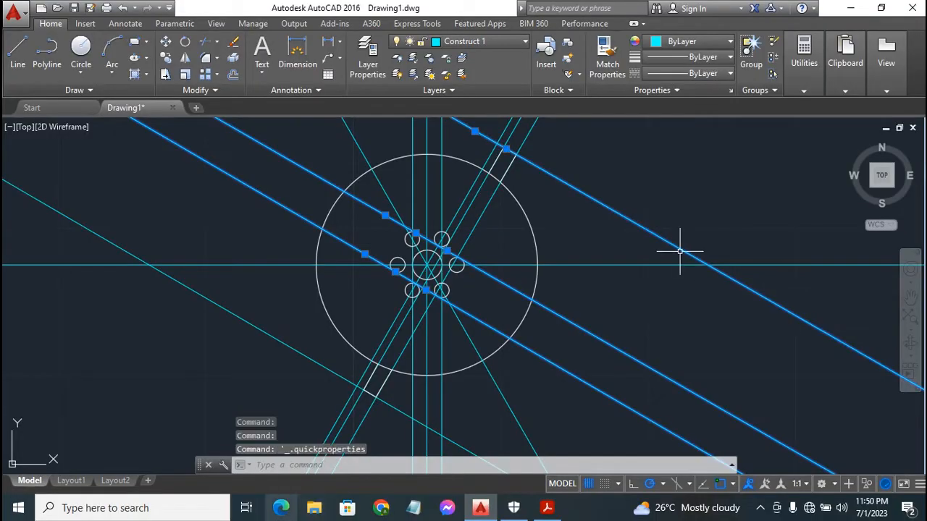
left_click(383, 398)
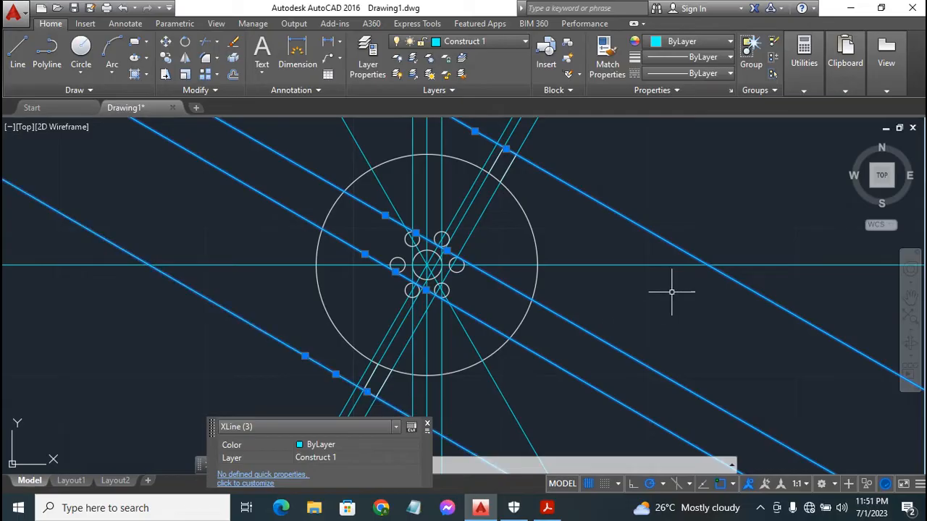
key("Delete")
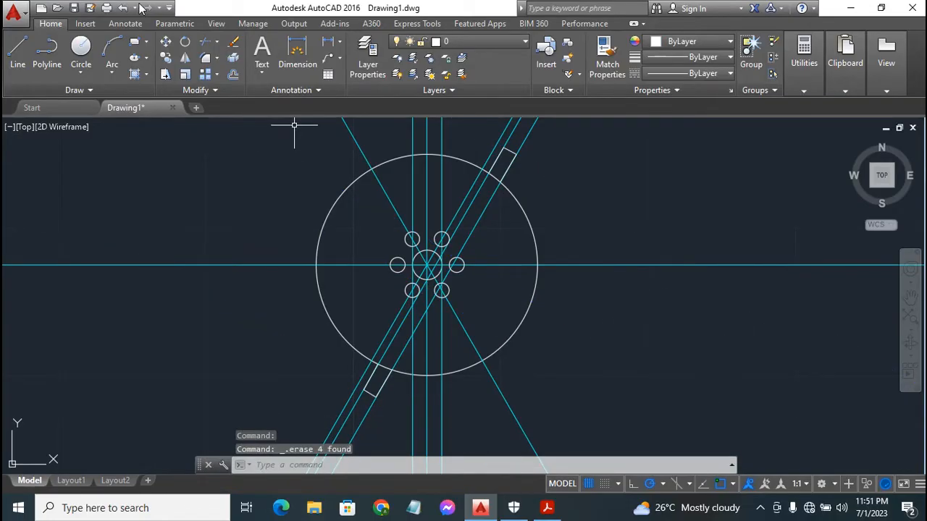
left_click(411, 405)
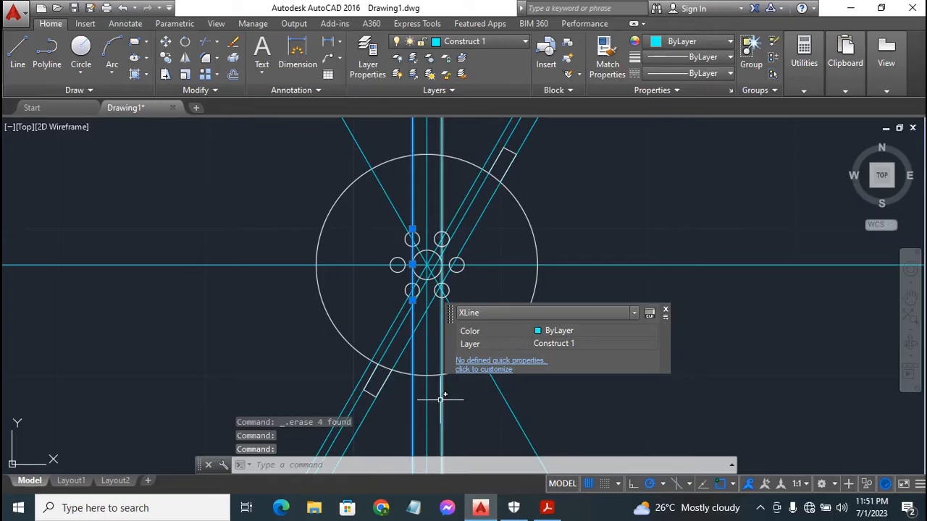
left_click(439, 398)
left_click(815, 120)
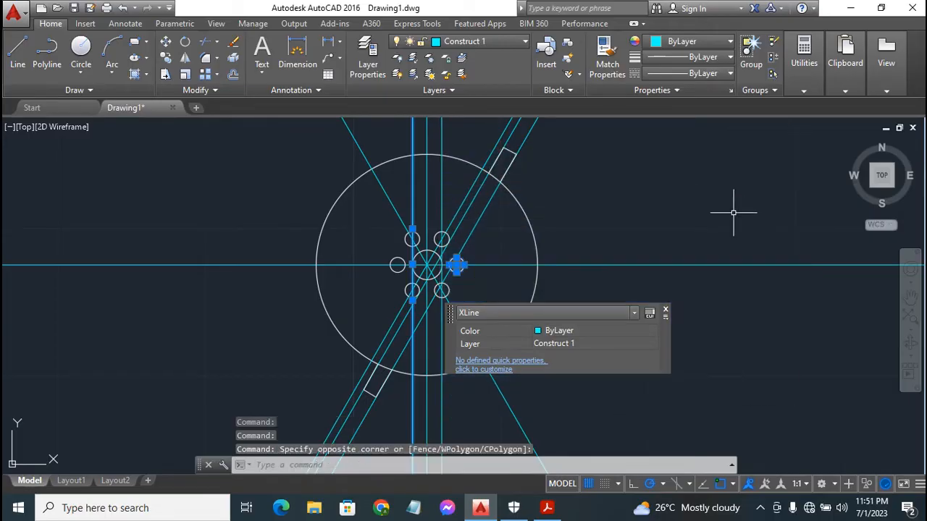
key("Escape")
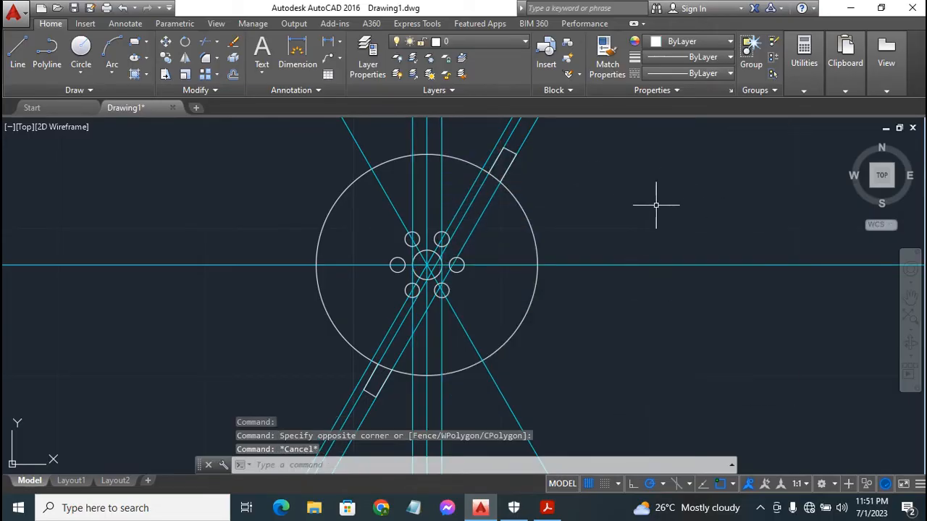
Step: Erase the two vertical construction lines on either side of the vertical centerline
left_click(413, 399)
left_click(443, 406)
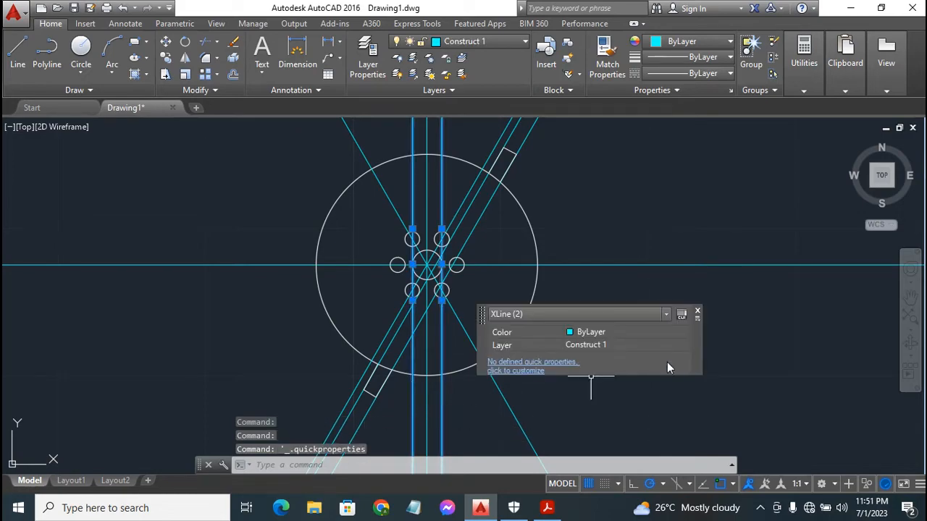
key("Delete")
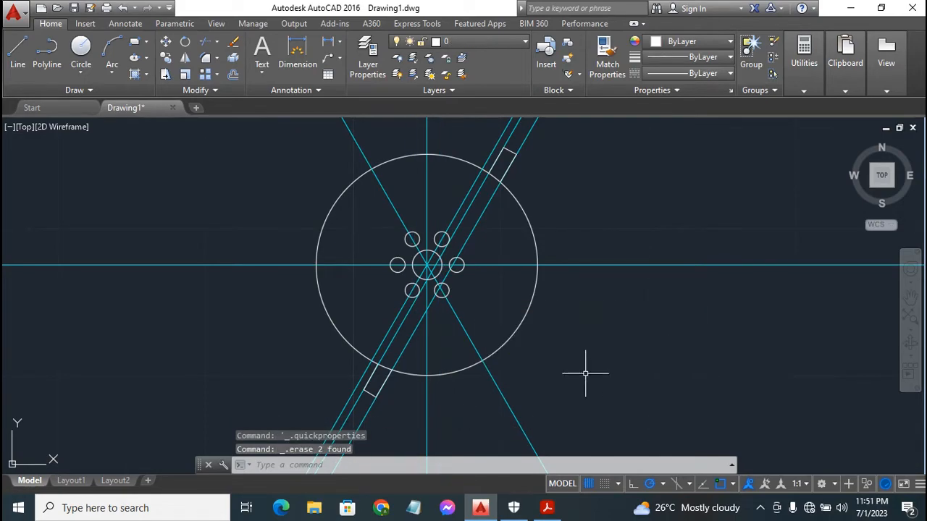
Step: Erase the two steep ascending construction lines along the arm tips' sides, keeping the ascending centerline through the wheel's center
left_click(358, 397)
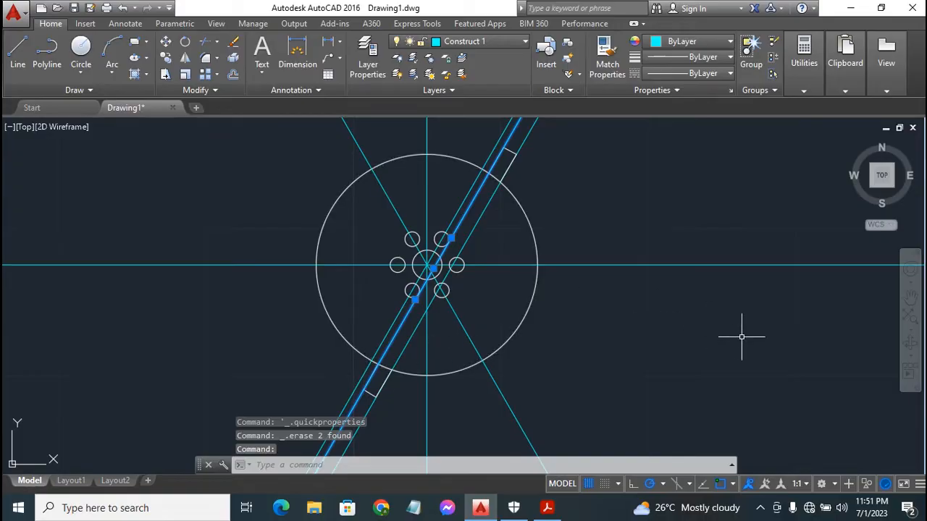
key("Delete")
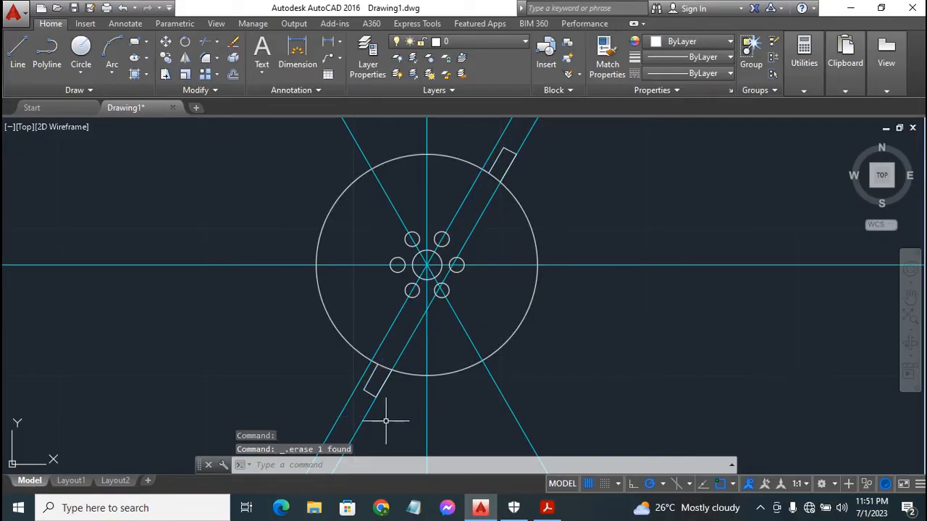
left_click(361, 420)
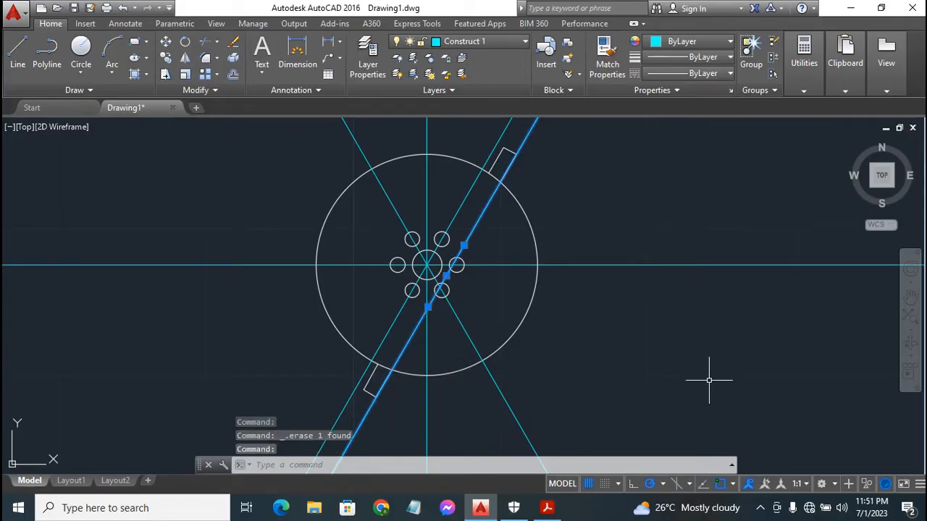
key("Delete")
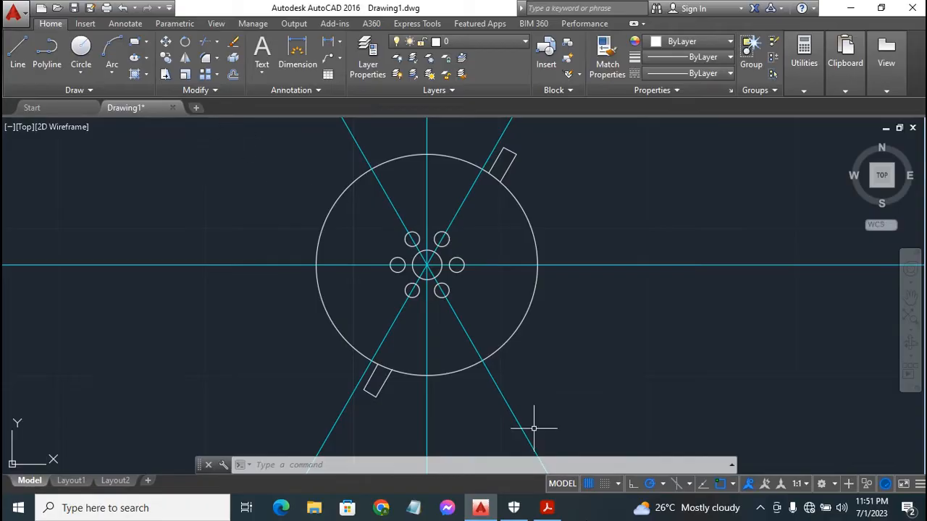
Step: Check the star wheel's dimensions in the Acrobat Reader PDF, return to AutoCAD, and offset the steep descending centerline by 0.5 to both sides
left_click(549, 509)
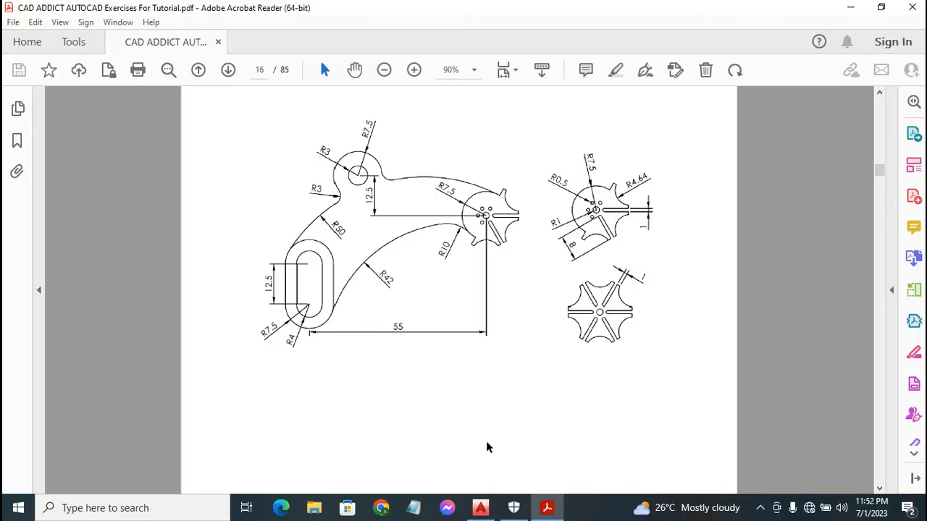
left_click(485, 516)
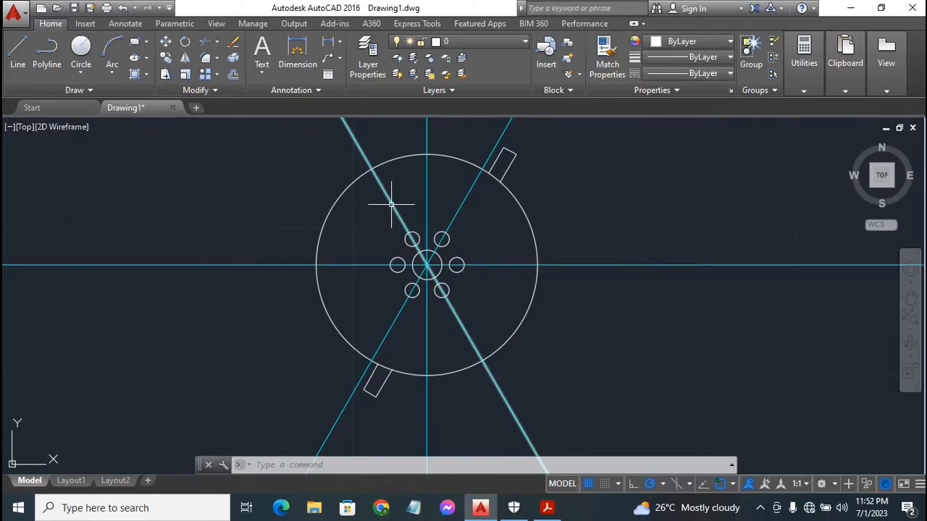
mouse_move(392, 204)
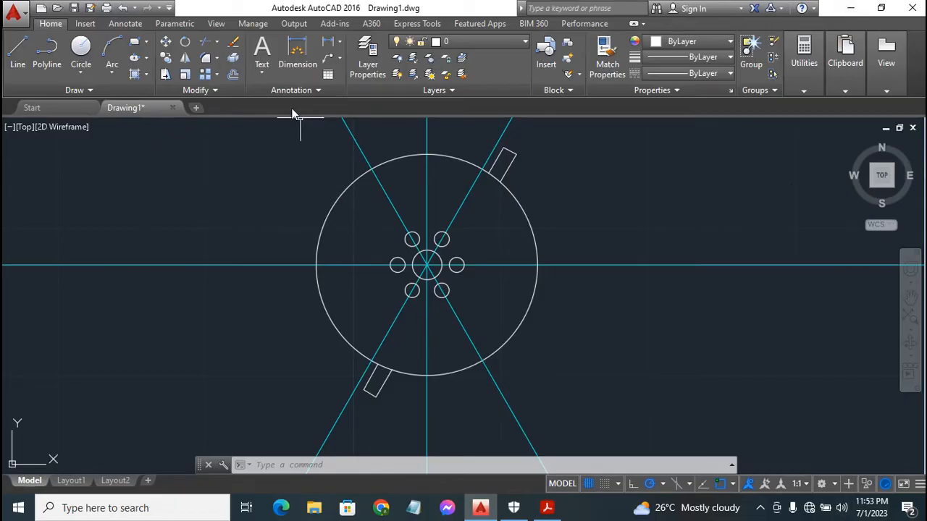
left_click(233, 74)
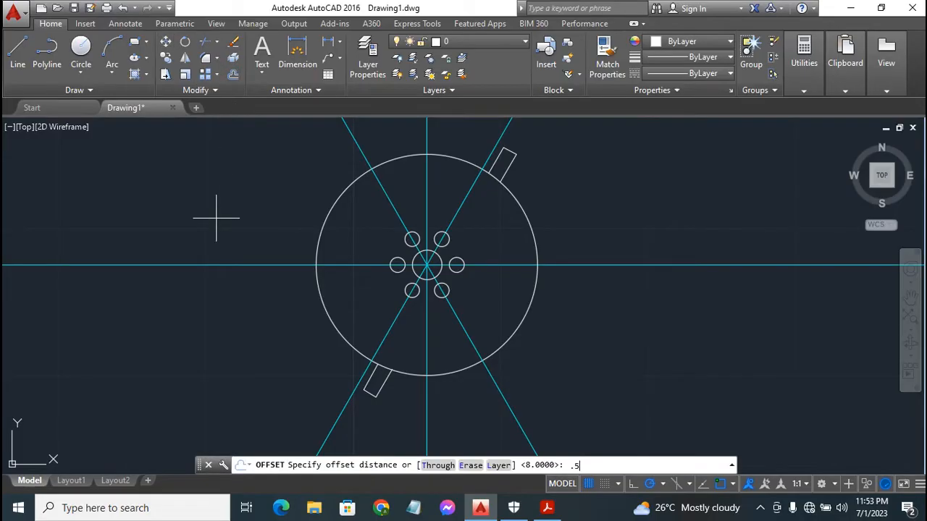
key("Return")
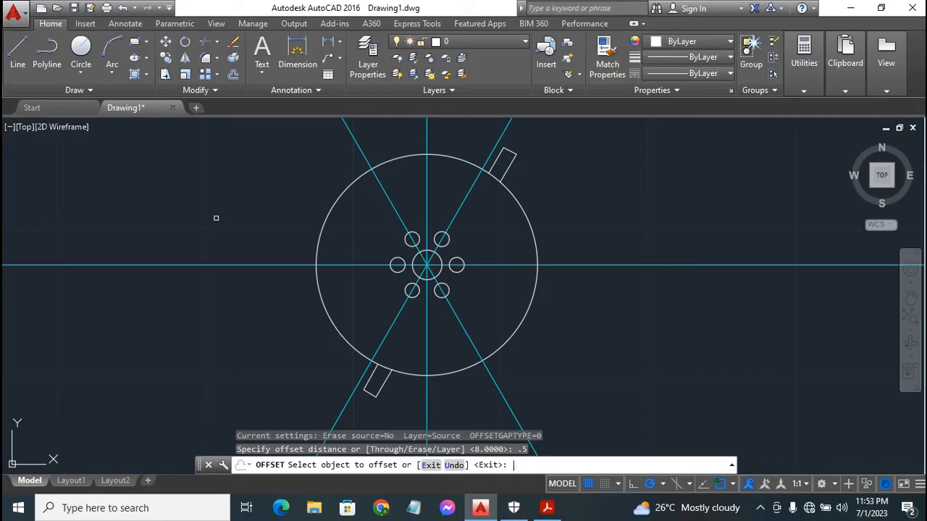
left_click(468, 338)
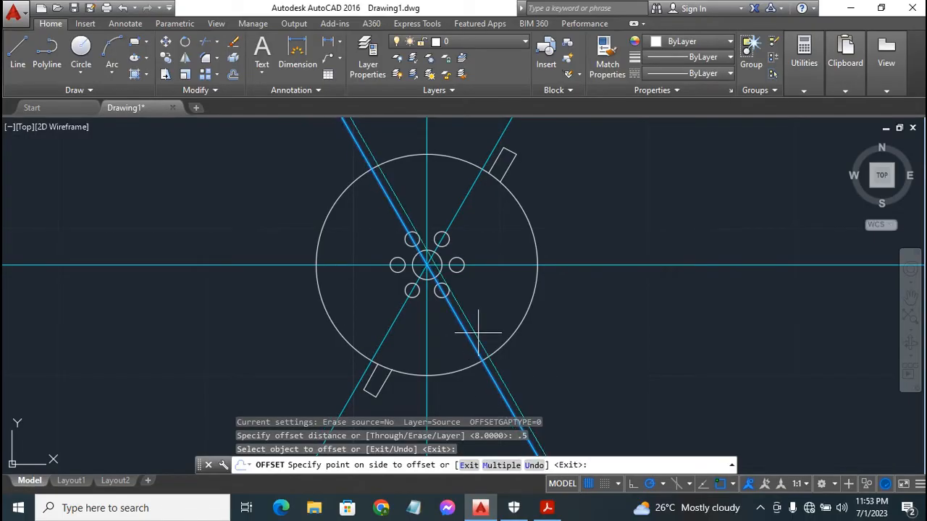
left_click(478, 333)
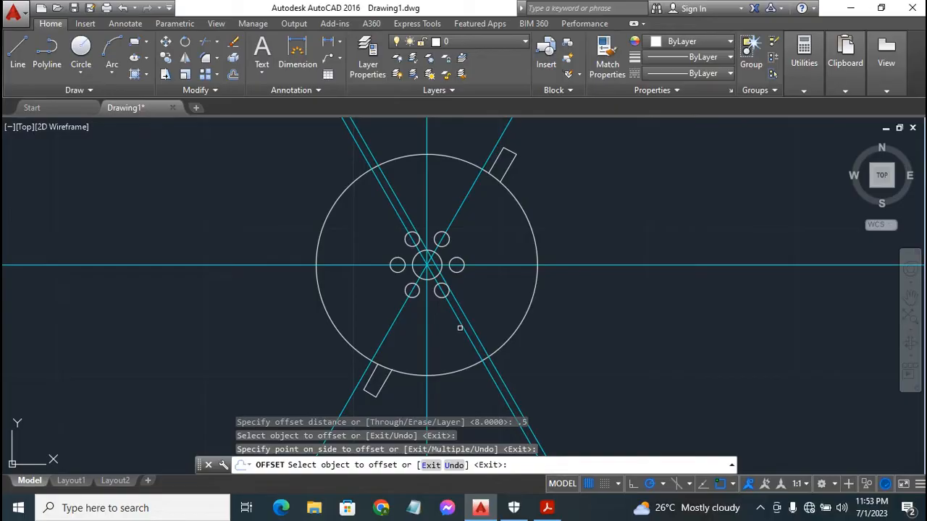
left_click(459, 328)
left_click(449, 337)
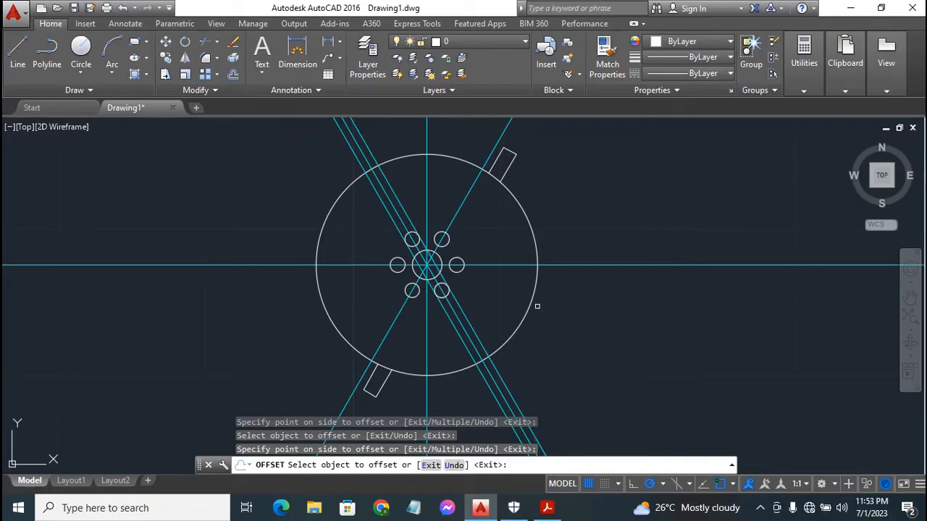
key("Escape")
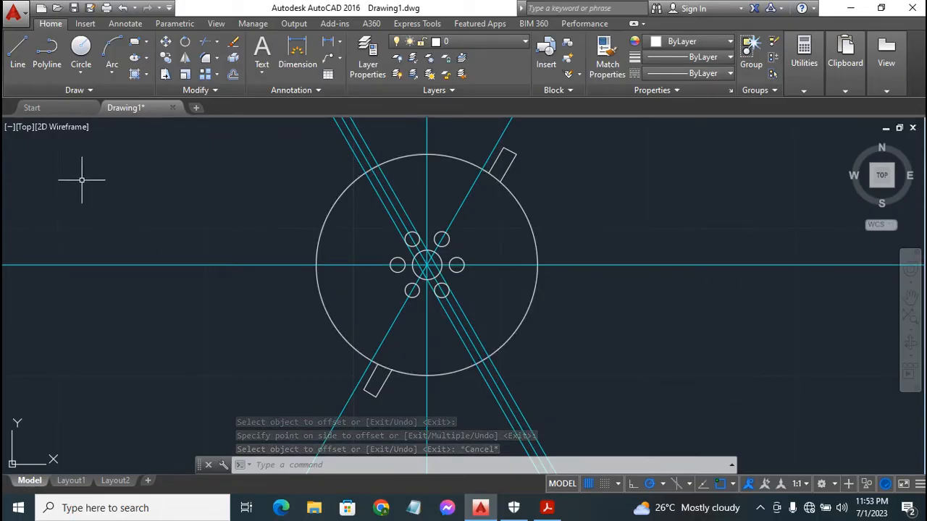
Step: On layer Construct 1, draw an ascending construction line tangent to the lower sides of the lower-left and right small circles
left_click(475, 41)
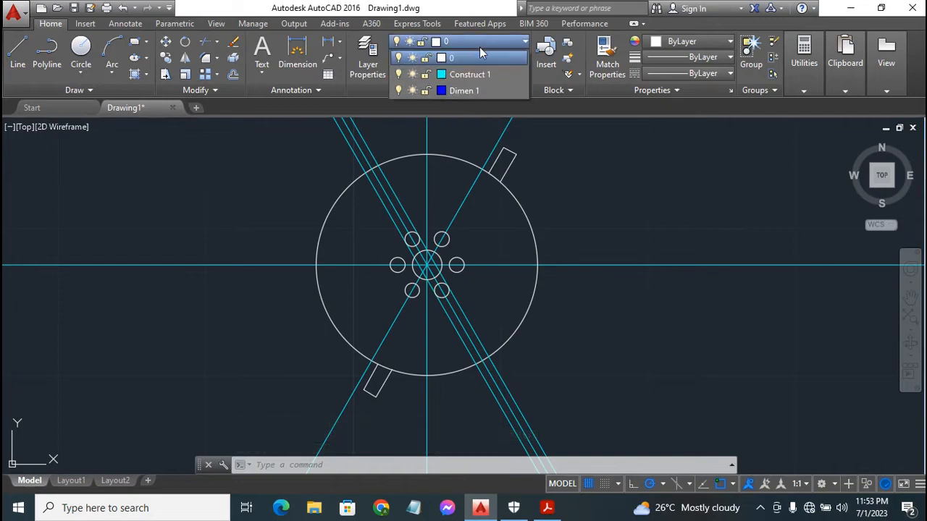
left_click(497, 74)
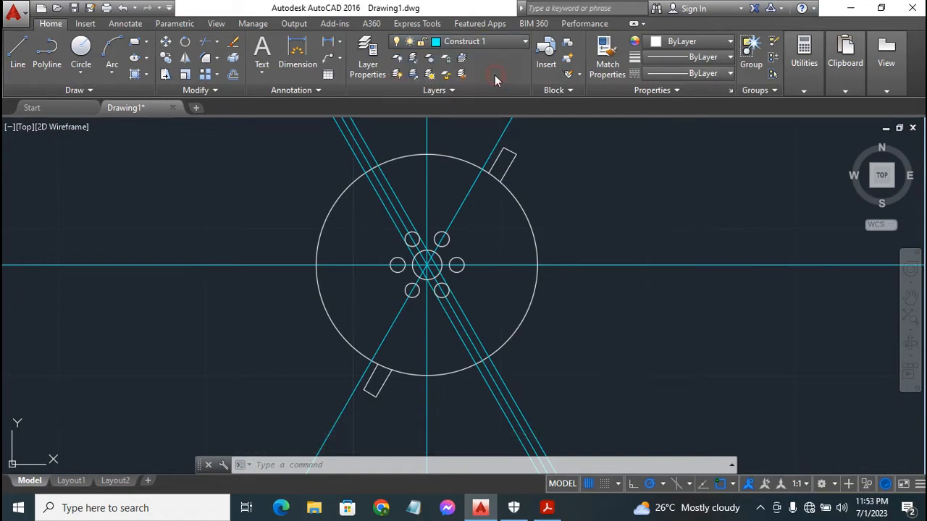
left_click(43, 90)
left_click(47, 107)
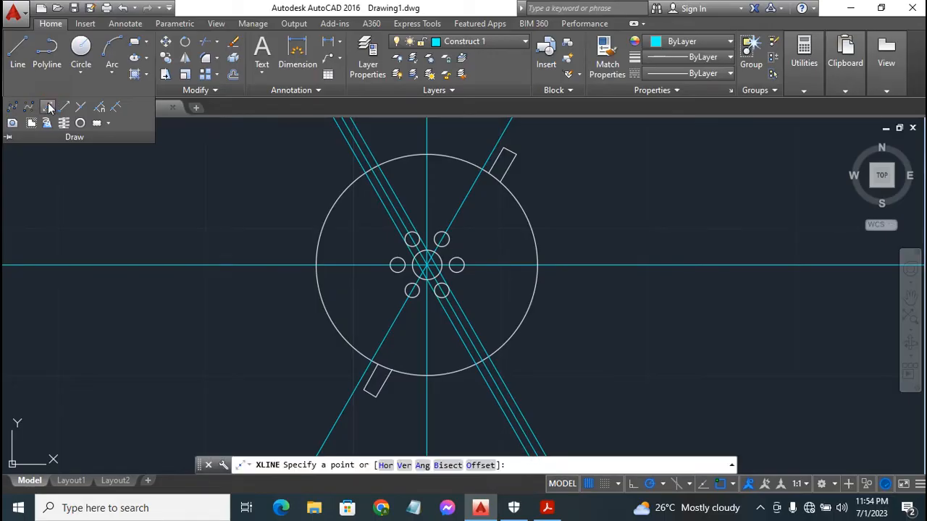
left_click(48, 107)
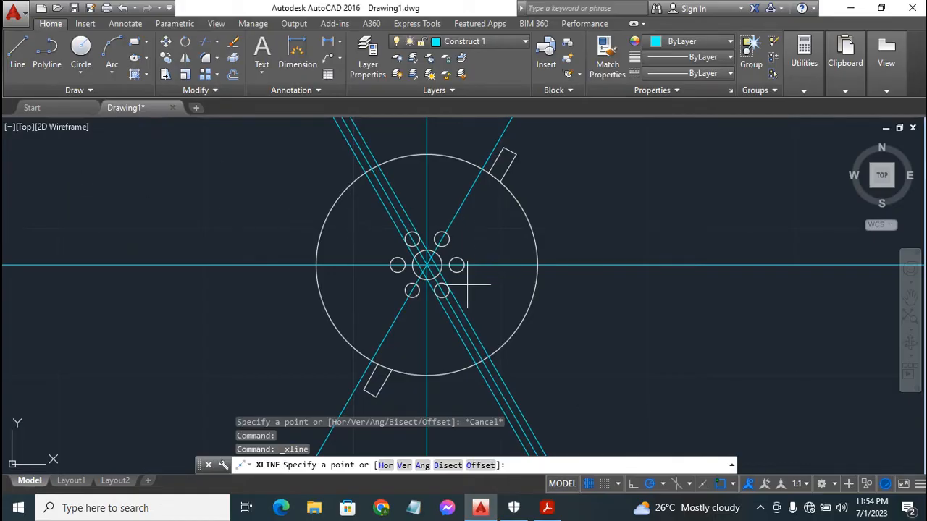
left_click(421, 296)
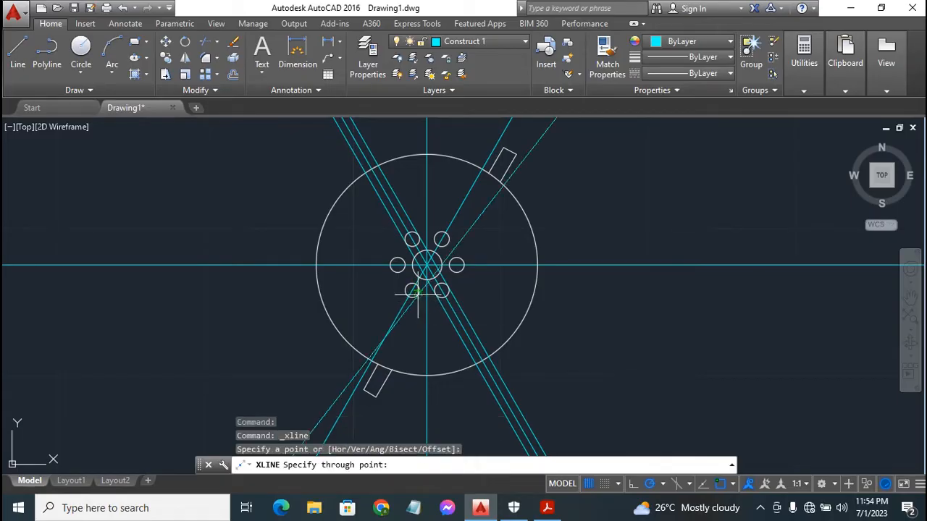
left_click(465, 269)
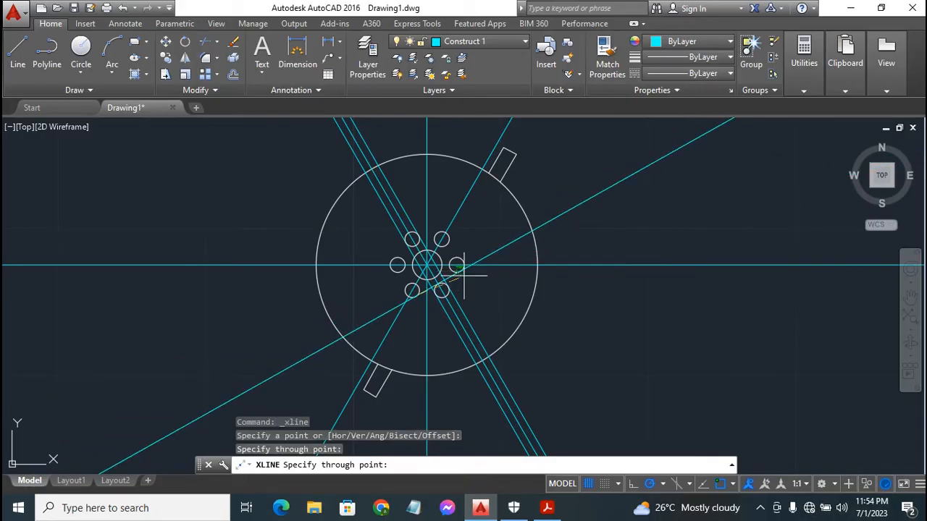
Step: Offset the ascending construction line tangent to the small circles by 8 toward the lower right
key("Escape")
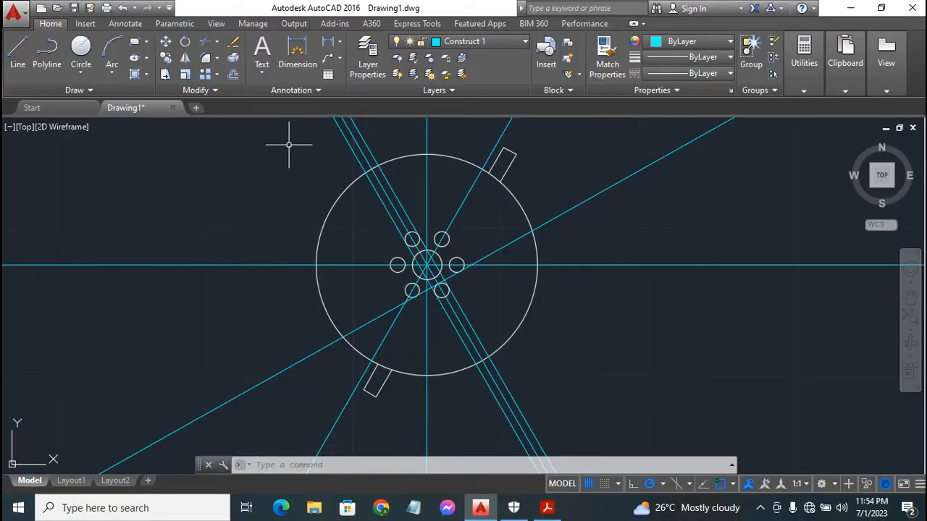
left_click(232, 75)
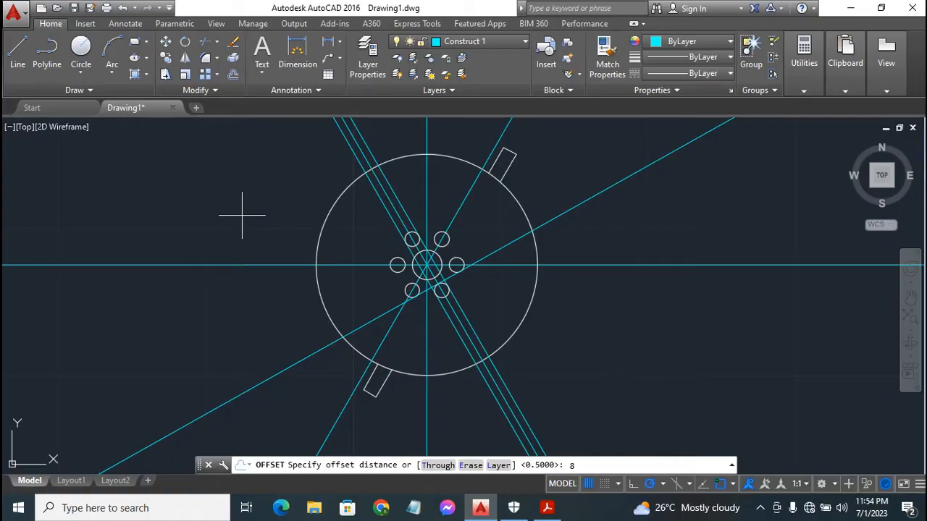
key("Return")
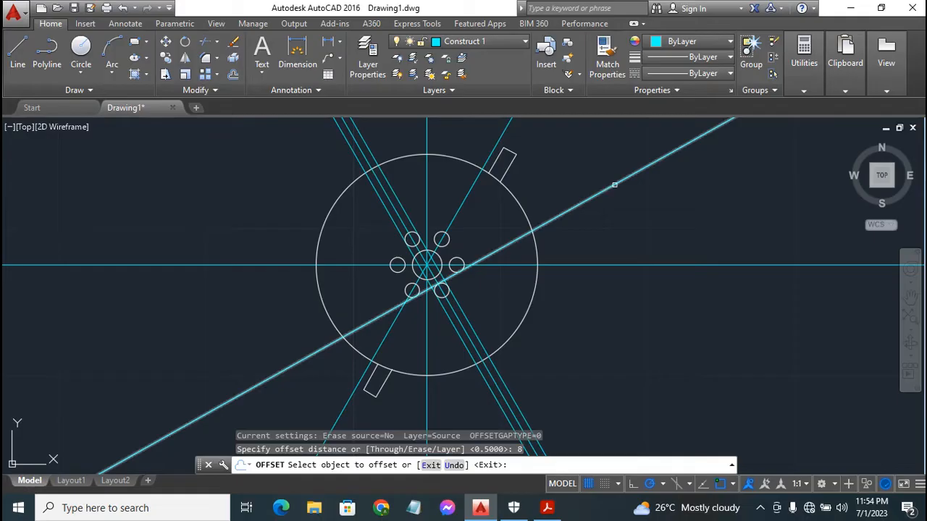
left_click(614, 185)
left_click(704, 346)
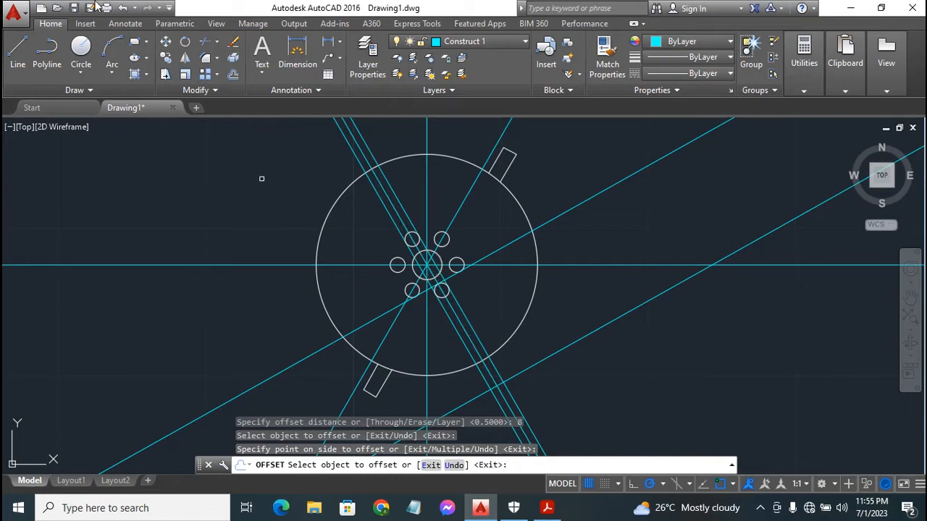
Step: Turn off the Endpoint object snap and try to start a line near the lower-right small circle
left_click(18, 50)
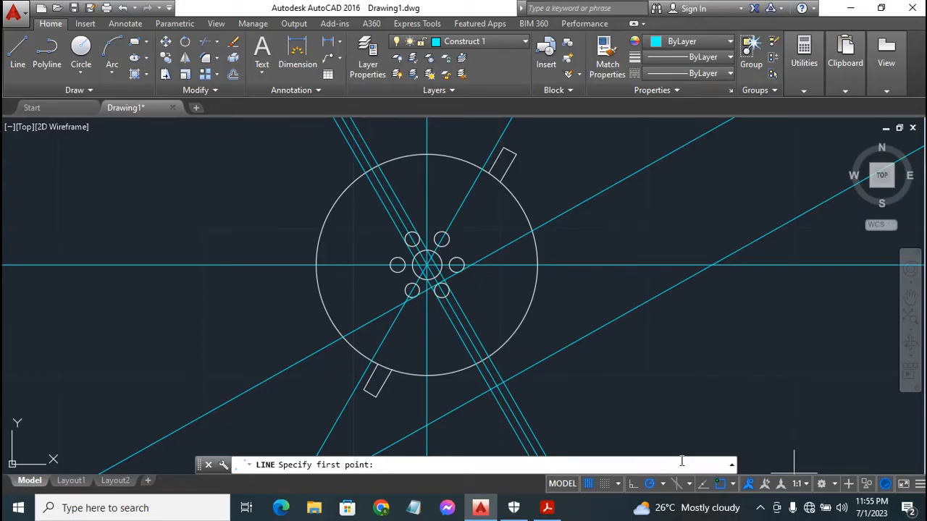
left_click(733, 483)
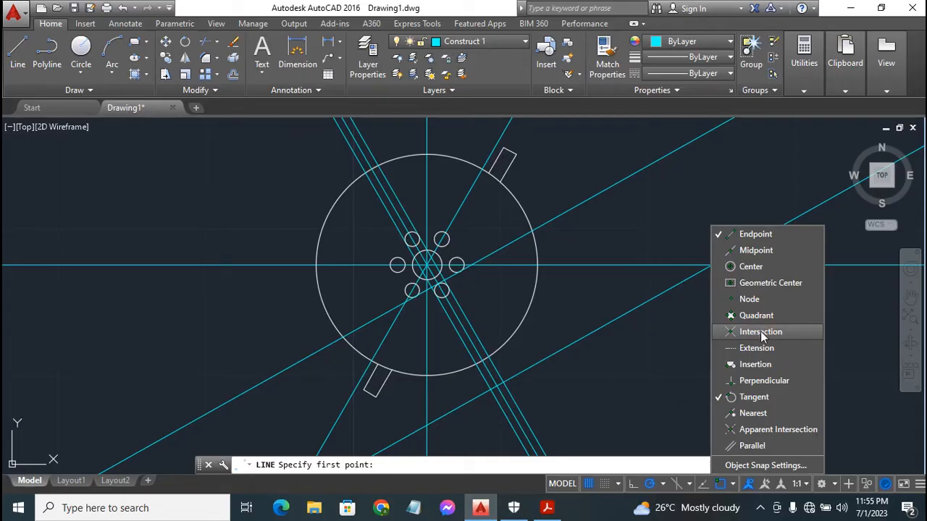
left_click(756, 234)
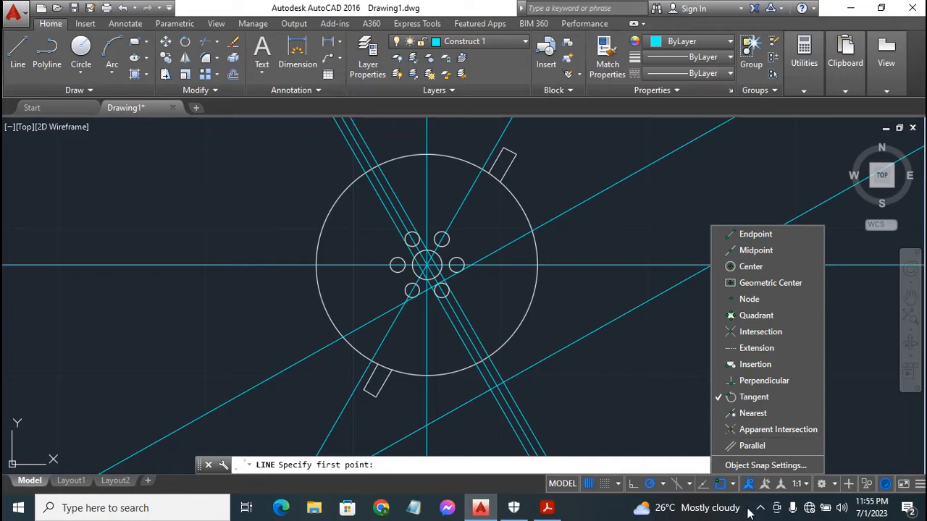
left_click(734, 484)
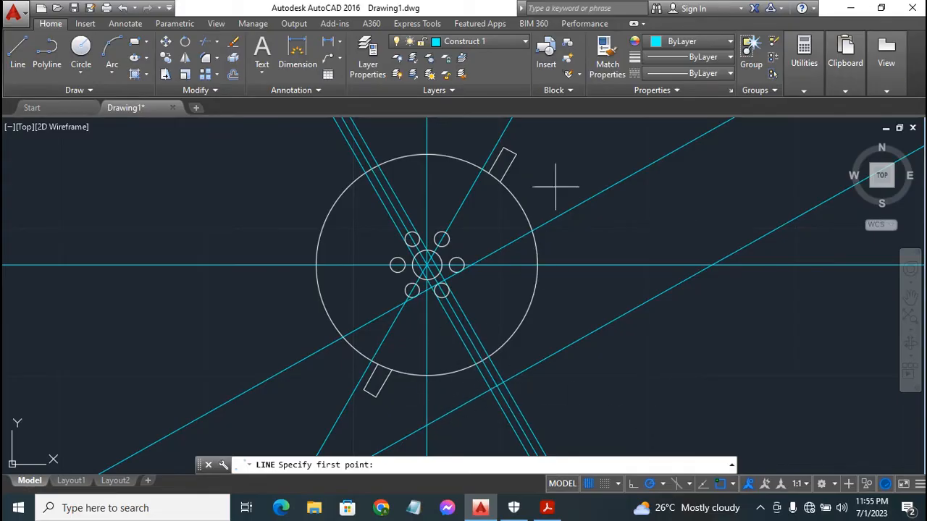
left_click(433, 290)
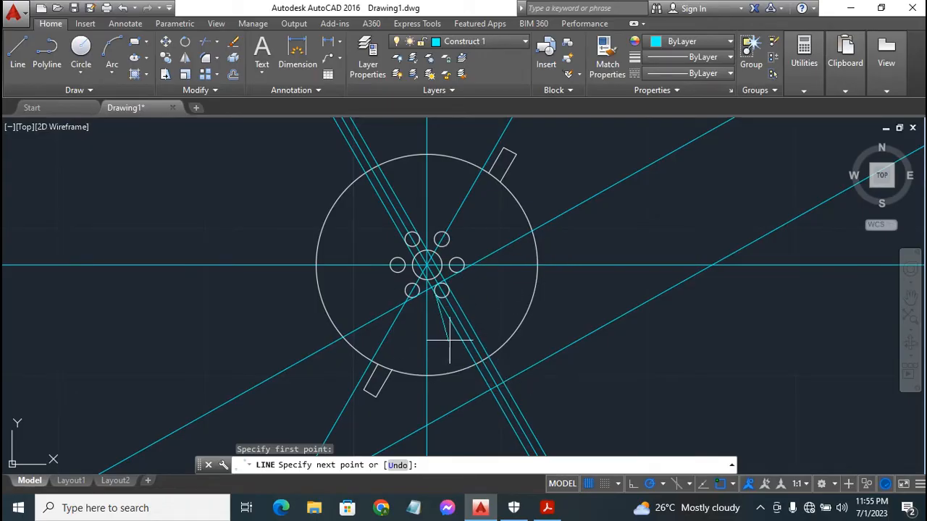
key("Escape")
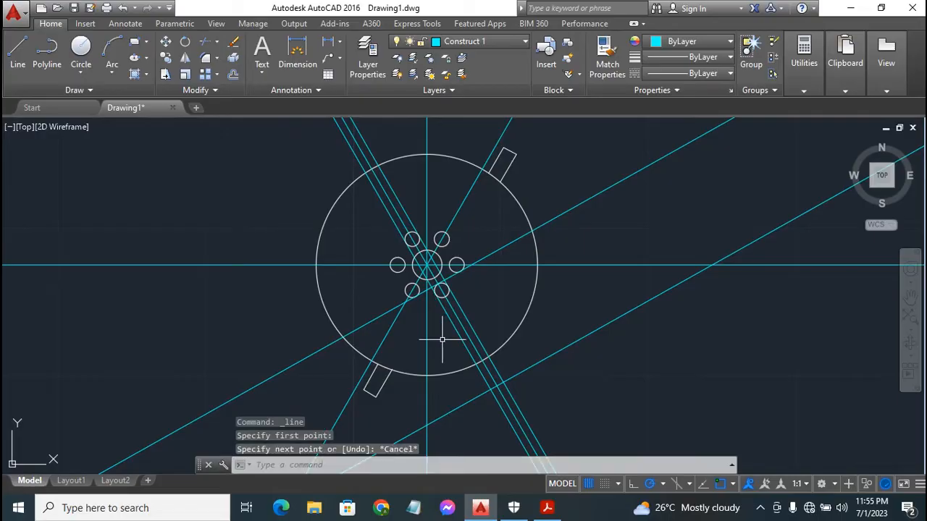
Step: On layer 0, draw the lower-right arm's first side from the small circle along the lower-left parallel construction line to the offset ascending line
left_click(475, 41)
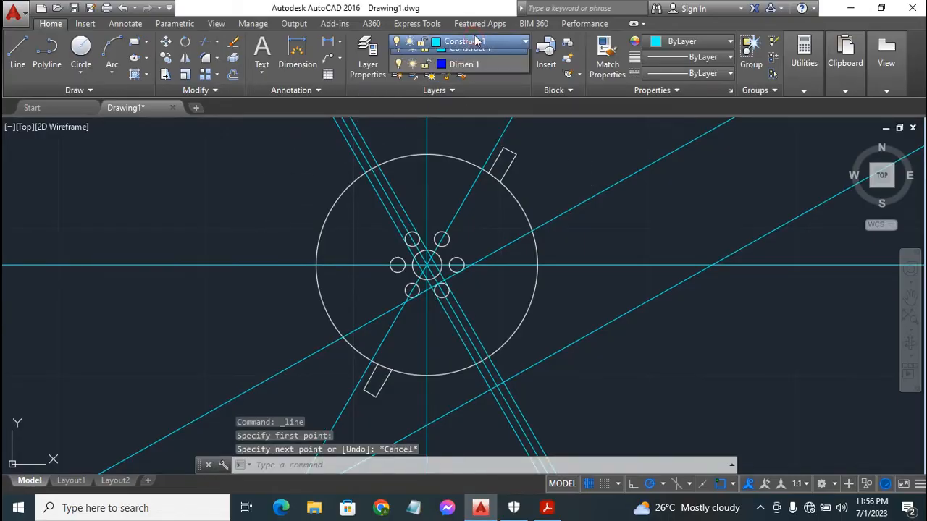
left_click(466, 51)
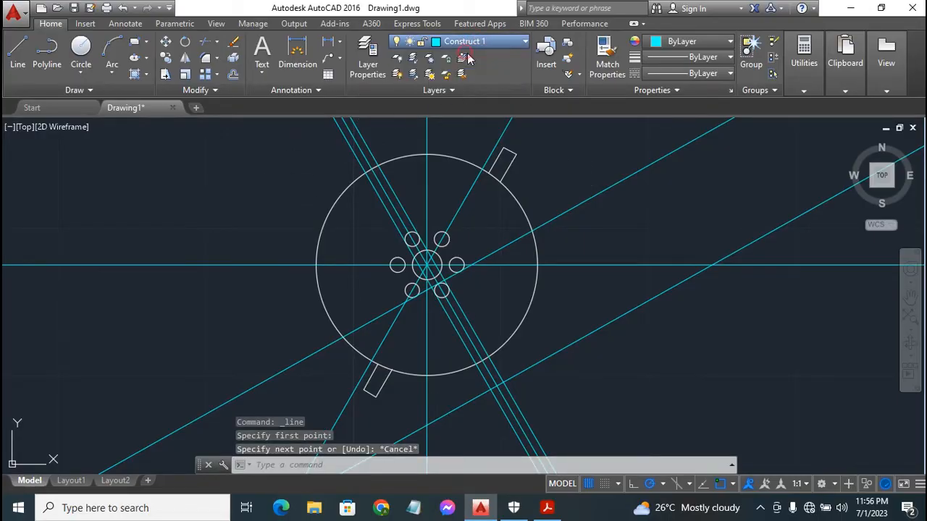
left_click(18, 54)
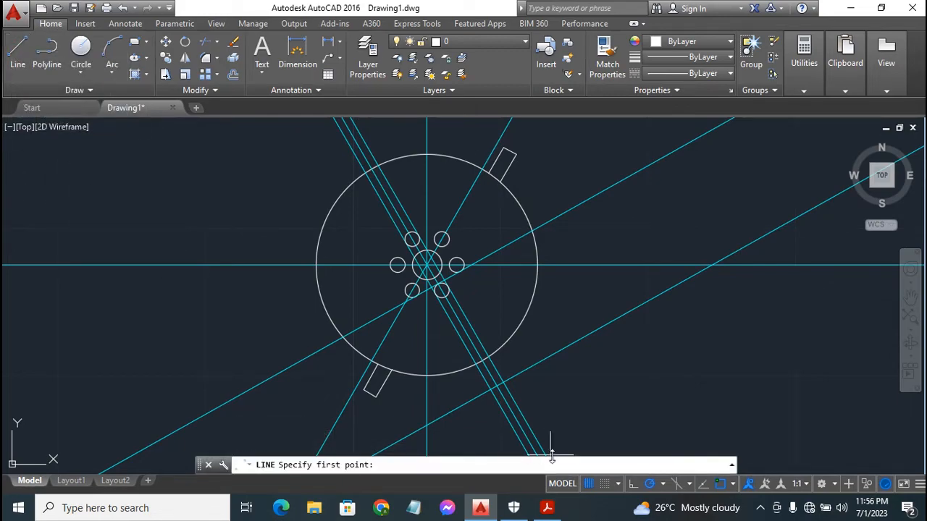
left_click(436, 293)
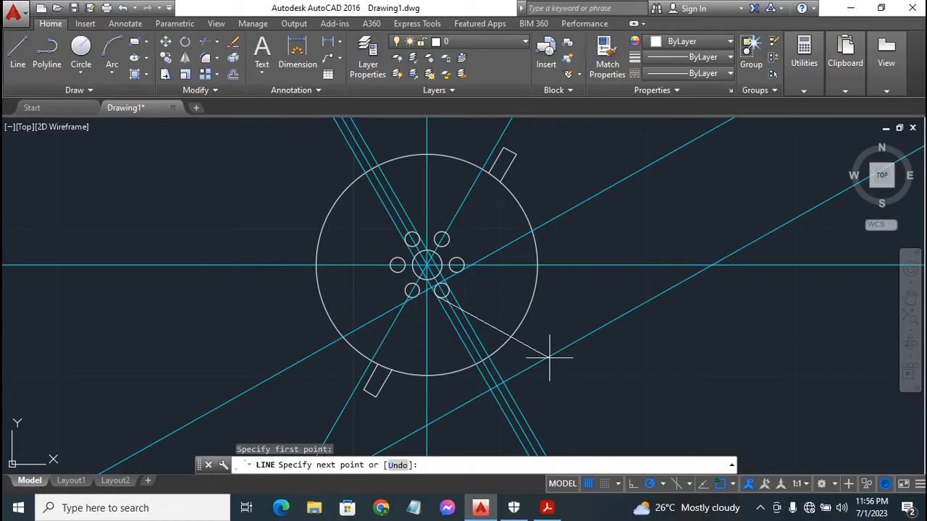
left_click(733, 484)
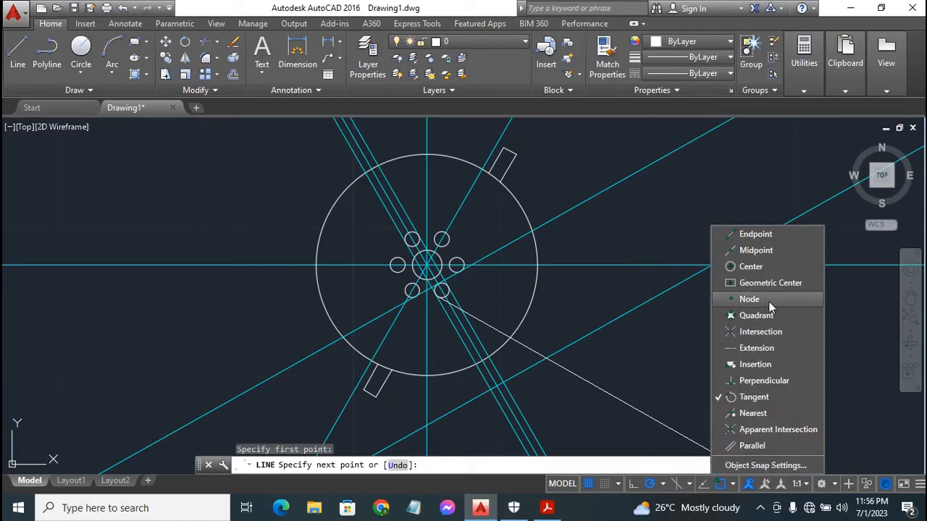
left_click(731, 487)
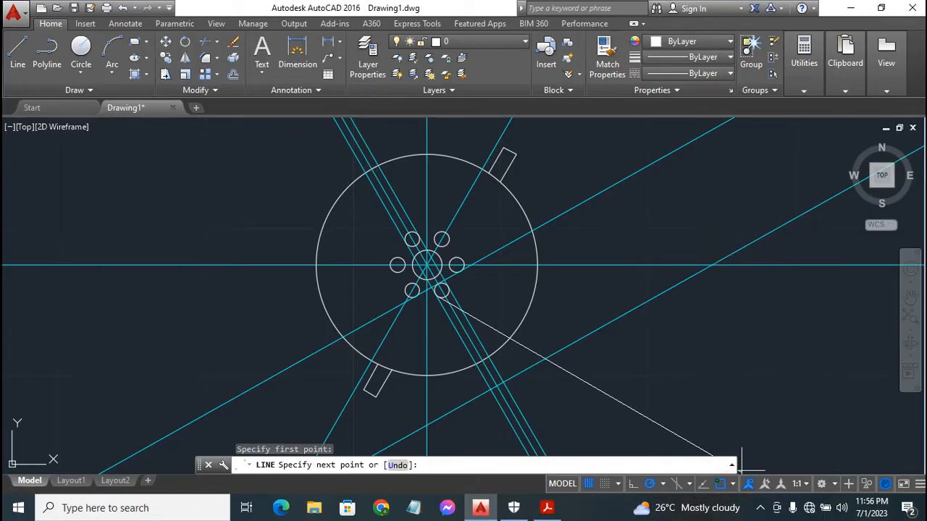
left_click(490, 391)
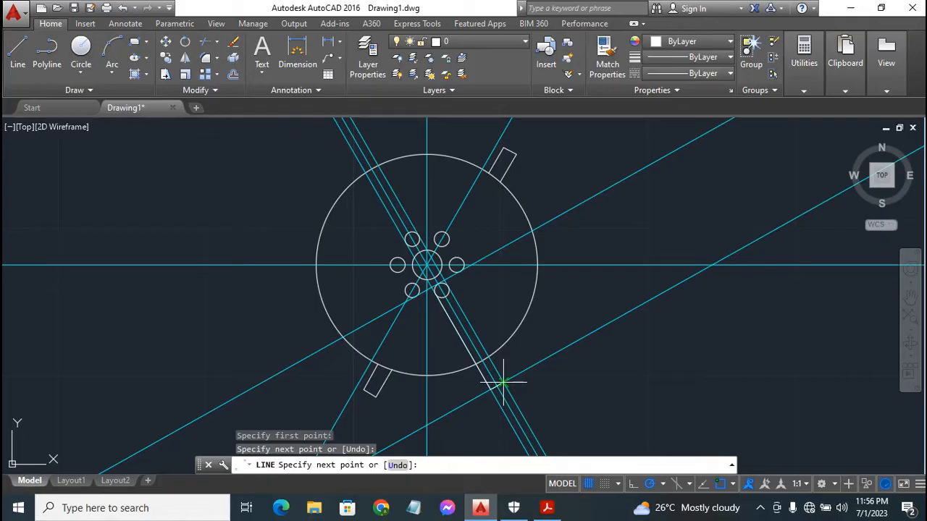
Step: Finish the outline of the lower-right arm by drawing its outer end and second long side through the construction-line intersections
left_click(502, 381)
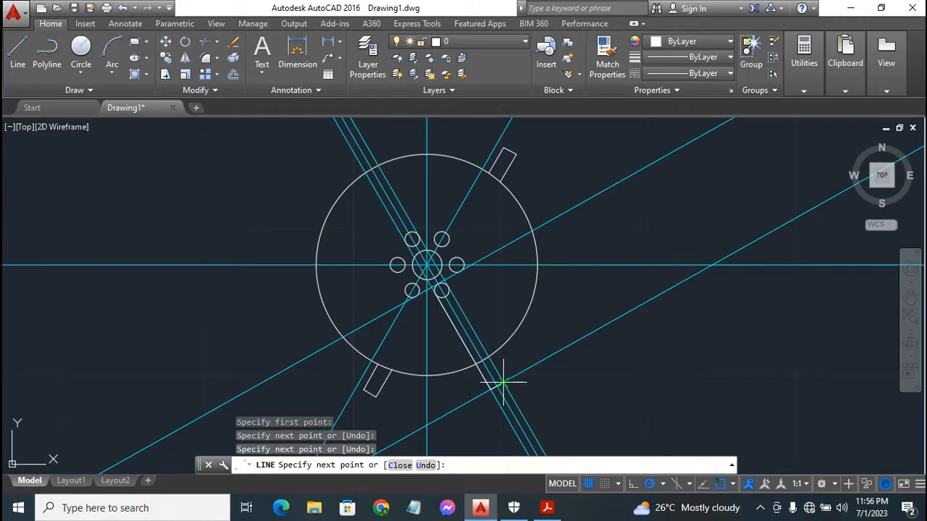
left_click(447, 288)
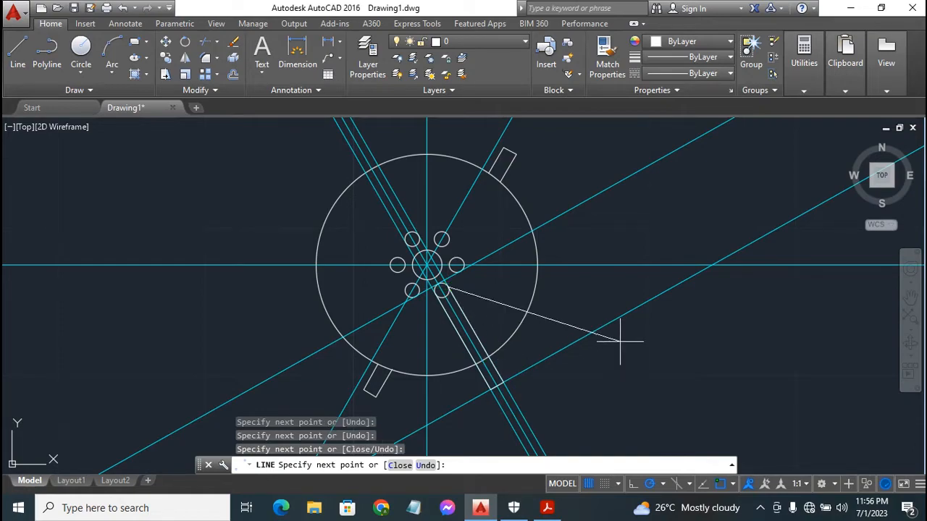
key("Escape")
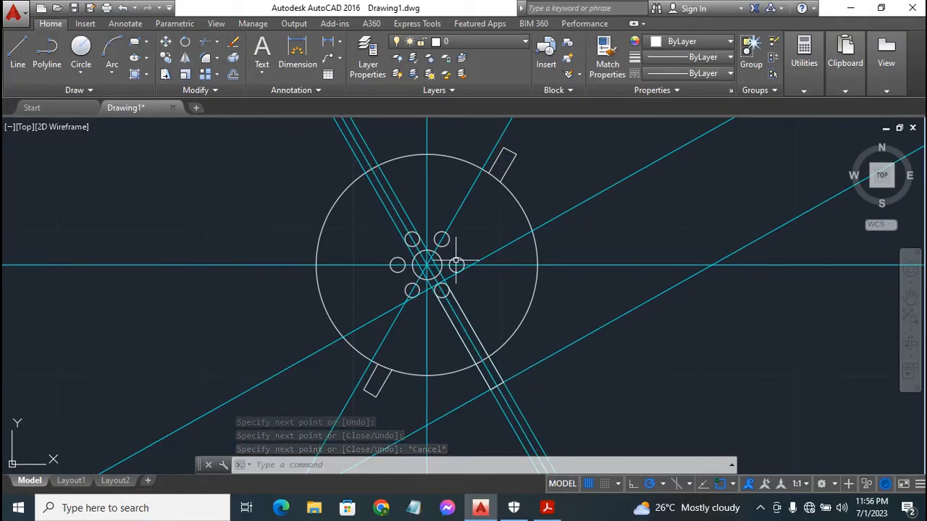
Step: Delete the four offset construction lines around the lower-right arm, keeping the centre lines through the disc
left_click(590, 198)
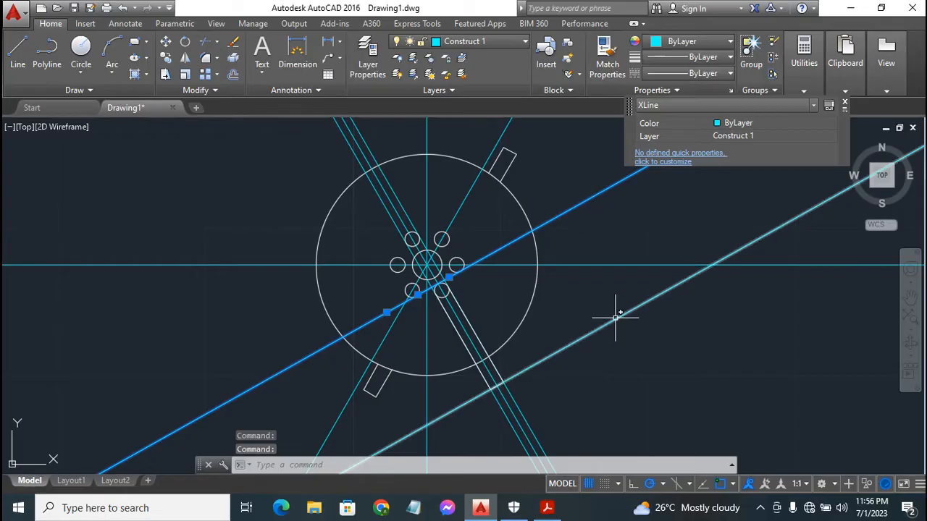
mouse_move(616, 316)
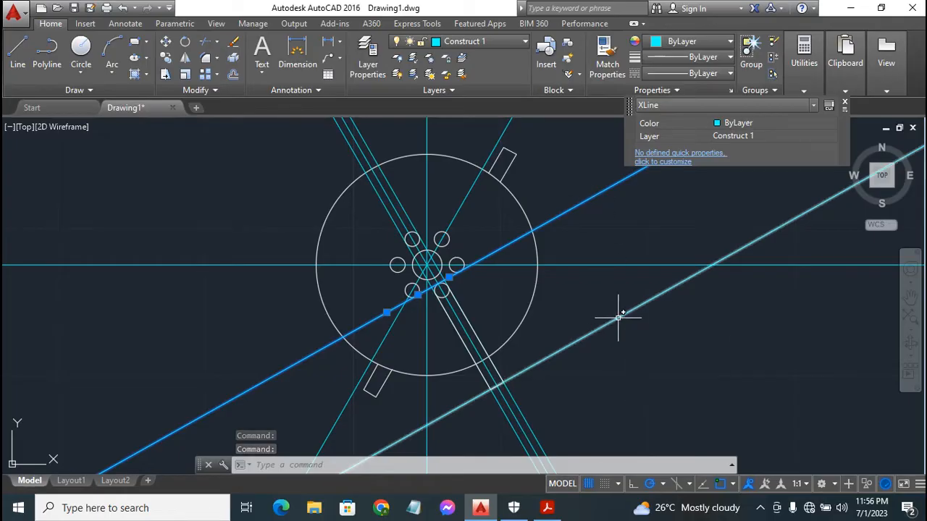
left_click(618, 317)
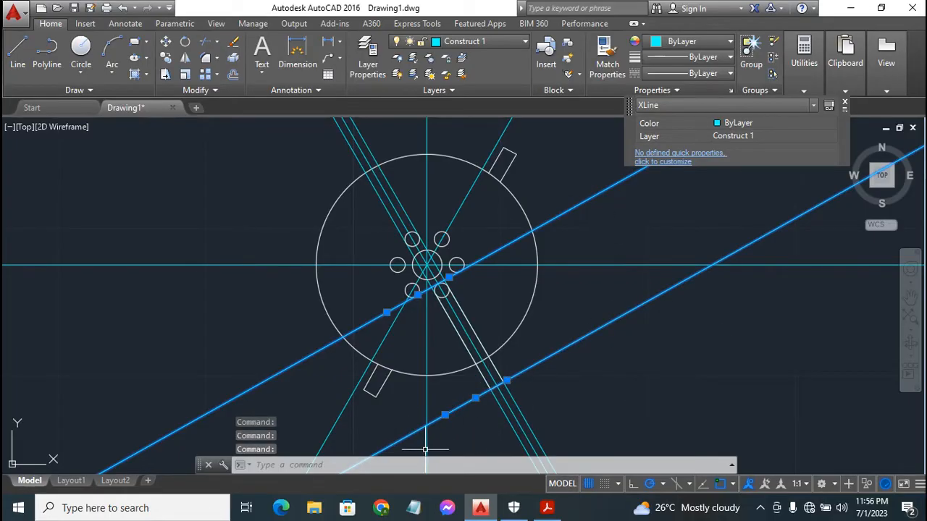
left_click(507, 412)
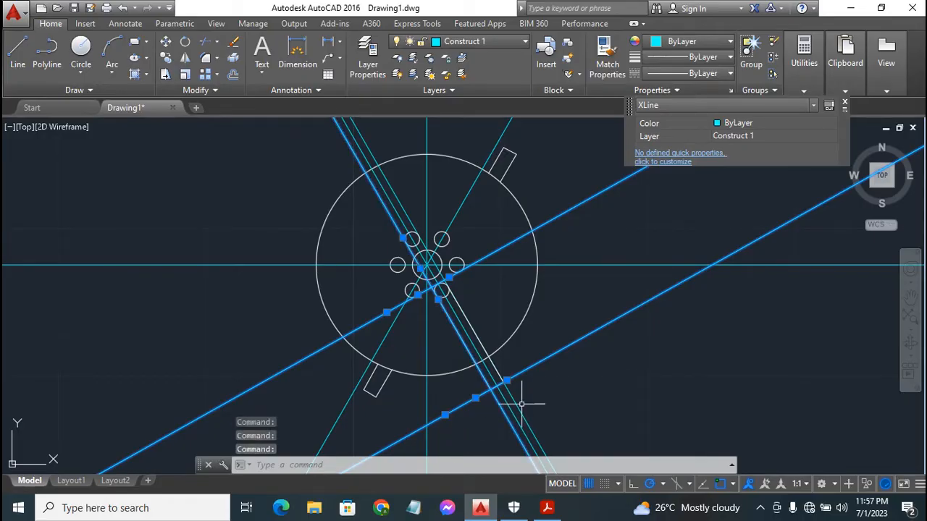
left_click(522, 404)
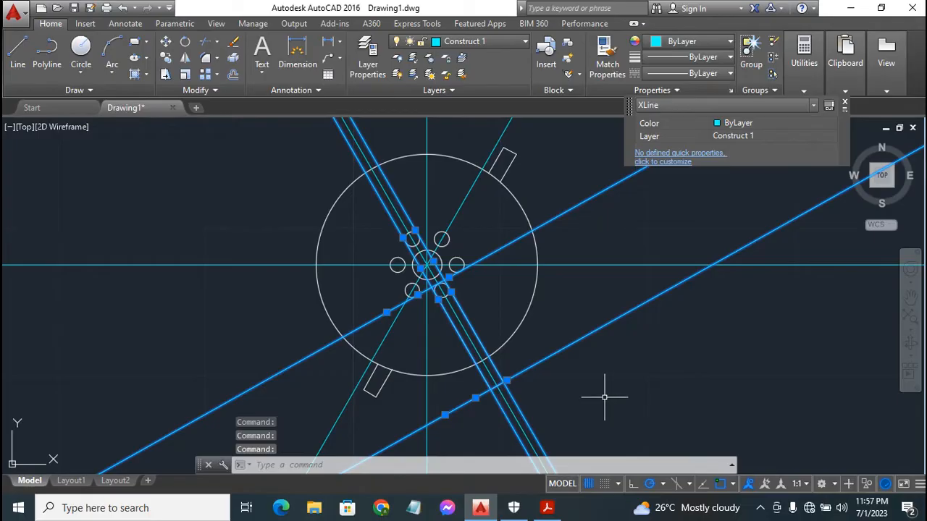
key("Delete")
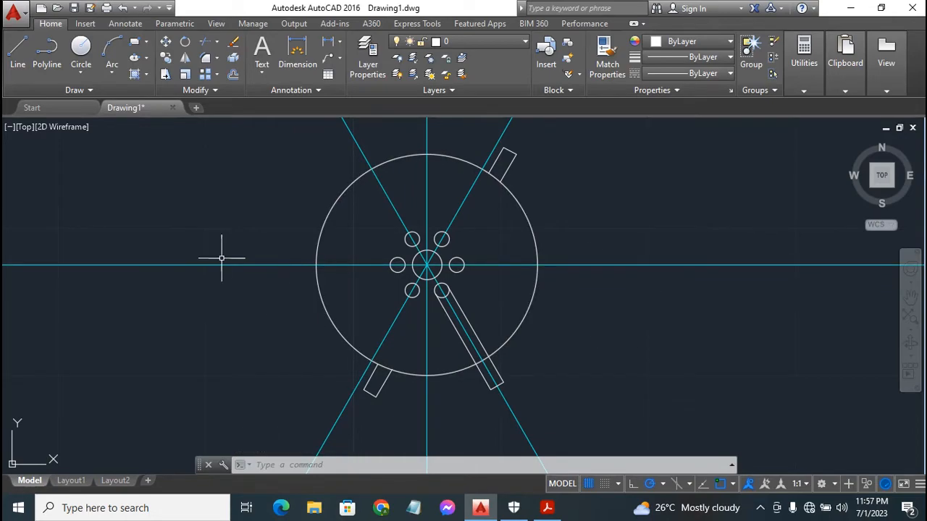
Step: Offset the horizontal centre construction line by 0.5 both above and below
left_click(232, 74)
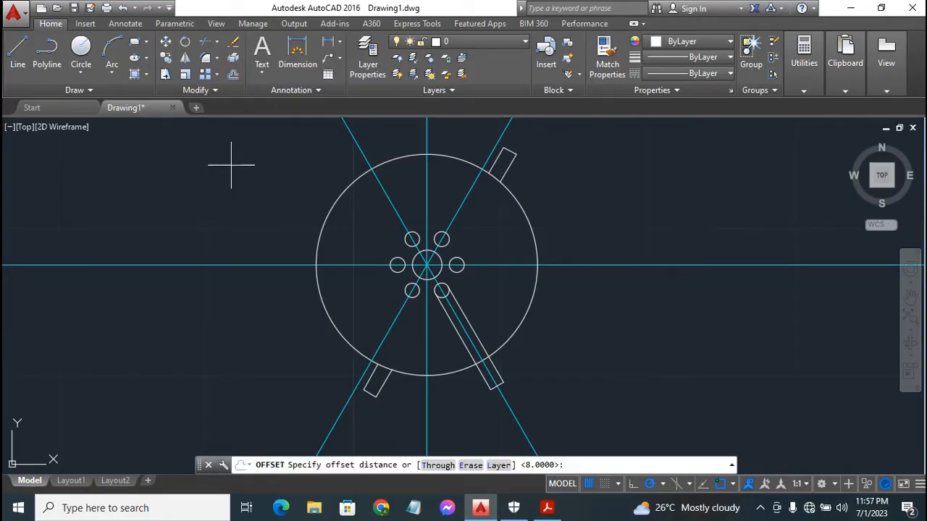
key("Return")
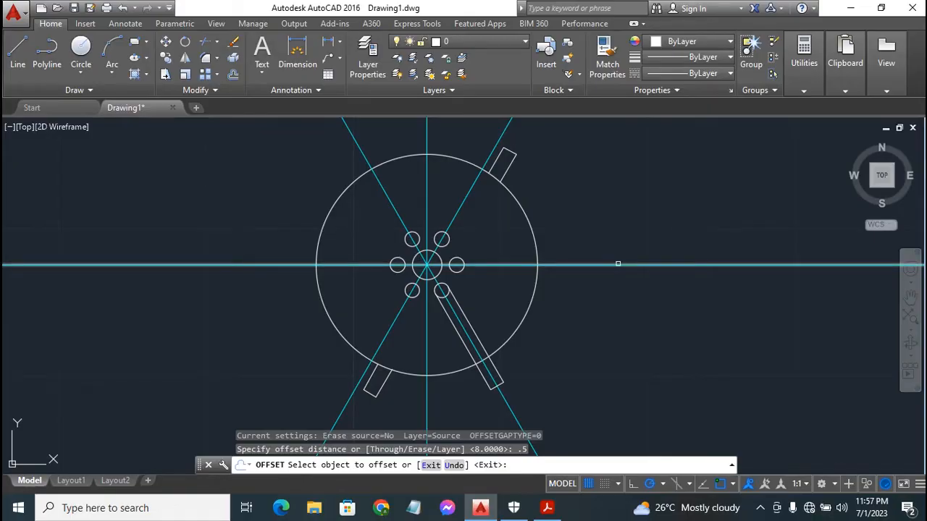
left_click(617, 263)
left_click(627, 216)
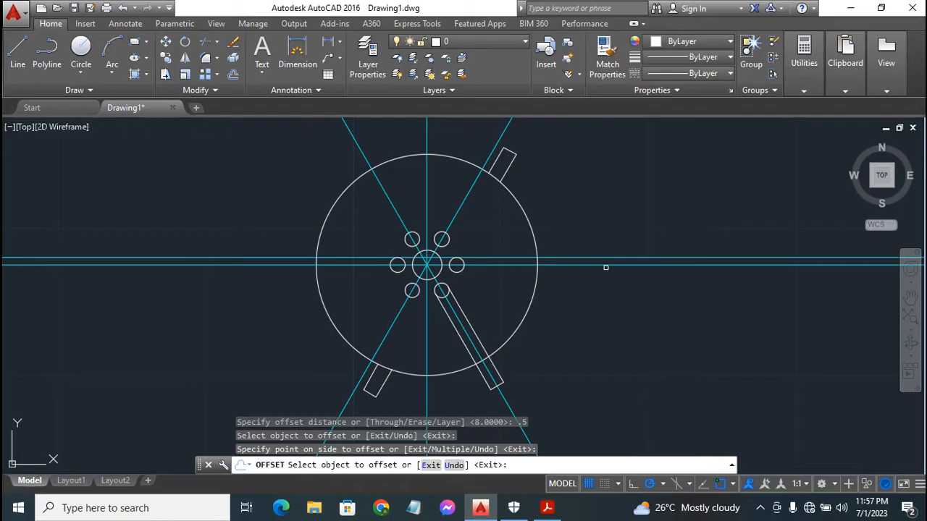
left_click(606, 265)
left_click(605, 272)
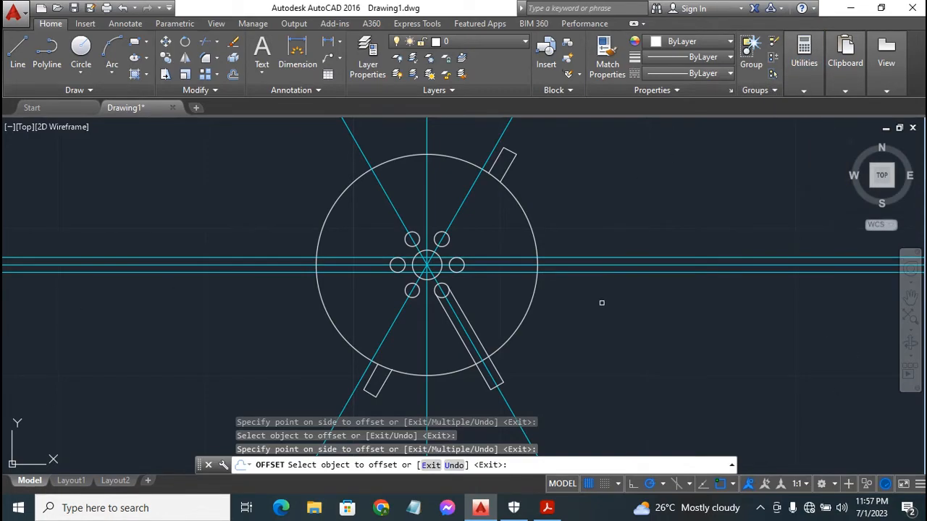
key("Escape")
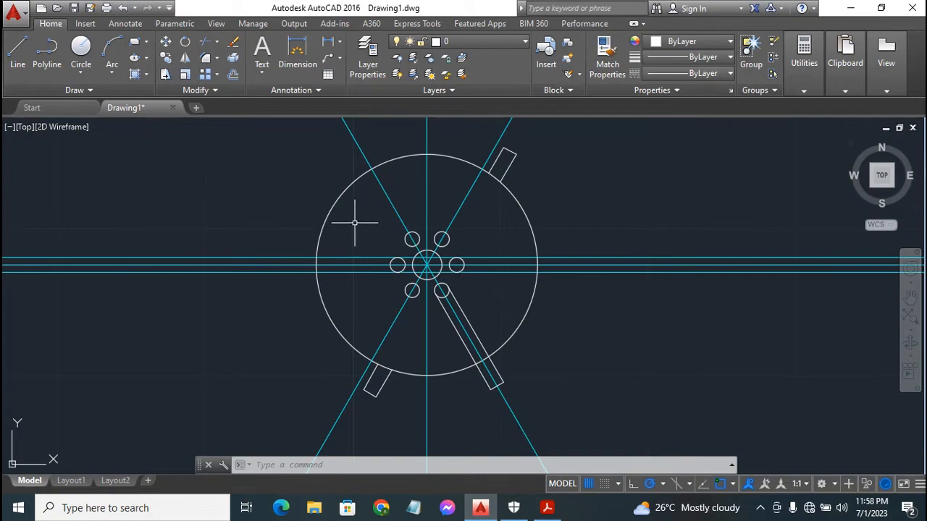
Step: Make Construct 1 the current layer and turn off the Intersection object snap for a new construction line
left_click(476, 43)
left_click(493, 77)
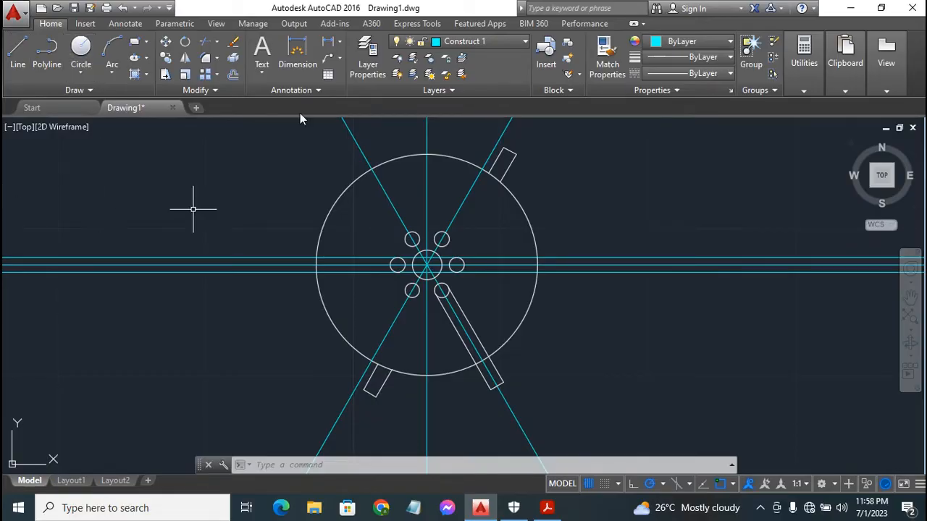
left_click(64, 90)
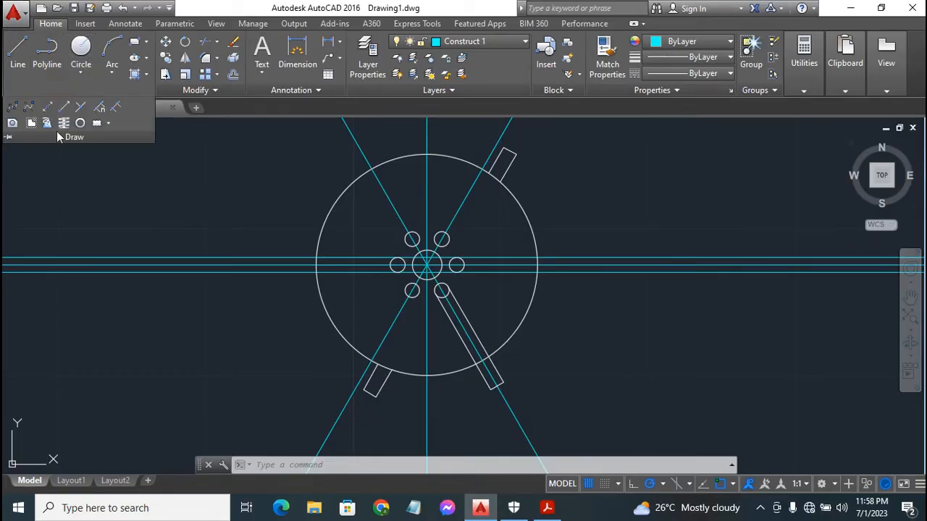
left_click(47, 109)
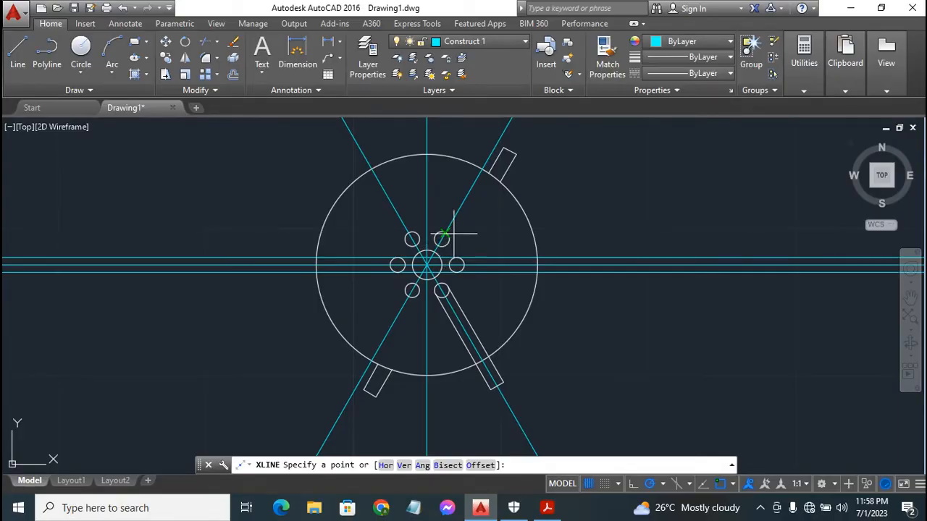
left_click(733, 484)
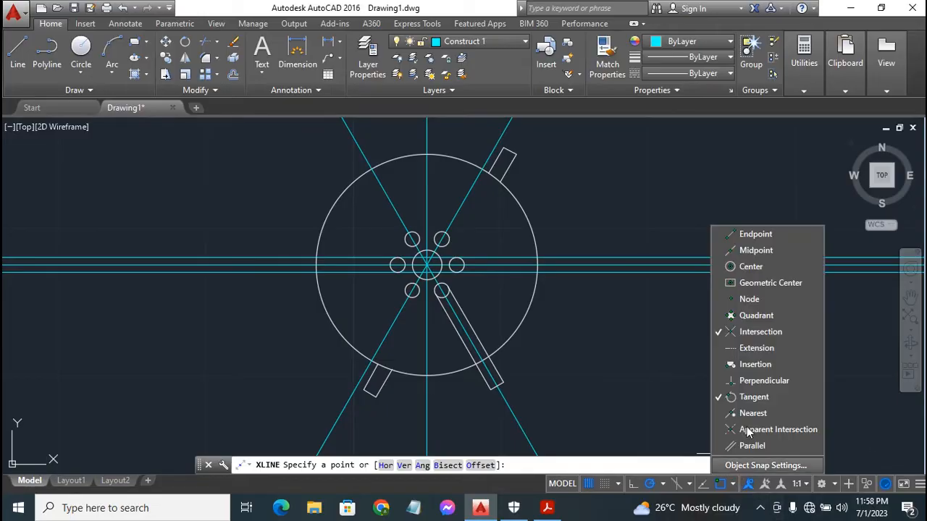
left_click(761, 332)
left_click(734, 485)
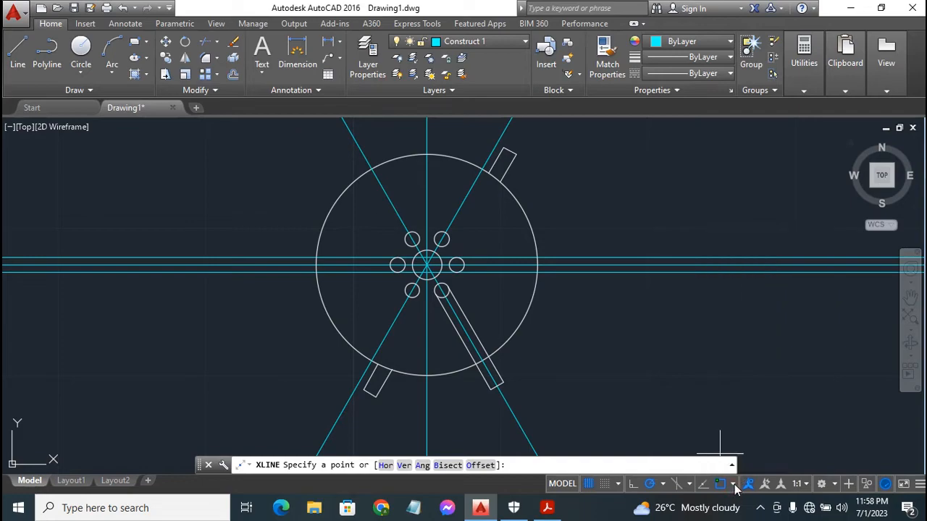
Step: Try a vertical construction line through the outer edges of the upper-right and lower-right small circles, and delete it
left_click(449, 242)
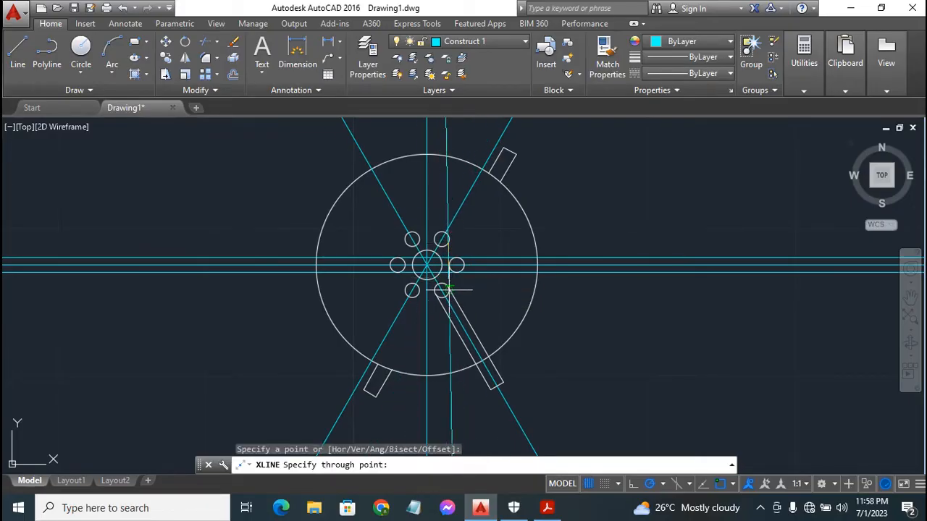
left_click(449, 289)
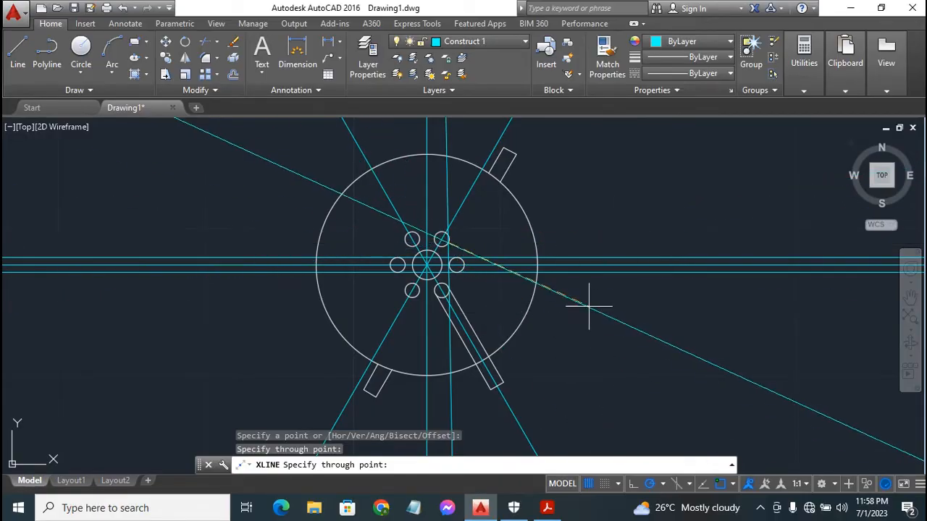
key("Escape")
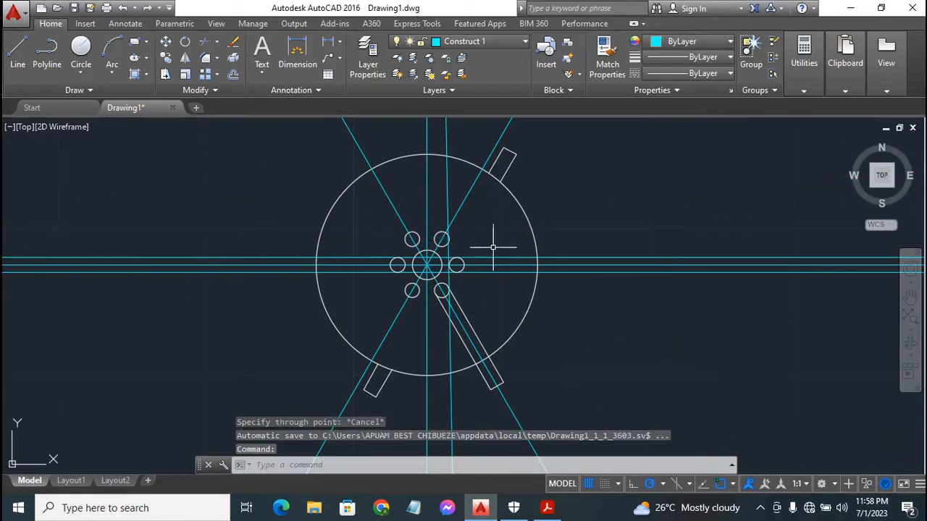
left_click(447, 195)
key("Delete")
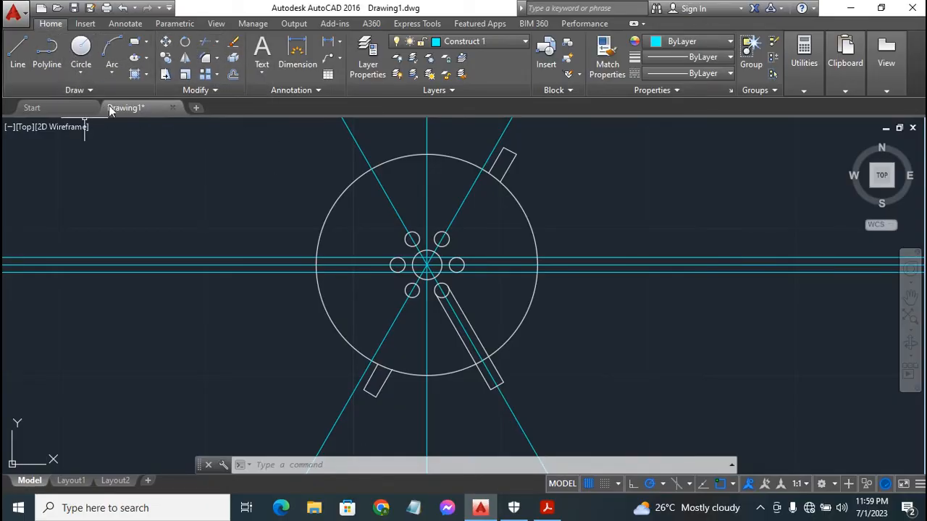
Step: Draw a vertical construction line through the inner edge of the small circle on the disc's right side
left_click(91, 90)
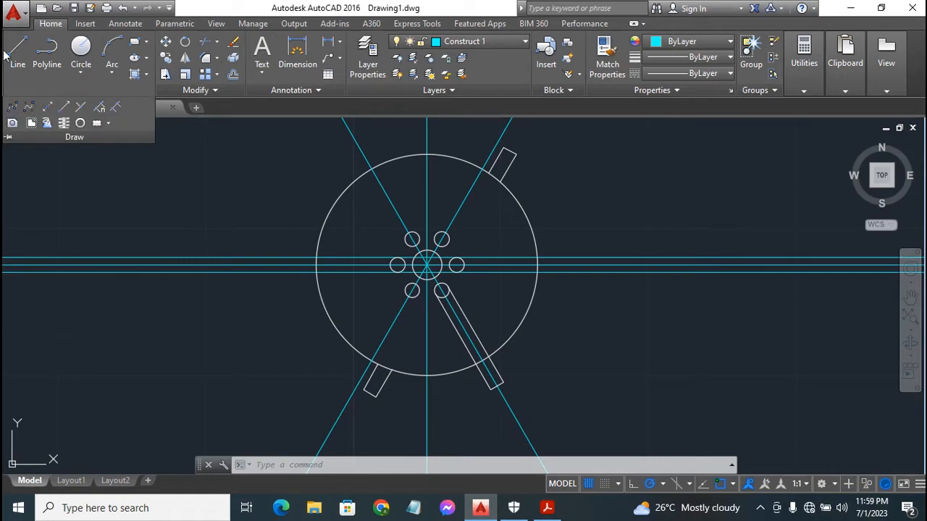
left_click(47, 106)
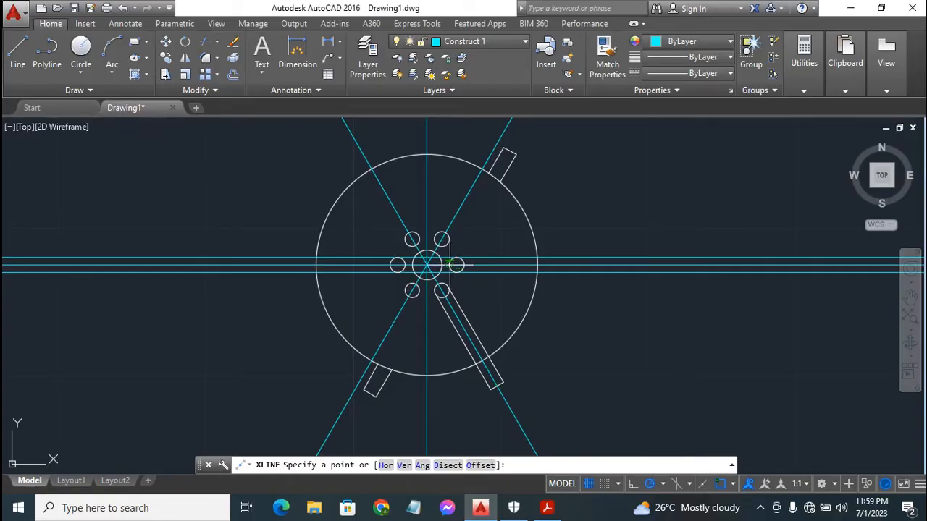
left_click(450, 264)
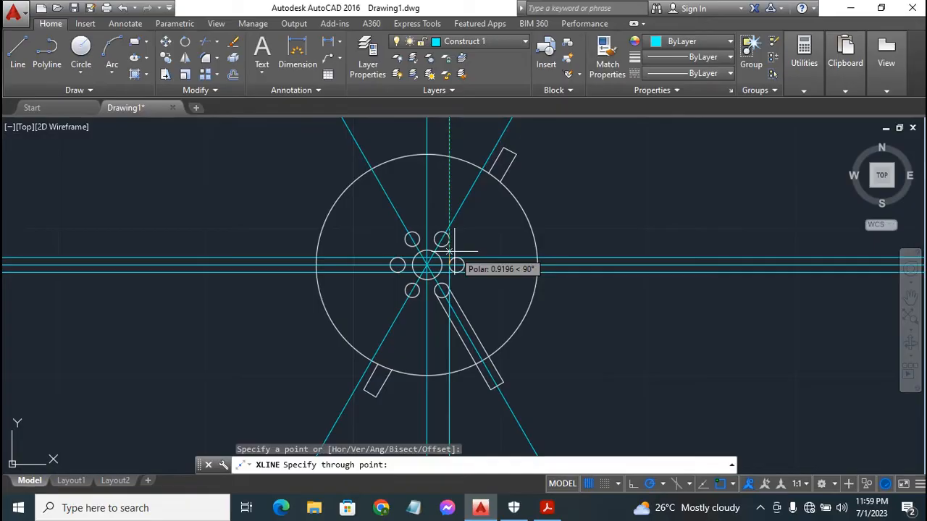
left_click(450, 251)
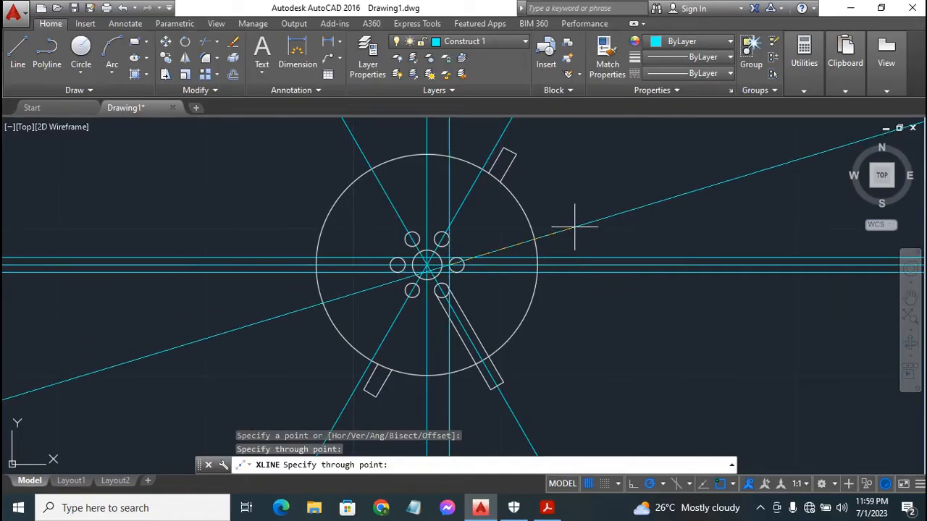
key("Escape")
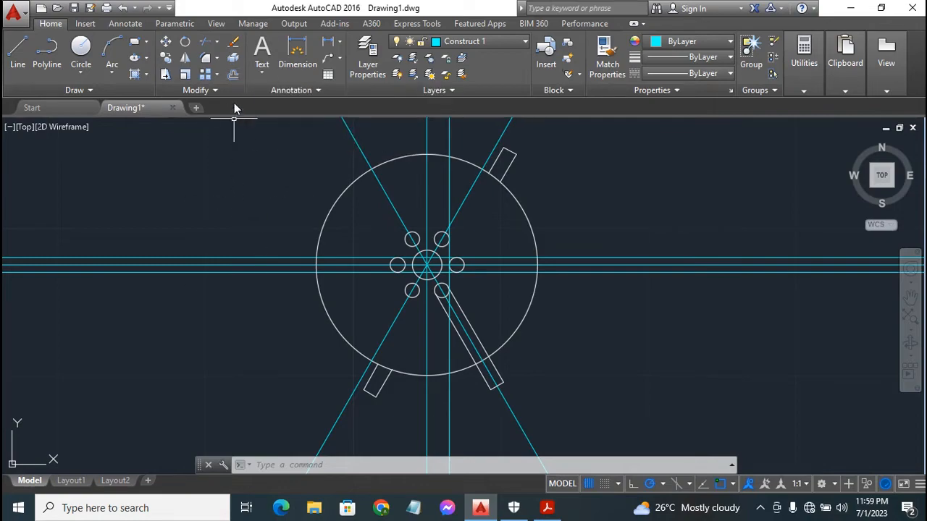
Step: Offset the vertical construction line at the small circle 8 units outward to the right and delete the original line
left_click(234, 74)
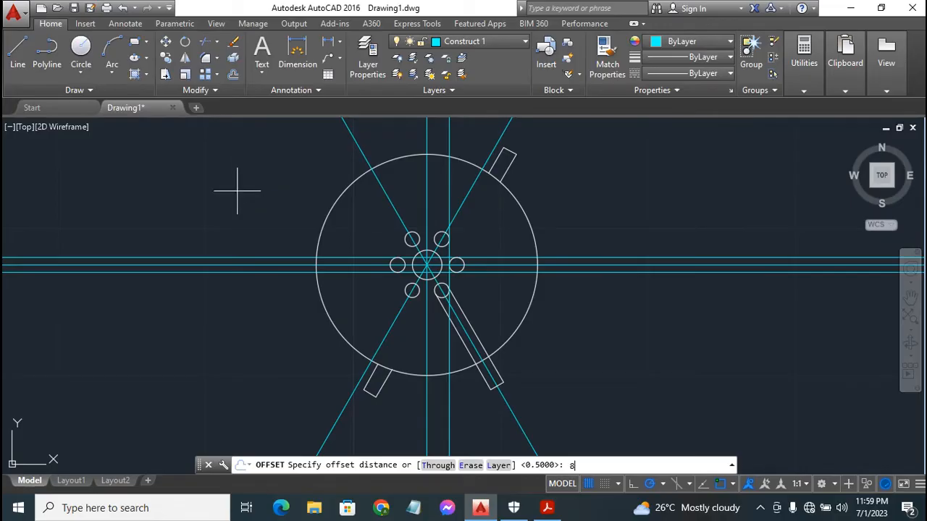
key("Return")
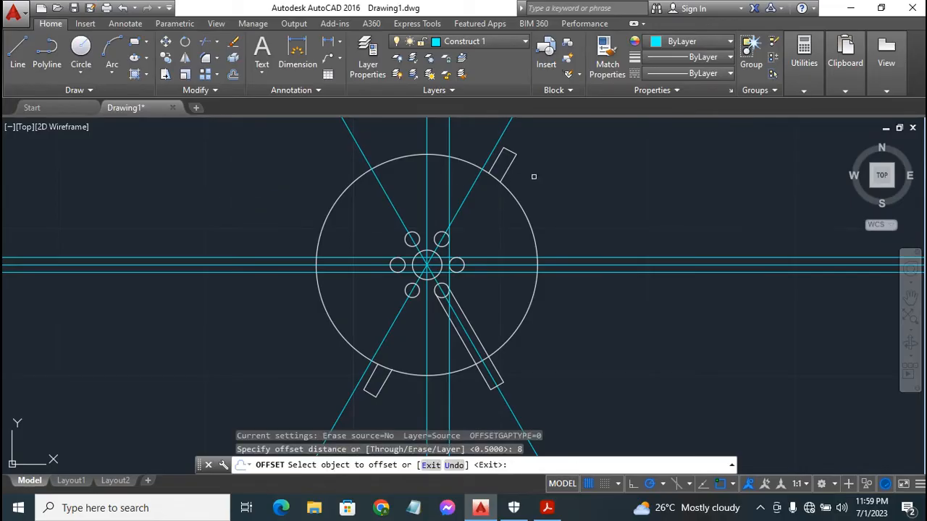
left_click(449, 181)
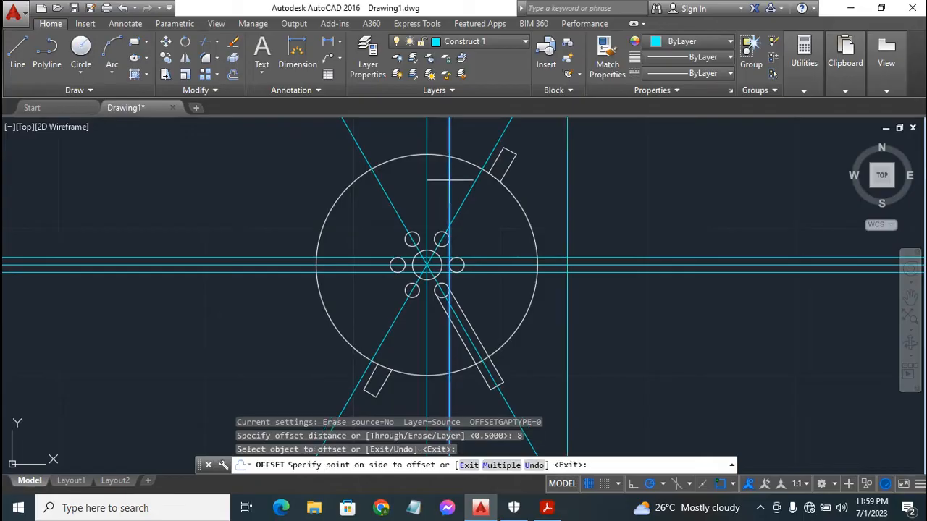
left_click(607, 219)
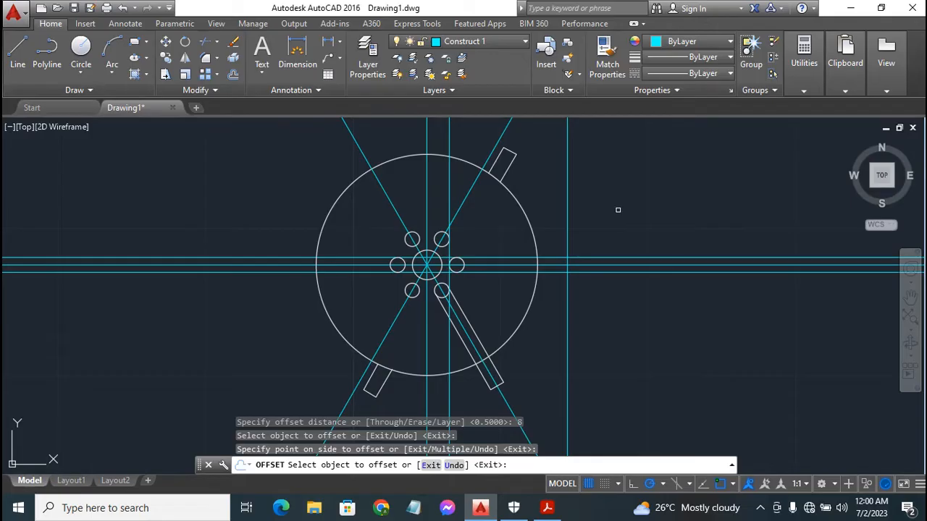
key("Escape")
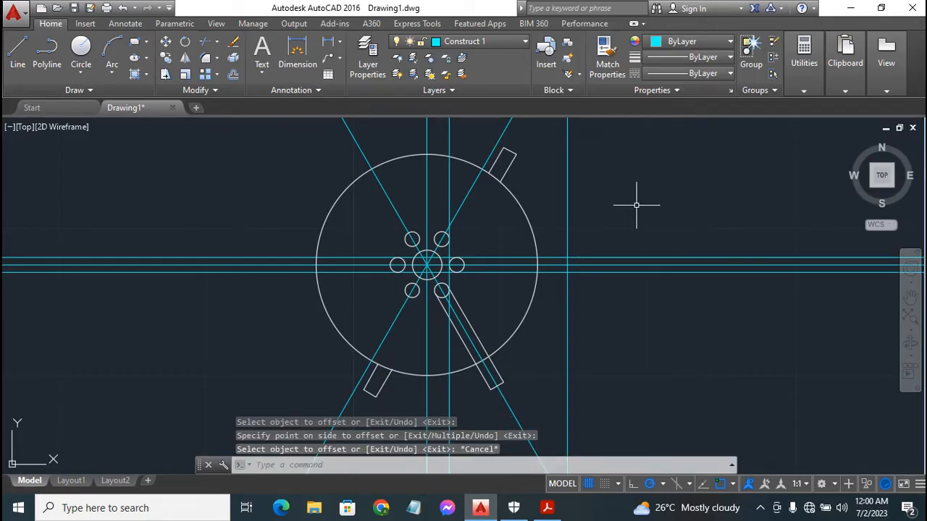
left_click(450, 187)
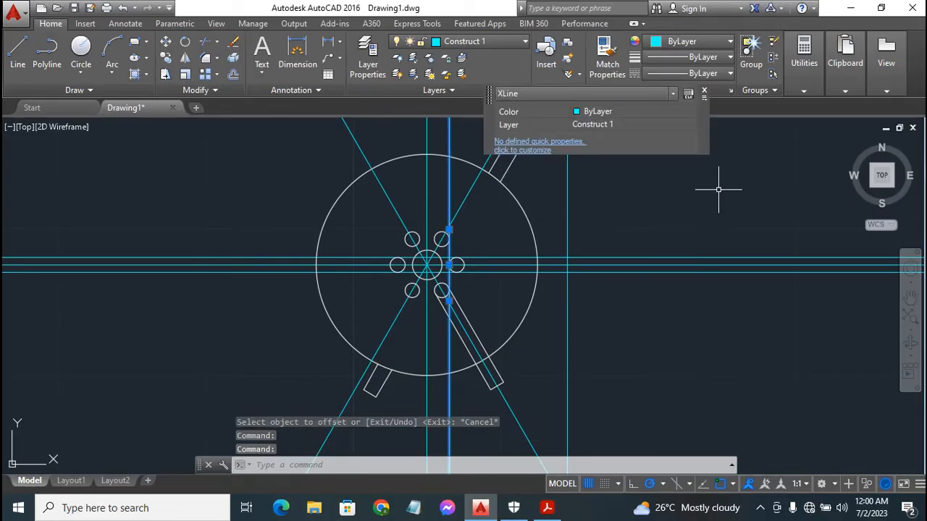
key("Delete")
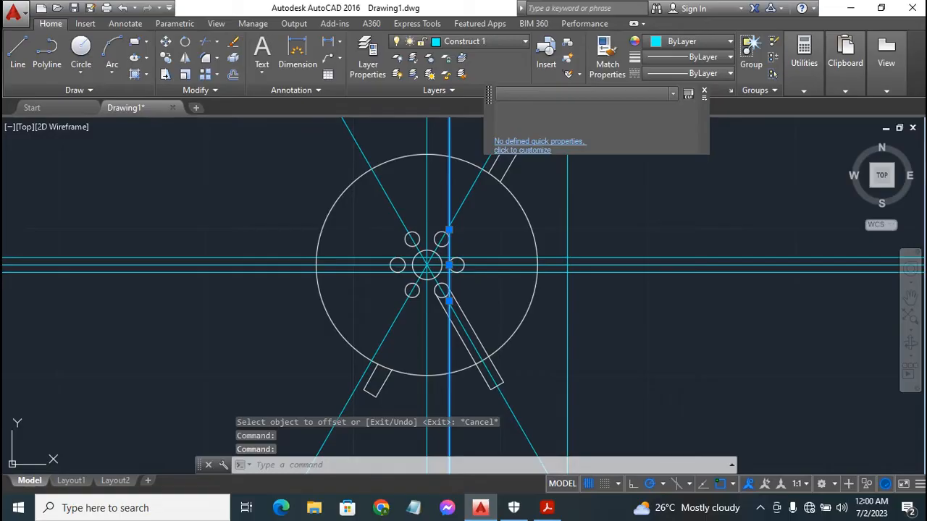
Step: Delete the original vertical construction line at the small circle and make layer 0 the current layer
key("Delete")
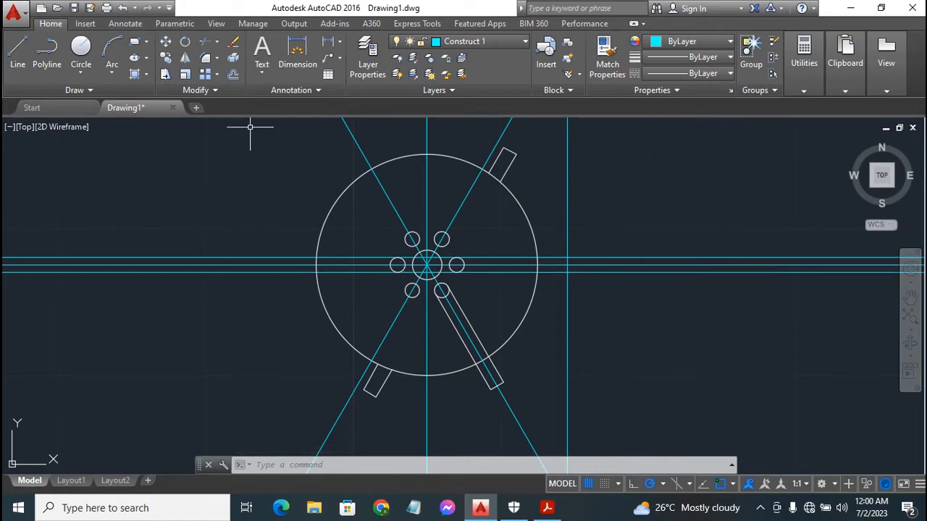
left_click(525, 42)
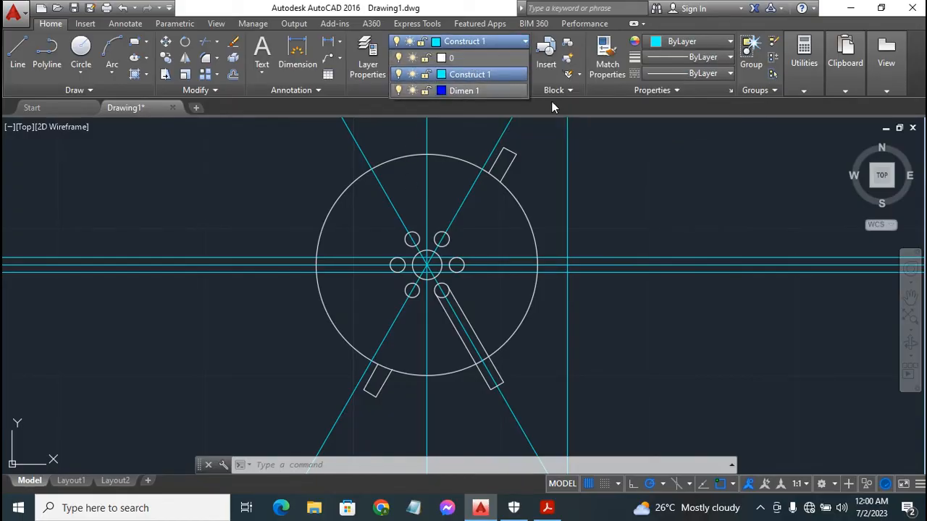
left_click(345, 123)
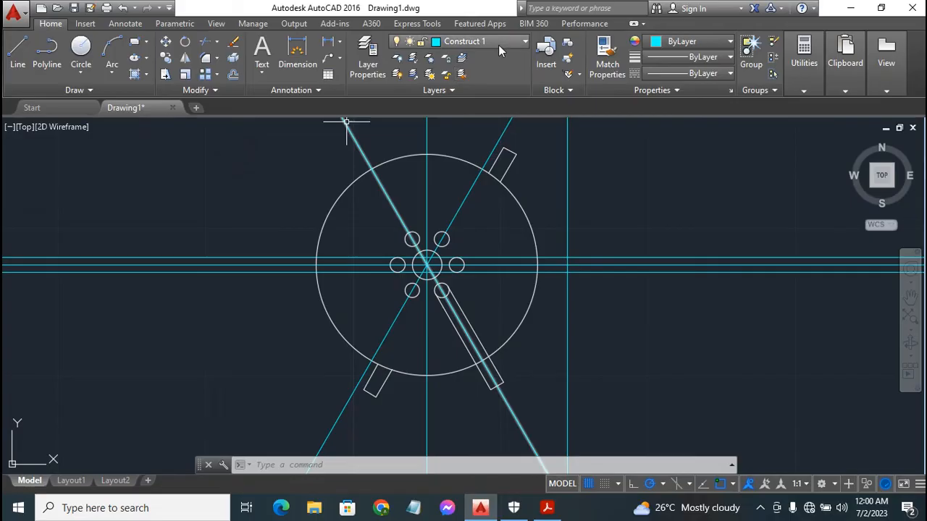
left_click(502, 46)
left_click(474, 56)
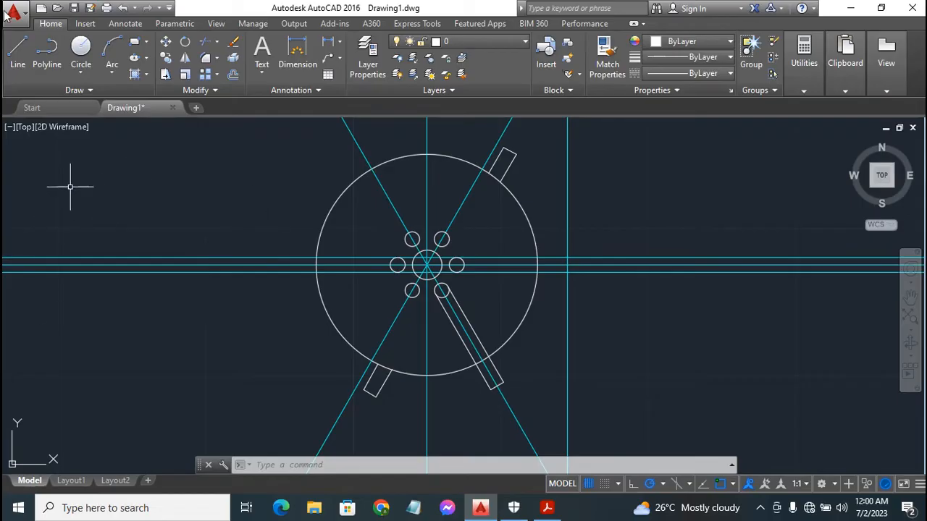
Step: Draw a three-sided arm outline from the right small circle's upper edge out to the vertical guide and back, with Intersection snap on
left_click(18, 49)
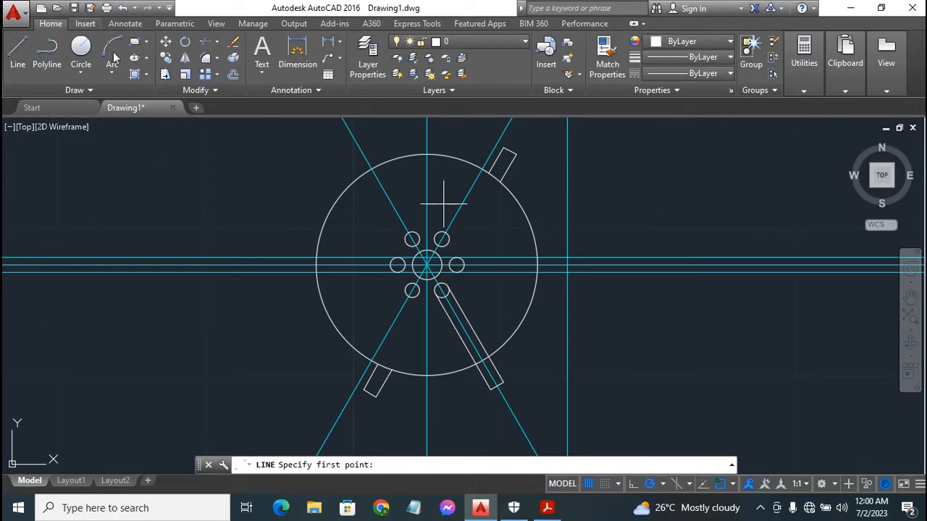
left_click(458, 259)
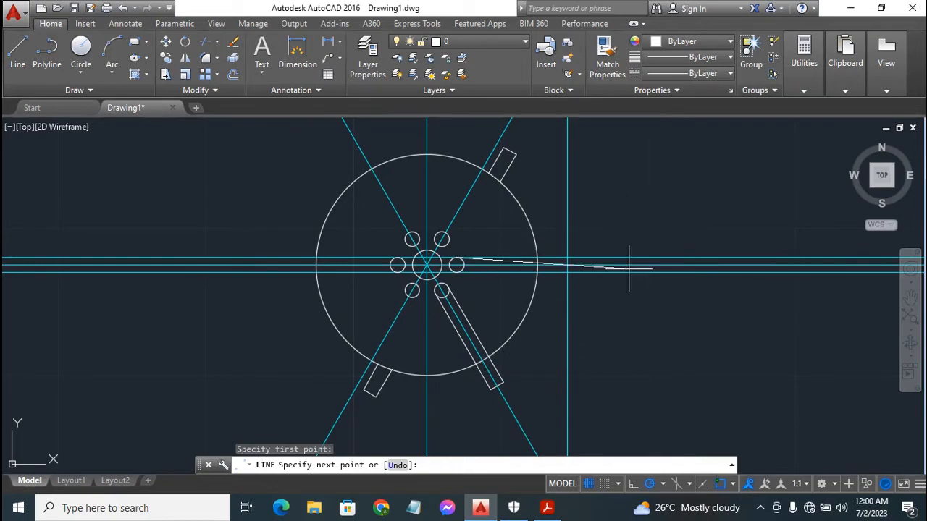
left_click(733, 484)
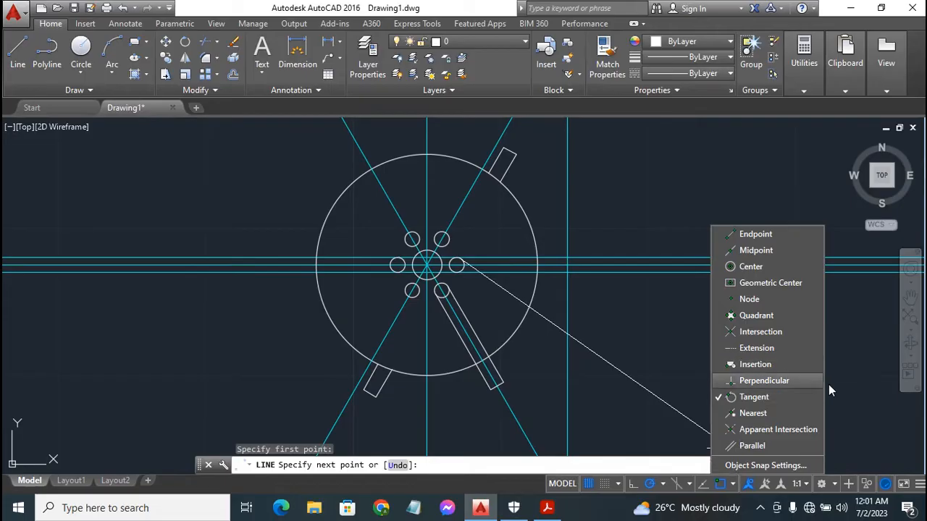
left_click(750, 333)
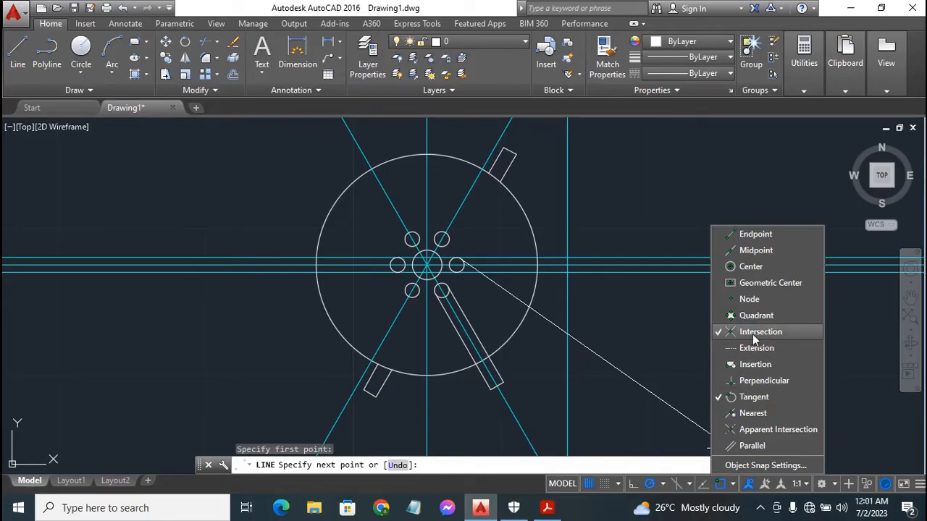
left_click(733, 489)
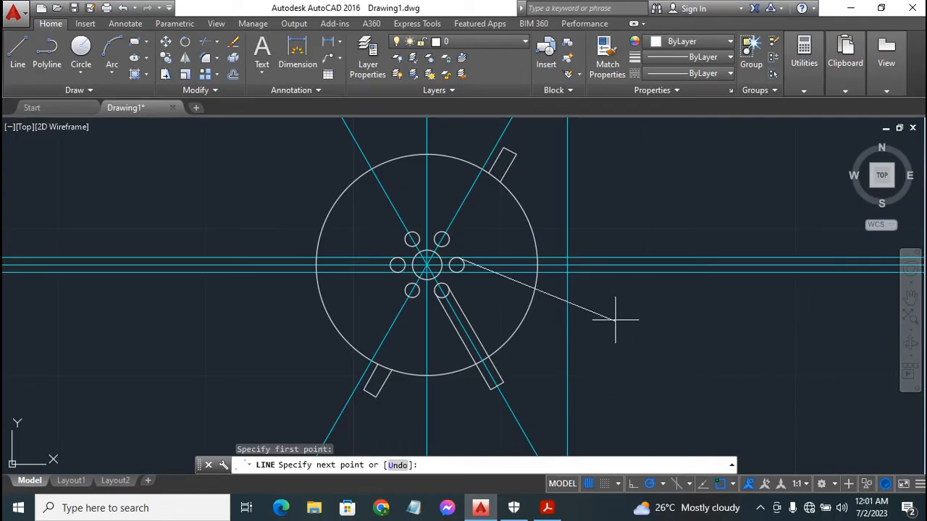
left_click(567, 259)
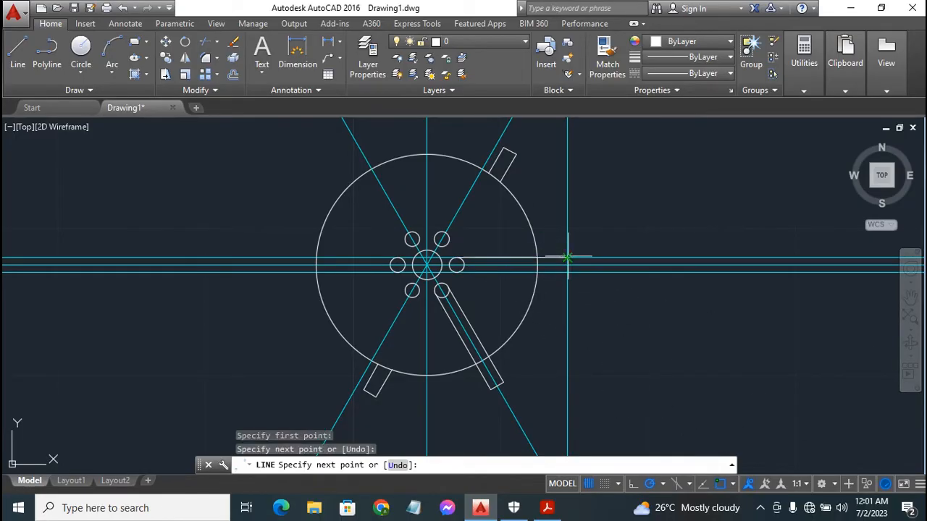
left_click(567, 272)
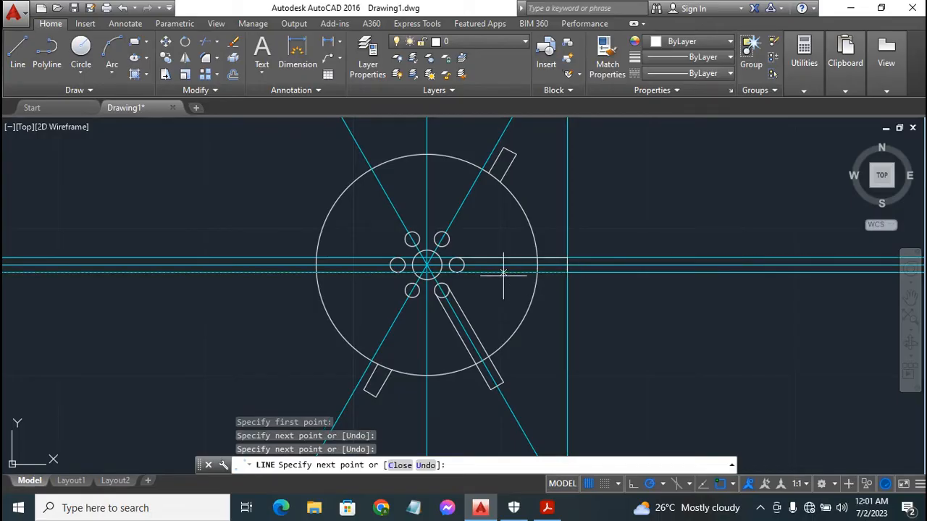
left_click(457, 272)
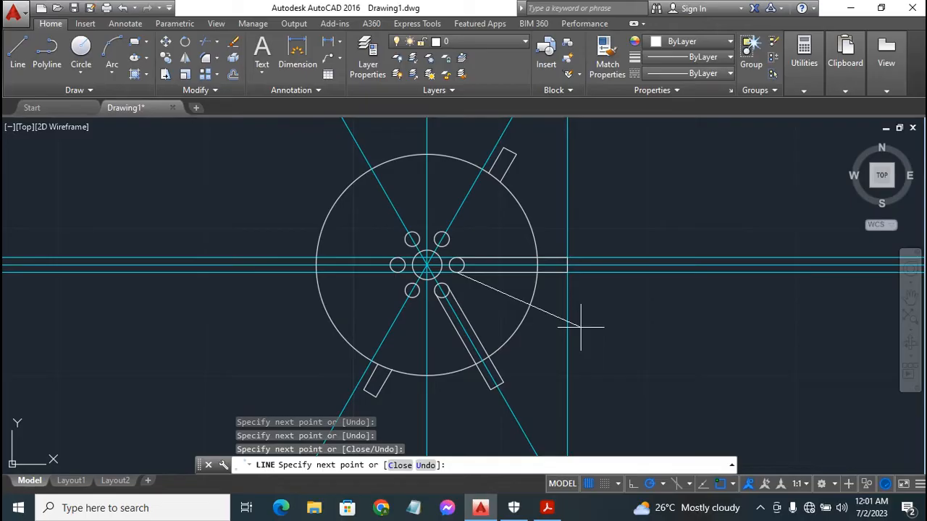
key("Escape")
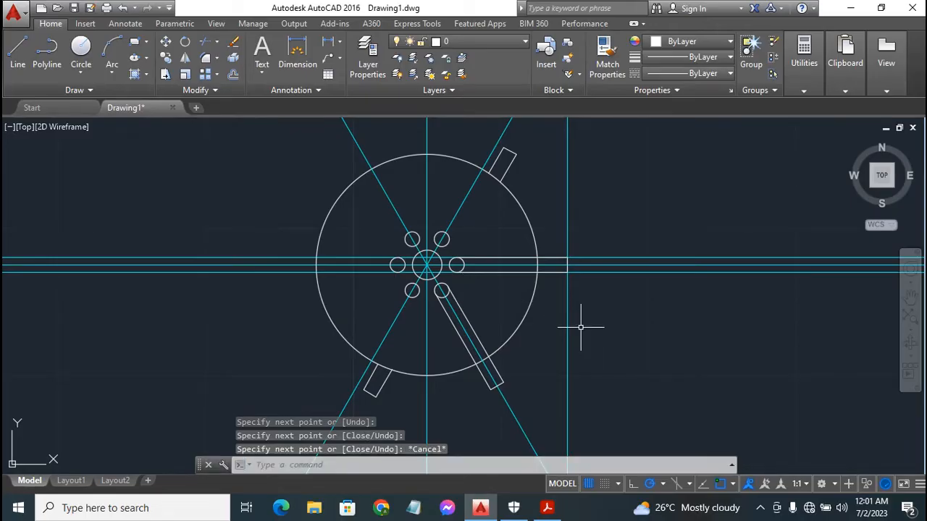
Step: Delete the two offset horizontal construction lines and the vertical construction line at the horizontal arm's outer end
left_click(615, 258)
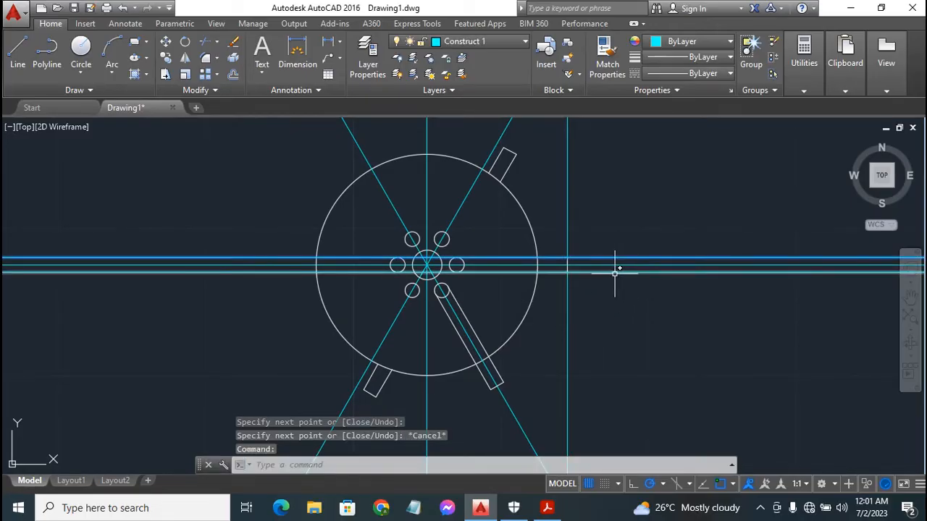
left_click(610, 272)
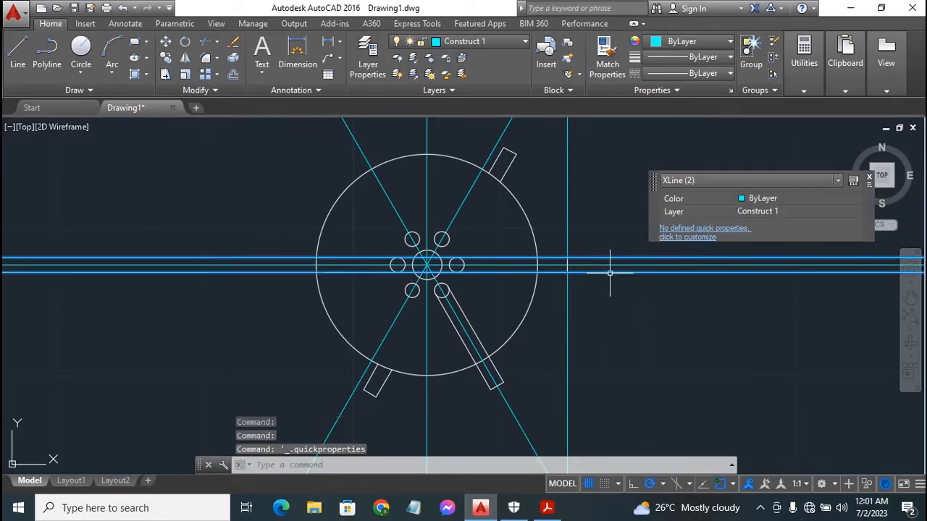
left_click(566, 217)
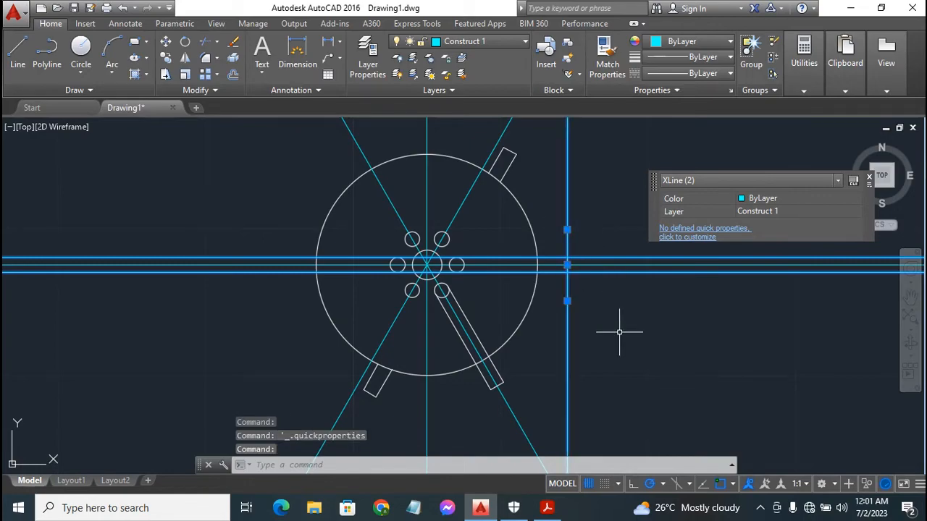
key("Delete")
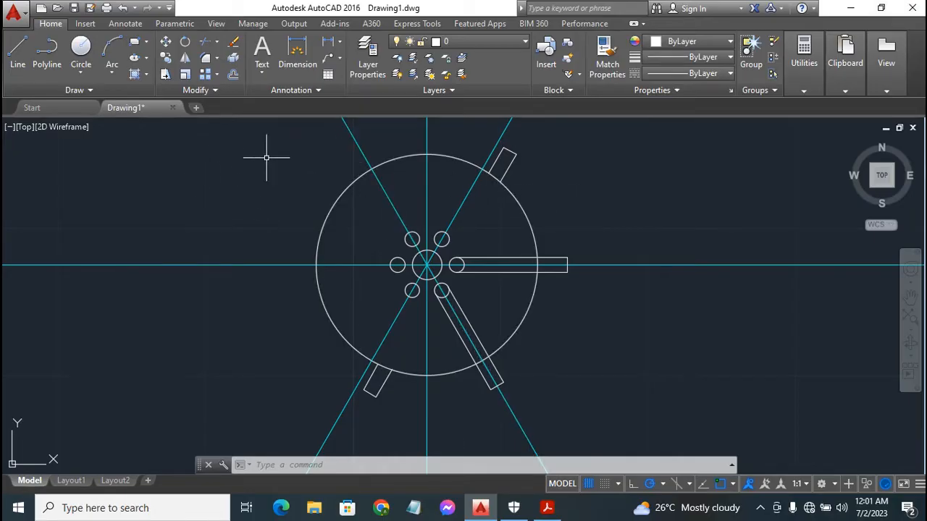
Step: Trim the right small circle's outer half inside the horizontal arm and the upper half of the arm's end line
left_click(208, 43)
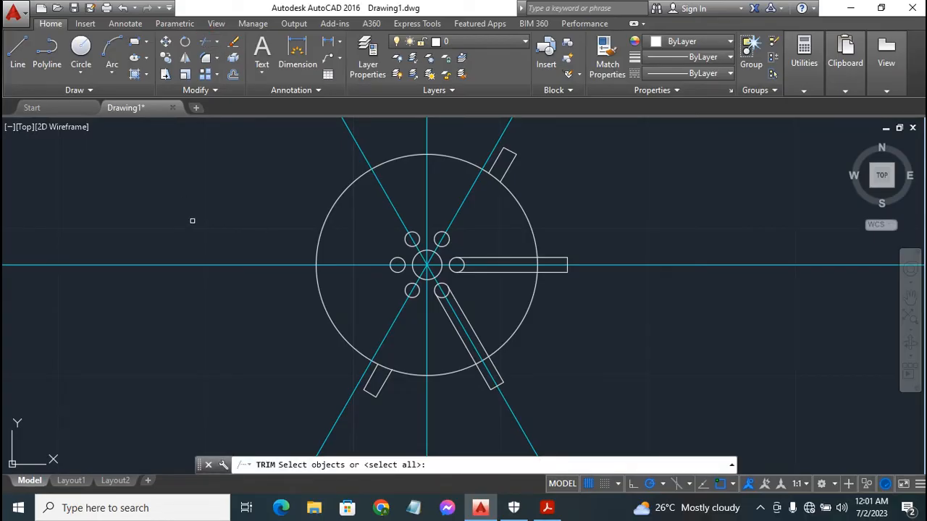
key("Return")
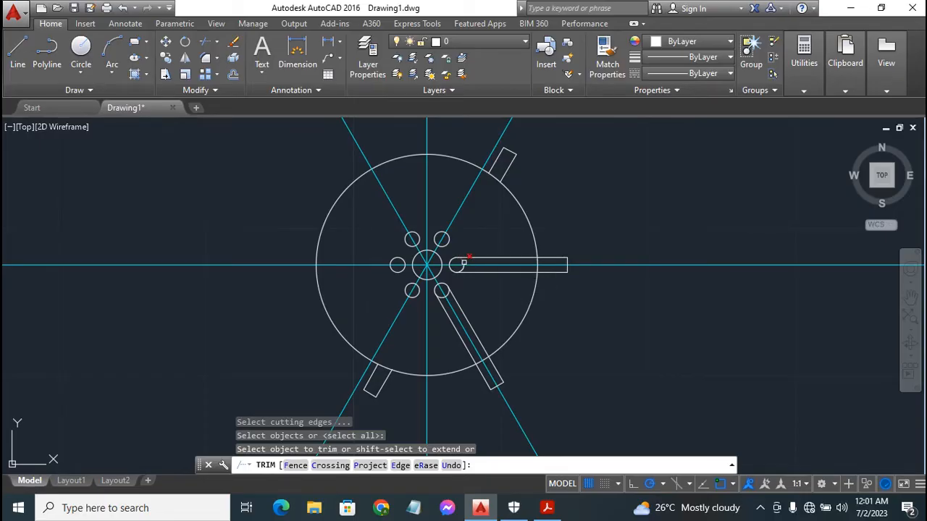
left_click(463, 263)
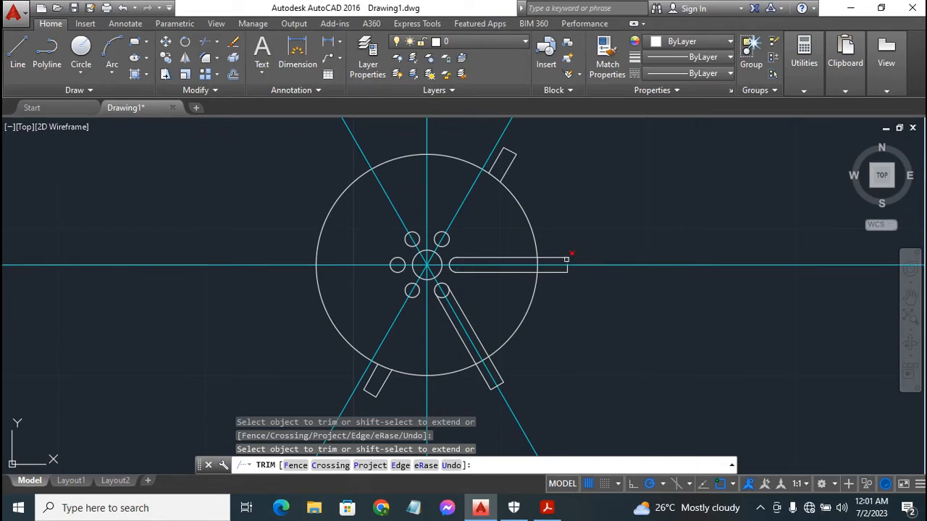
left_click(567, 262)
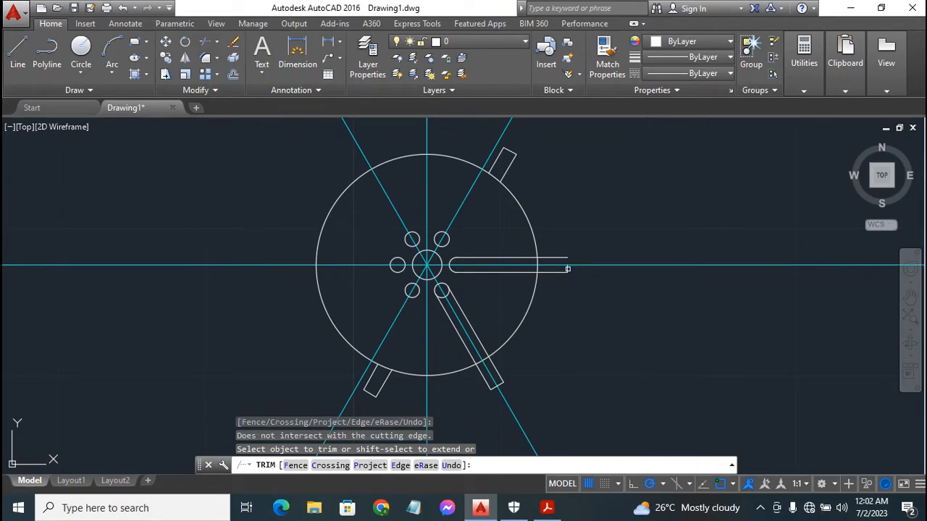
left_click(563, 267)
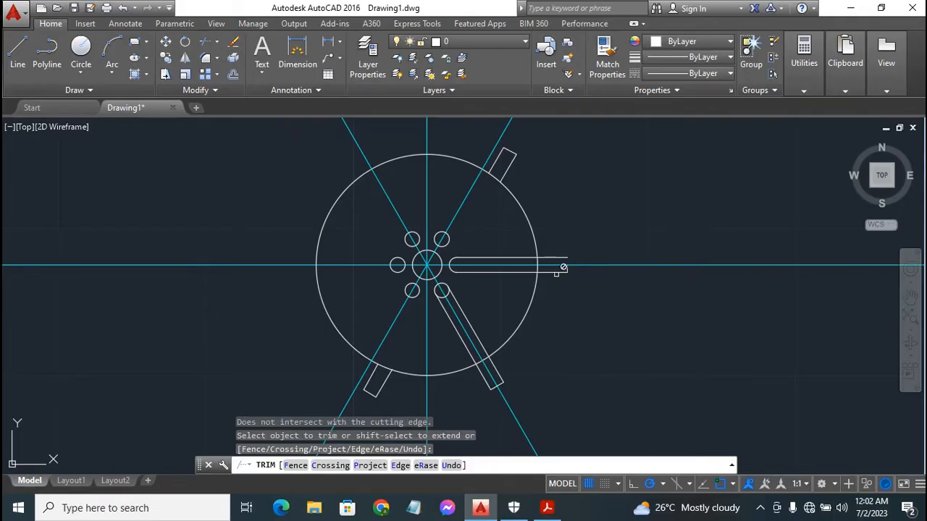
Step: Try to trim the outer end of the lower-right arm, and undo the trim of its side line
left_click(501, 384)
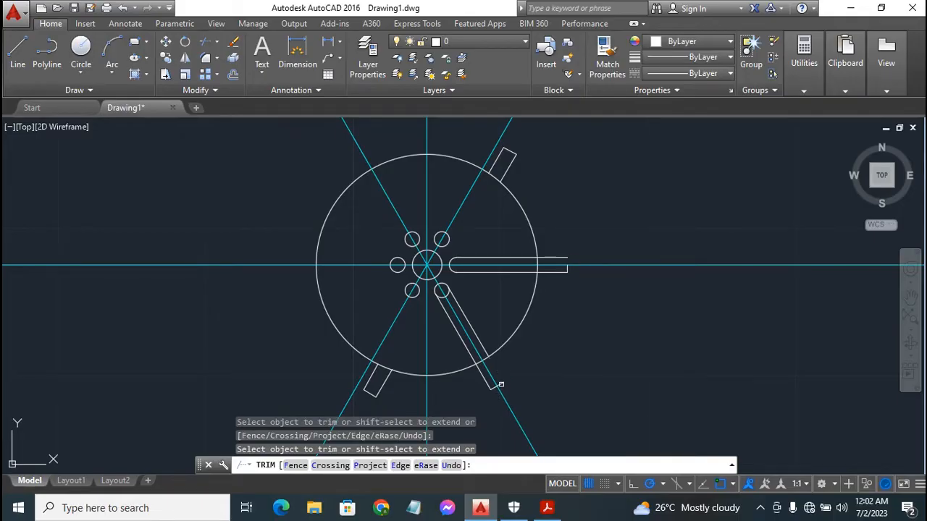
left_click(501, 384)
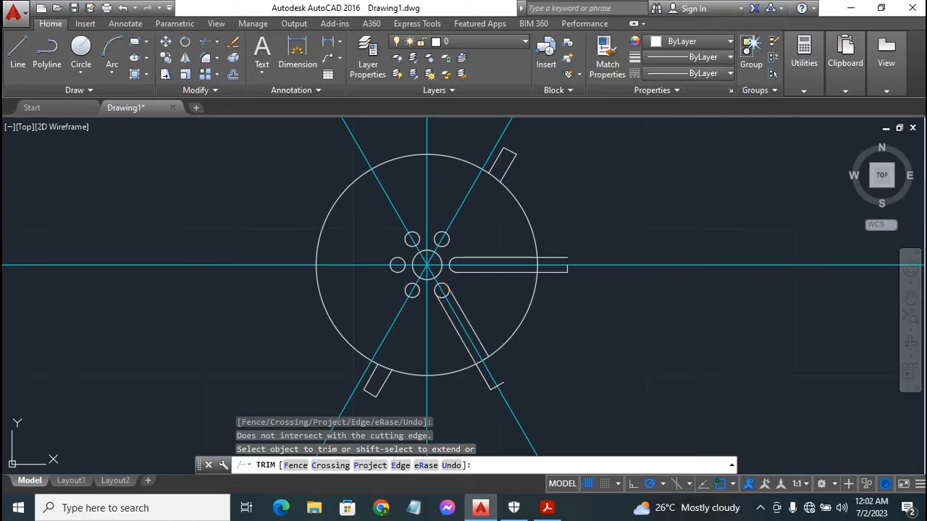
key("ctrl+z")
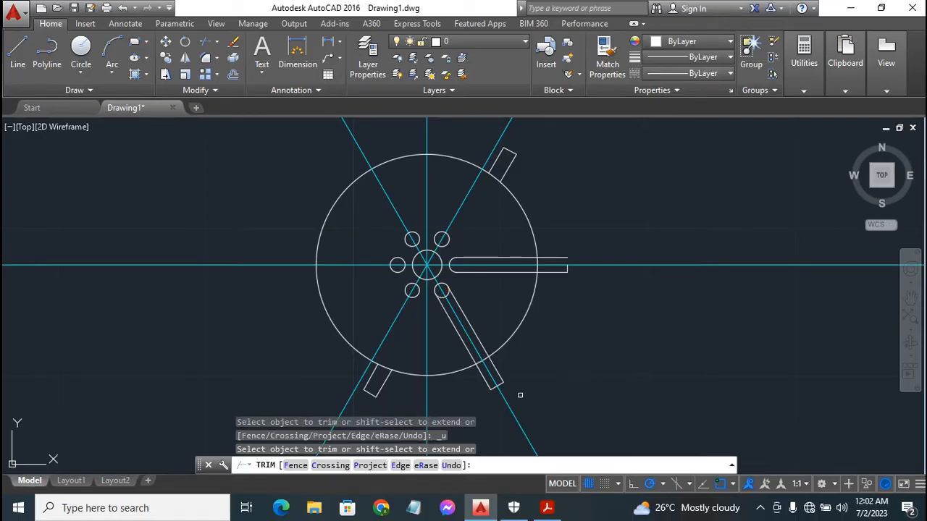
Step: Trim the lower-right arm's end line, the small circle's half inside the arm, and the disc's edge between the arm's sides
left_click(501, 385)
left_click(447, 294)
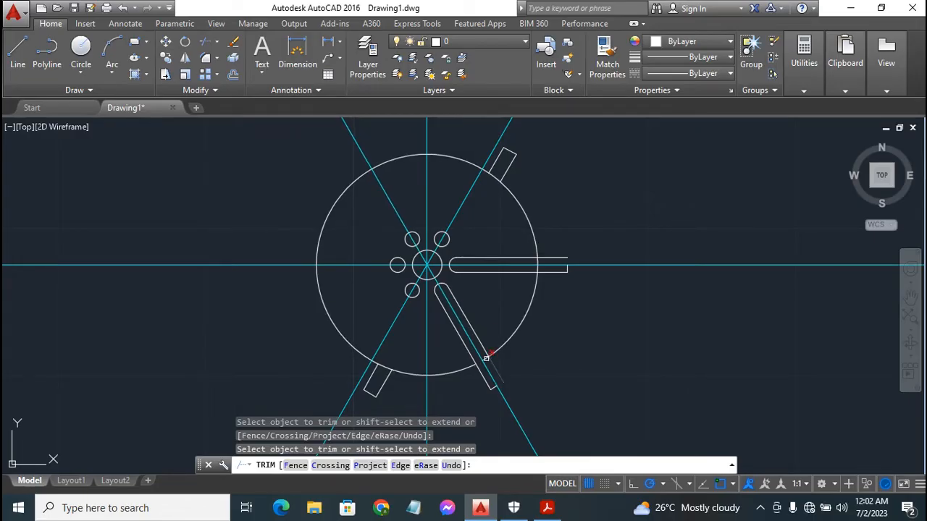
left_click(483, 361)
key("ctrl+z")
left_click(485, 358)
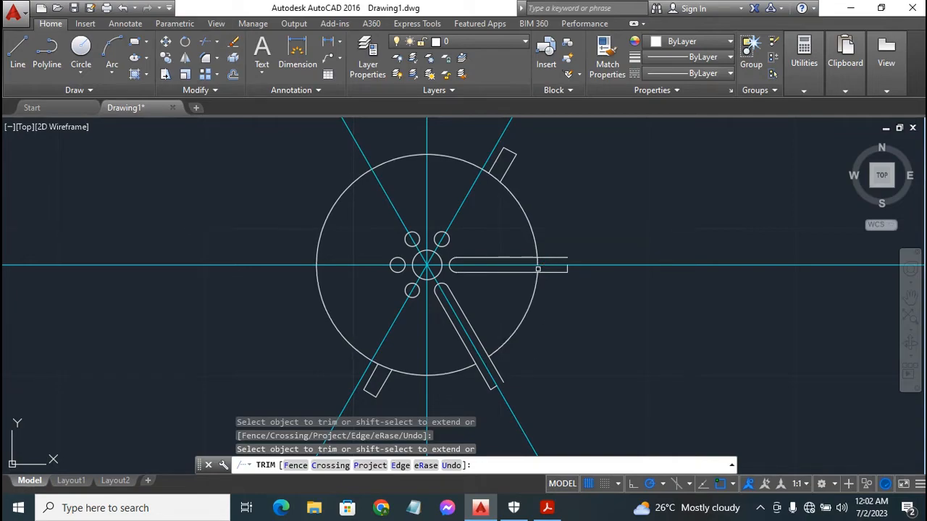
Step: Trim the disc's edge where it crosses the horizontal, lower-left and upper-right arms
left_click(537, 265)
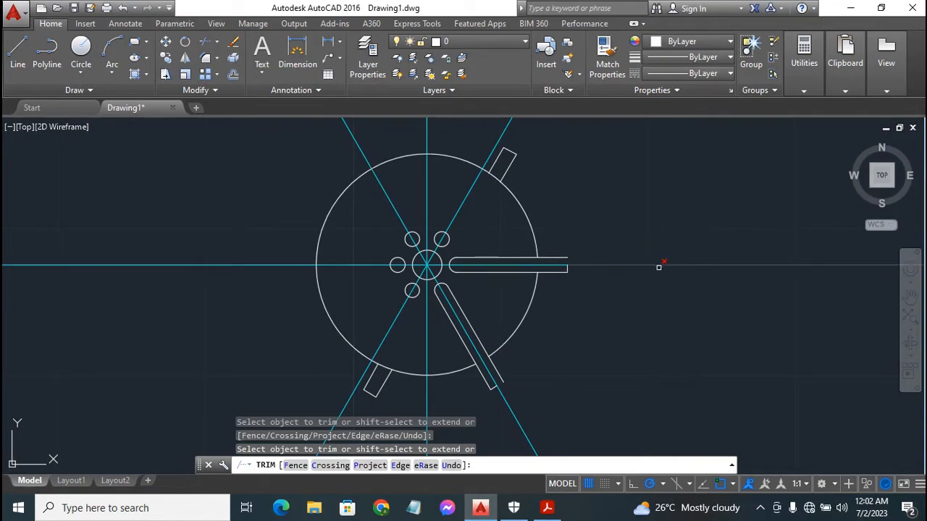
left_click(353, 386)
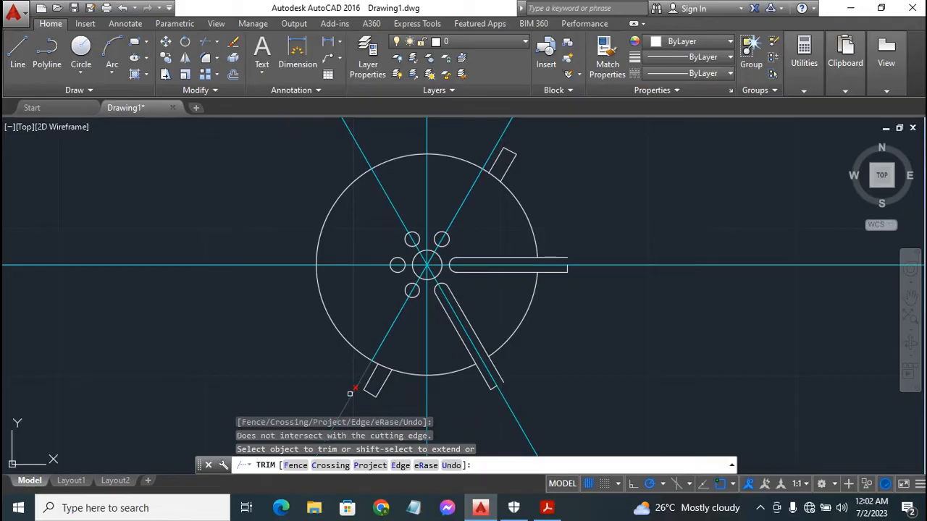
left_click(386, 367)
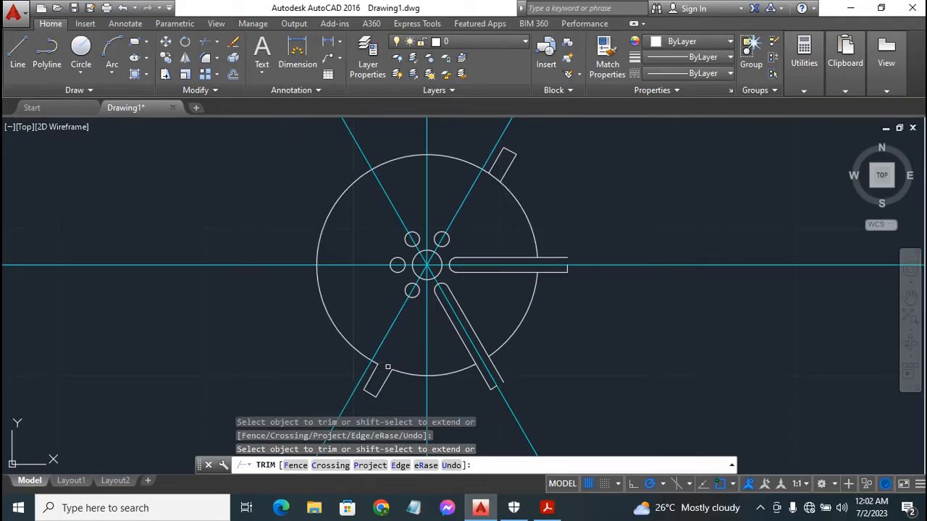
left_click(495, 178)
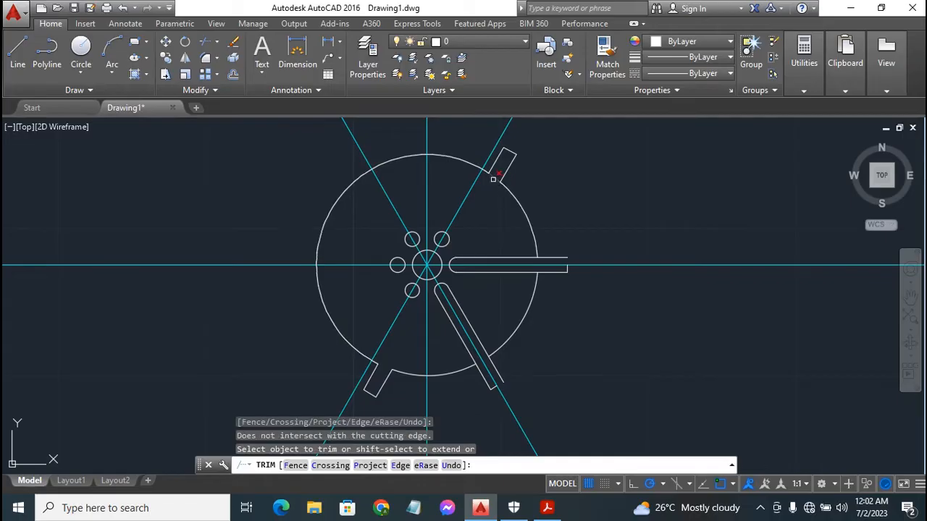
left_click(492, 177)
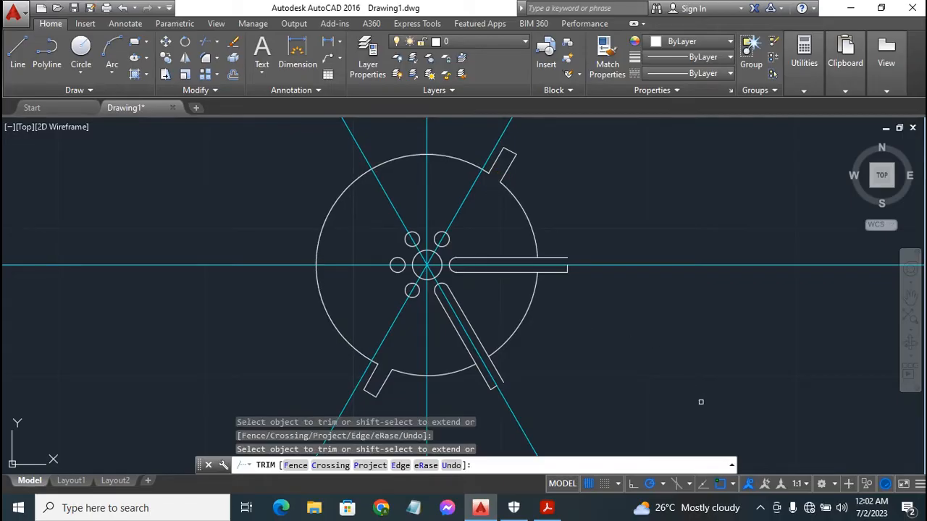
key("Escape")
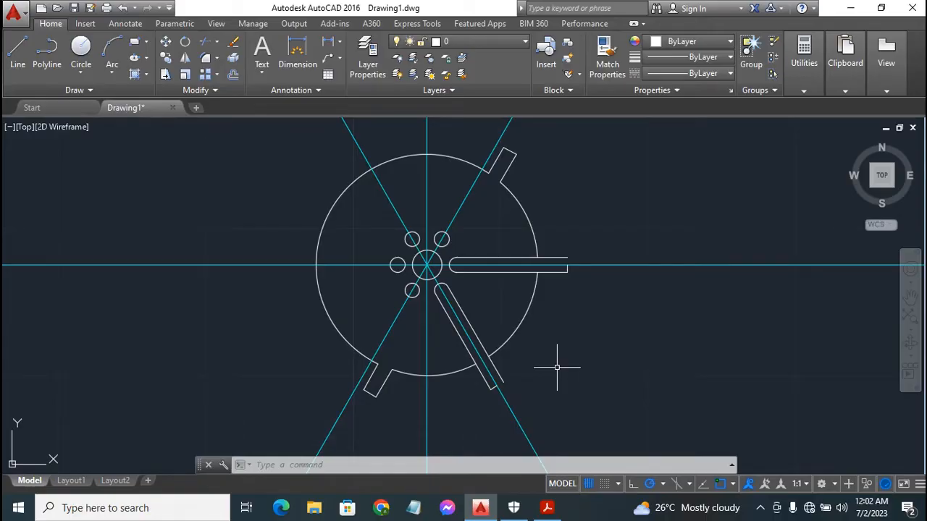
Step: Erase the remaining end-line pieces at the outer ends of the horizontal and lower-right arms
left_click(567, 267)
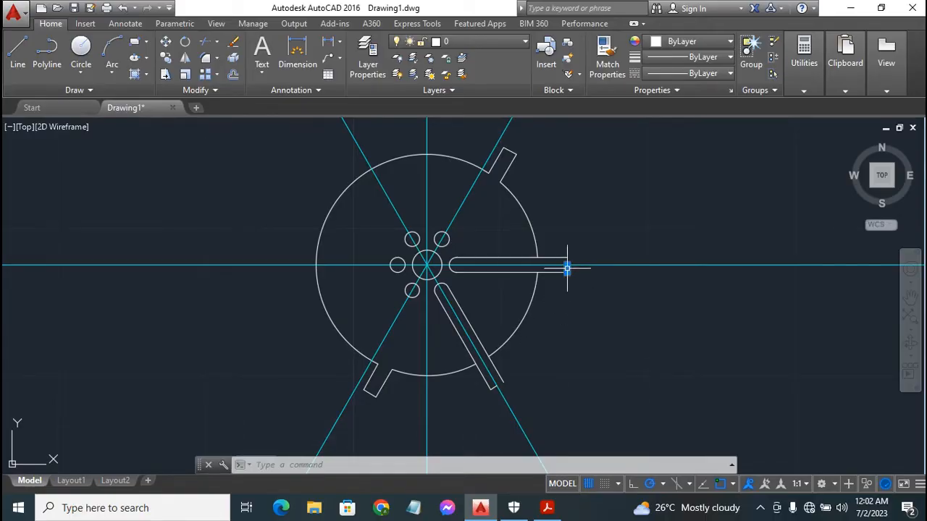
left_click(493, 385)
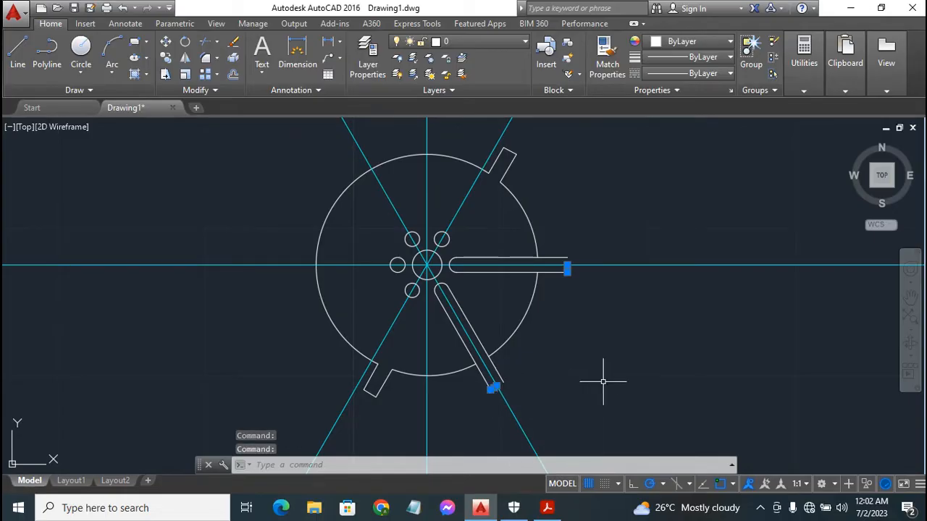
key("Delete")
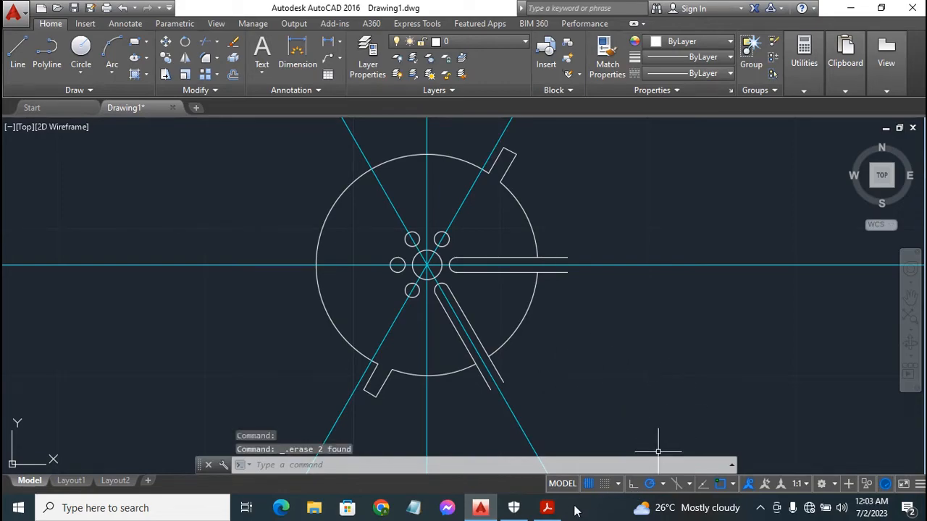
Step: Check the exercise drawing in Acrobat Reader, and in AutoCAD erase the right side lines of the lower-left and upper-right tabs
mouse_move(535, 509)
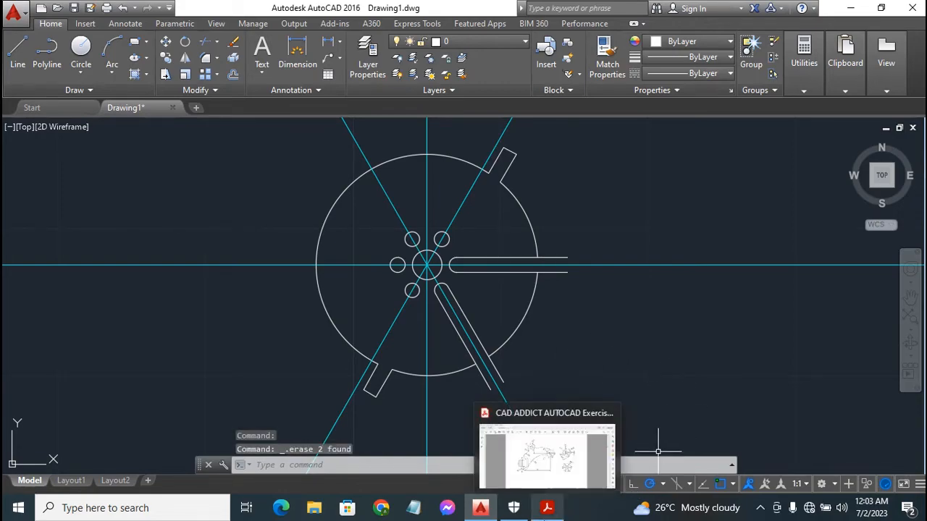
left_click(545, 509)
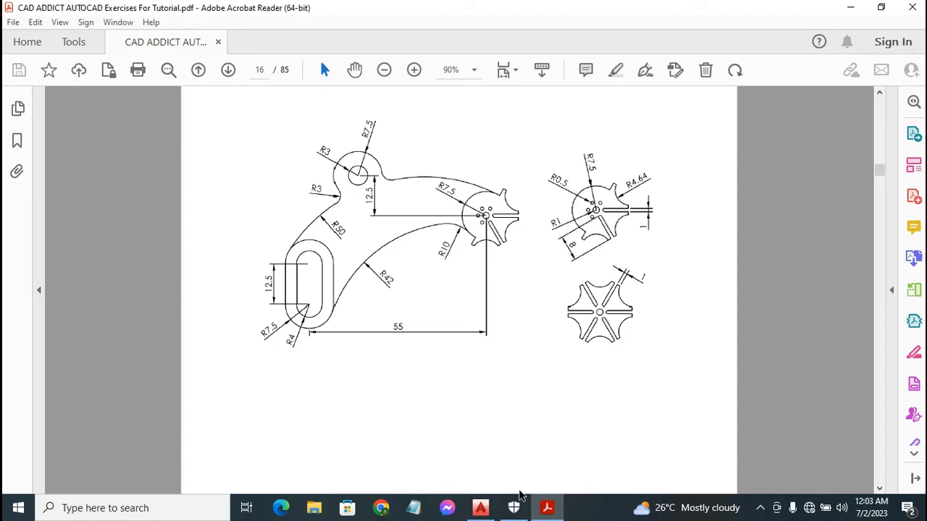
left_click(478, 509)
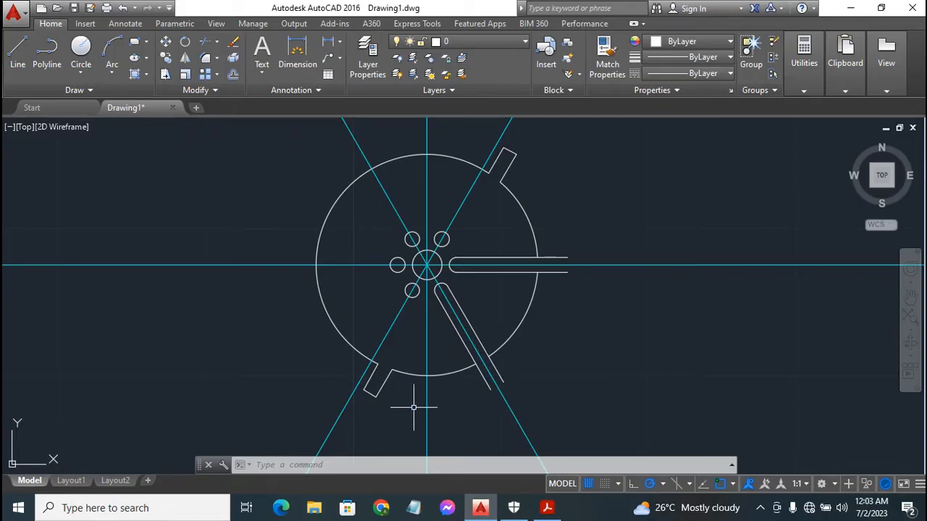
left_click(384, 383)
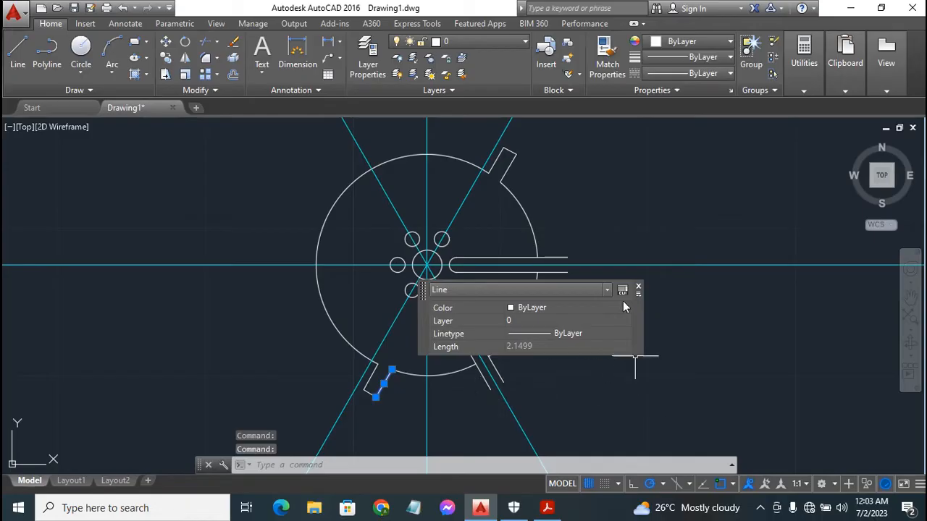
left_click(510, 164)
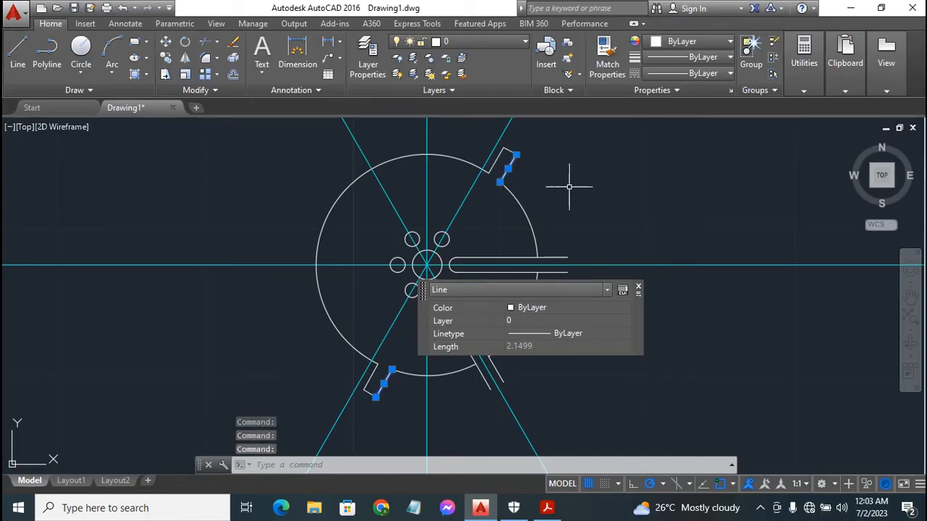
key("Delete")
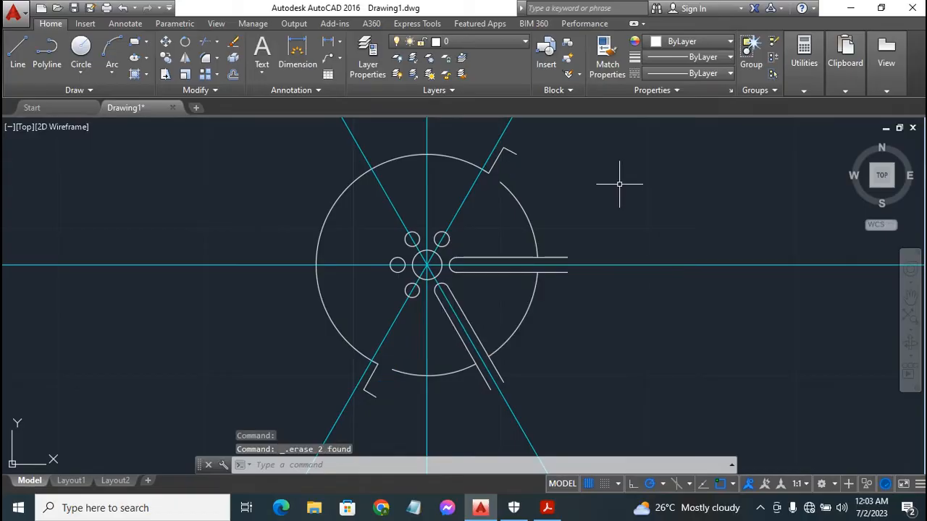
Step: Recheck the exercise PDF, and for a new line in AutoCAD enable Endpoint, Midpoint and Center snaps and disable Tangent
left_click(546, 509)
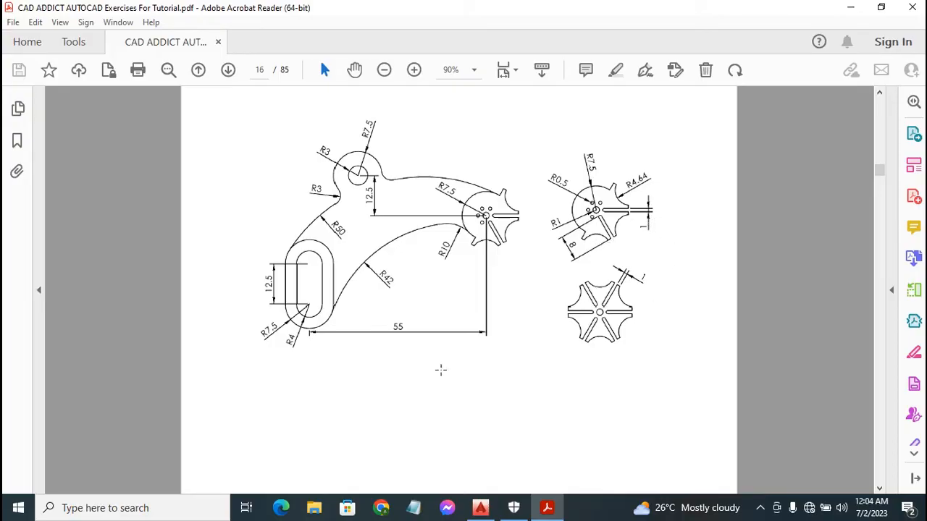
left_click(480, 508)
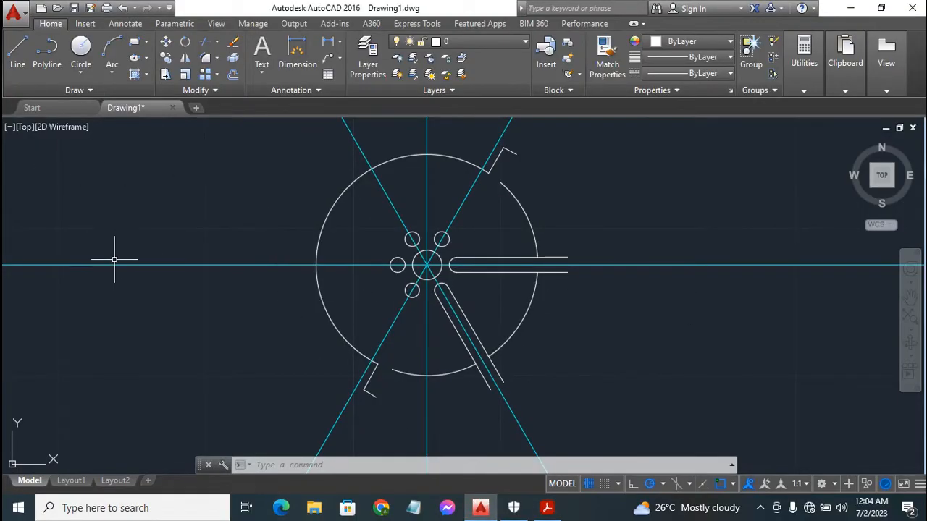
left_click(19, 47)
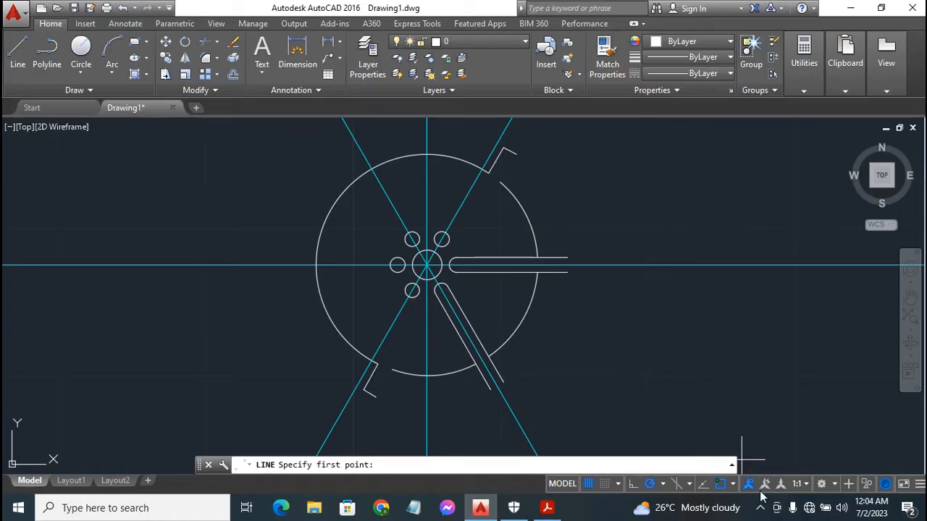
left_click(732, 483)
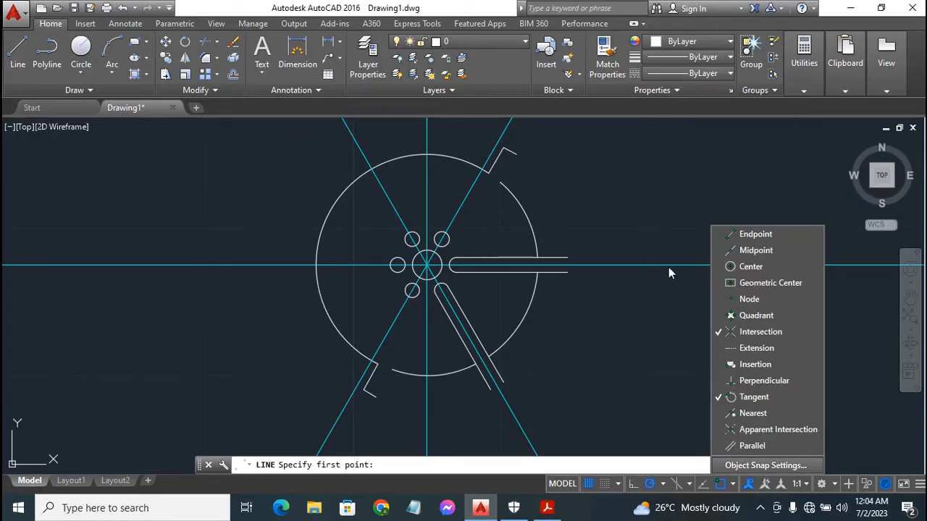
left_click(761, 234)
left_click(753, 250)
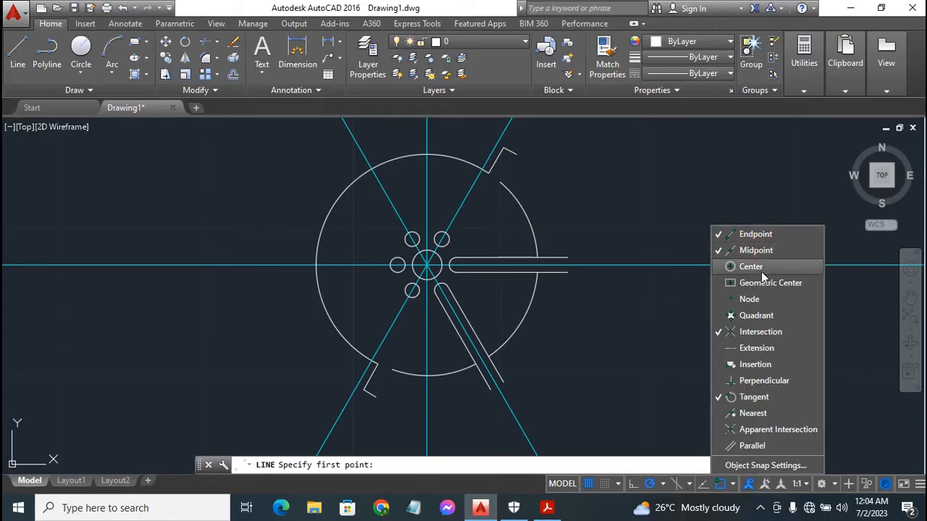
left_click(762, 269)
left_click(753, 396)
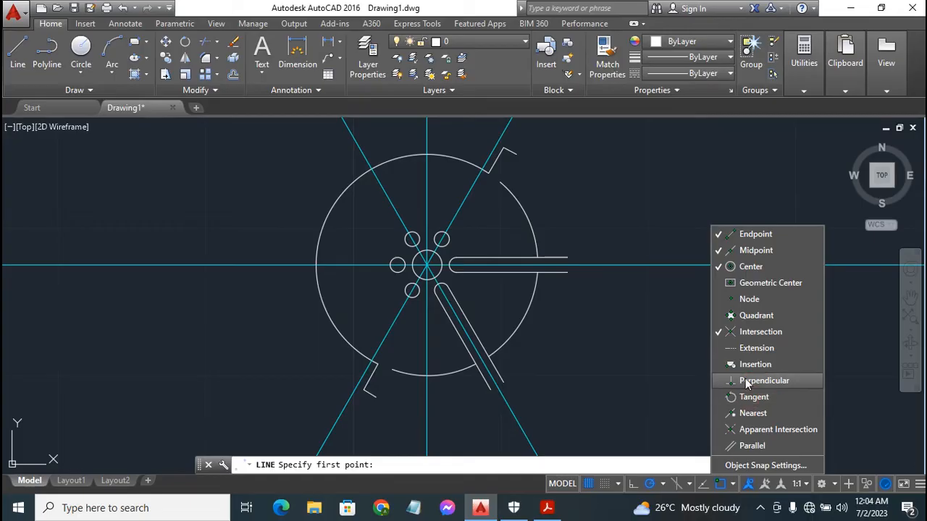
left_click(732, 484)
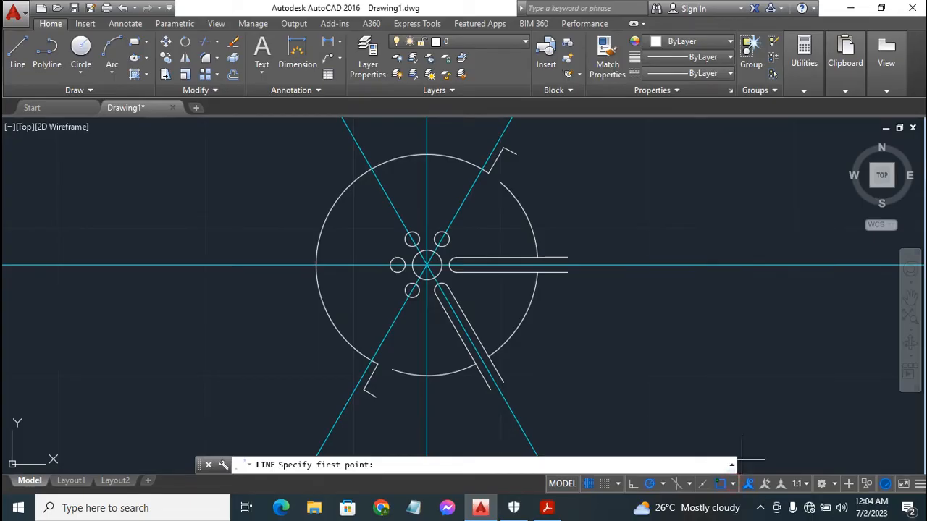
Step: Draw a vertical line 1 unit upward from the outer end of the horizontal arm's upper side
left_click(567, 257)
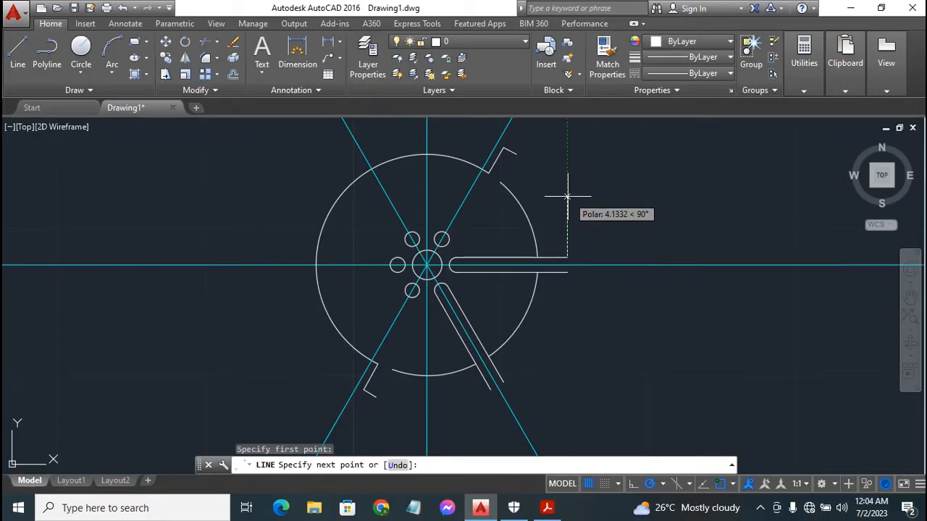
type("1")
key("Return")
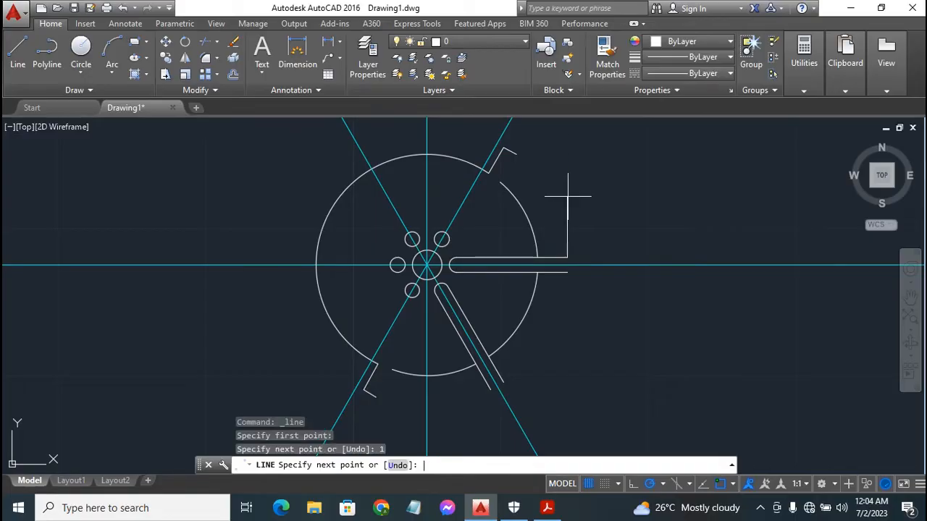
key("Escape")
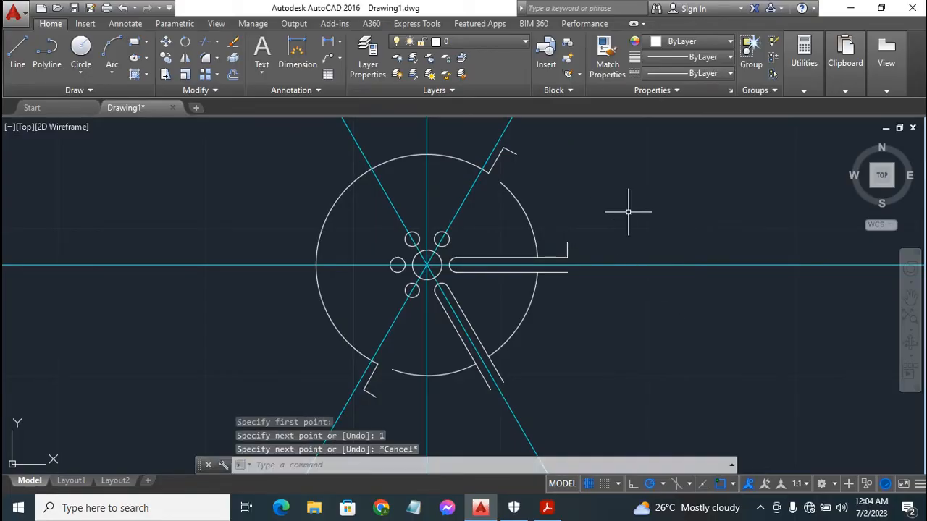
Step: Draw a vertical line 1 unit downward from the outer end of the horizontal arm's lower side
key("Return")
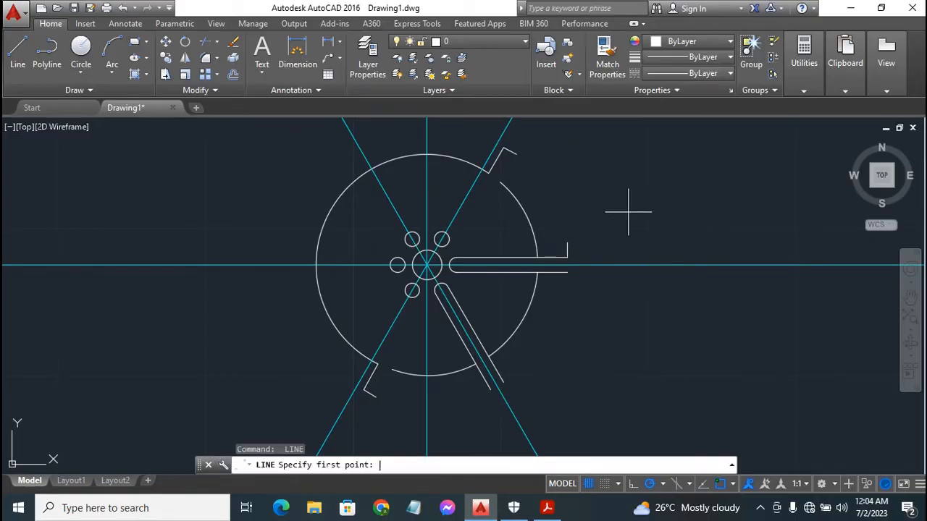
left_click(567, 273)
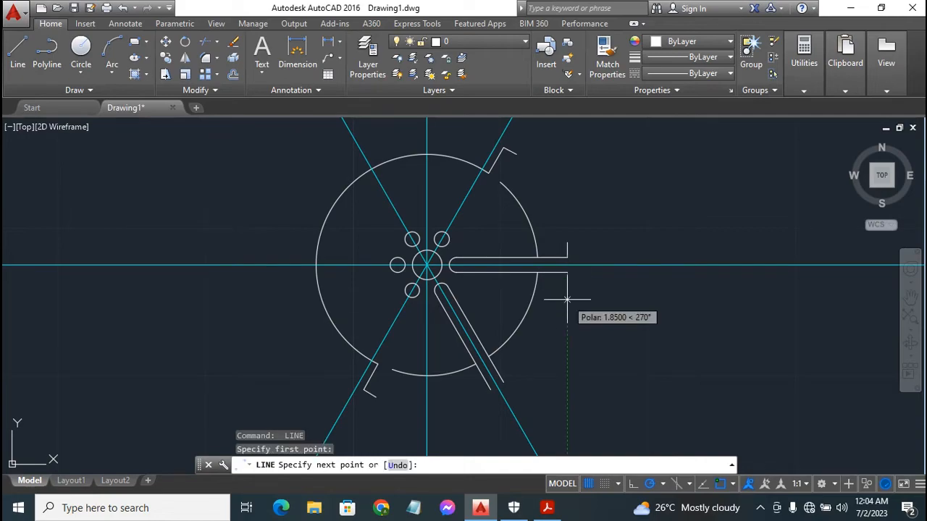
type("1")
key("Return")
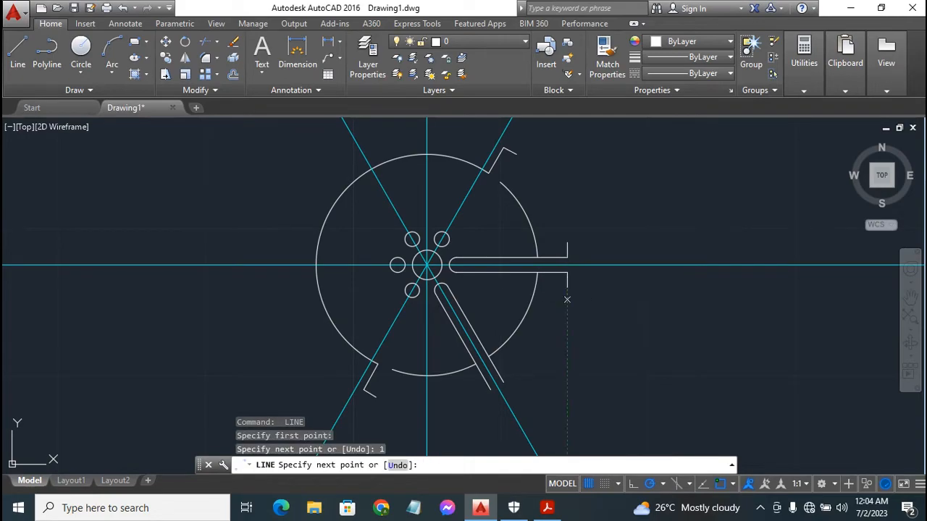
key("Escape")
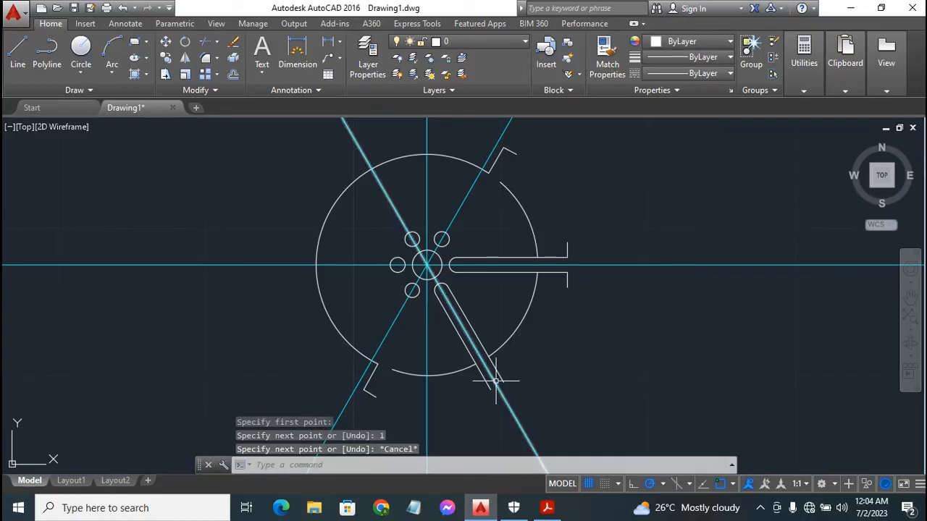
Step: Draw a line across the lower-right arm's outer end, joining the endpoints of its two side lines
key("Return")
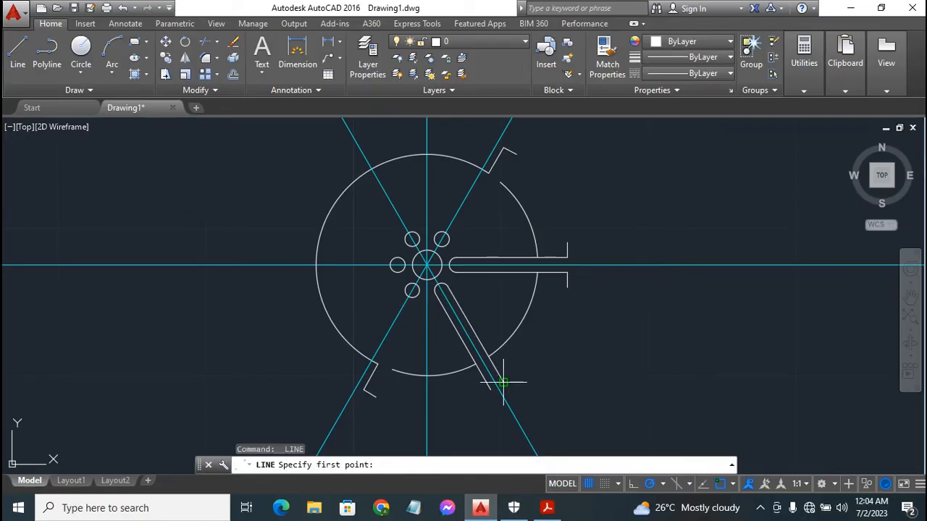
left_click(504, 381)
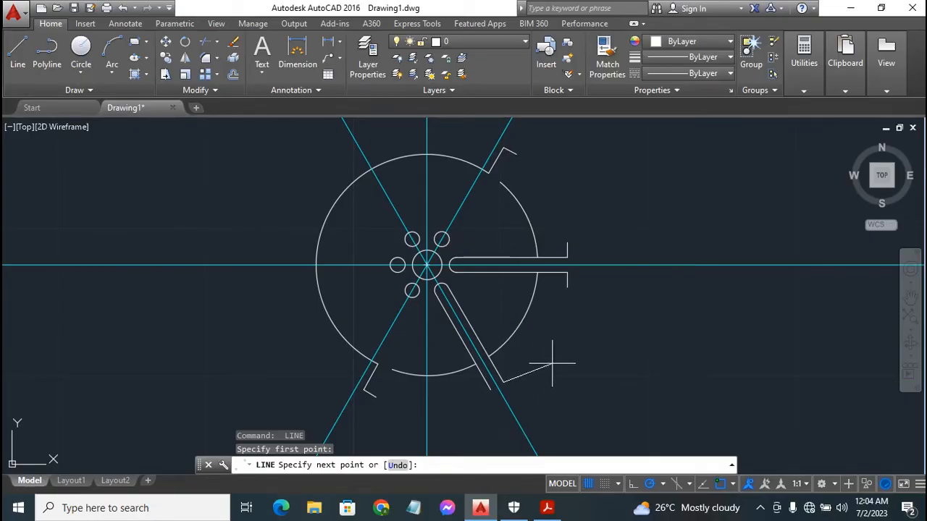
left_click(490, 389)
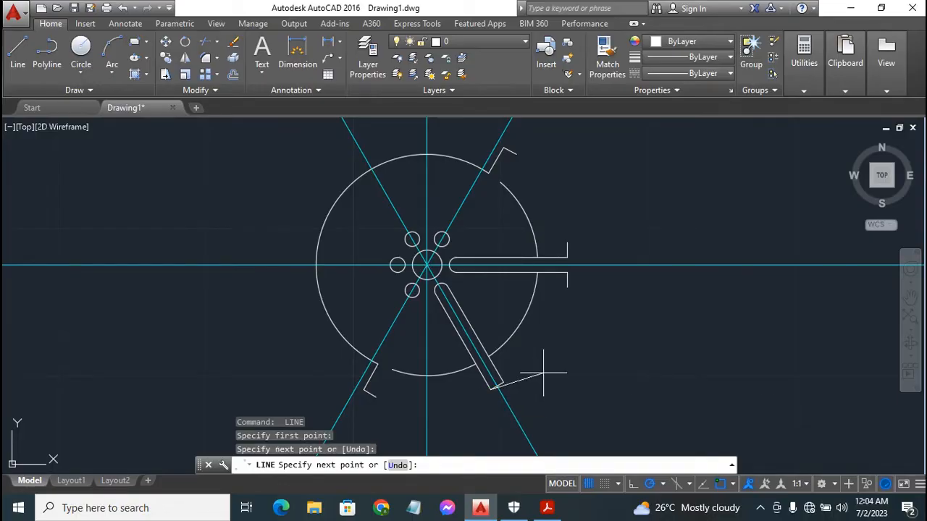
key("Escape")
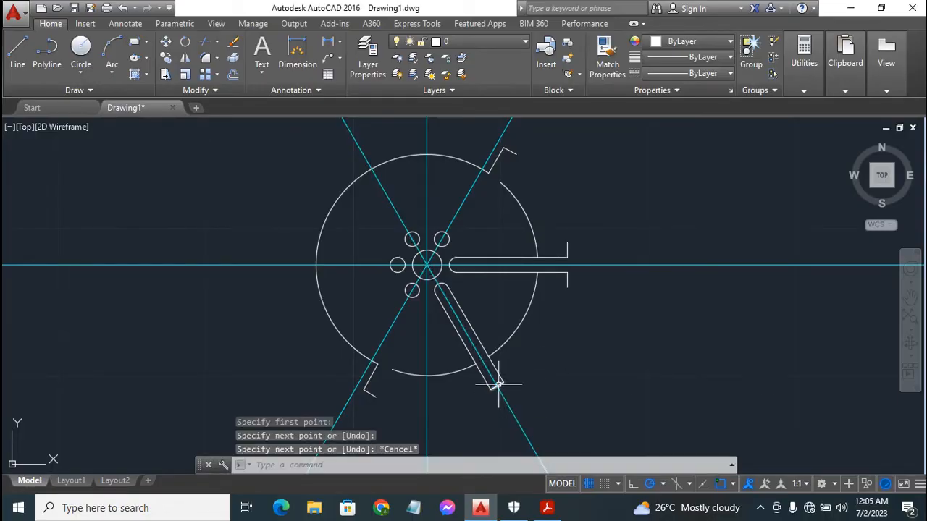
Step: Try to stretch the right endpoint of the lower-right arm's end line by 1 unit
left_click(498, 385)
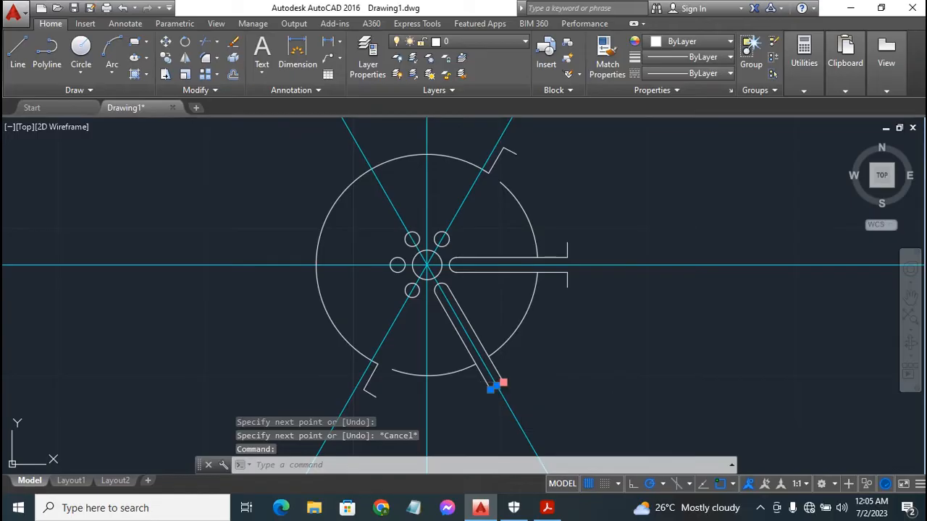
left_click(502, 381)
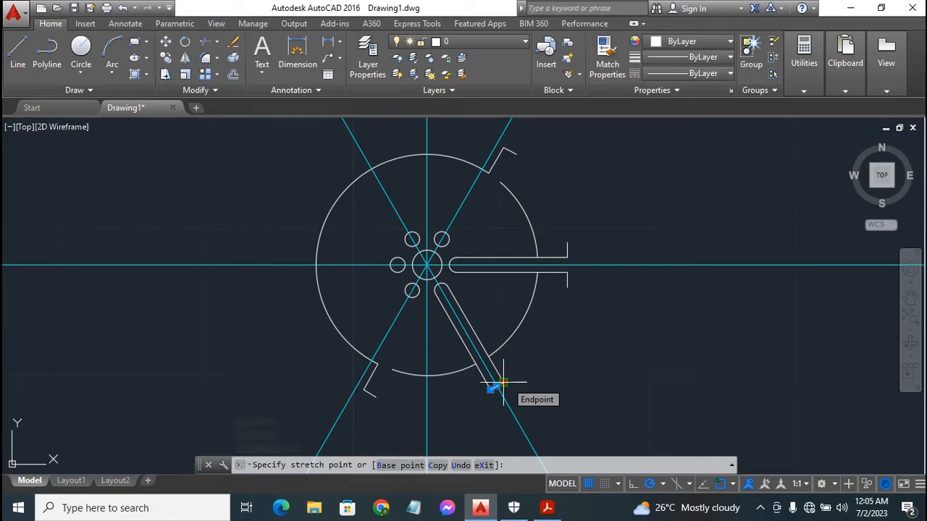
type("1")
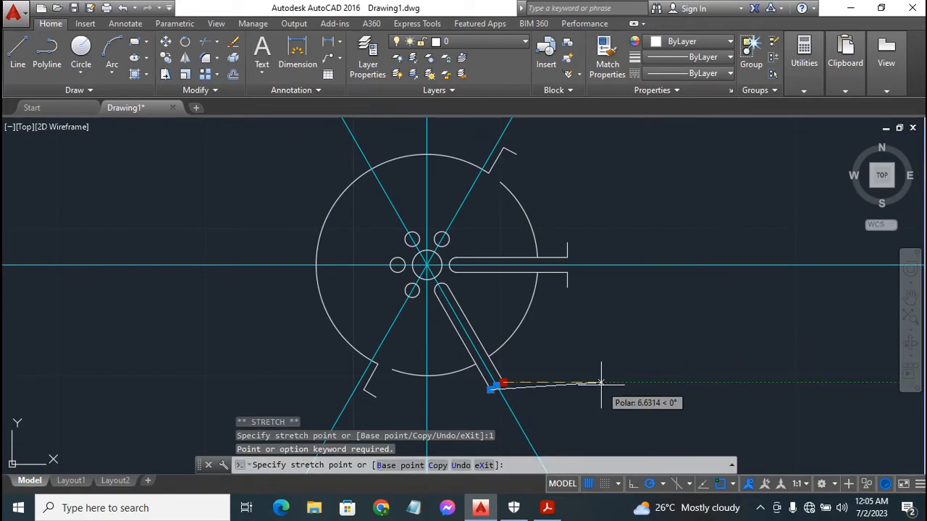
key("Escape")
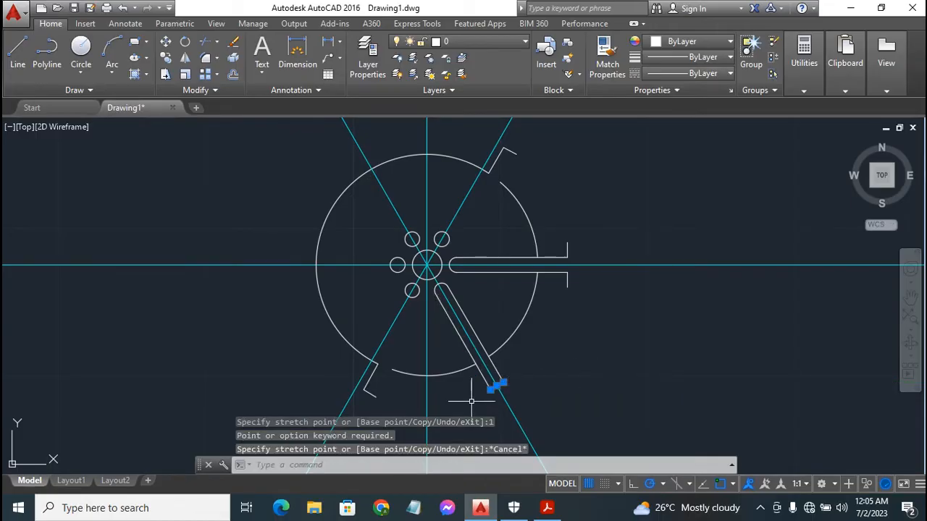
key("Escape")
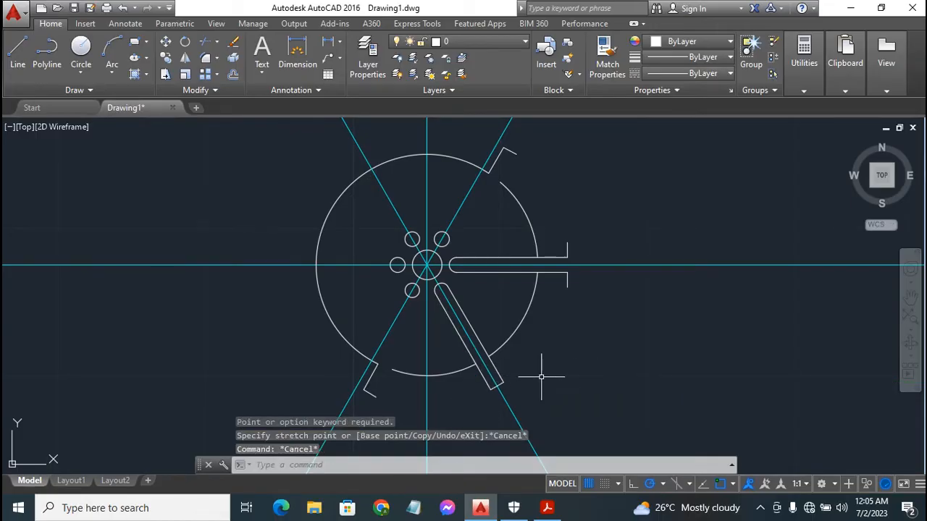
Step: Erase the lower-right arm's end line, and undo the erasure
left_click(499, 383)
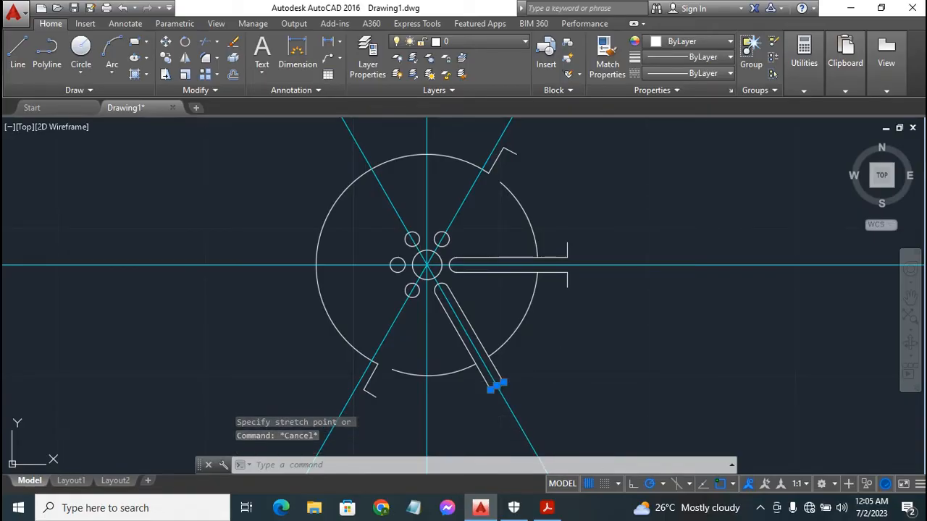
key("Delete")
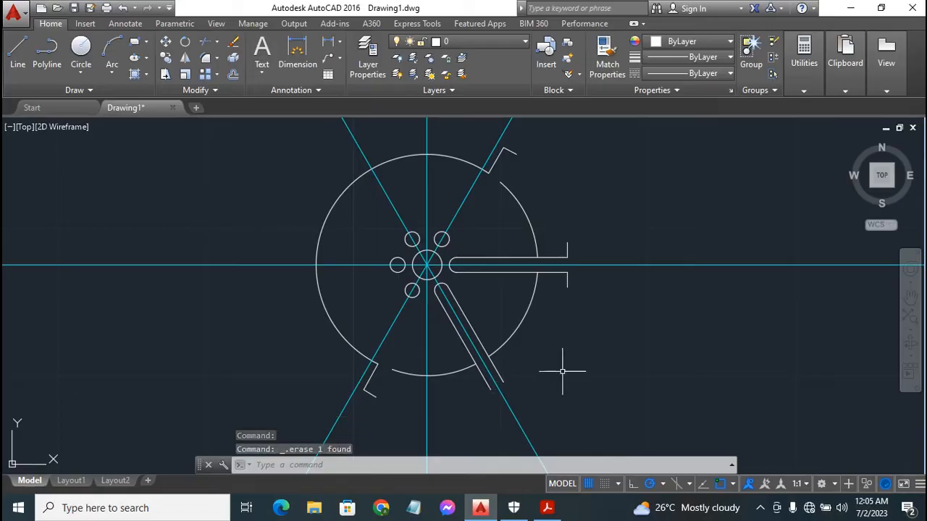
key("ctrl+z")
key("ctrl+z")
key("ctrl+z")
key("ctrl+z")
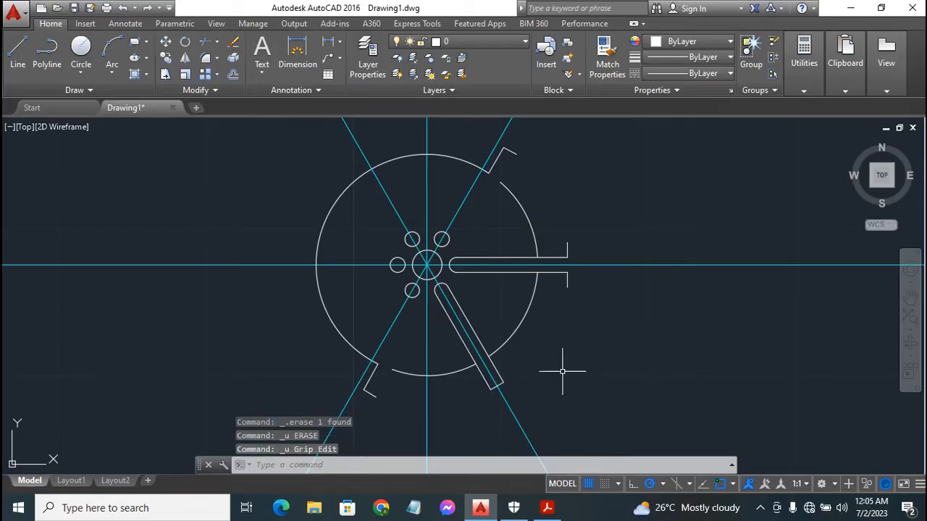
Step: Undo the recent edits back to where the lower-right arm's construction lines are still in the drawing
key("ctrl+z")
key("ctrl+z")
key("ctrl+z")
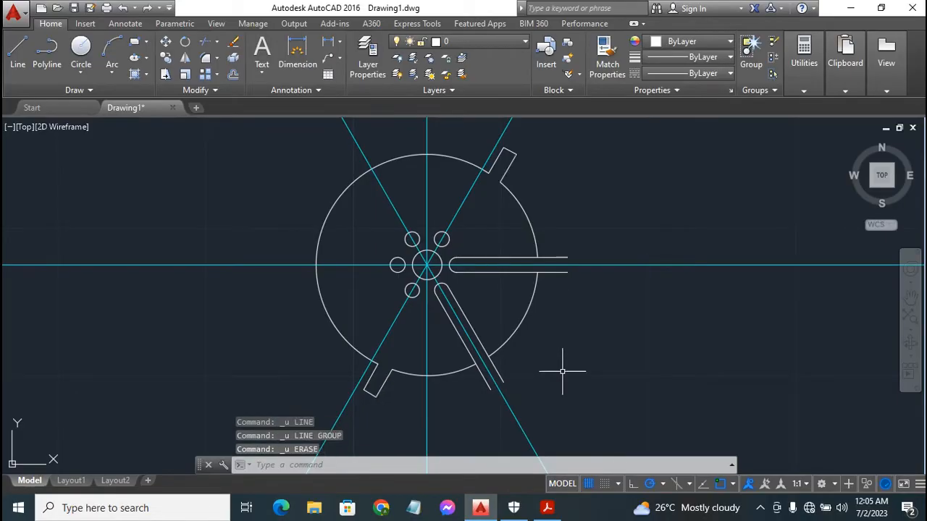
key("ctrl+z")
key("ctrl+z")
key("ctrl+z")
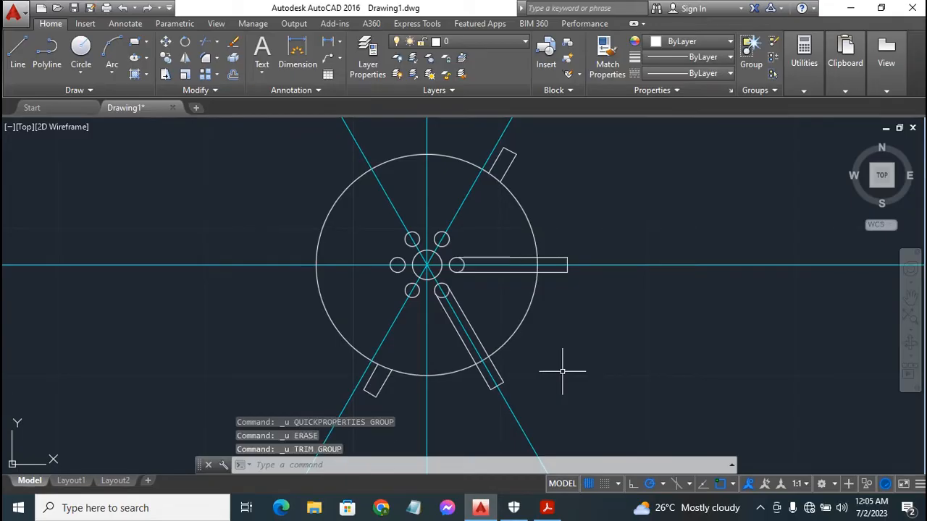
key("ctrl+z")
key("ctrl+z")
key("ctrl+z")
key("ctrl+z")
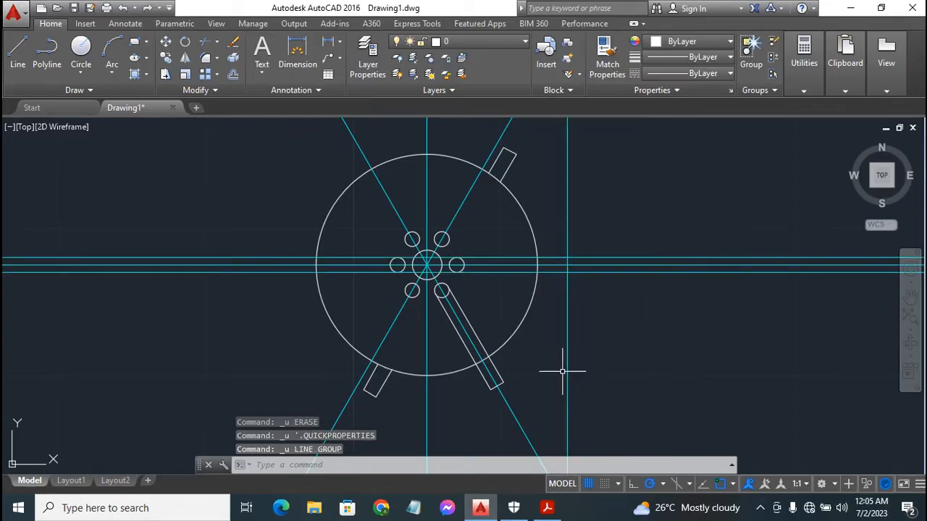
key("ctrl+z")
key("ctrl+z")
key("ctrl+z")
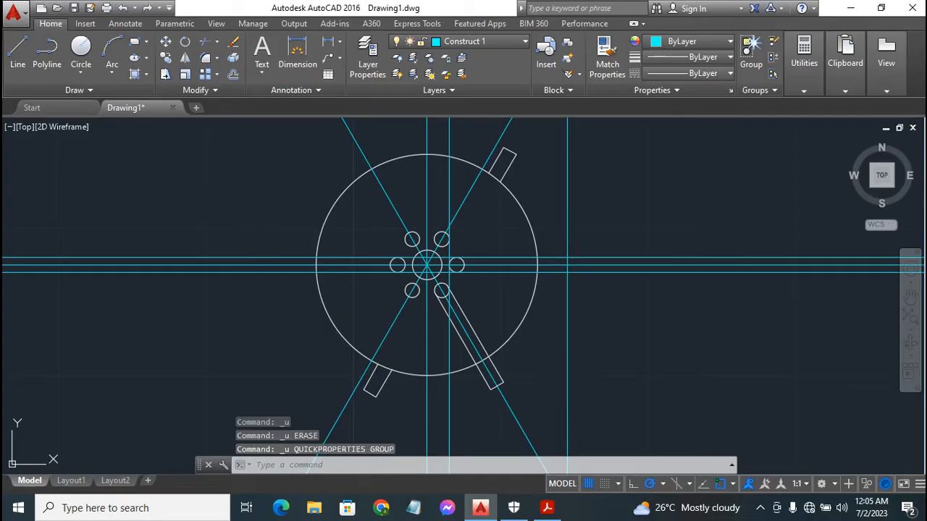
key("ctrl+z")
key("ctrl+z")
key("ctrl+z")
key("ctrl+z")
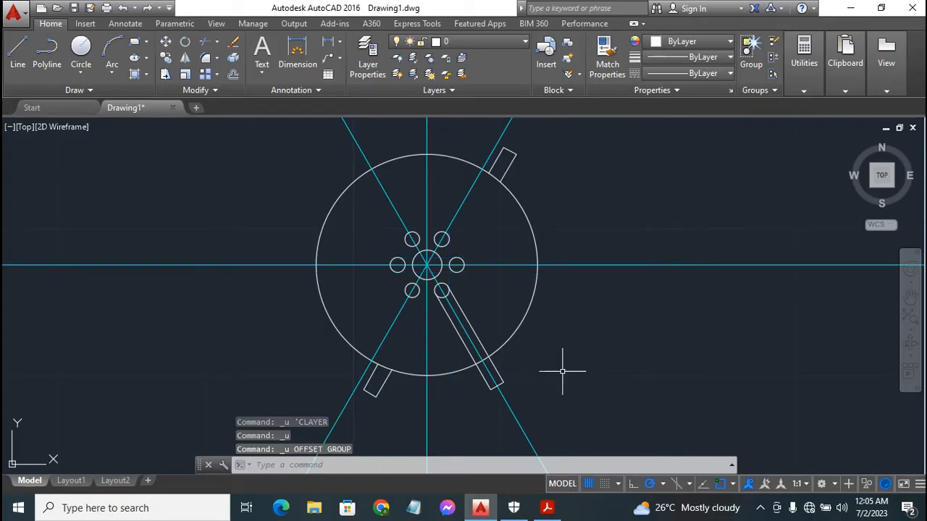
key("ctrl+z")
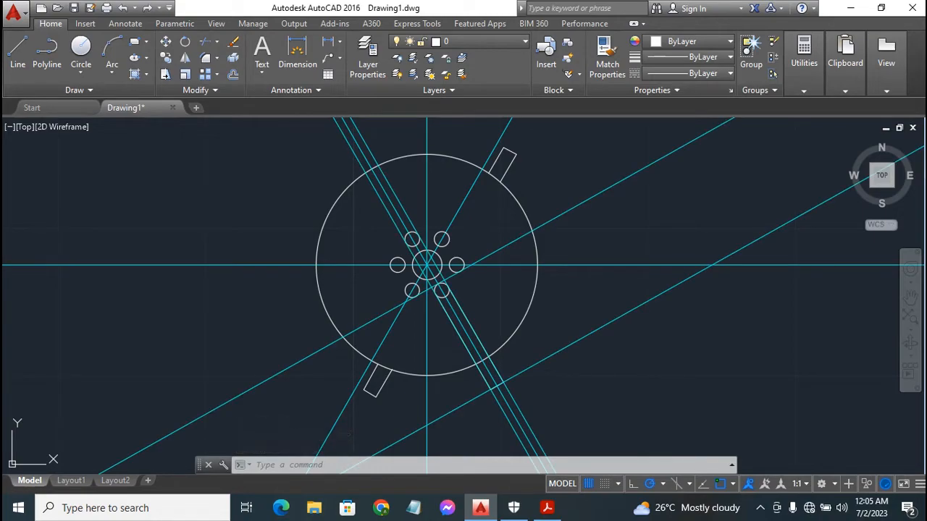
Step: Redo the undone edits up to the end line across the lower-right arm
key("ctrl+y")
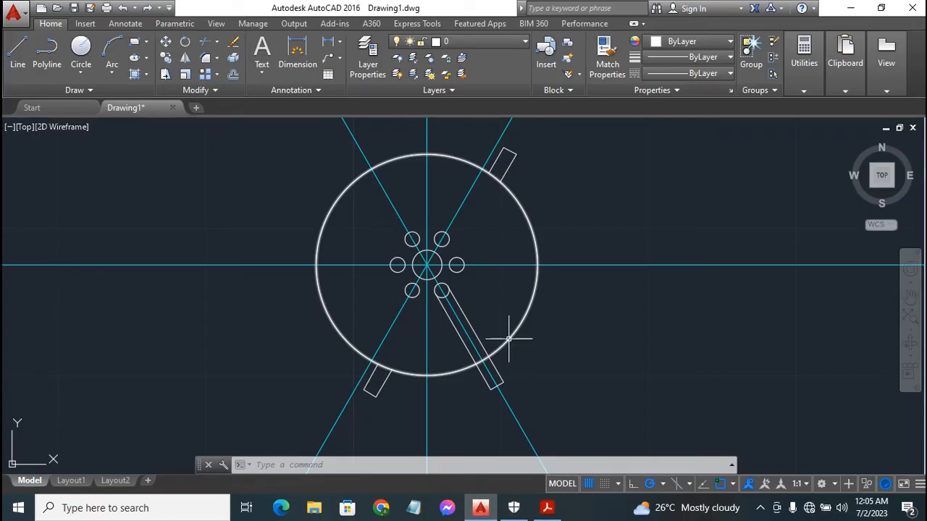
mouse_move(508, 338)
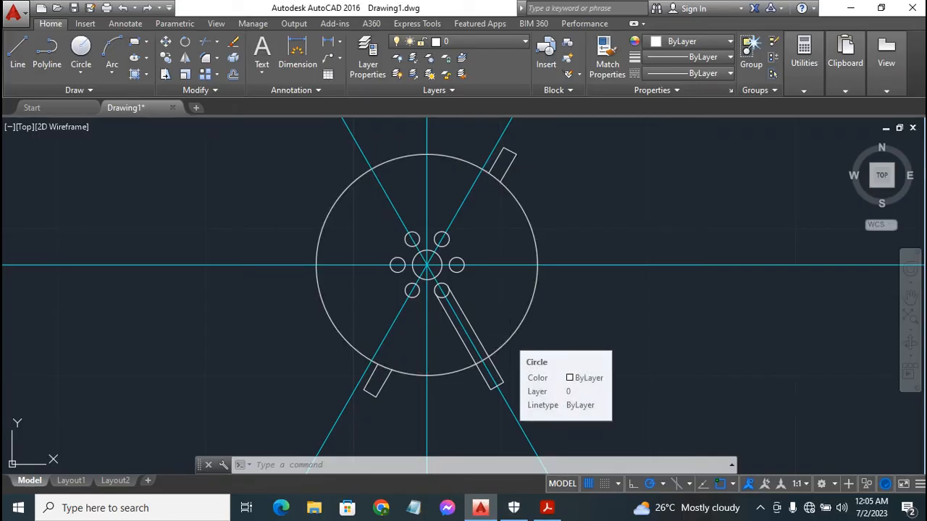
key("ctrl+y")
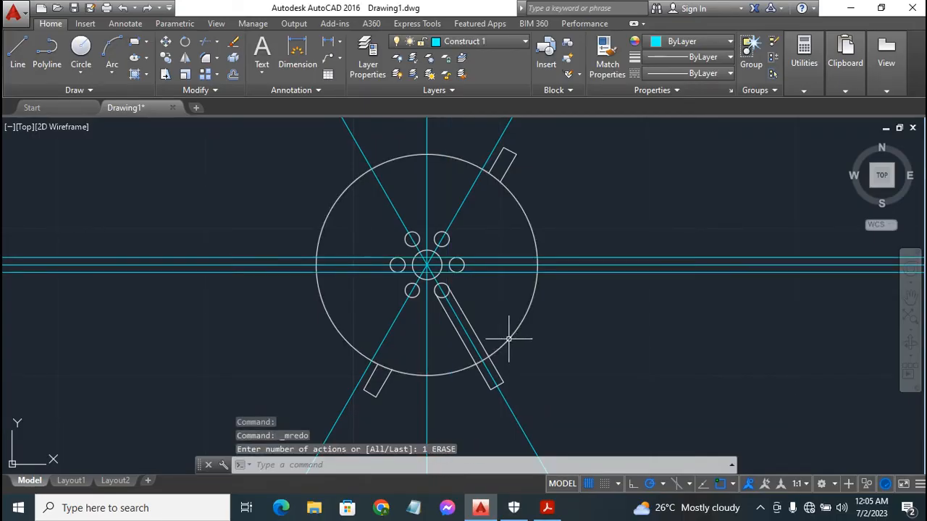
key("ctrl+y")
key("ctrl+y")
key("ctrl+y")
key("ctrl+y")
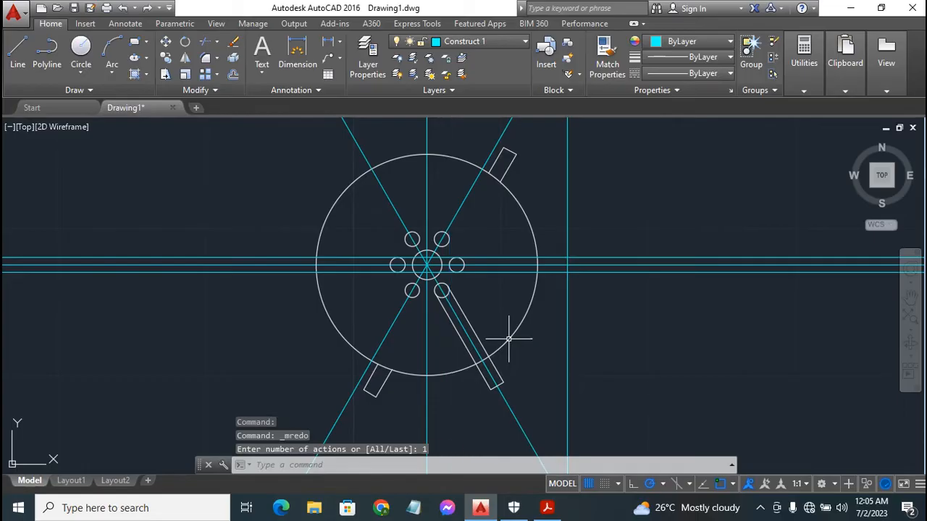
key("ctrl+y")
key("ctrl+y")
key("ctrl+y")
key("ctrl+y")
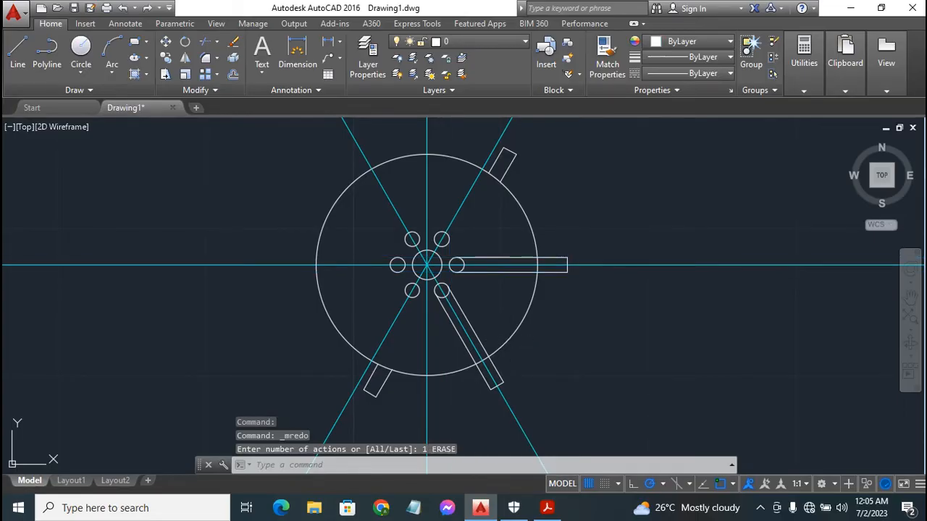
key("ctrl+y")
key("ctrl+y")
key("ctrl+y")
key("ctrl+y")
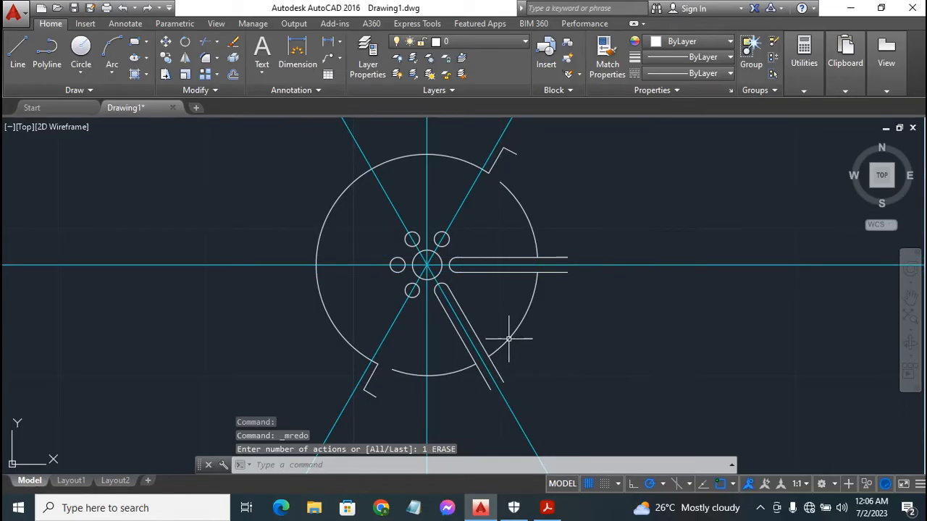
key("ctrl+y")
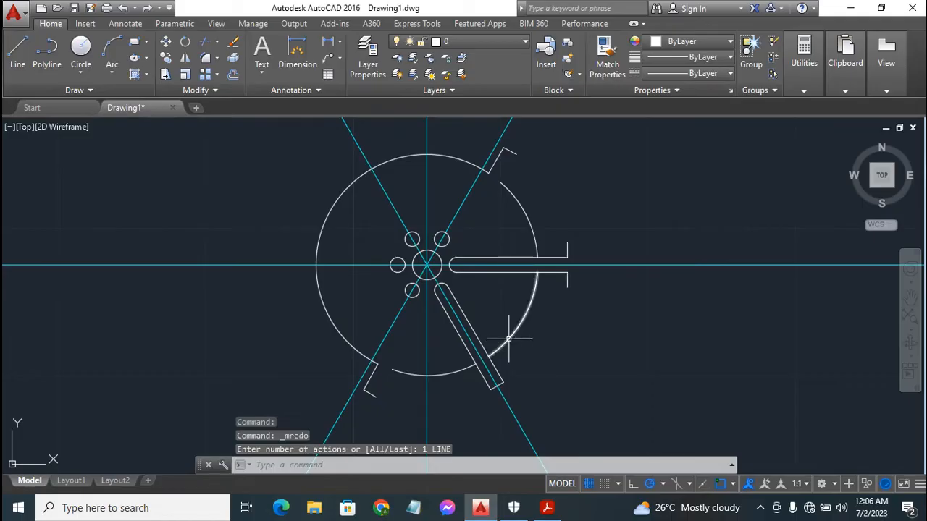
Step: Erase the end line across the lower-right arm and make Construct 1 the current layer
left_click(496, 386)
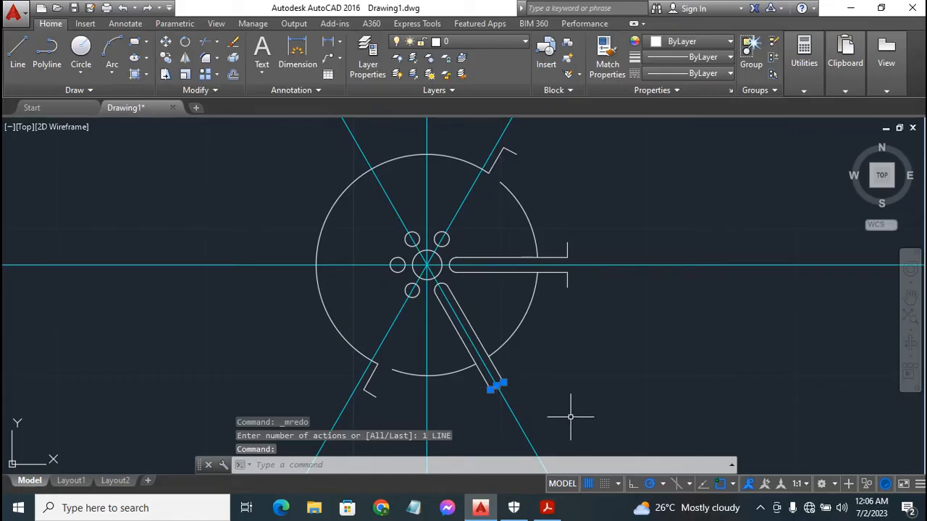
key("Delete")
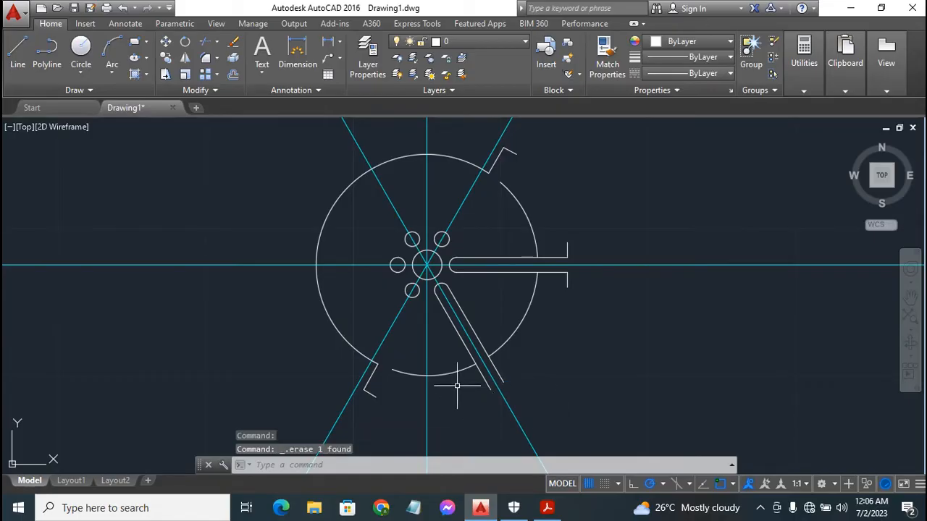
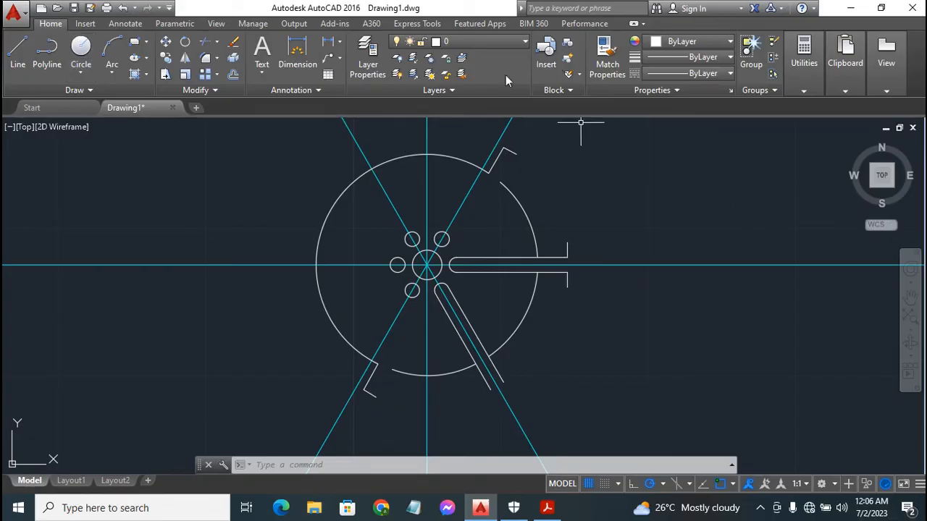
left_click(487, 44)
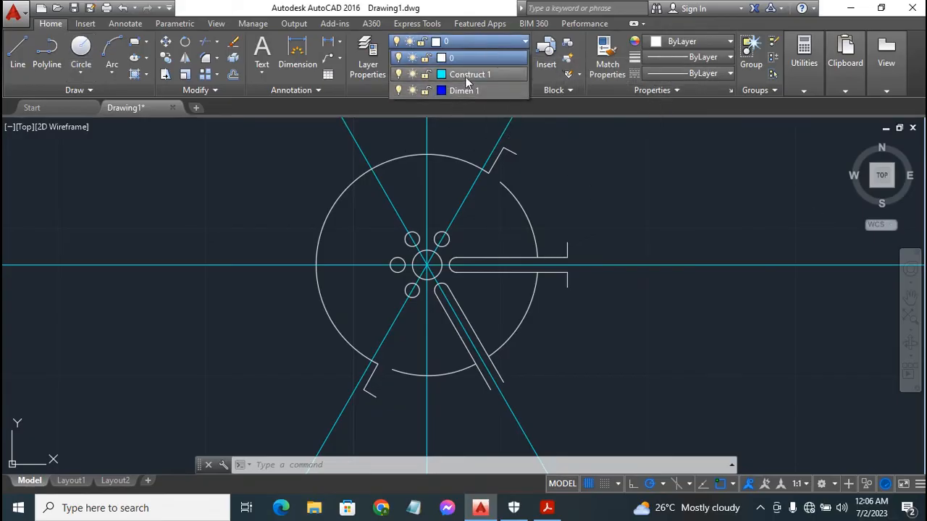
left_click(465, 75)
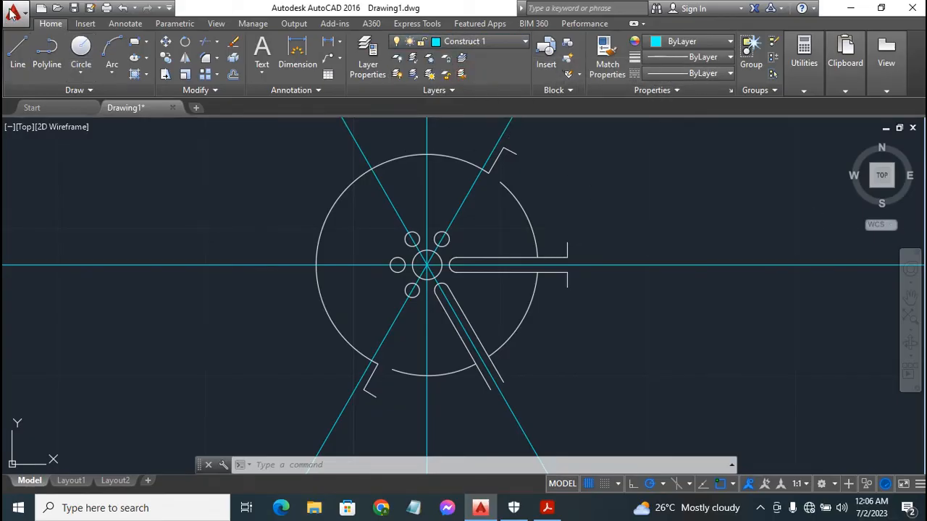
Step: Start a construction line and restrict the running object snaps to Tangent only, turning off Endpoint, Midpoint, Center and Intersection
left_click(85, 89)
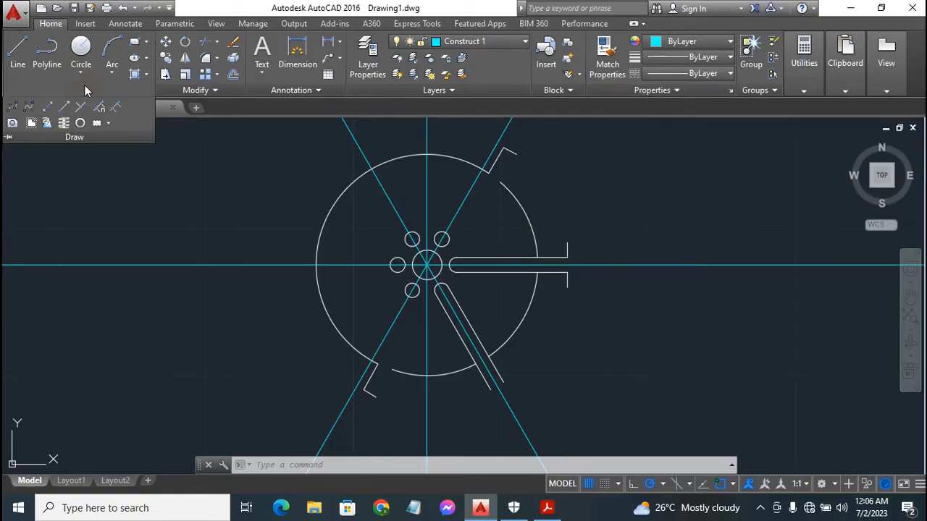
left_click(48, 107)
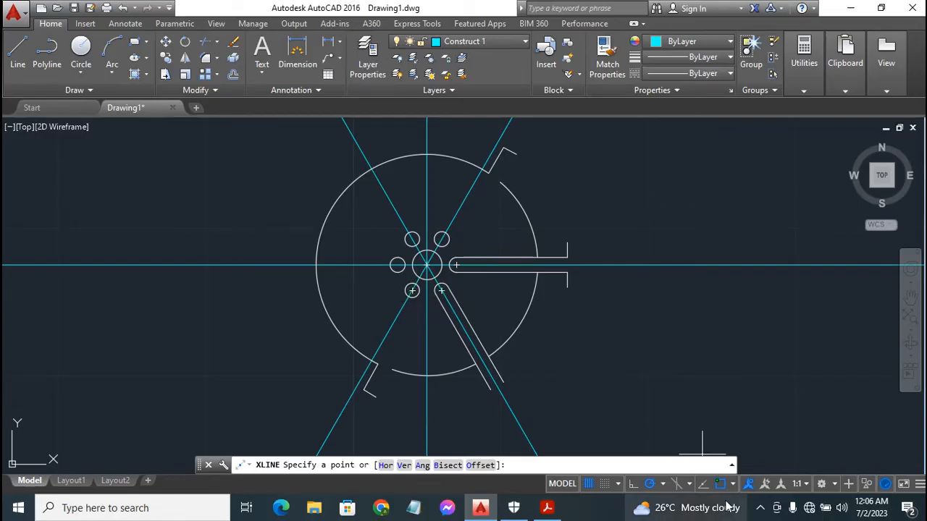
mouse_move(728, 507)
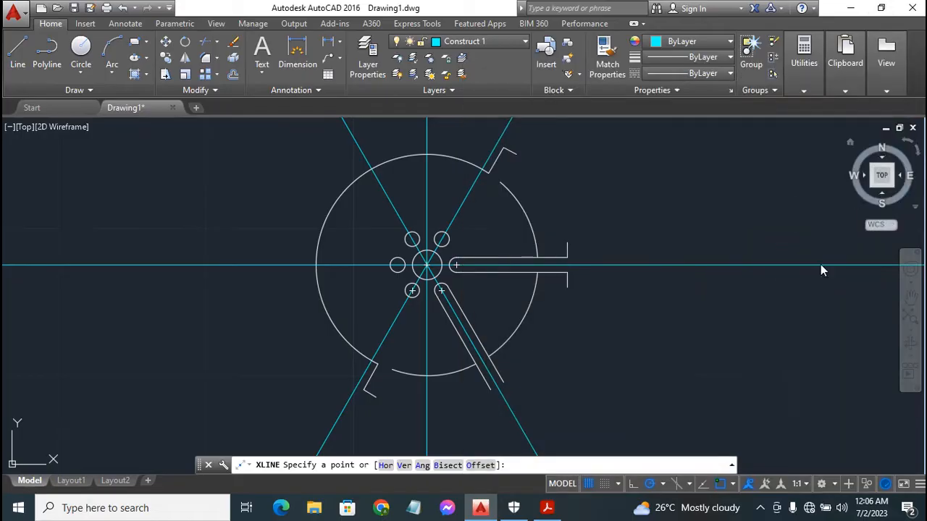
left_click(733, 484)
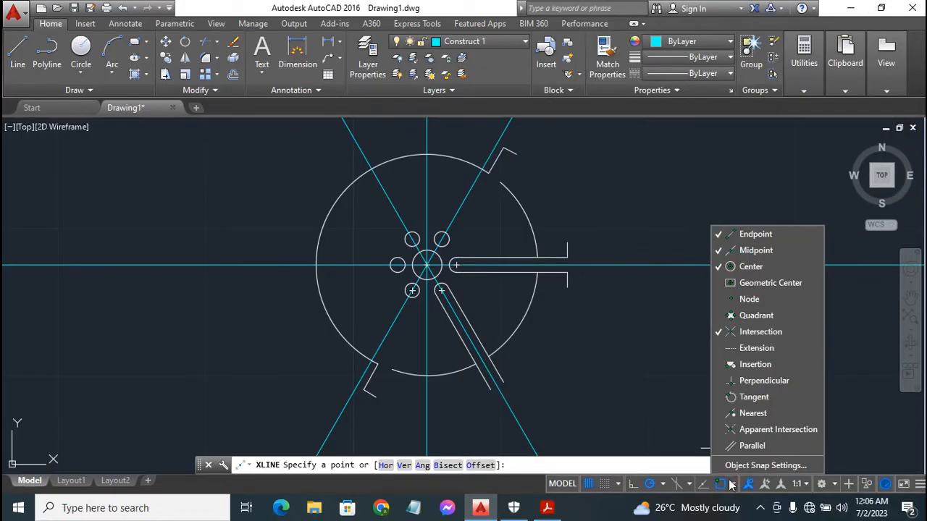
left_click(758, 402)
left_click(758, 332)
left_click(757, 267)
left_click(757, 251)
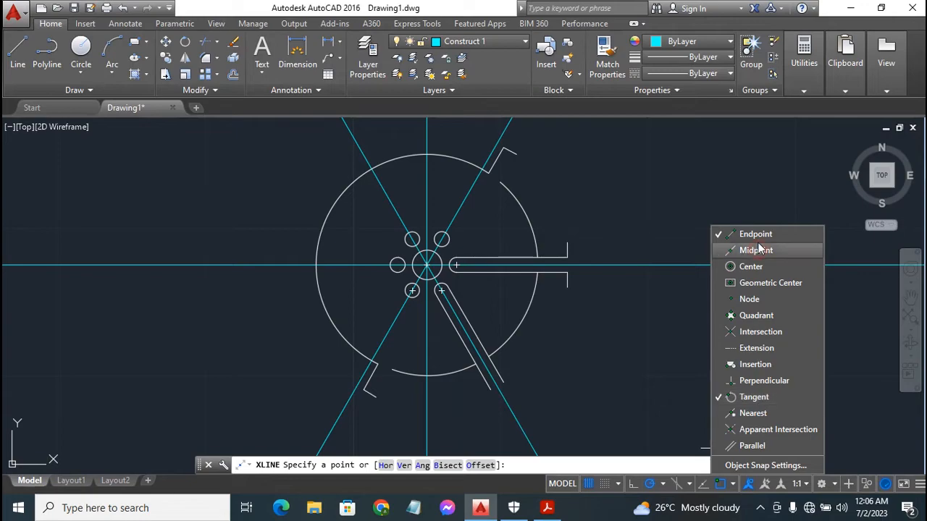
left_click(757, 234)
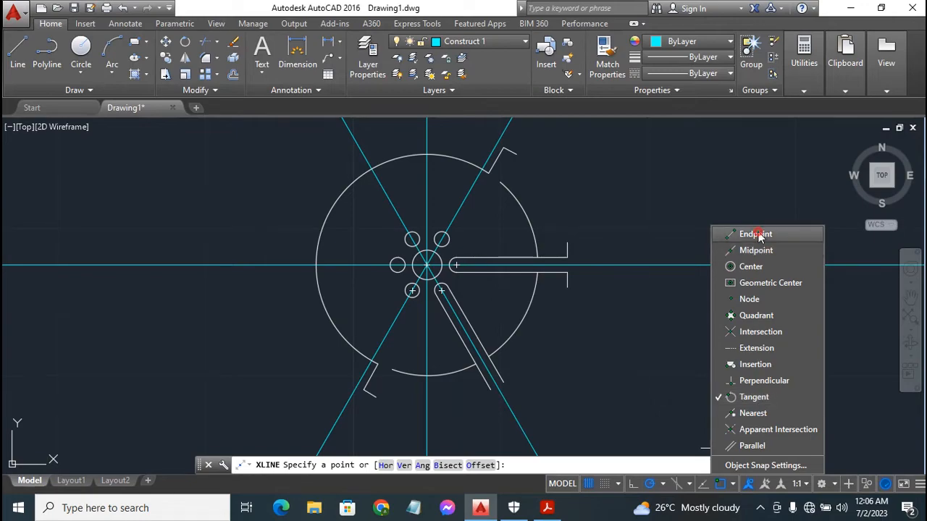
left_click(733, 485)
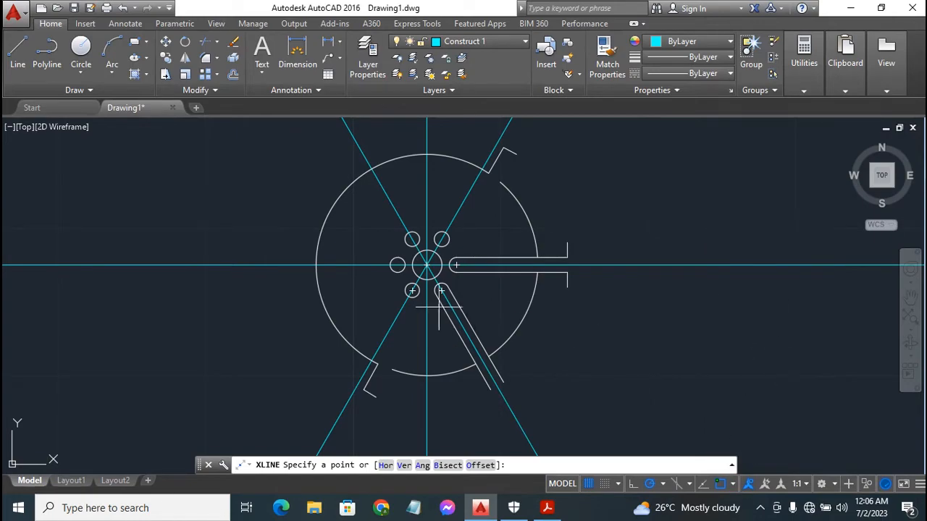
Step: Draw a construction line tangent to the lower-left small circle and the rounded inner end of the lower-right slot
left_click(417, 293)
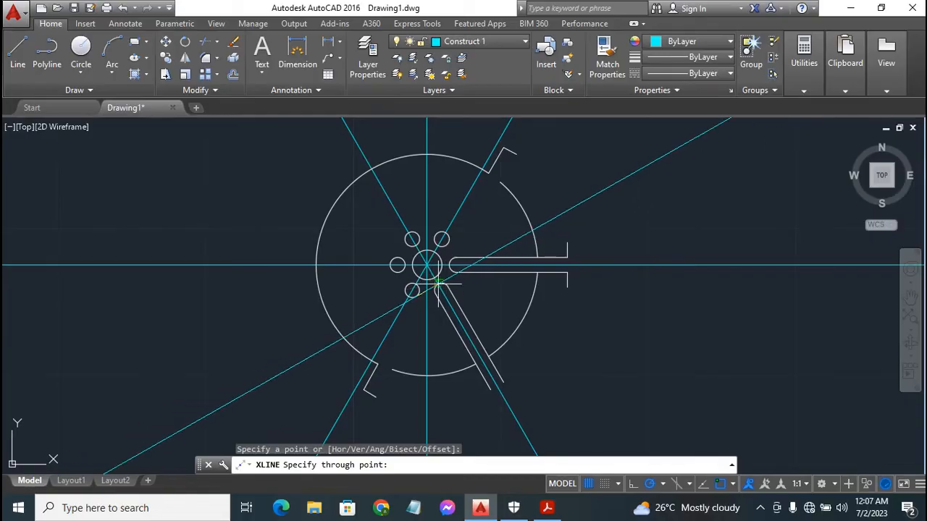
left_click(443, 293)
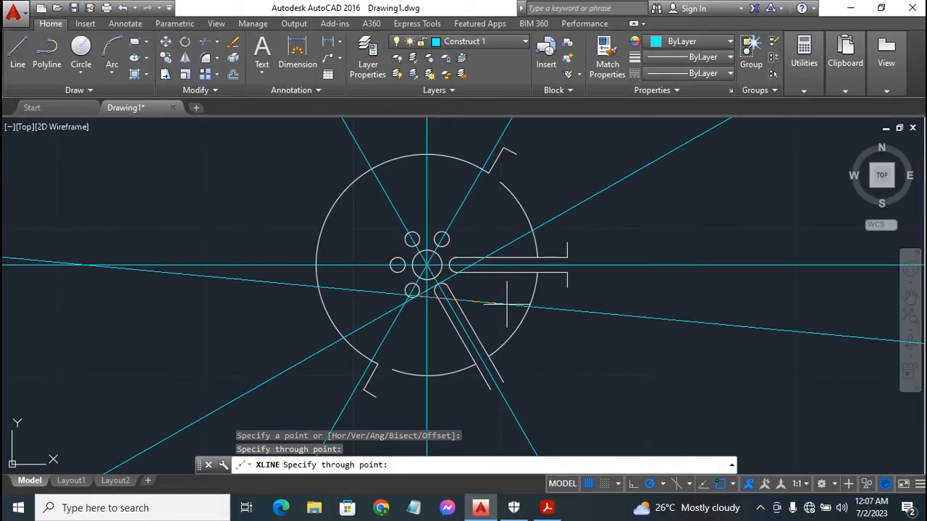
key("Escape")
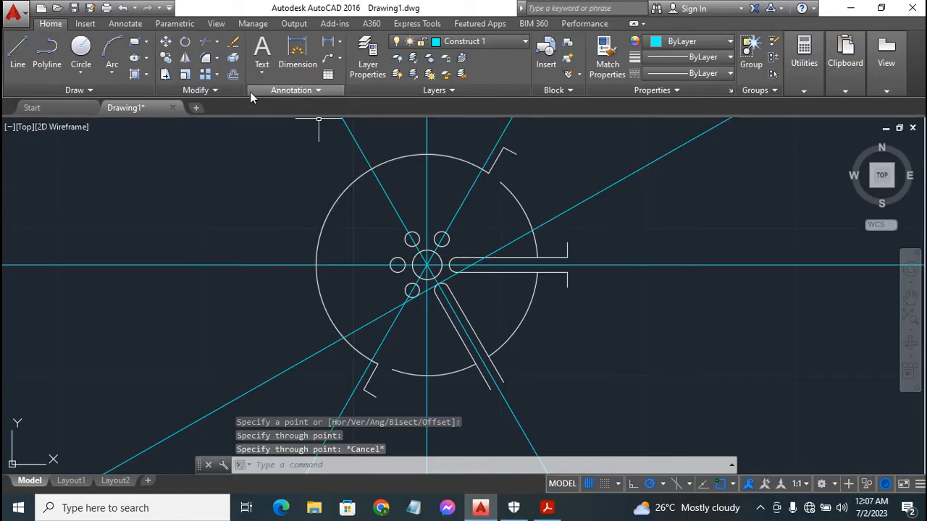
Step: Offset the tangent construction line 8 units toward the lower-right arm's outer end, and erase the original line
left_click(234, 74)
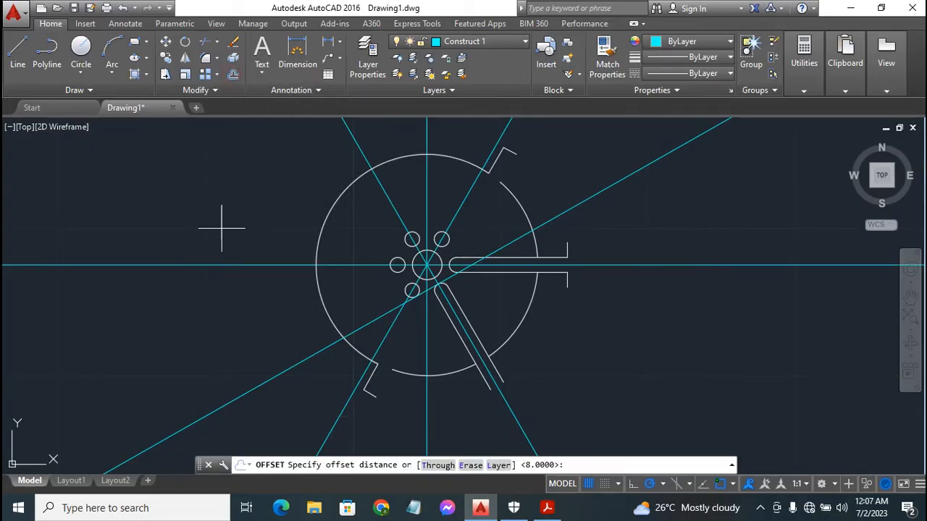
key("Return")
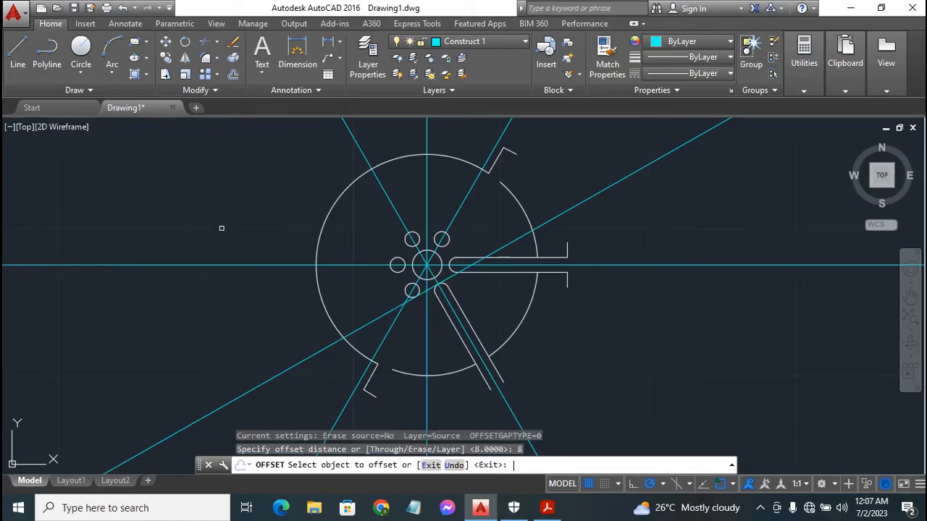
left_click(596, 193)
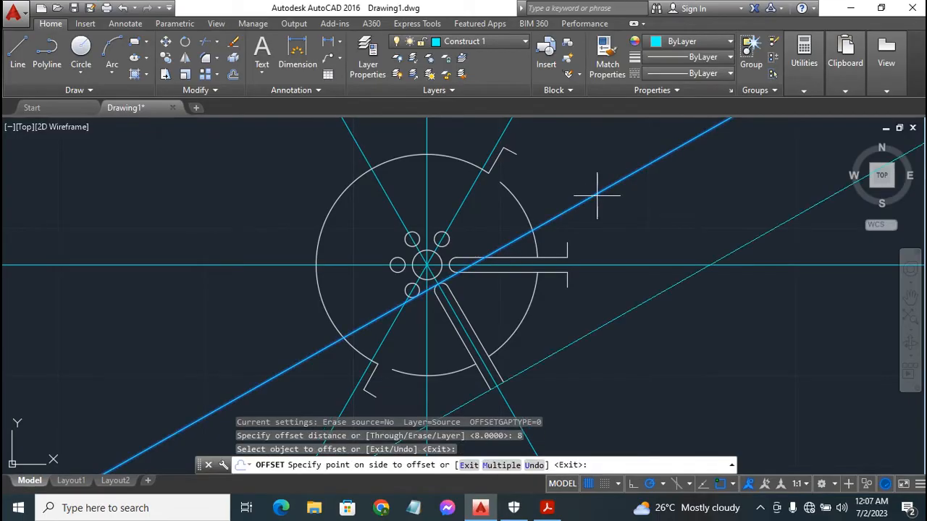
left_click(632, 309)
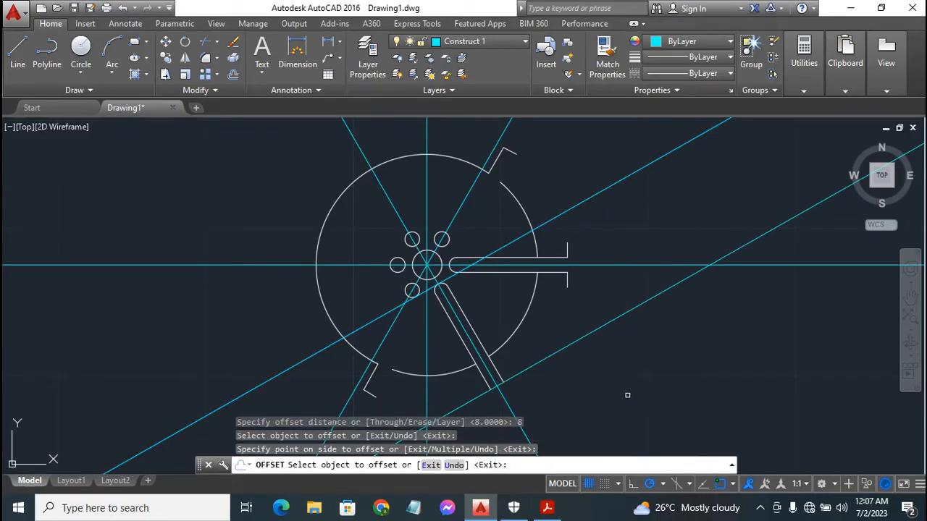
key("Escape")
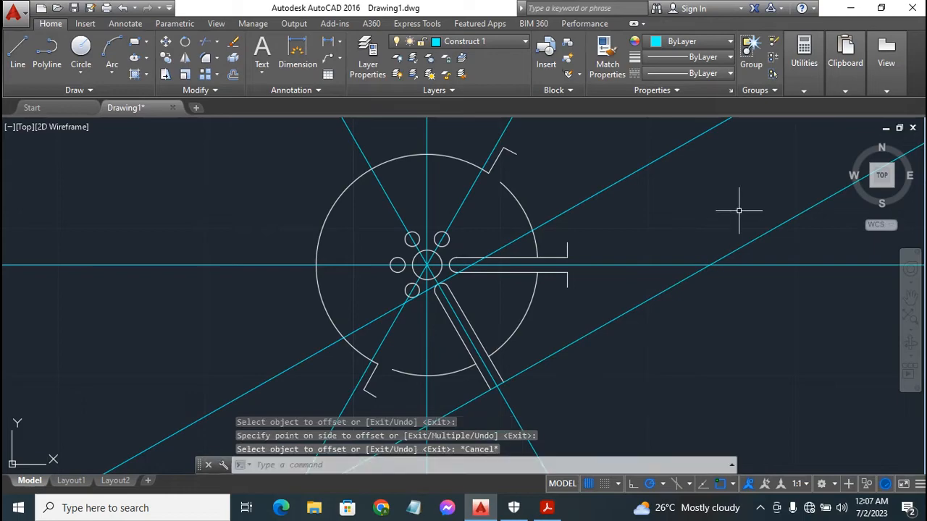
left_click(649, 160)
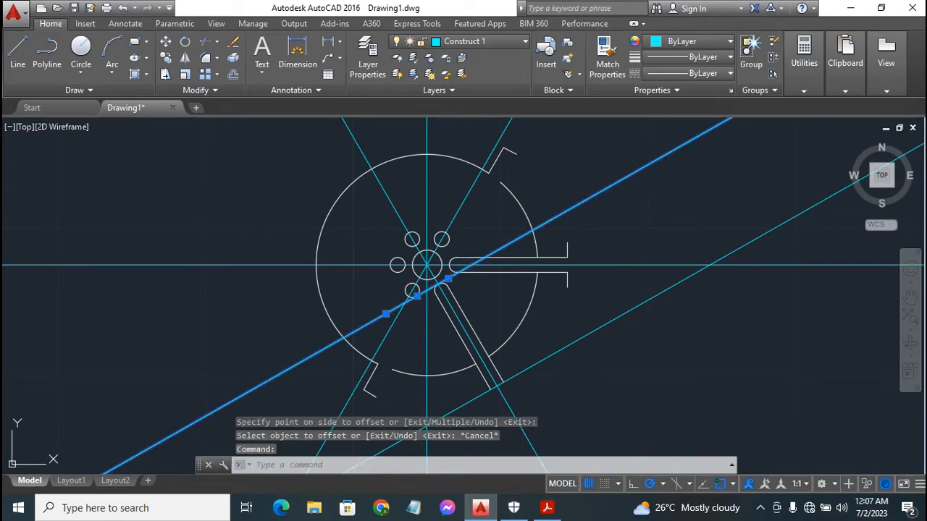
key("Delete")
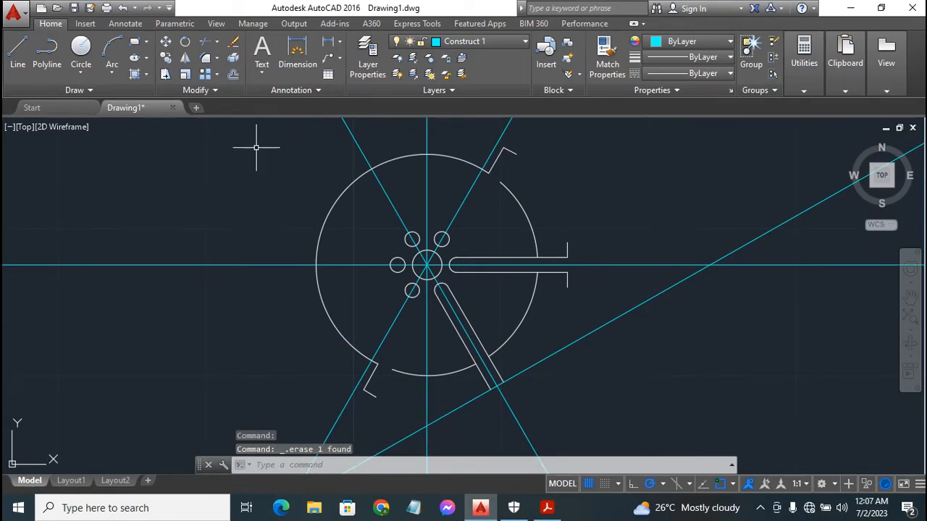
Step: Turn on the Endpoint object snap alongside Tangent and make layer 0 the current layer
left_click(22, 65)
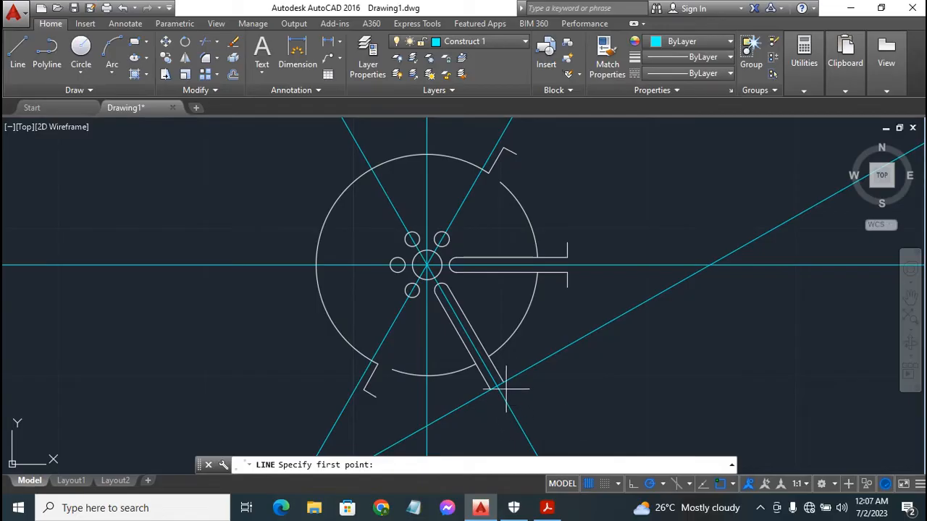
left_click(732, 487)
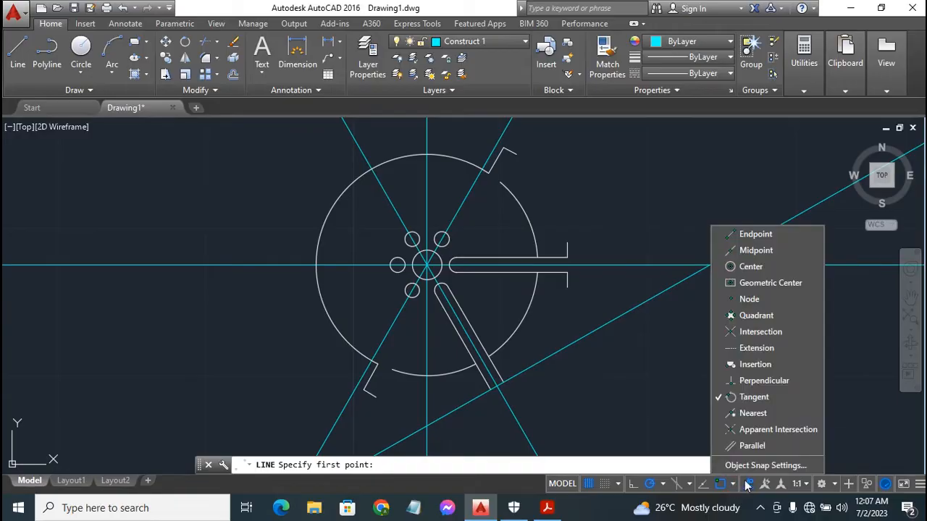
left_click(751, 235)
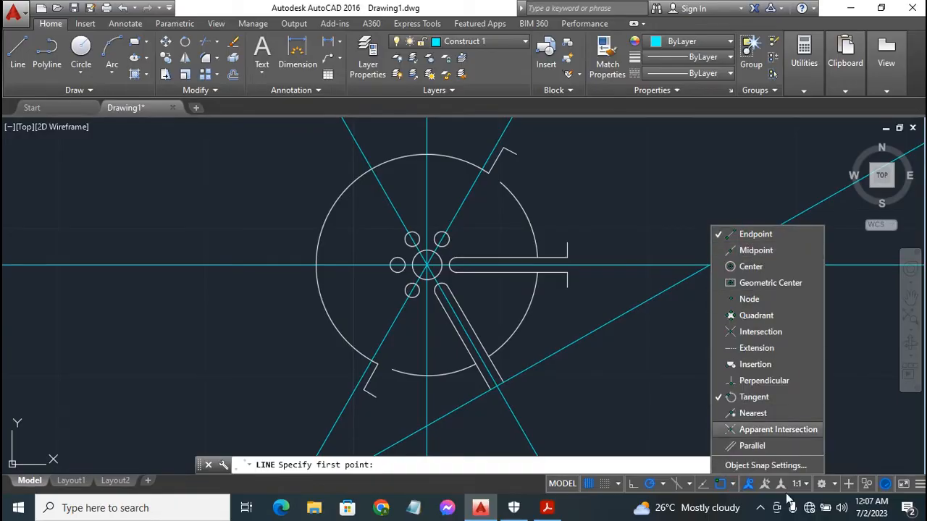
left_click(733, 485)
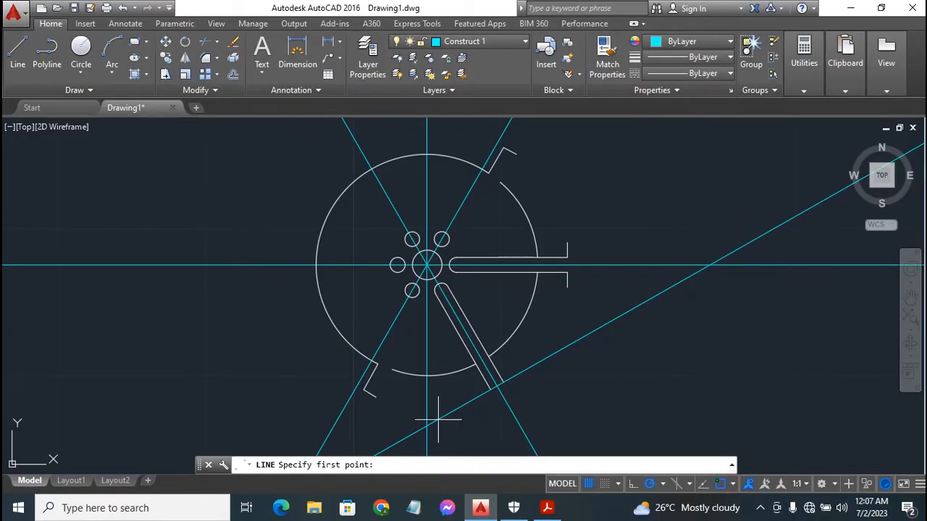
left_click(501, 381)
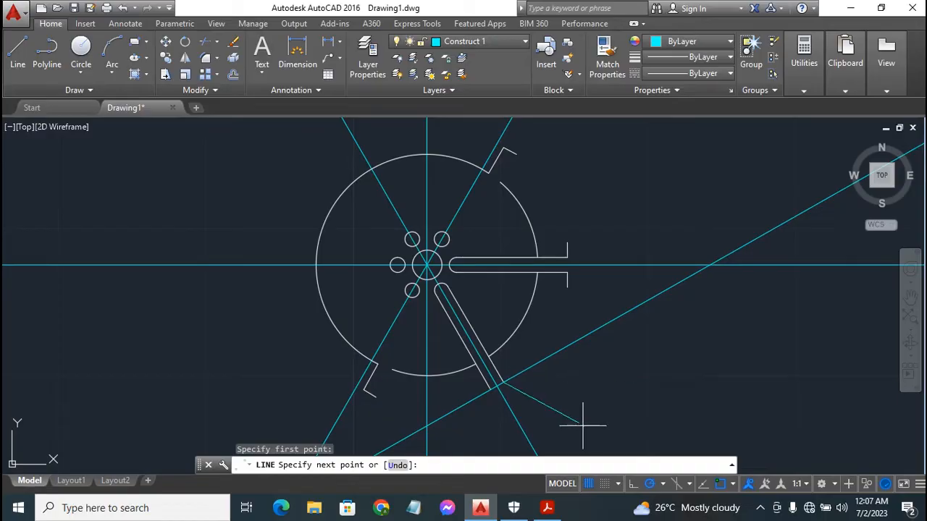
key("Escape")
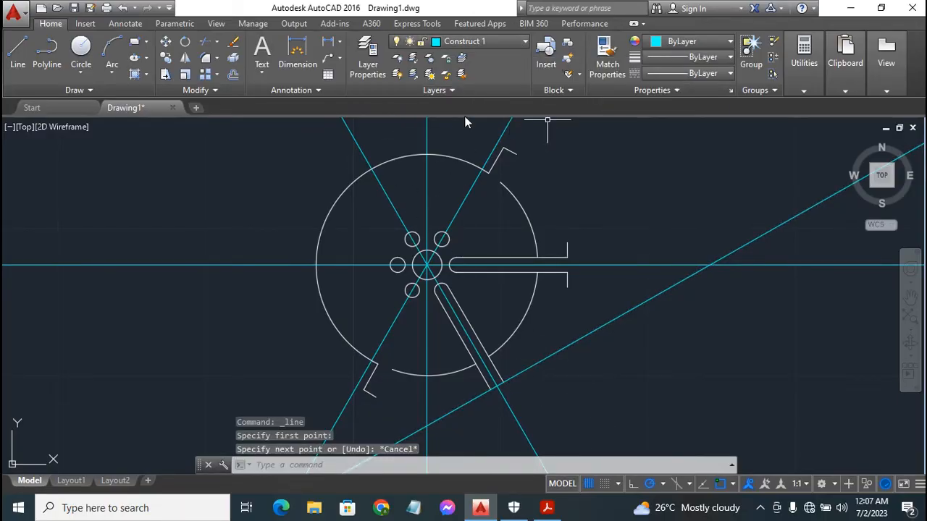
left_click(495, 45)
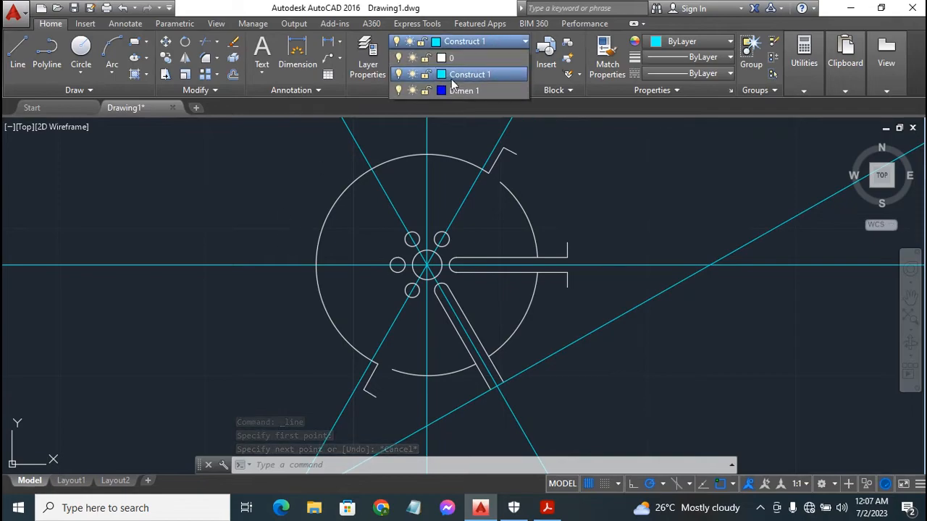
left_click(458, 58)
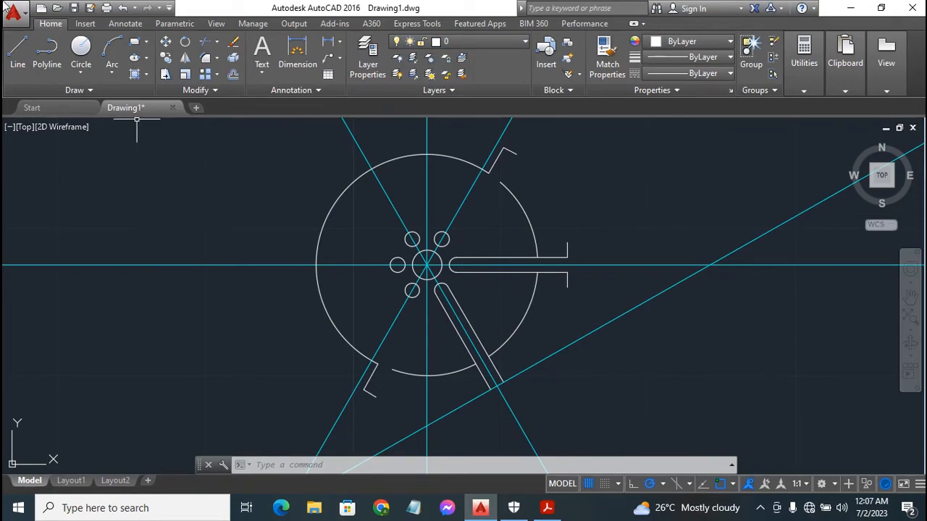
Step: Draw a 1-unit line outward from the outer end of the lower-right arm's upper edge, along the tangent construction line
left_click(18, 53)
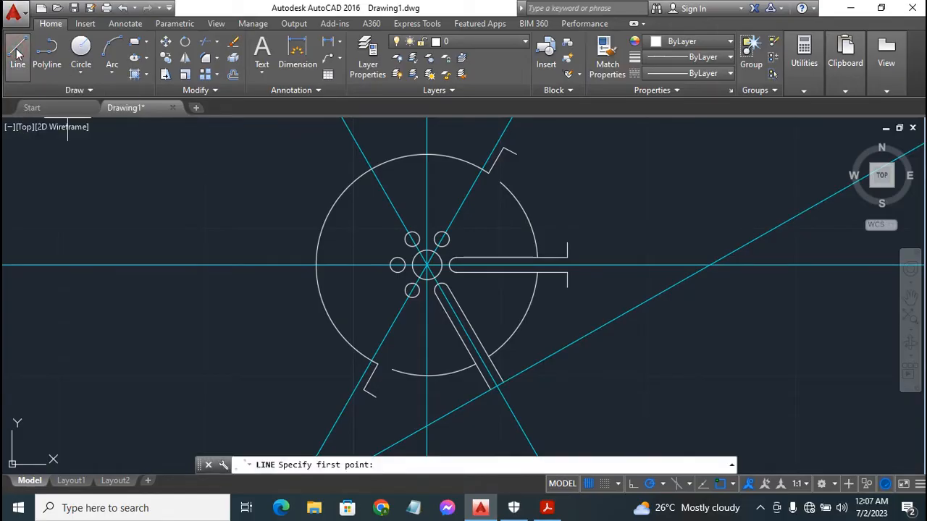
left_click(499, 384)
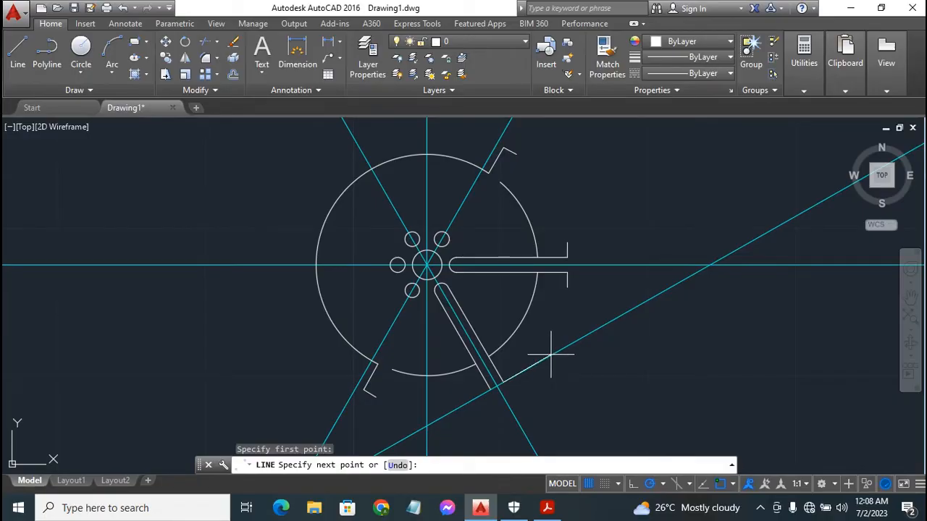
key("Return")
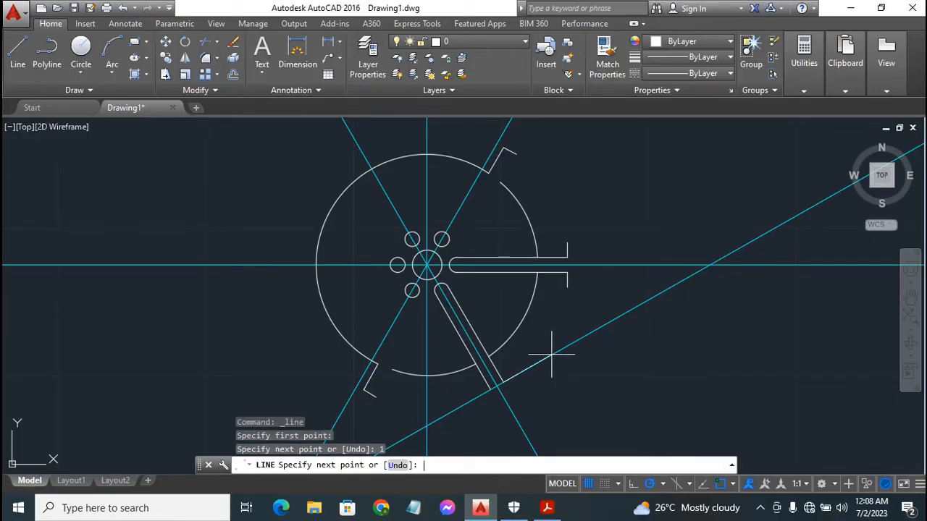
key("Escape")
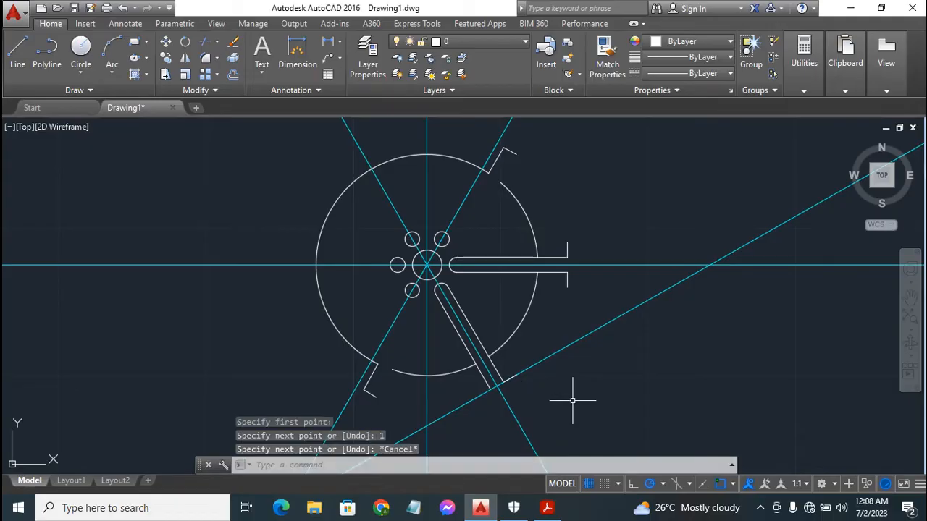
Step: Draw a 1-unit line outward from the end of the lower-right arm's other edge, and erase the offset tangent construction line
key("Return")
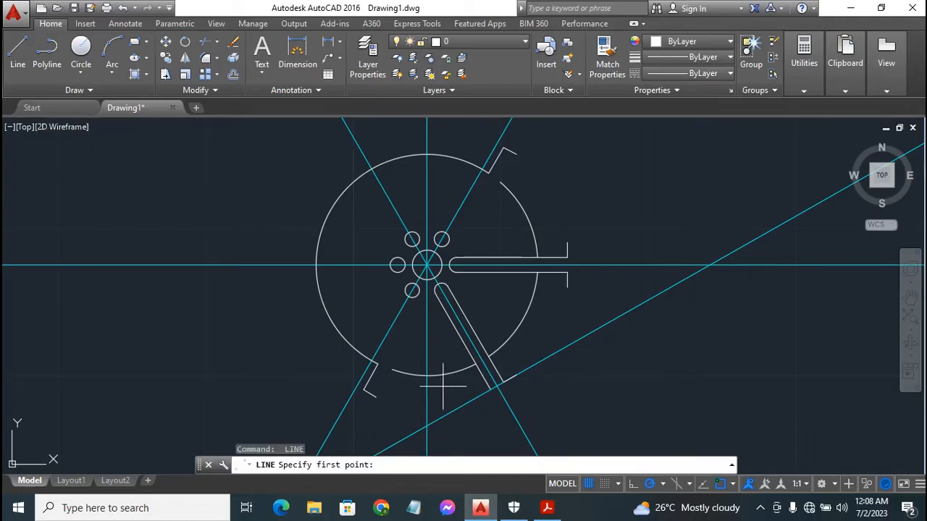
left_click(491, 389)
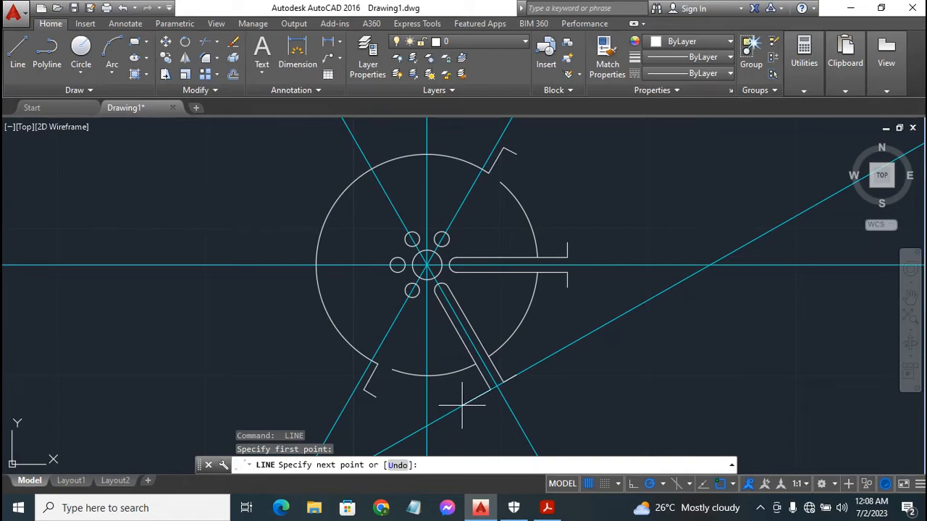
key("Return")
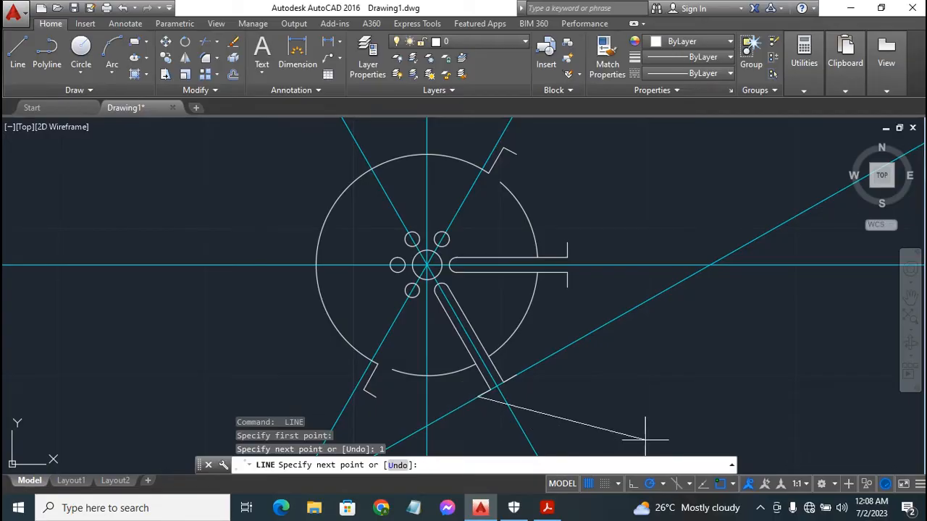
key("Escape")
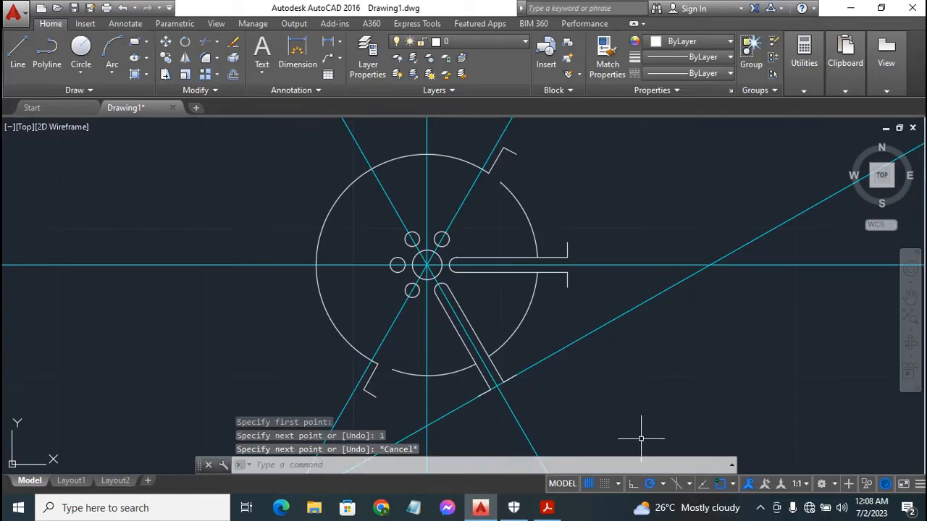
left_click(577, 339)
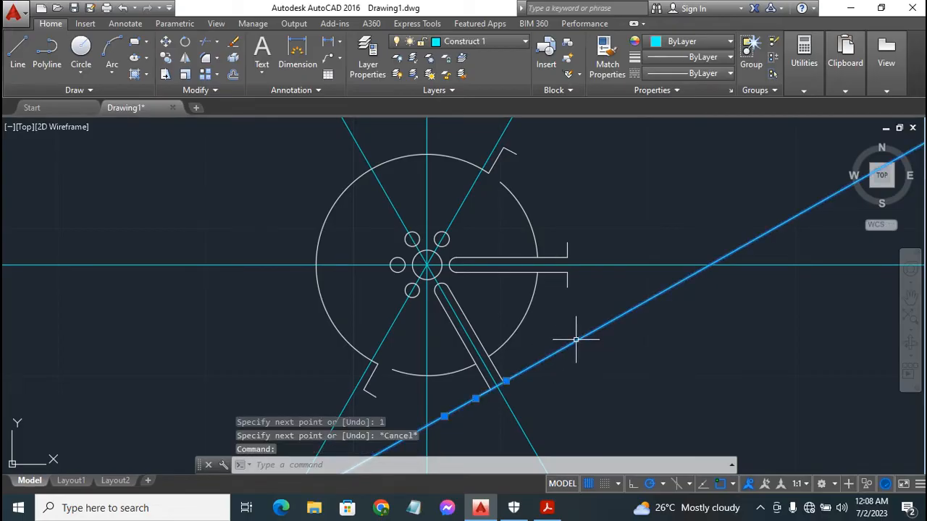
key("Delete")
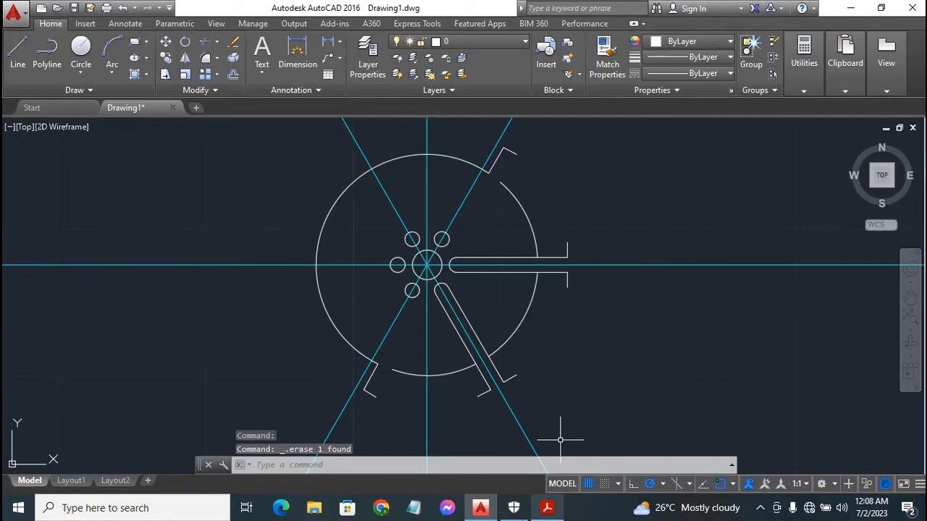
Step: Check the PDF exercise in Adobe Acrobat for the radius of the arcs between the arms, and return to AutoCAD
left_click(548, 507)
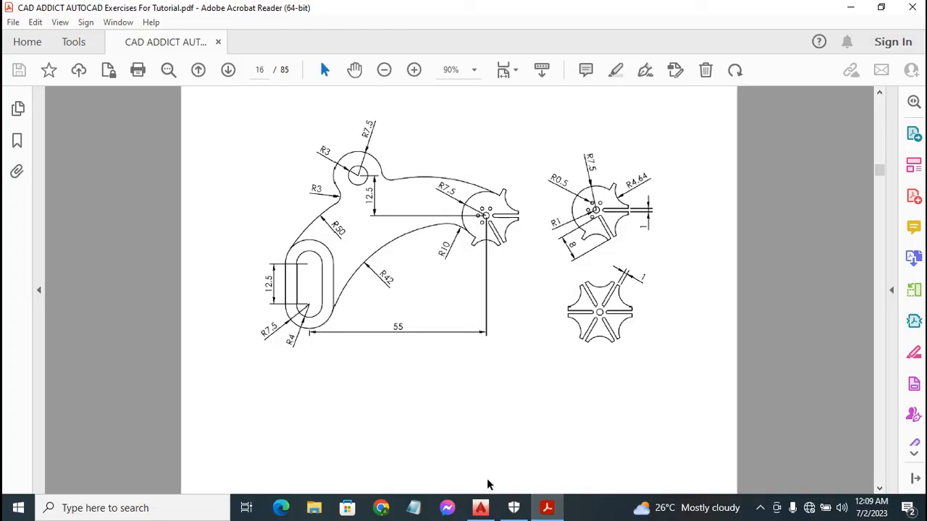
left_click(479, 507)
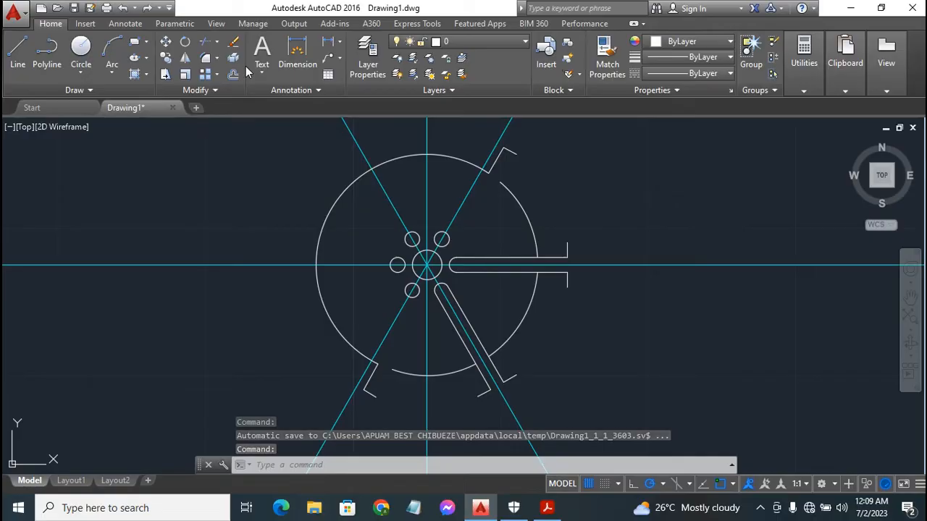
right_click(248, 66)
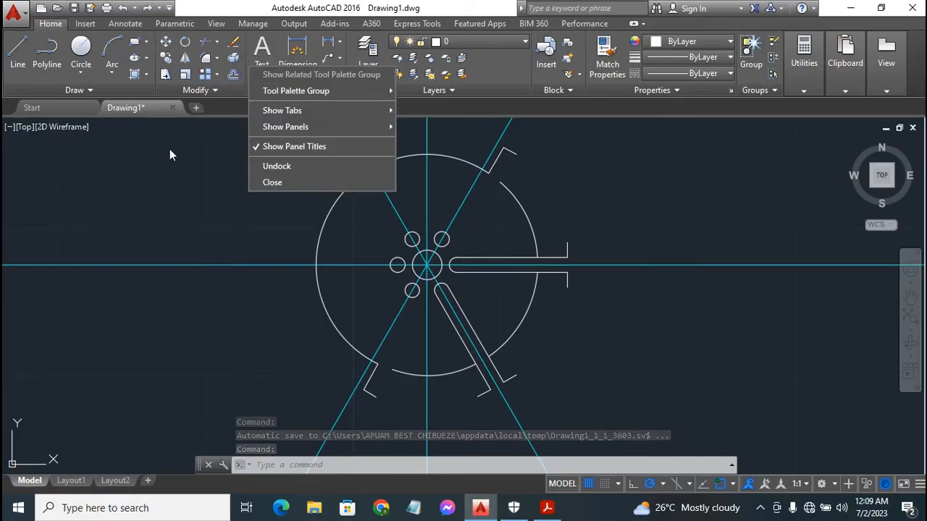
left_click(214, 204)
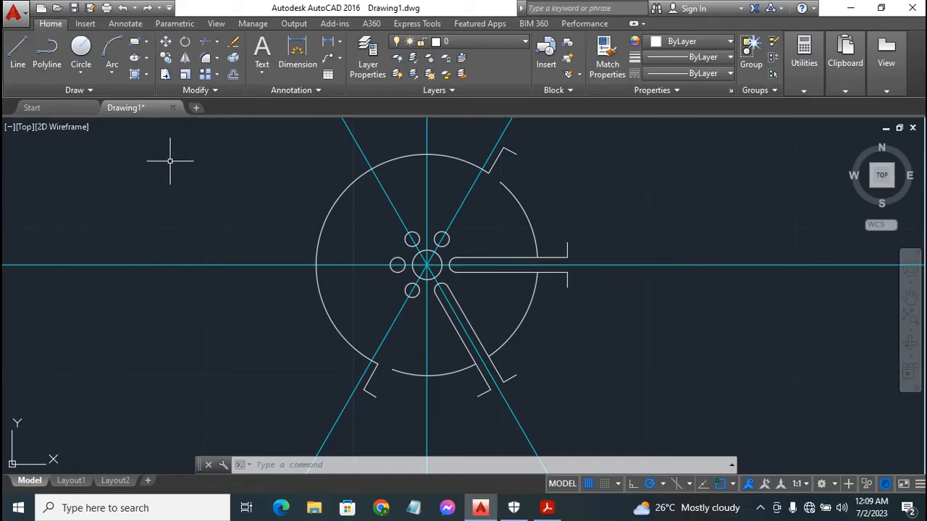
left_click(112, 74)
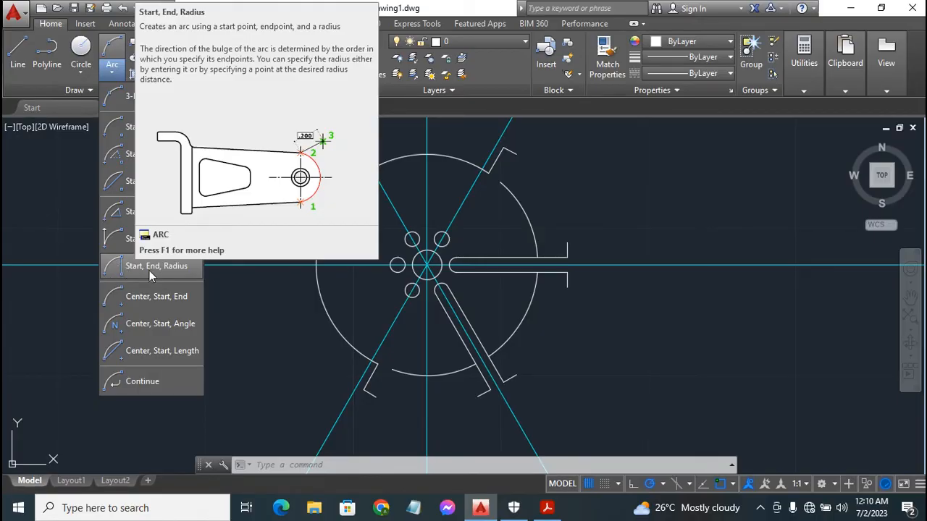
left_click(149, 266)
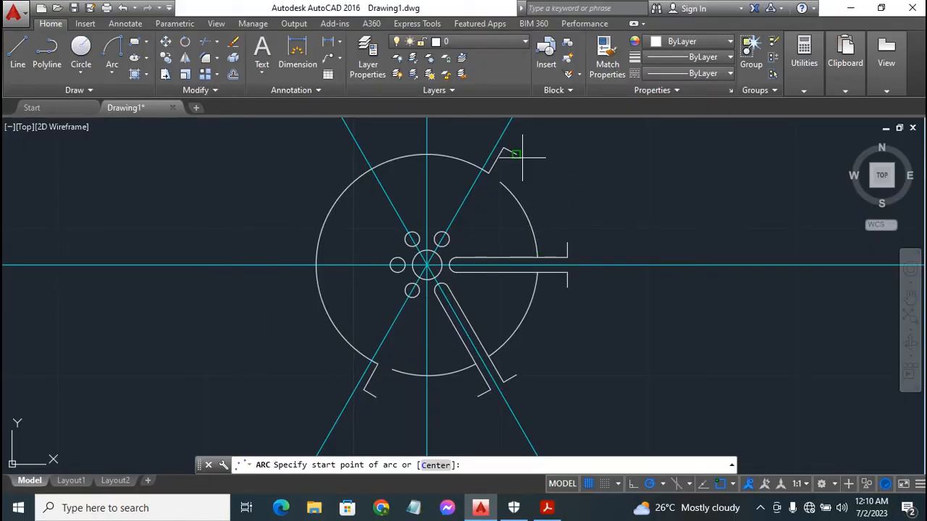
left_click(548, 510)
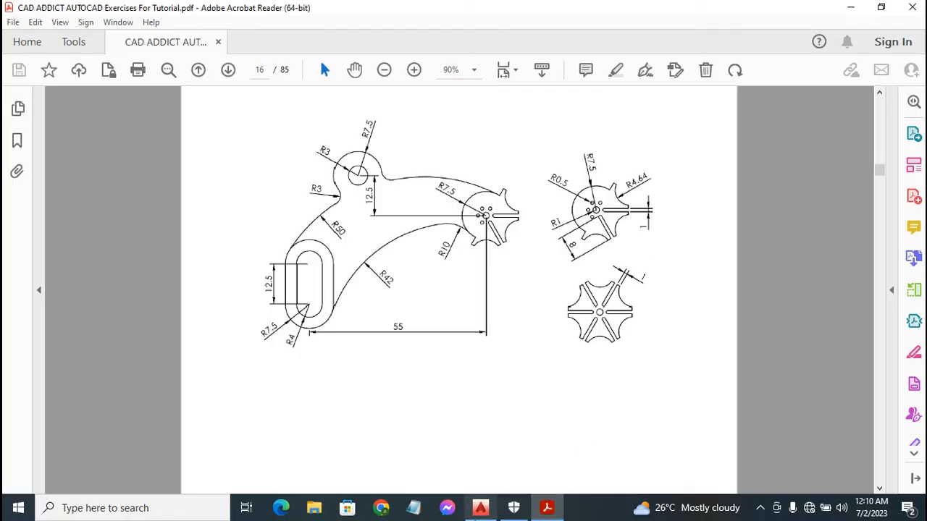
left_click(480, 507)
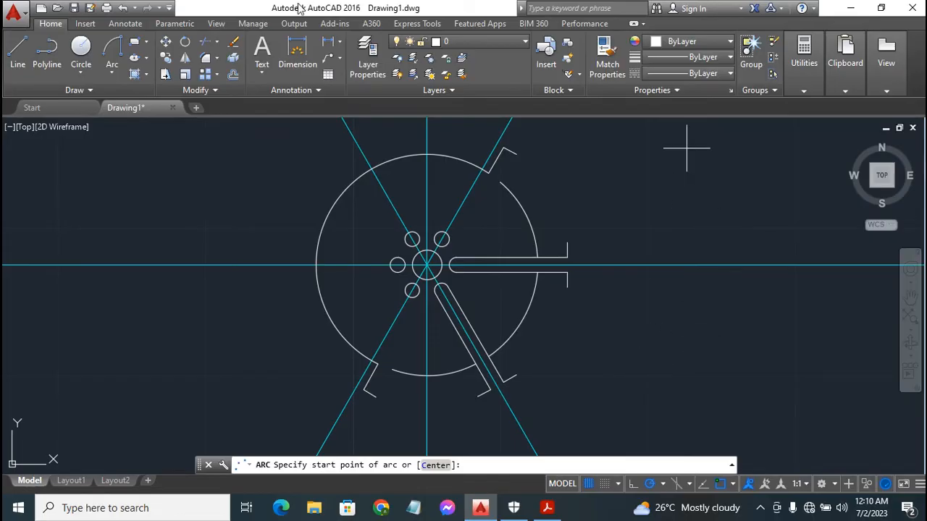
left_click(567, 243)
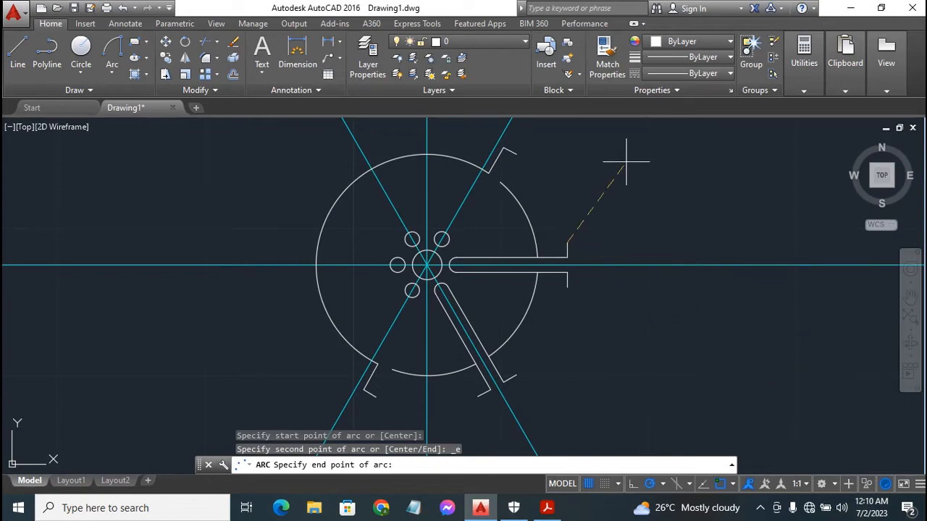
left_click(516, 154)
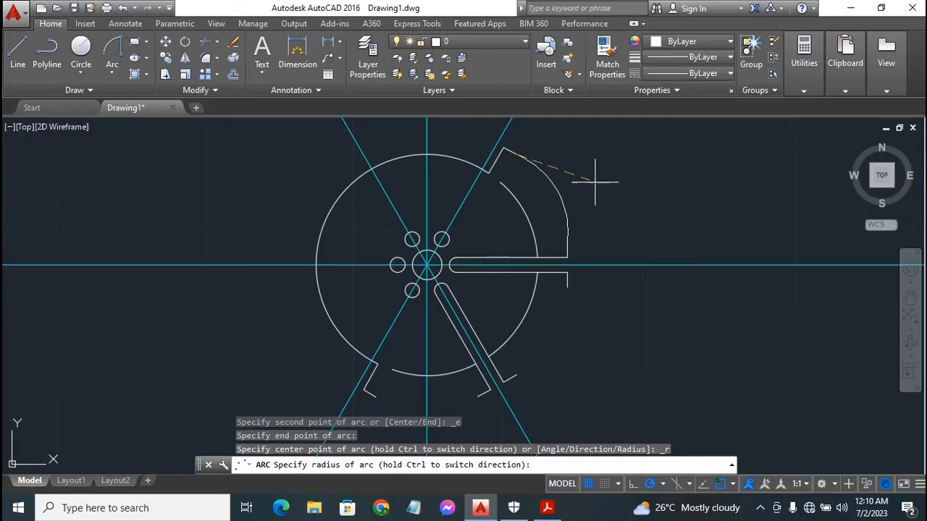
key("Escape")
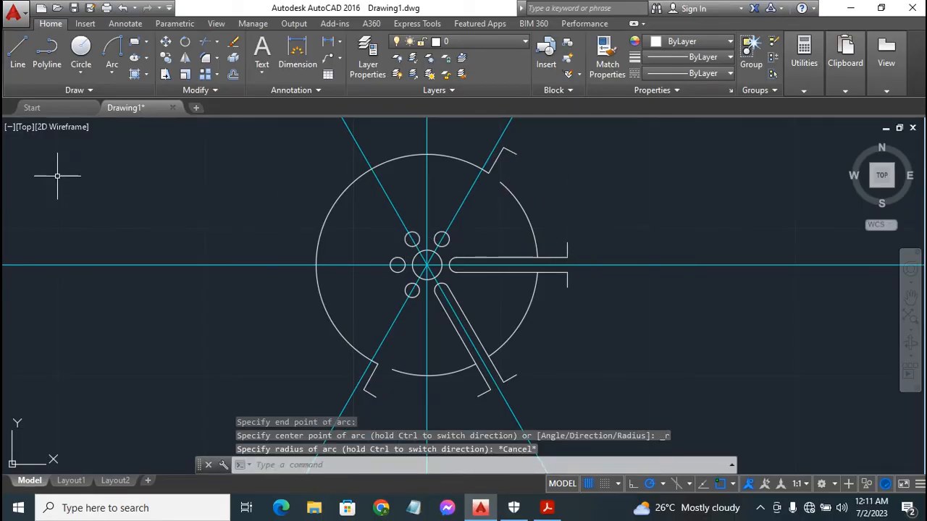
Step: Draw a Start, End, Radius arc of radius 4.64 from the upper-right arm's end line to the right arm's upper end line
left_click(112, 48)
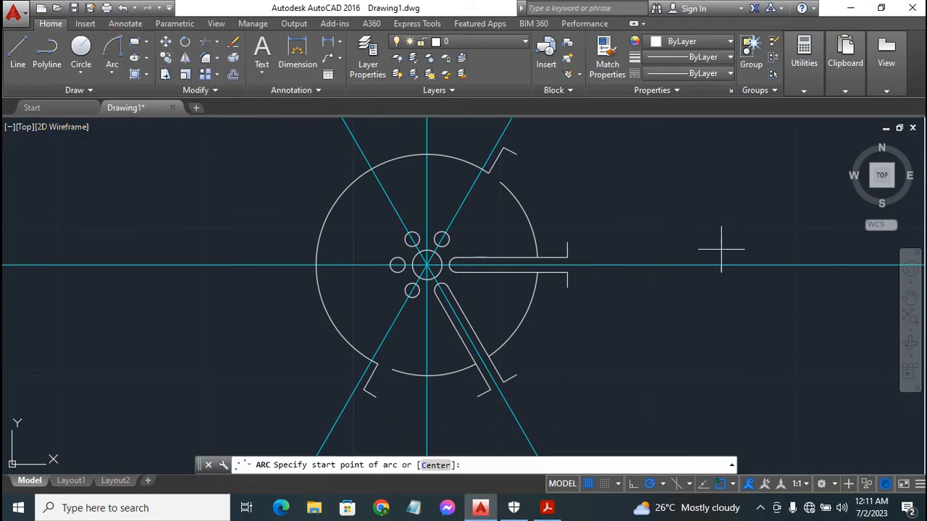
left_click(521, 153)
type("e")
key("Return")
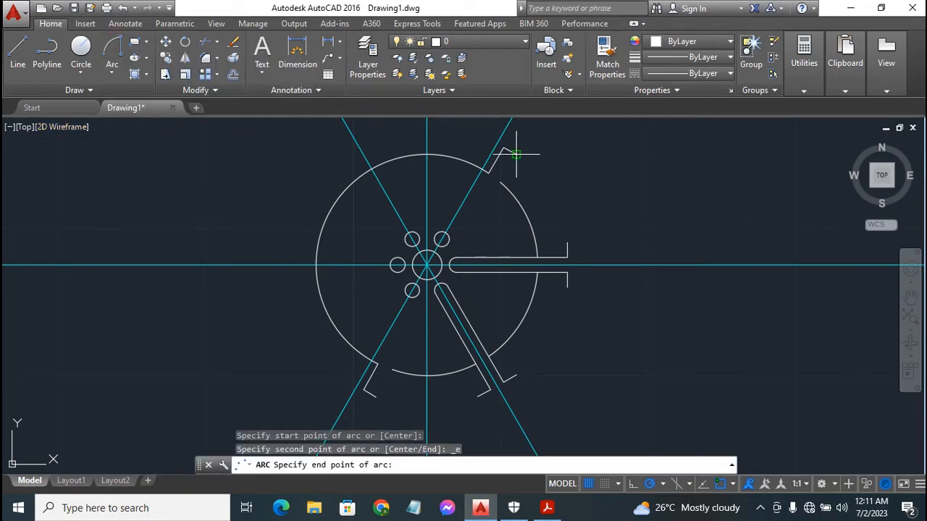
left_click(567, 243)
type("r")
key("Return")
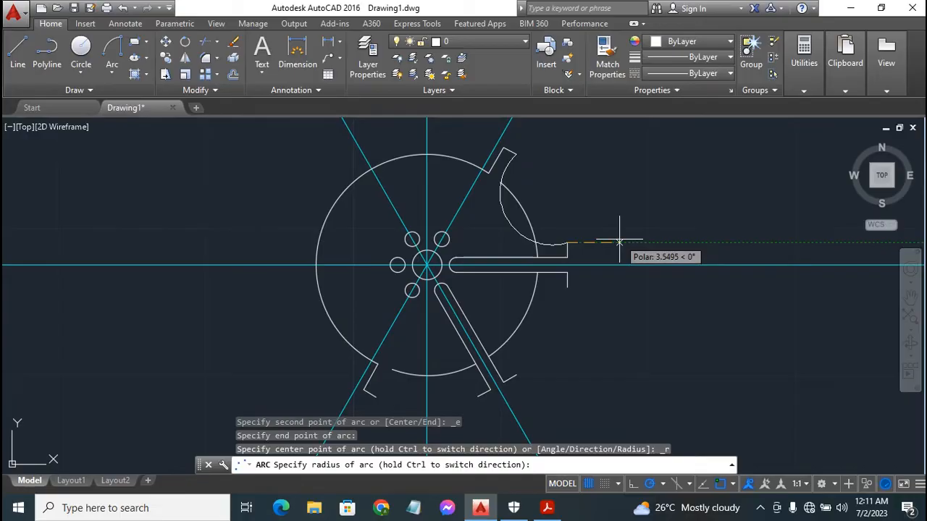
type("4.64")
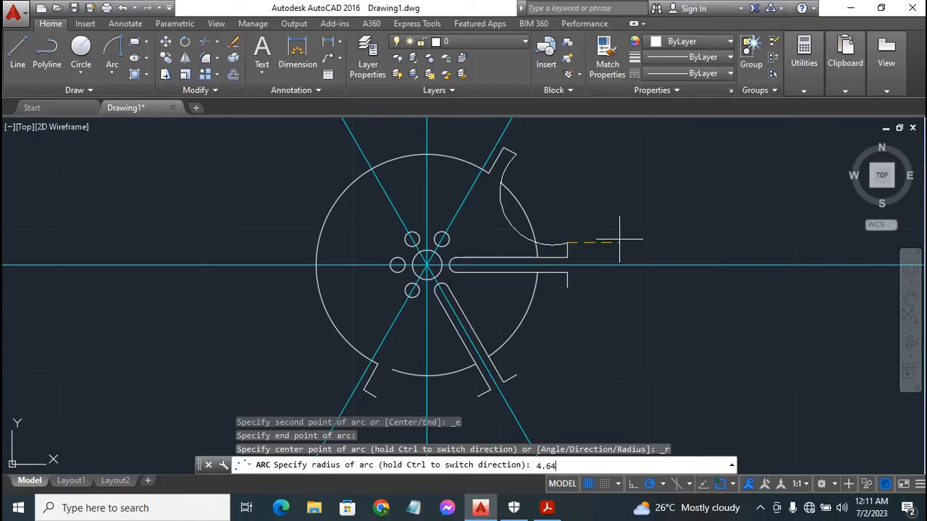
key("Return")
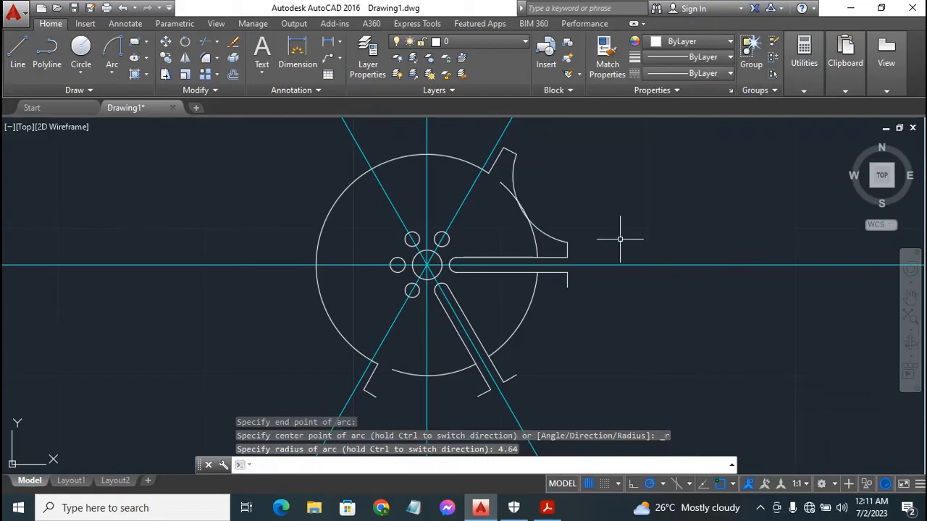
Step: Erase the three leftover segments of the large circle between the upper-right, right, lower-right and lower-left arms
left_click(528, 297)
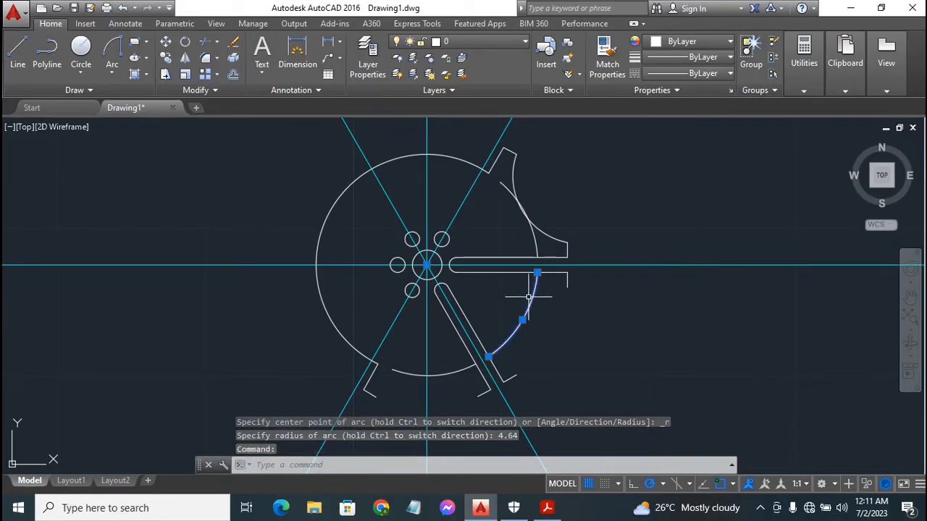
left_click(532, 220)
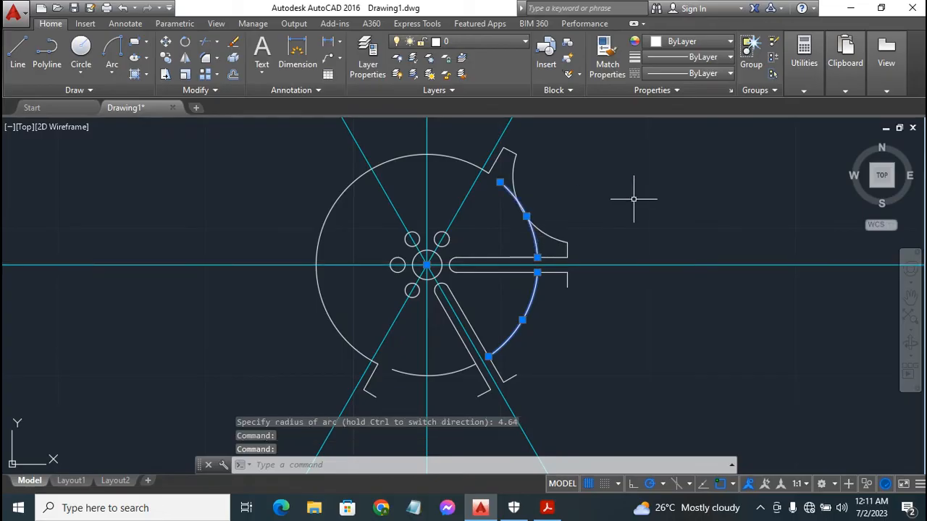
key("Delete")
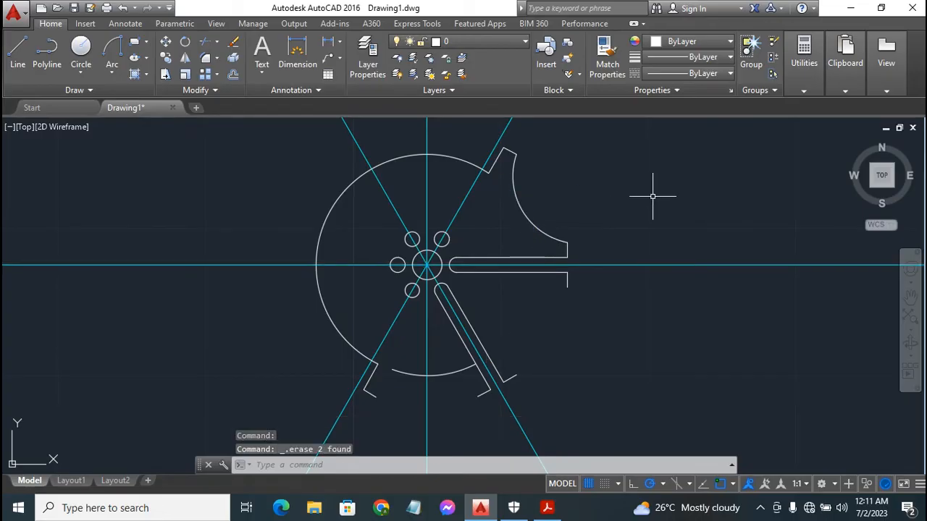
left_click(438, 375)
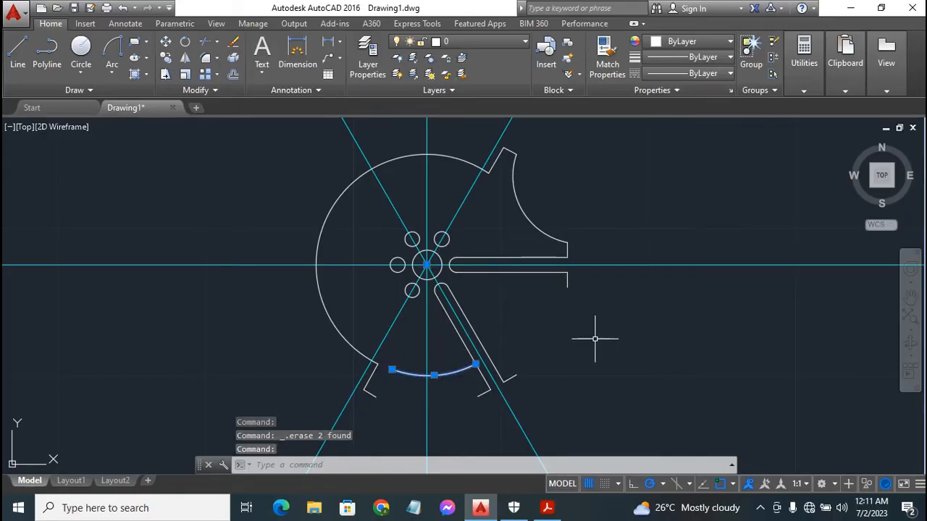
key("Delete")
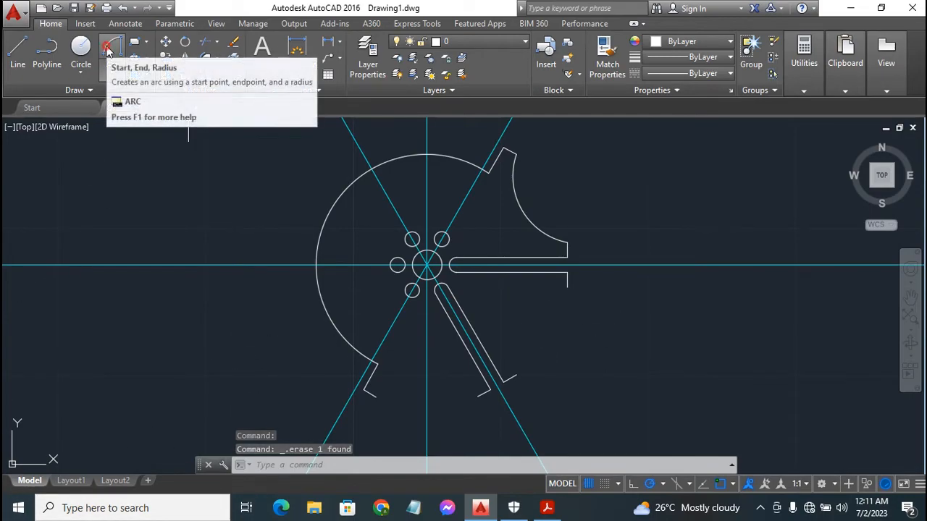
Step: Draw a Start, End, Radius arc of radius 4.64 from the right arm's lower end line to the lower-right arm's upper end line
left_click(110, 49)
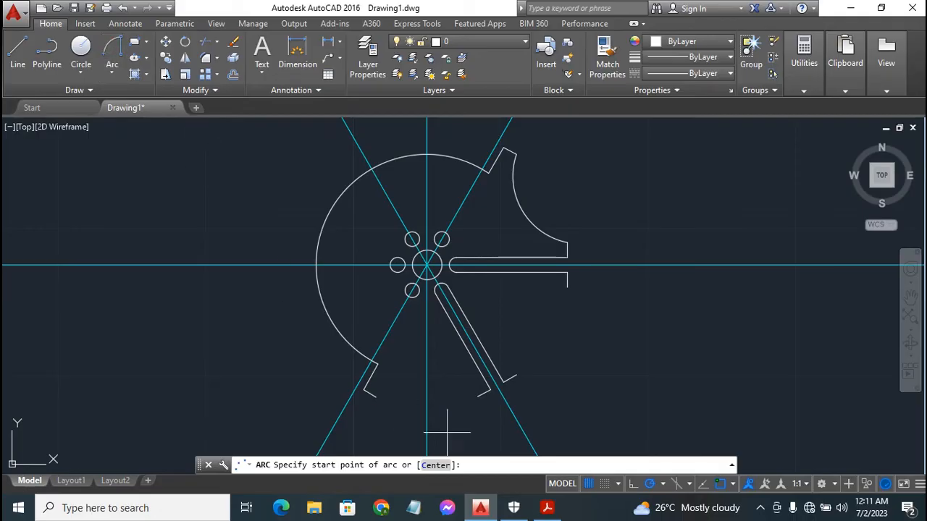
left_click(567, 286)
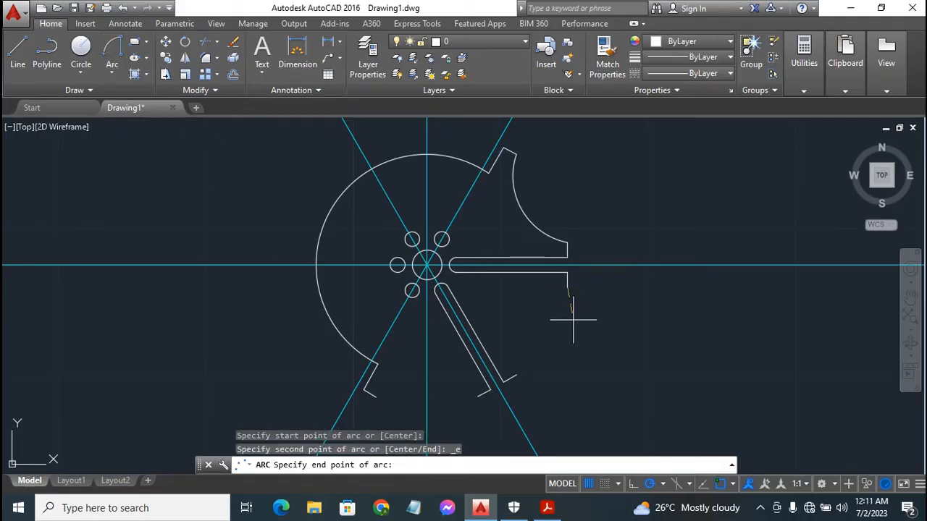
left_click(515, 377)
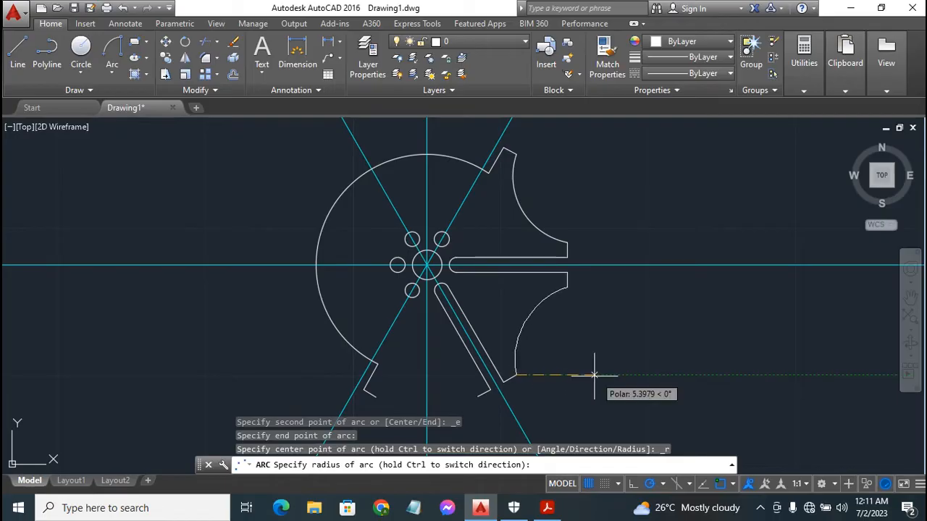
type("4.")
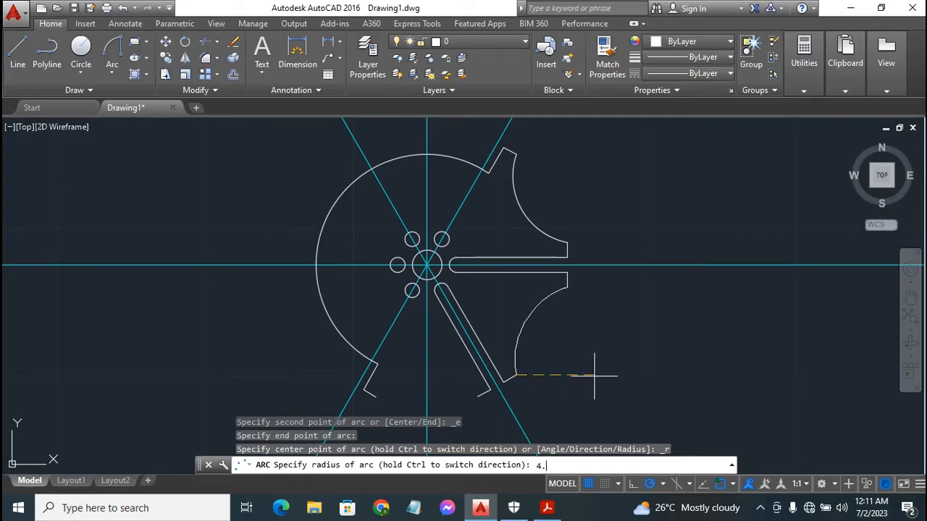
type("64")
key("Return")
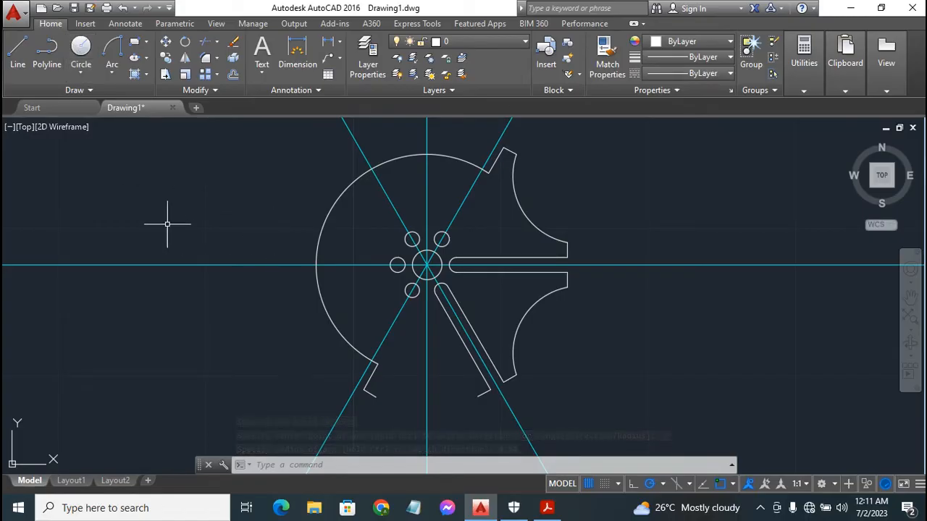
key("Return")
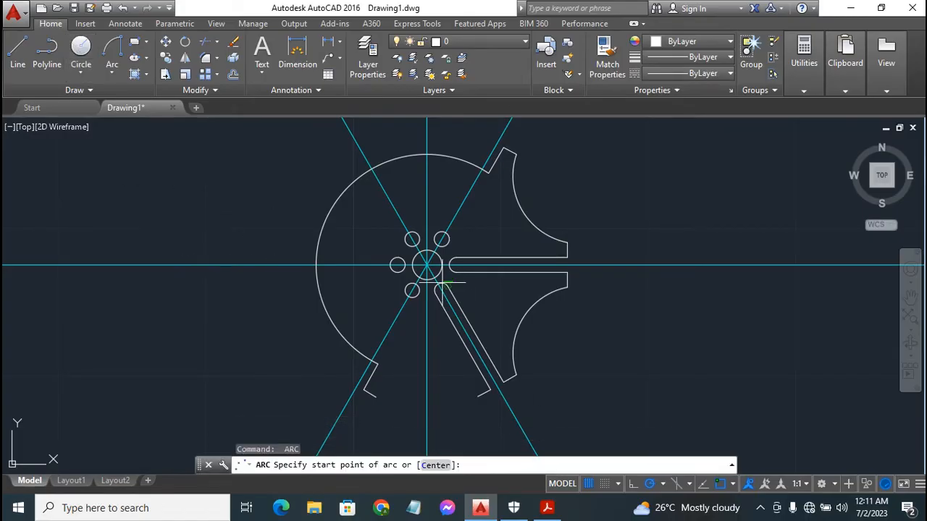
left_click(374, 399)
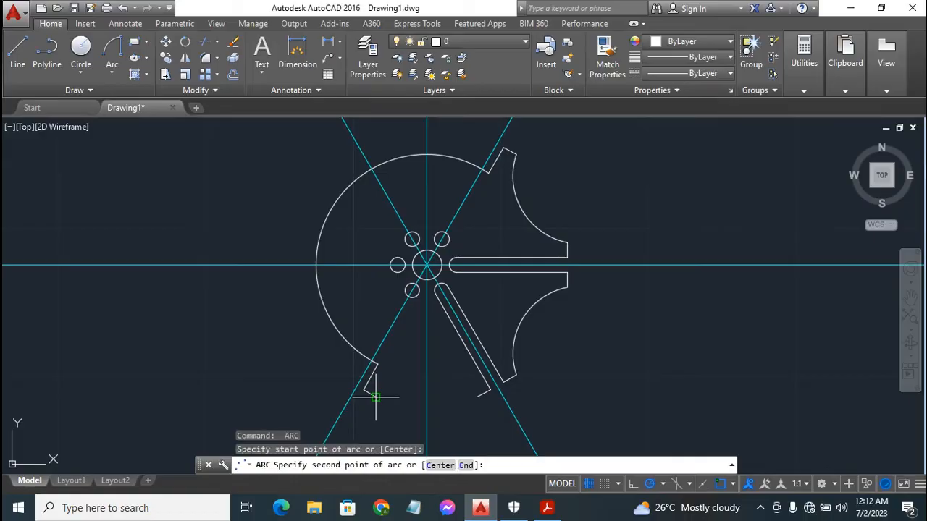
left_click(480, 397)
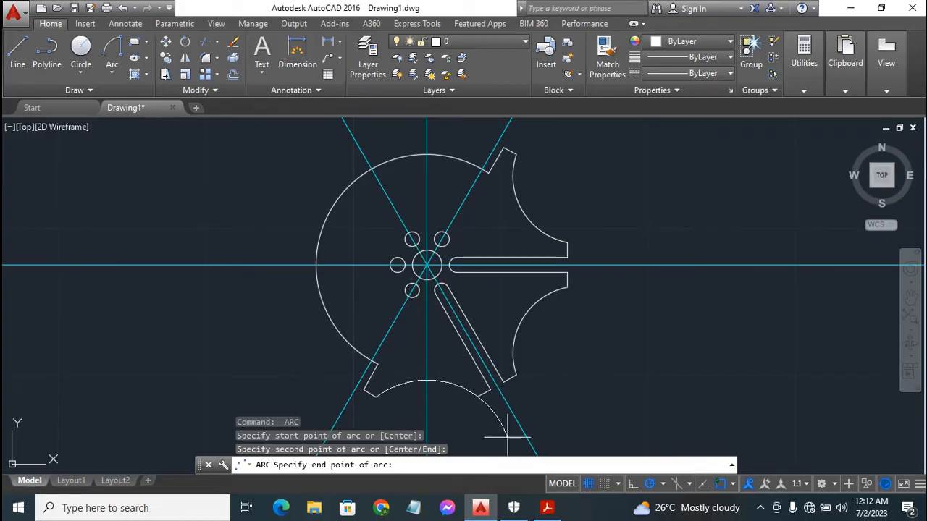
key("Escape")
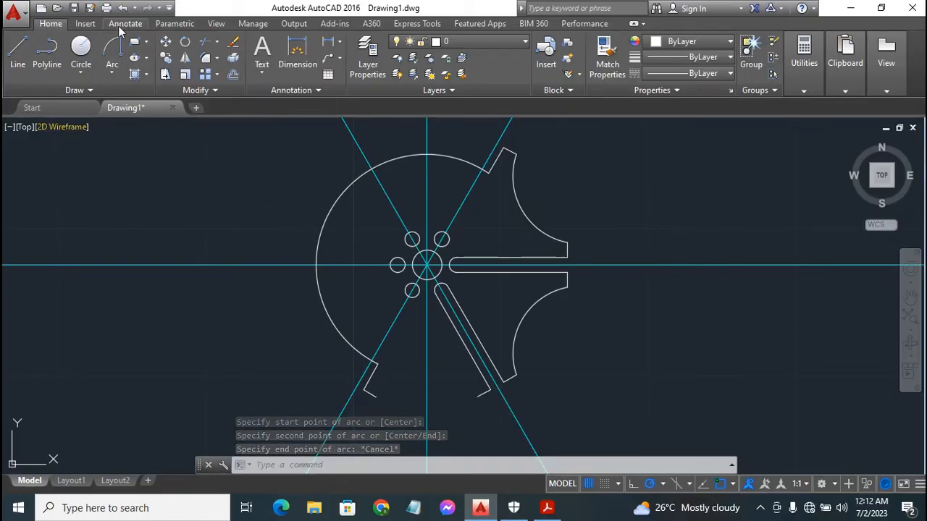
Step: Draw a Start, End, Radius arc of radius 4.64 from the lower-right arm's end line to the lower-left arm's end line
left_click(114, 48)
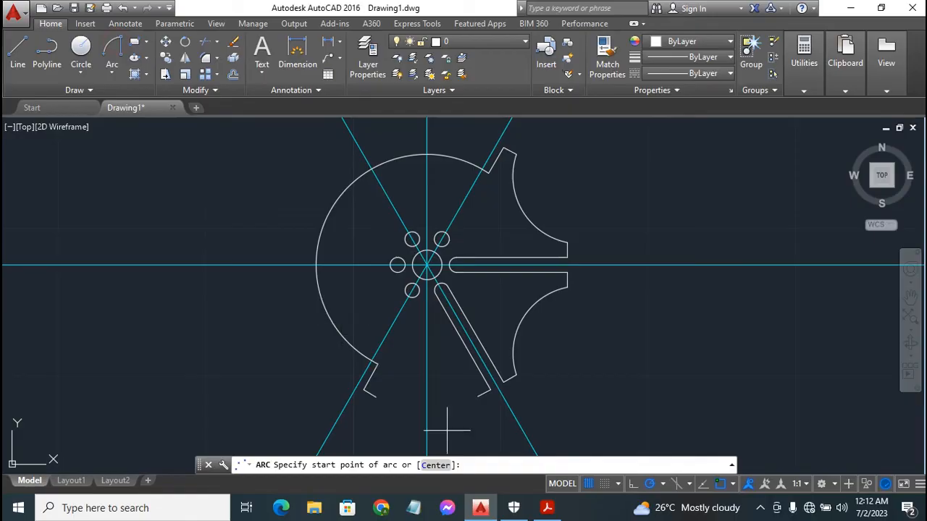
left_click(477, 397)
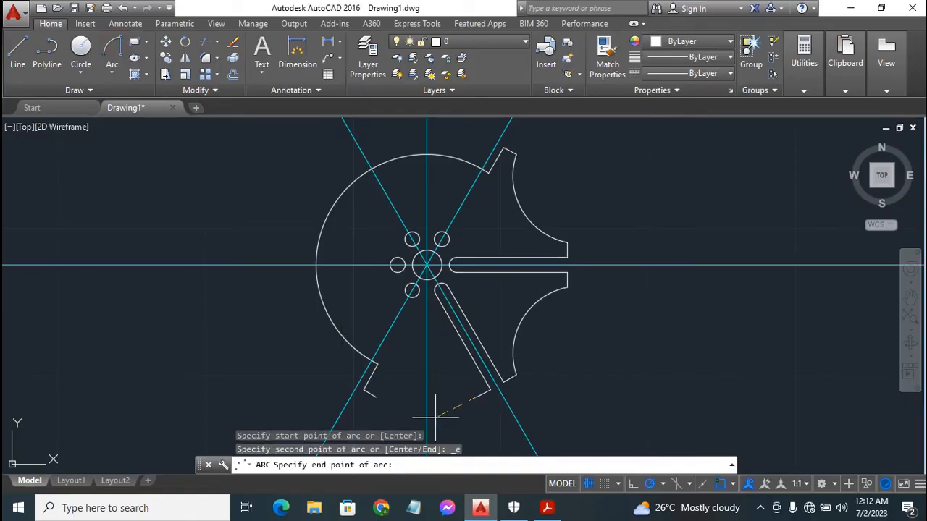
left_click(375, 396)
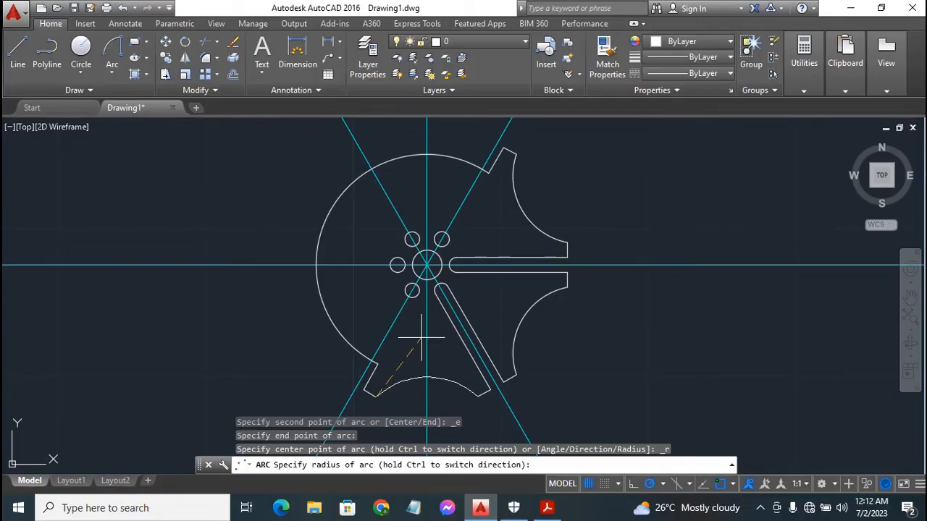
type("4.64")
key("Return")
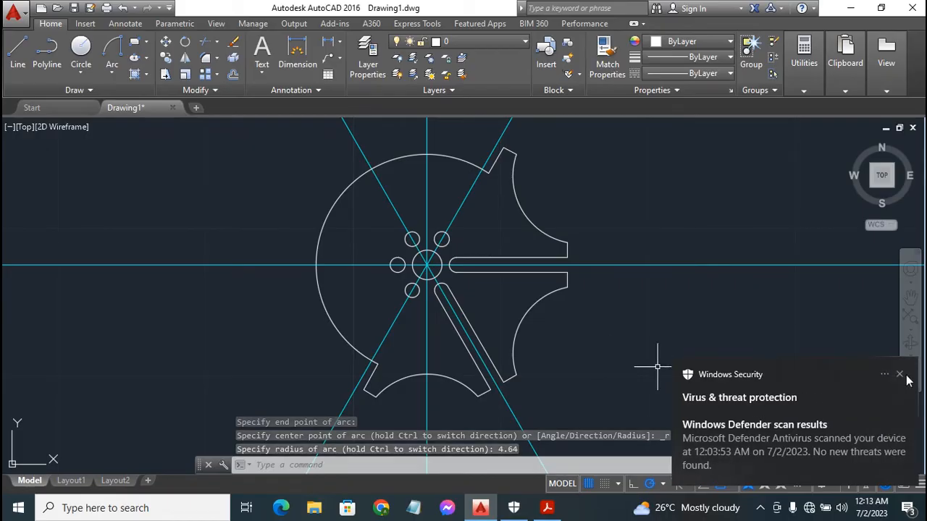
left_click(899, 374)
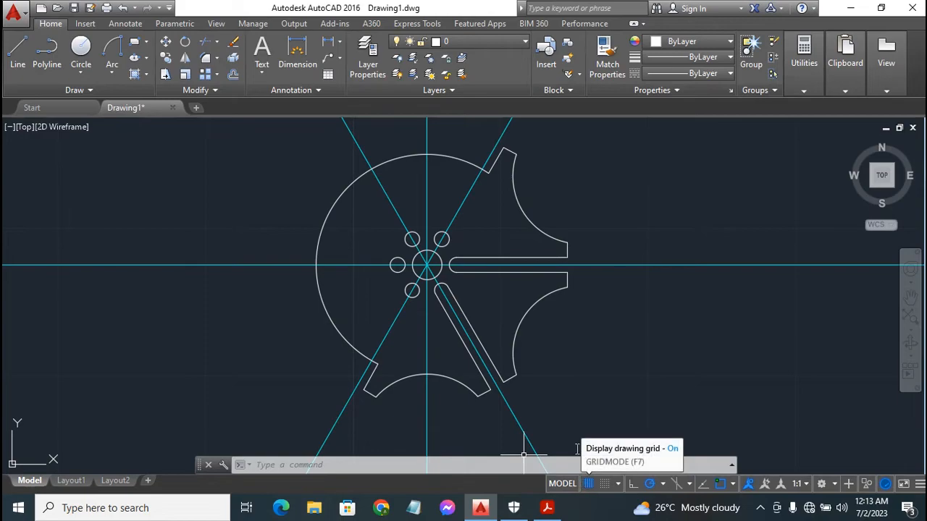
Step: Check the PDF exercise in Adobe Acrobat for the rest of the part's dimensions, and return to AutoCAD
left_click(548, 508)
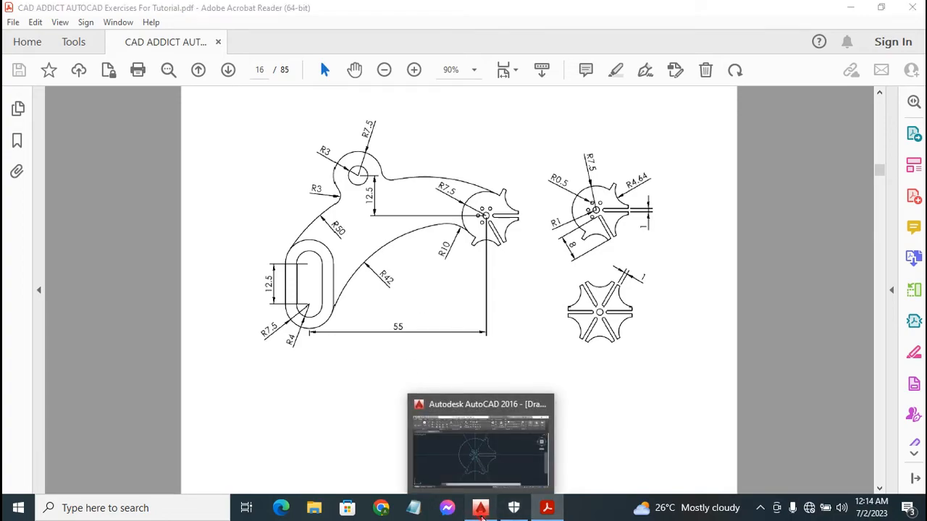
left_click(479, 507)
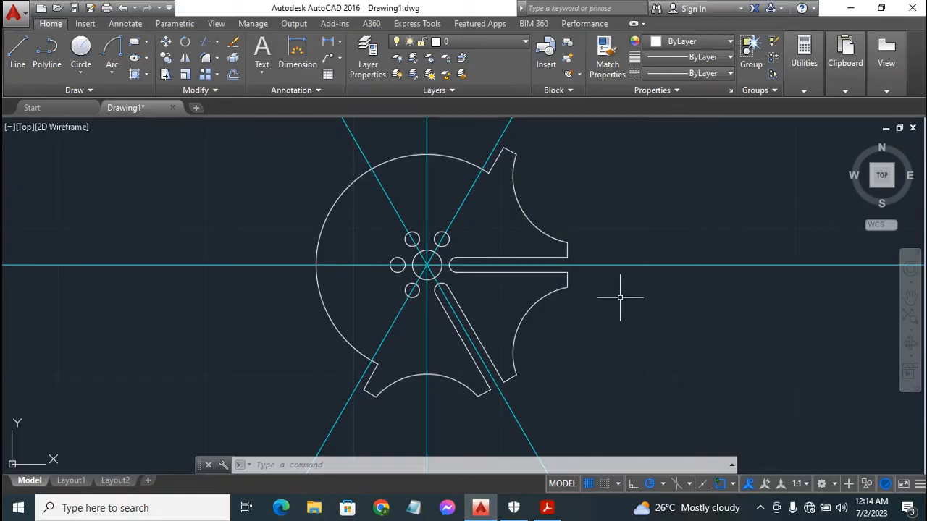
scroll(620, 297, "down", 4)
scroll(620, 297, "down", 3)
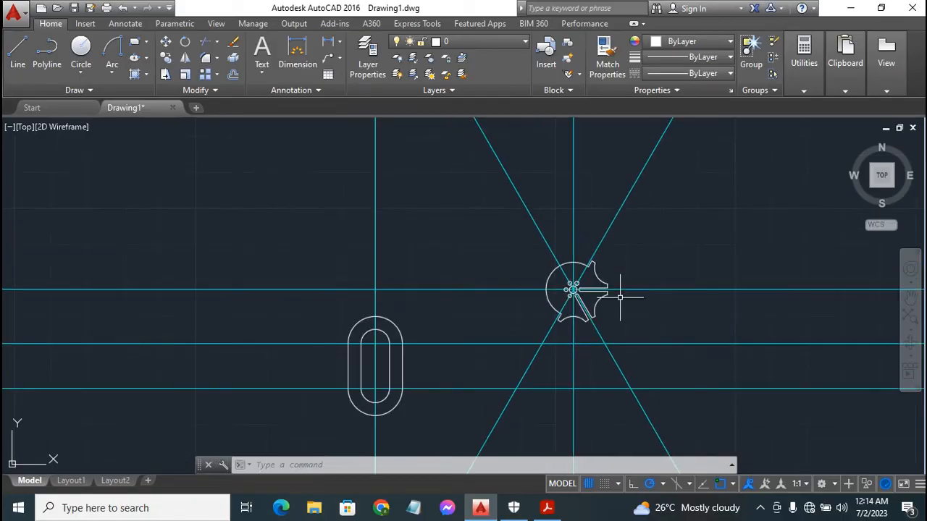
left_click(909, 300)
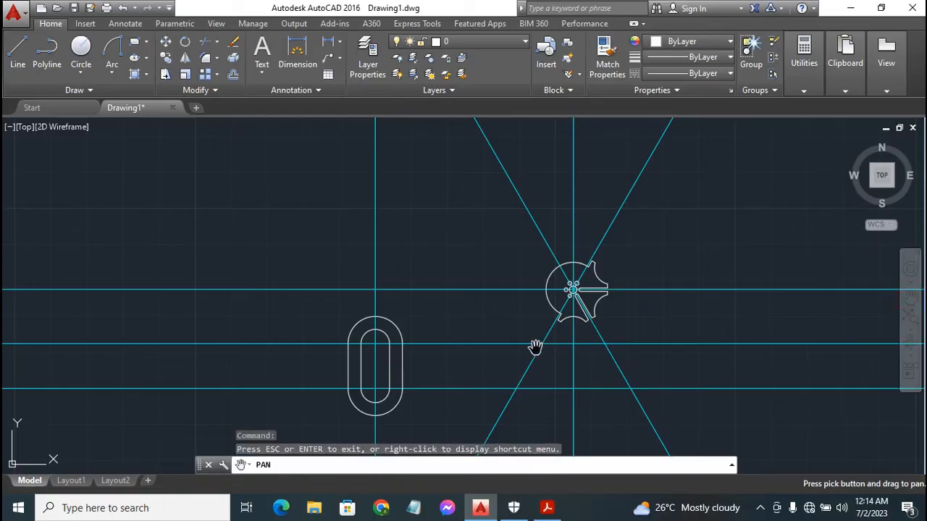
mouse_move(536, 347)
left_mouse_down()
mouse_move(505, 327)
mouse_move(393, 337)
mouse_move(416, 366)
mouse_move(512, 368)
mouse_move(434, 359)
left_mouse_up()
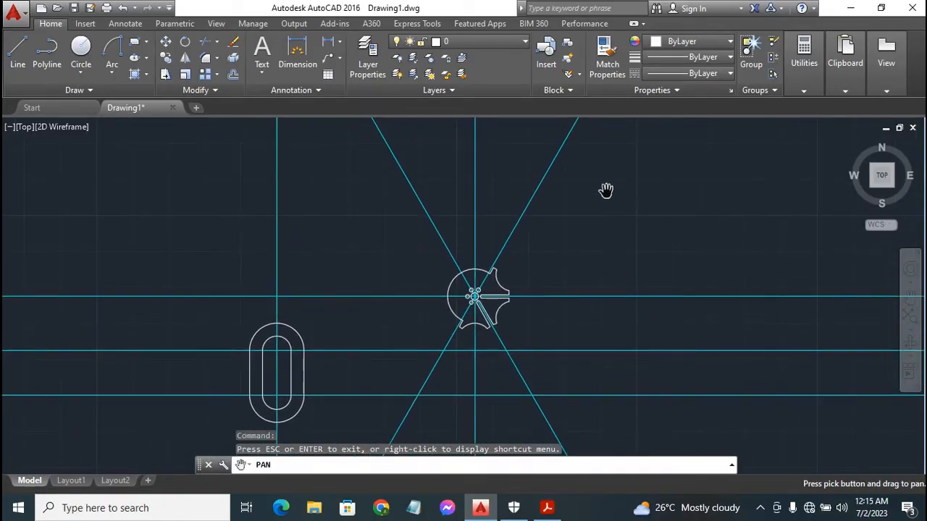
key("Escape")
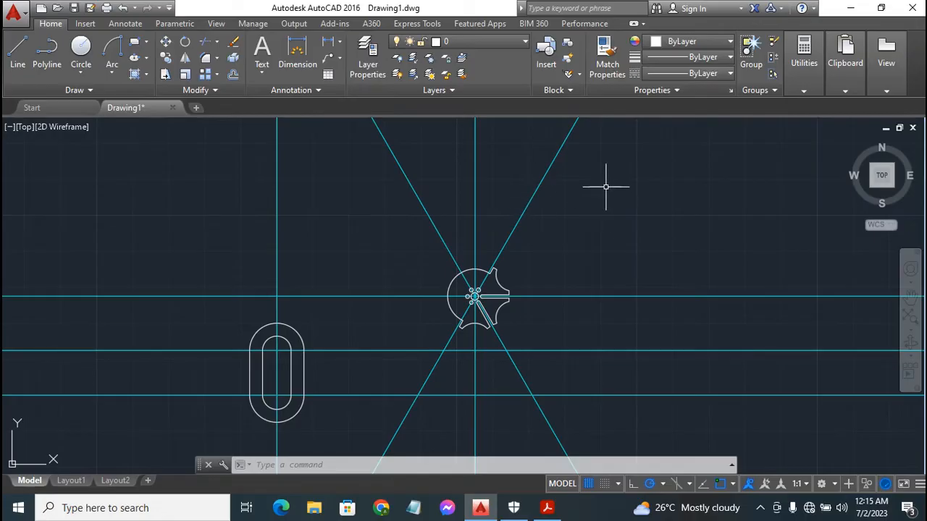
Step: Make Construct 1 the current layer and draw a vertical construction line along the outer slot's right edge
left_click(486, 42)
left_click(488, 76)
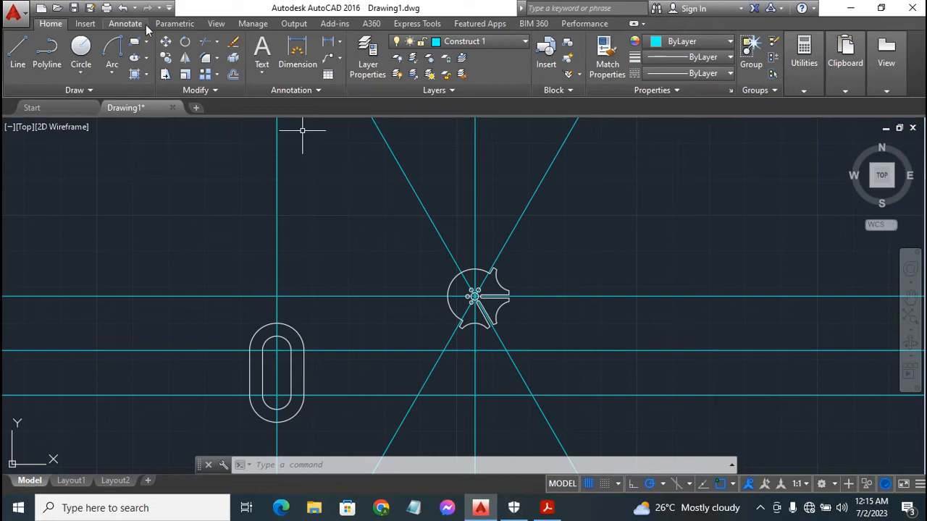
left_click(90, 89)
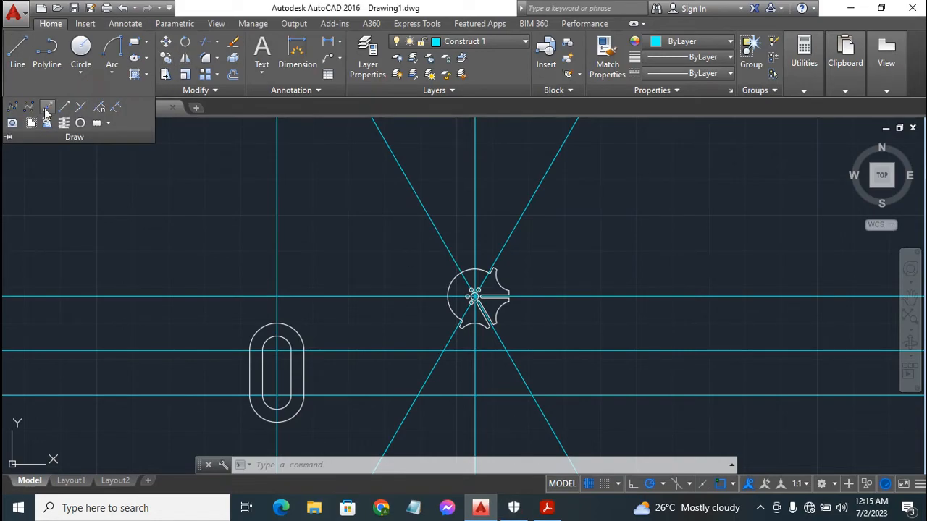
left_click(47, 107)
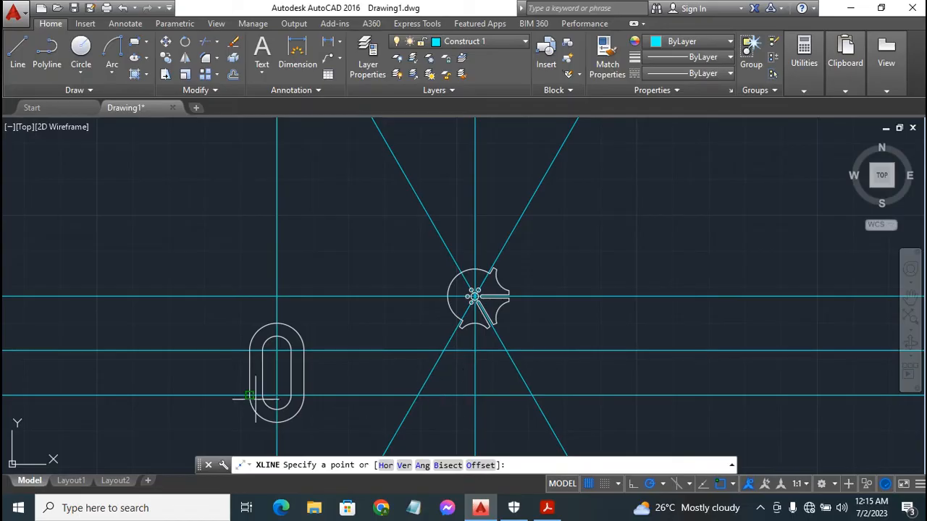
left_click(302, 382)
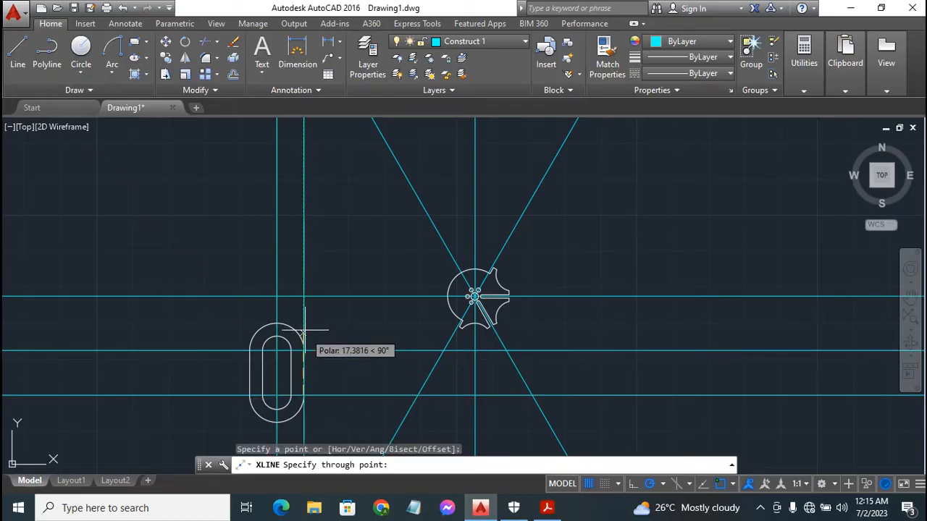
left_click(303, 302)
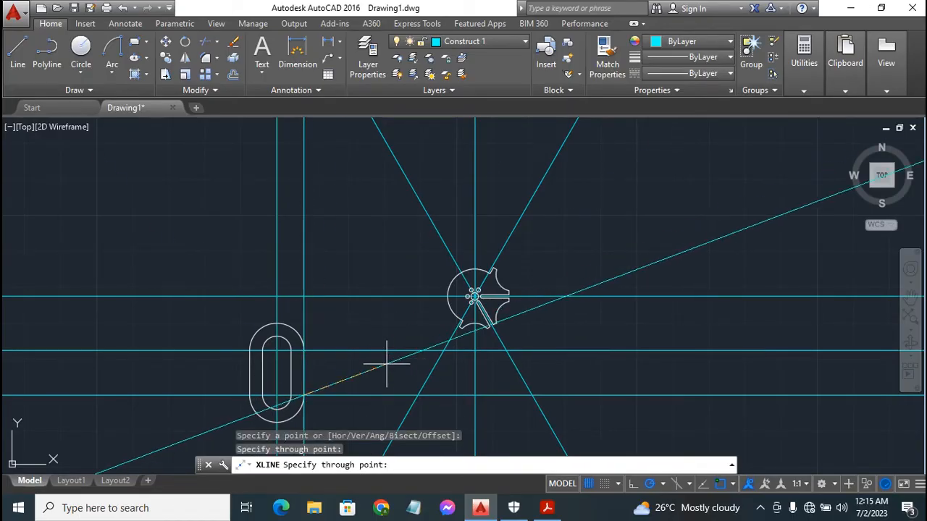
key("Escape")
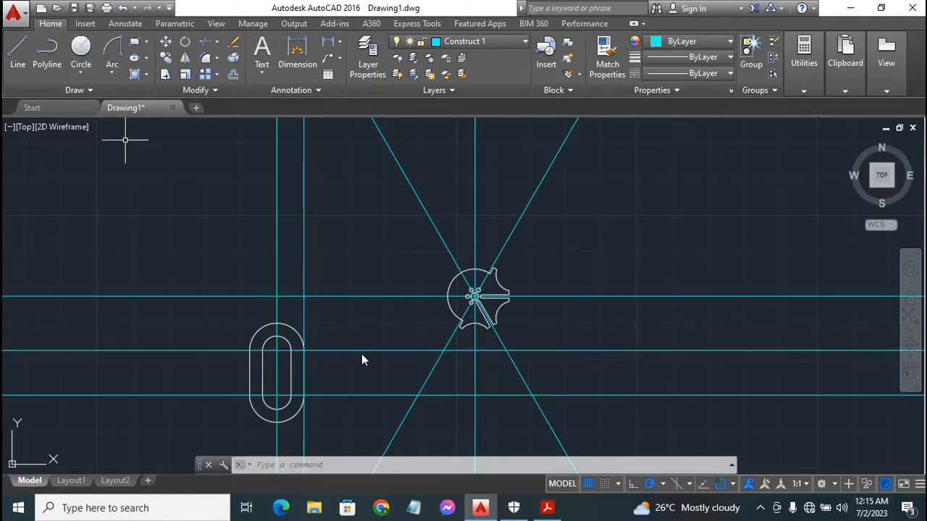
Step: Offset the vertical construction line on the slot's right edge by 7.5 to the right
left_click(233, 74)
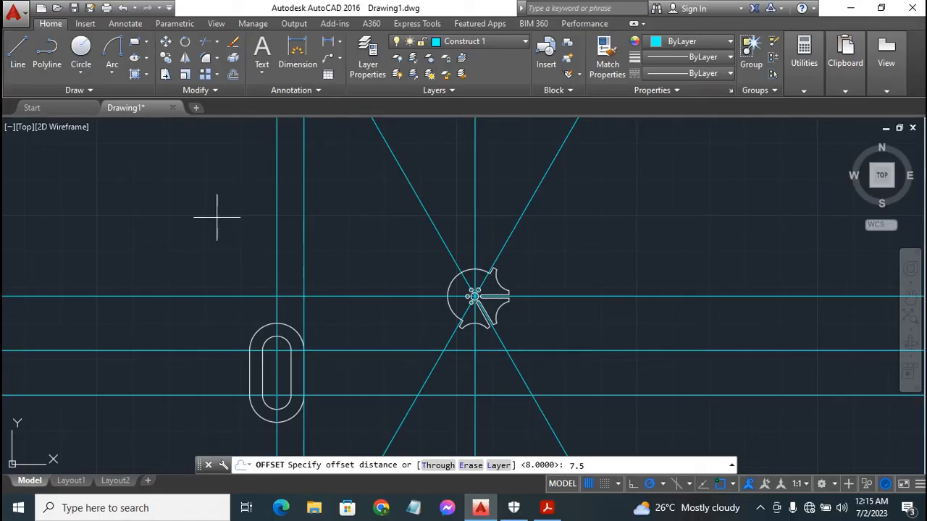
key("Return")
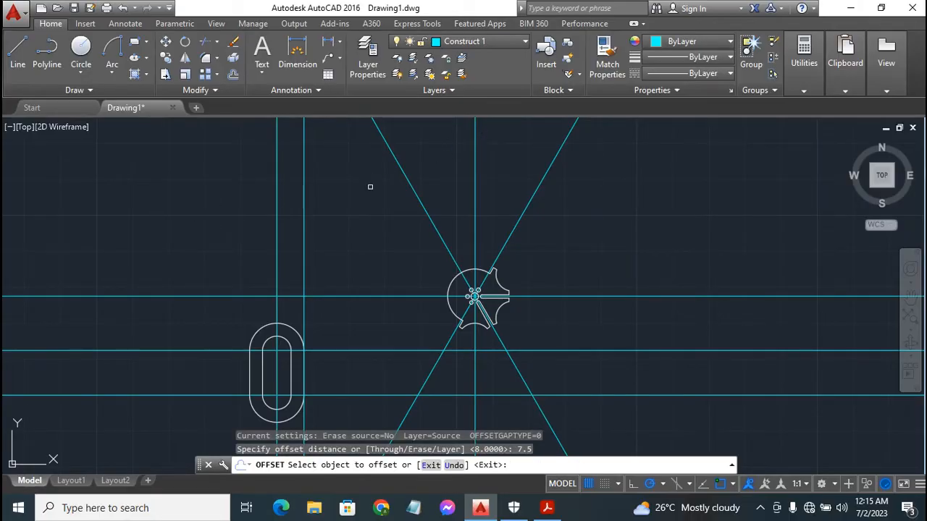
left_click(304, 185)
left_click(351, 194)
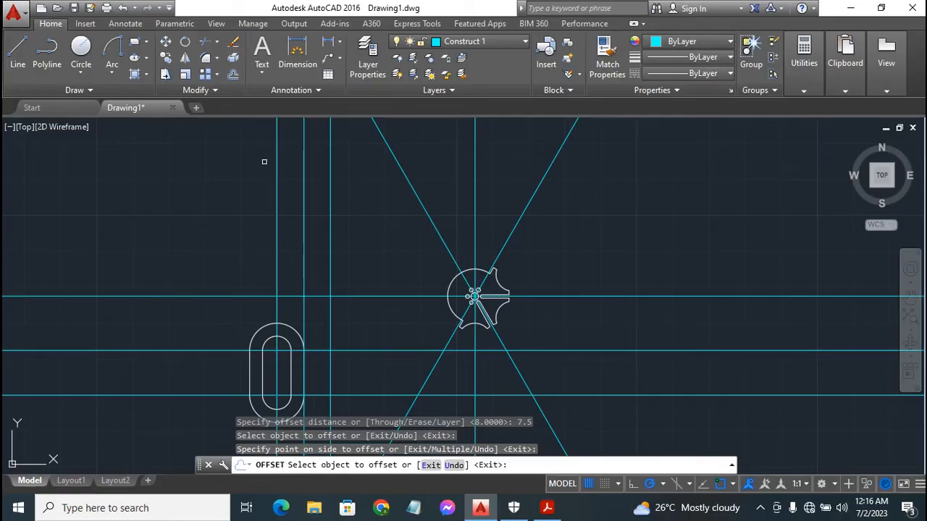
Step: Offset the horizontal construction line through the slotted circular part's center upward by 12.5
left_click(232, 74)
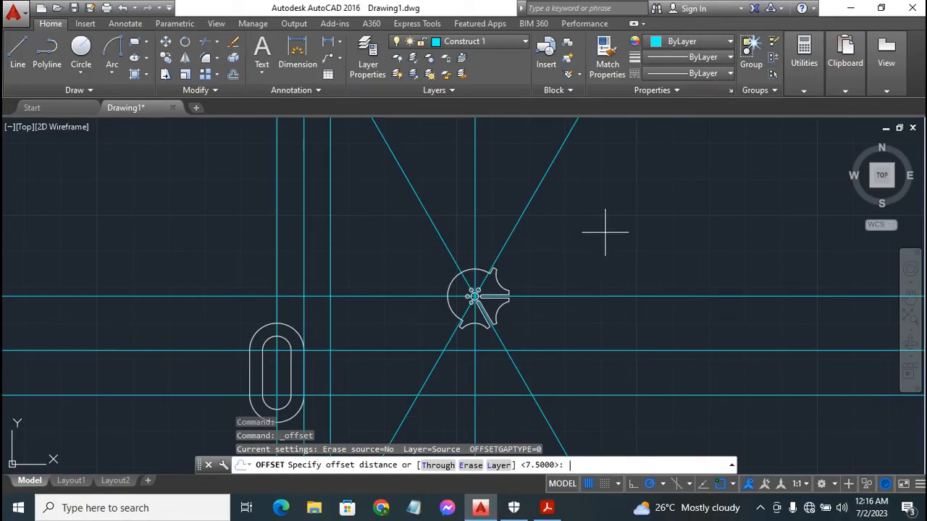
type("12.5")
key("Return")
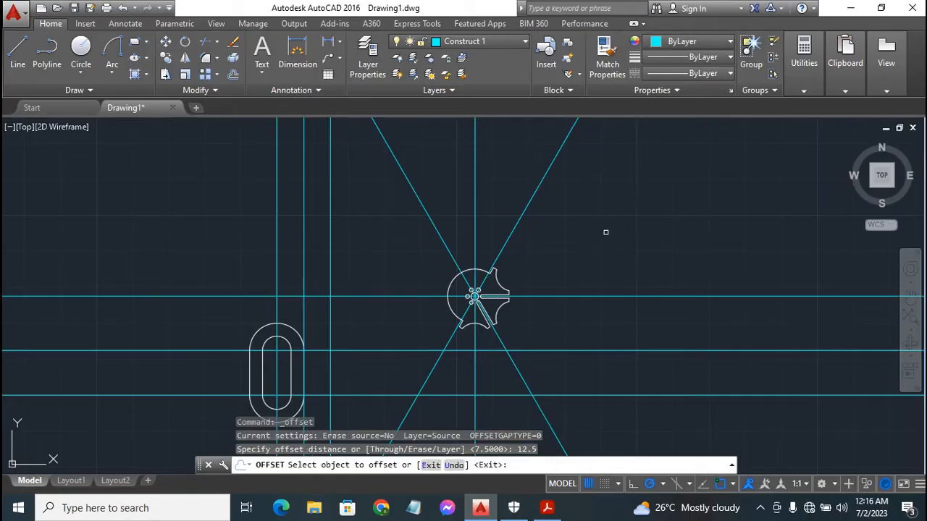
left_click(629, 297)
left_click(614, 191)
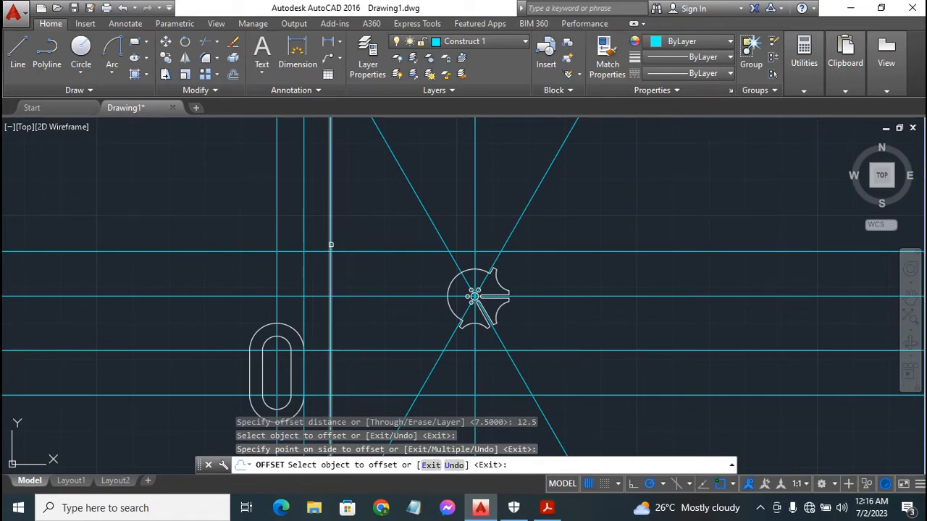
key("Escape")
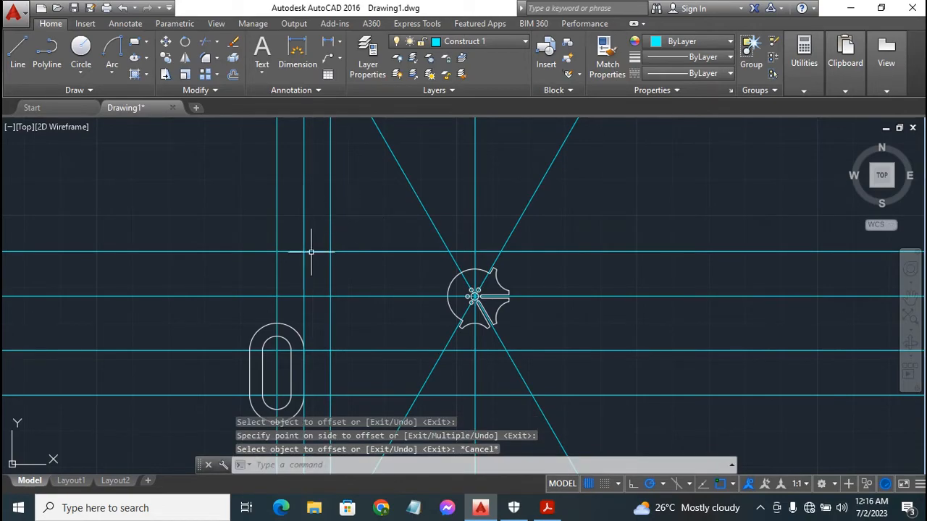
Step: Make layer 0 current and, with the Circle command started, enable the Midpoint, Center and Intersection object snaps
left_click(485, 46)
left_click(482, 56)
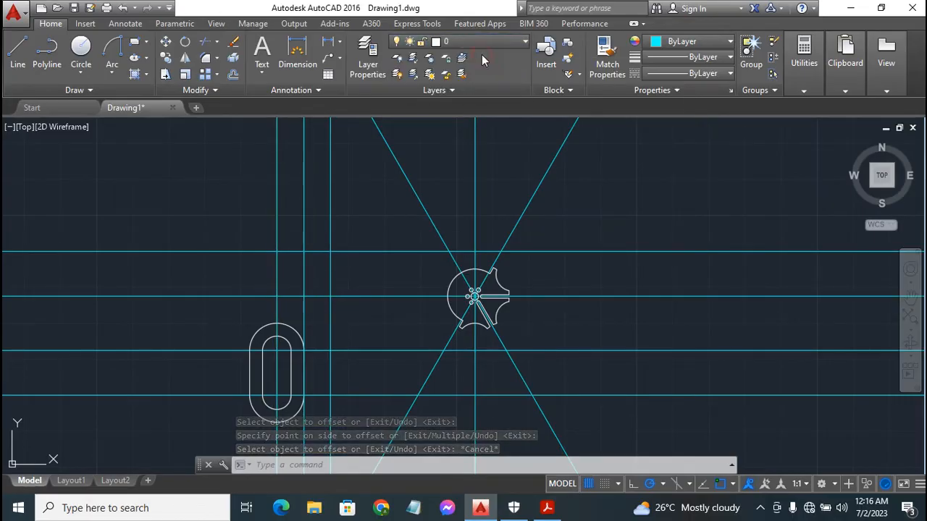
left_click(81, 50)
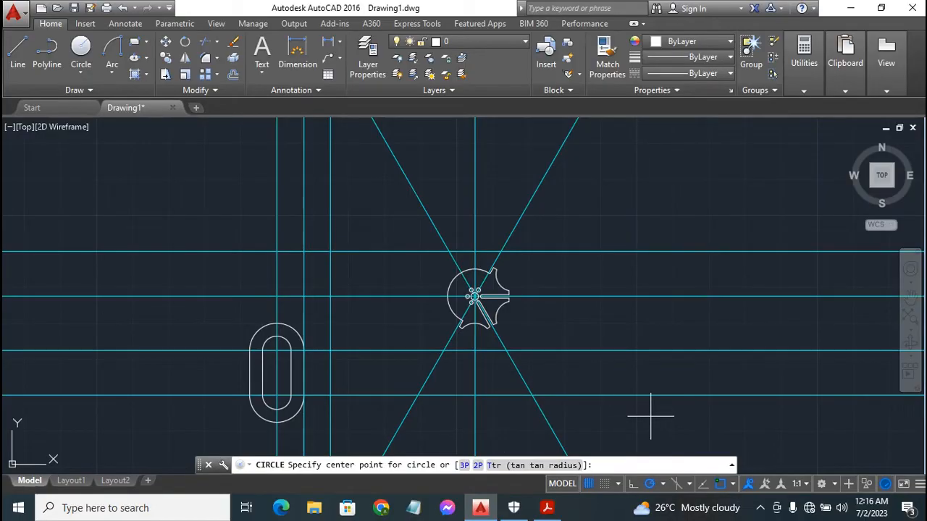
left_click(733, 483)
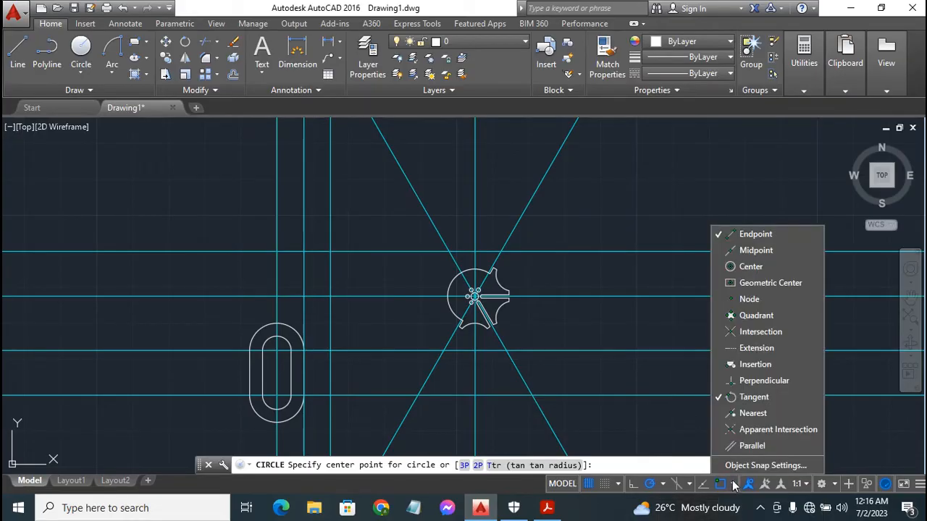
left_click(754, 251)
left_click(751, 266)
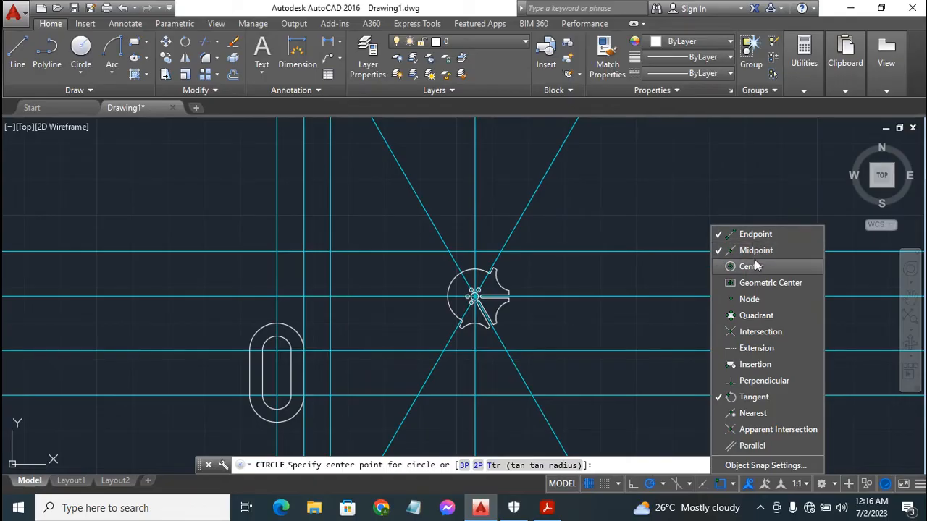
left_click(759, 331)
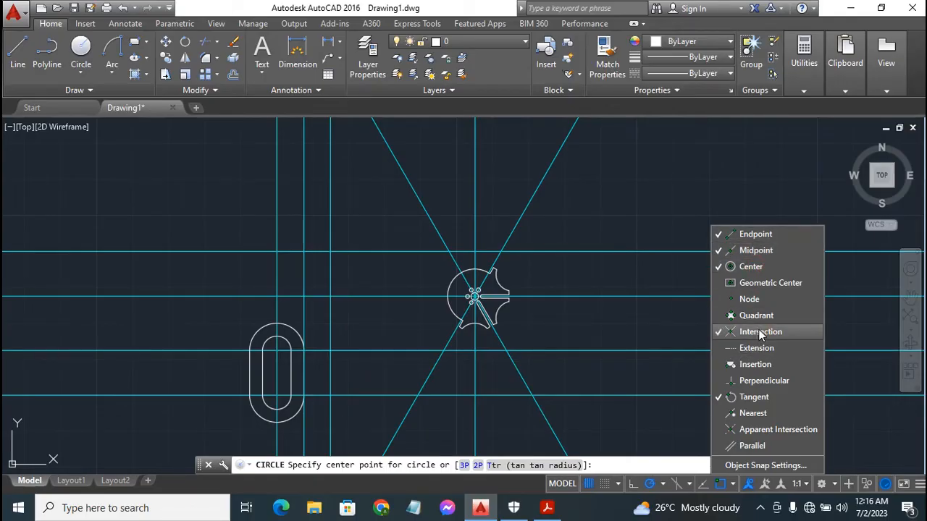
left_click(734, 487)
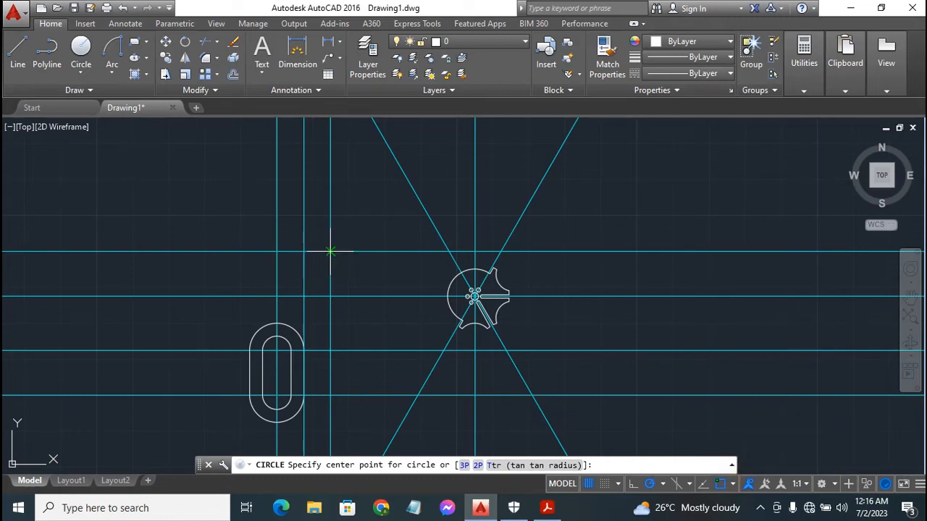
Step: Draw a circle of radius 7.5 centered where the new horizontal offset line crosses the rightmost vertical line beside the slot
left_click(330, 251)
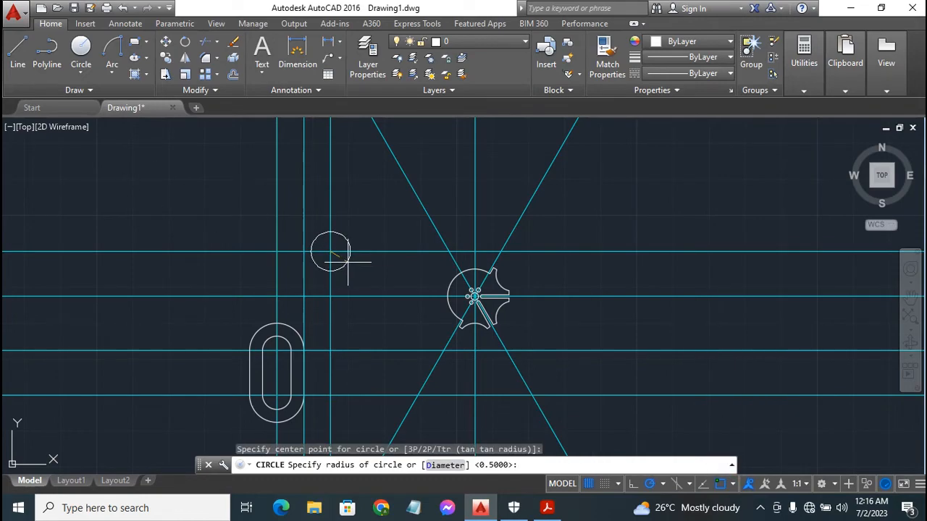
type("7")
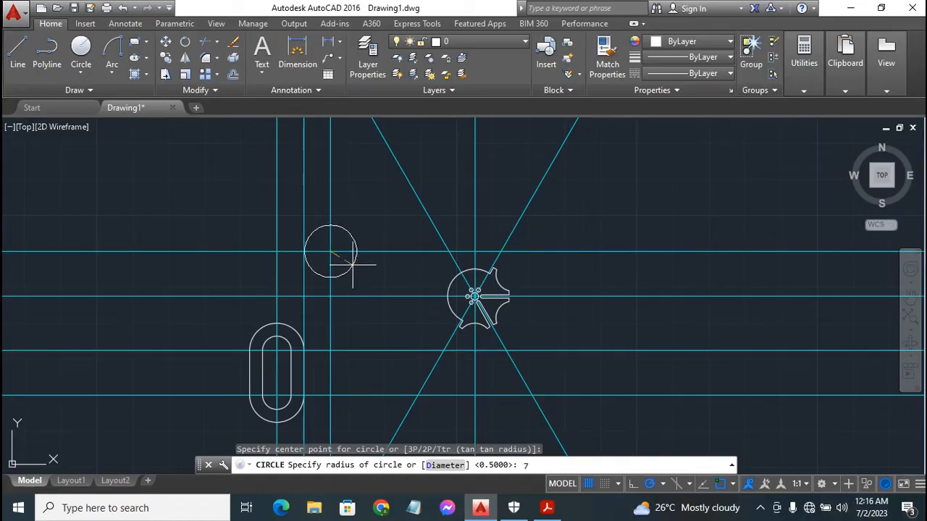
type(".5")
key("Return")
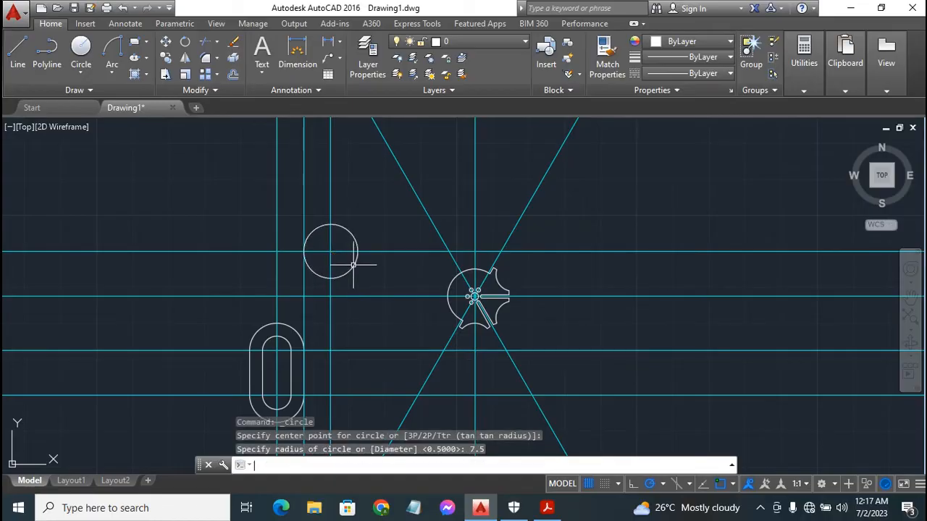
Step: Check the hole's radius in the Adobe Acrobat PDF, return to AutoCAD and draw a concentric radius 3 circle inside the upper circle
left_click(547, 508)
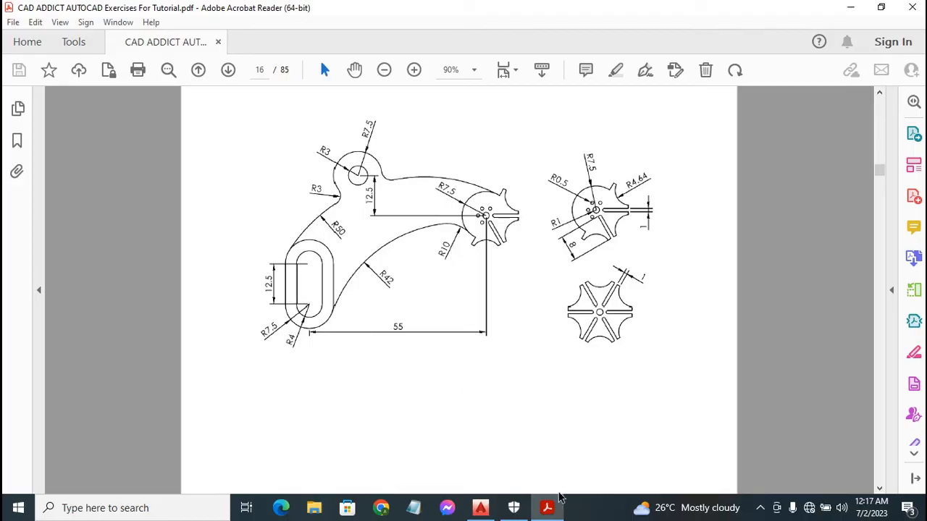
left_click(480, 508)
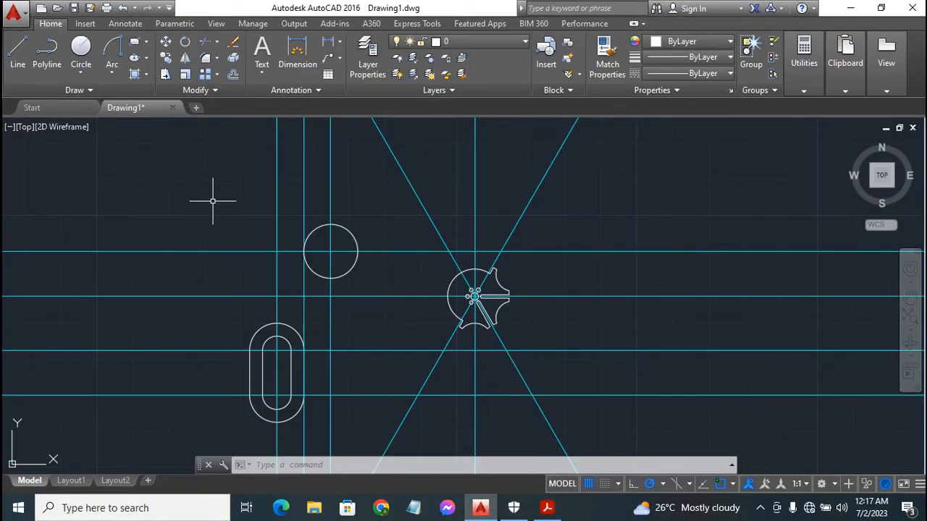
type("c")
key("Return")
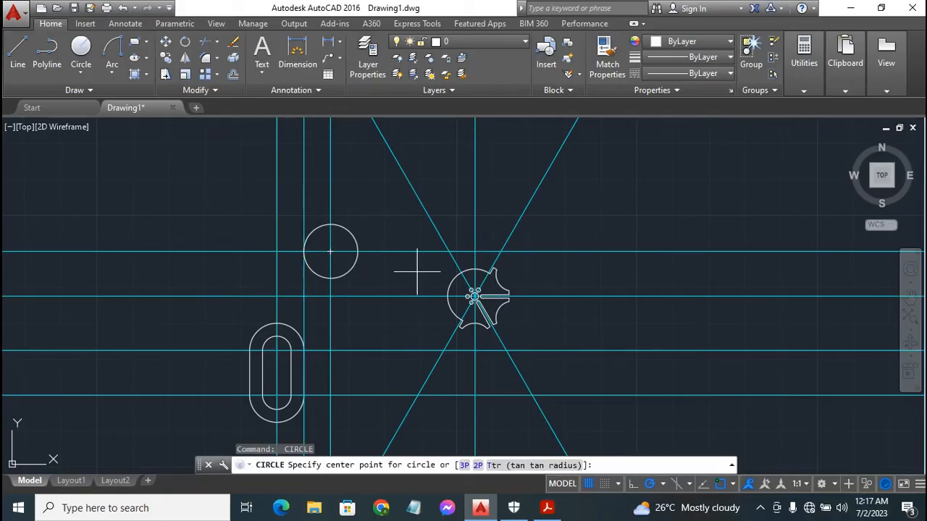
left_click(330, 252)
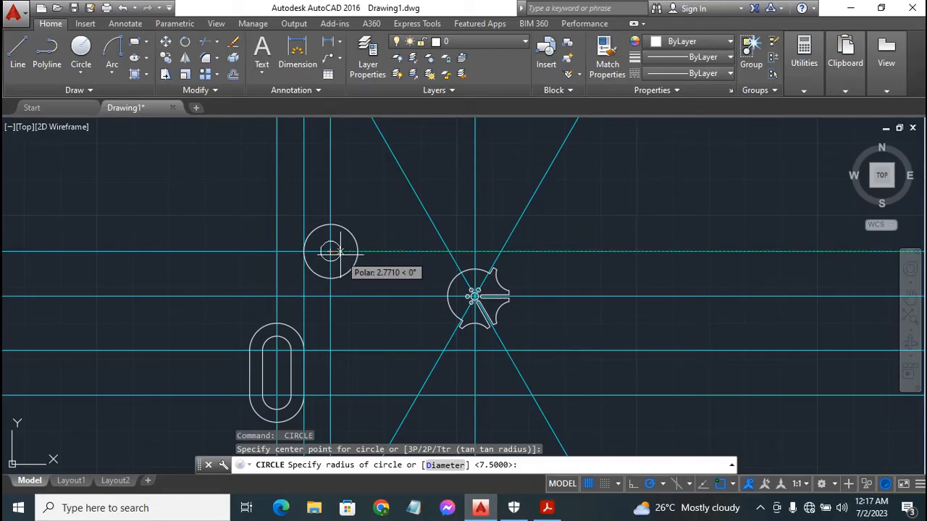
type("3")
key("Return")
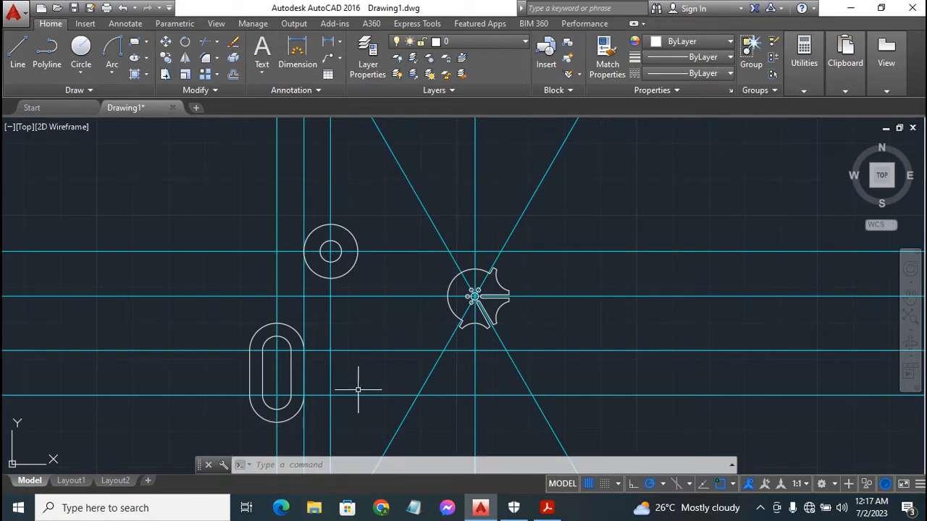
Step: Check the outline in the Adobe Acrobat PDF, return to AutoCAD and turn off the Construct 1 layer
left_click(548, 510)
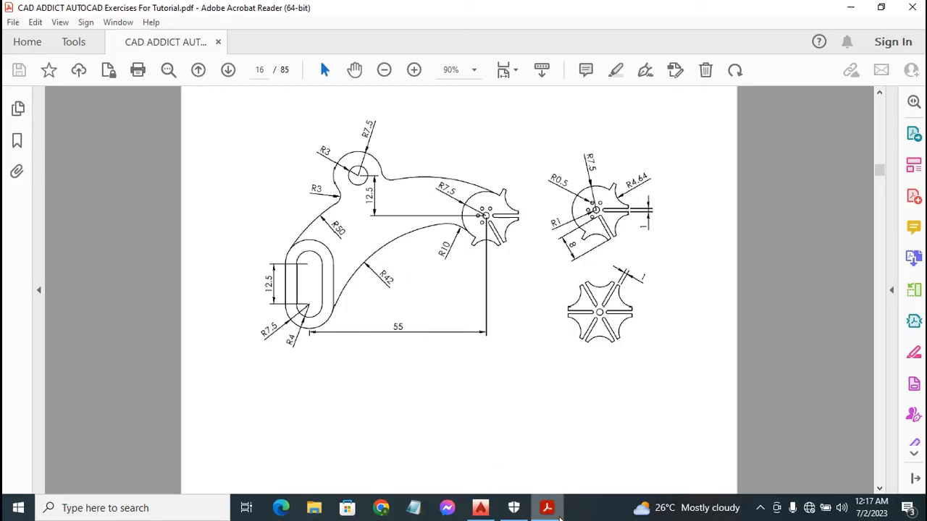
left_click(480, 507)
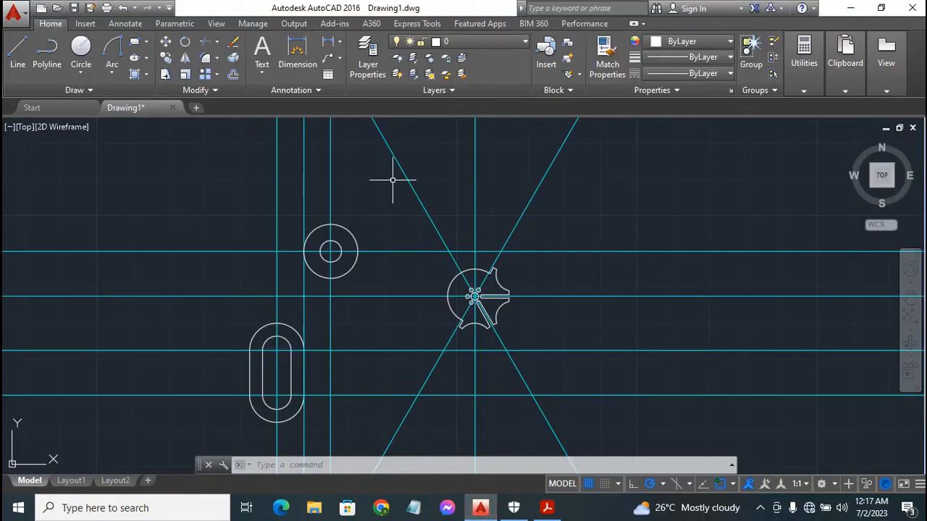
left_click(485, 41)
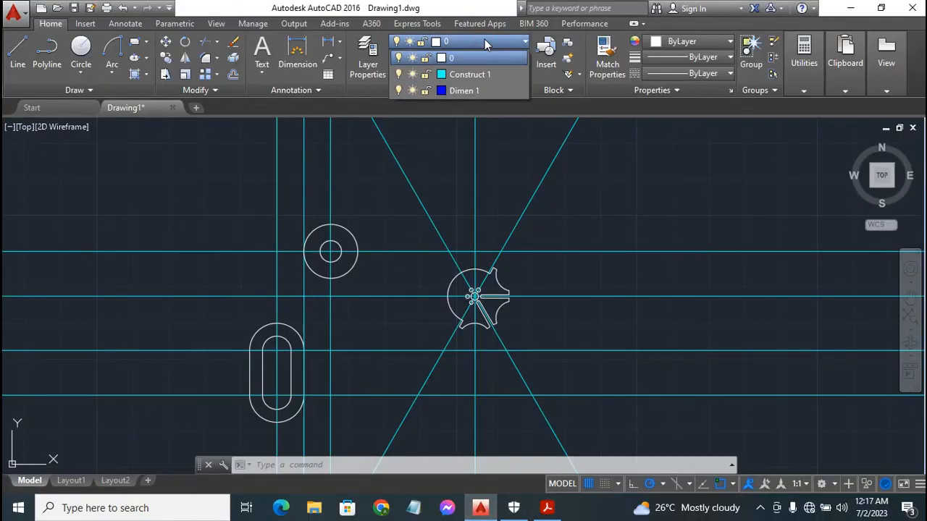
left_click(399, 75)
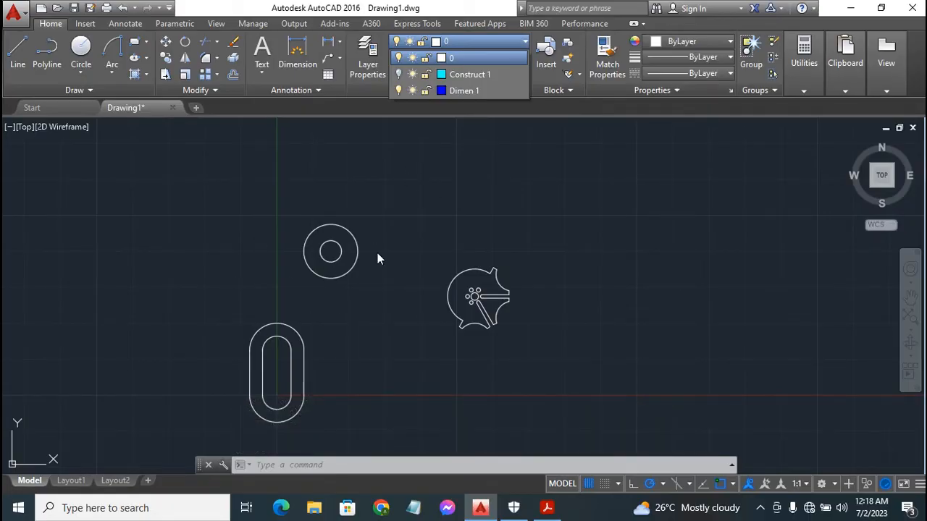
left_click(188, 196)
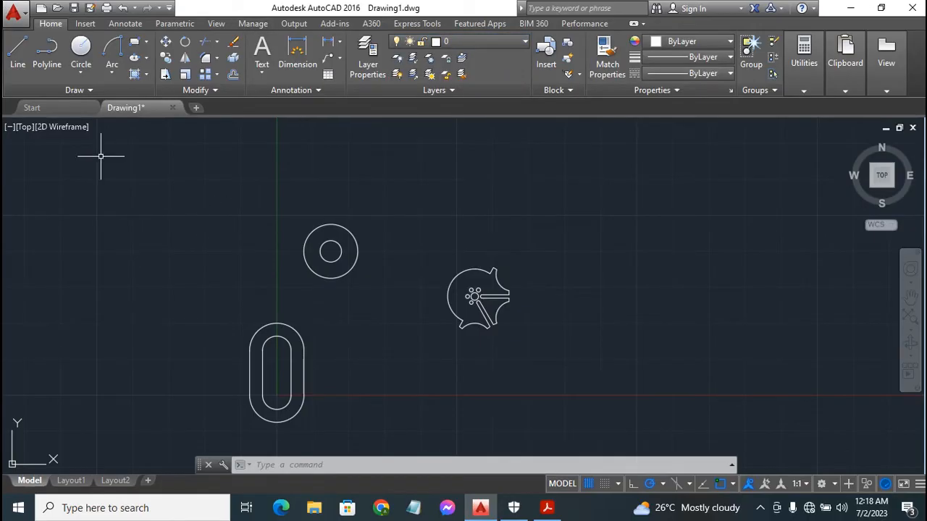
Step: Draw a Tan, Tan, Radius circle of radius 50 tangent to the outer slot's upper-left arc and the slotted circular part's upper edge
left_click(80, 74)
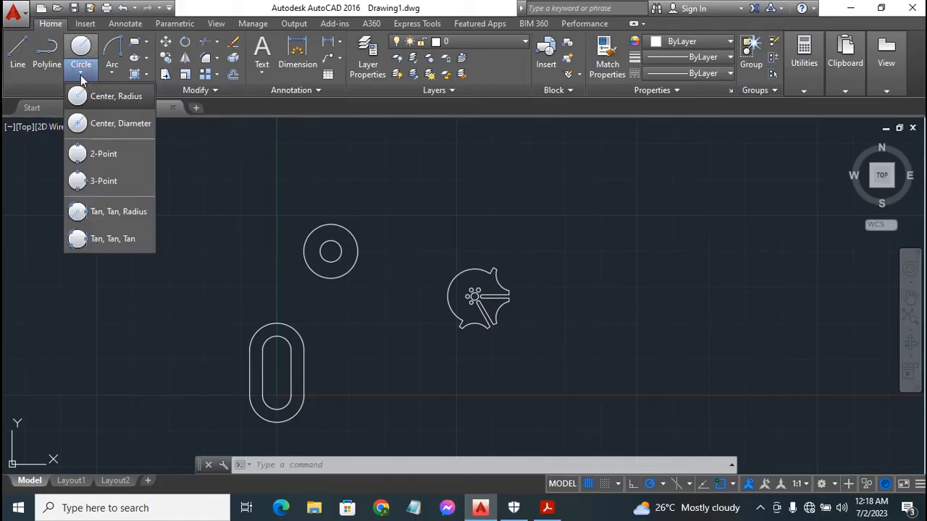
left_click(115, 211)
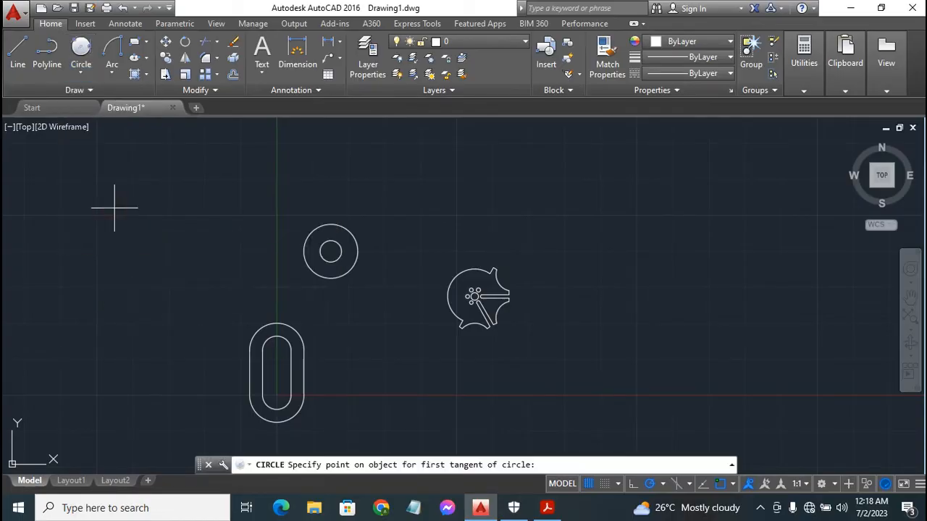
left_click(252, 338)
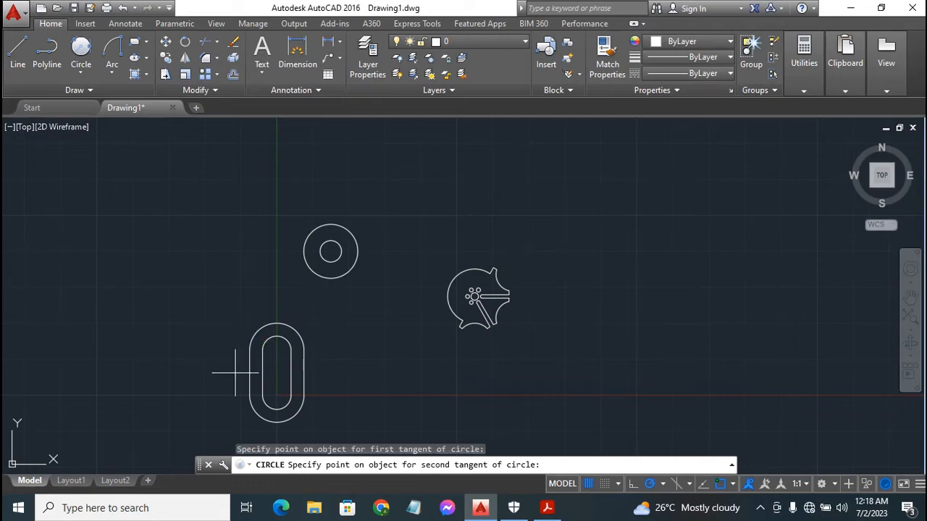
left_click(483, 267)
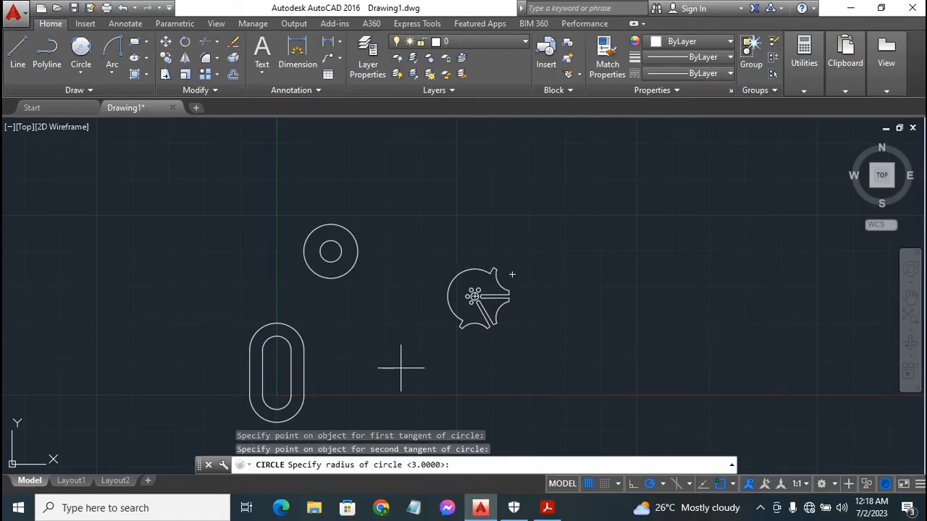
left_click(546, 507)
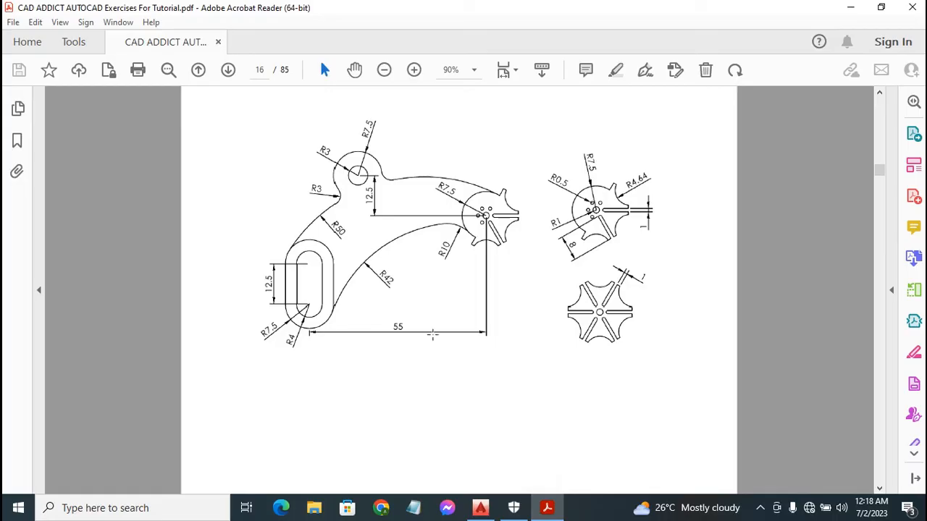
left_click(480, 507)
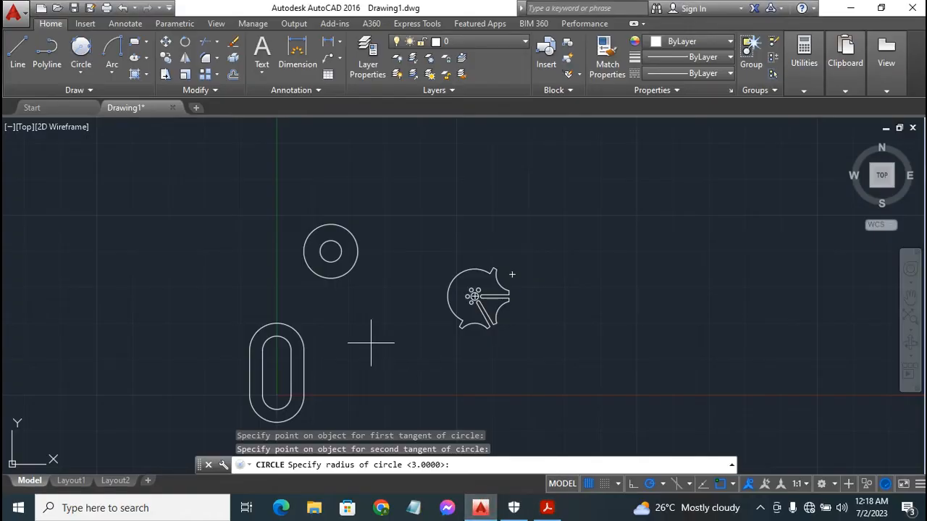
type("50")
key("Return")
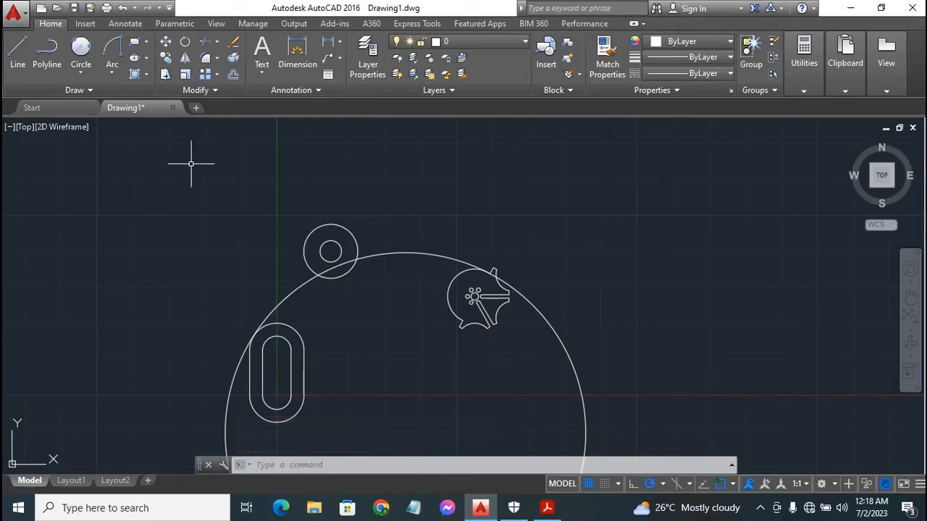
Step: Trim away the lower part of the radius 50 circle, keeping the upper arc between the slot and the slotted circular part
left_click(208, 44)
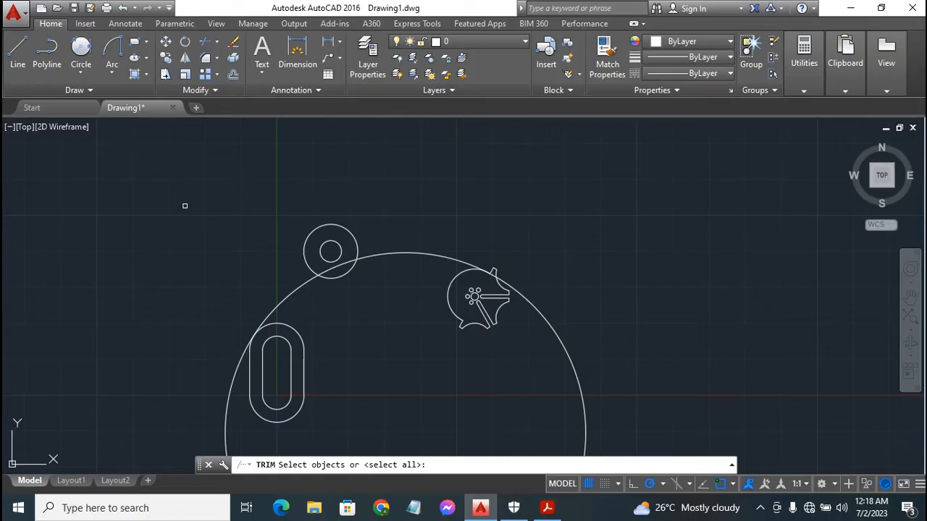
key("Return")
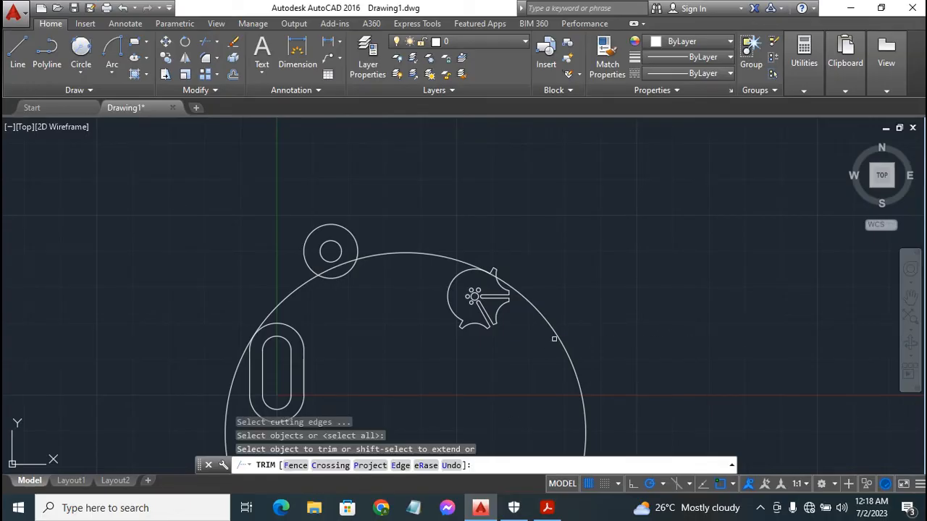
left_click(560, 338)
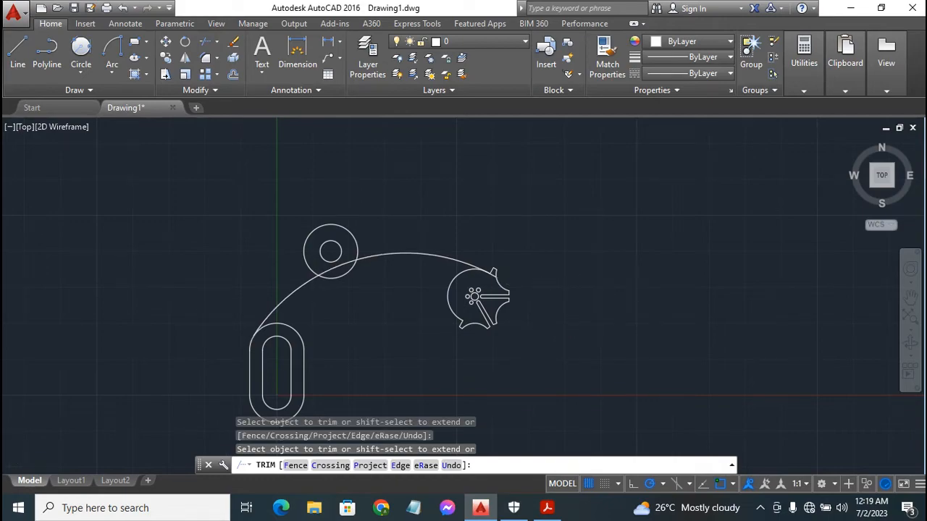
scroll(542, 324, "up", 4)
left_click(401, 271)
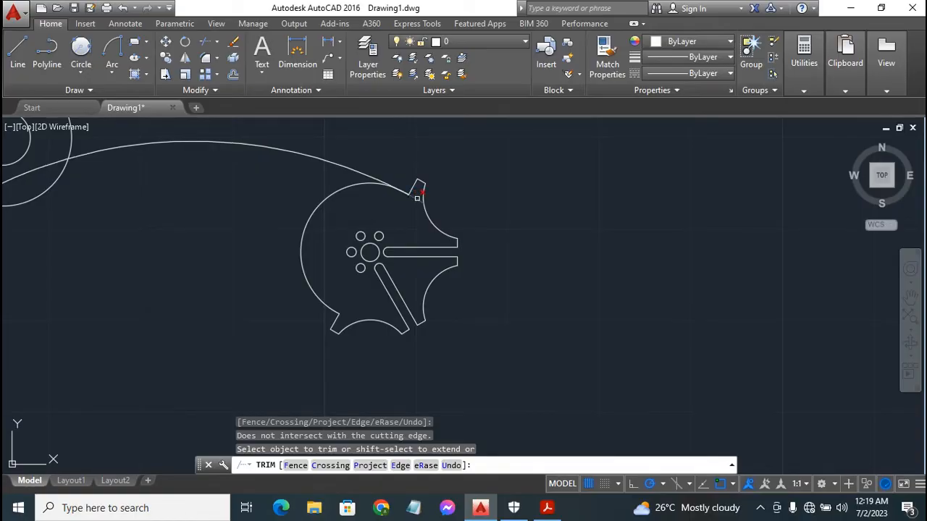
scroll(613, 194, "down", 4)
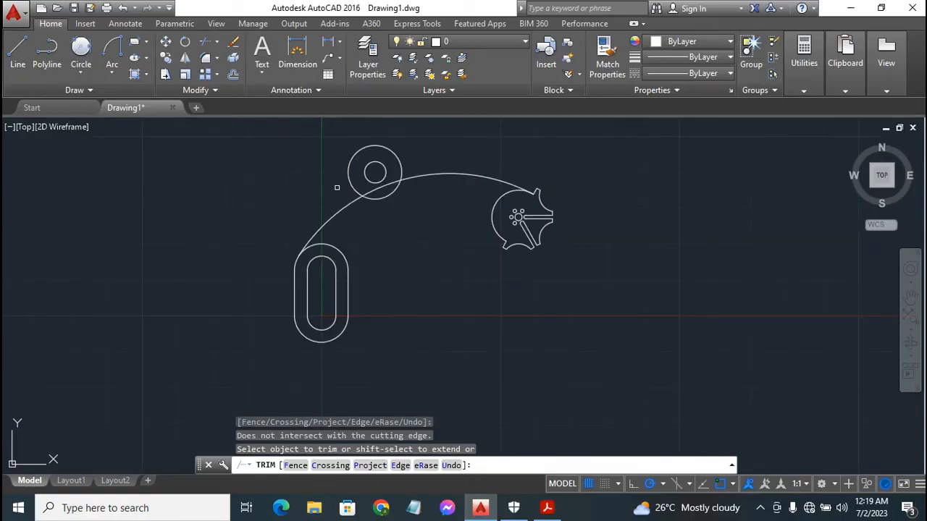
Step: Trim the radius 50 arc inside the upper outer circle and that circle's lower edge between the two arc ends
left_click(384, 188)
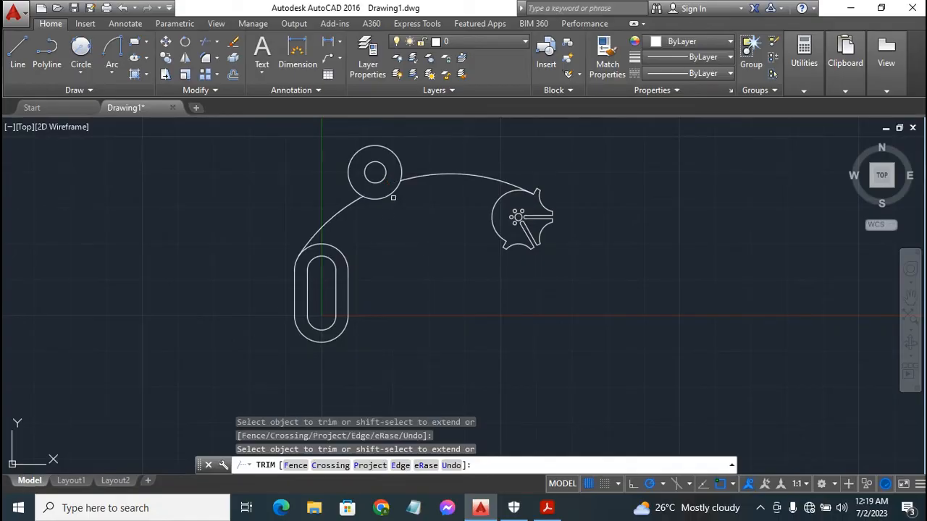
left_click(388, 194)
key("Escape")
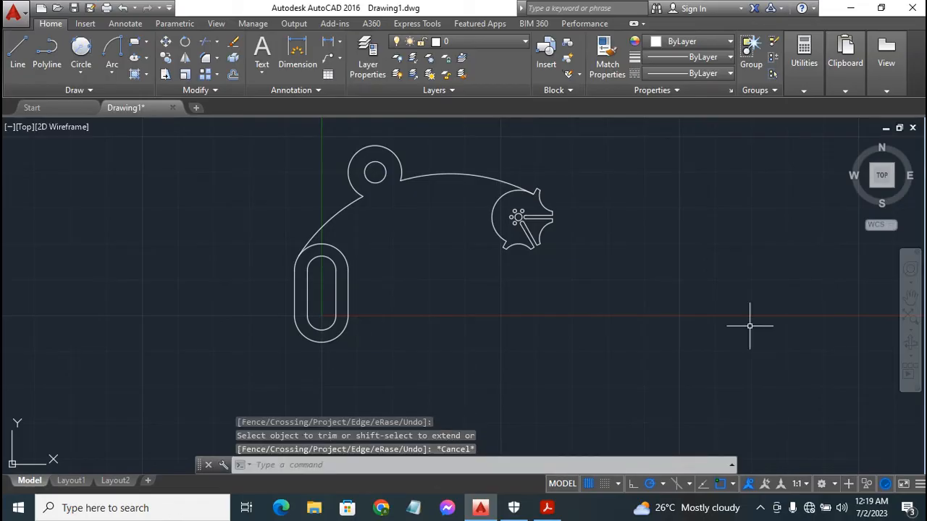
Step: Check the fillet radius in the Adobe Acrobat PDF, return to AutoCAD and fillet the upper circle's left junction with the outline arc at radius 3
left_click(548, 507)
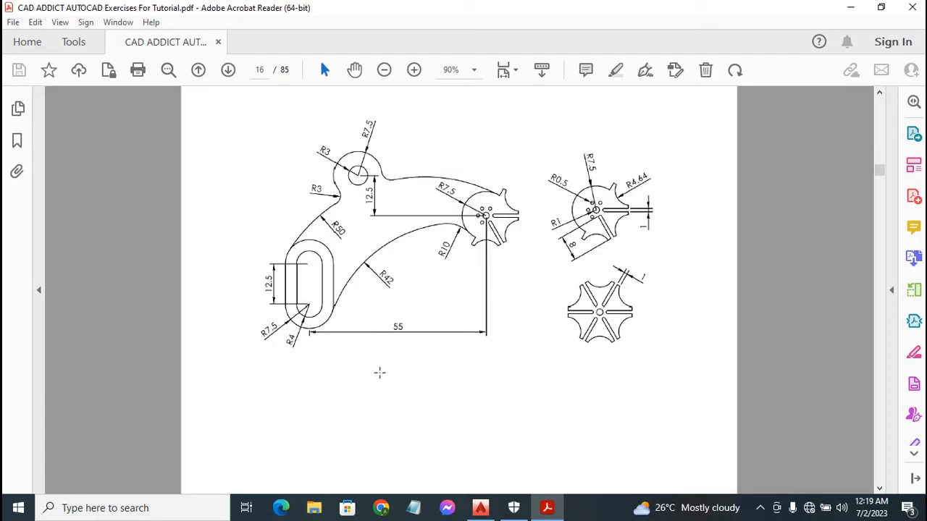
left_click(481, 505)
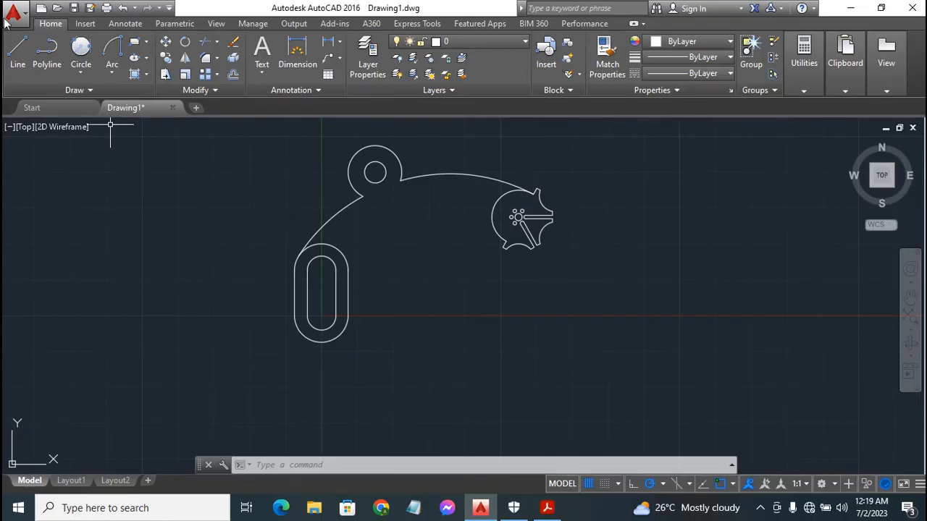
left_click(206, 60)
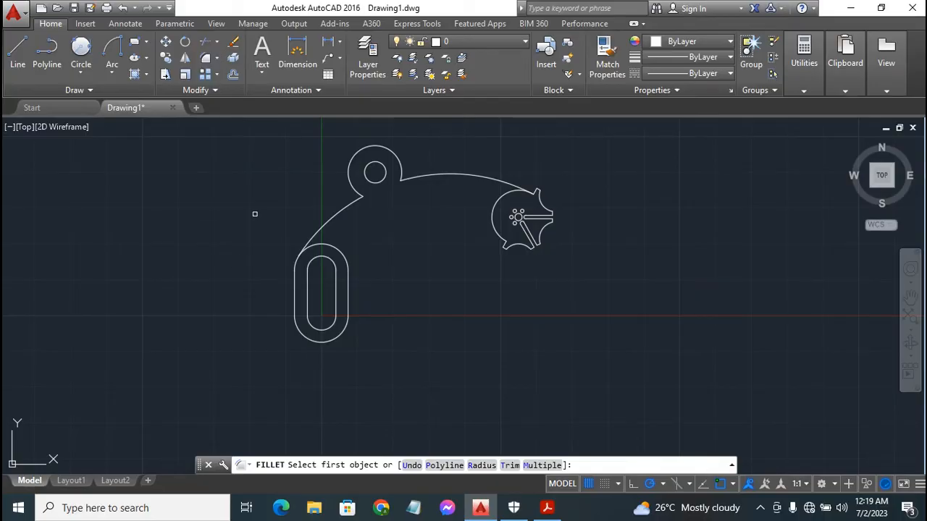
type("r")
key("Return")
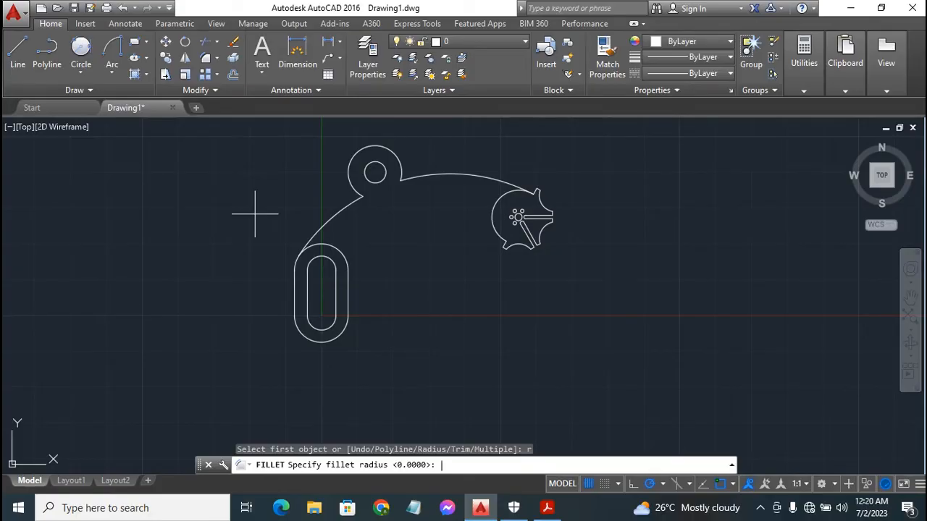
type("3")
key("Return")
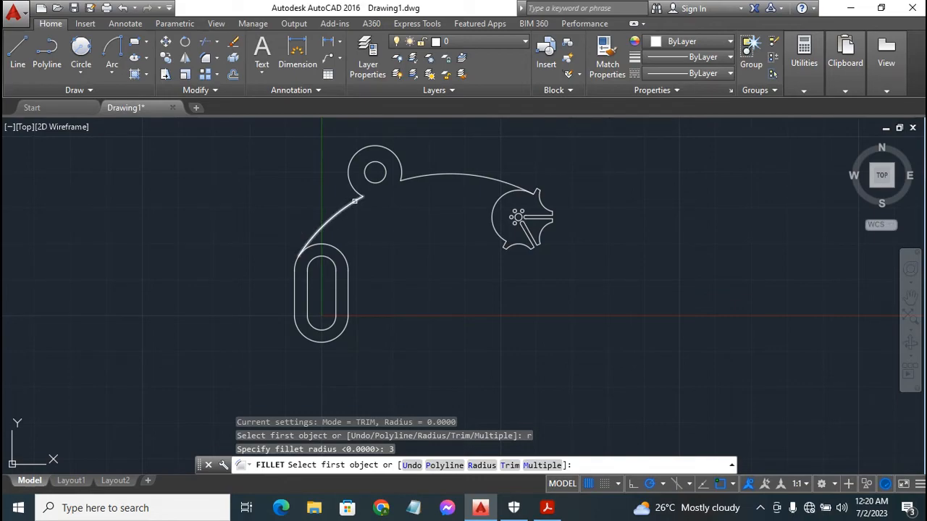
left_click(355, 201)
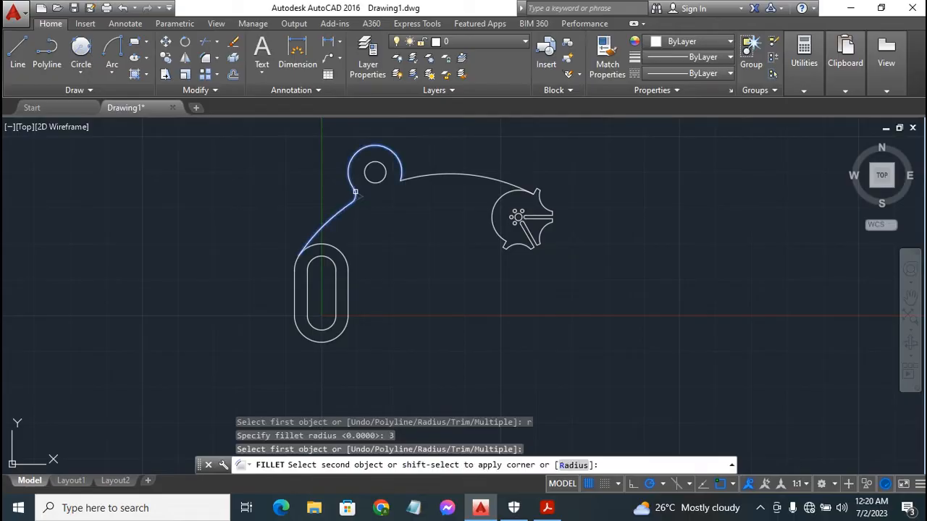
left_click(359, 195)
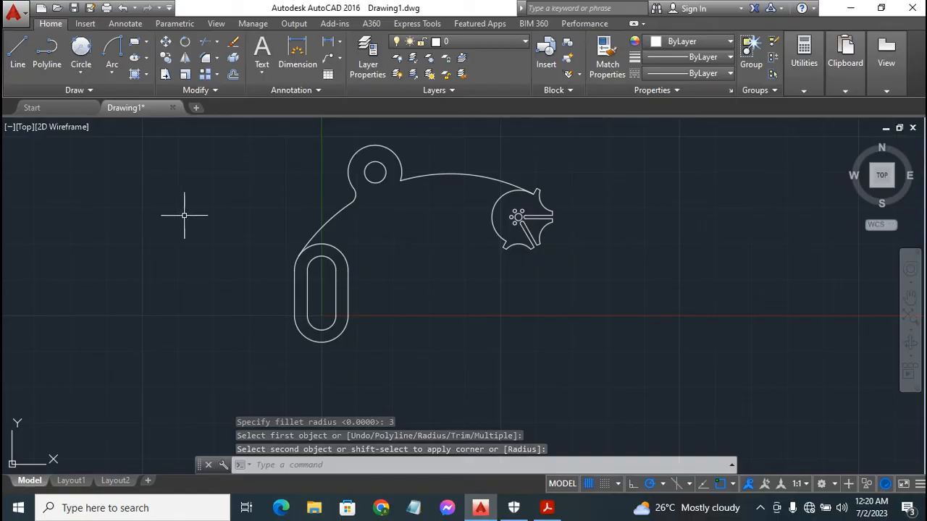
Step: Fillet the upper circle's right junction with the long outline arc at radius 3
key("Return")
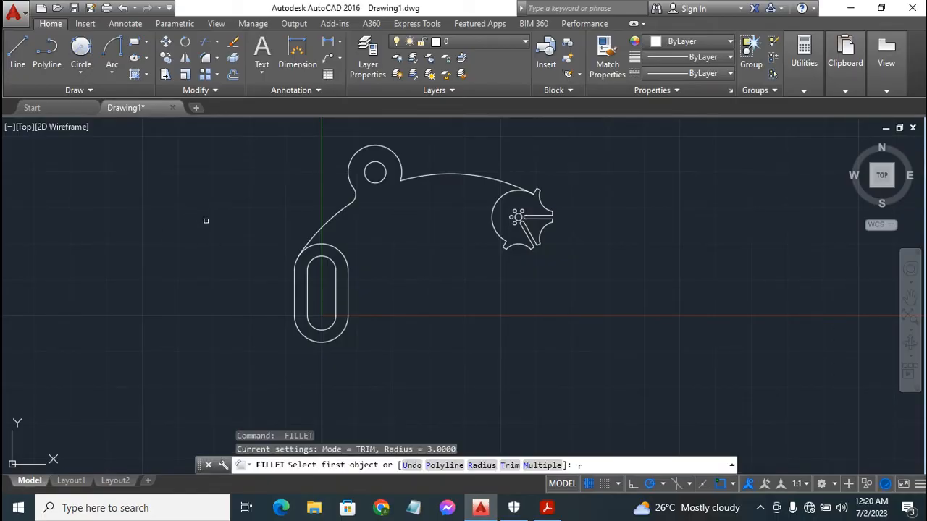
key("Return")
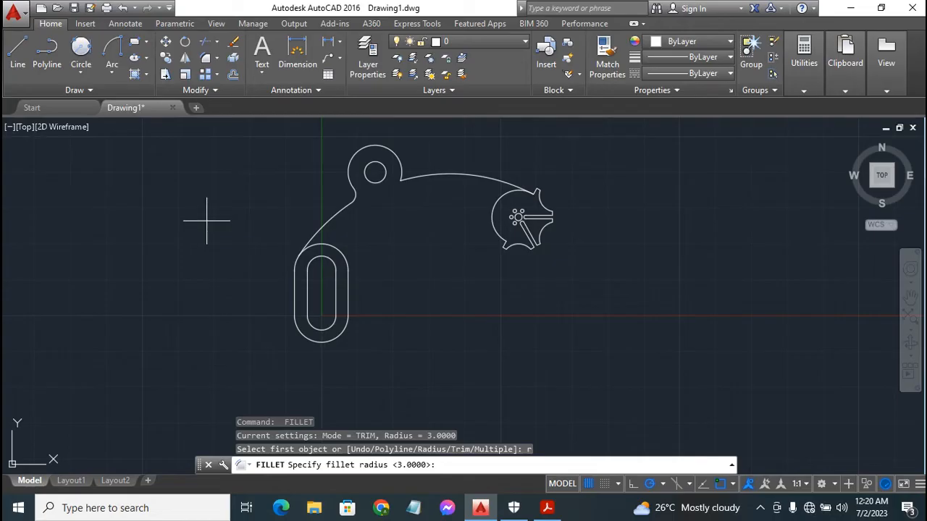
type("3")
key("Return")
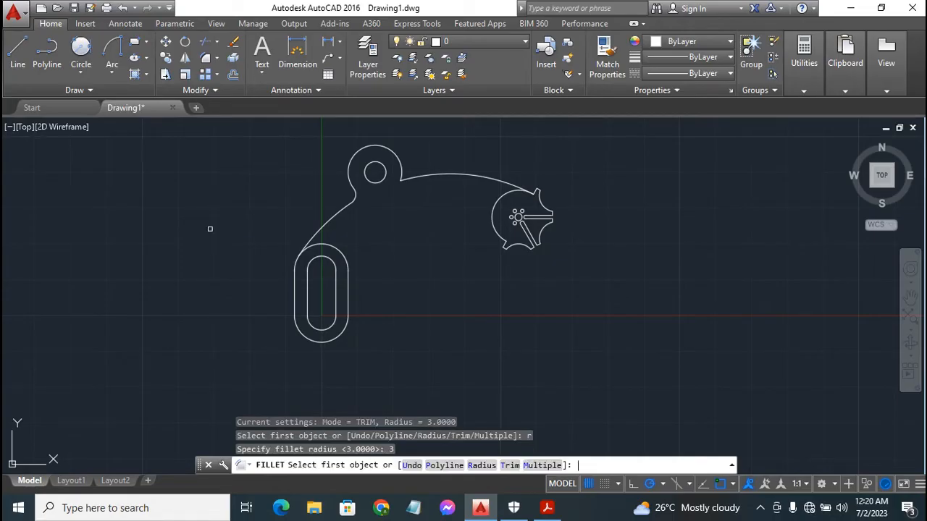
left_click(394, 170)
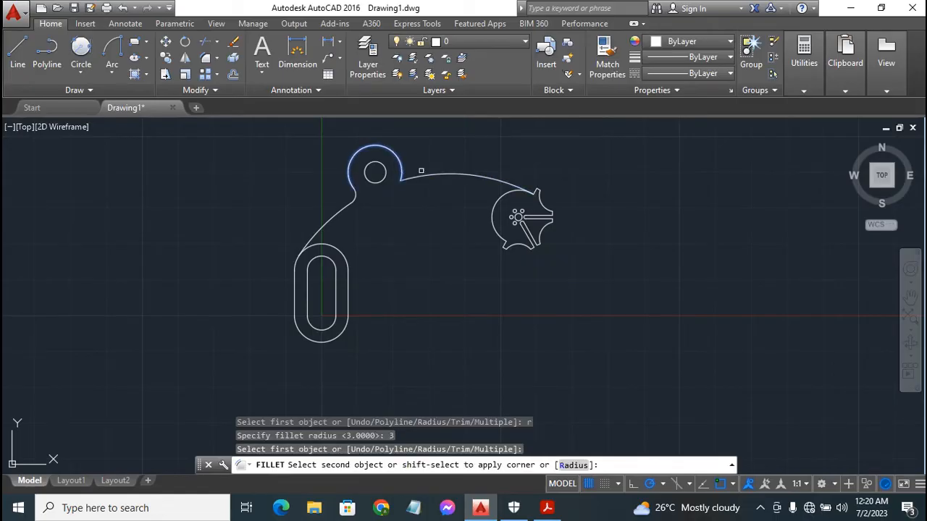
left_click(421, 171)
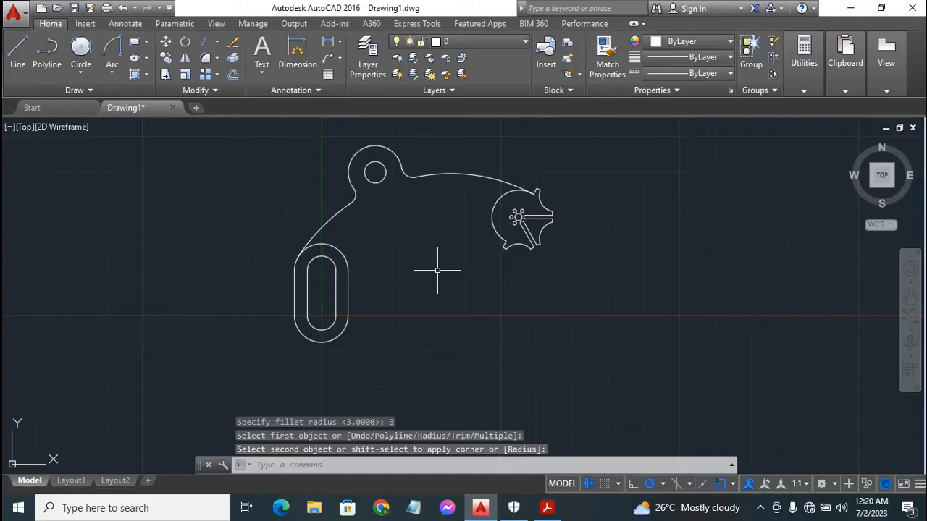
key("Escape")
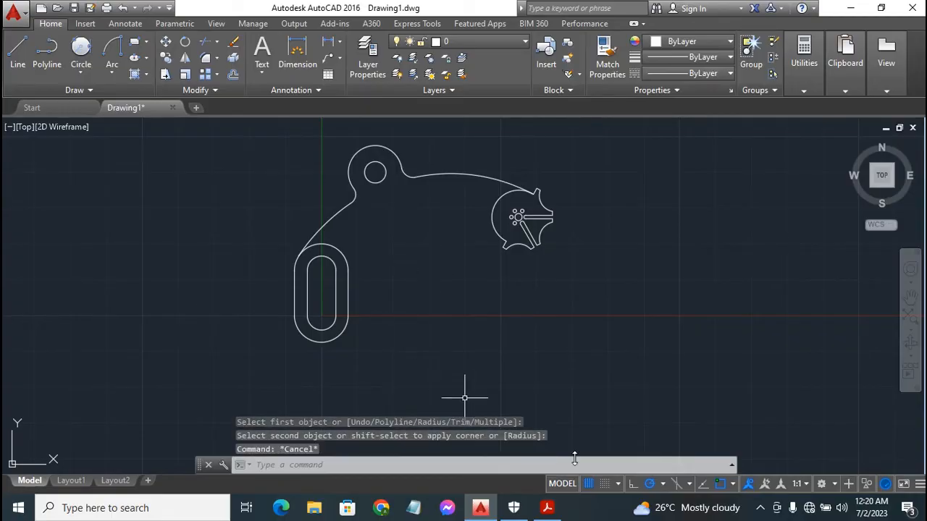
Step: Check the lower outline in the Adobe Acrobat PDF, return to AutoCAD, turn on the Construct 1 layer and make it current
left_click(546, 507)
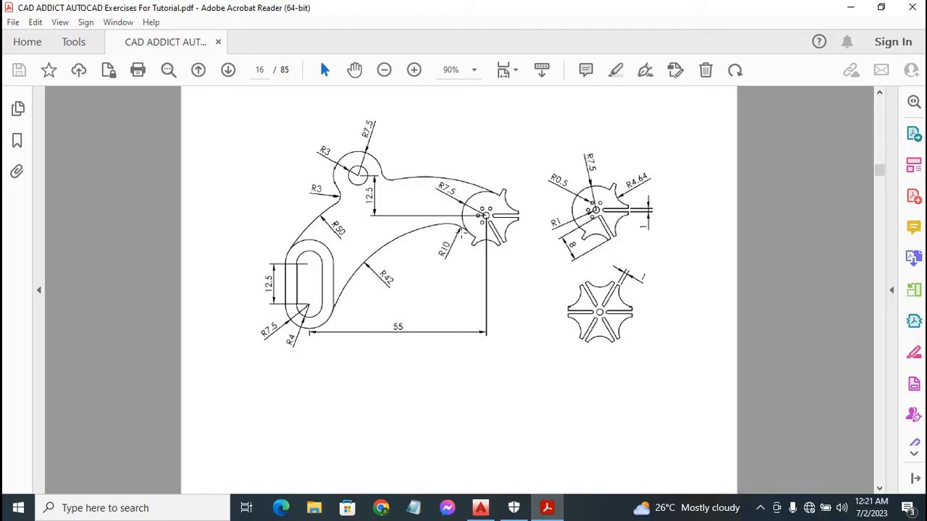
left_click(480, 507)
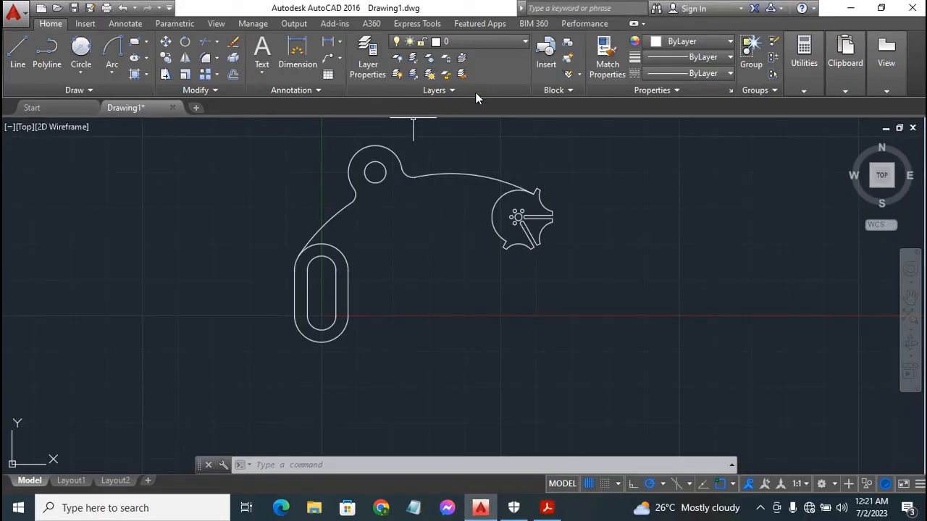
left_click(479, 40)
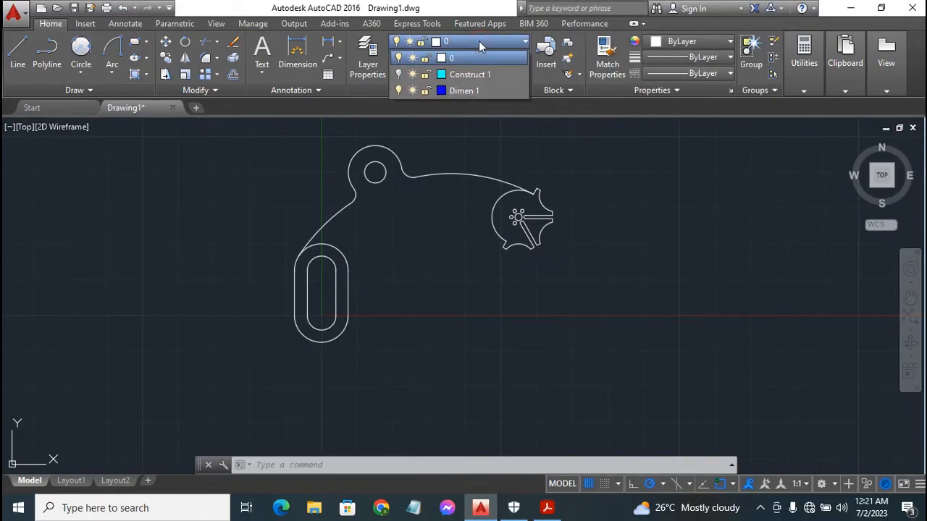
left_click(399, 75)
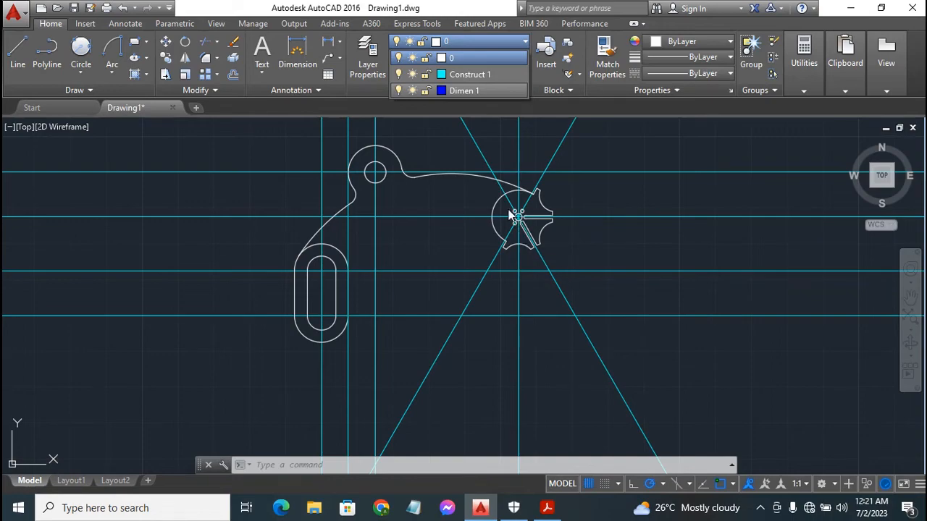
scroll(588, 269, "up", 2)
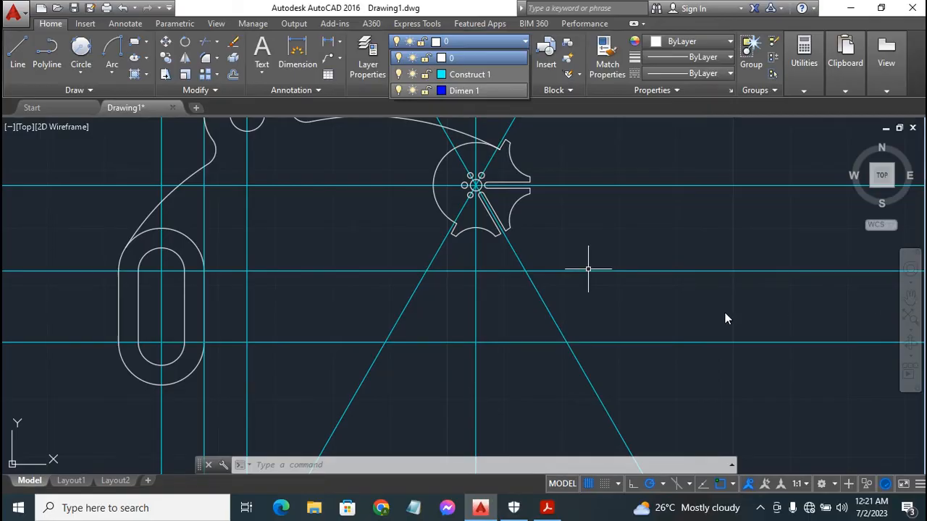
left_click(492, 75)
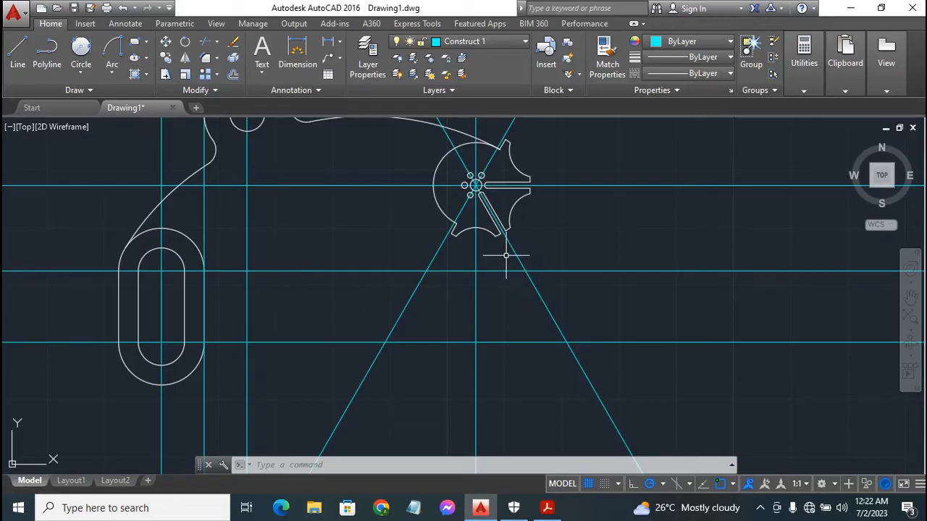
Step: Begin a construction line near the slotted circular part and disable the Endpoint, Midpoint, Center and Intersection object snaps, leaving only Tangent
mouse_move(513, 254)
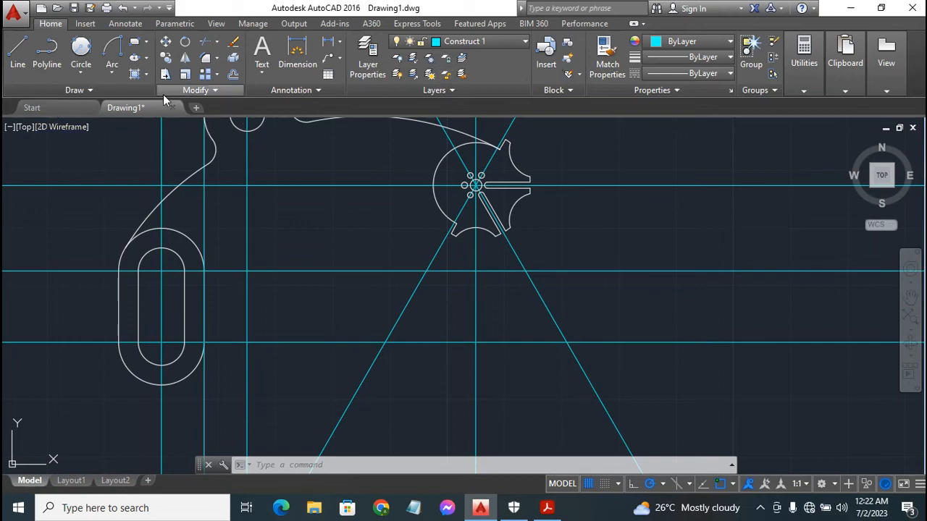
mouse_move(131, 121)
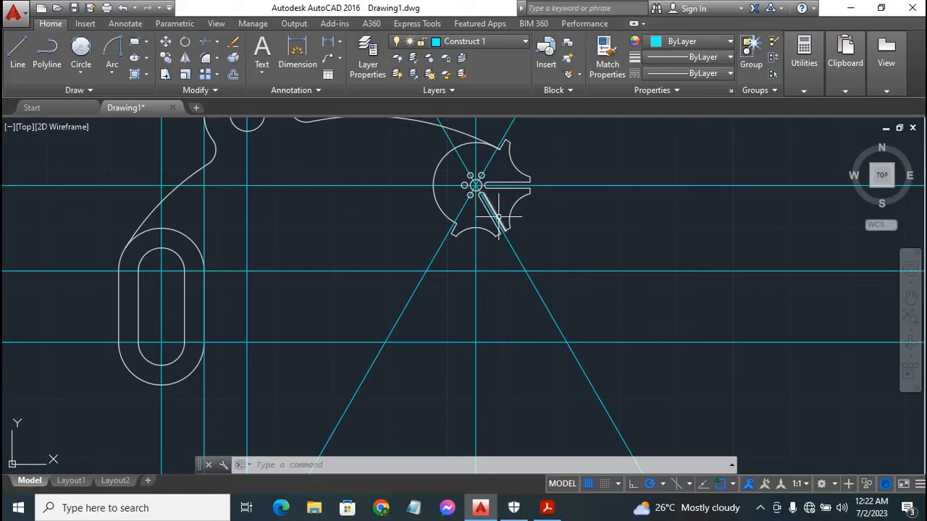
scroll(498, 218, "up", 2)
scroll(504, 218, "up", 2)
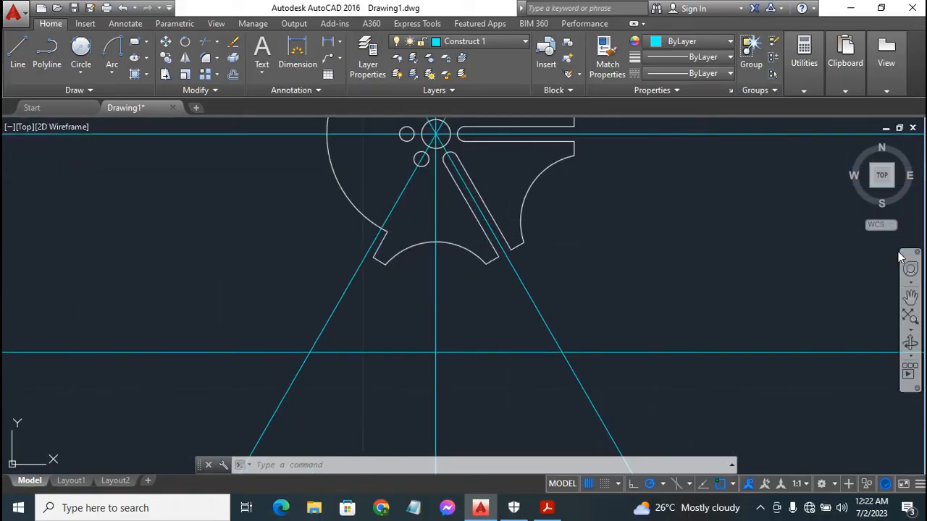
left_click(910, 298)
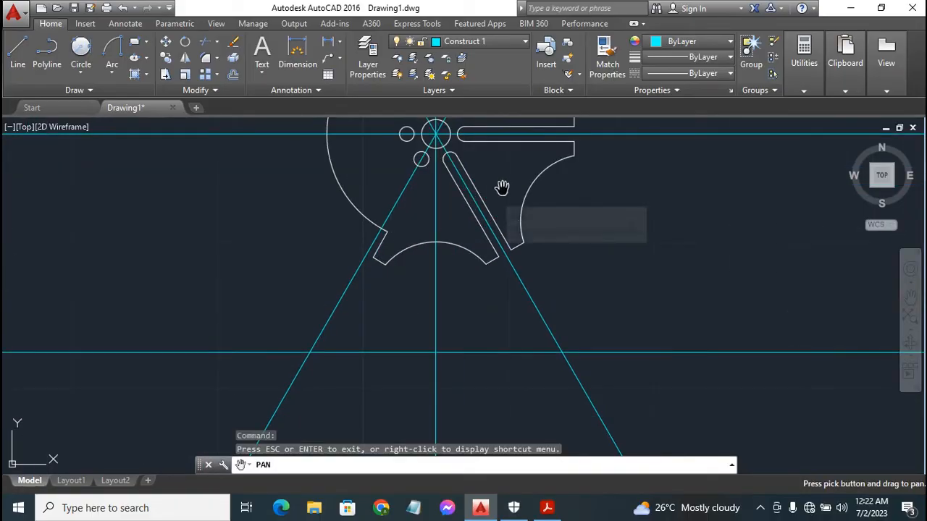
mouse_move(500, 188)
left_mouse_down()
mouse_move(516, 310)
mouse_move(493, 298)
mouse_move(495, 250)
left_mouse_up()
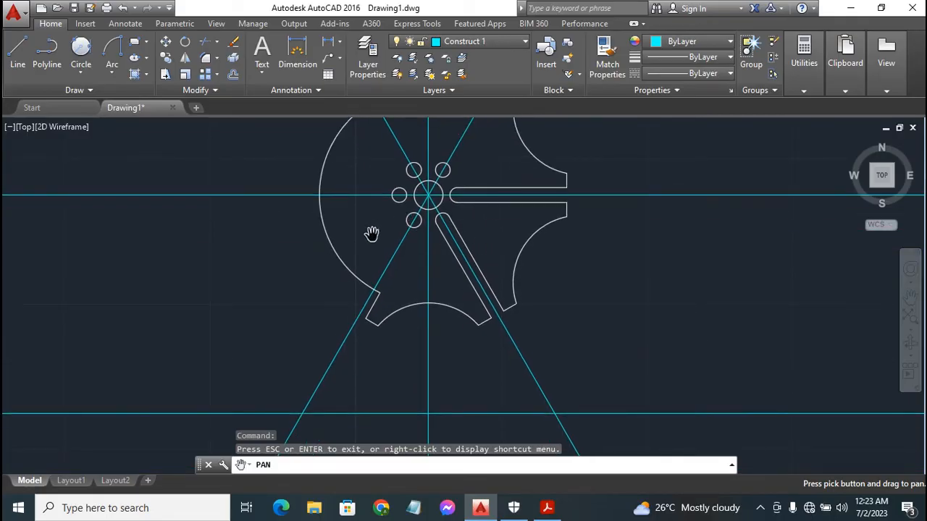
key("Escape")
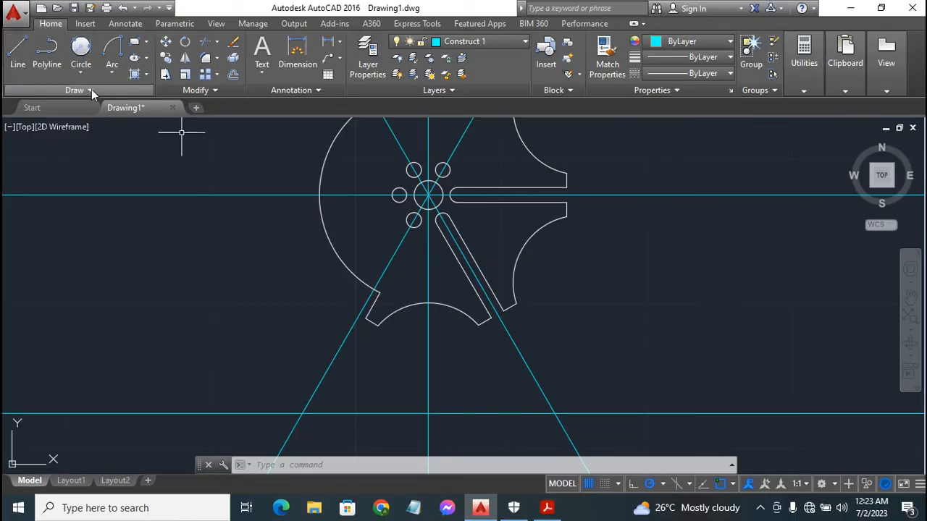
left_click(91, 89)
left_click(48, 108)
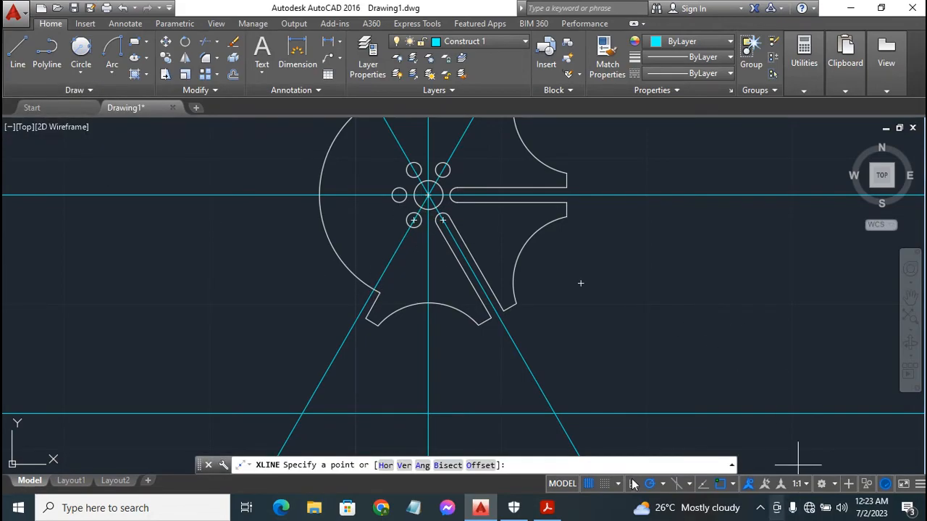
left_click(733, 484)
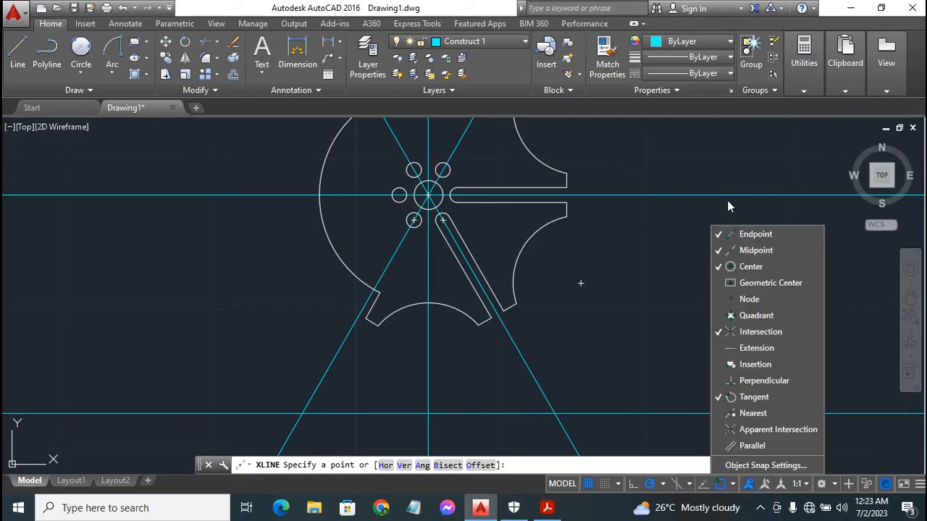
left_click(752, 249)
left_click(753, 234)
left_click(751, 266)
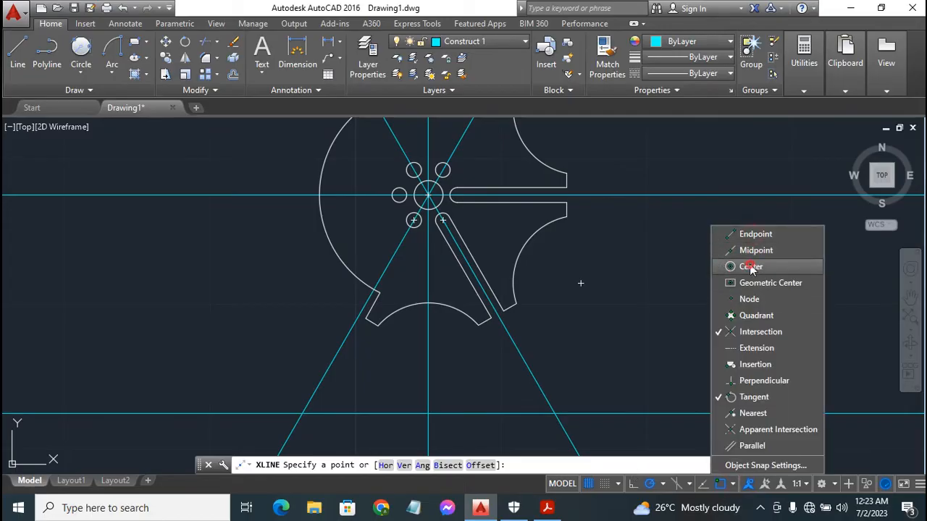
left_click(756, 332)
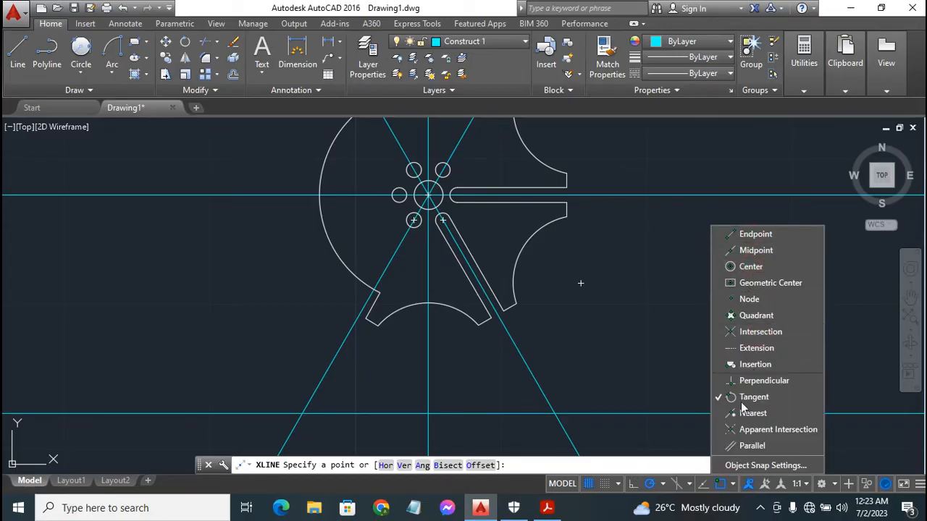
left_click(733, 484)
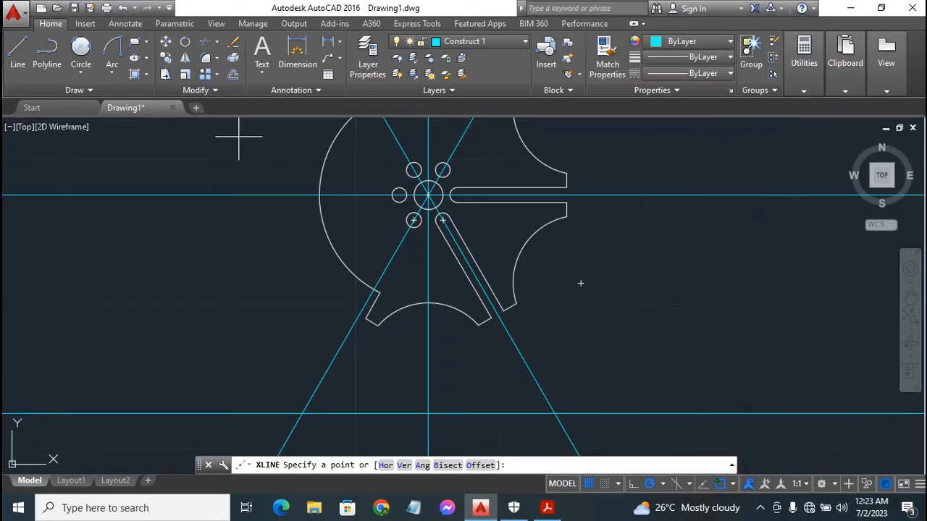
Step: Draw a construction line tangent to the lower-left and left small holes around the slotted circular part's center
left_click(414, 219)
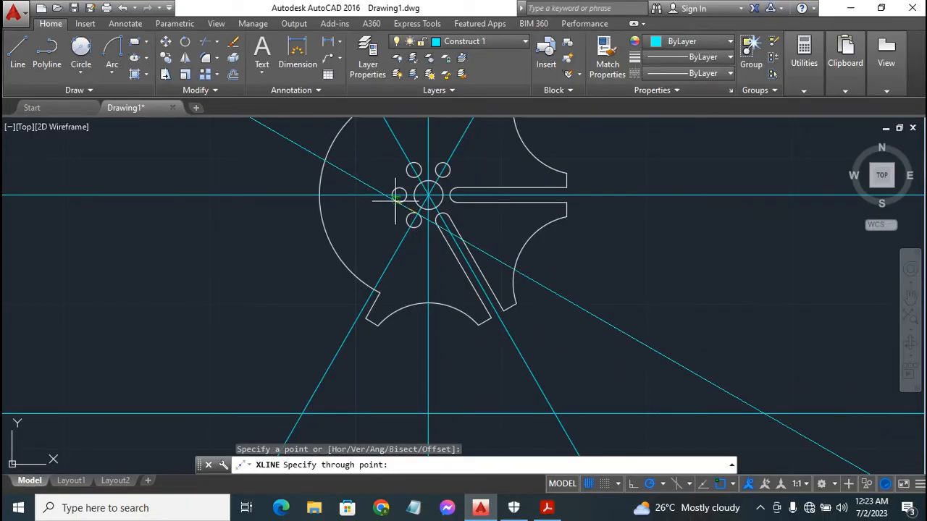
left_click(396, 197)
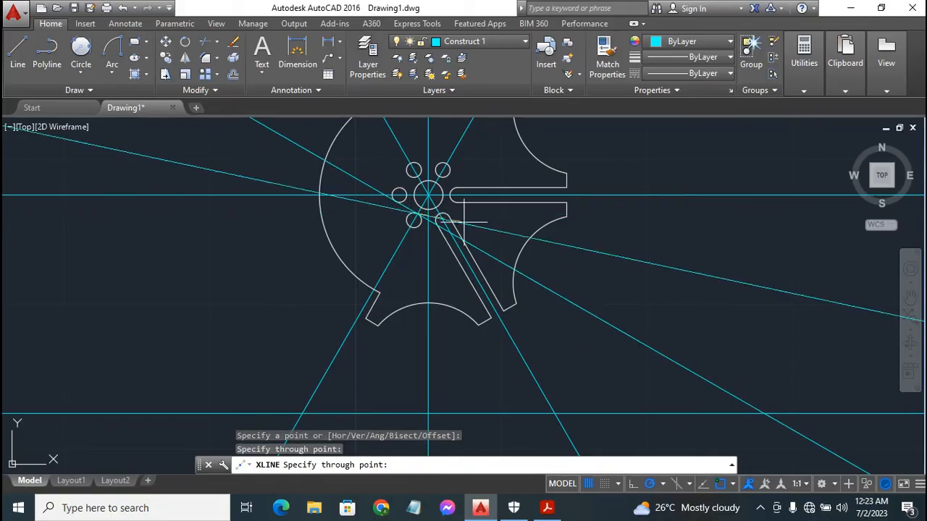
key("Escape")
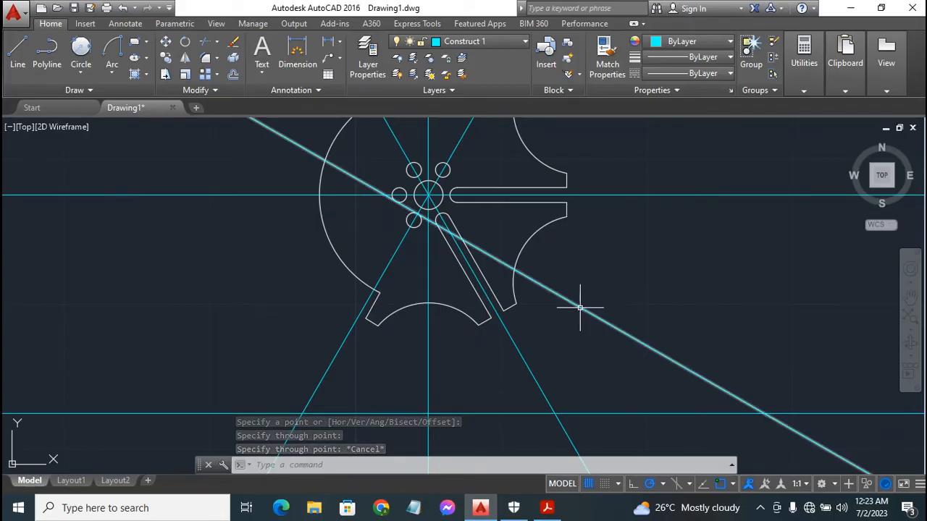
Step: Check the lower outline in the Adobe Acrobat PDF, return to AutoCAD, and offset the tangent construction line 17.5 toward the lower left
mouse_move(583, 312)
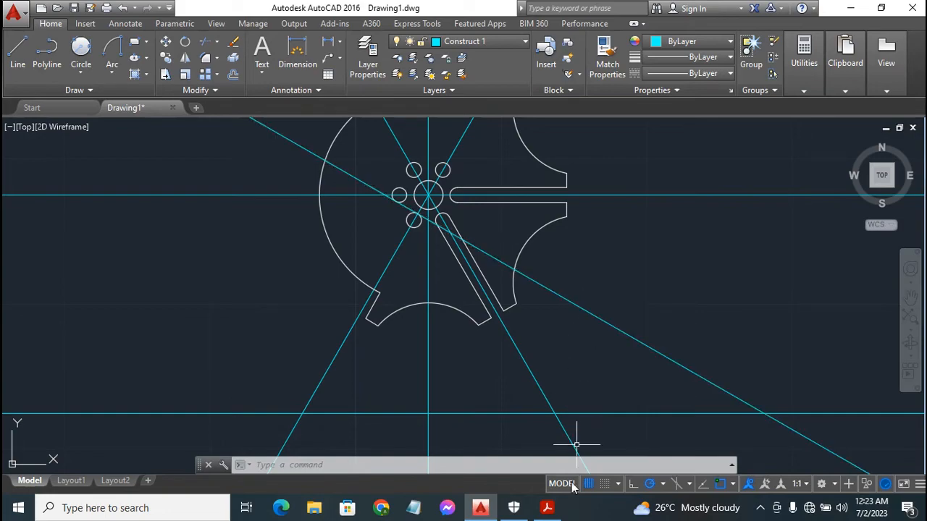
left_click(547, 507)
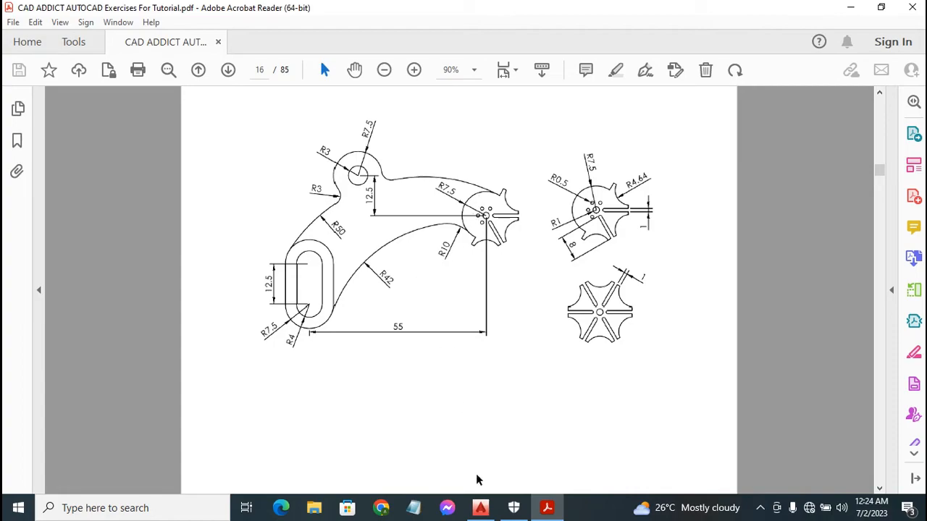
left_click(477, 512)
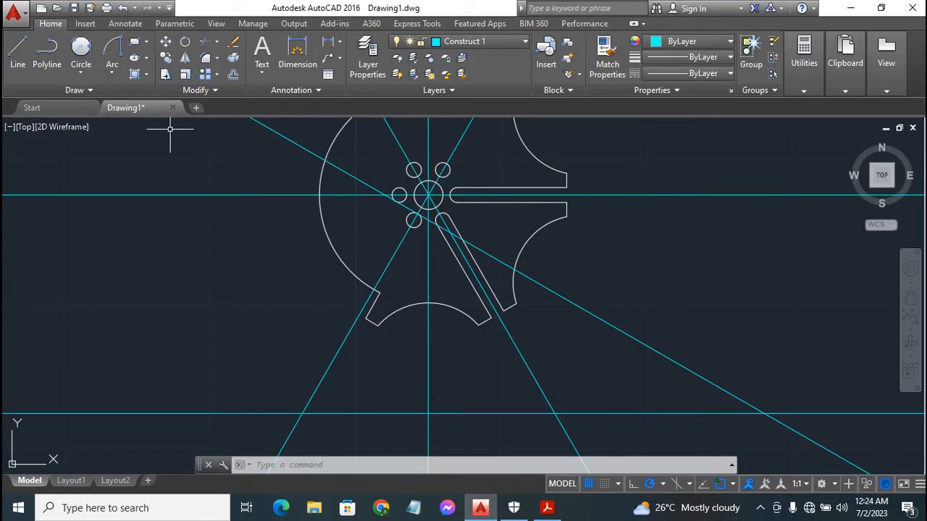
left_click(232, 74)
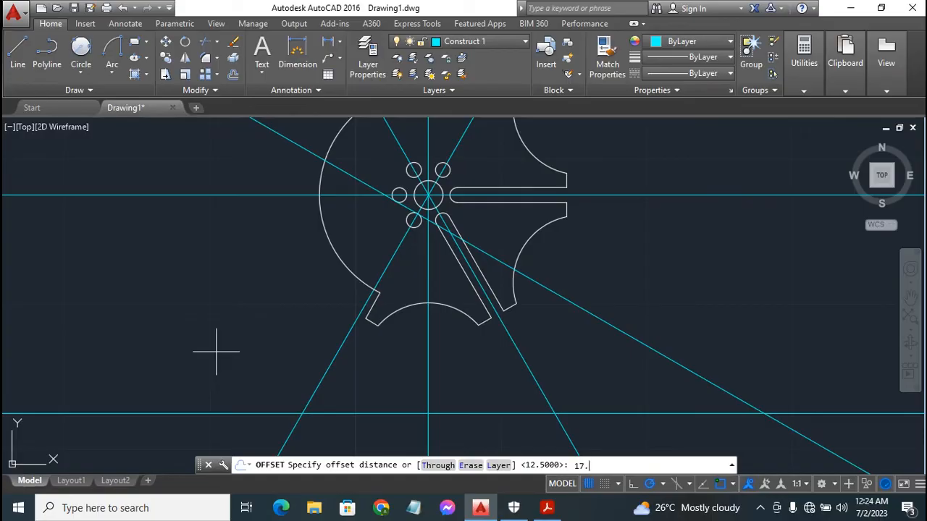
key("Return")
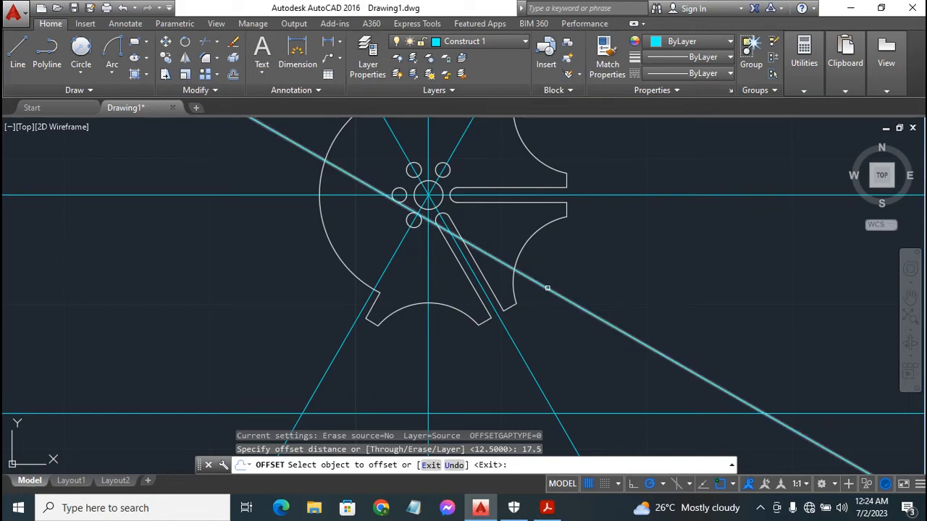
left_click(547, 288)
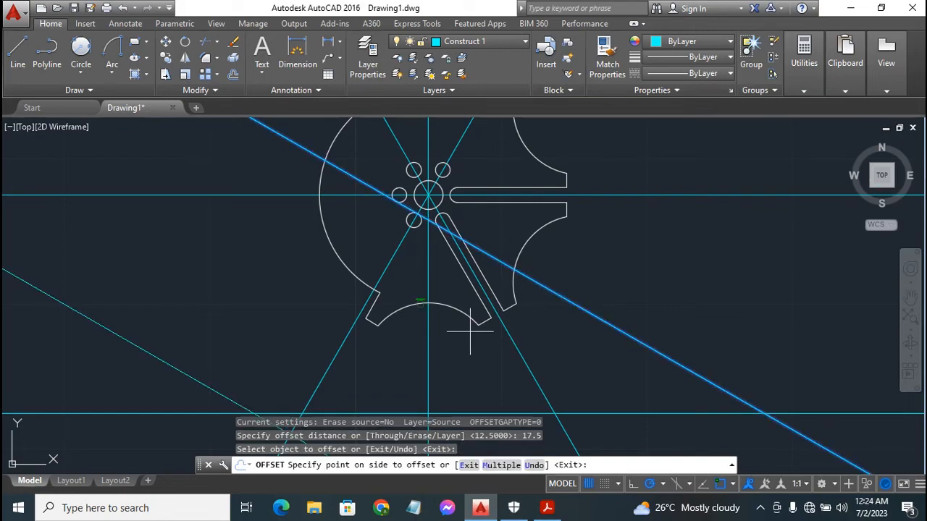
left_click(344, 382)
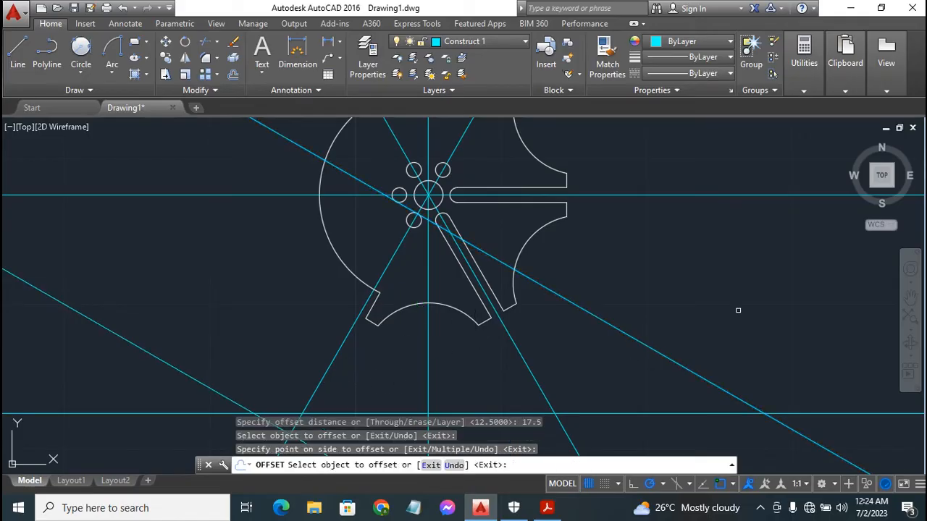
scroll(738, 310, "down", 2)
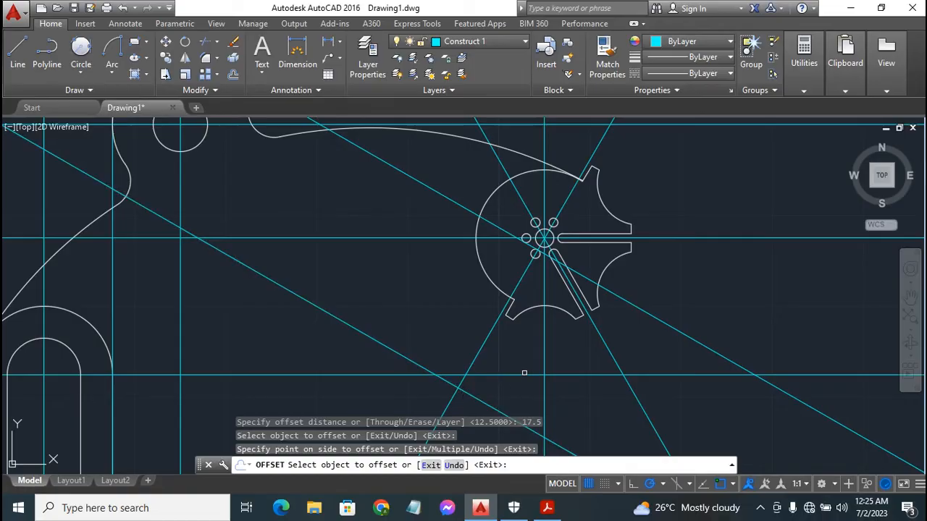
key("Escape")
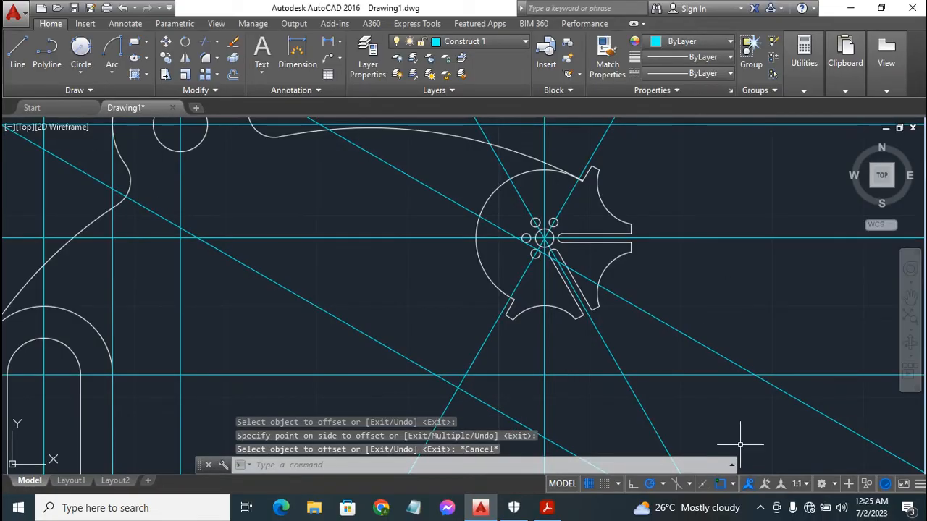
Step: Start a center-radius circle and enable the Endpoint, Midpoint, Center and Intersection object snaps in addition to Tangent
left_click(81, 72)
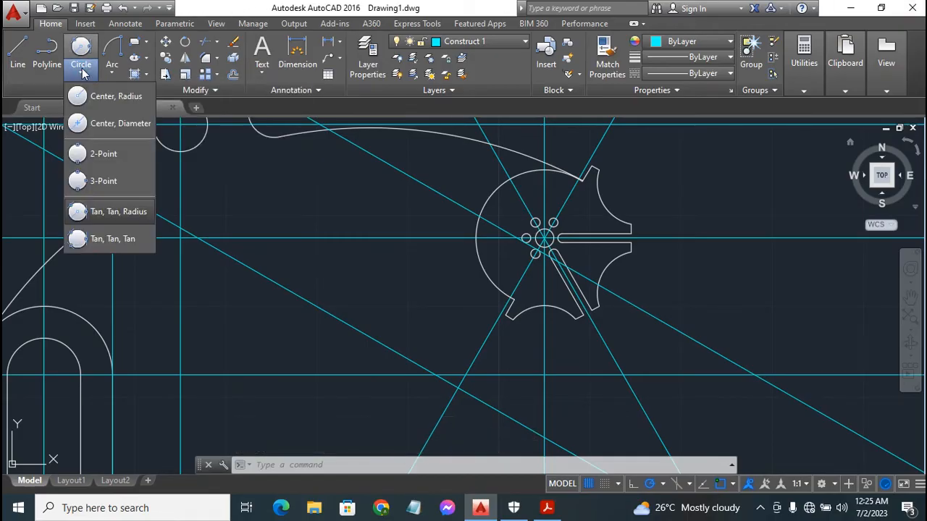
left_click(123, 96)
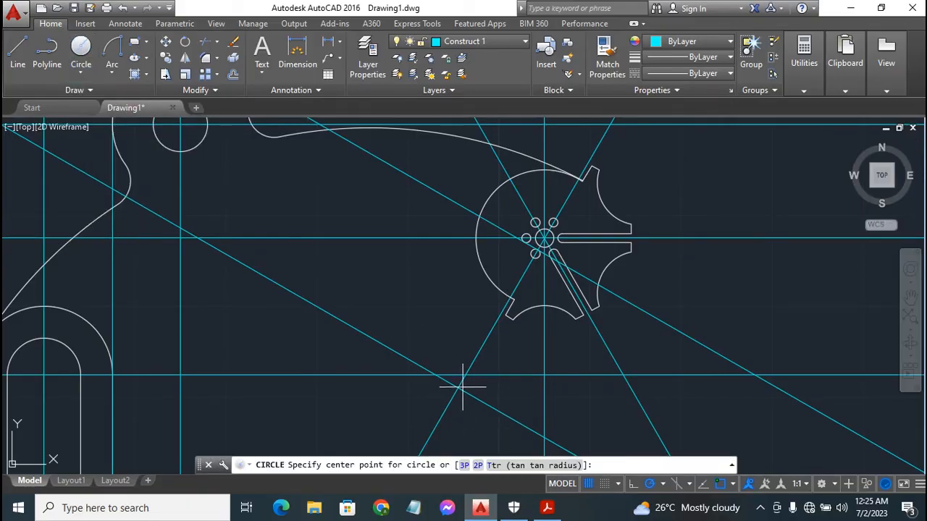
left_click(733, 484)
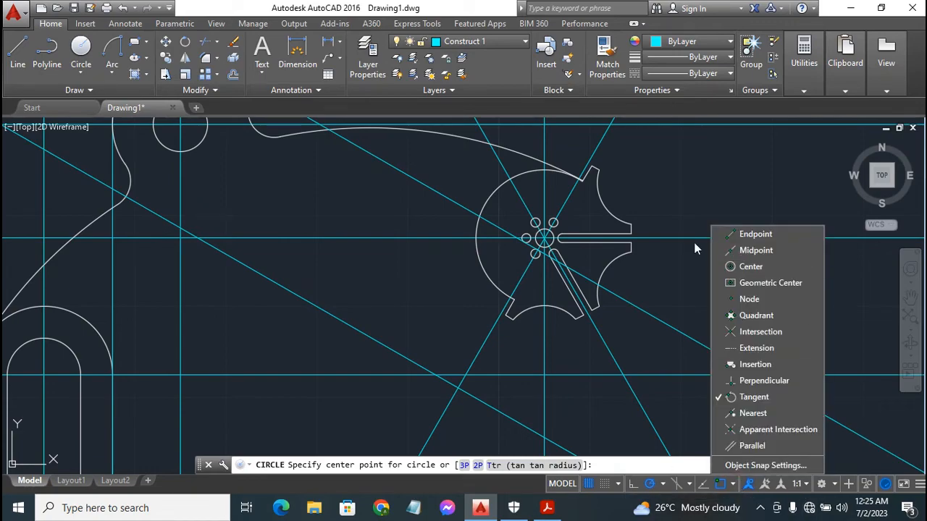
left_click(770, 236)
left_click(757, 251)
left_click(755, 268)
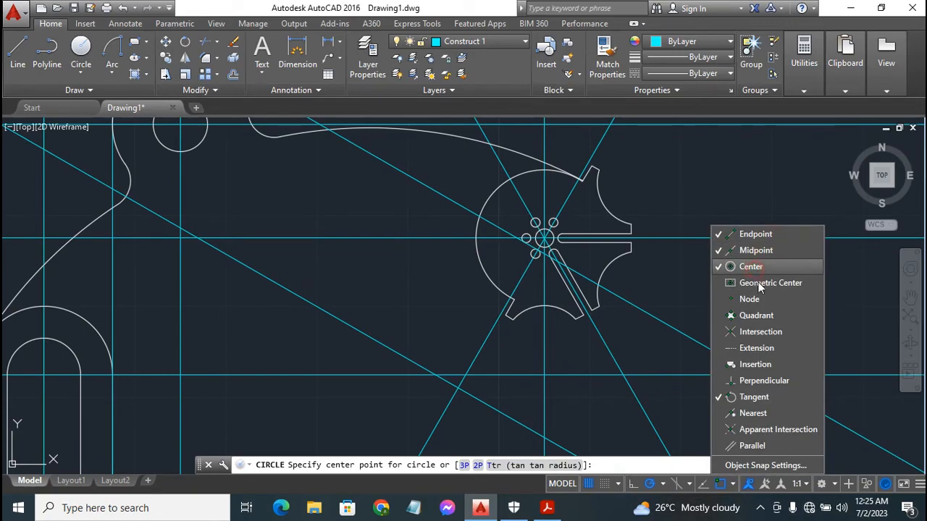
left_click(758, 332)
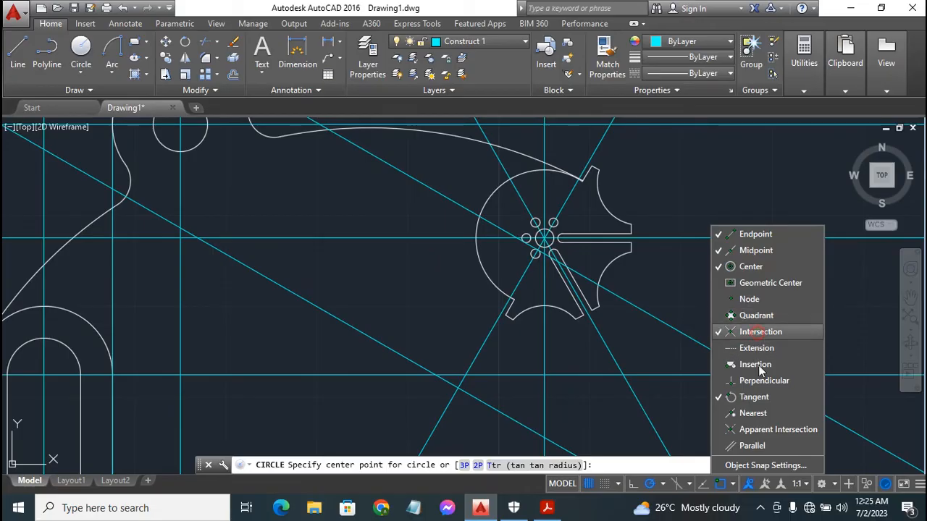
left_click(731, 485)
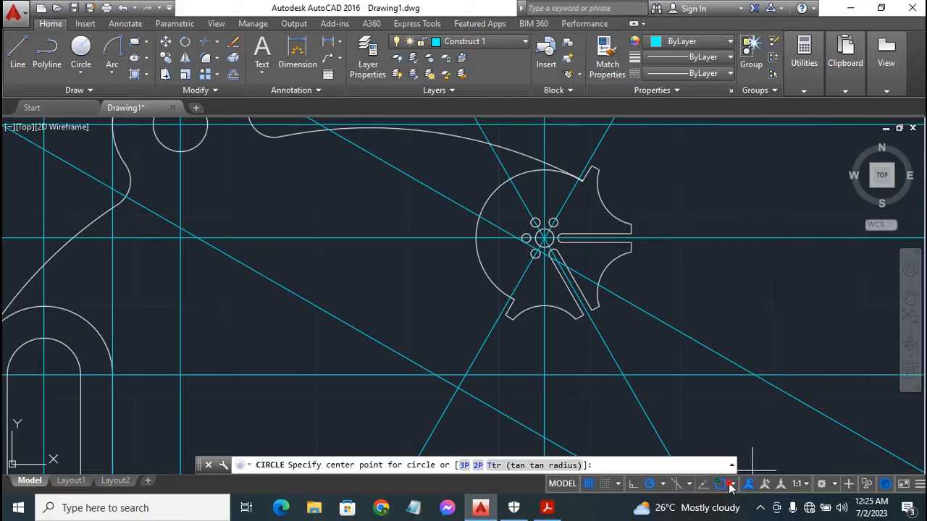
Step: Abandon the circle started at the offset line's crossing with the lower-left diagonal and make layer 0 current
left_click(457, 388)
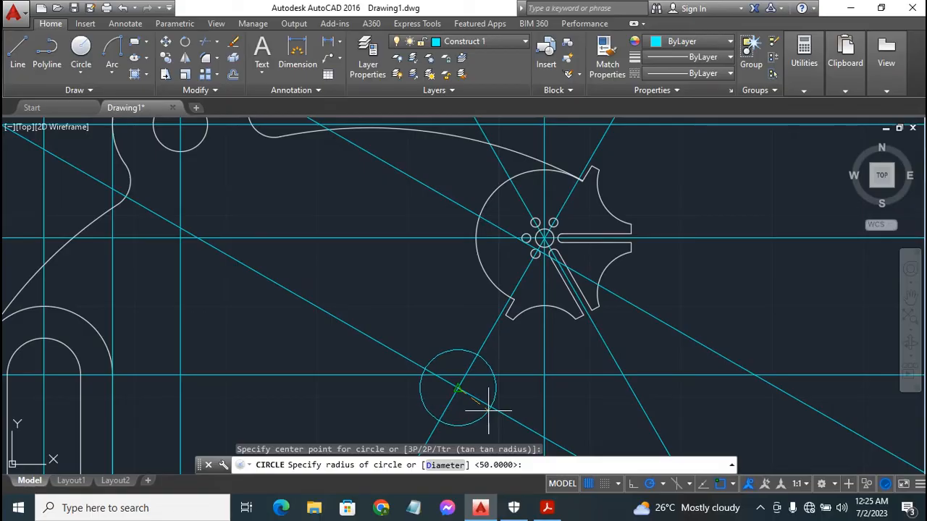
key("Escape")
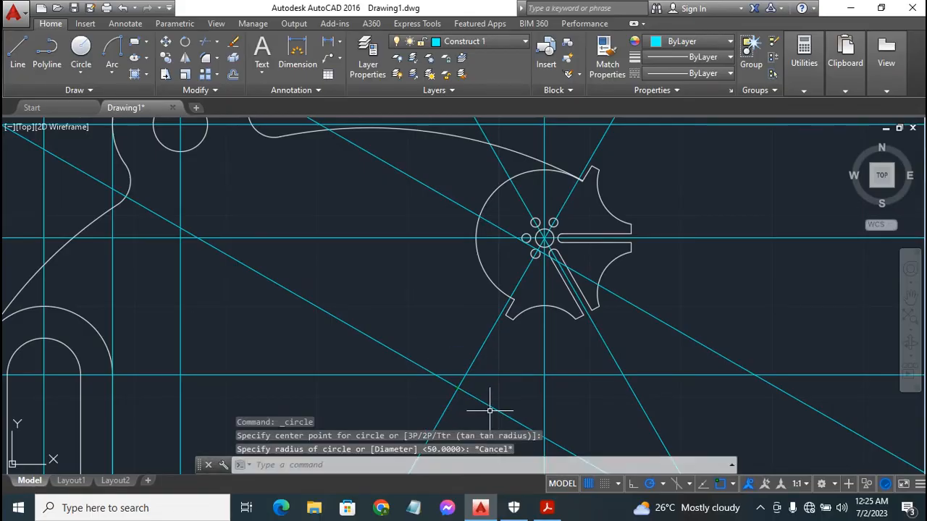
left_click(497, 40)
left_click(463, 55)
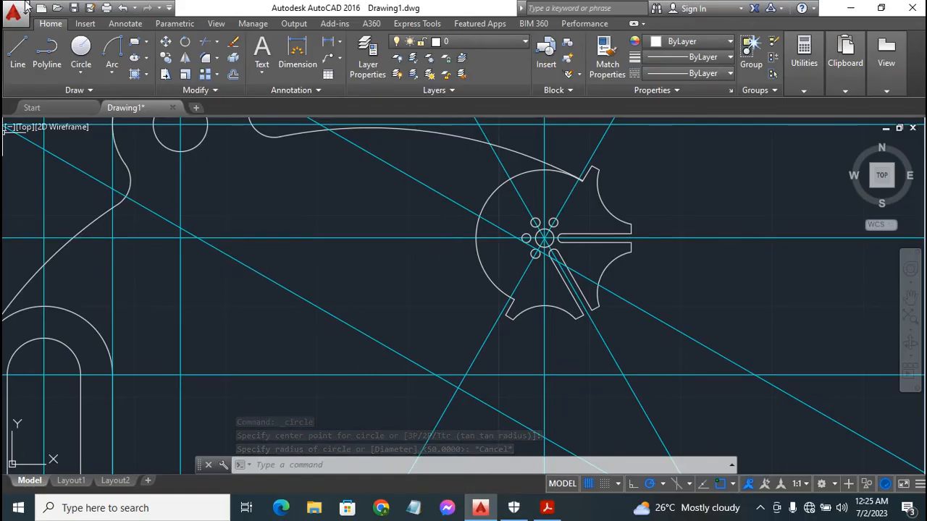
Step: Draw a radius 10 circle centered where the offset tangent line crosses the diagonal construction line running to the lower left
left_click(81, 49)
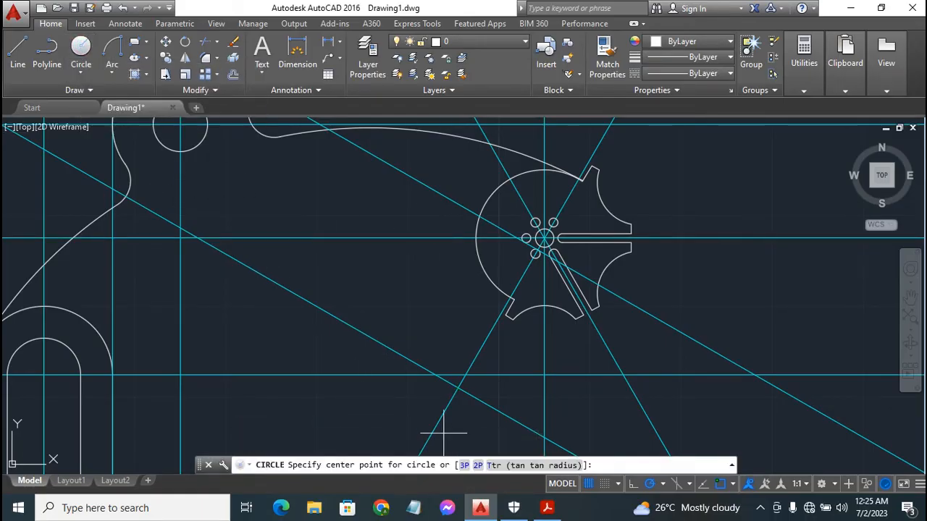
left_click(458, 389)
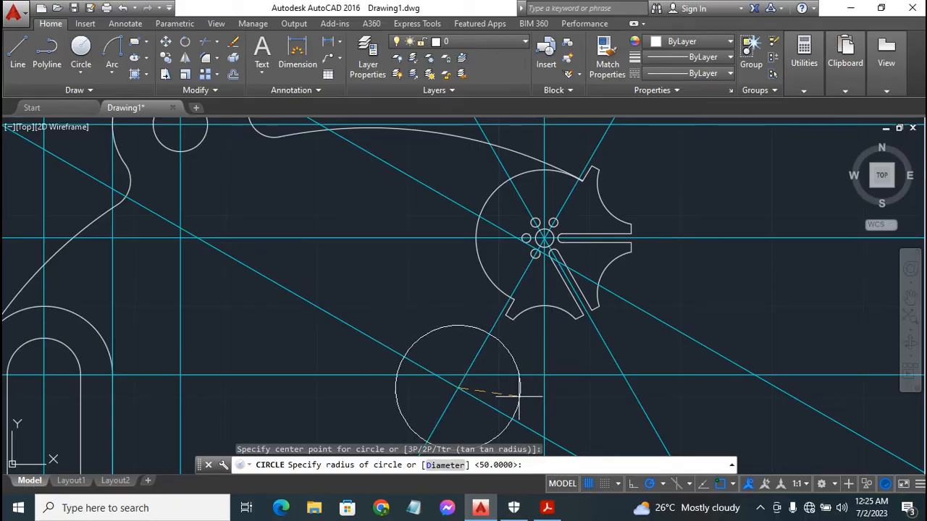
key("Return")
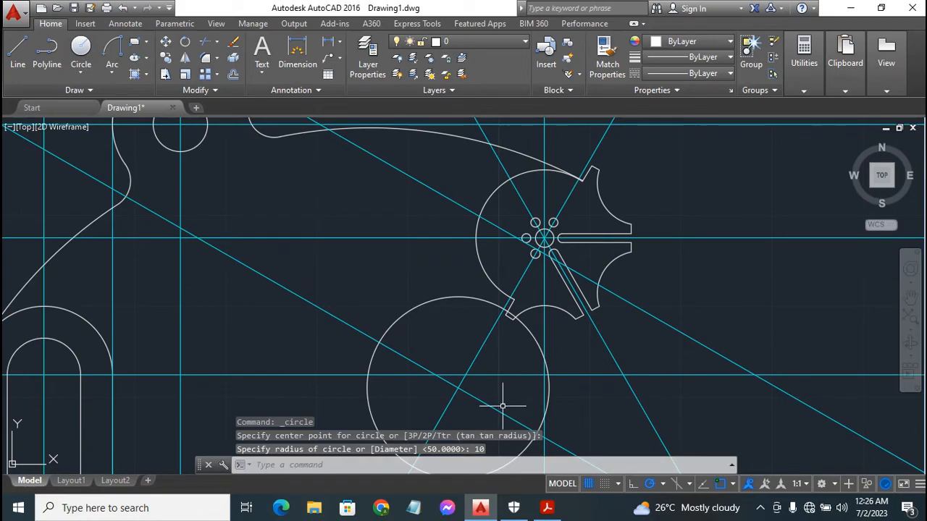
Step: Recheck the PDF drawing, return to AutoCAD, and erase the radius 10 circle, the offset line and the original tangent construction line
left_click(547, 509)
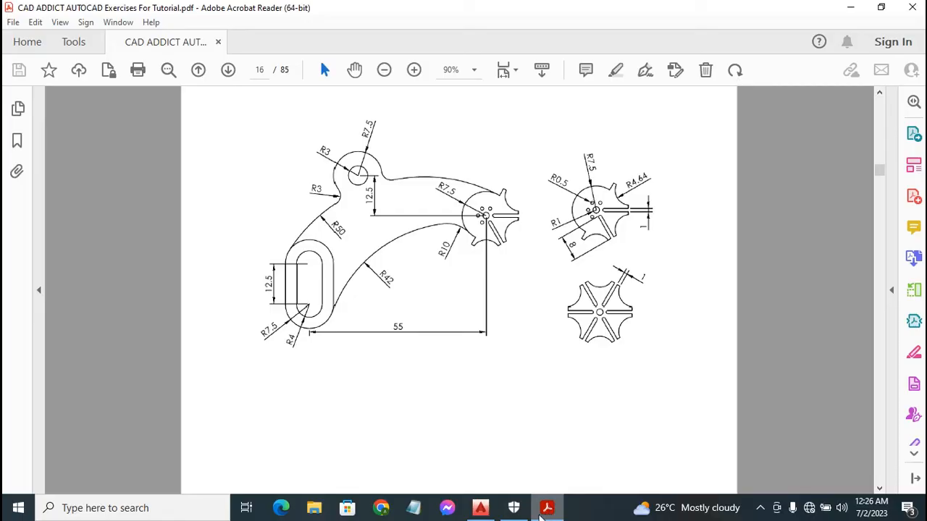
left_click(481, 508)
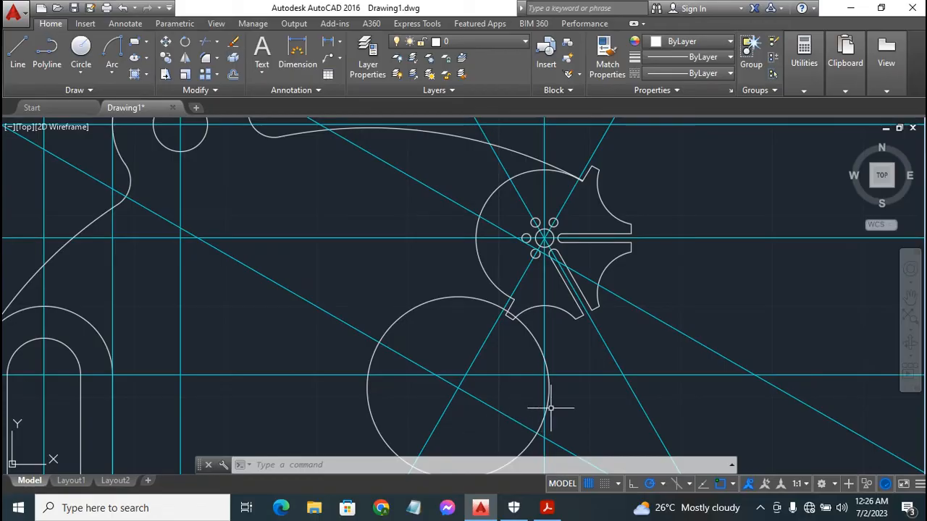
left_click(482, 402)
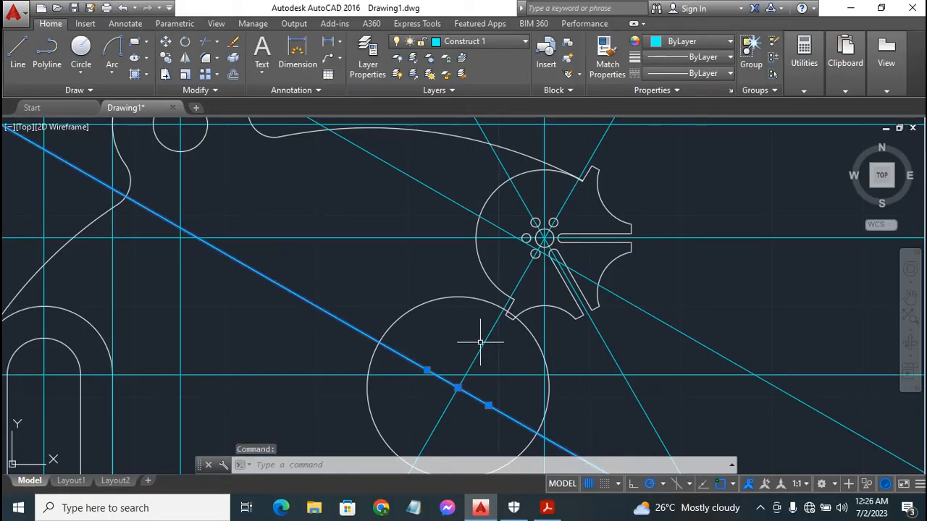
left_click(470, 295)
key("Delete")
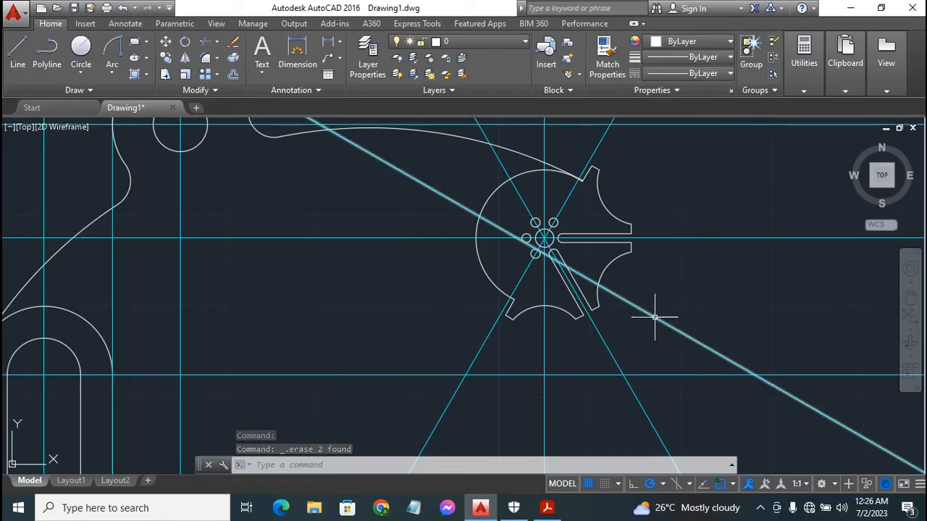
left_click(659, 313)
key("Delete")
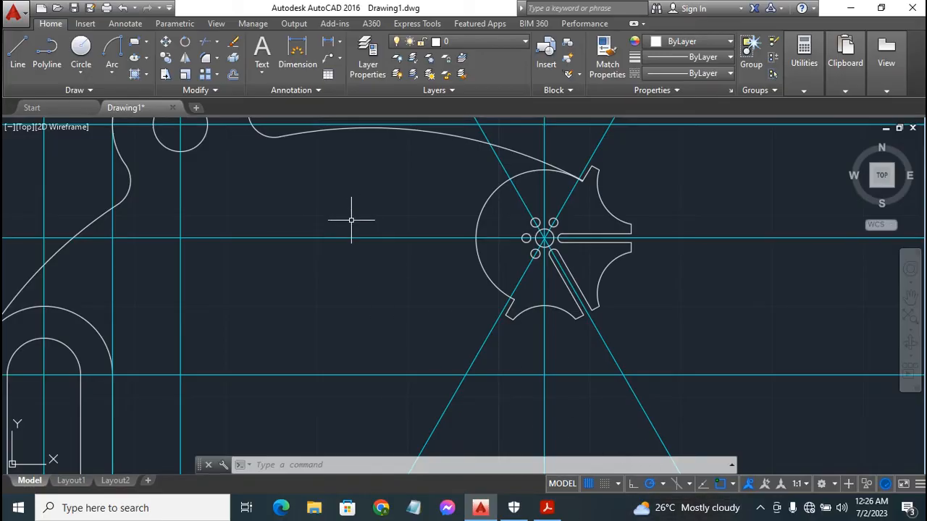
Step: Offset the diagonal construction line running through the angled slot by 17.5 toward the lower left
left_click(233, 74)
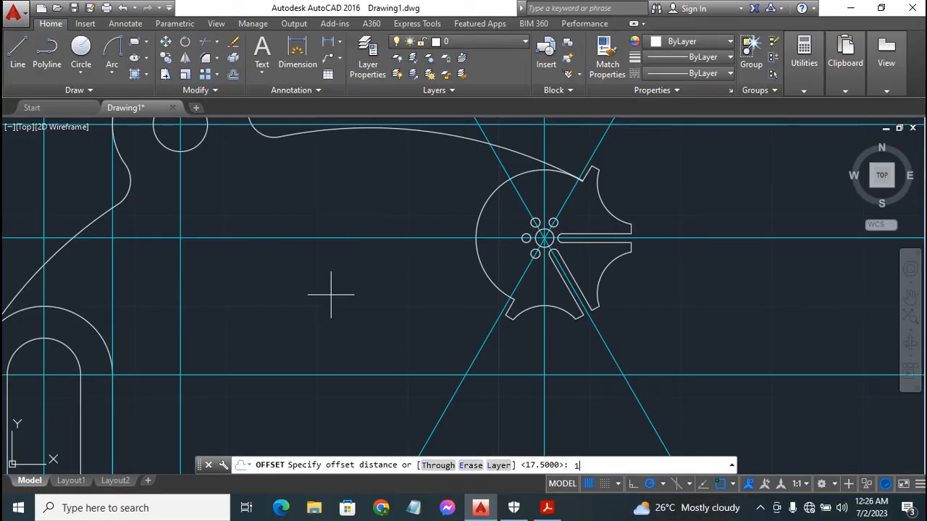
type("17.5")
key("Return")
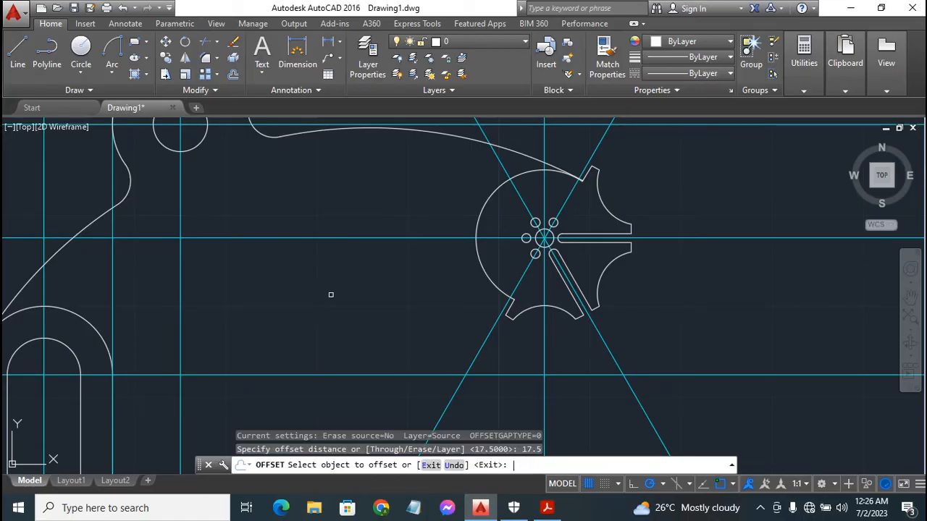
left_click(608, 341)
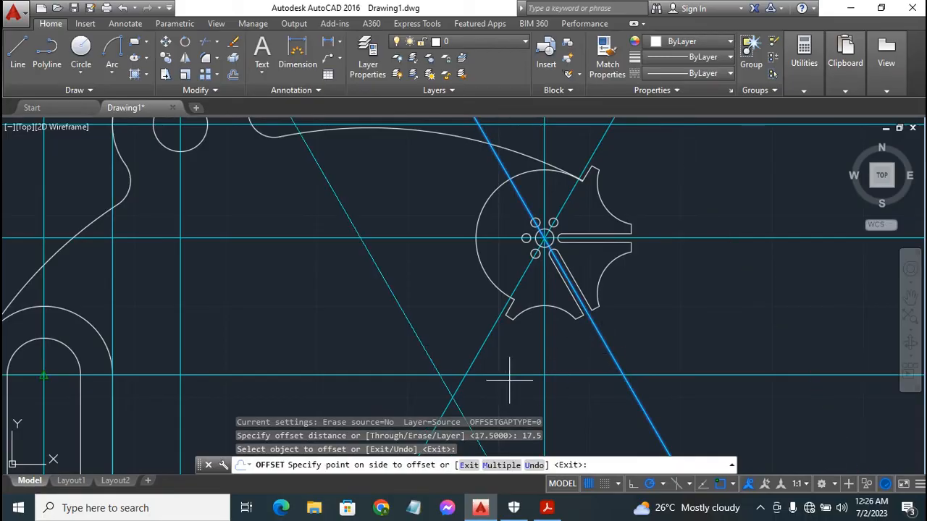
left_click(481, 401)
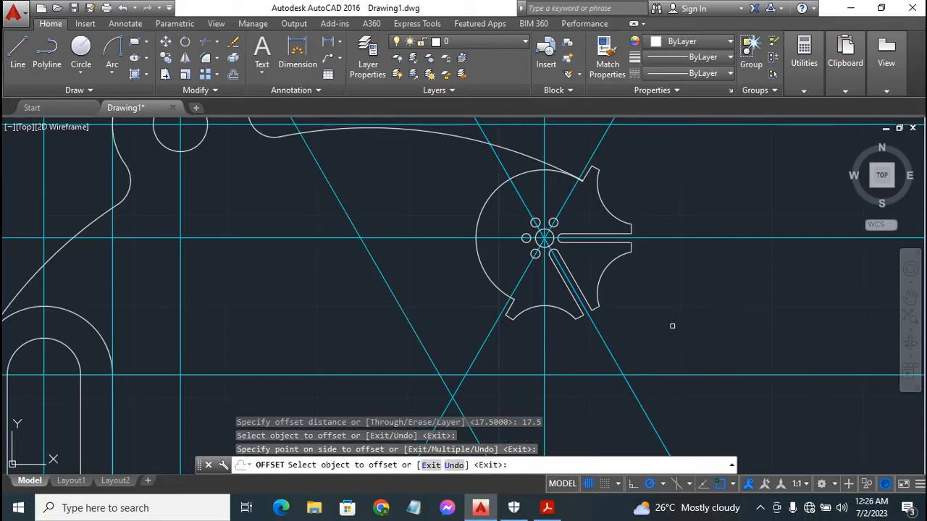
key("Escape")
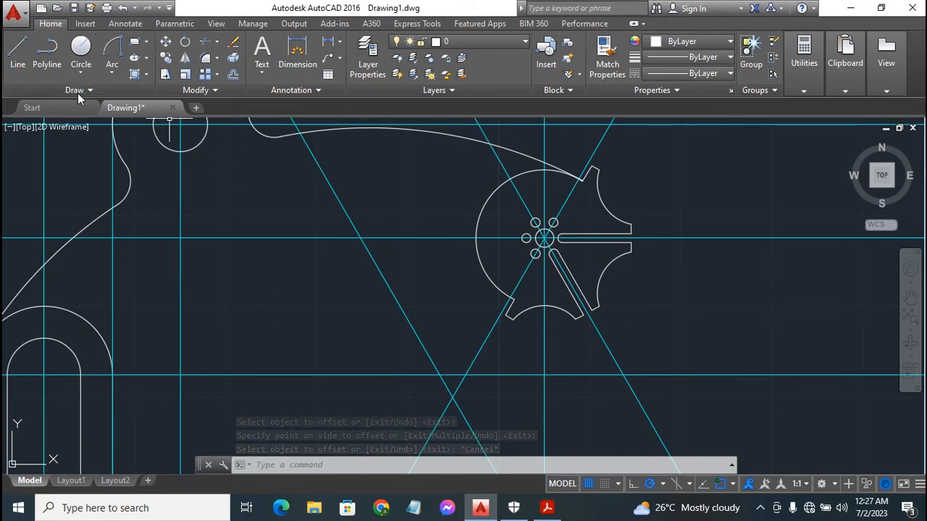
Step: Draw a radius 10 circle centered where the new offset line crosses the diagonal construction line below the slotted circular part
left_click(80, 47)
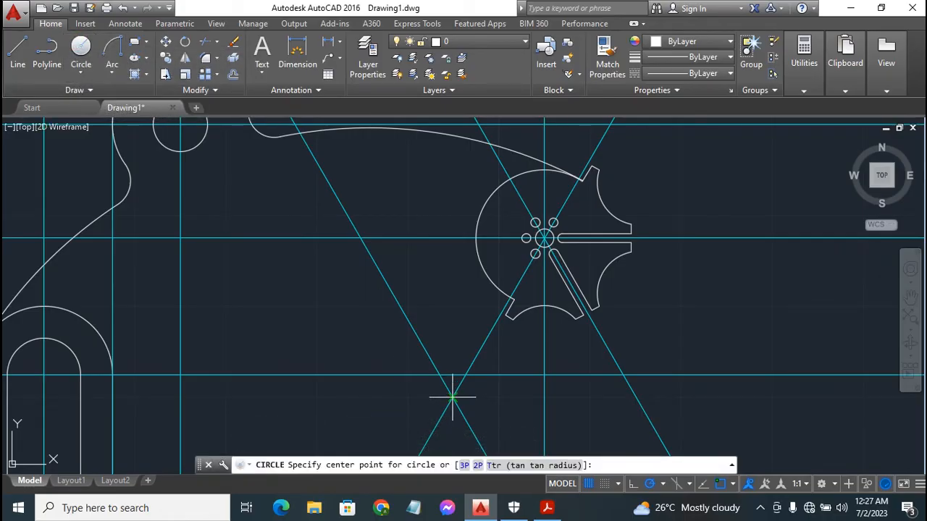
left_click(452, 396)
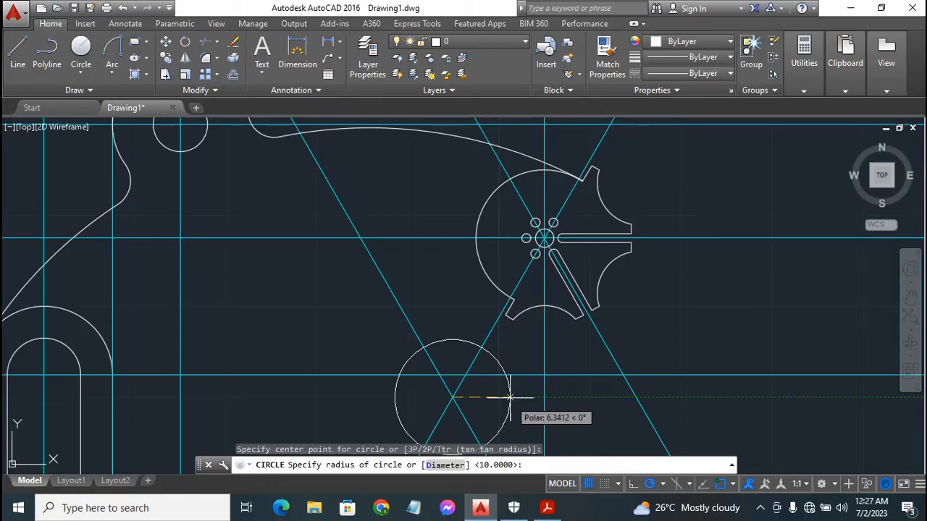
type("10")
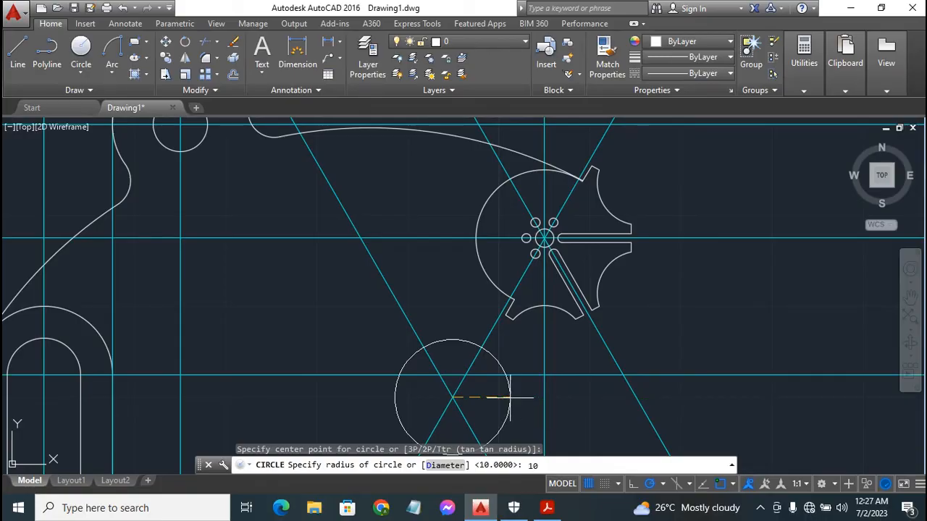
key("Return")
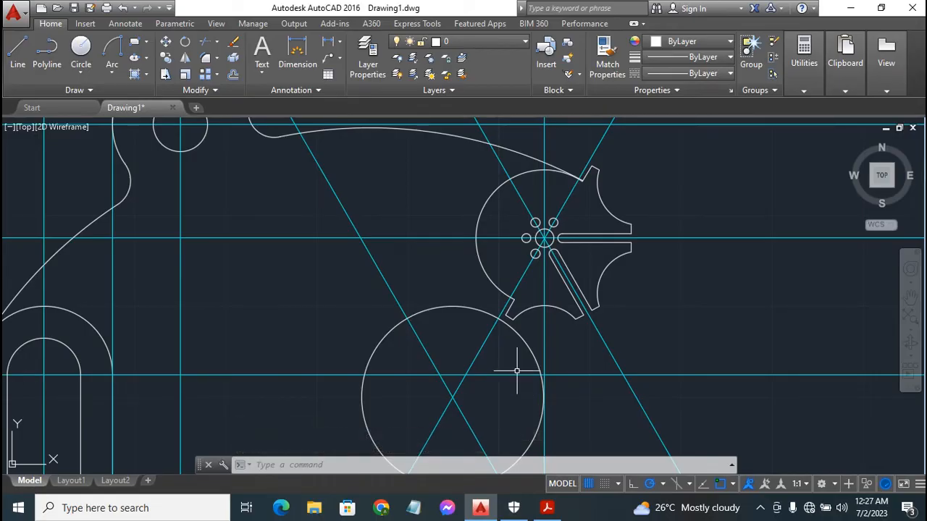
scroll(464, 381, "down", 6)
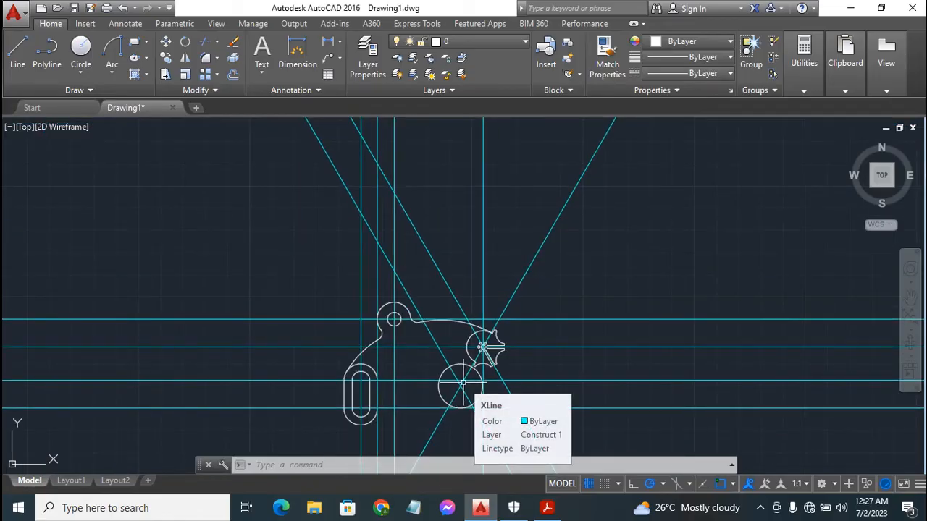
scroll(464, 382, "up", 6)
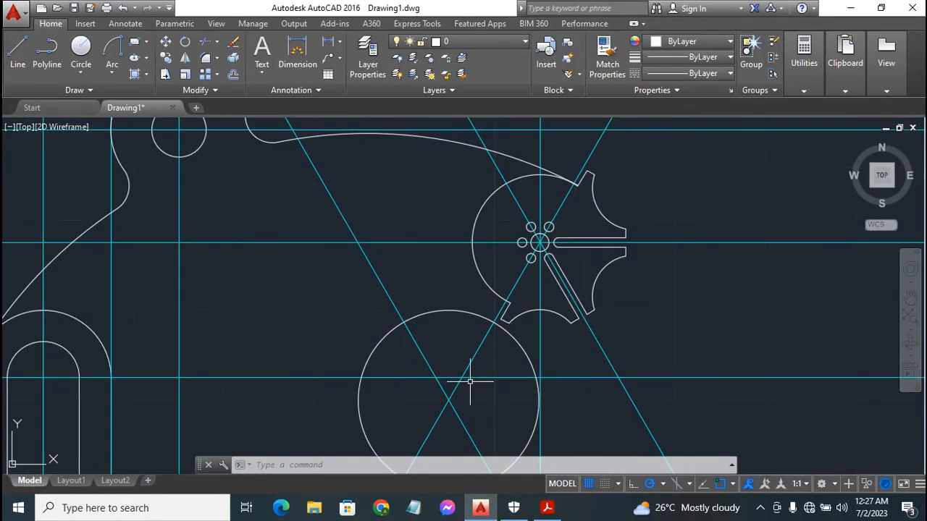
Step: Erase the large circle below the notched wheel
scroll(470, 381, "down", 3)
scroll(518, 379, "up", 1)
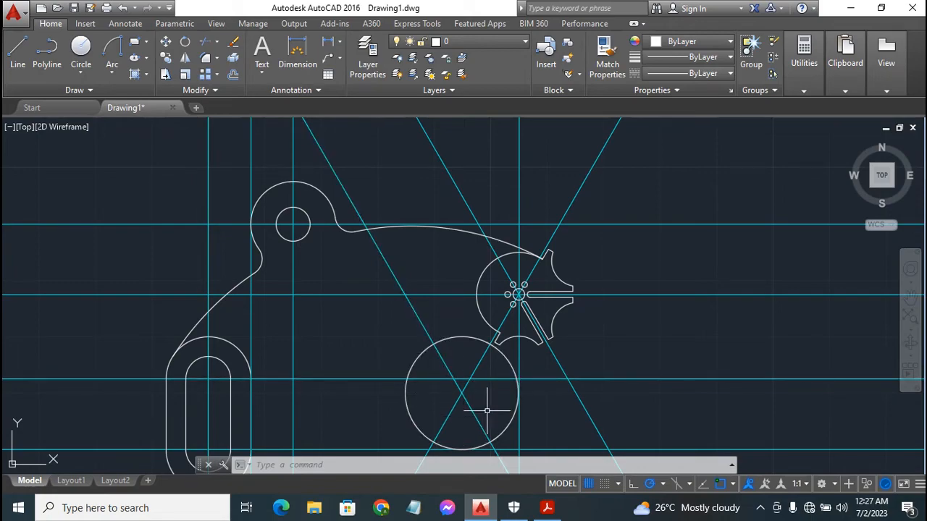
left_click(505, 355)
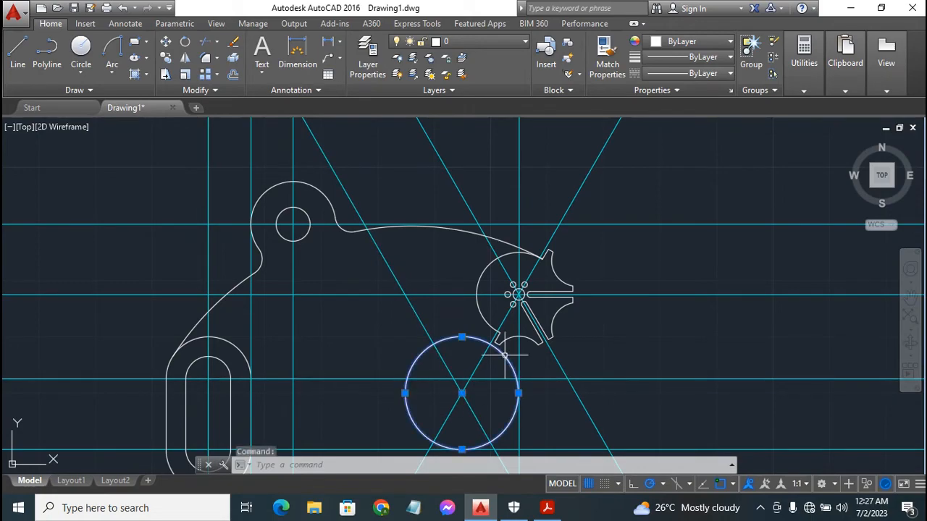
key("Delete")
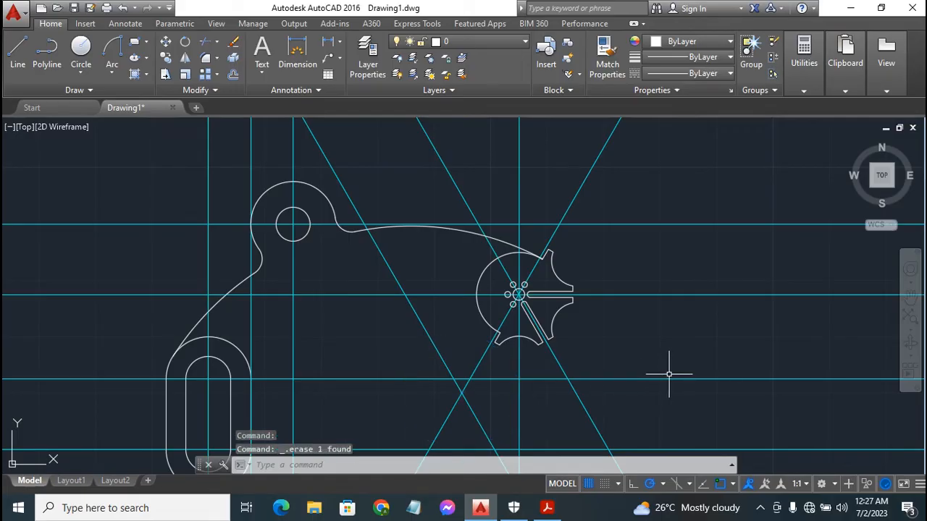
Step: Try a circle of radius 10 centred where the wheel's diagonal construction line meets the horizontal one below it, and erase it
left_click(80, 48)
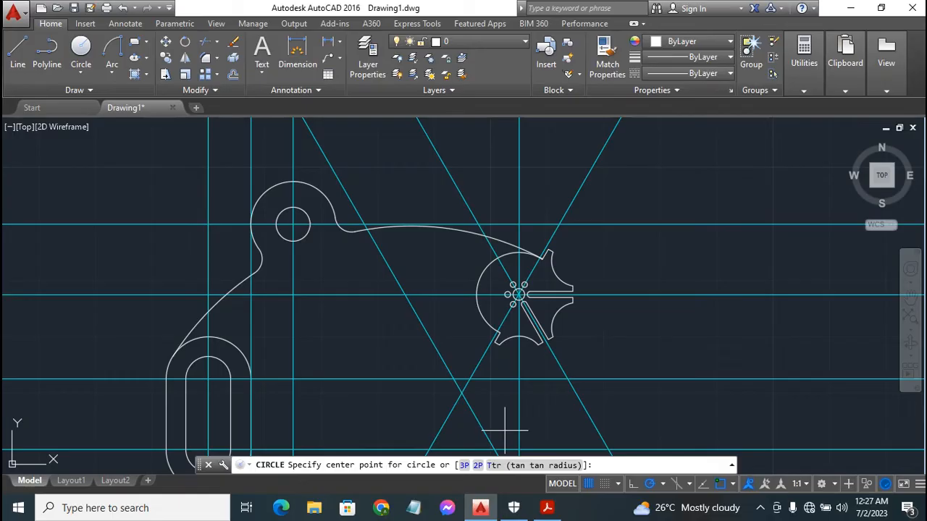
left_click(471, 379)
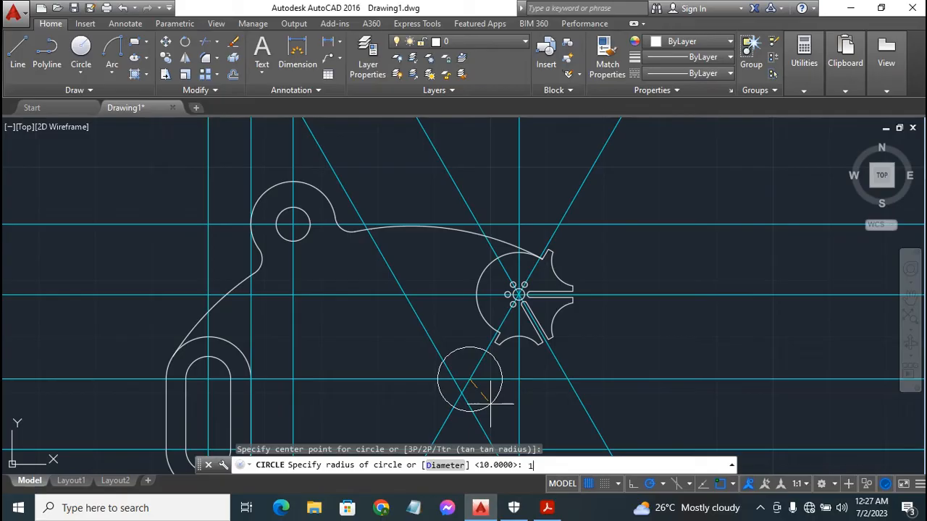
key("Return")
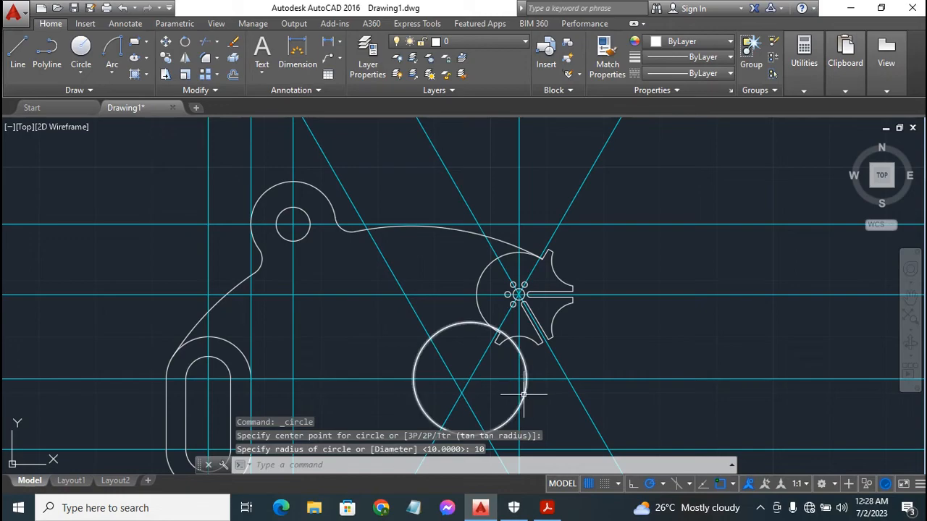
left_click(525, 395)
key("Delete")
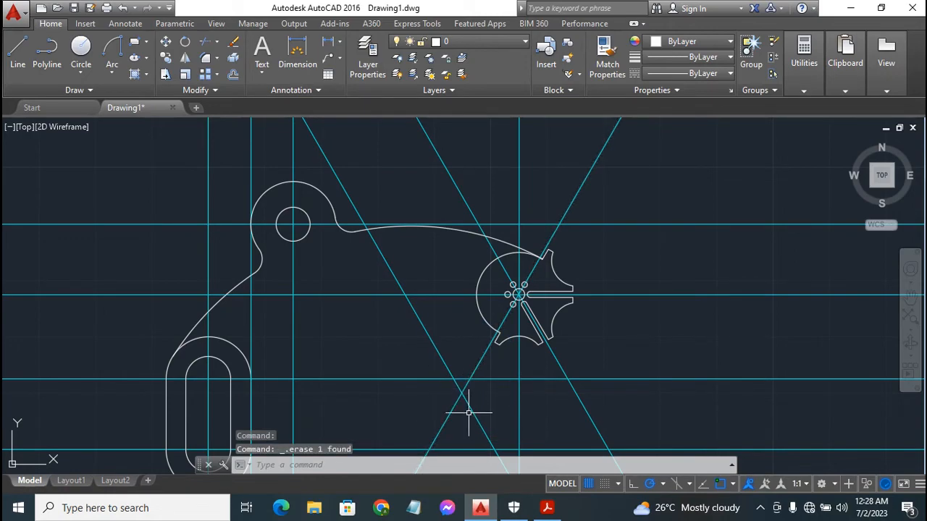
Step: Draw a circle of radius 10 centred where the wheel's diagonal construction line crosses the horizontal construction line below the wheel
scroll(469, 416, "up", 2)
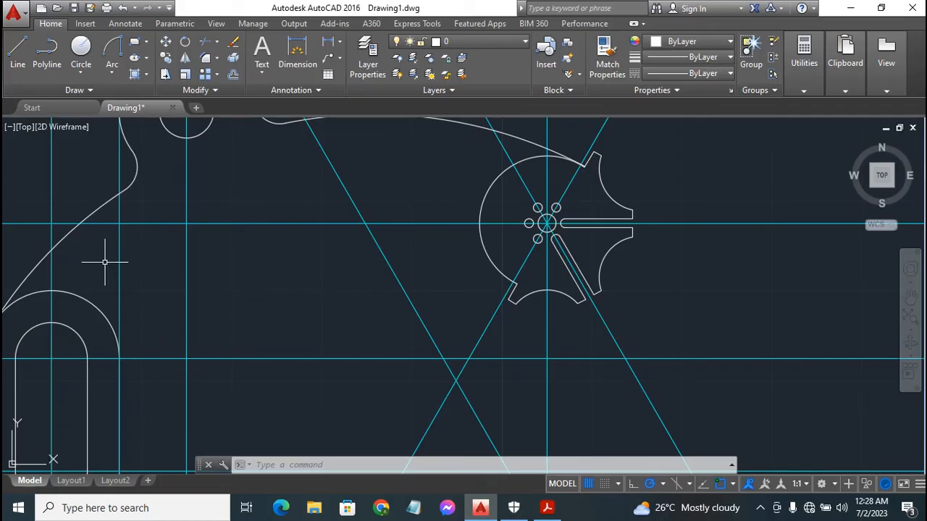
left_click(80, 48)
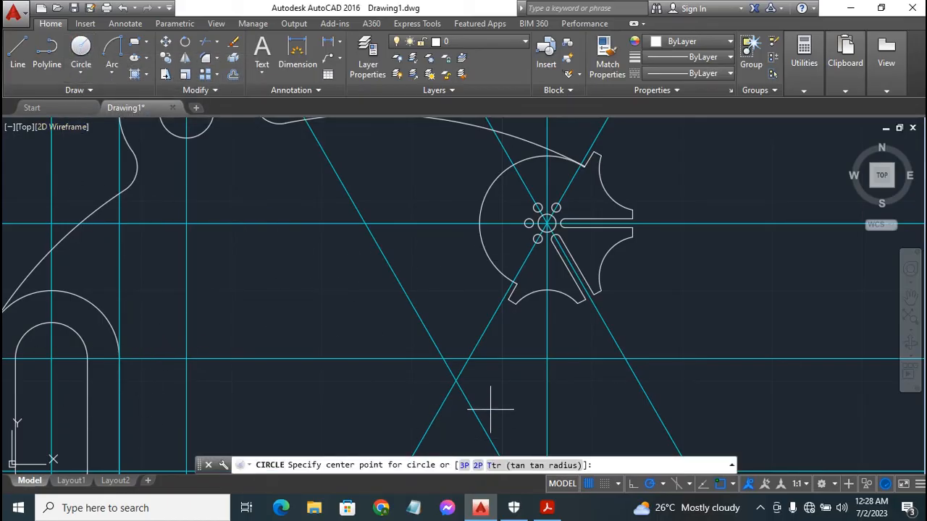
left_click(468, 357)
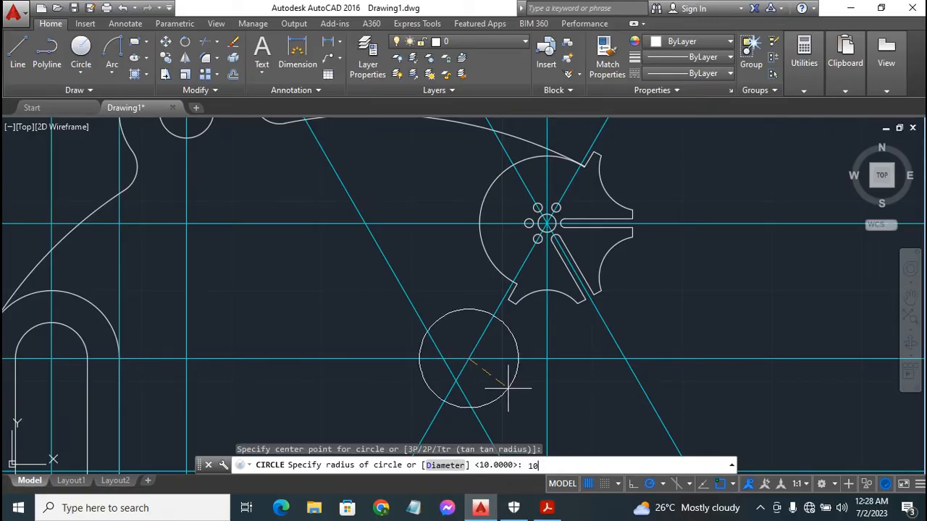
key("Return")
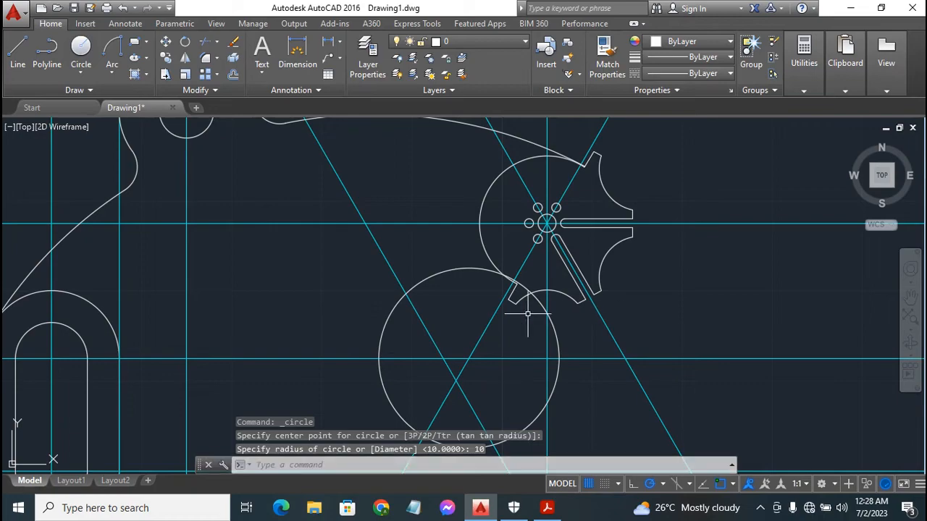
Step: Erase the extra slanted construction line that passes between the upper boss and the radius 10 circle
scroll(541, 376, "down", 4)
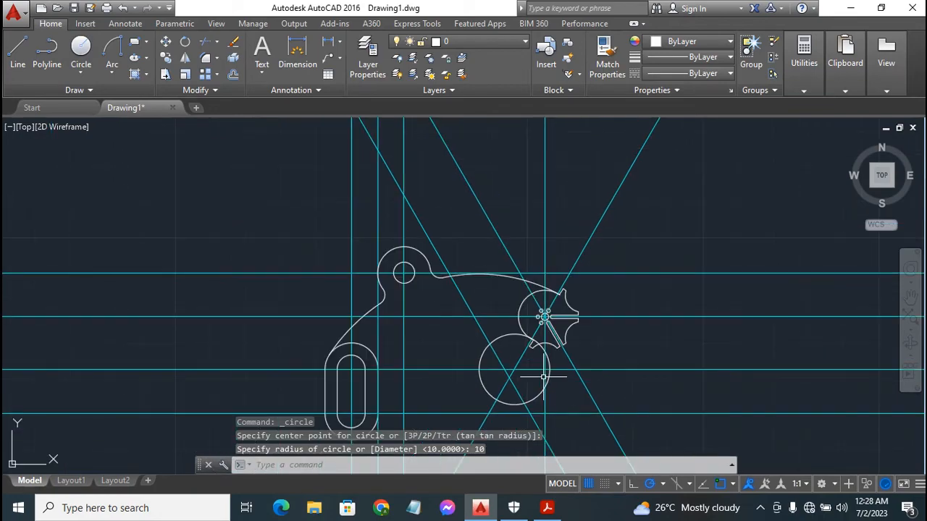
left_click(505, 347)
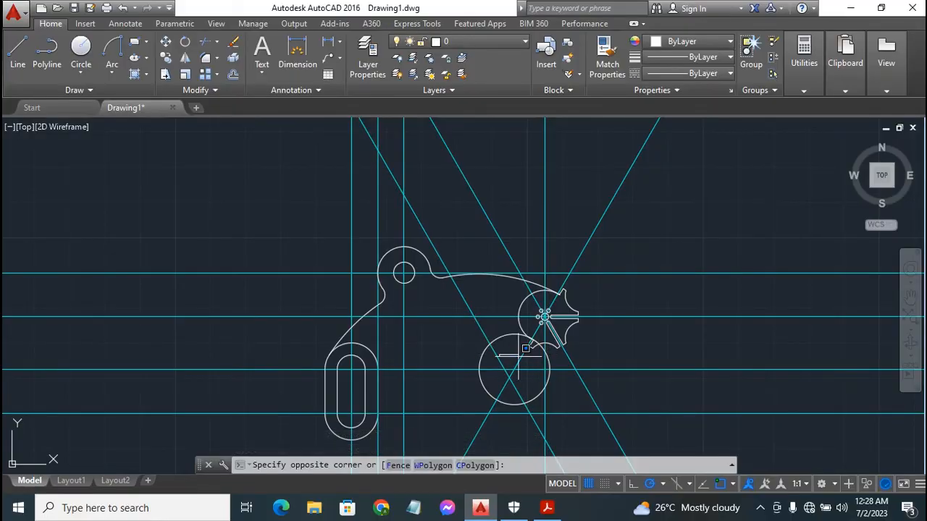
left_click(473, 382)
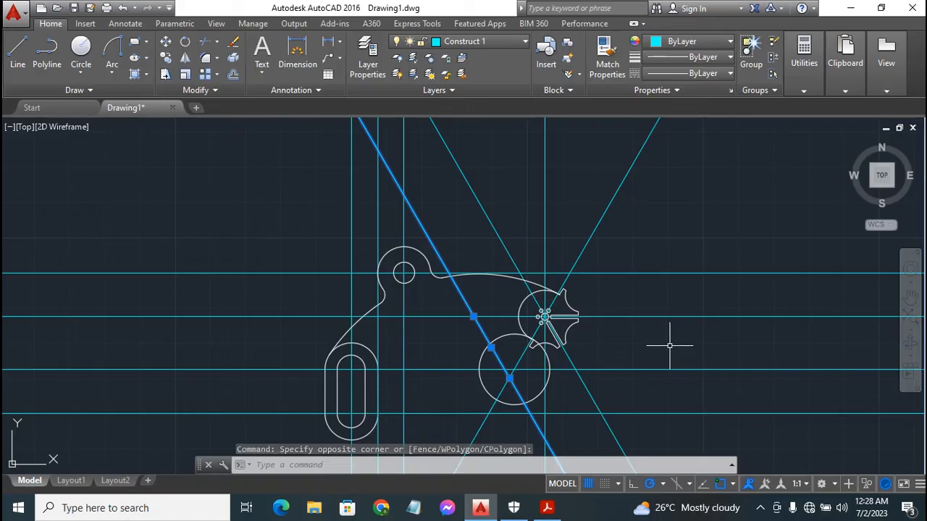
key("Delete")
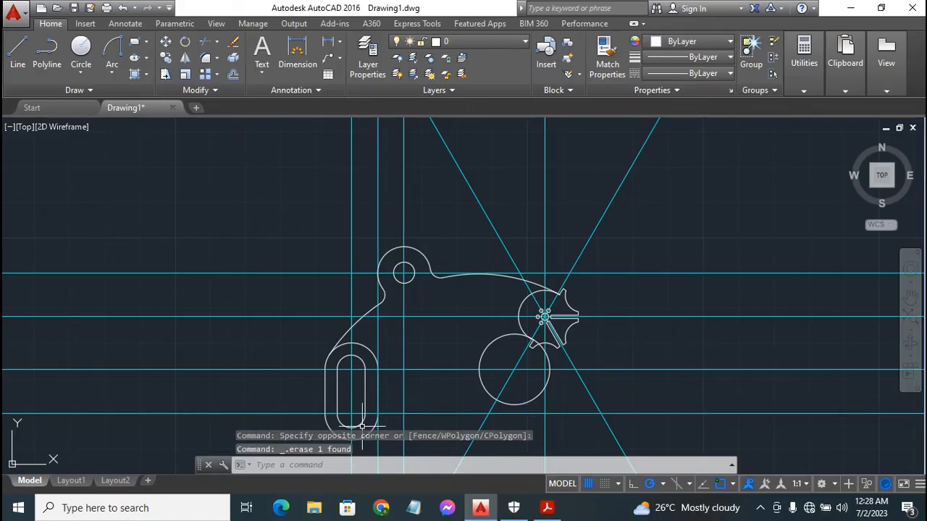
Step: Check the lower arc's radius in the exercise PDF and draw a radius 42 circle tangent to the slot's lower outer arc and the radius 10 circle
left_click(910, 298)
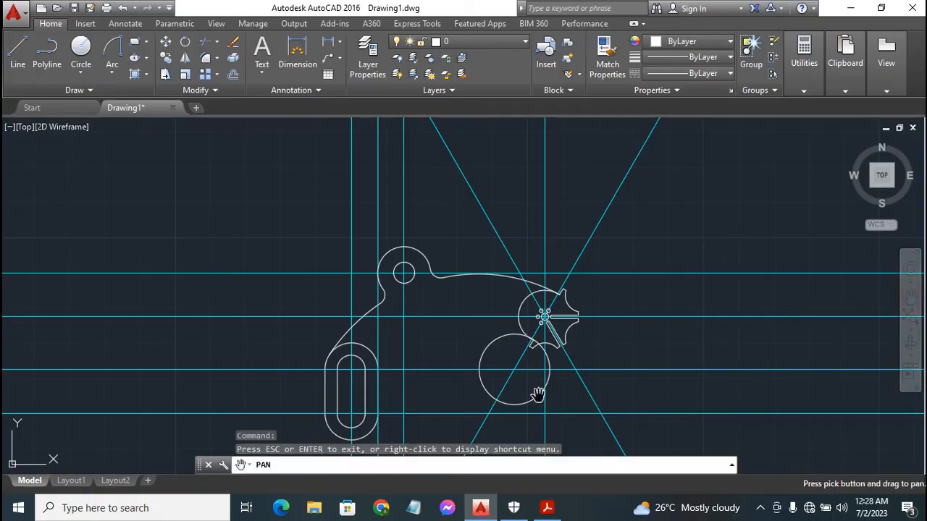
left_click_drag(538, 395, 518, 321)
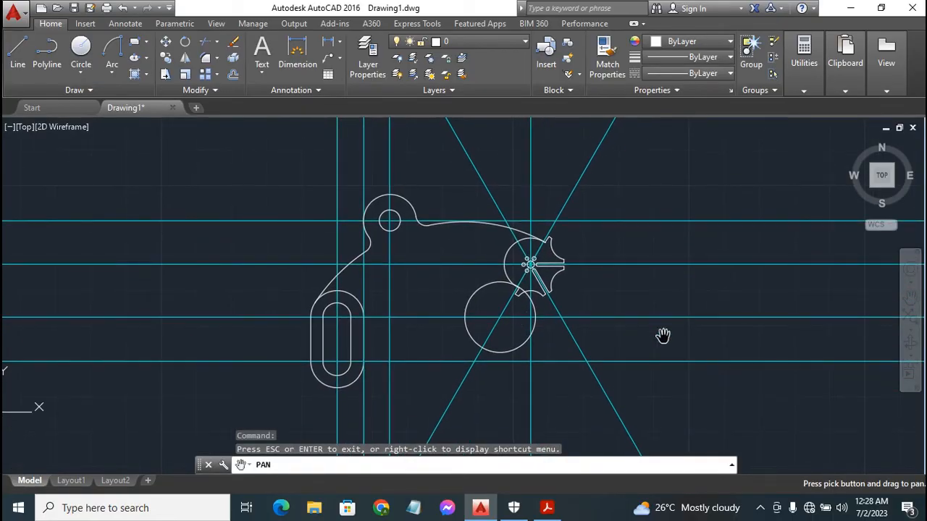
key("Escape")
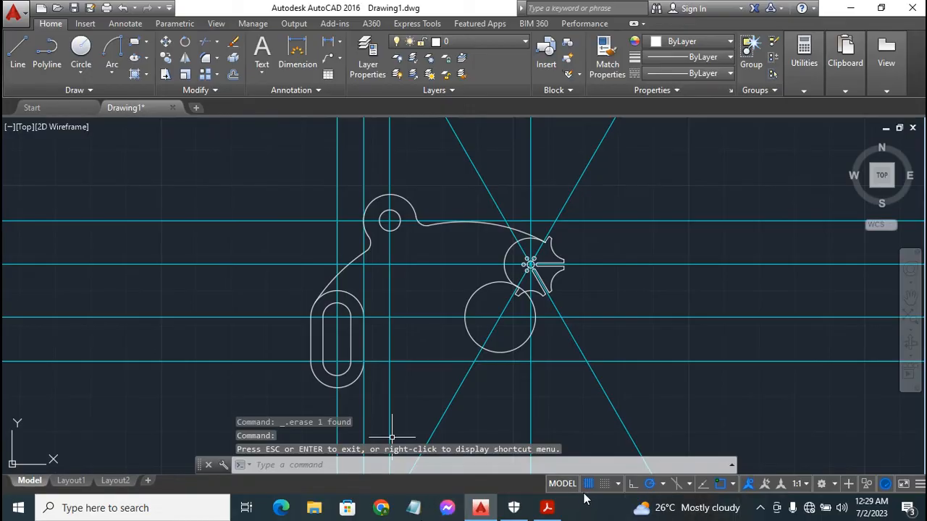
left_click(547, 507)
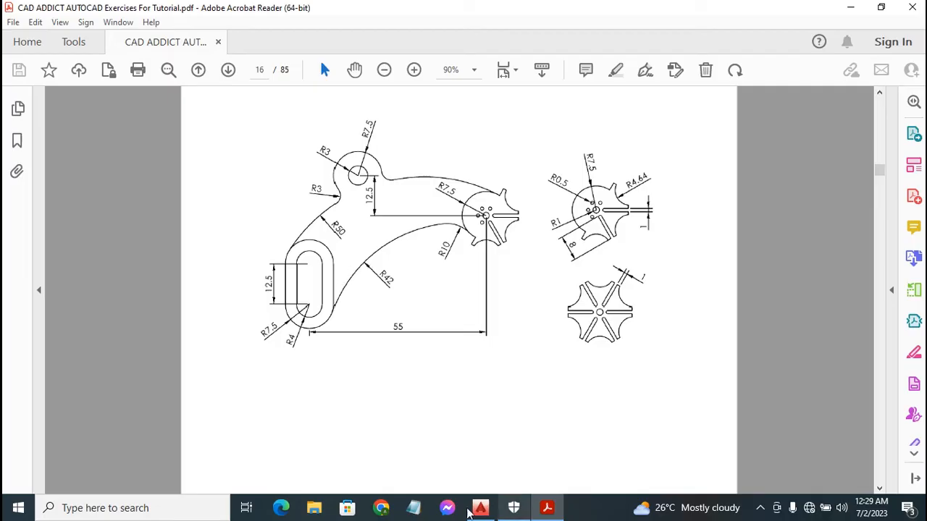
left_click(480, 508)
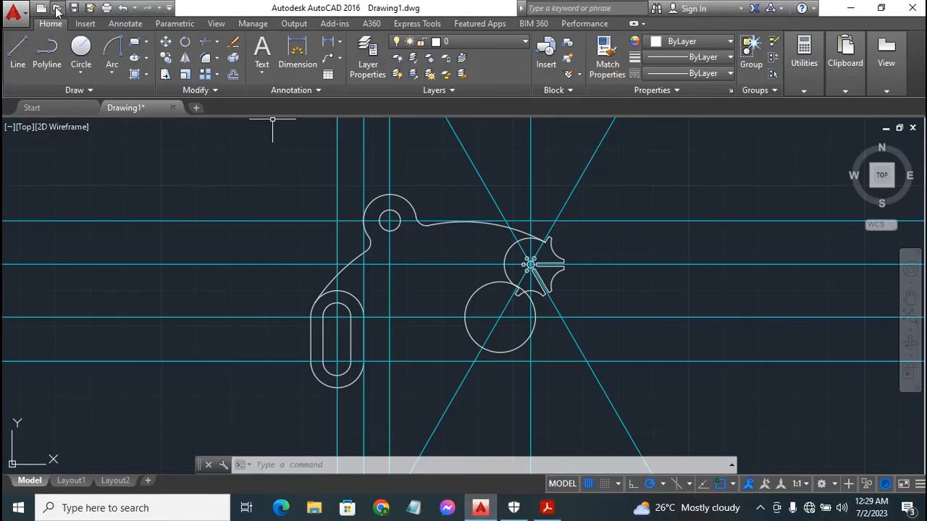
left_click(81, 66)
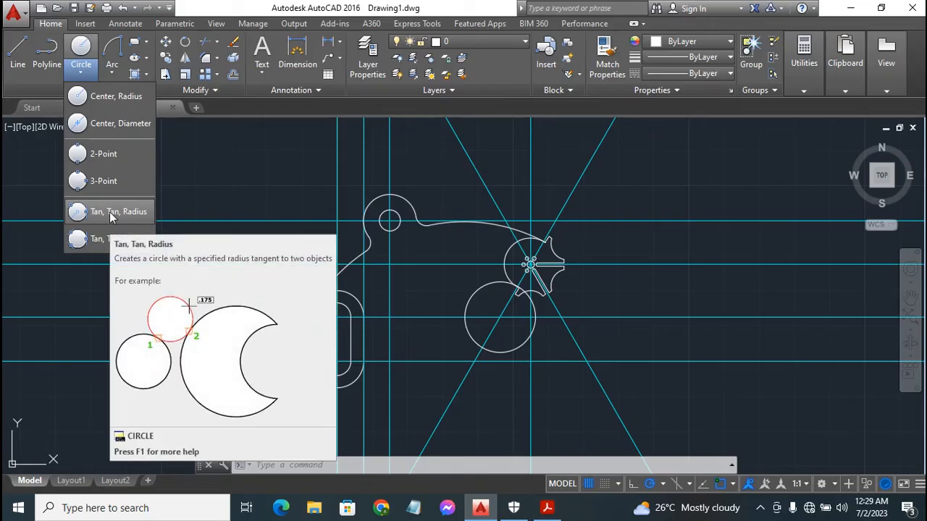
left_click(112, 214)
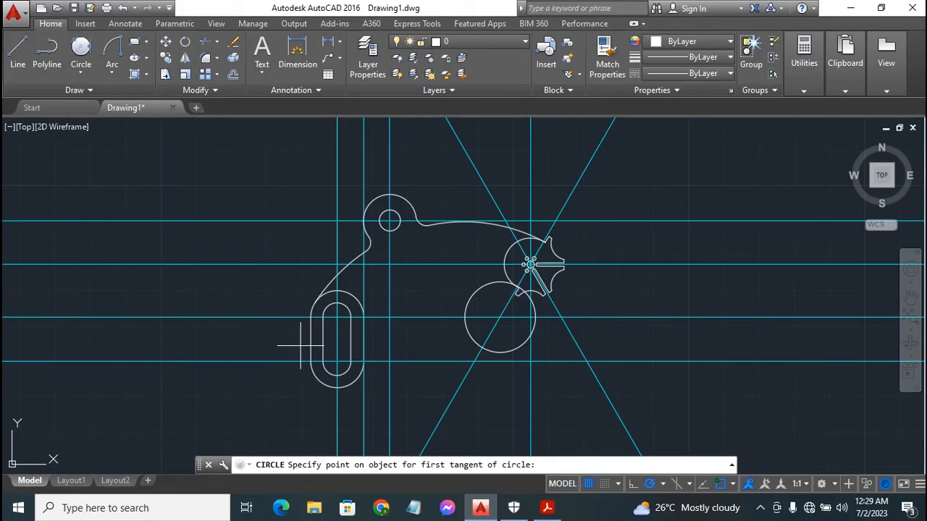
left_click(361, 371)
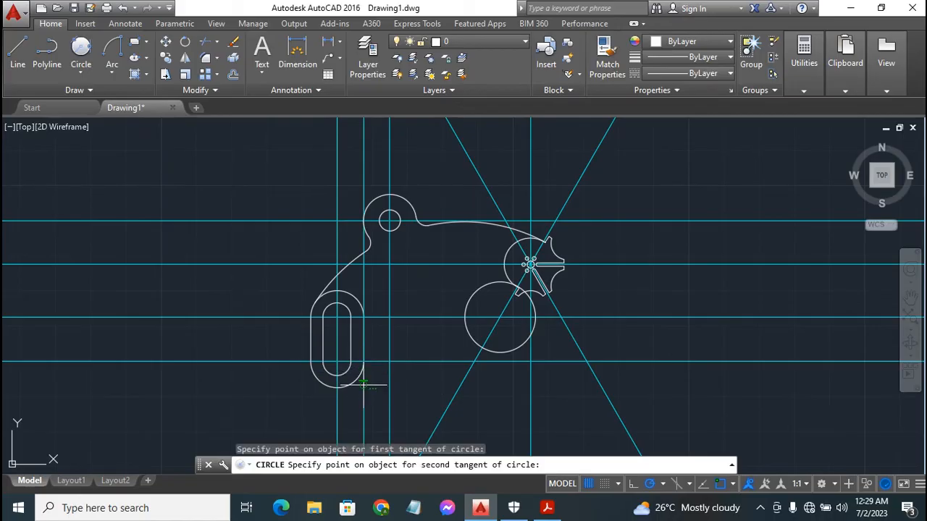
left_click(498, 281)
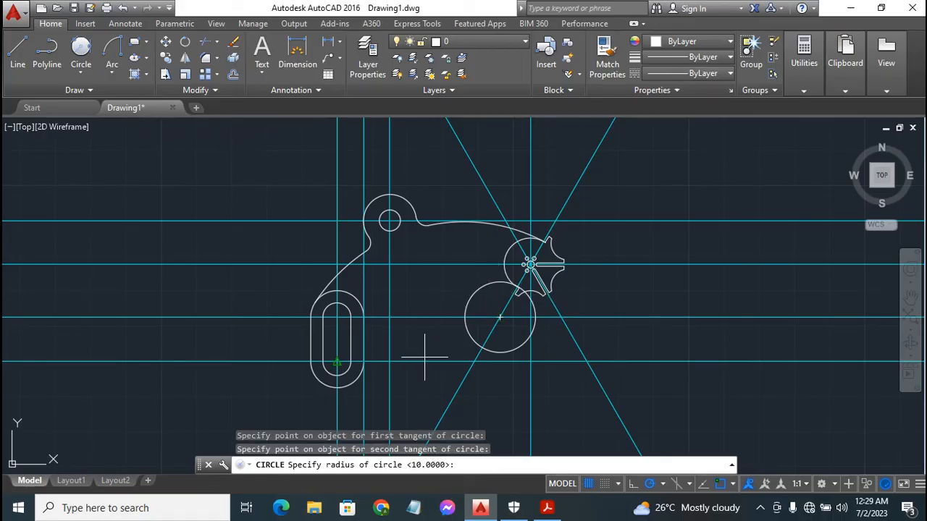
type("42")
key("Return")
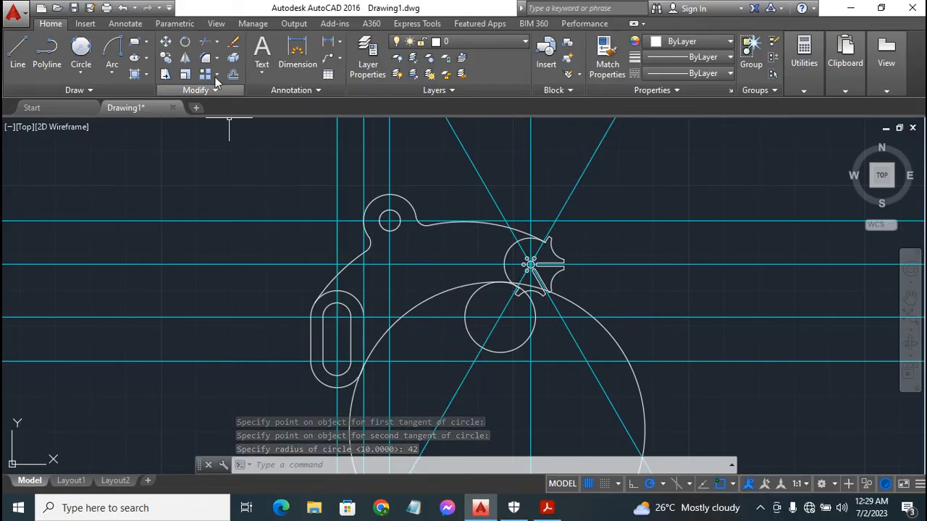
Step: Trim the radius 42 circle's side below the slot together with the construction lines crossing inside the circle, using all objects as cutting edges
left_click(205, 42)
key("Return")
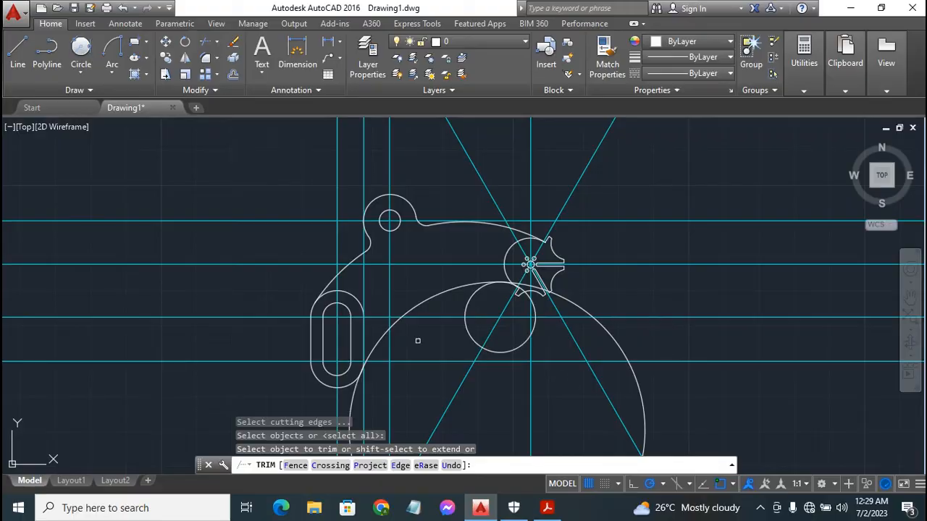
left_click(351, 401)
left_click(350, 402)
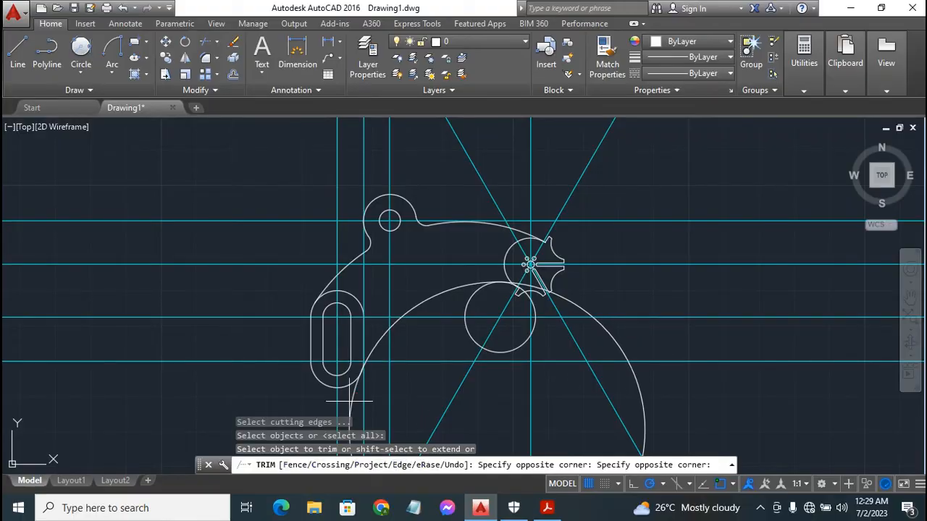
left_click(552, 400)
Step: Try to trim the radius 42 circle's lower and right-hand portions and most of the radius 10 circle
scroll(533, 402, "down", 2)
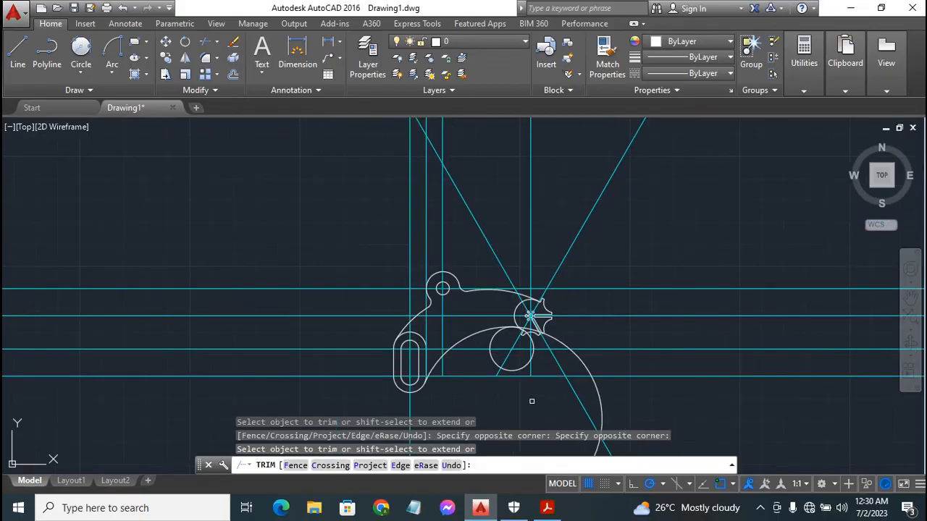
left_click(910, 297)
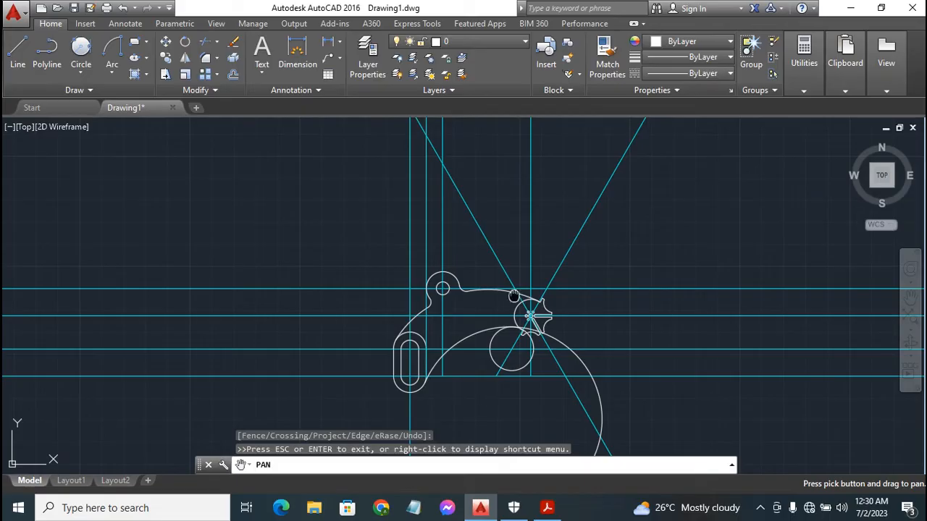
left_click_drag(514, 296, 566, 191)
scroll(635, 365, "down", 2)
scroll(636, 366, "up", 1)
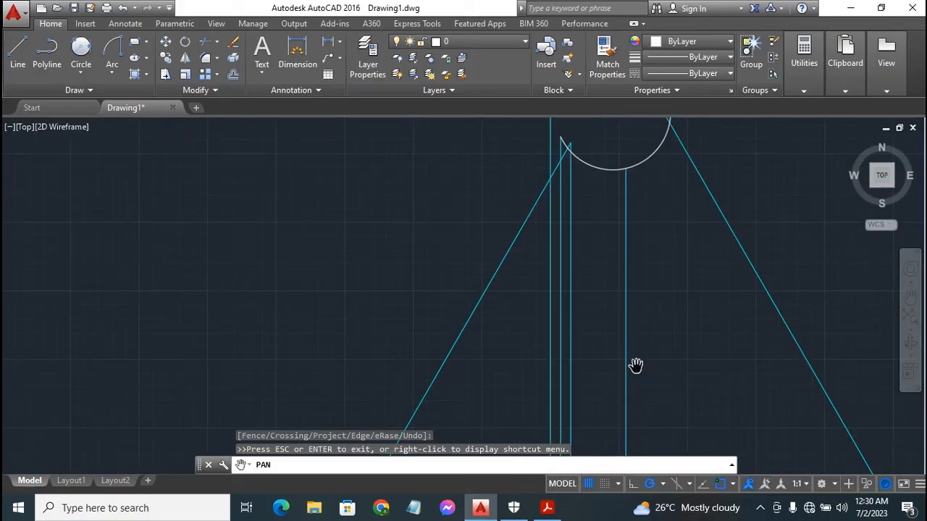
scroll(636, 366, "up", 2)
scroll(636, 366, "down", 4)
scroll(636, 365, "down", 1)
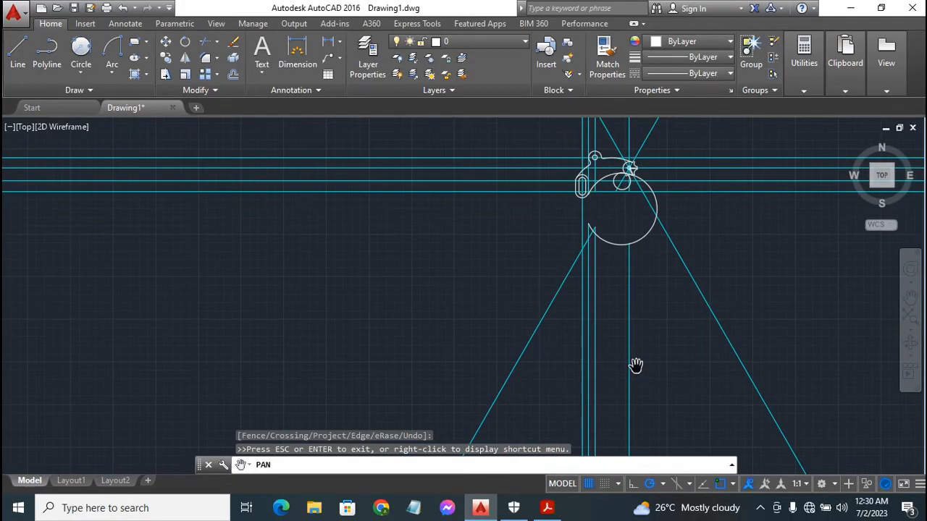
scroll(706, 311, "up", 3)
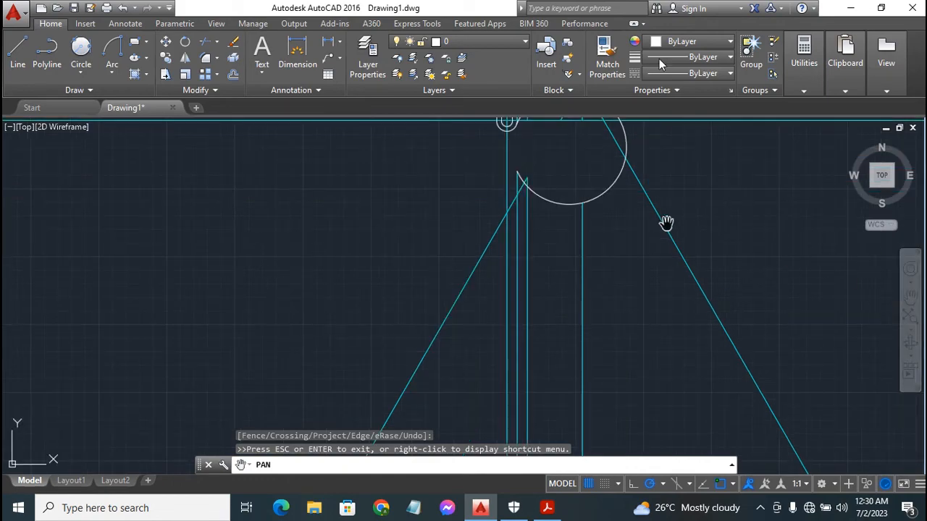
left_click_drag(659, 172, 583, 297)
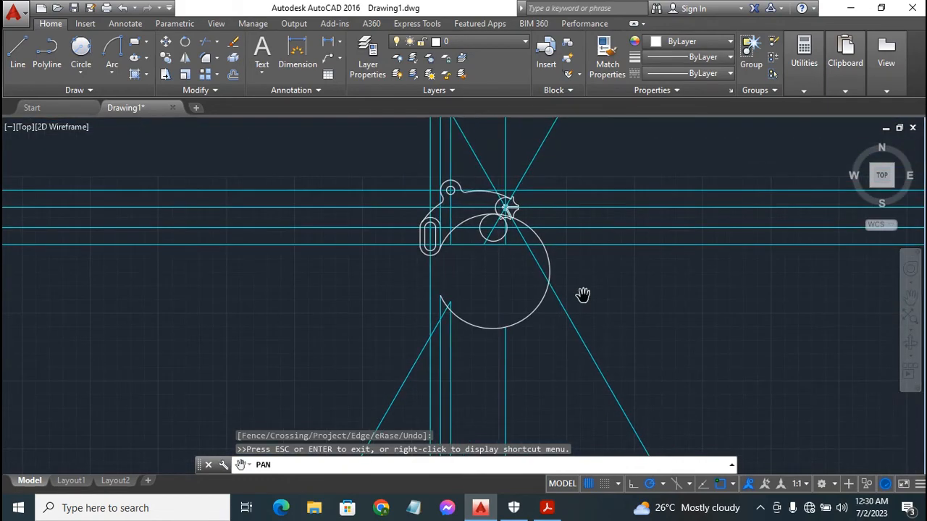
key("Escape")
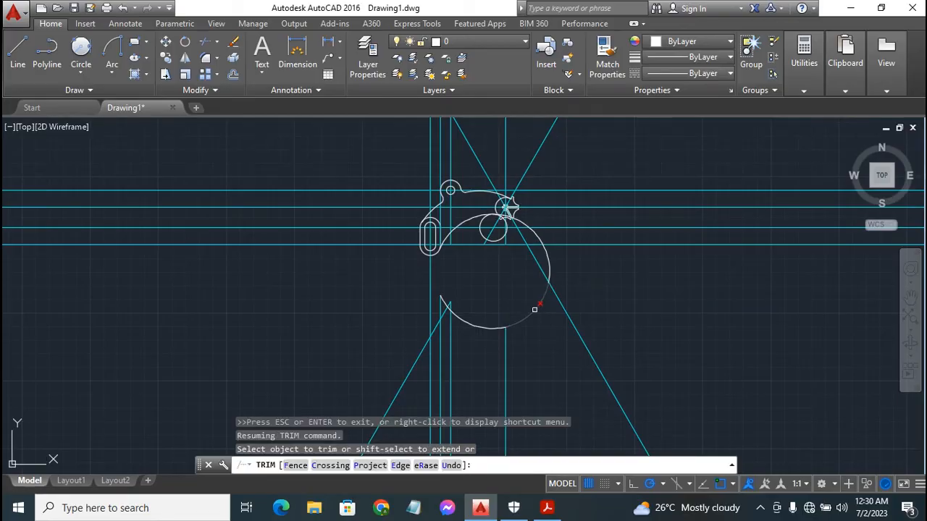
left_click(540, 305)
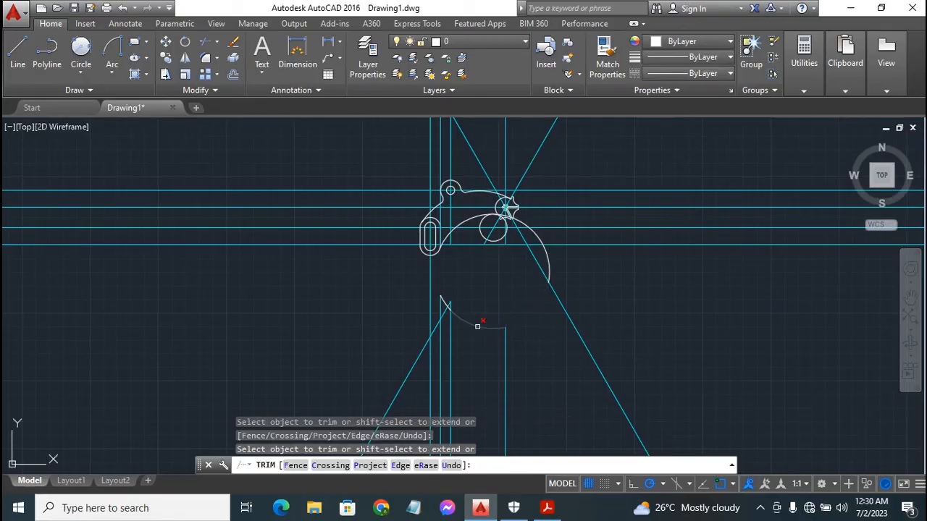
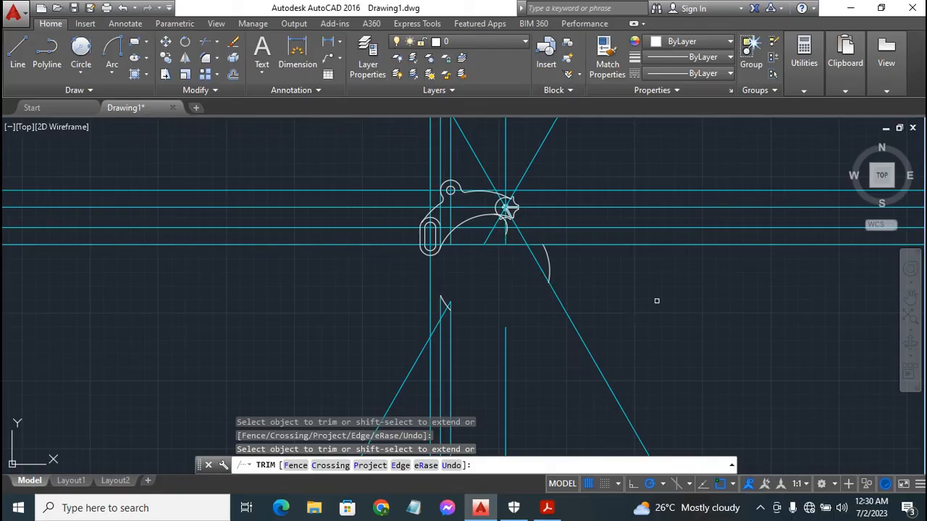
Step: Try to trim the radius 10 circle's remaining arc just below the wheel, above the horizontal construction line
scroll(638, 301, "up", 4)
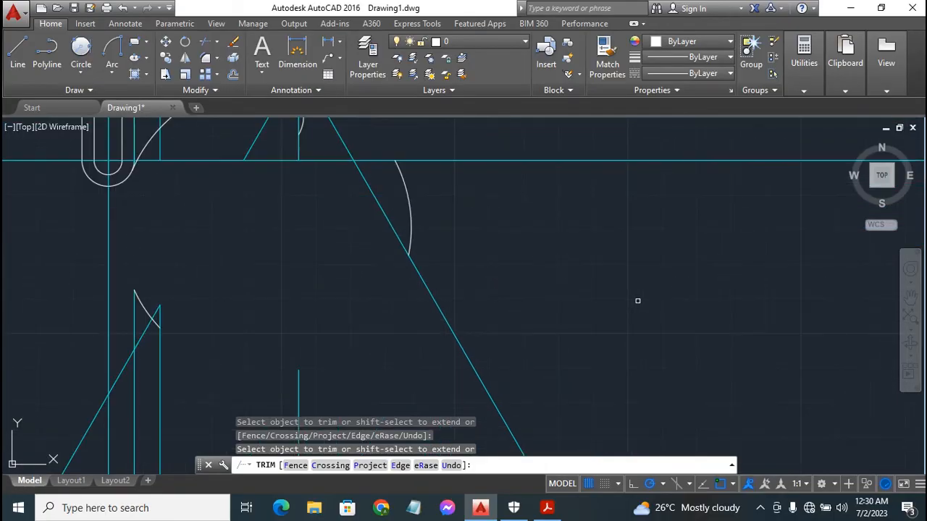
left_click(910, 297)
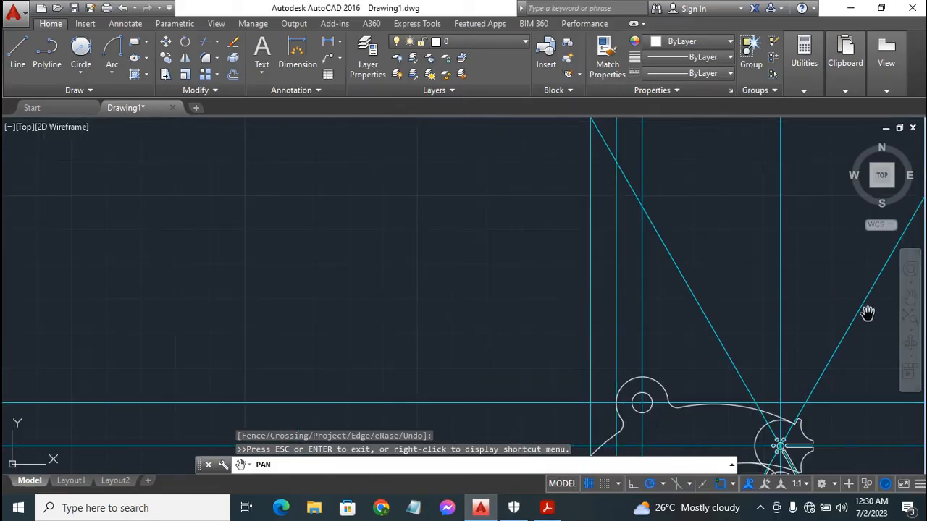
mouse_move(757, 364)
left_mouse_down()
mouse_move(643, 231)
mouse_move(521, 200)
mouse_move(492, 157)
left_mouse_up()
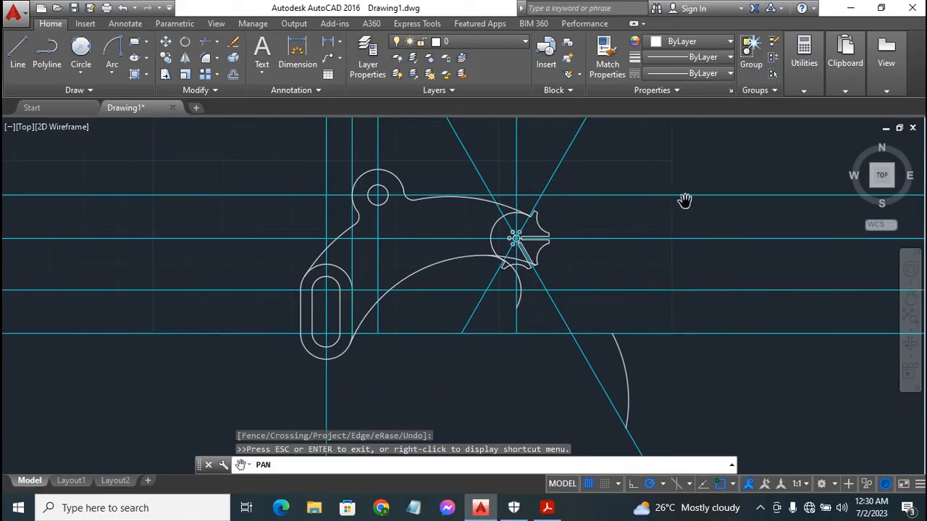
key("Escape")
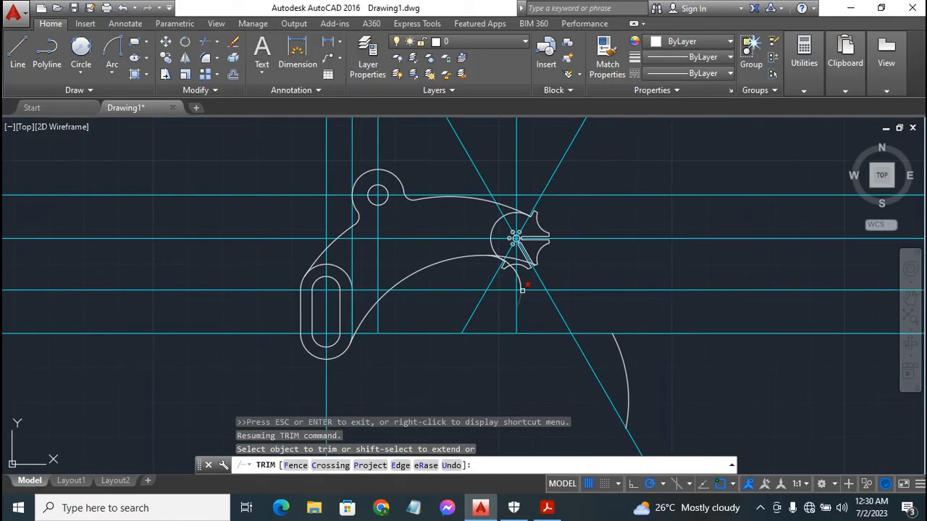
left_click(520, 282)
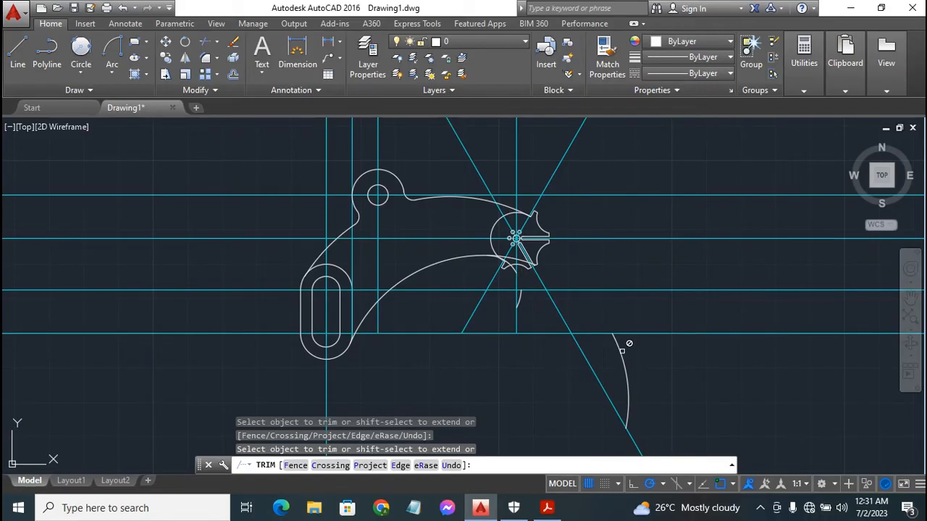
Step: Undo the entire last trim operation on the radius 42 and radius 10 circles and the construction lines
key("Escape")
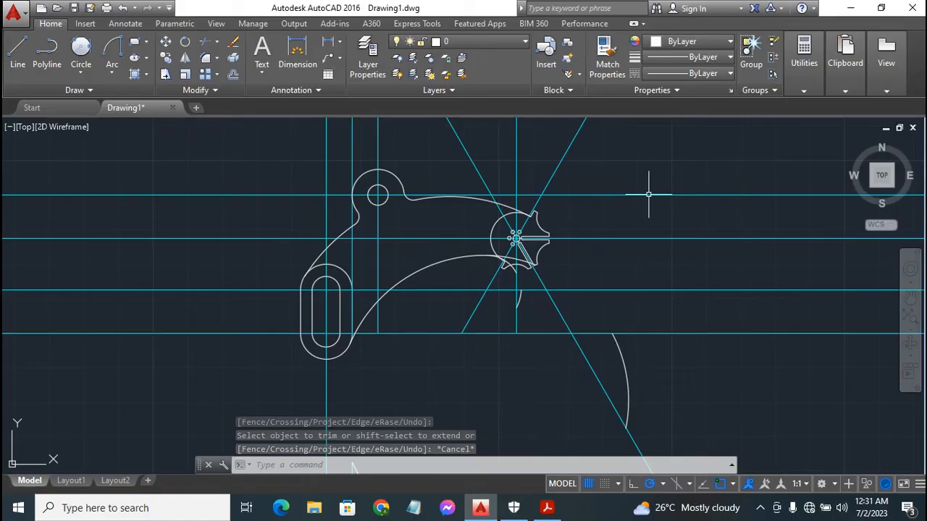
key("ctrl+z")
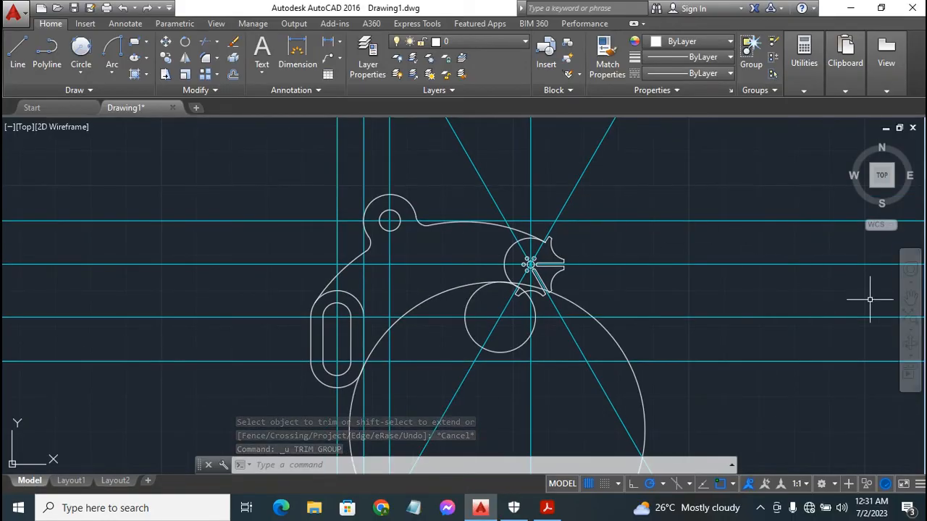
left_click(909, 297)
mouse_move(496, 378)
left_mouse_down()
mouse_move(490, 261)
mouse_move(439, 284)
mouse_move(438, 293)
left_mouse_up()
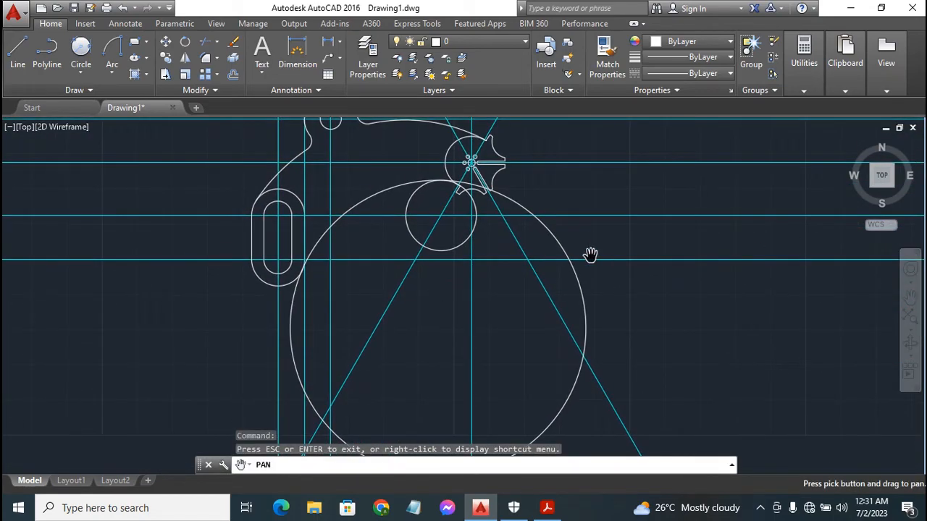
key("ctrl+z")
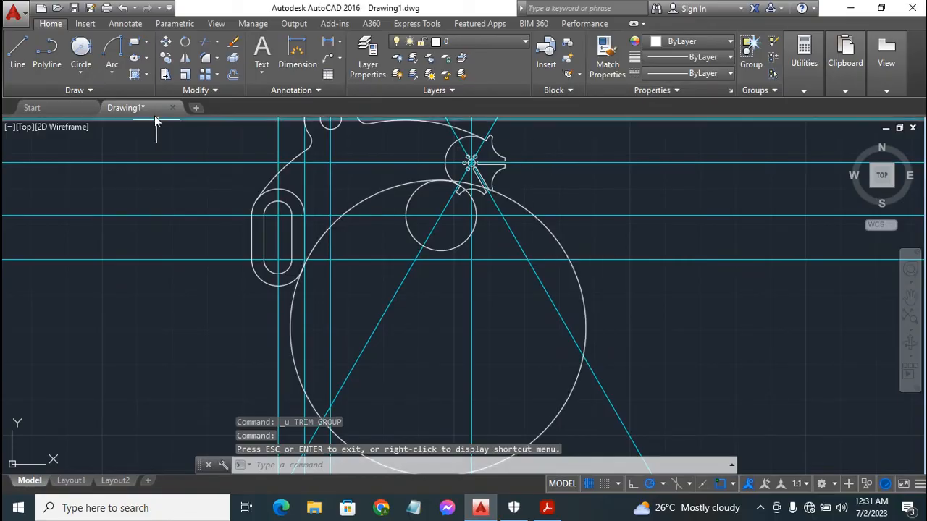
Step: Trim the radius 42 circle's left side below the slot, using all objects as cutting edges
left_click(208, 42)
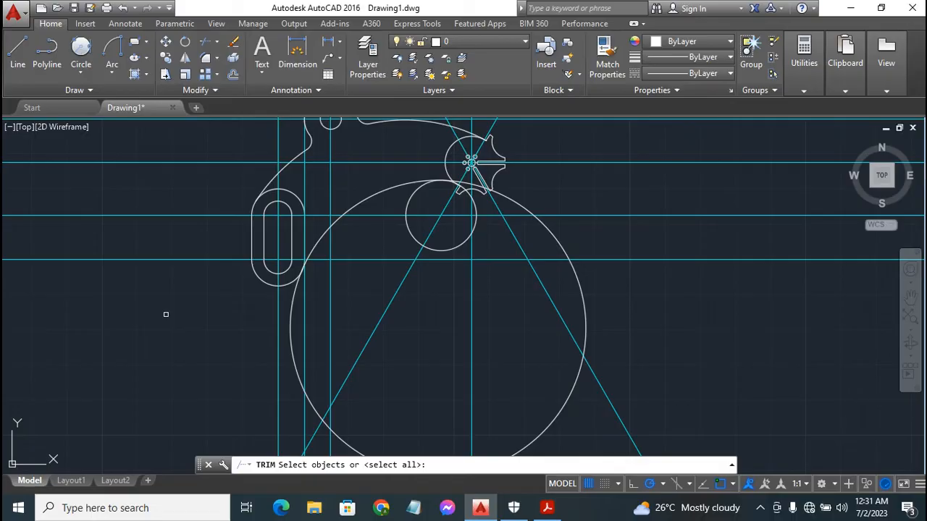
key("Return")
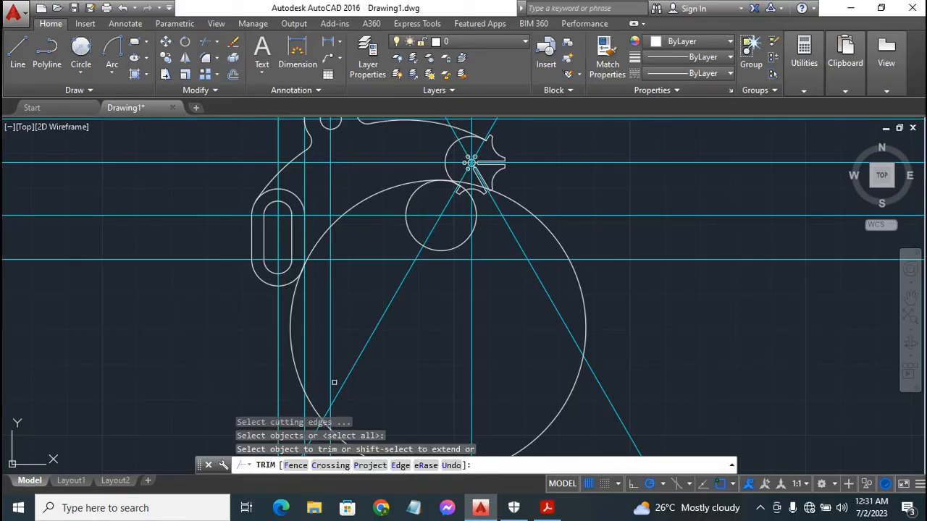
left_click(291, 329)
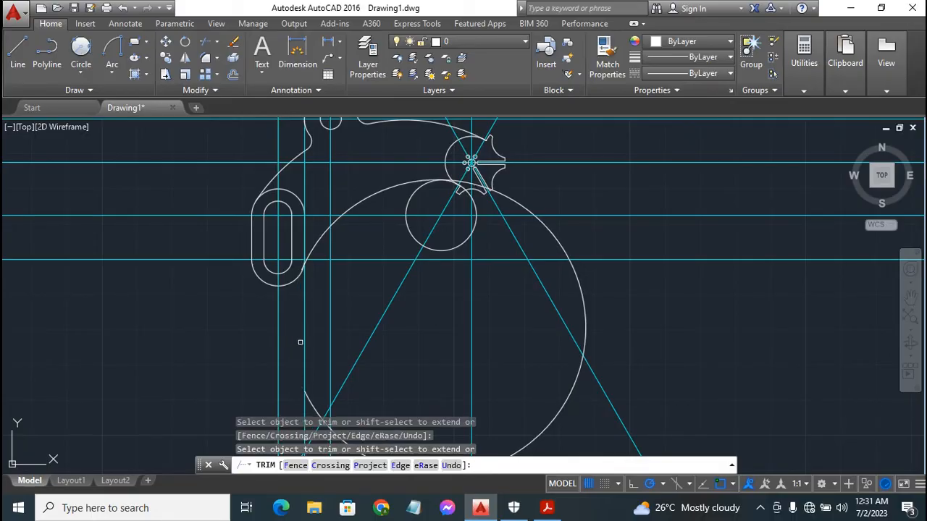
left_click(319, 402)
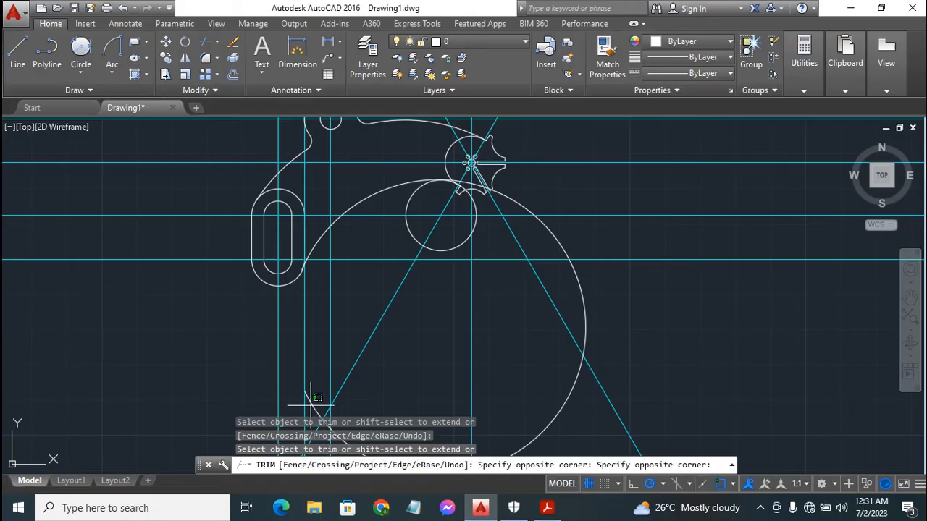
left_click(324, 377)
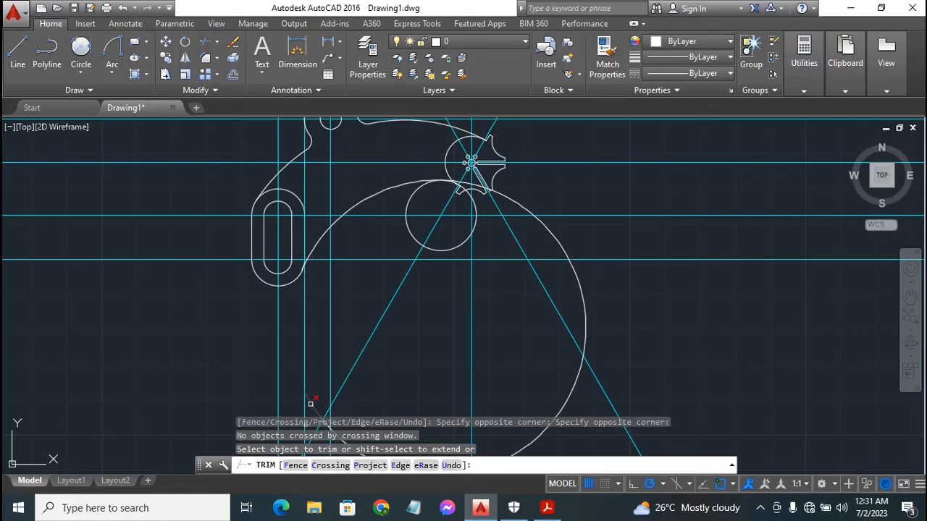
left_click(313, 400)
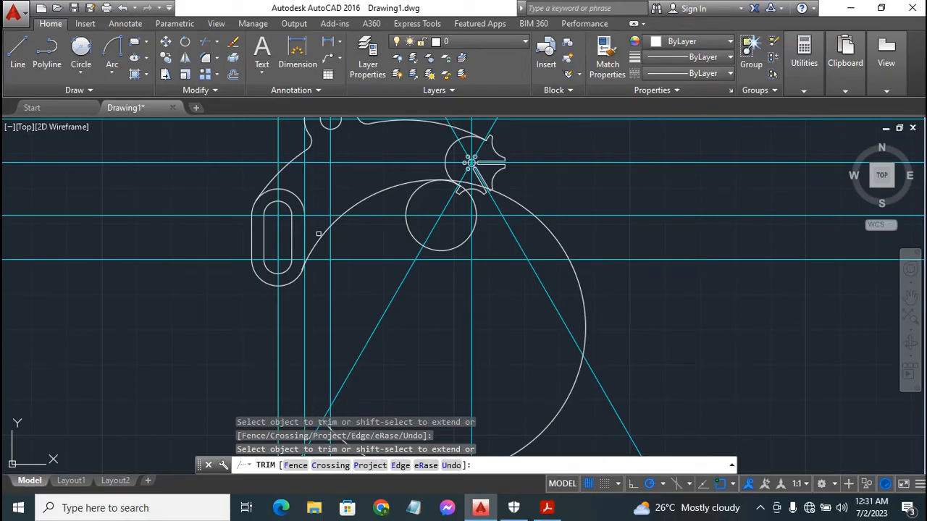
Step: Trim the radius 10 circle's bottom, left side and upper-left arc, plus its right-hand piece above the horizontal construction line
left_click(458, 246)
left_click(475, 208)
left_click(407, 232)
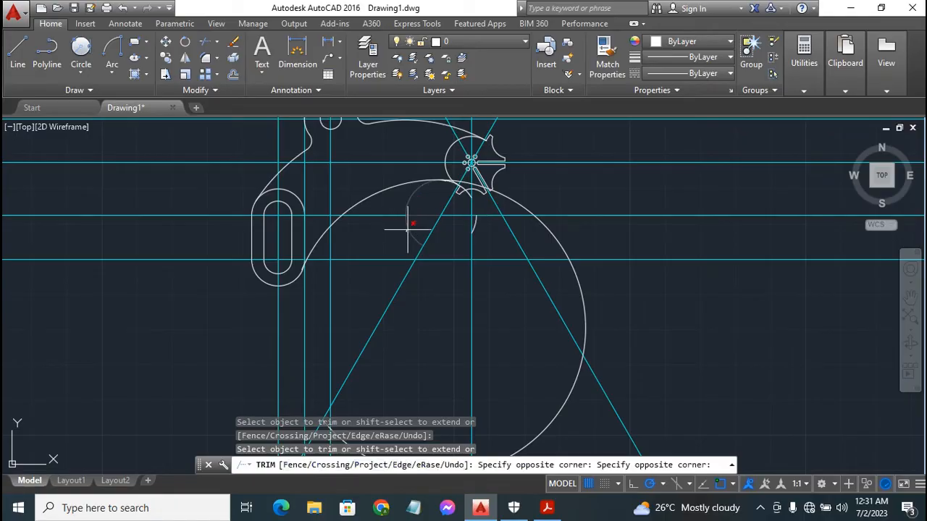
left_click(414, 233)
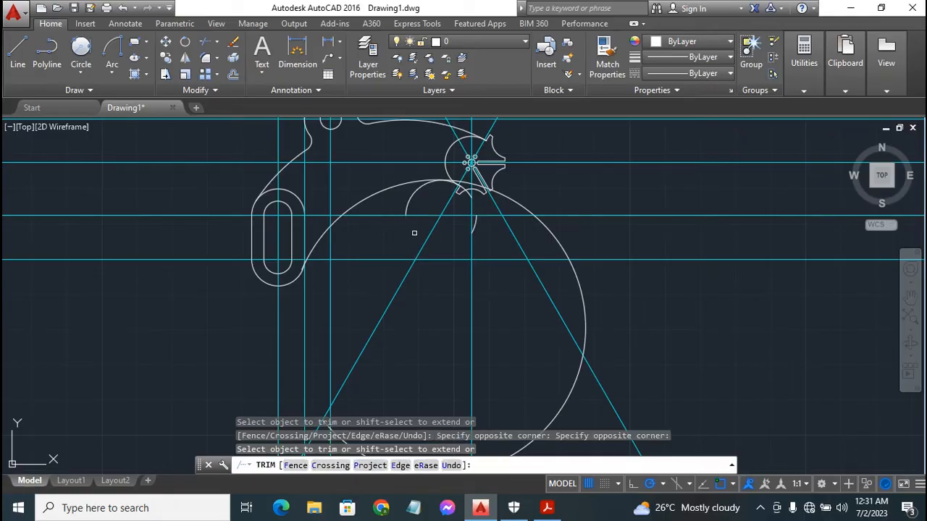
left_click(414, 191)
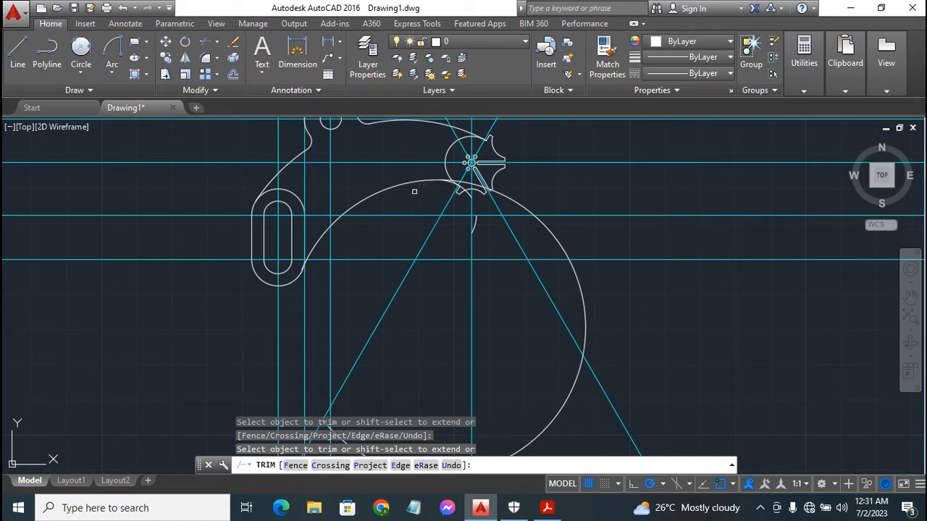
Step: Trim the radius 42 circle's right side from the wheel down past the lower horizontal construction line
left_click(548, 225)
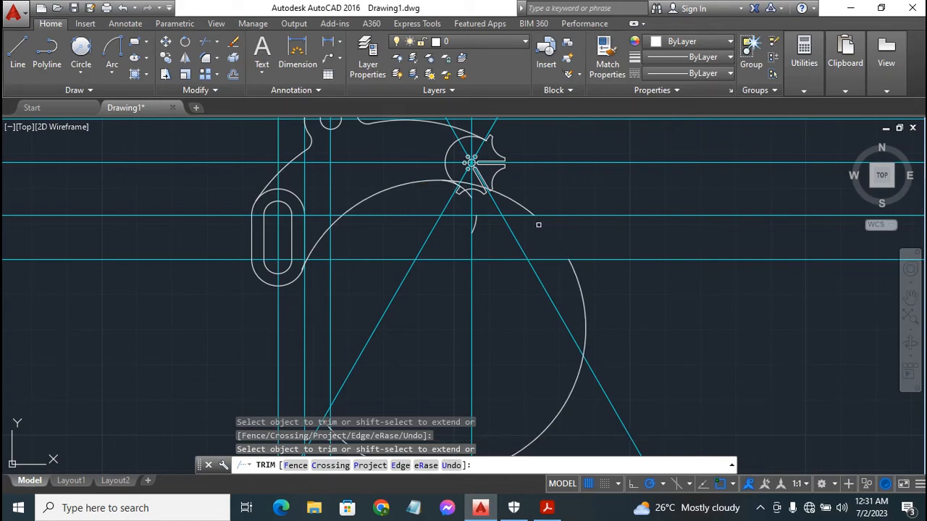
left_click(500, 191)
left_click(579, 322)
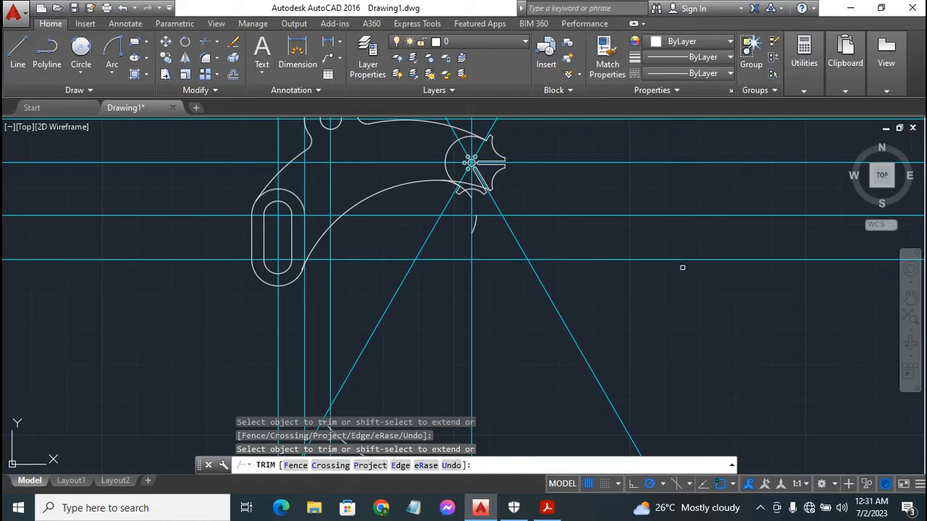
Step: Trim the radius 42 circle's remaining bottom arc and erase the small fragment left beside the slanted construction line
left_click(910, 296)
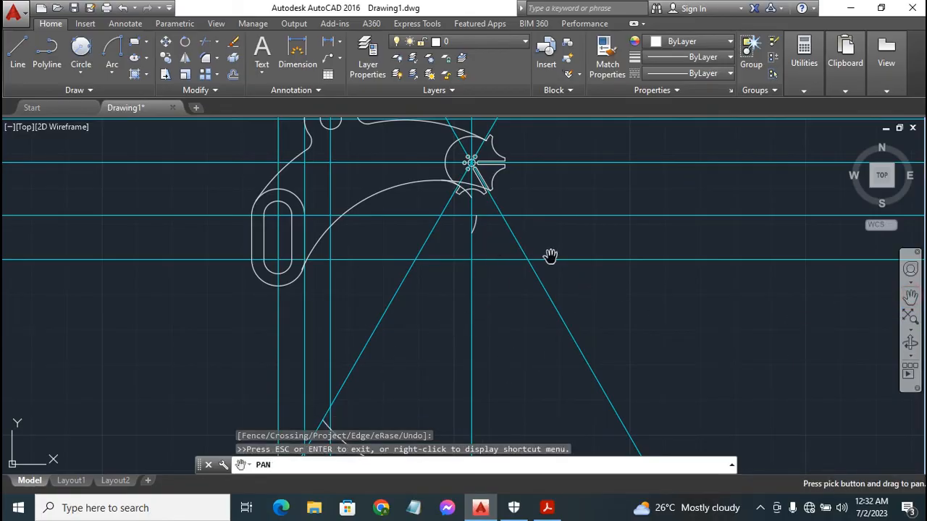
key("Escape")
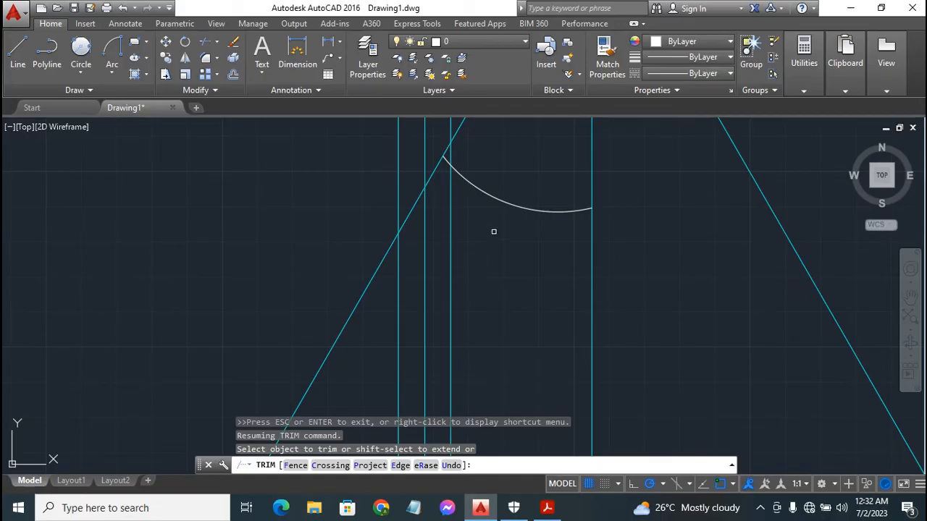
left_click(508, 203)
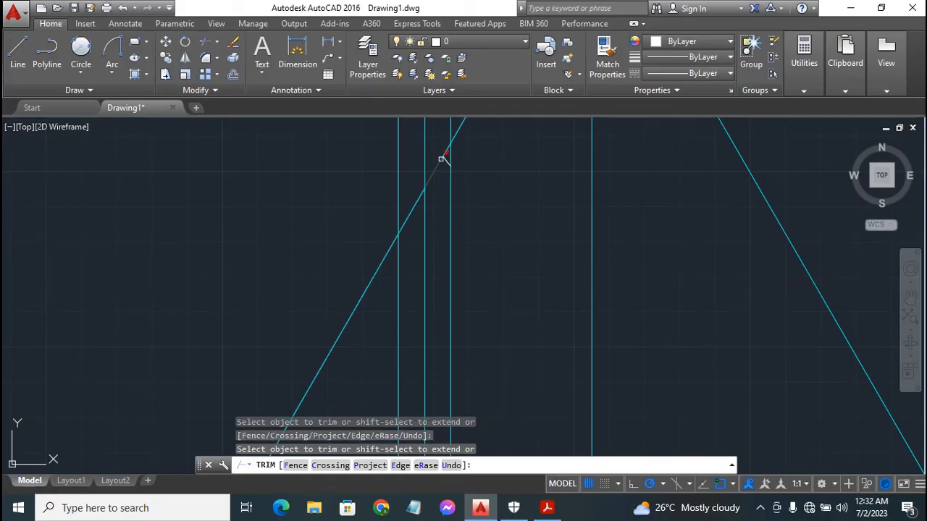
key("Escape")
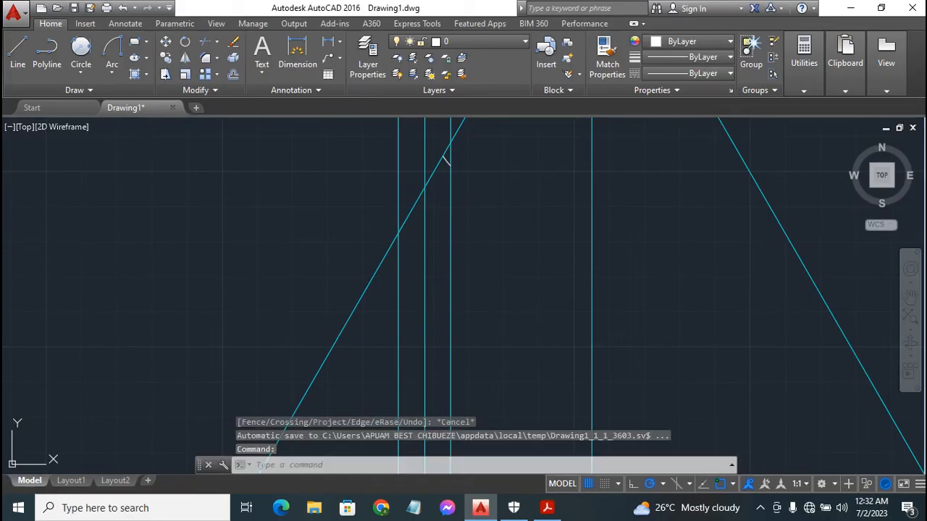
left_click(445, 158)
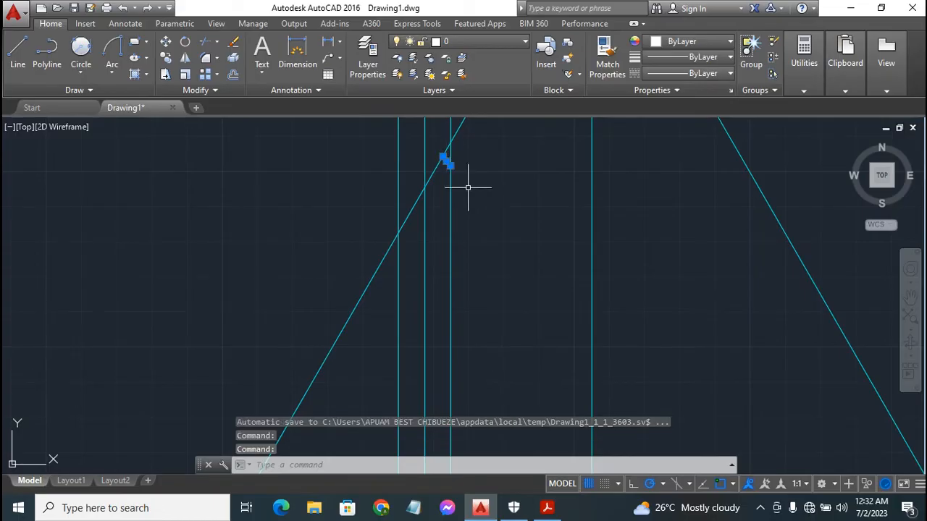
key("Delete")
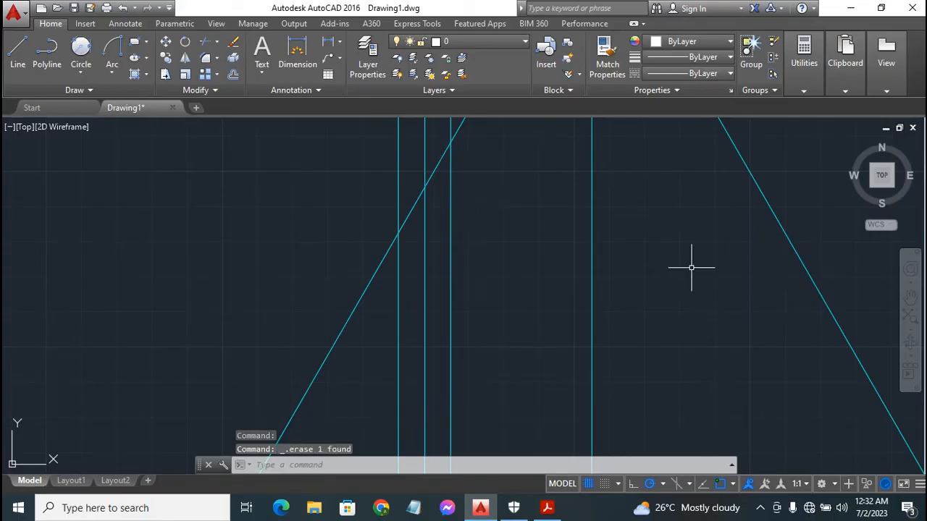
Step: Erase the detached arc piece left below the wheel beside its vertical construction line
scroll(651, 260, "down", 2)
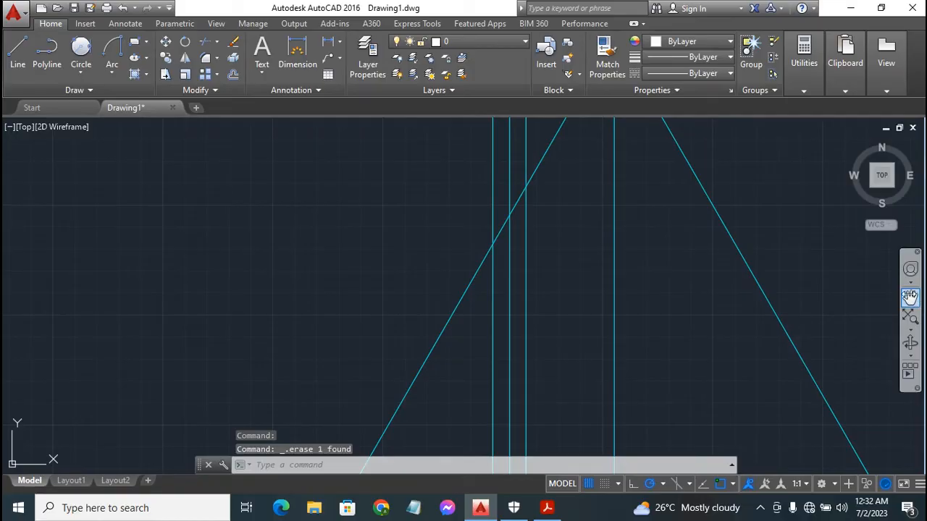
left_click(910, 297)
mouse_move(603, 152)
left_mouse_down()
mouse_move(598, 215)
mouse_move(509, 389)
left_mouse_up()
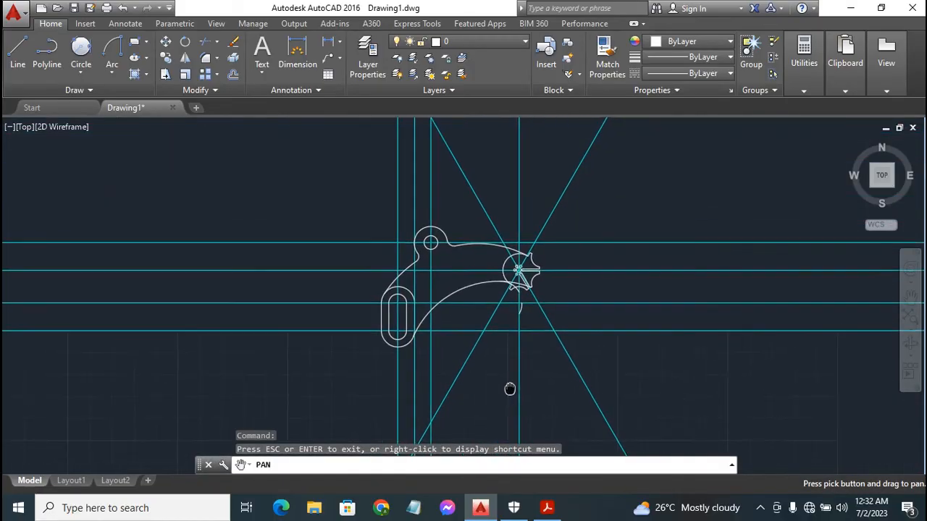
scroll(552, 326, "up", 4)
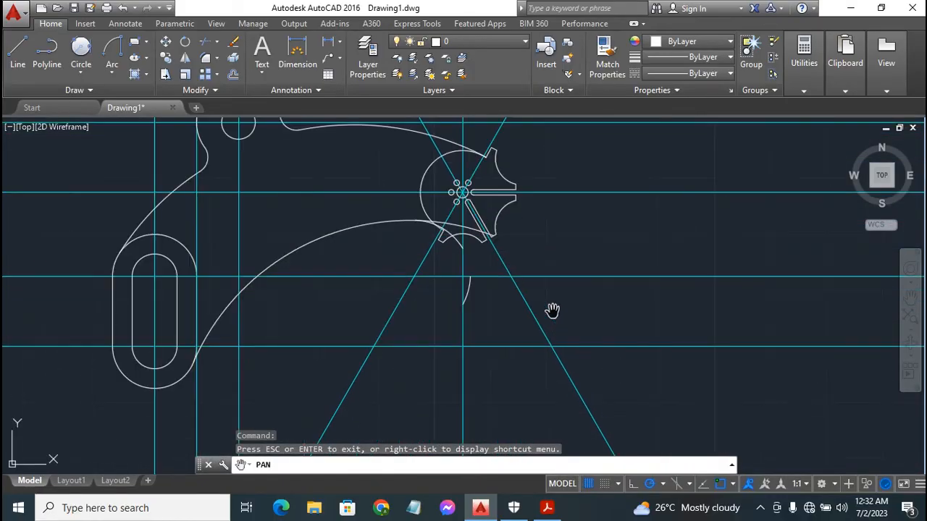
left_click_drag(542, 242, 542, 271)
scroll(543, 290, "up", 4)
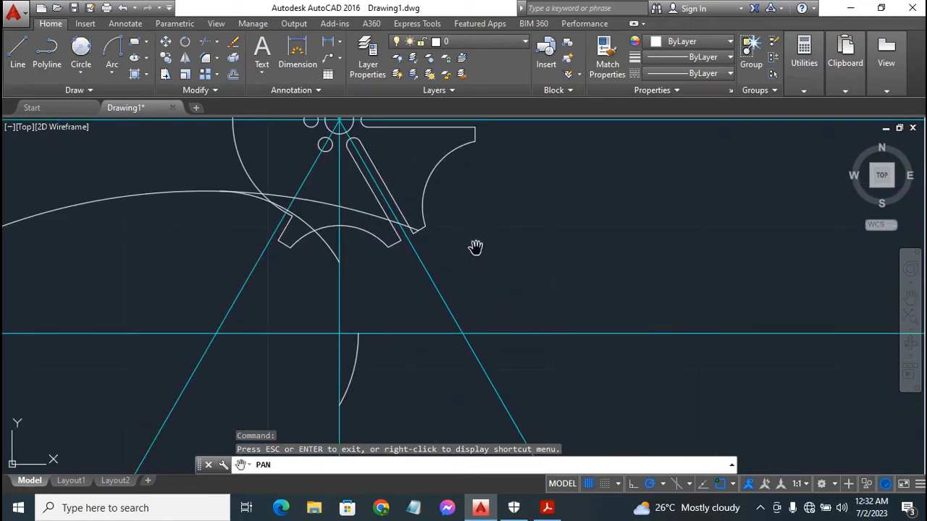
key("Escape")
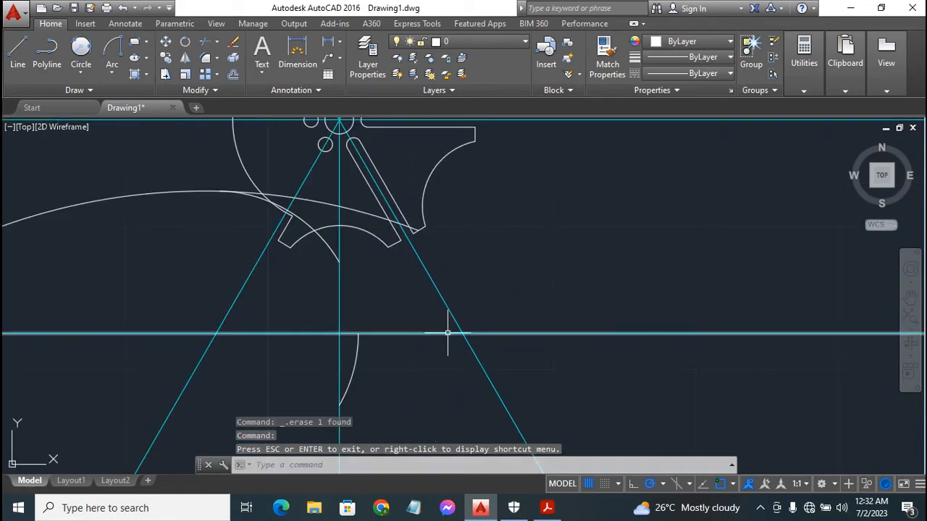
left_click(351, 375)
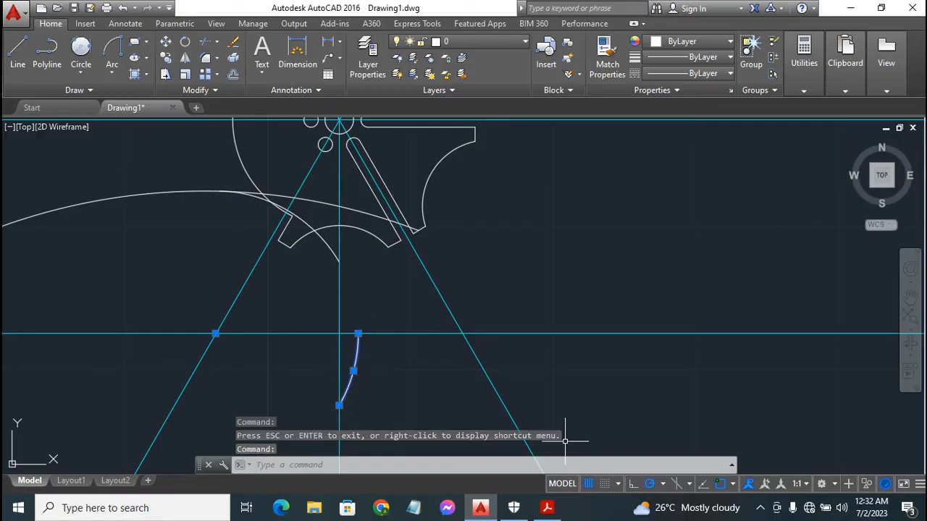
key("Delete")
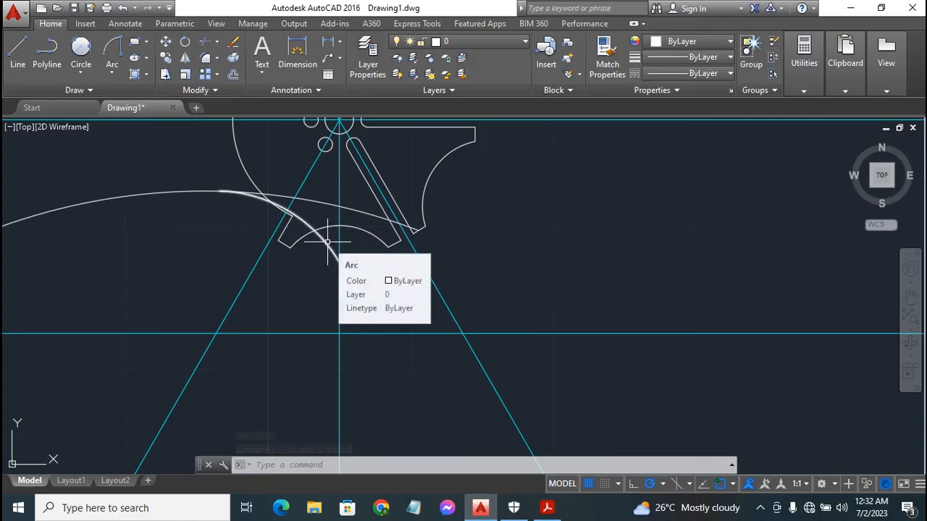
Step: Trim the bracket's lower-edge arcs where they overrun into the wheel, using all objects as cutting edges
left_click(203, 43)
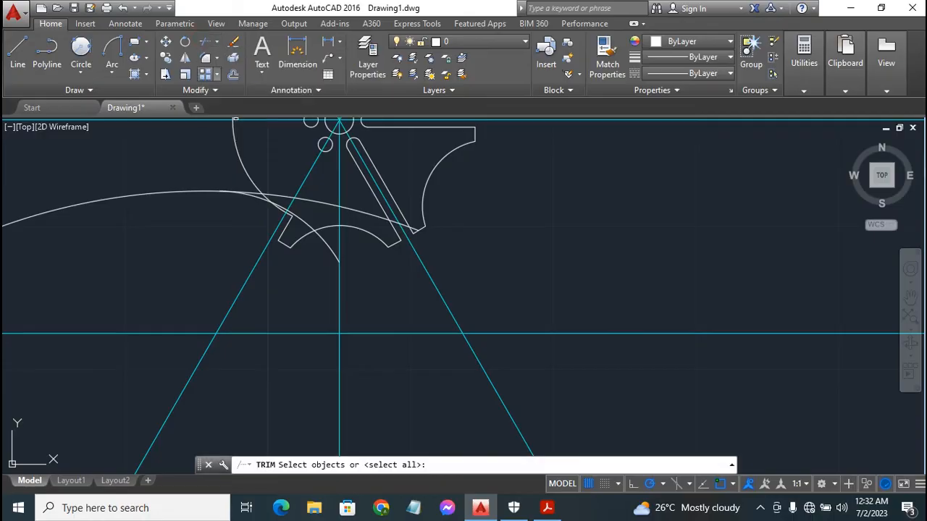
key("Return")
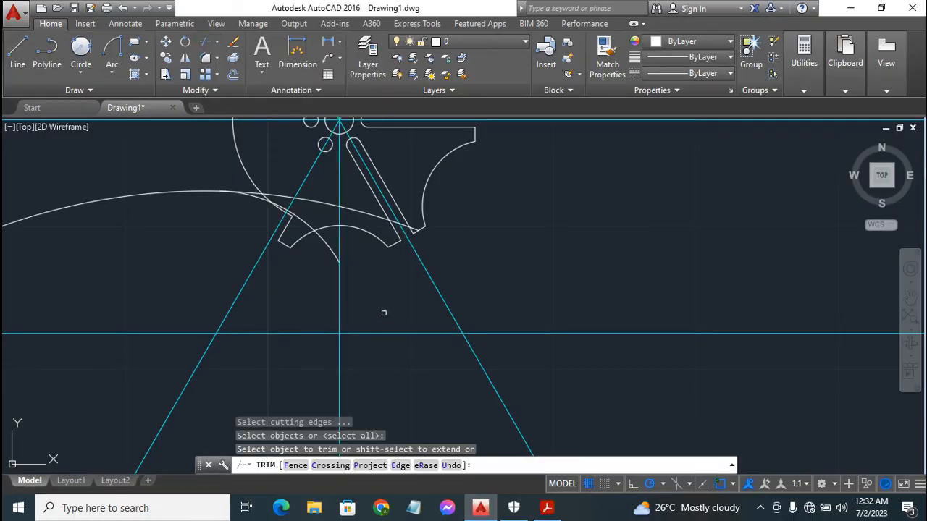
left_click(302, 232)
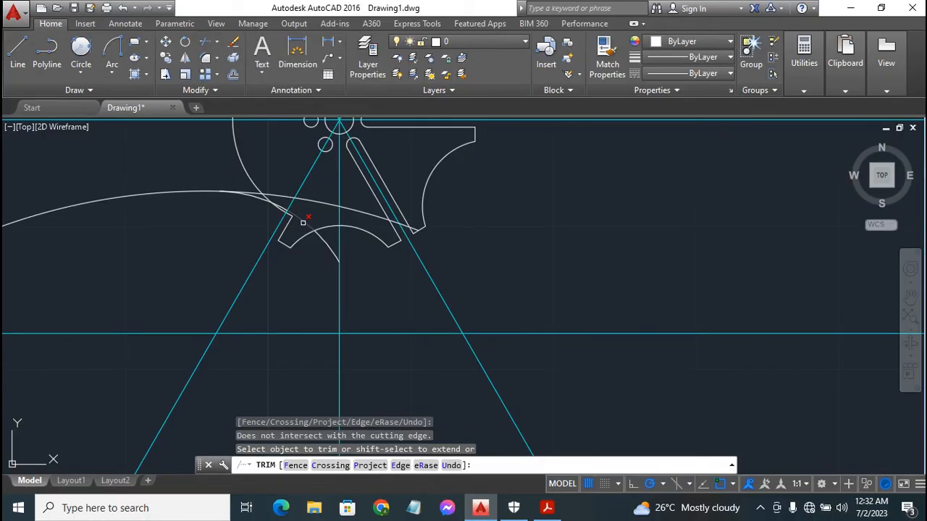
left_click(302, 222)
left_click(283, 219)
left_click(325, 202)
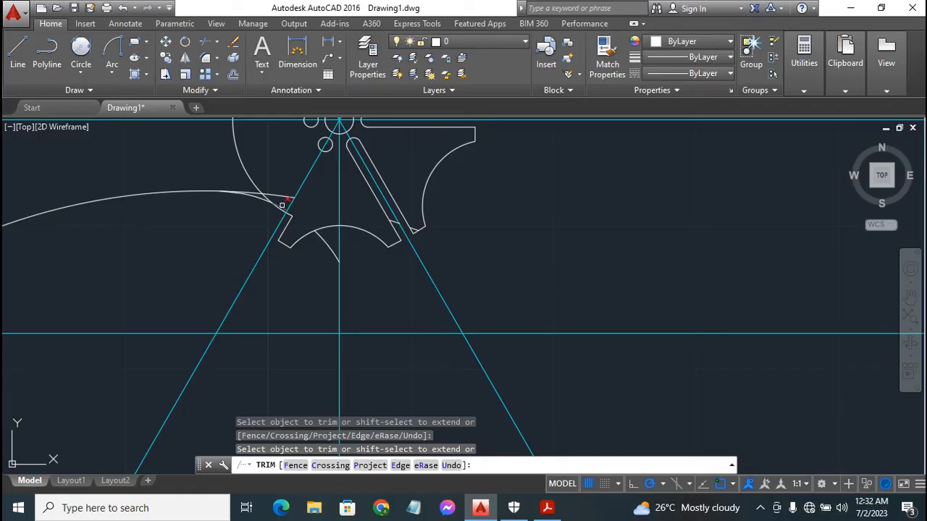
left_click(285, 195)
left_click(299, 249)
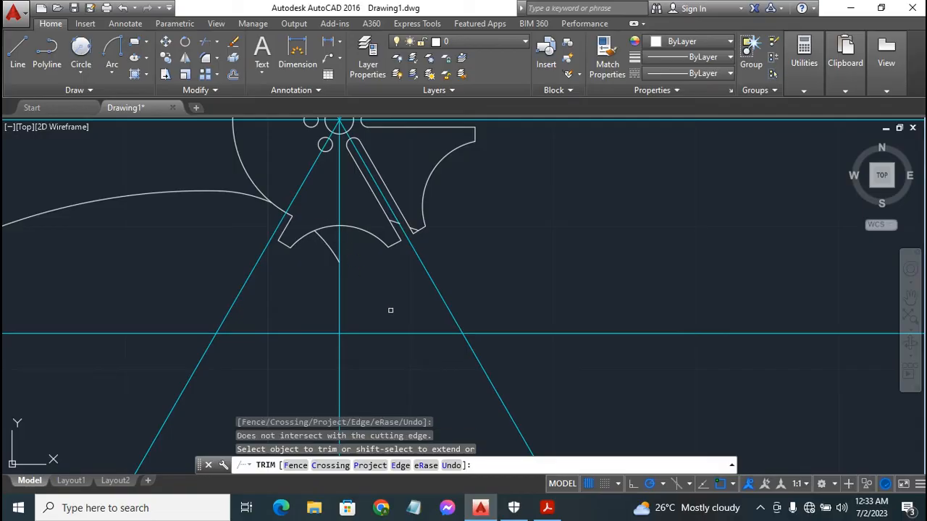
key("Escape")
Step: Erase the three leftover arc fragments at the wheel's bottom notch, inside the slanted slot and at the tooth beside it
left_click(327, 245)
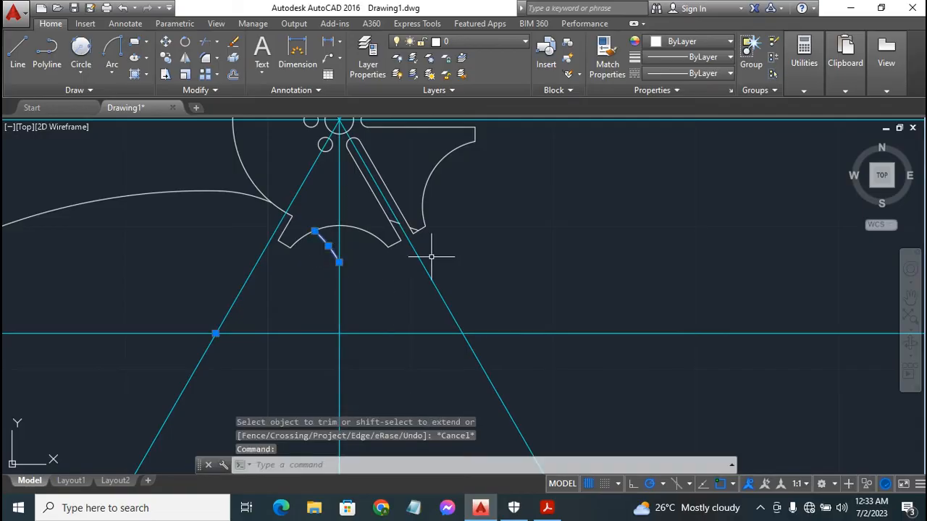
left_click(395, 223)
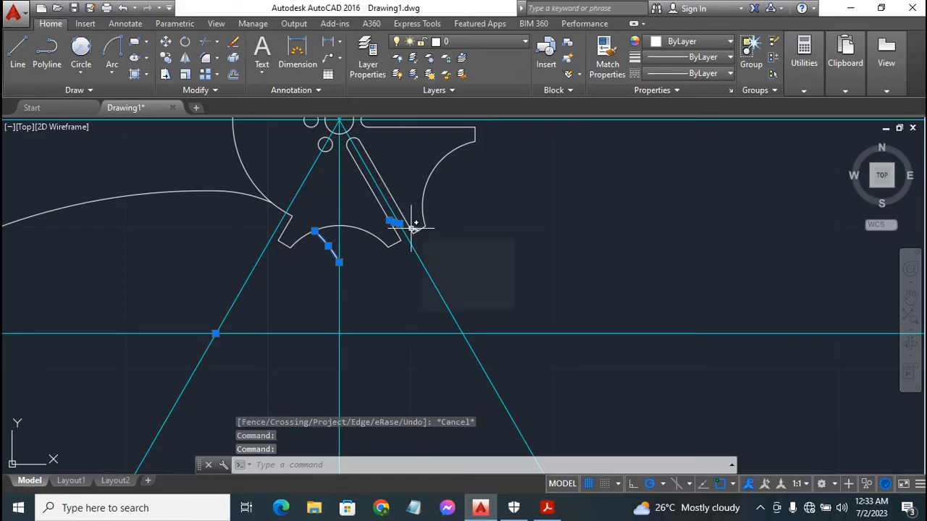
left_click(412, 228)
key("Delete")
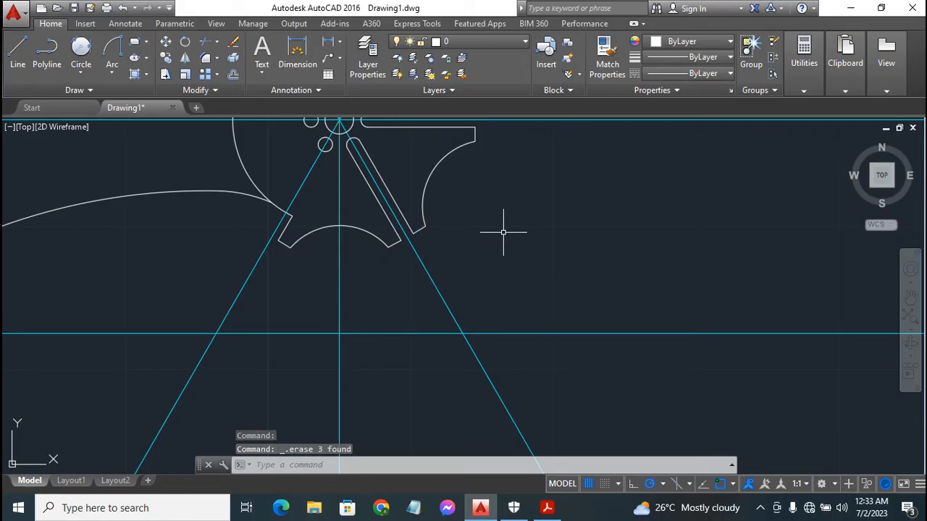
Step: Turn off the Construct 1 layer to hide the construction lines
scroll(502, 231, "down", 3)
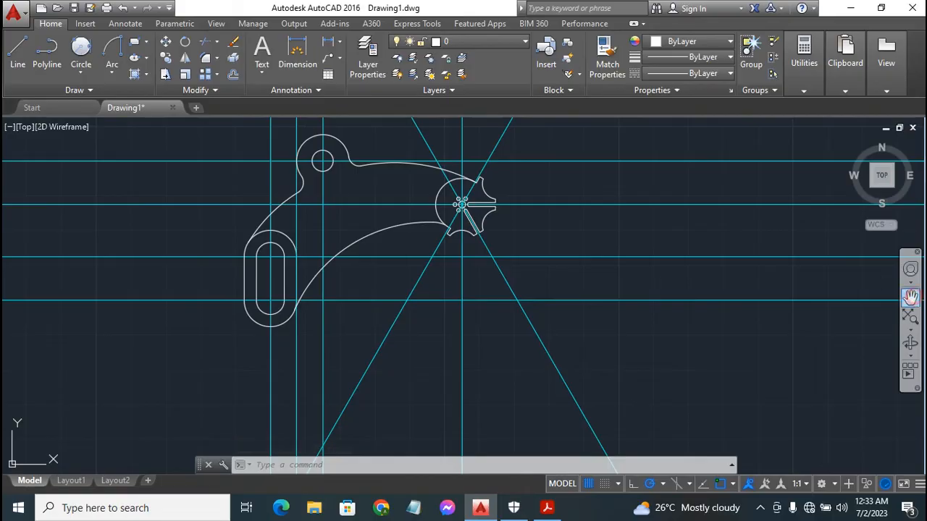
left_click(910, 295)
left_click_drag(370, 211, 380, 248)
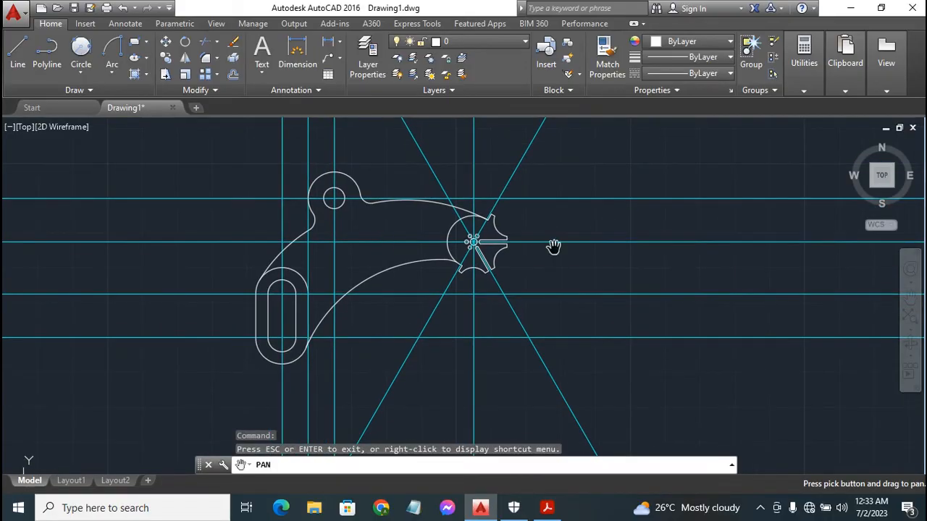
key("Escape")
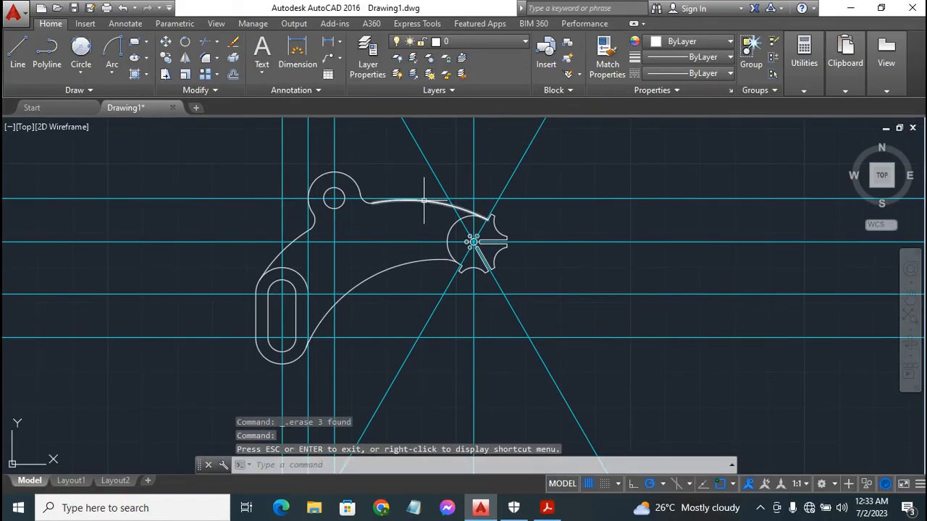
left_click(461, 41)
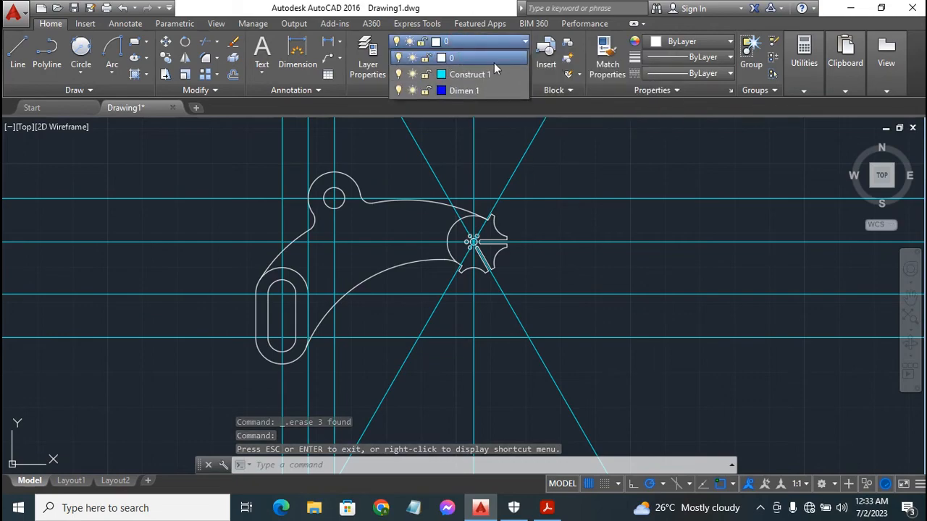
left_click(398, 74)
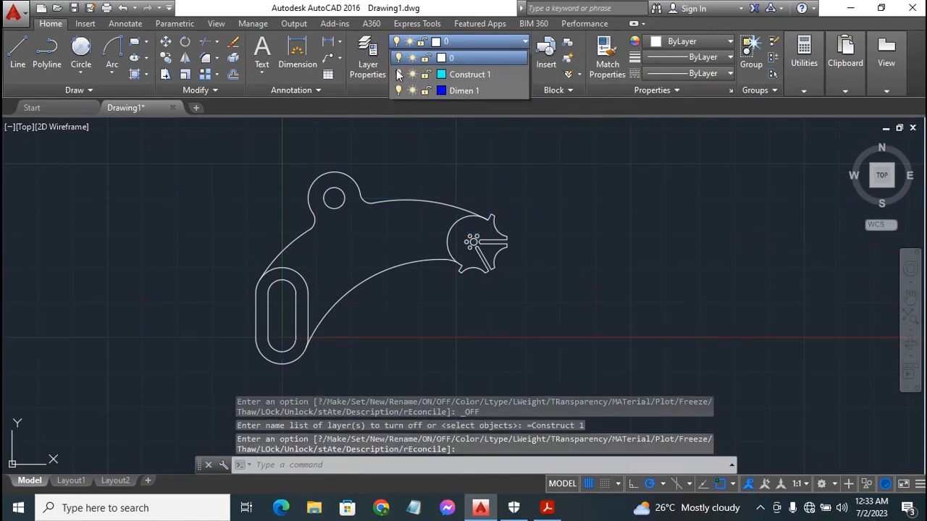
left_click(585, 270)
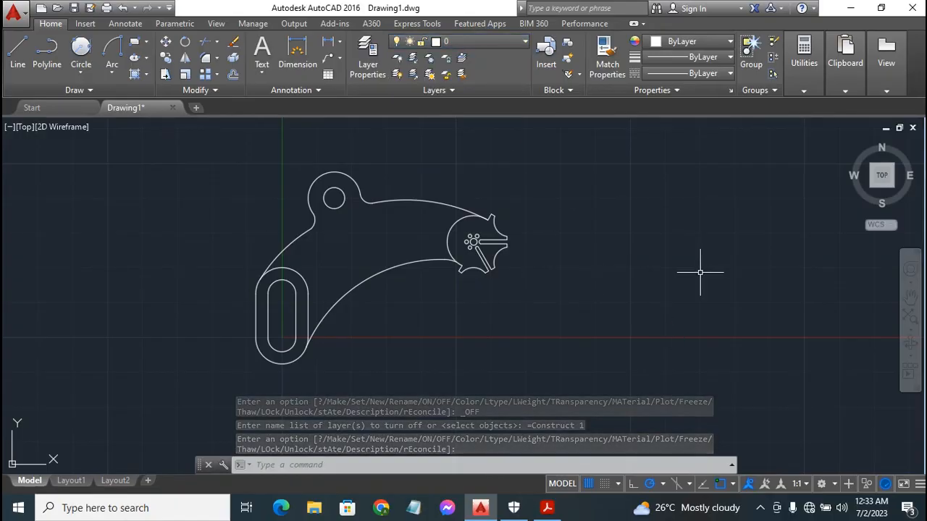
key("Escape")
key("Escape")
key("Escape")
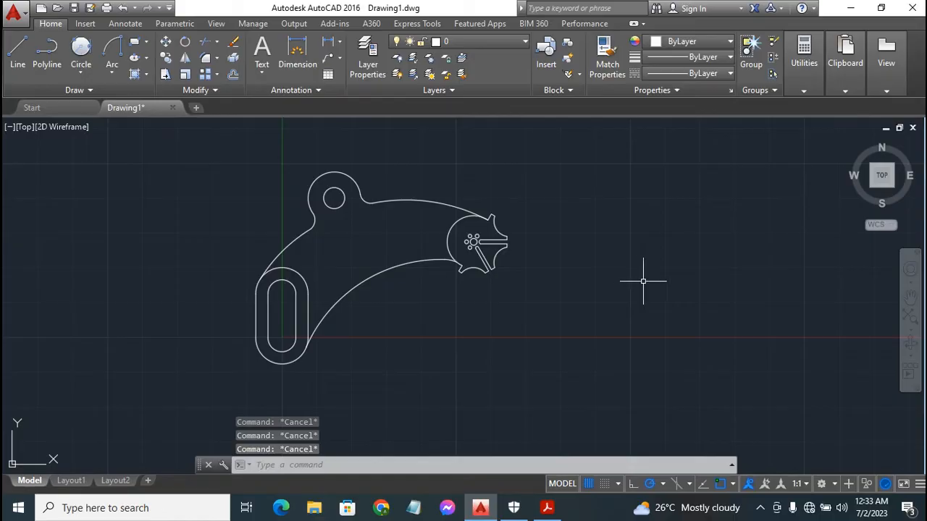
Step: Make Dimen 1 the current layer
scroll(643, 281, "up", 2)
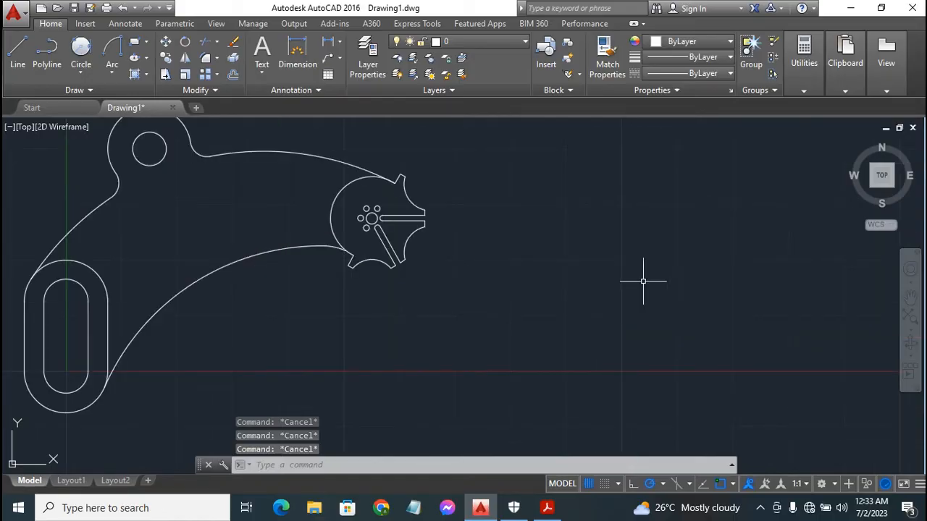
left_click(909, 296)
mouse_move(304, 179)
left_mouse_down()
mouse_move(311, 200)
mouse_move(432, 232)
mouse_move(488, 204)
mouse_move(428, 239)
left_mouse_up()
scroll(488, 202, "down", 2)
key("Escape")
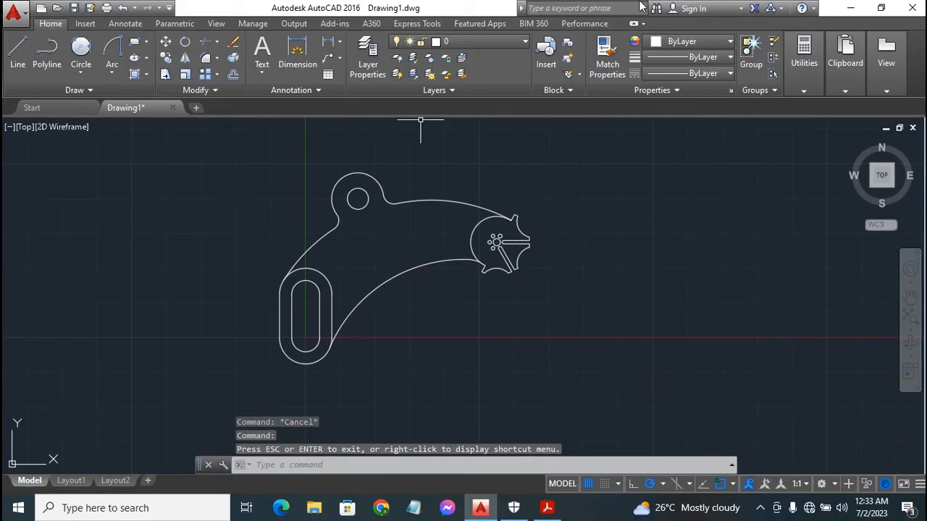
left_click(475, 36)
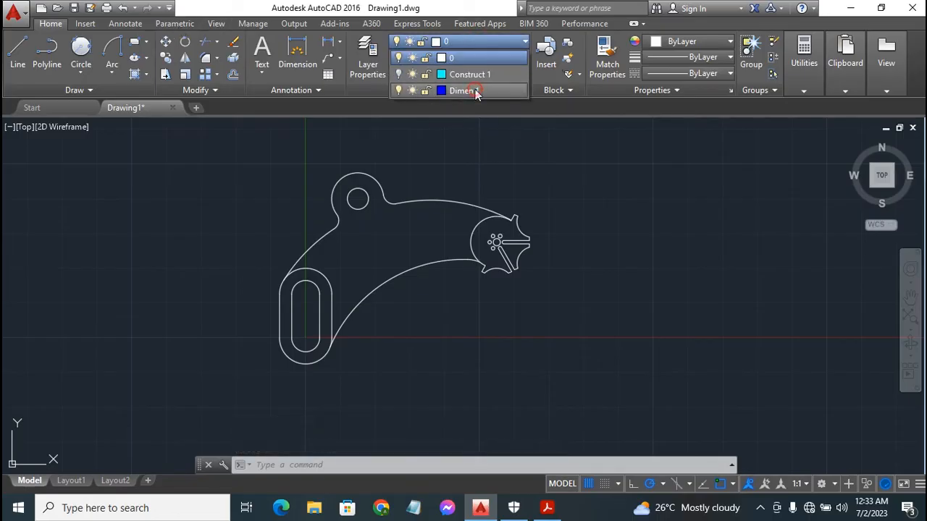
left_click(471, 90)
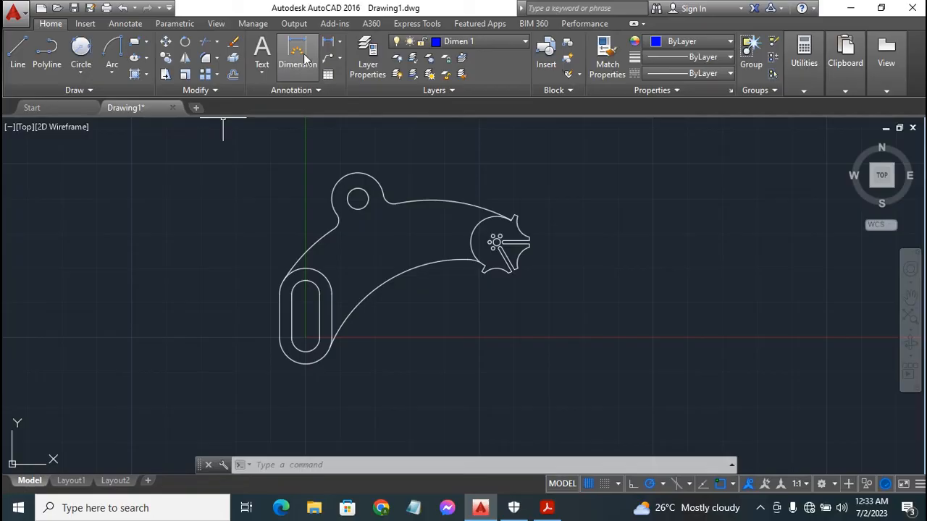
Step: Add a radius dimension to the slot's lower outer arc, placed to the left of the slot
left_click(304, 59)
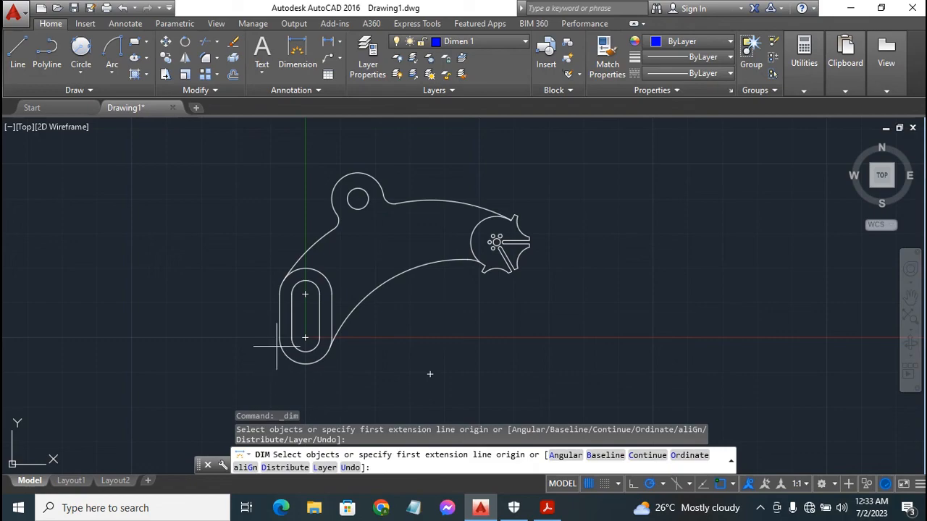
left_click(298, 333)
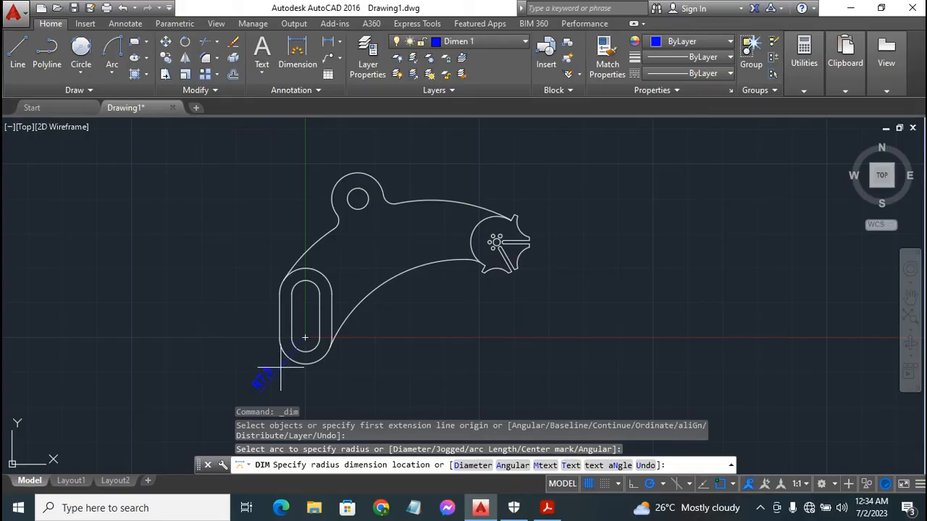
left_click(231, 335)
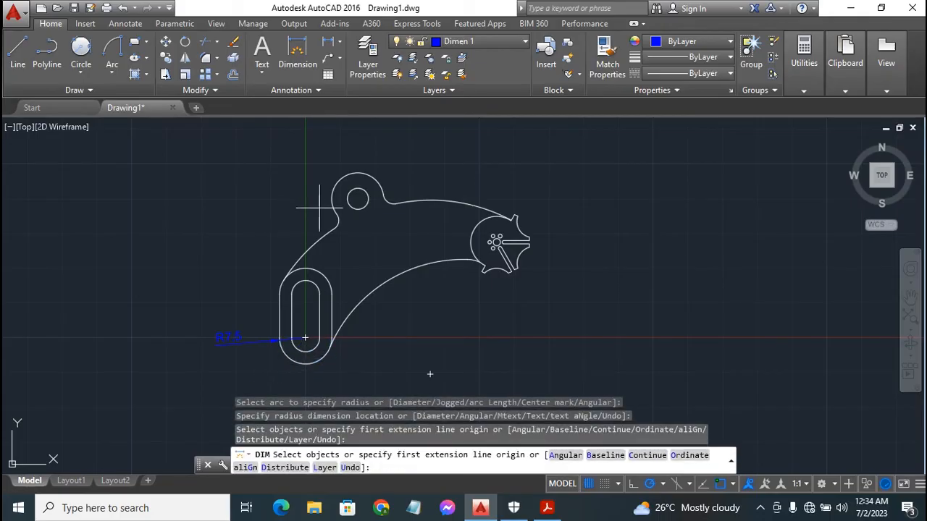
Step: Modify the ISO-25 dimension style to use a text height of 14
left_click(301, 92)
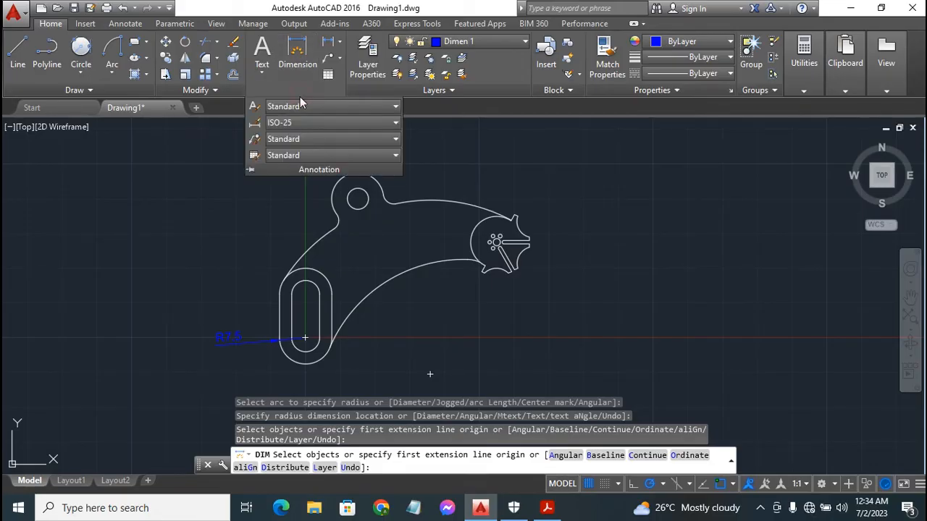
left_click(252, 126)
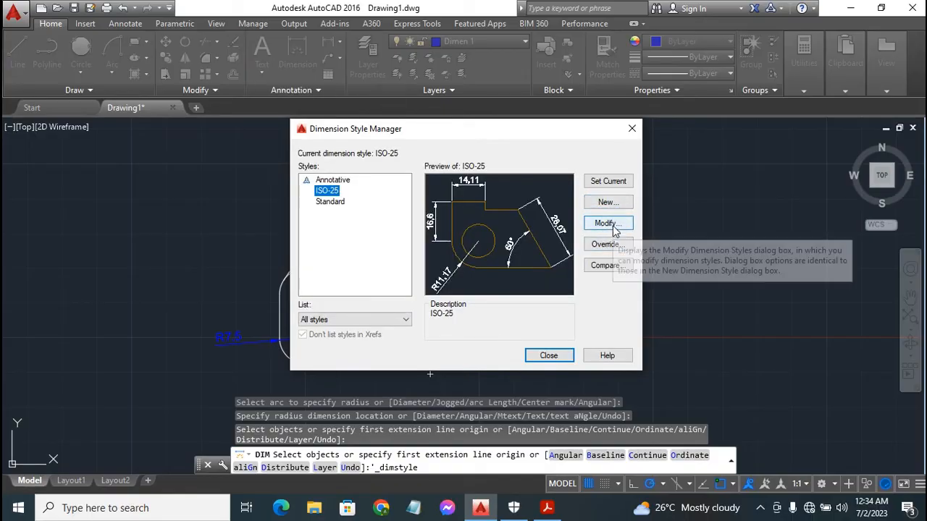
left_click(614, 229)
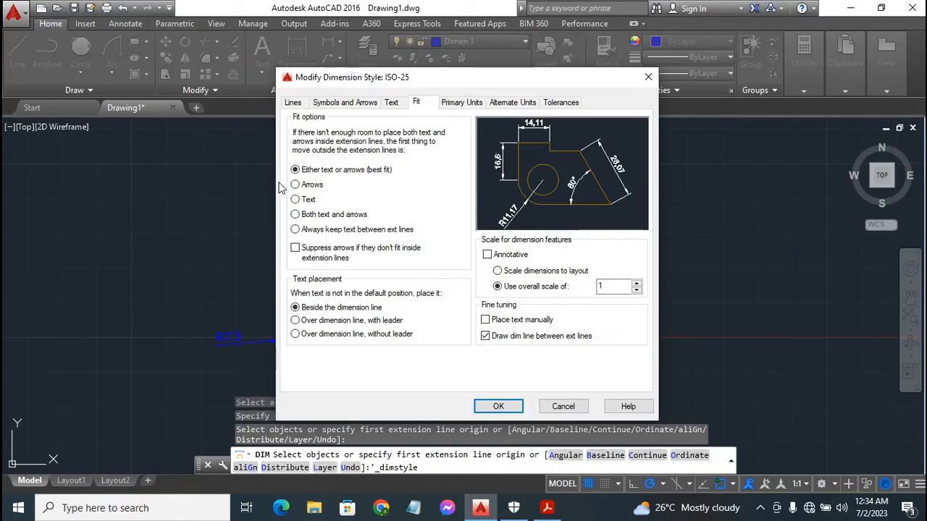
left_click(393, 102)
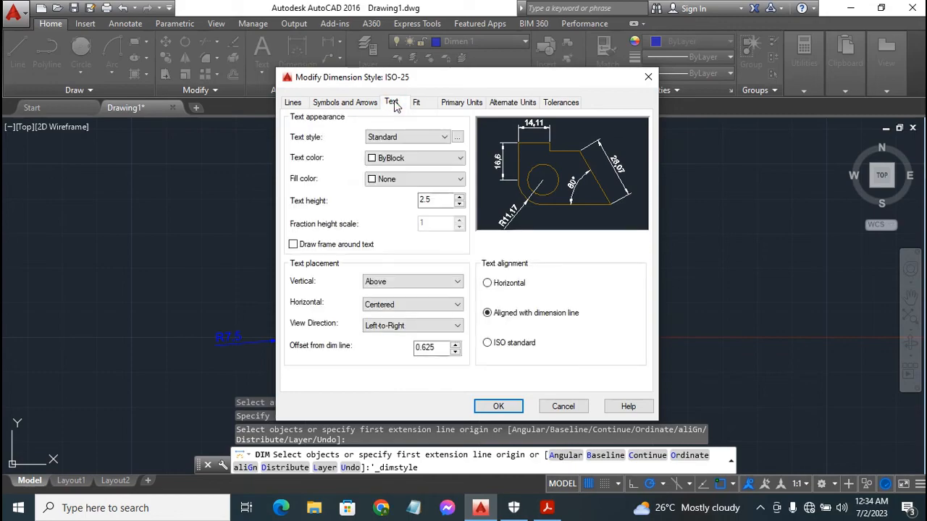
double_click(437, 200)
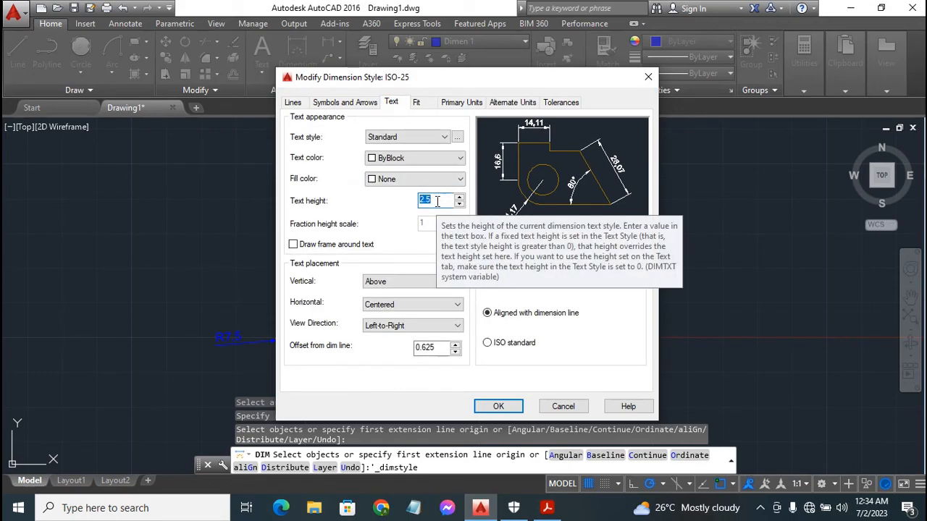
type("14")
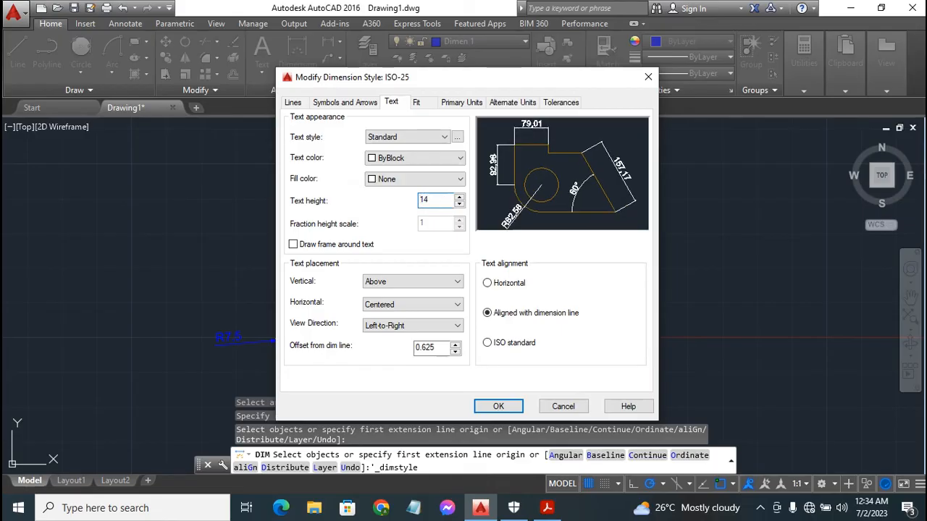
Step: Set the arrow size of the ISO-25 dimension style to 7
left_click(354, 103)
double_click(318, 246)
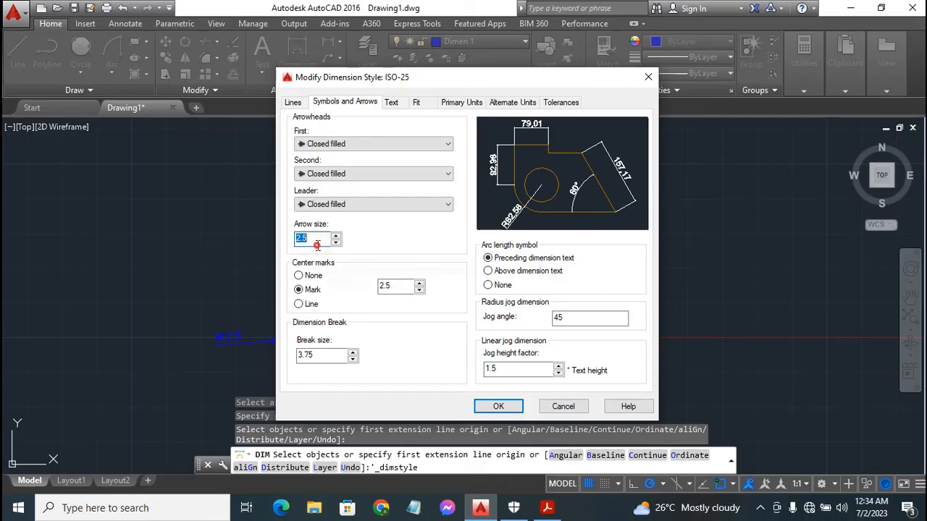
double_click(318, 247)
left_click(317, 247)
double_click(317, 247)
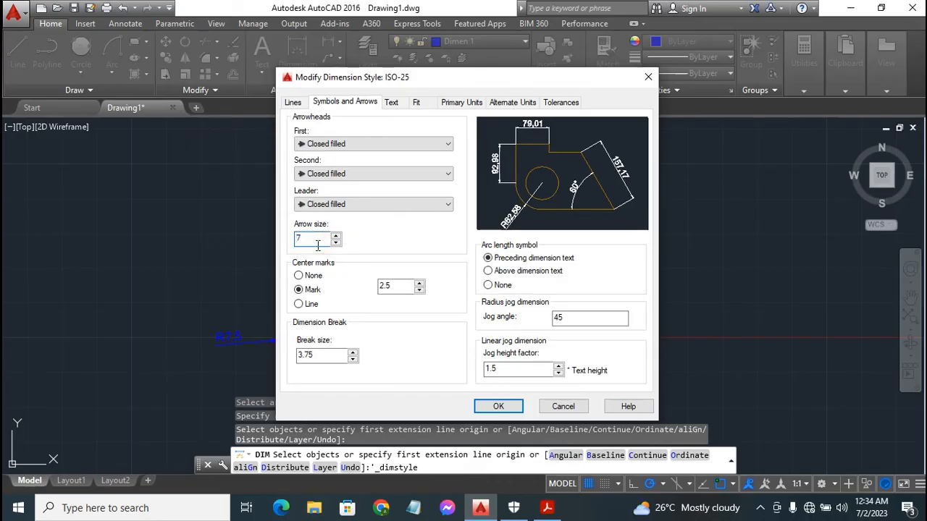
Step: Turn off drawing the dimension line between extension lines in the ISO-25 fit settings and apply the style changes
left_click(417, 103)
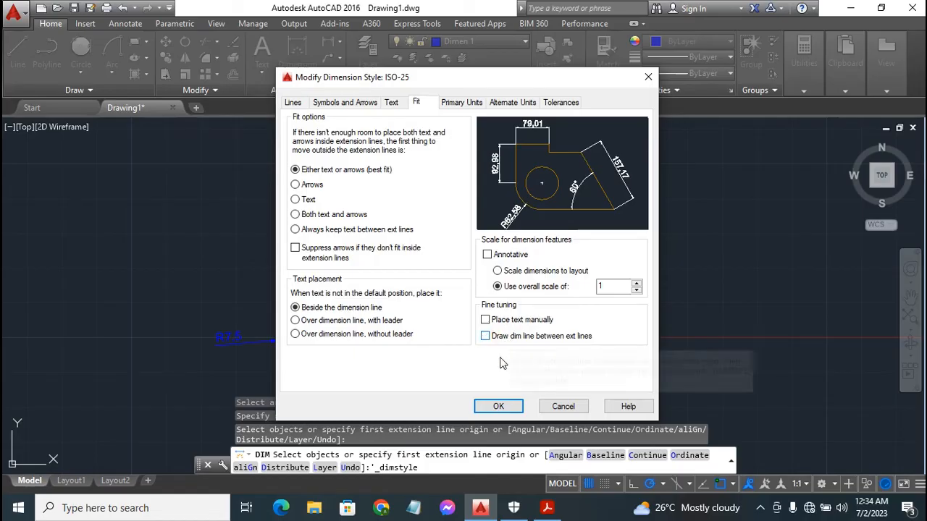
left_click(498, 406)
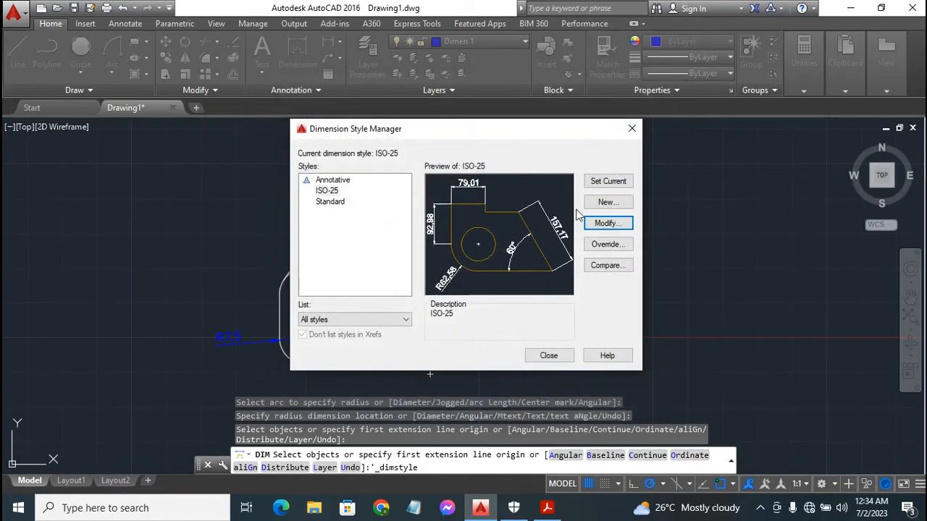
left_click(549, 354)
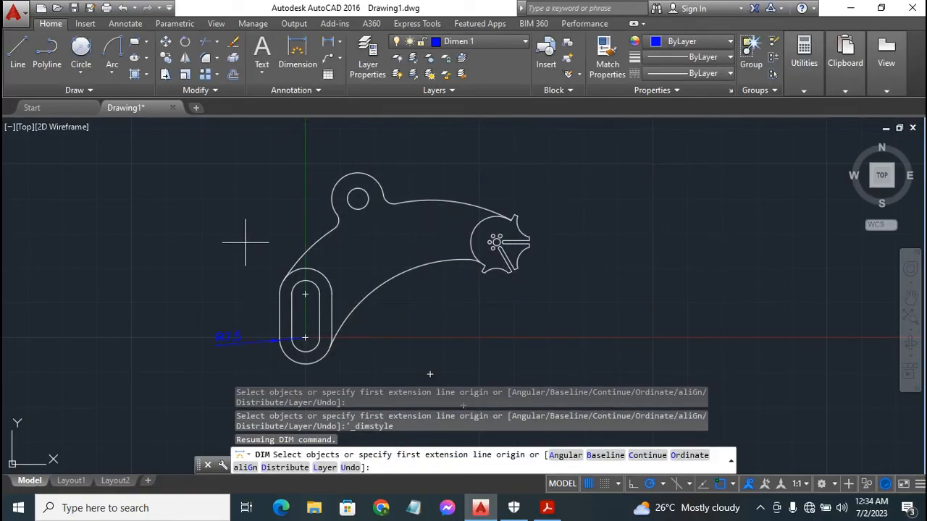
Step: Delete the existing small radius dimension beside the slot
key("Escape")
left_click(257, 341)
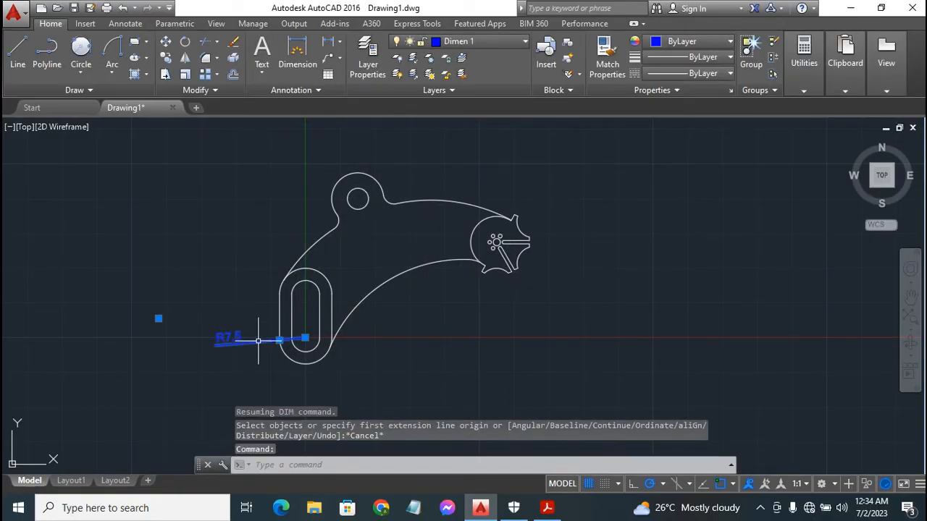
key("Delete")
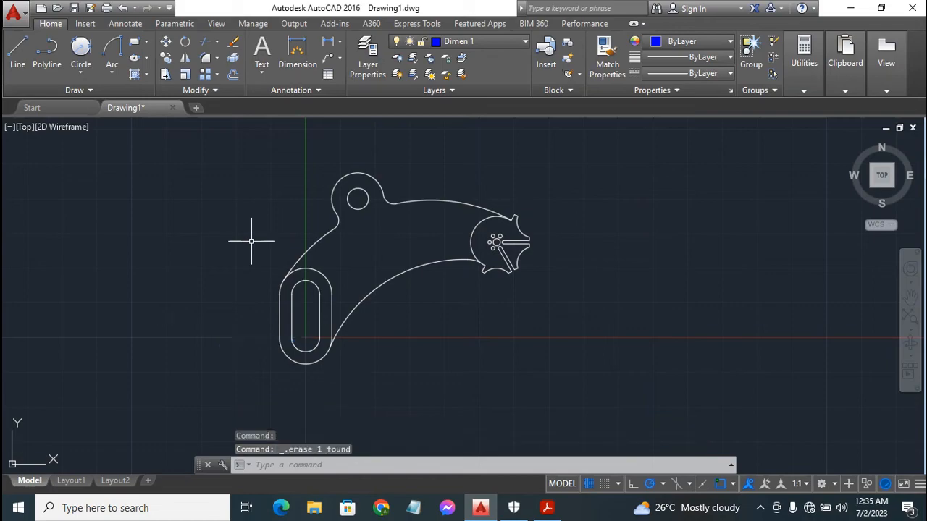
Step: With object snap off, add radius dimensions to the slot's lower outer and inner arcs, placed to the left of the slot
left_click(299, 49)
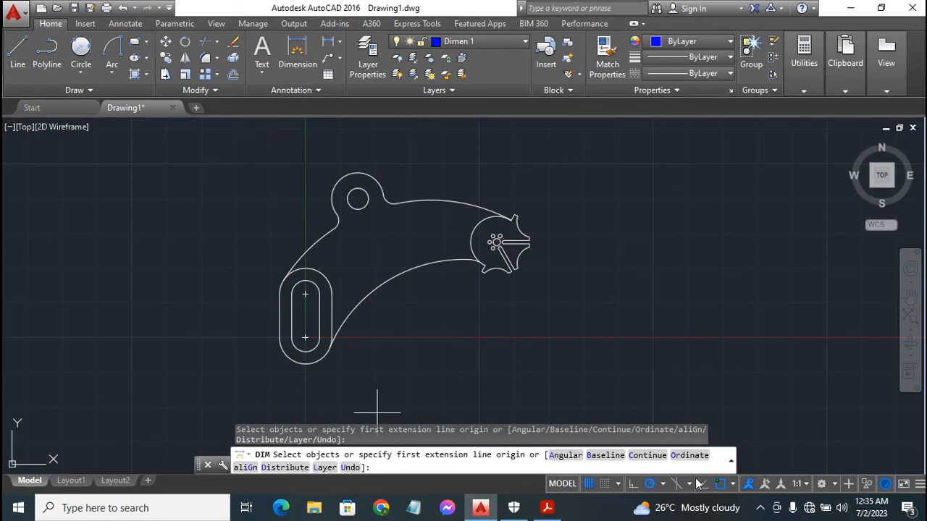
left_click(721, 484)
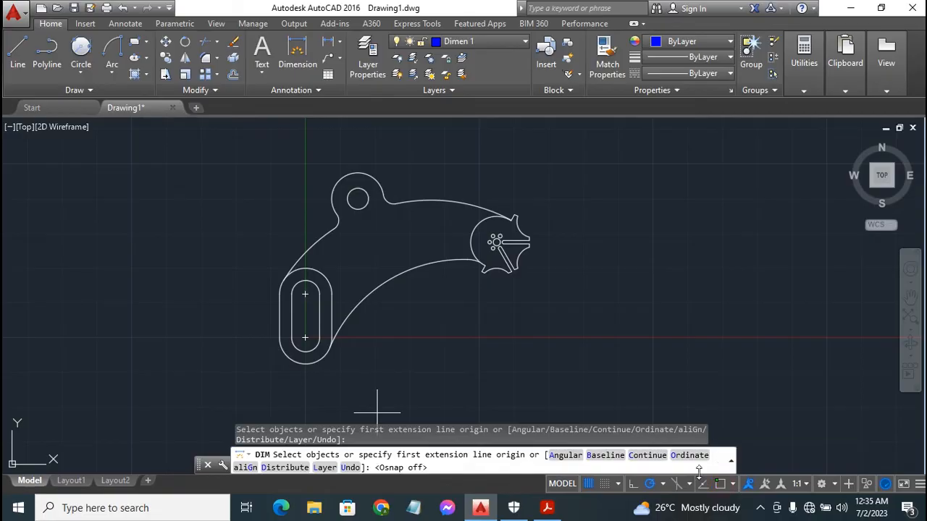
left_click(297, 360)
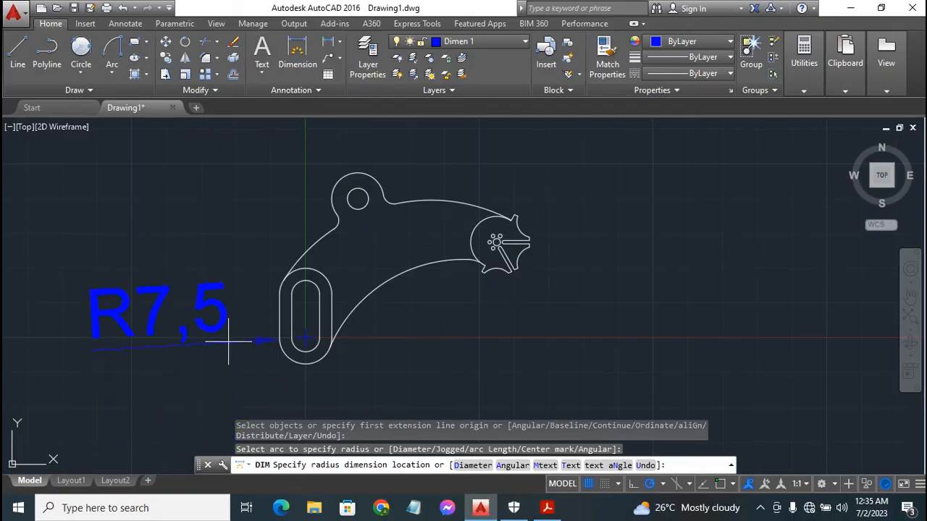
left_click(230, 329)
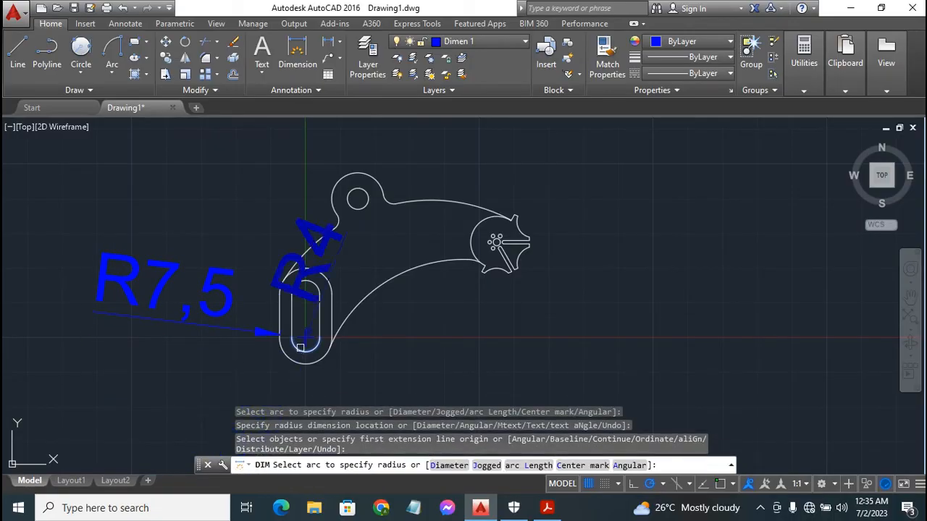
left_click(295, 360)
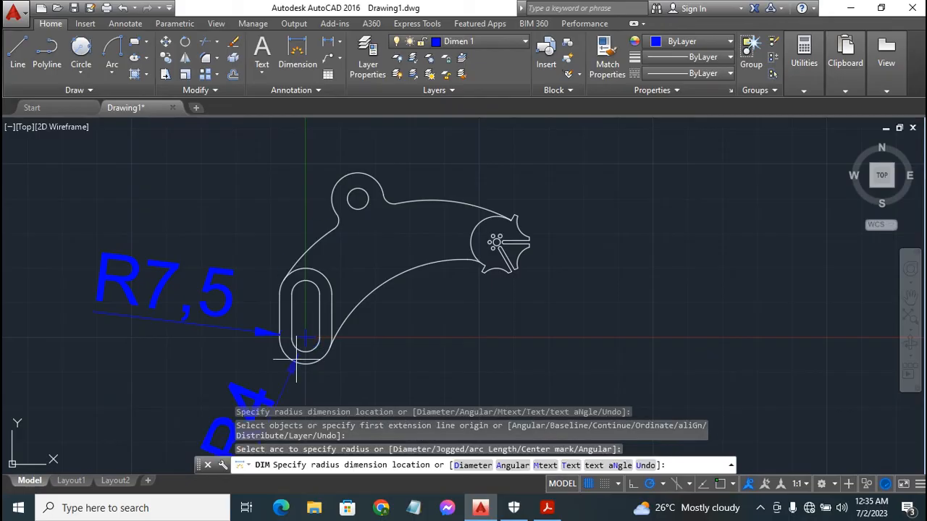
left_click(228, 387)
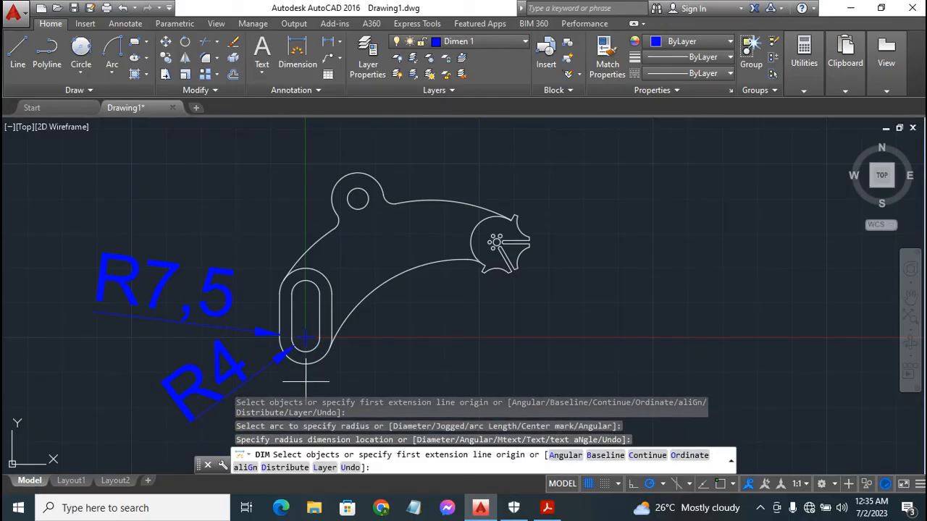
Step: Add radius dimensions to the bracket's long lower edge arc and its upper-left edge arc, placing both outside the outline
left_click(354, 309)
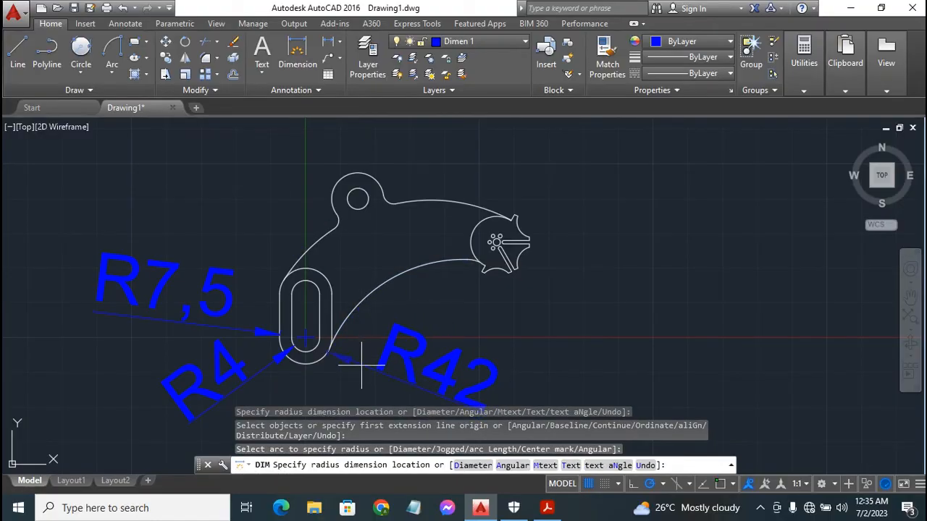
left_click(367, 347)
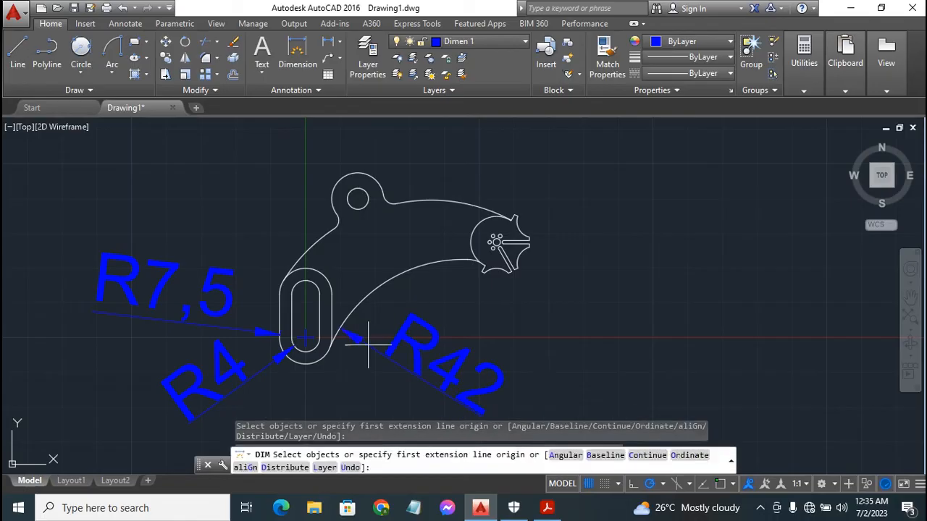
left_click(332, 230)
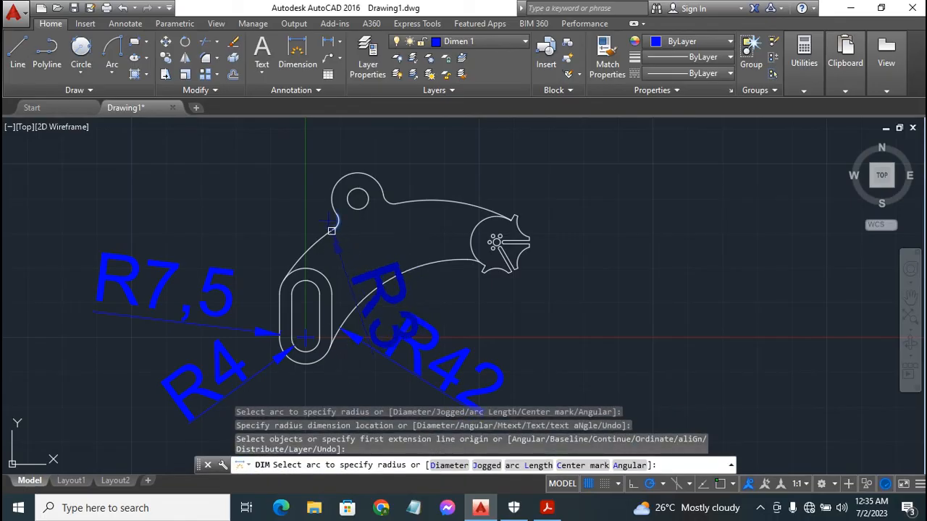
key("Escape")
left_click(317, 243)
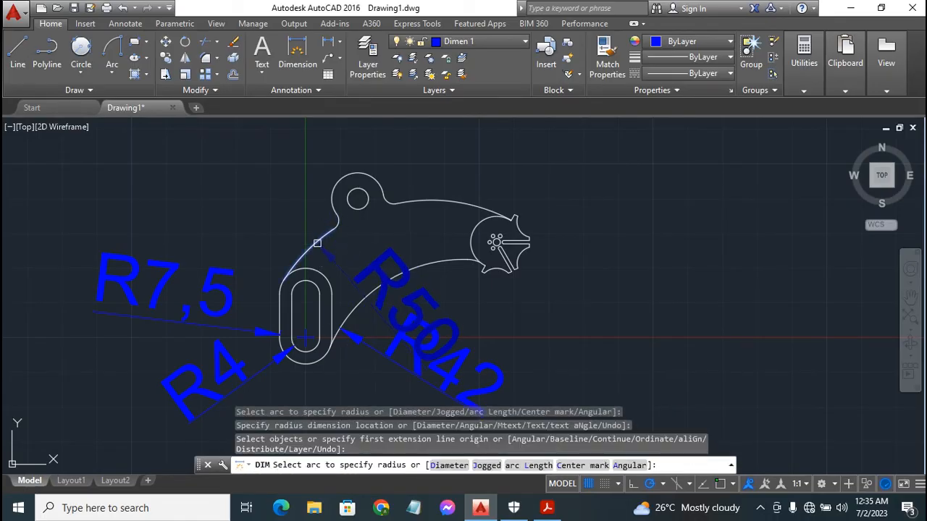
left_click(317, 243)
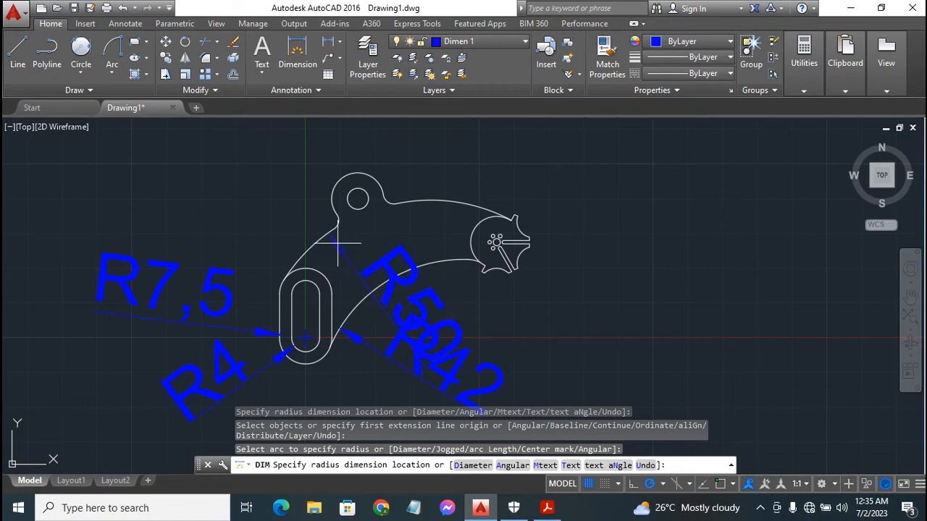
left_click(288, 258)
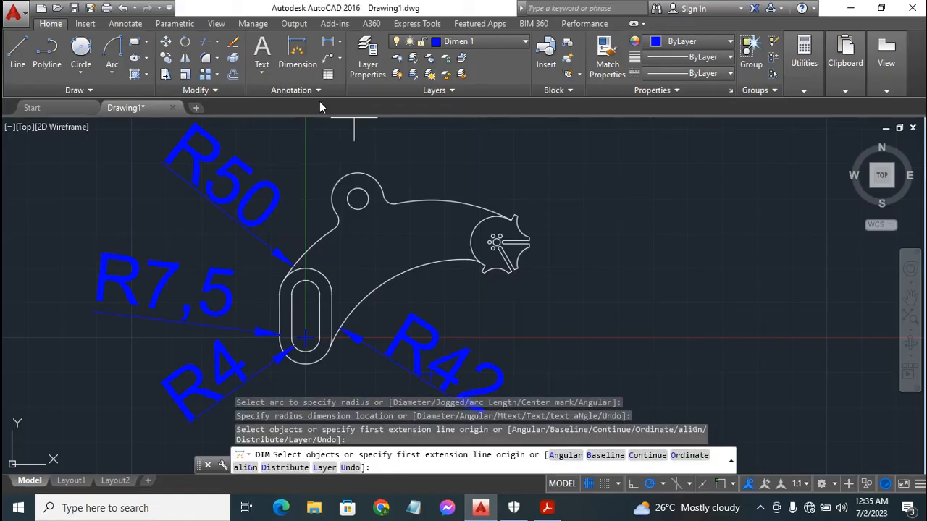
left_click(312, 89)
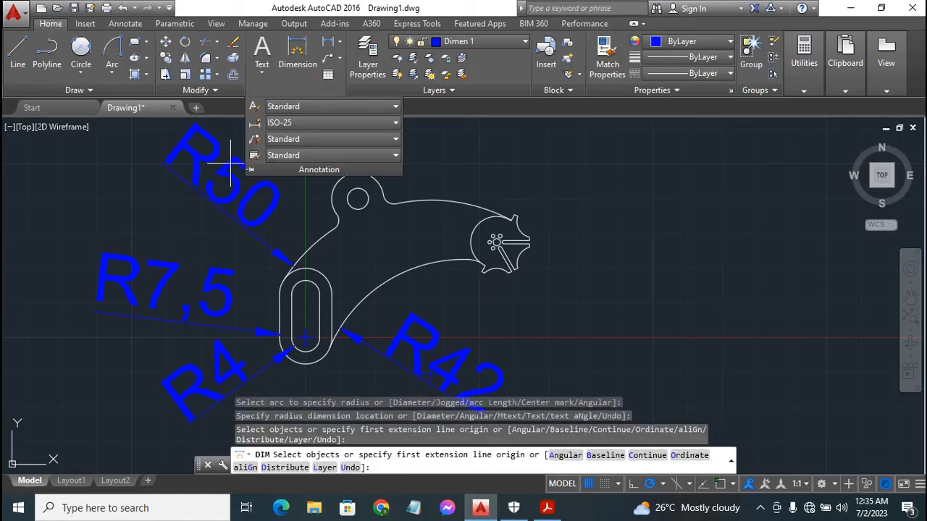
left_click(133, 175)
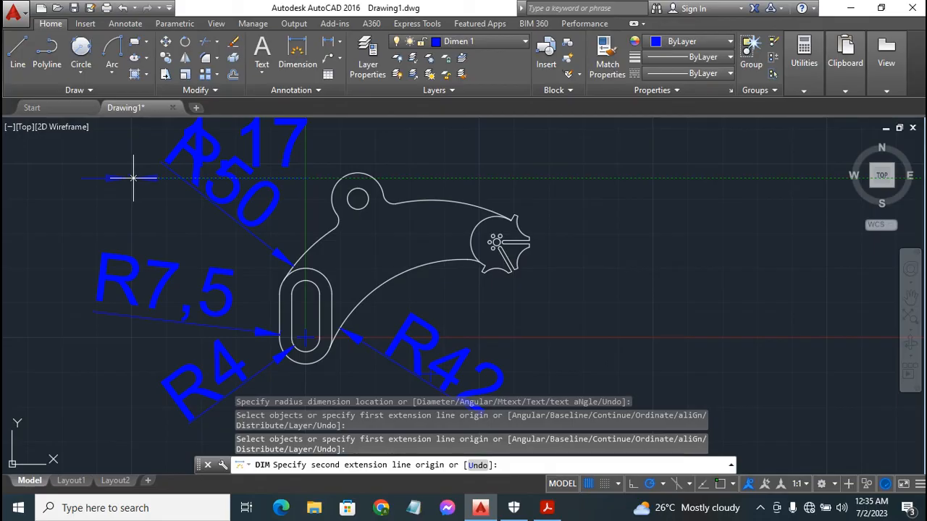
key("Escape")
Step: Select the four radius dimensions around the bracket and set the ISO-25 dimension style's text height to 10
left_click(196, 198)
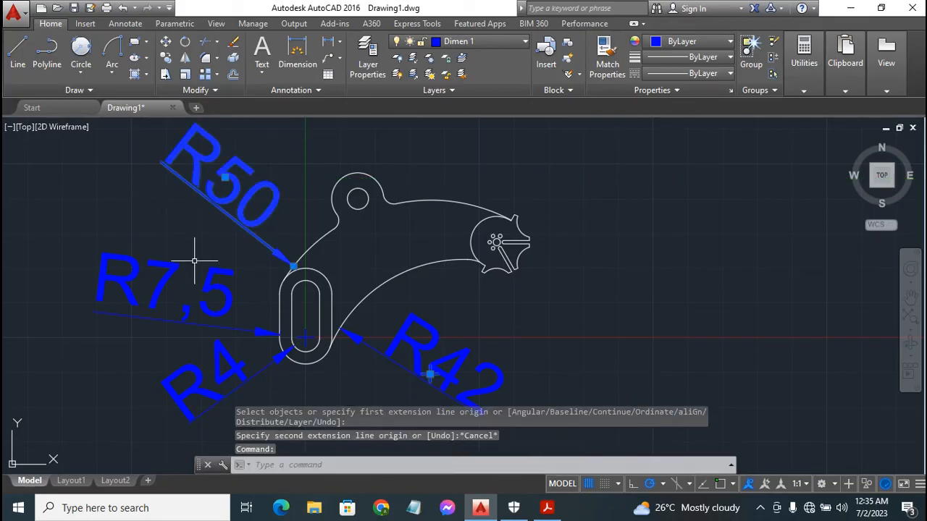
left_click(158, 281)
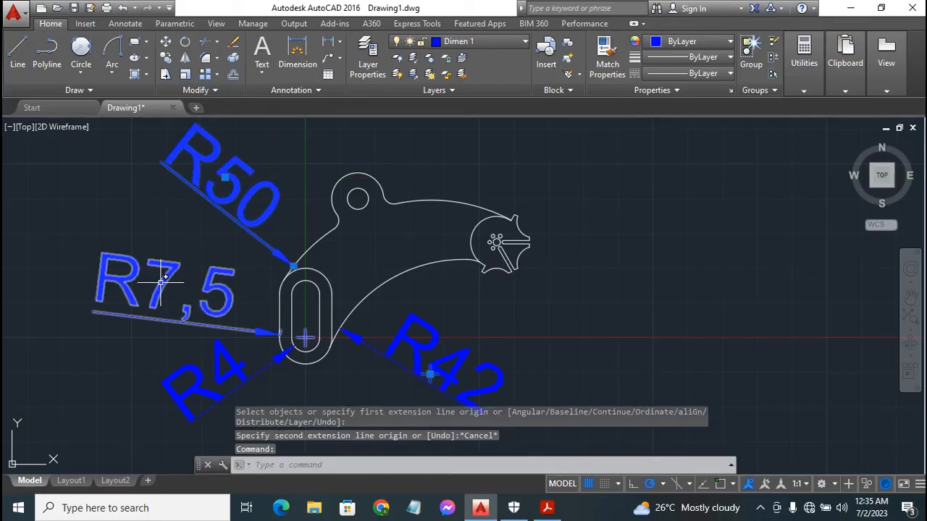
left_click(221, 365)
left_click(221, 366)
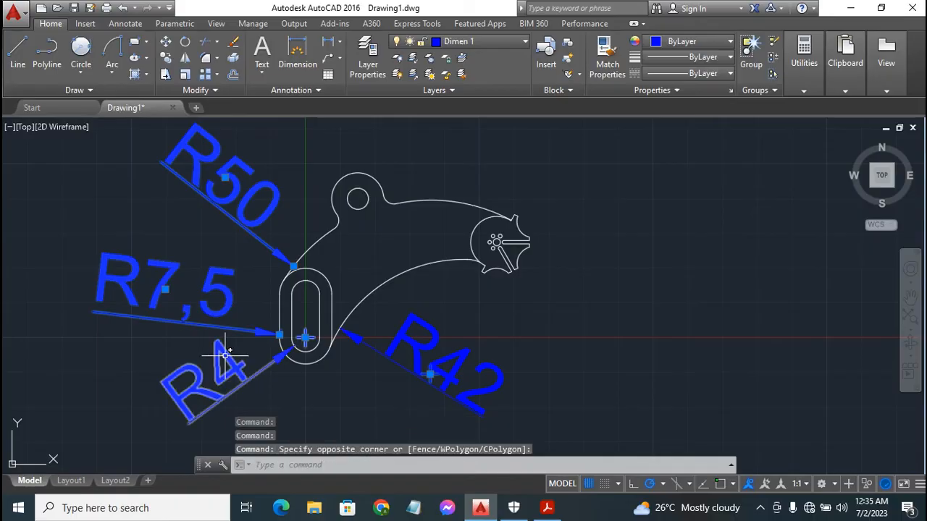
left_click(405, 330)
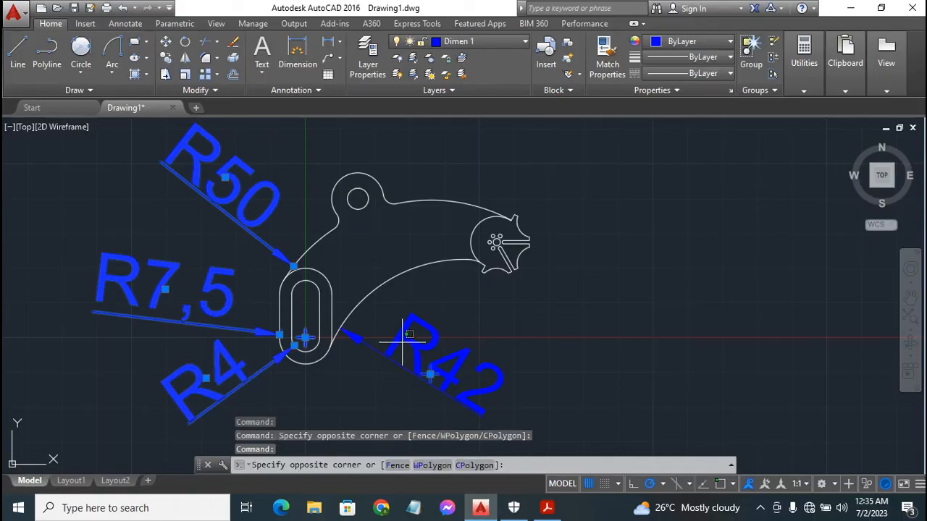
left_click(400, 332)
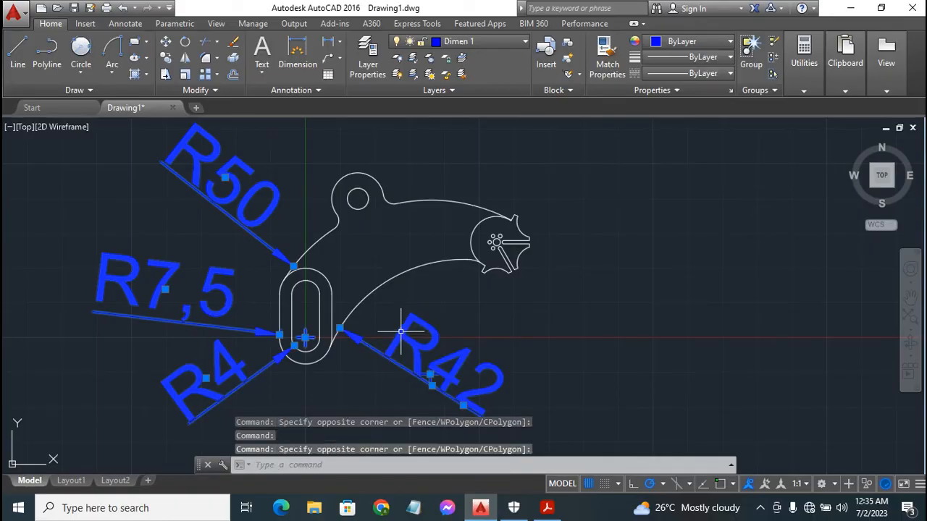
left_click(286, 91)
left_click(254, 124)
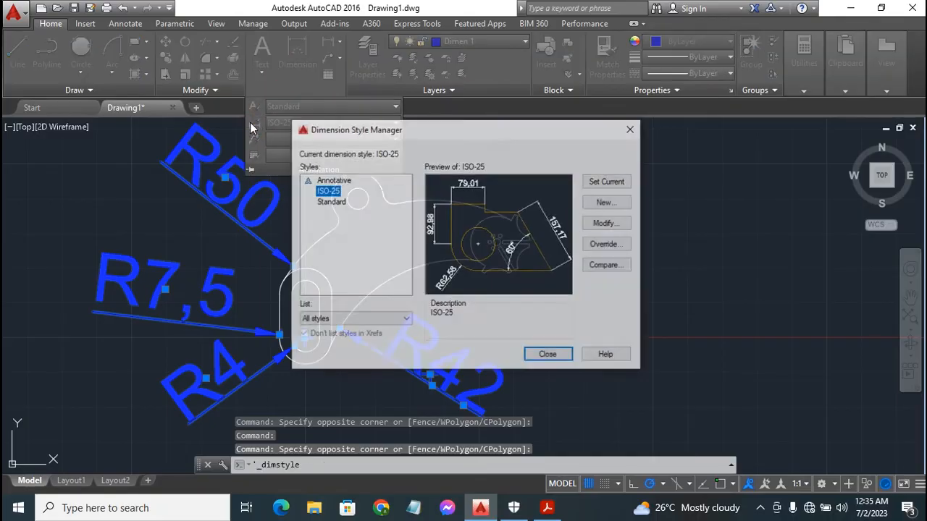
left_click(605, 223)
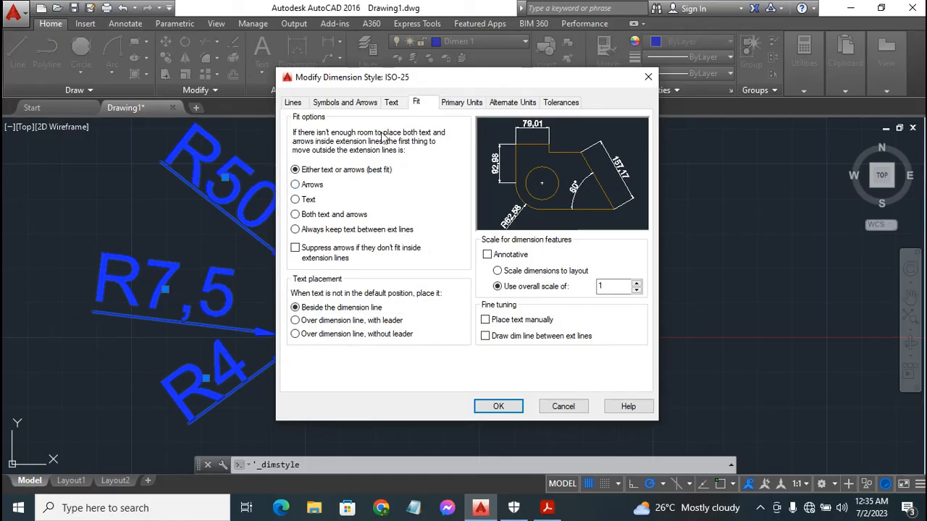
left_click(392, 104)
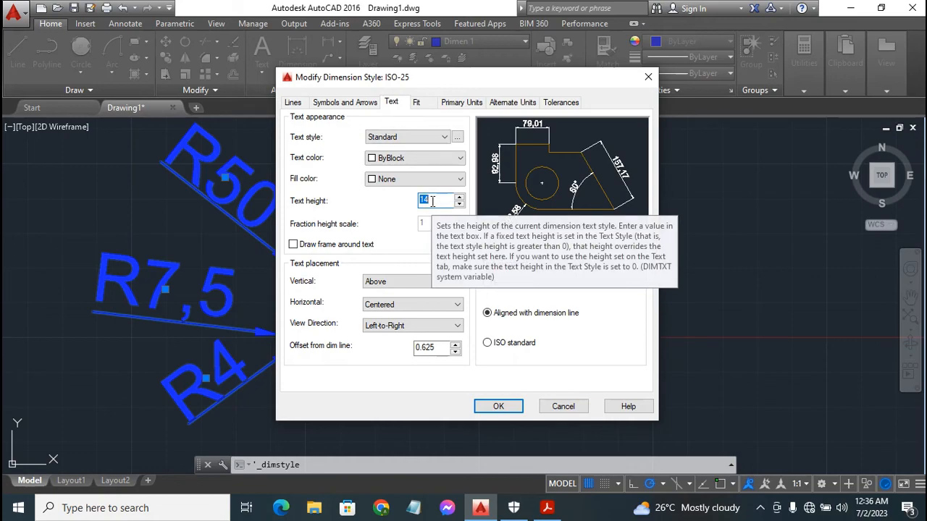
type("7")
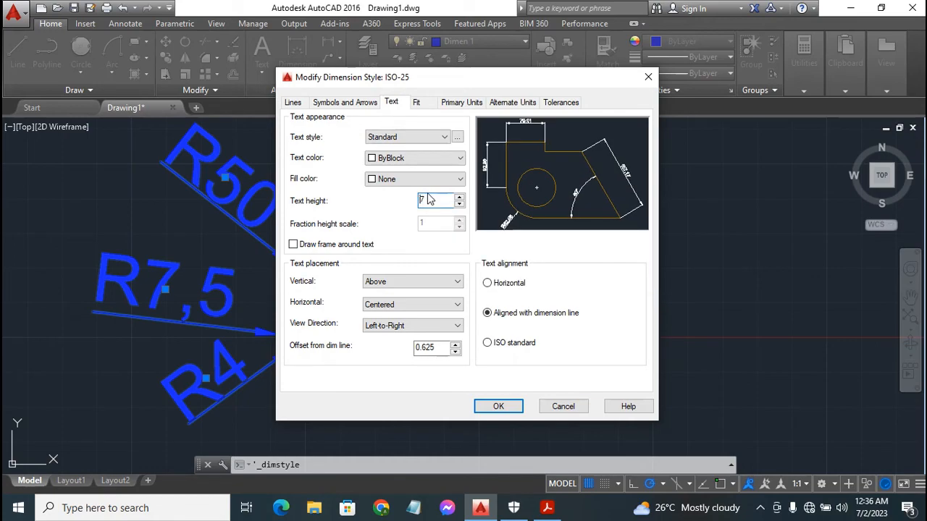
left_click(428, 199)
double_click(428, 199)
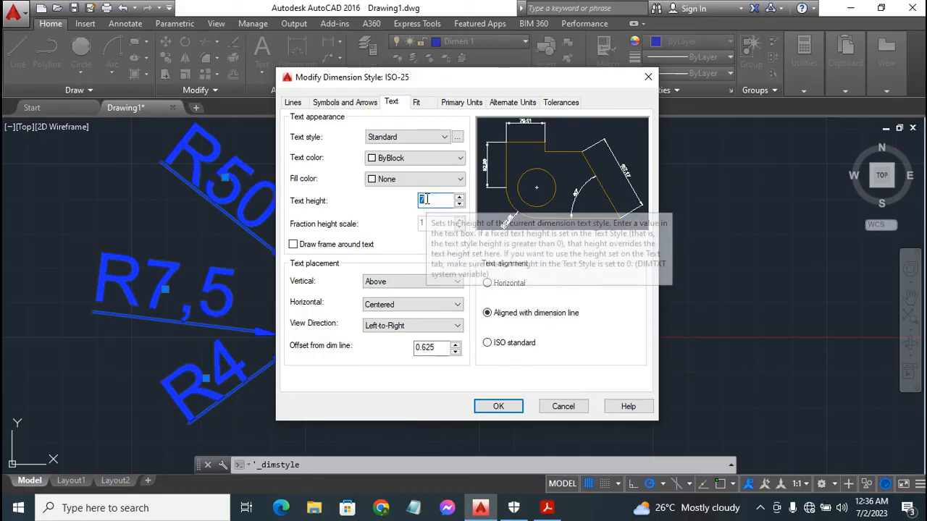
type("10")
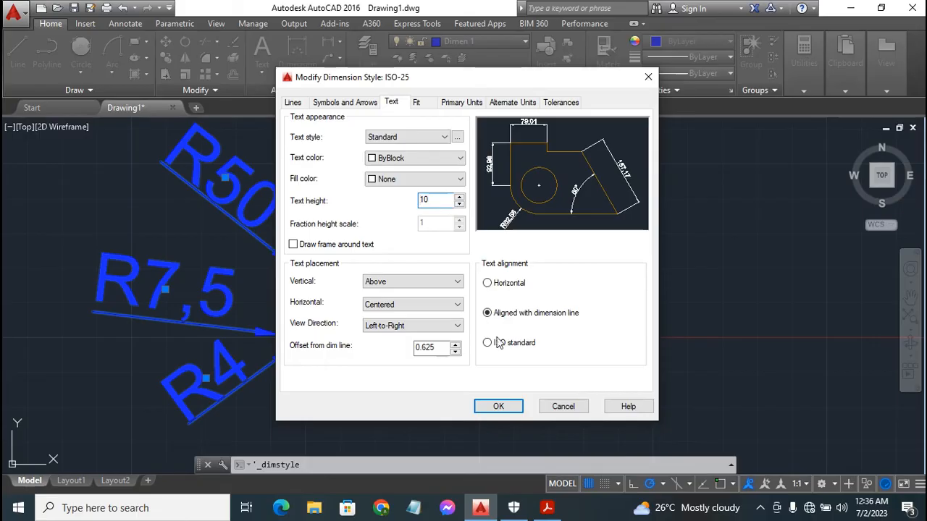
left_click(500, 406)
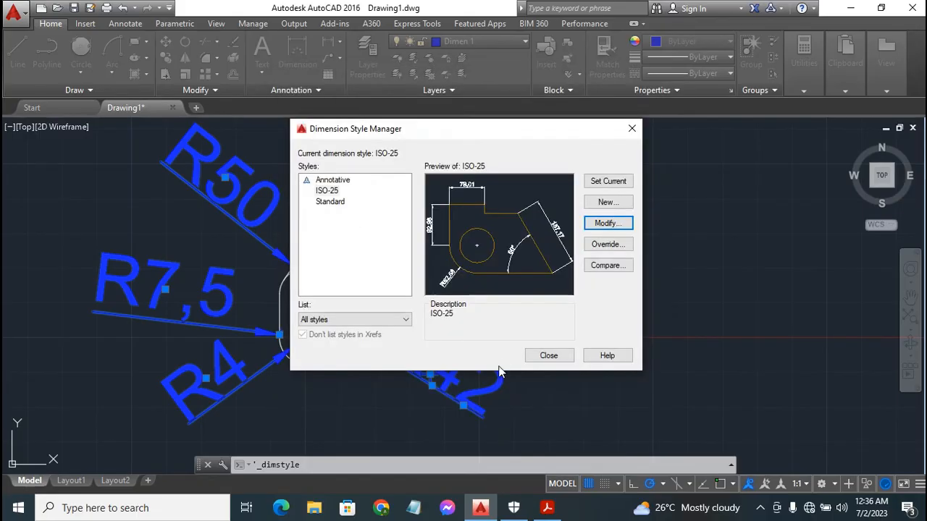
left_click(548, 356)
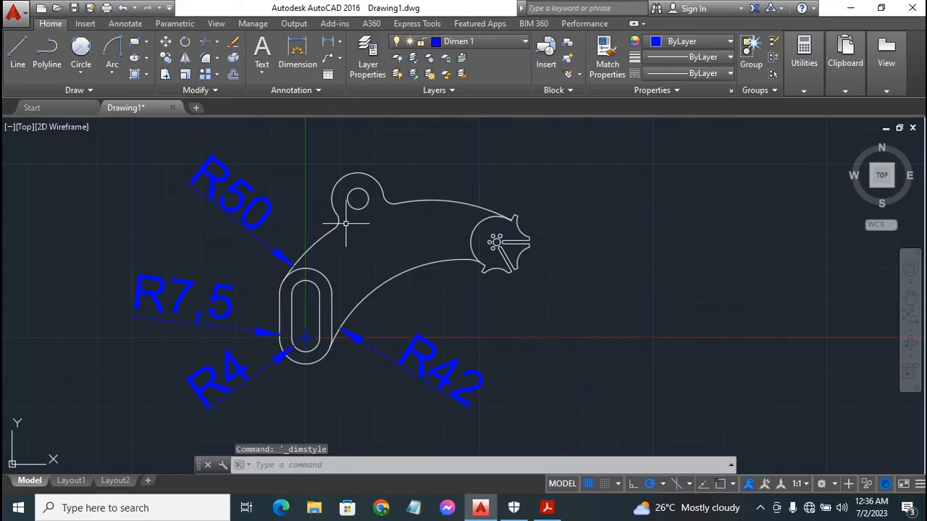
Step: Set the ISO-25 dimension style's text height to 7 and apply the style change
left_click(307, 90)
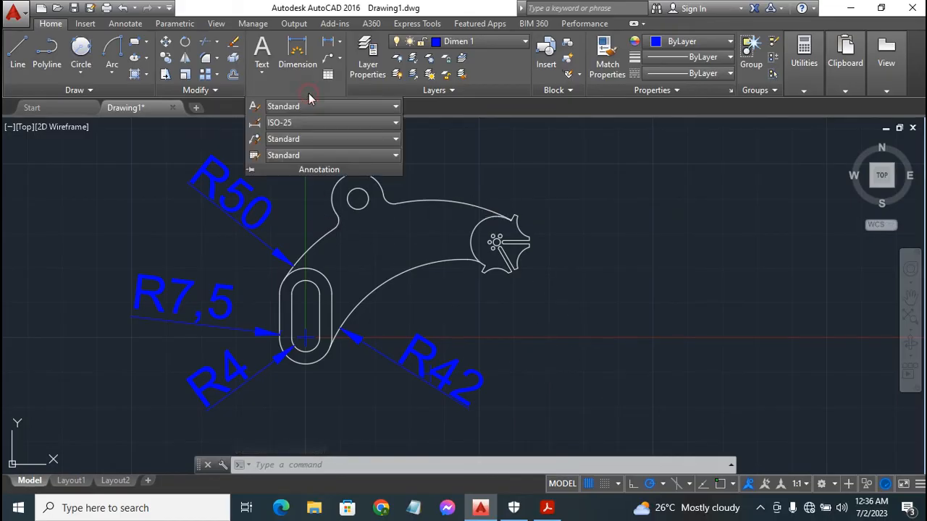
left_click(254, 124)
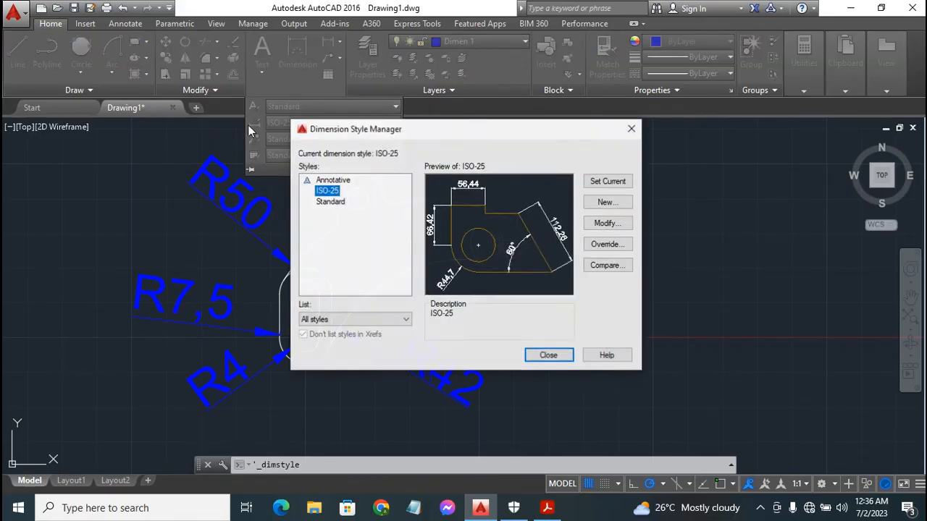
left_click(607, 225)
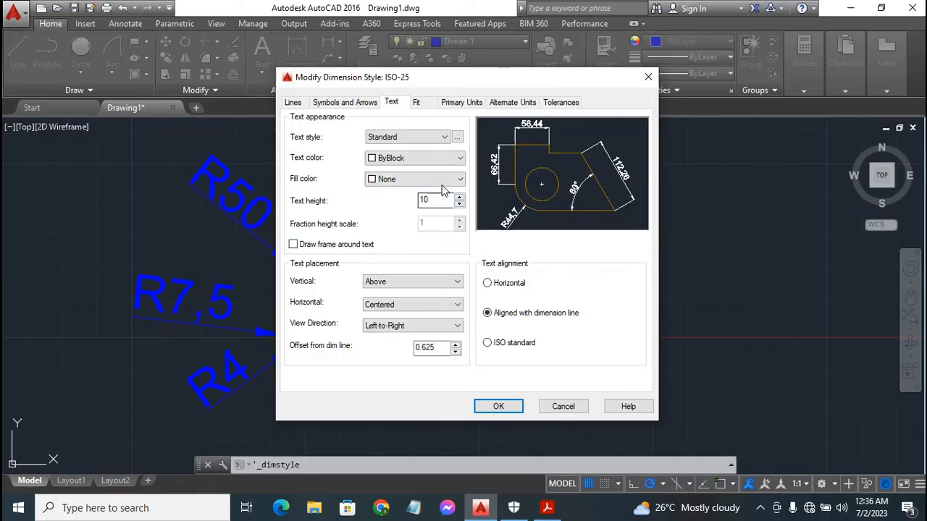
double_click(446, 199)
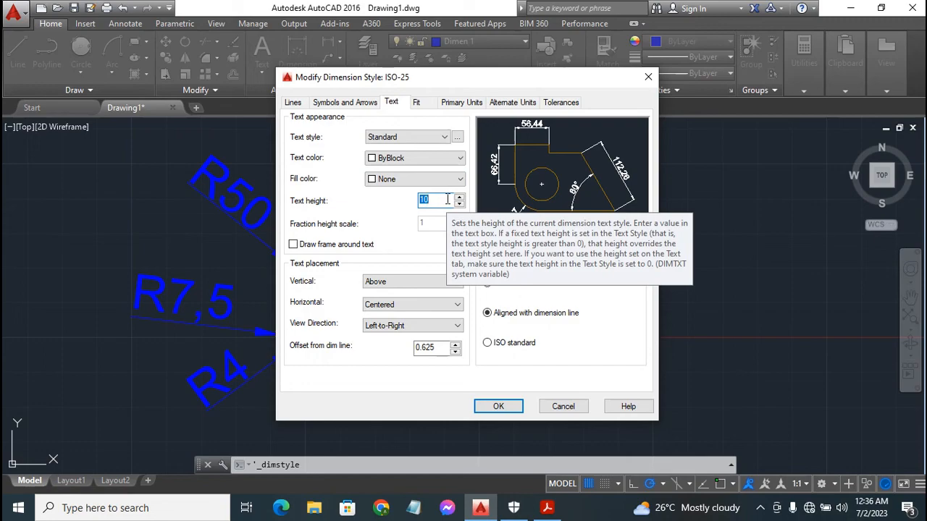
type("7")
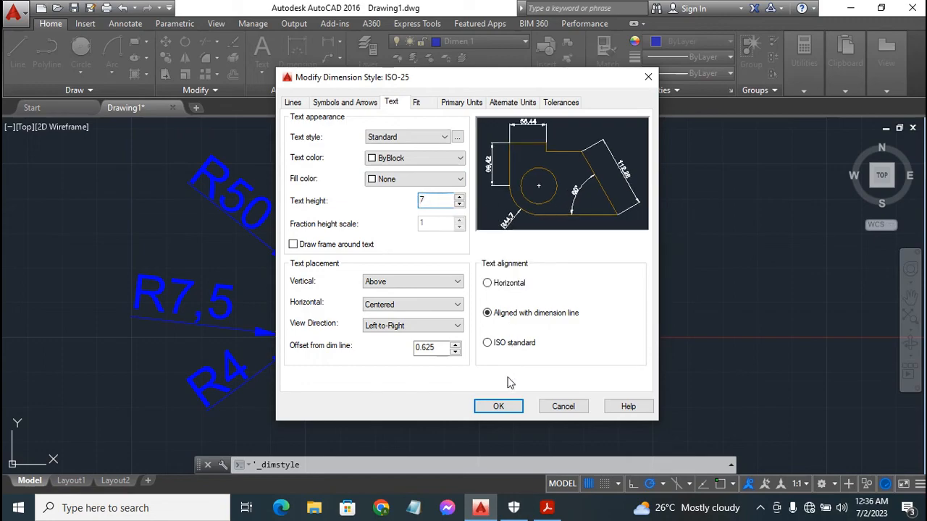
left_click(496, 407)
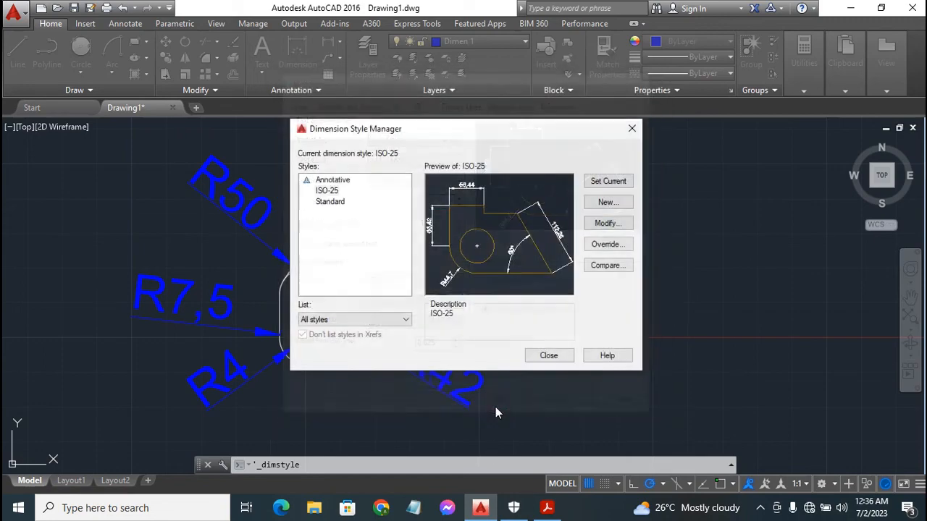
left_click(543, 353)
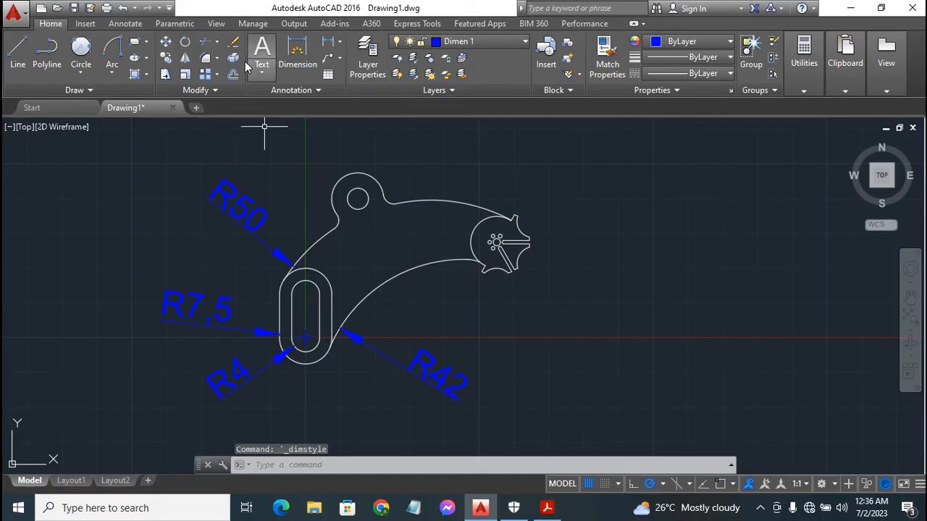
Step: Add radius dimensions to the upper lug's outer arc and its right-hand fillet, and a diameter dimension to the lug's hole
left_click(295, 48)
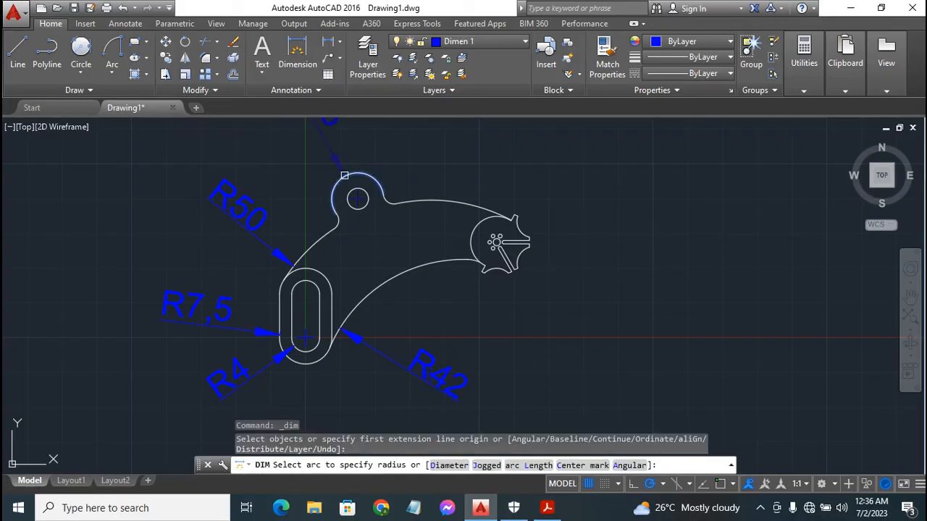
left_click(343, 175)
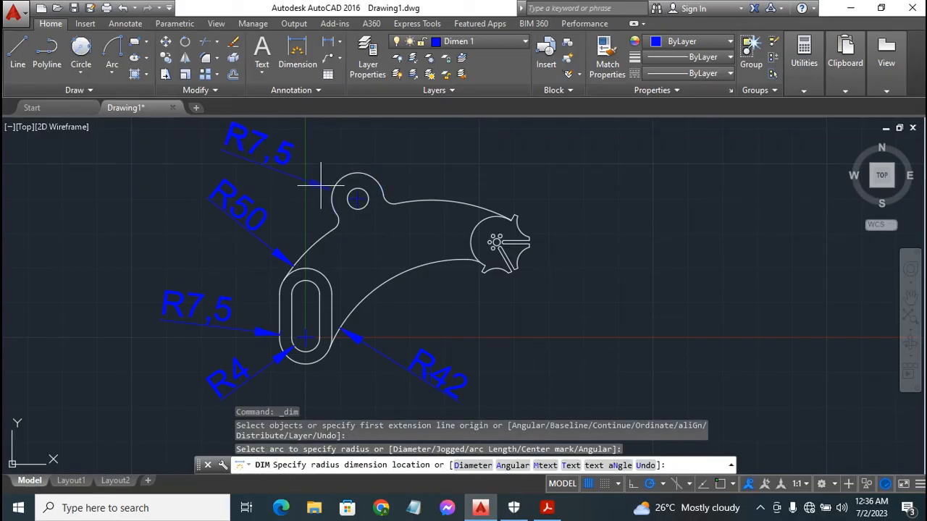
left_click(321, 186)
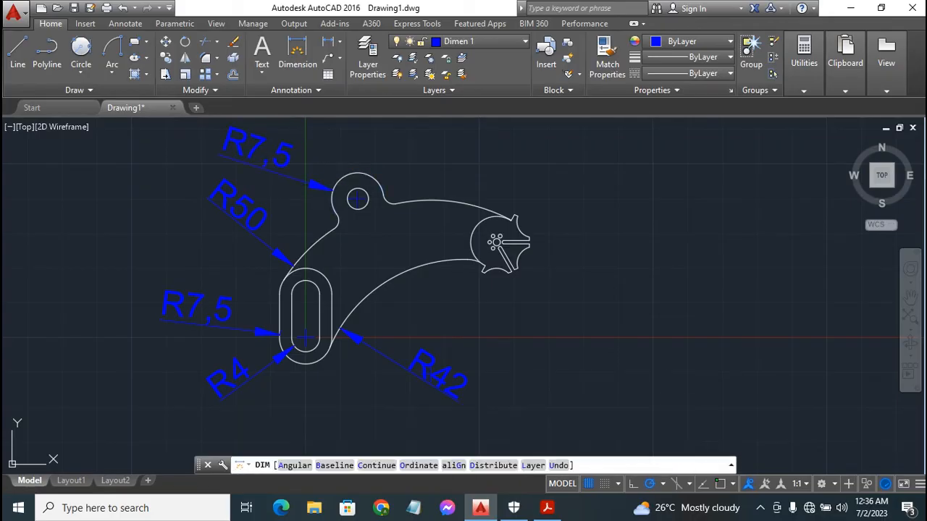
left_click(364, 194)
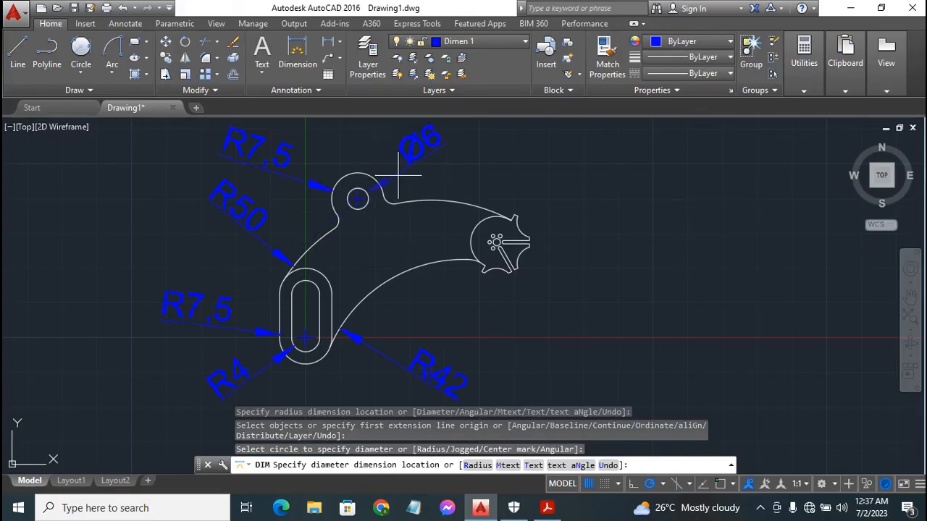
left_click(400, 175)
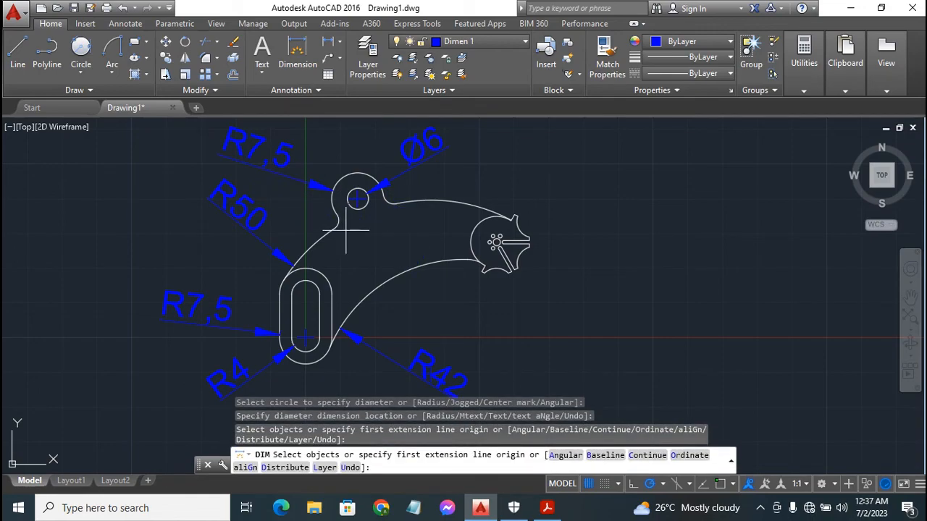
left_click(387, 200)
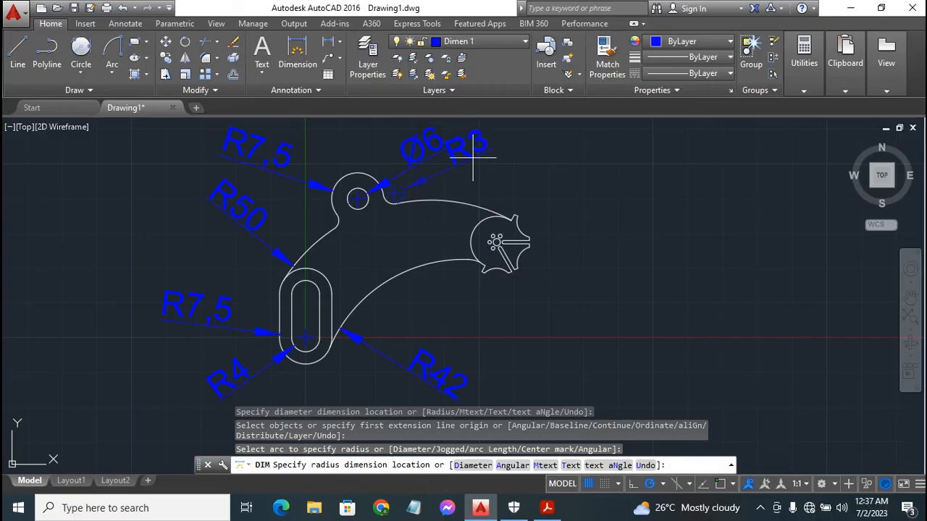
left_click(387, 205)
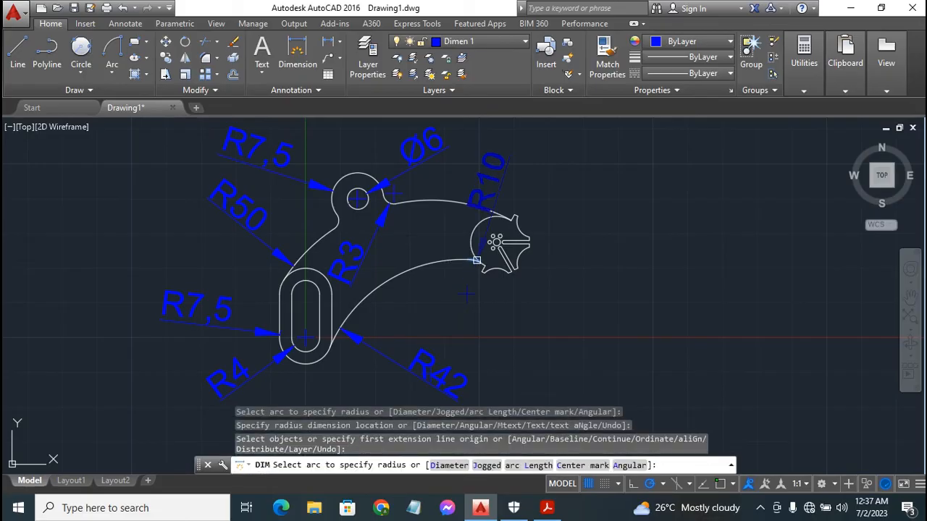
Step: Try a radius dimension on the small arc where the bracket's lower edge meets the round head, placed below the outline
left_click(477, 260)
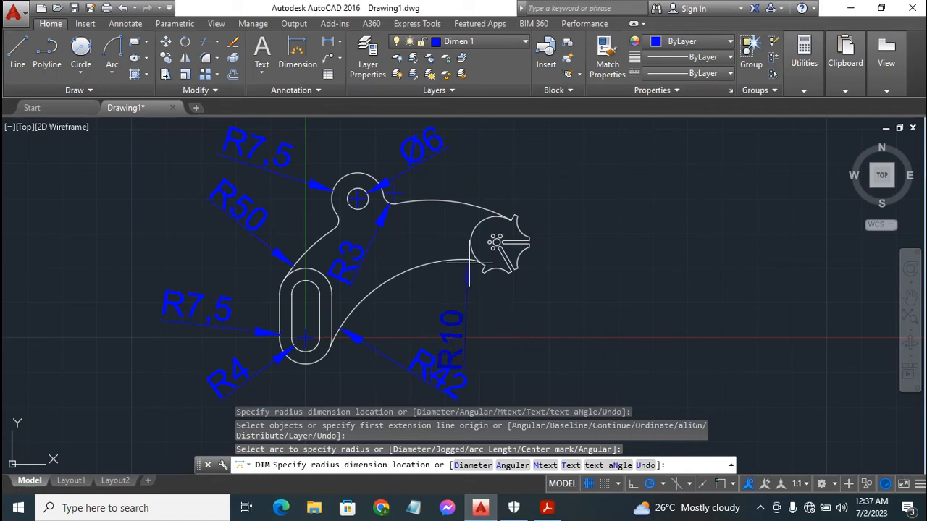
left_click(474, 264)
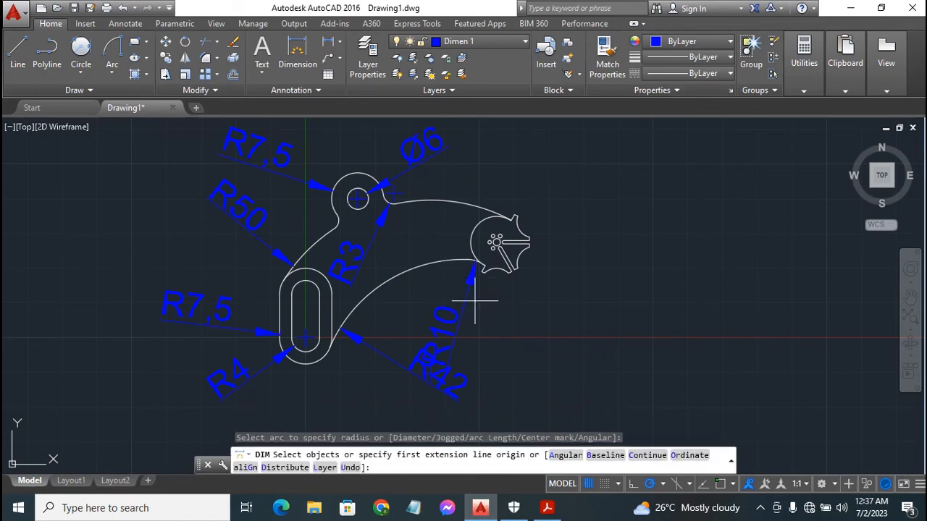
key("Escape")
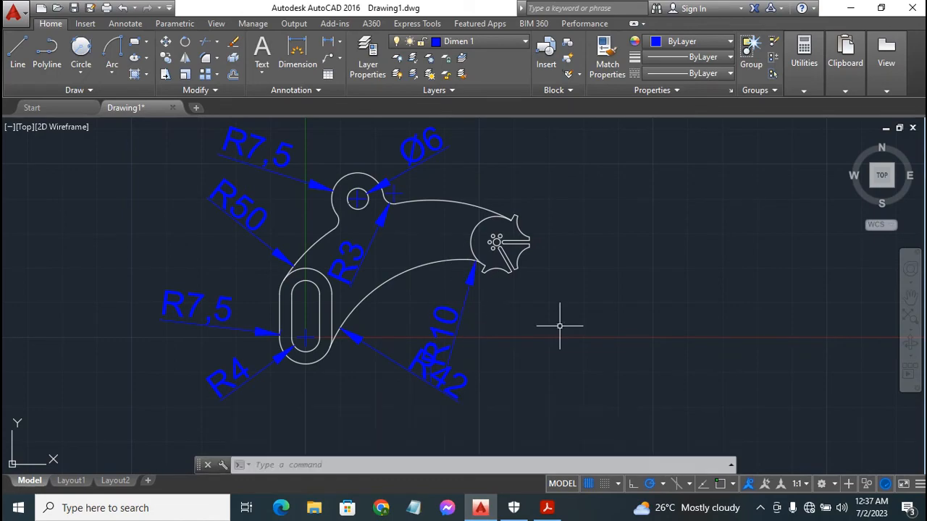
Step: Shift the radius dimension below the round head slightly sideways, and delete that dimension
left_click(461, 317)
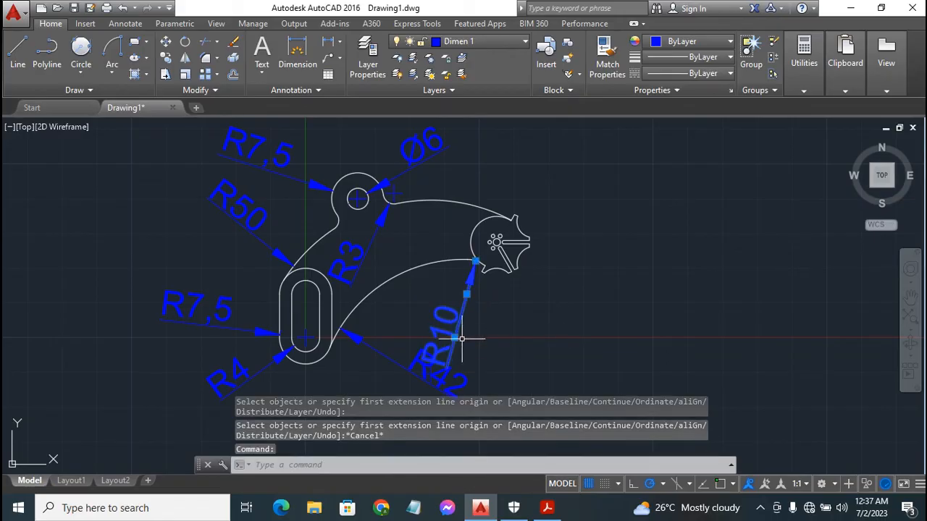
left_click(454, 337)
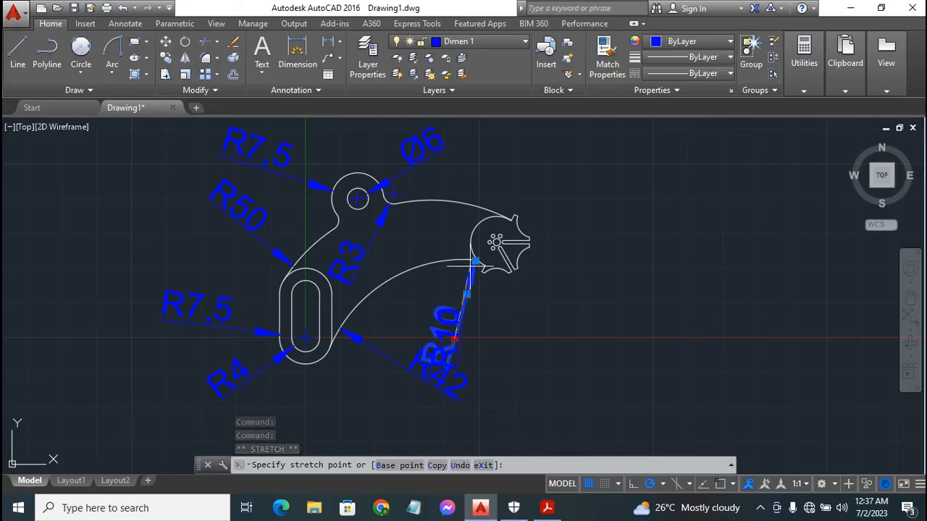
left_click(460, 338)
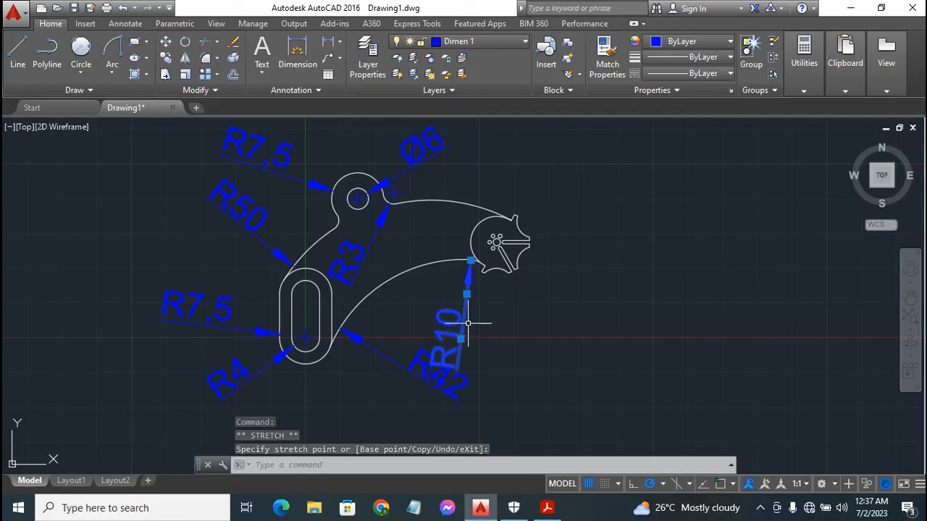
key("Escape")
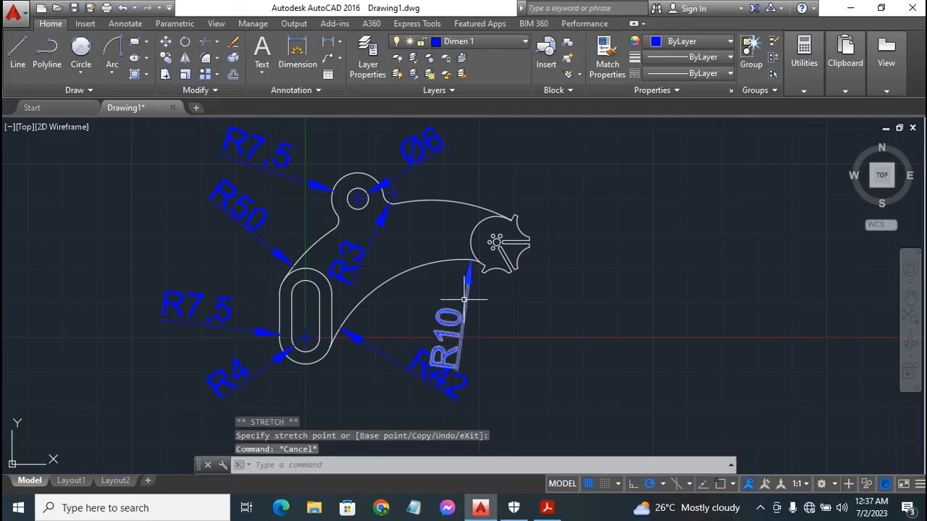
left_click(464, 298)
key("Delete")
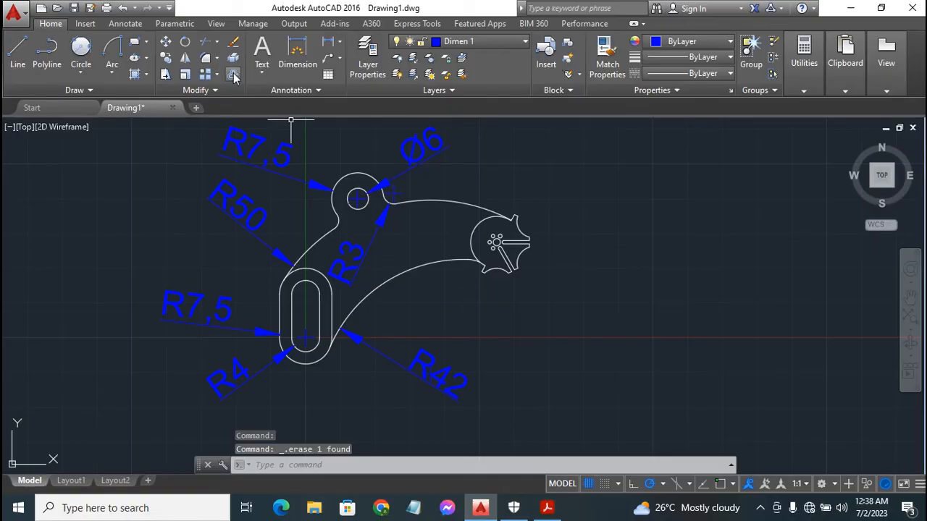
Step: Set the ISO-25 dimension style's text height to 4 and apply the style change
left_click(291, 91)
left_click(254, 124)
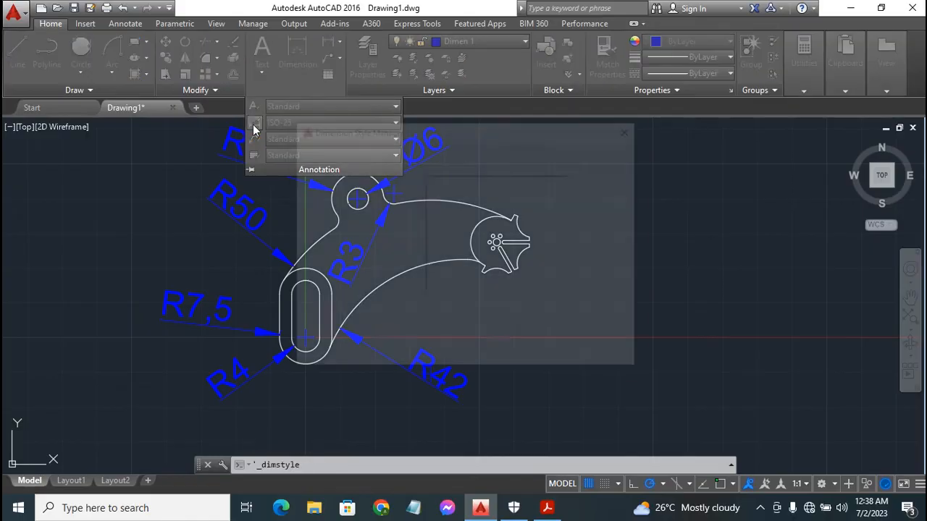
left_click(590, 224)
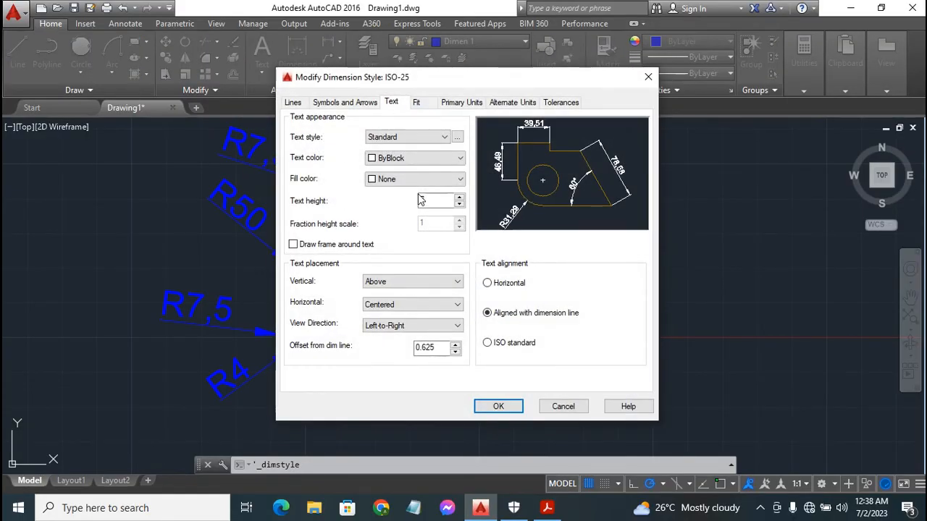
double_click(433, 201)
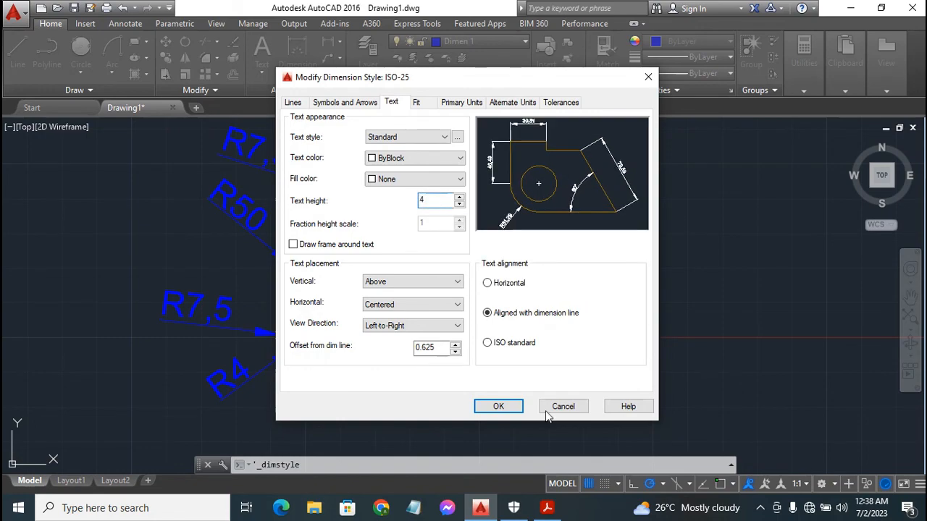
left_click(504, 408)
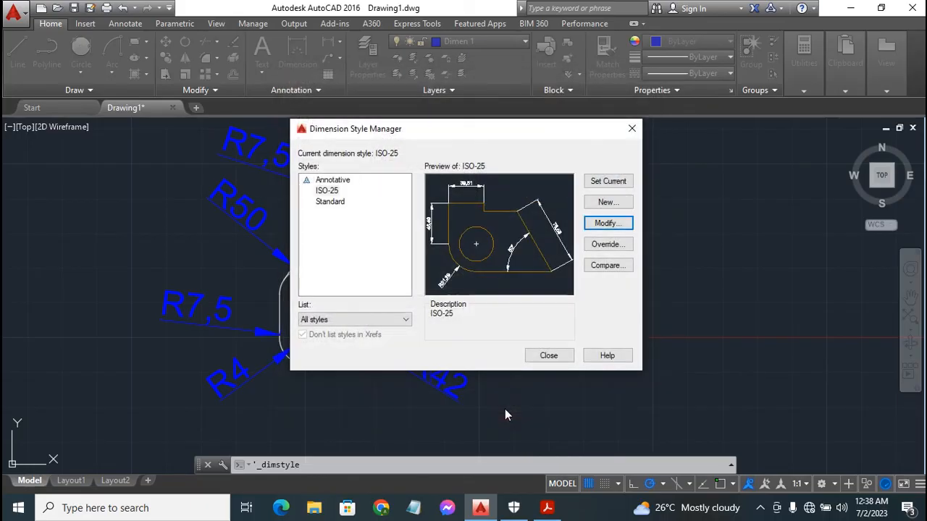
left_click(552, 355)
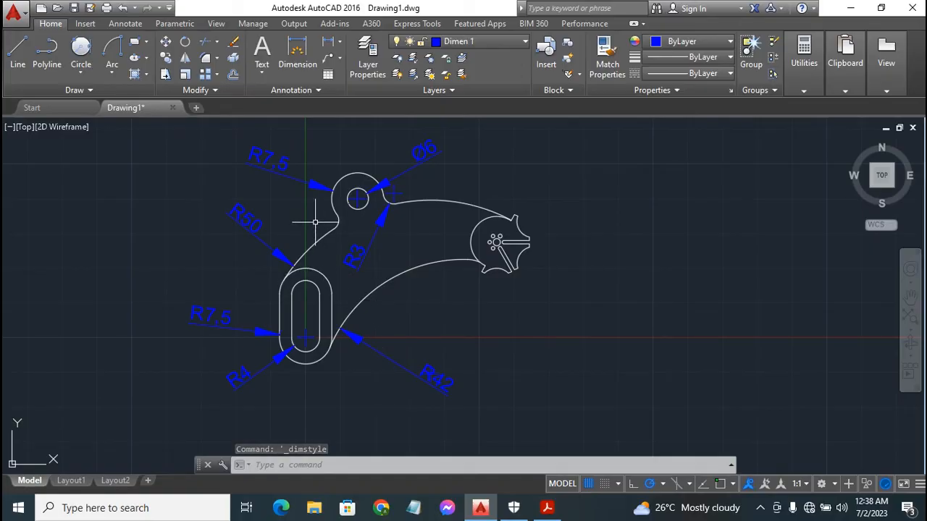
Step: Add a radius dimension to the small arc joining the bracket's lower edge to the round head, placed below the outline
left_click(293, 48)
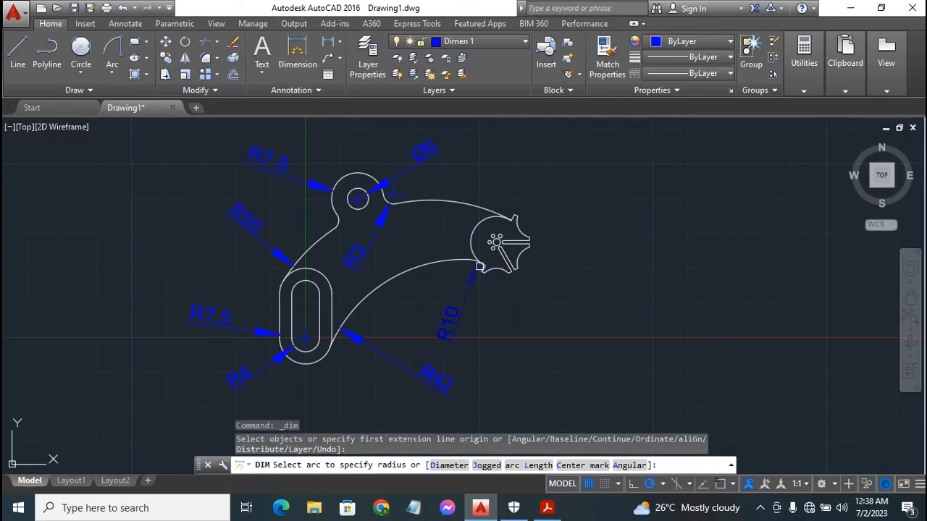
left_click(473, 261)
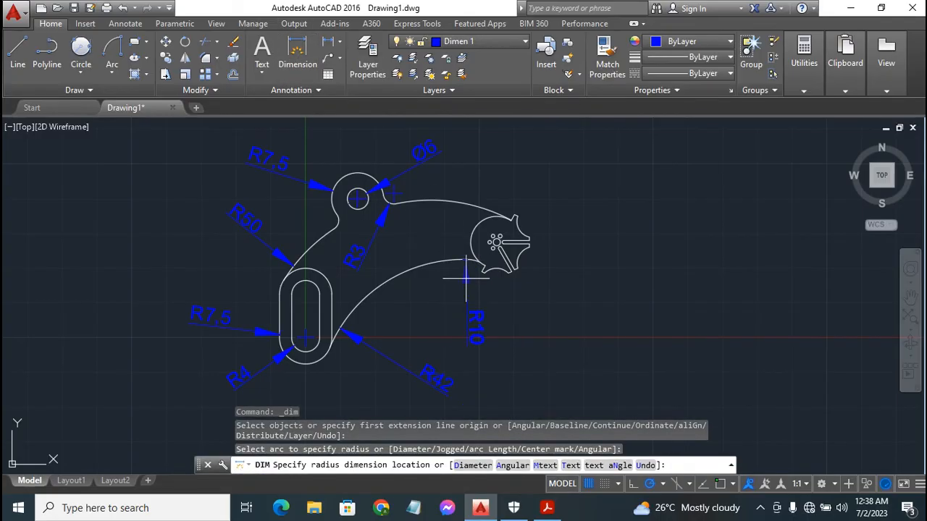
left_click(467, 275)
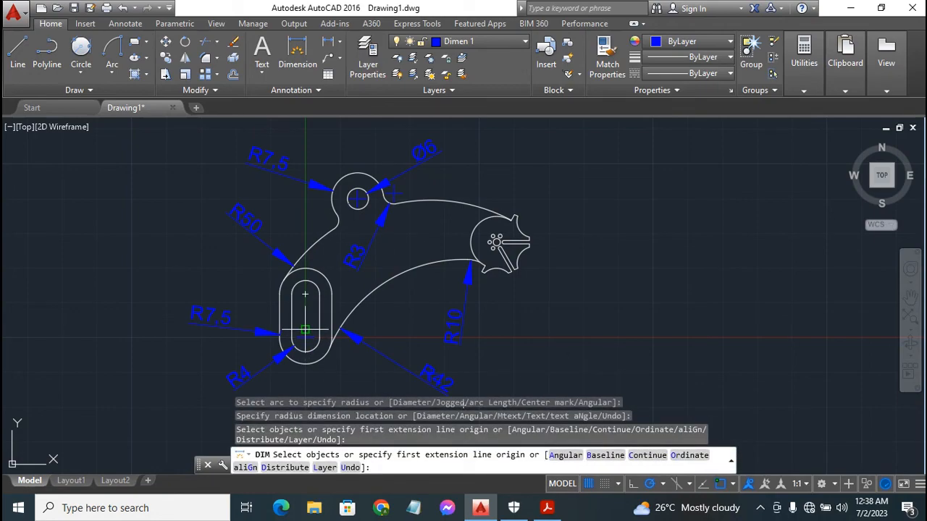
Step: Dimension the vertical distance between the slot's lower and upper arc centres, placing it left of the bracket, and end the dimensioning
left_click(305, 337)
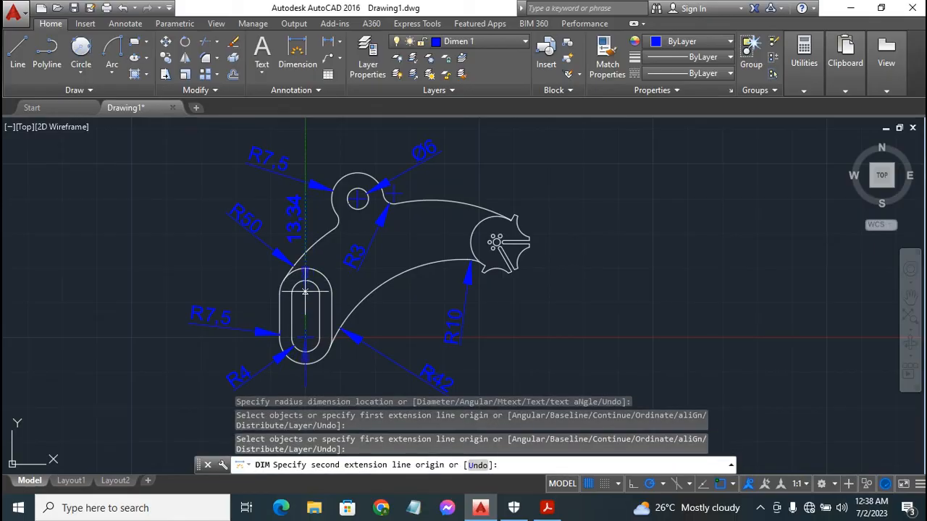
left_click(305, 293)
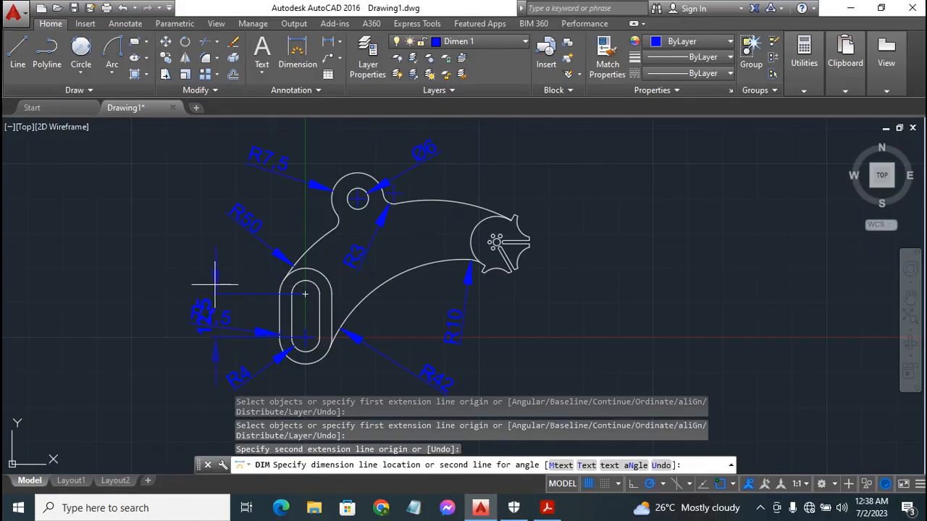
left_click(163, 295)
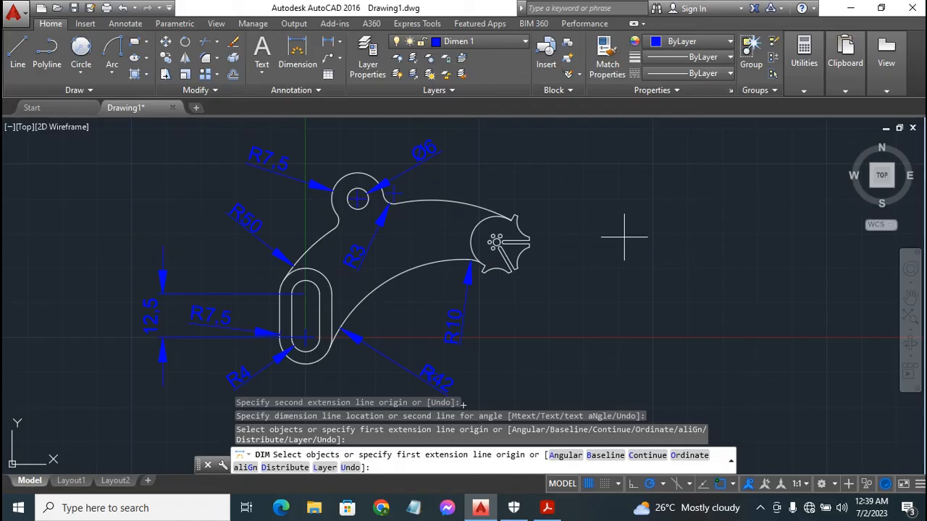
key("Escape")
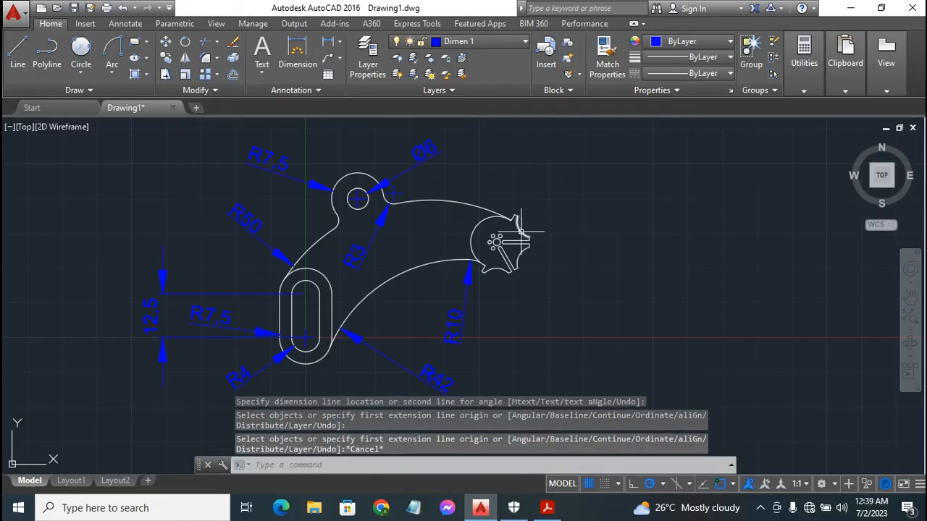
Step: Copy the round head from its centre into the empty area right of the bracket, and delete the stray fillet arc beside the copy
left_click(166, 60)
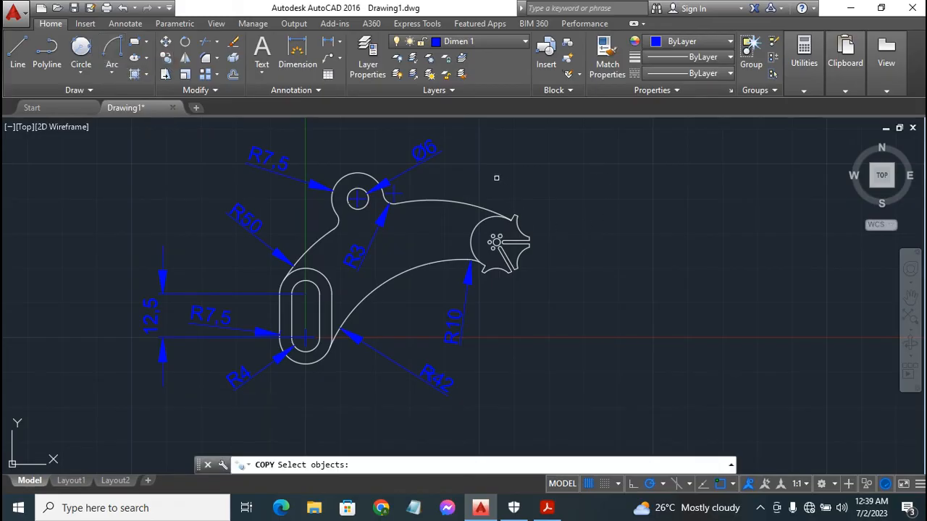
left_click(466, 172)
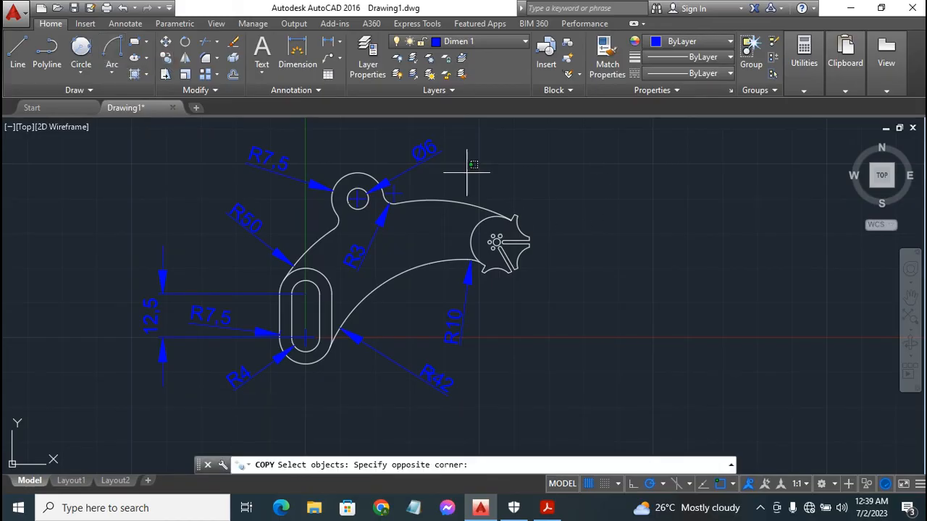
left_click(558, 291)
key("Return")
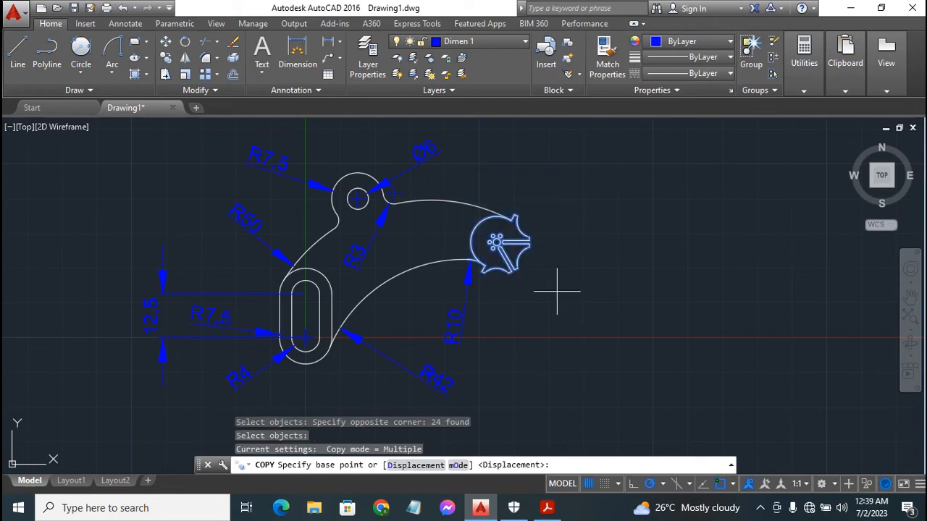
left_click(497, 241)
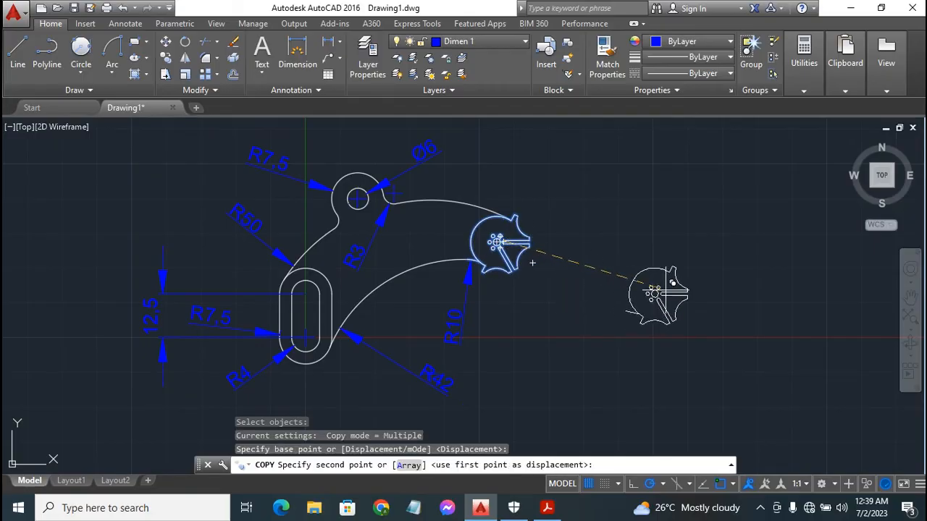
left_click(650, 273)
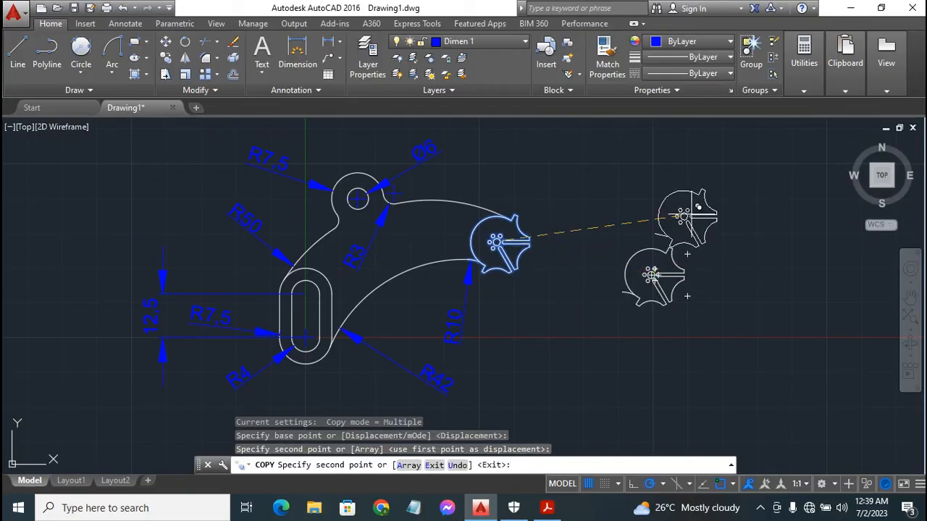
key("Escape")
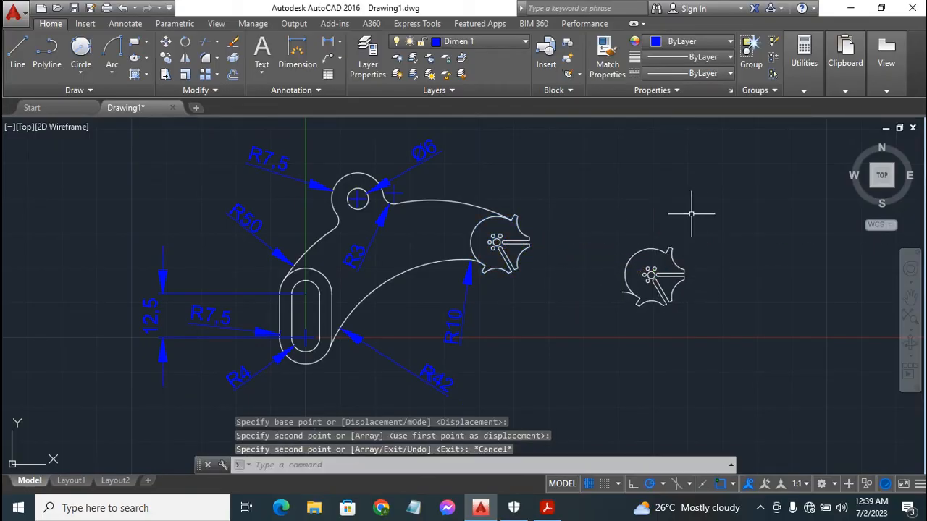
left_click(624, 291)
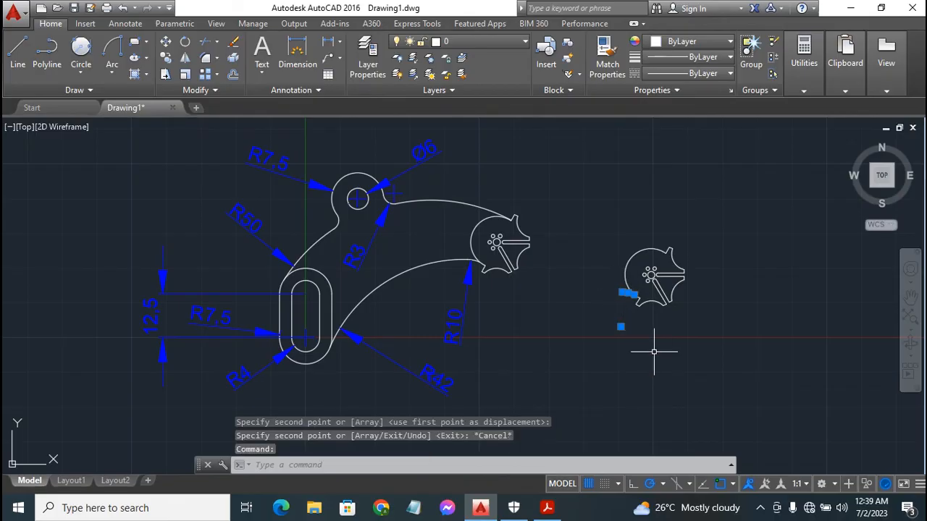
key("Delete")
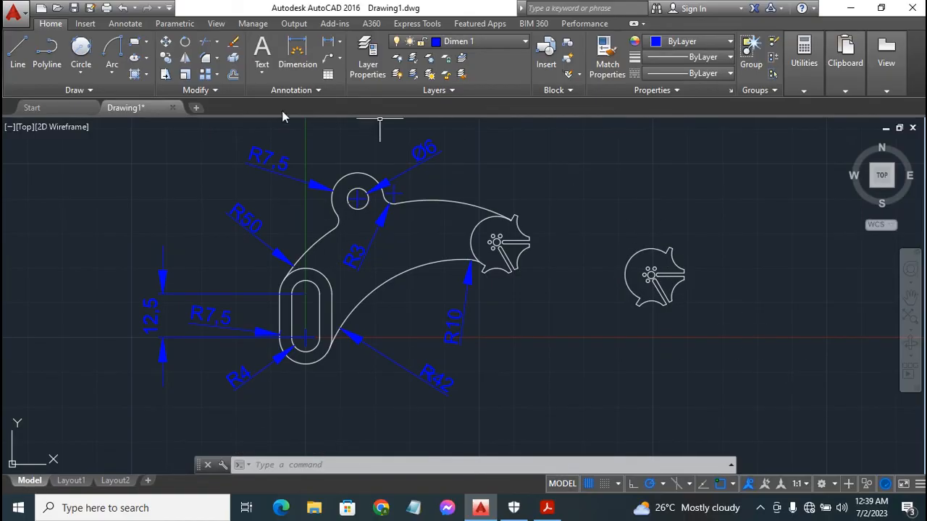
Step: With object snap off, add a radius dimension to the copied head's large outer arc, placed to its upper left
left_click(297, 52)
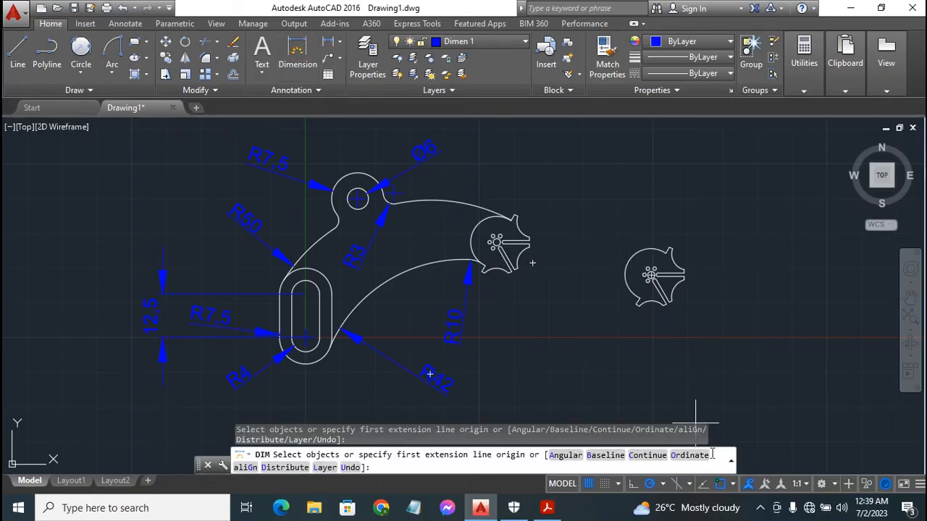
left_click(720, 487)
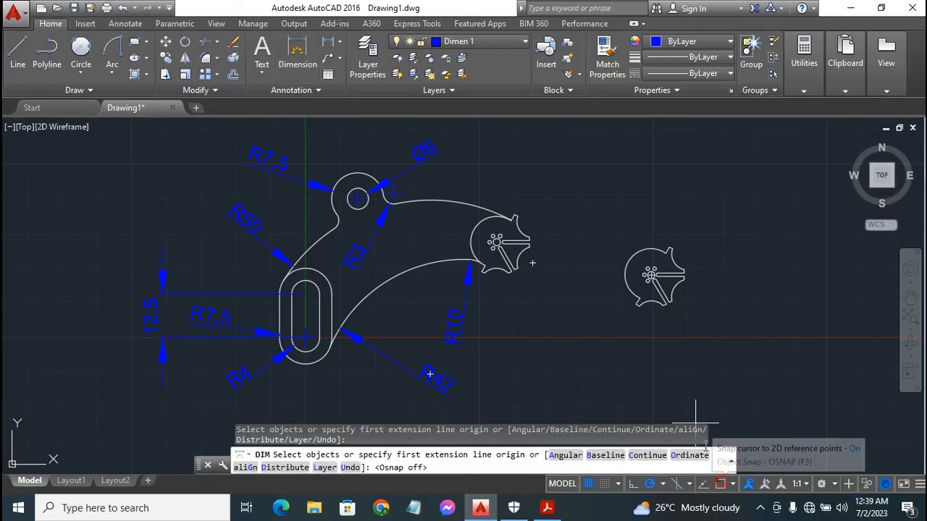
left_click(642, 251)
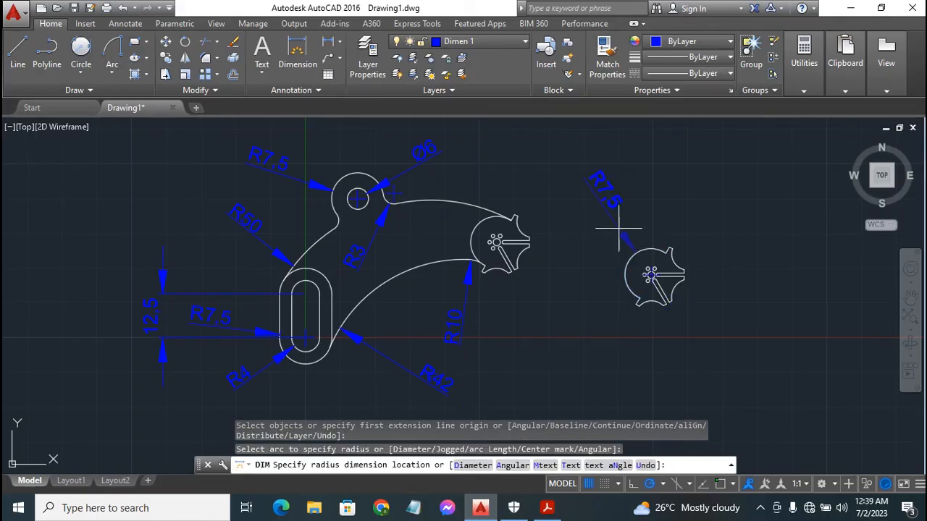
left_click(618, 233)
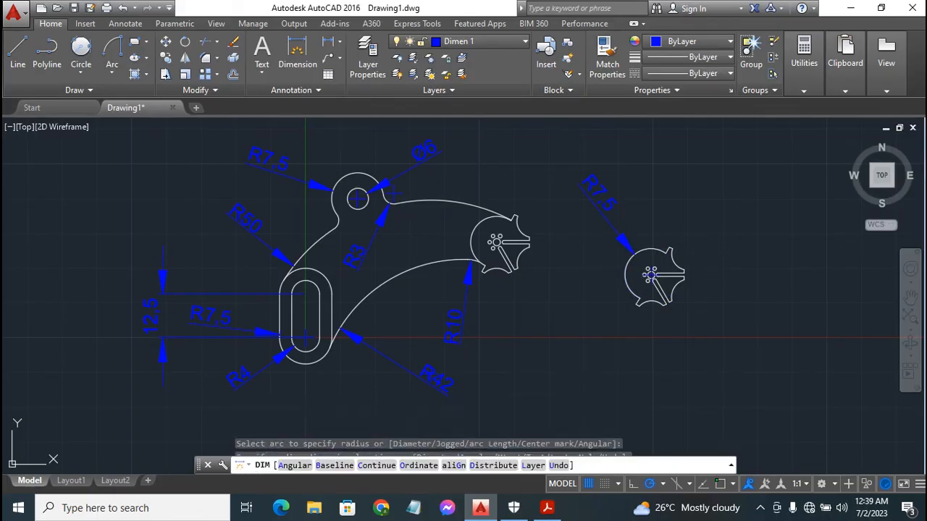
Step: Dimension the short vertical edge just above the copied head's horizontal slot, placing the dimension to the right of the head
scroll(692, 285, "up", 5)
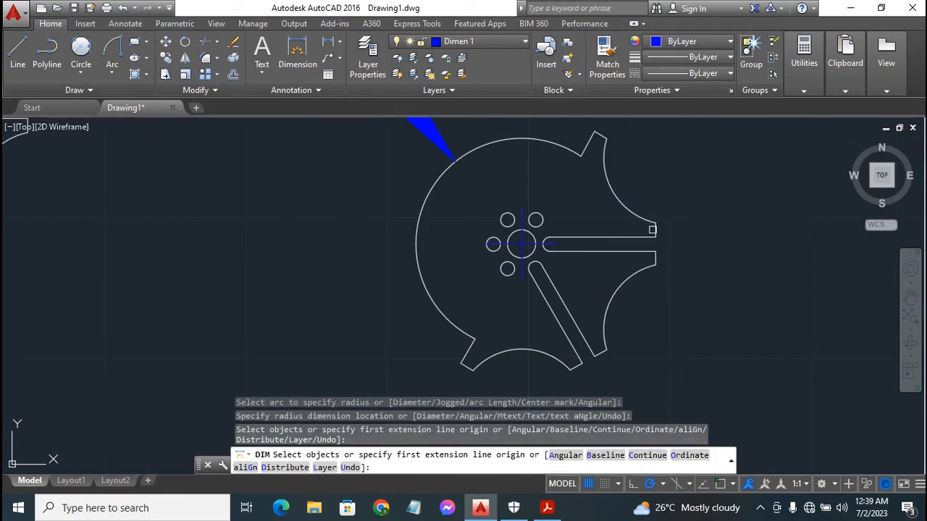
left_click(656, 232)
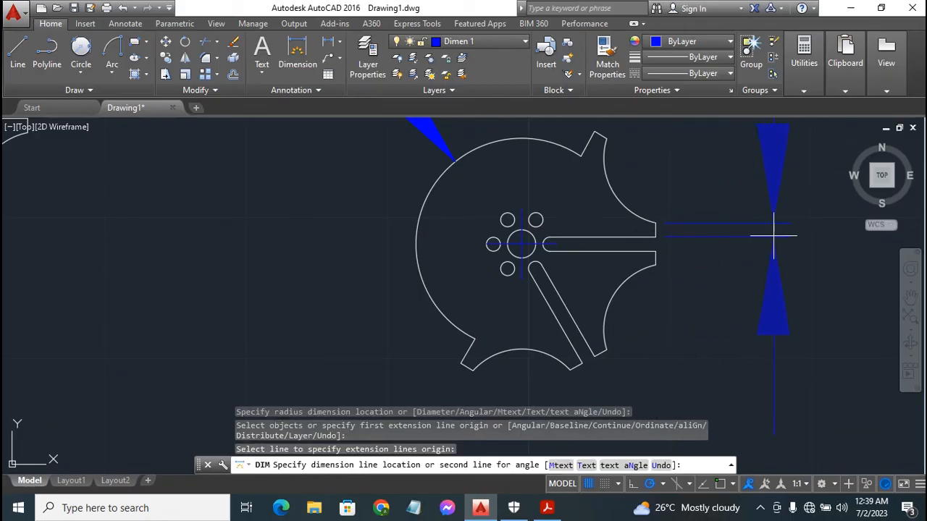
left_click(774, 427)
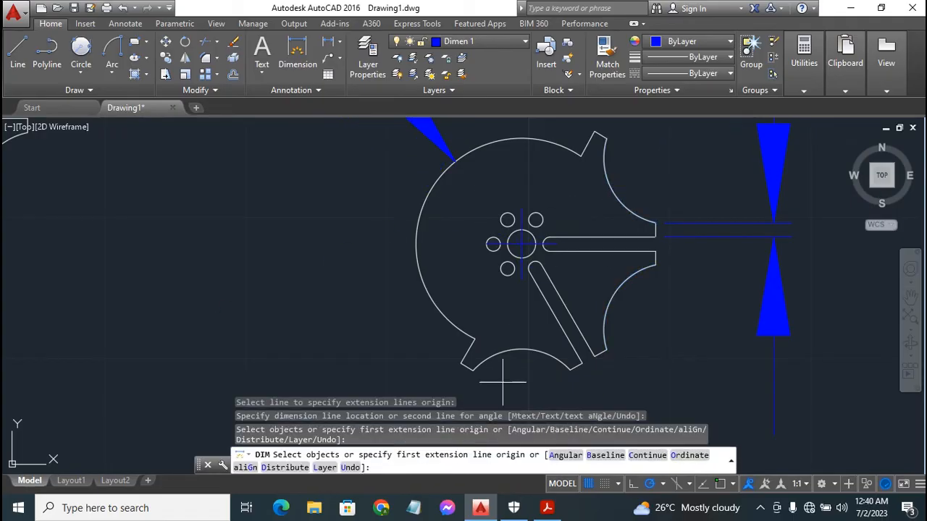
Step: Add a radius dimension to the concave arc at the bottom of the copied head, placed below it, and end the dimensioning
left_click(518, 350)
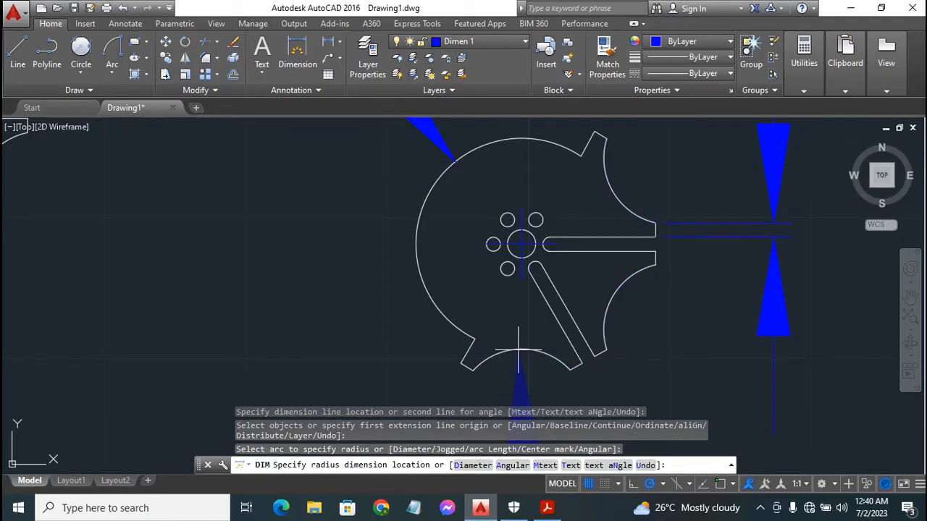
scroll(519, 351, "down", 4)
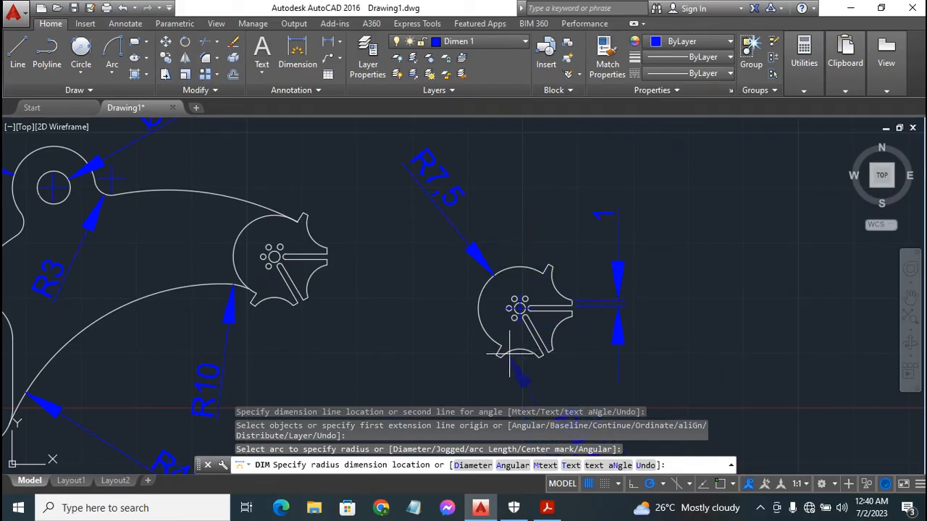
left_click(512, 355)
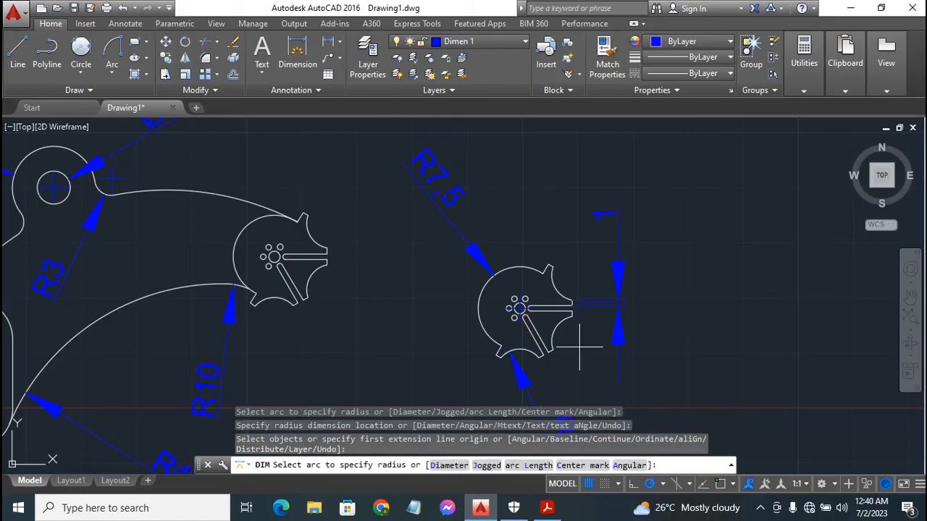
key("Return")
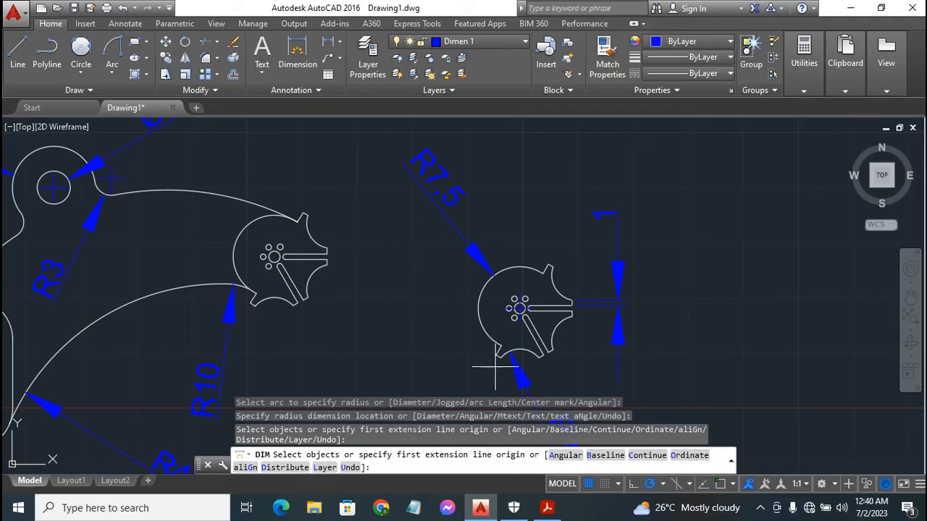
key("Escape")
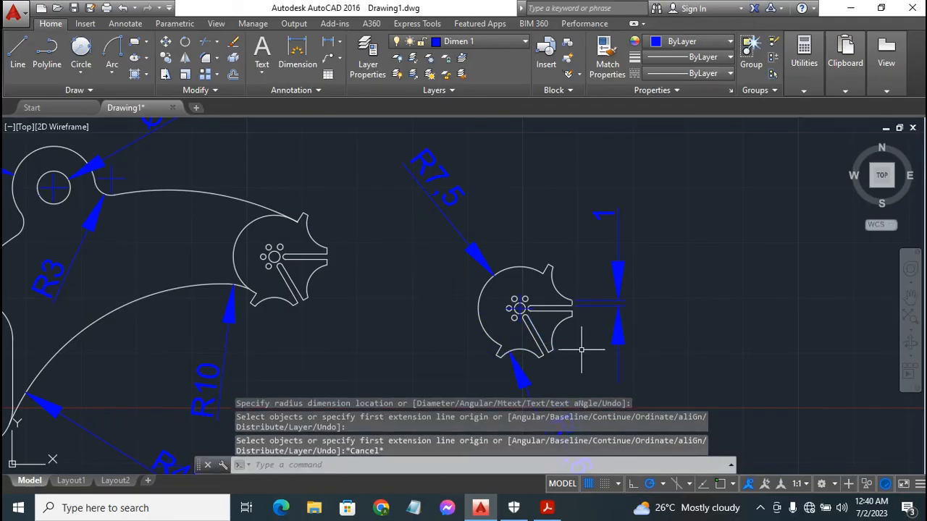
scroll(561, 340, "down", 2)
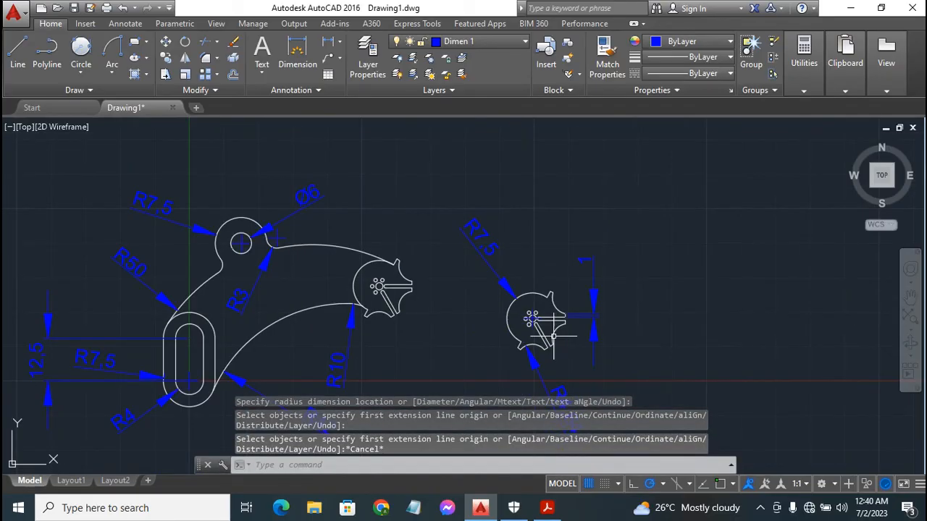
left_click(909, 296)
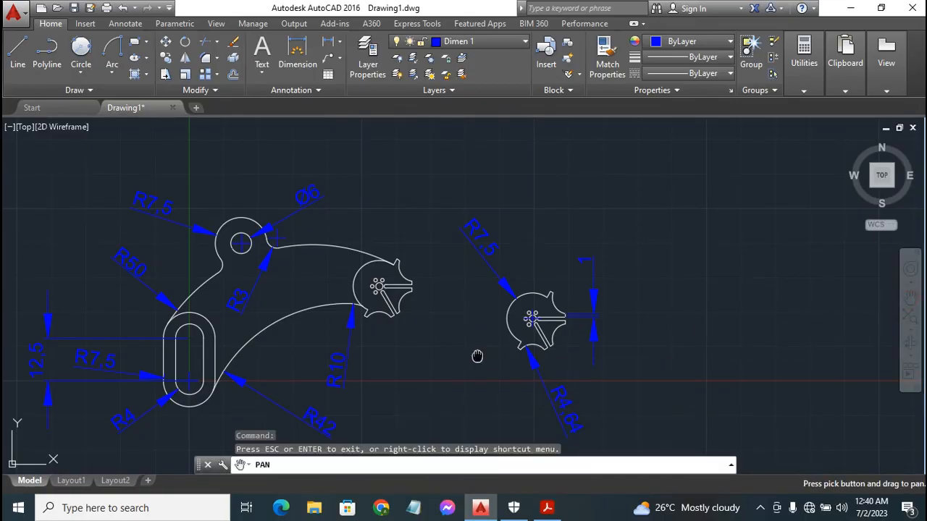
left_click_drag(477, 356, 468, 312)
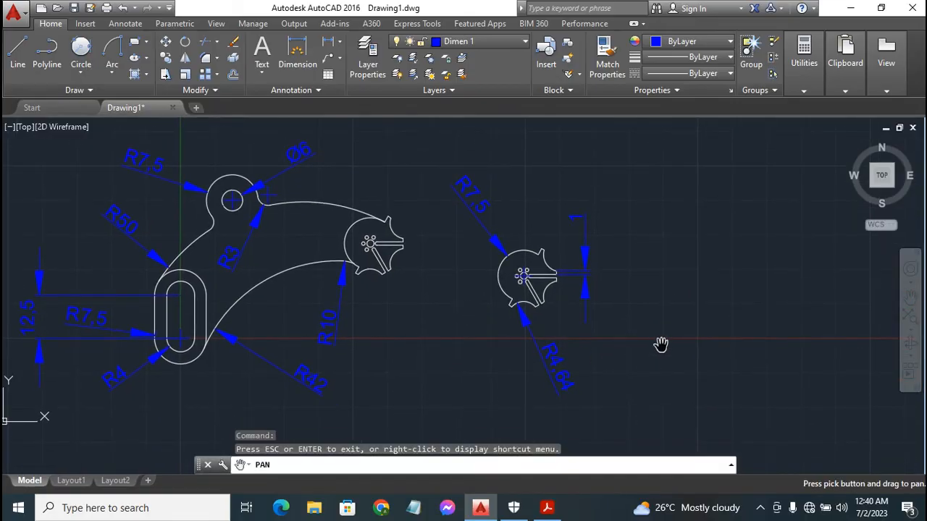
Step: Add a diameter dimension to the copied head's small upper-right hole and a radius dimension to its centre hole, placed to the lower left
key("Escape")
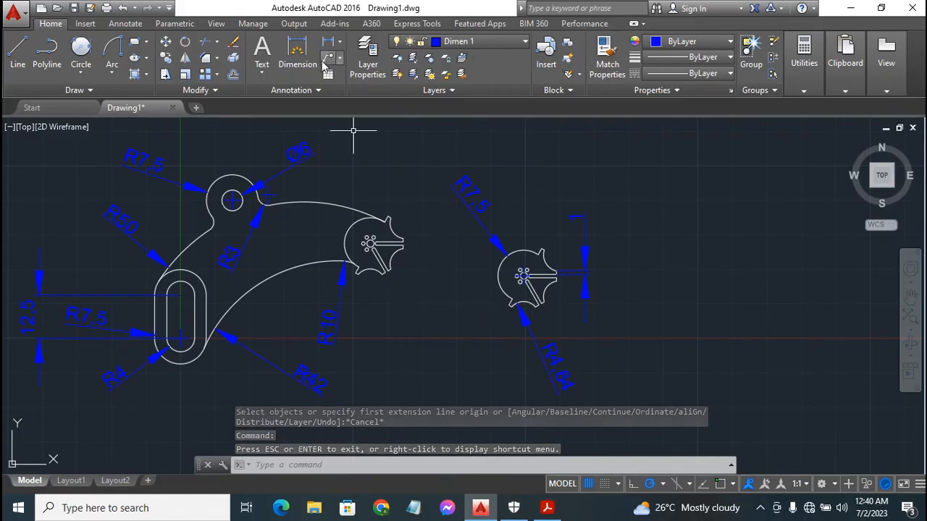
left_click(297, 51)
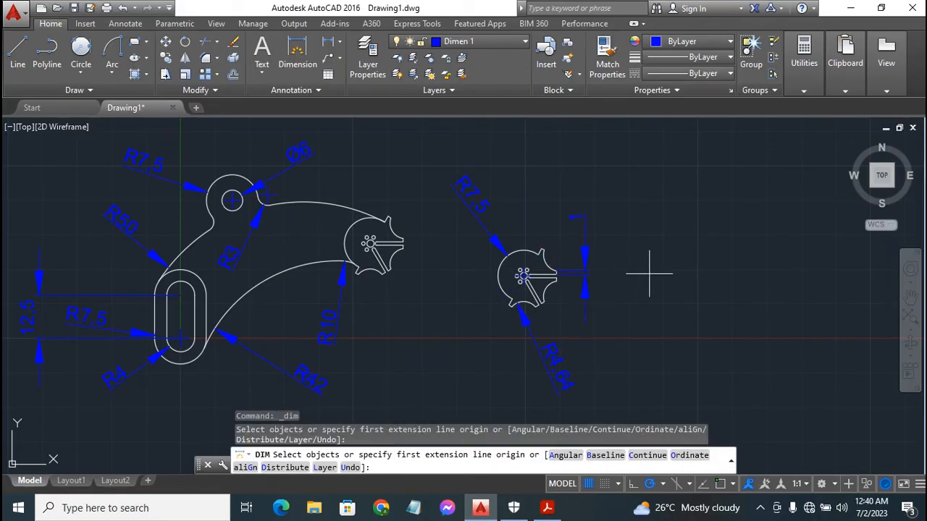
scroll(648, 274, "up", 8)
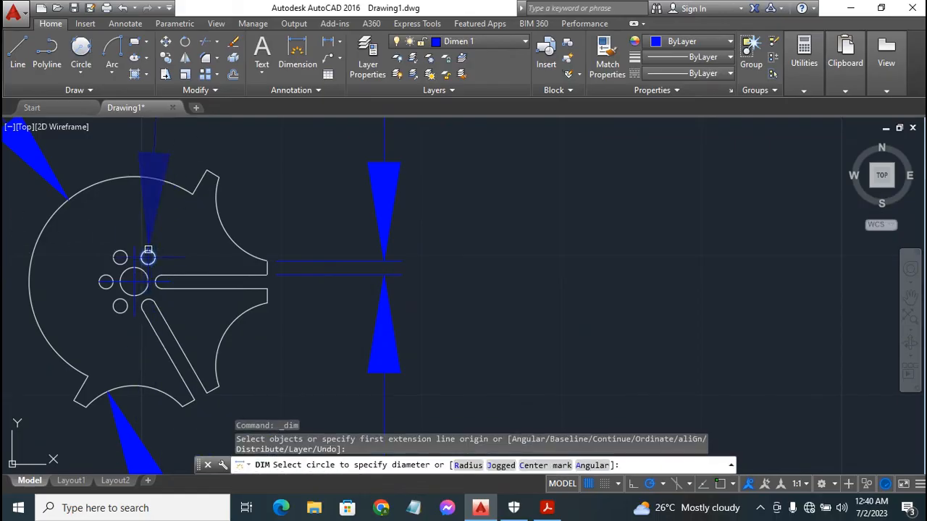
left_click(148, 255)
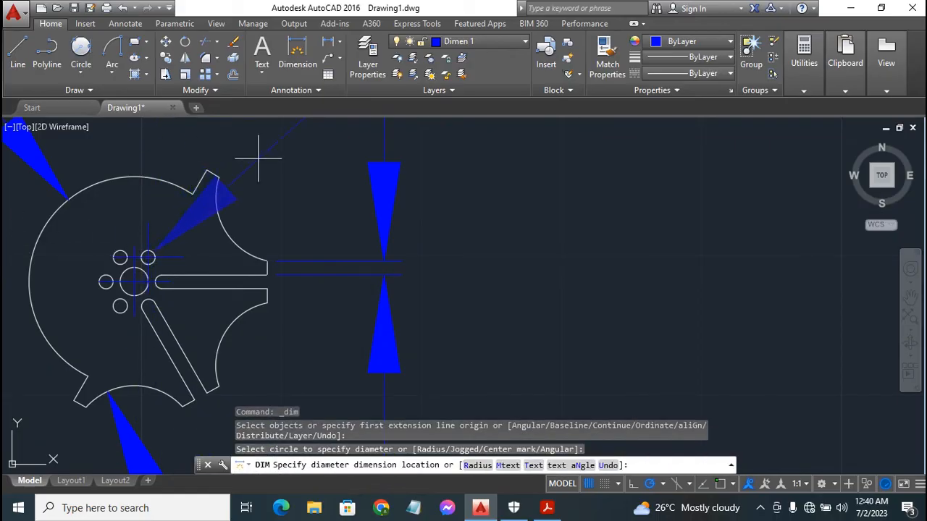
left_click(198, 136)
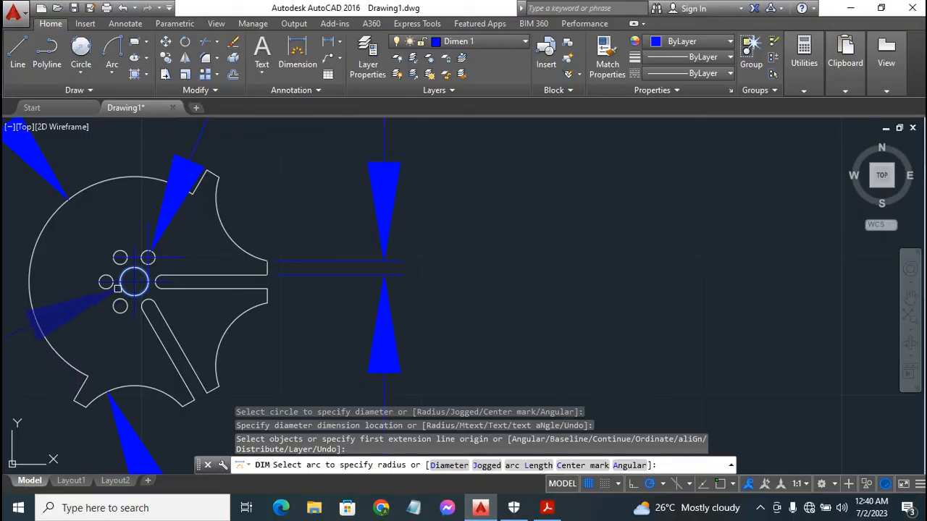
left_click(117, 288)
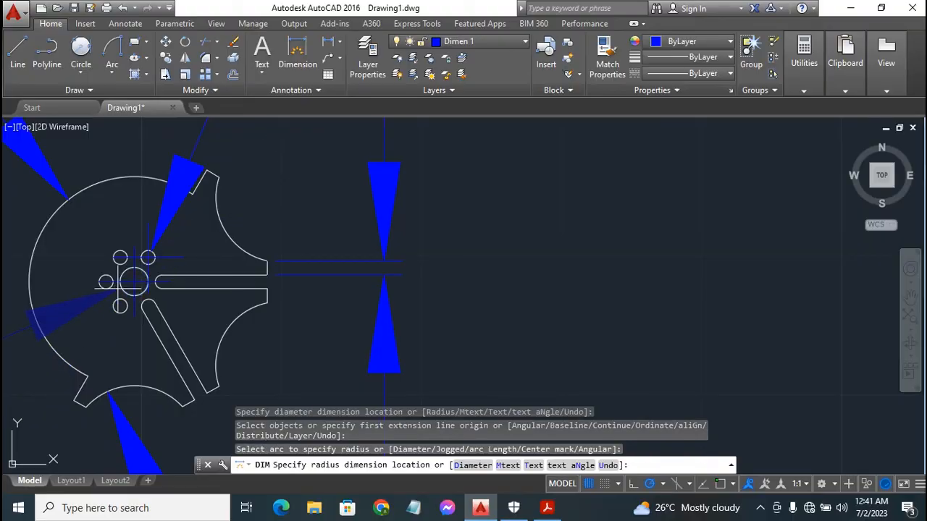
left_click(31, 336)
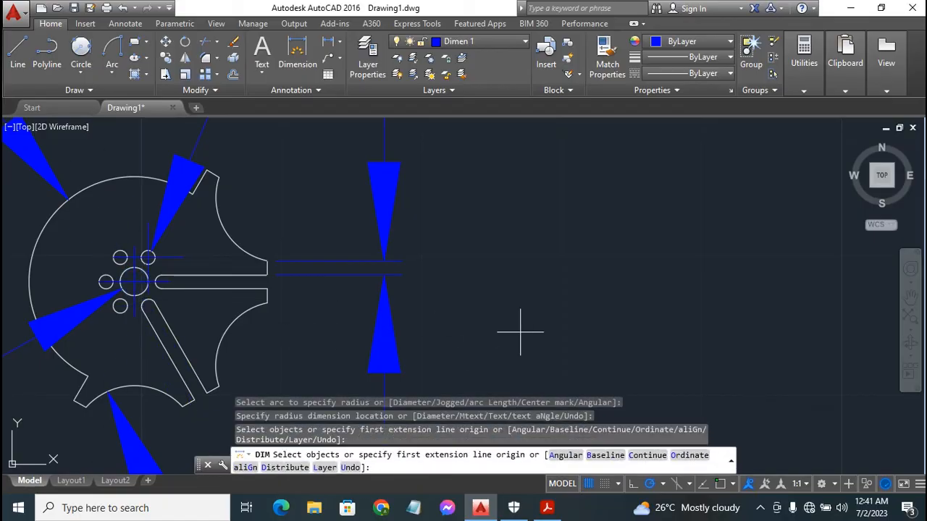
Step: Turn object snap on and add an aligned dimension along the side of the copied head's diagonal slot
left_click(720, 483)
left_click(733, 484)
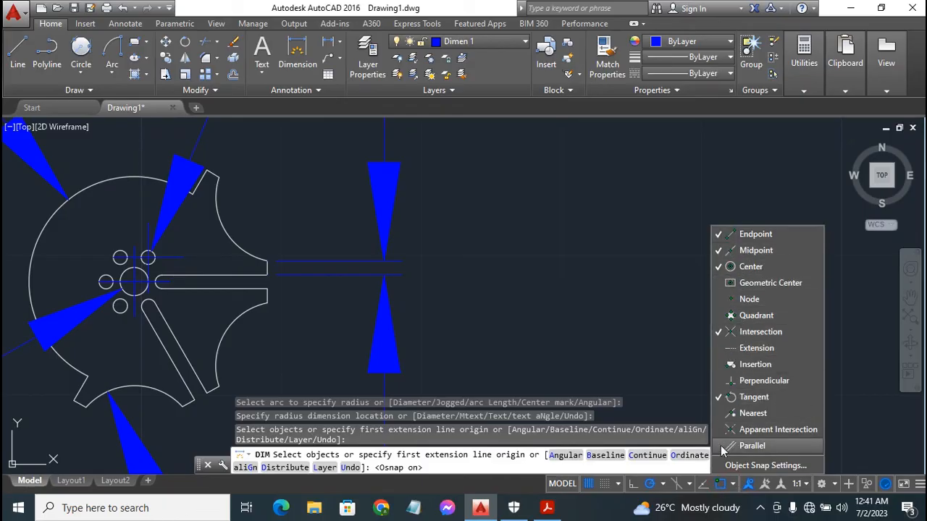
left_click(736, 484)
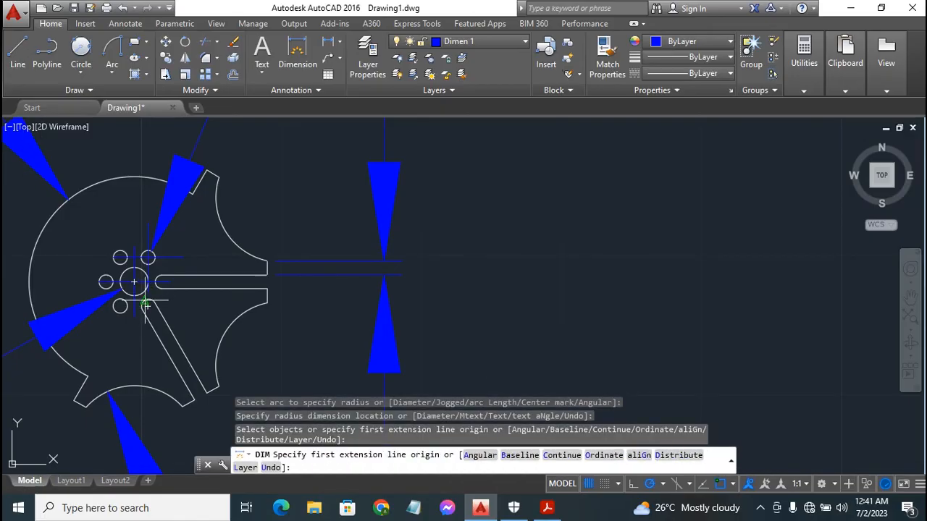
left_click(145, 289)
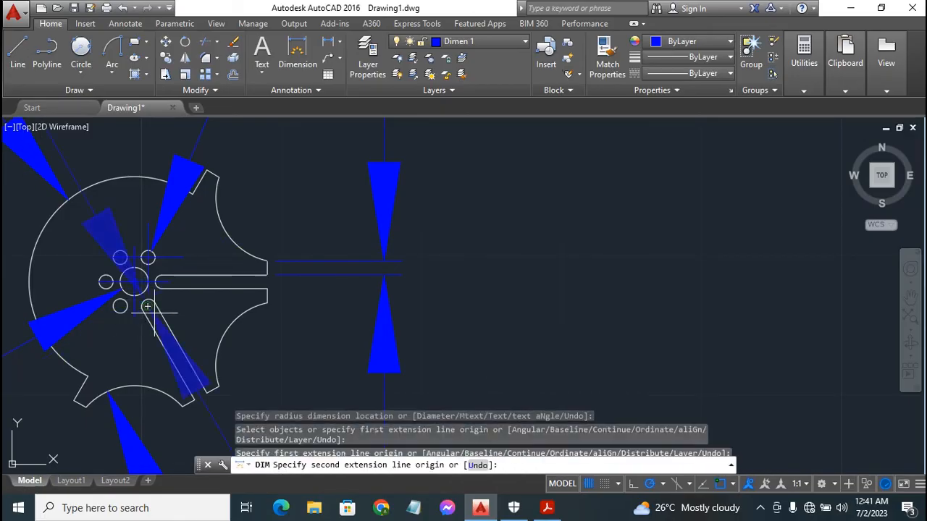
left_click(206, 392)
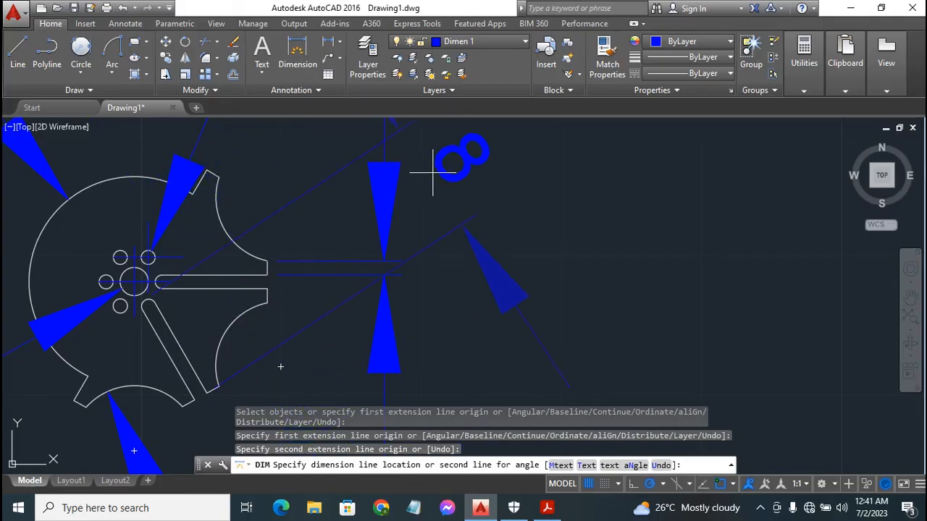
left_click(161, 282)
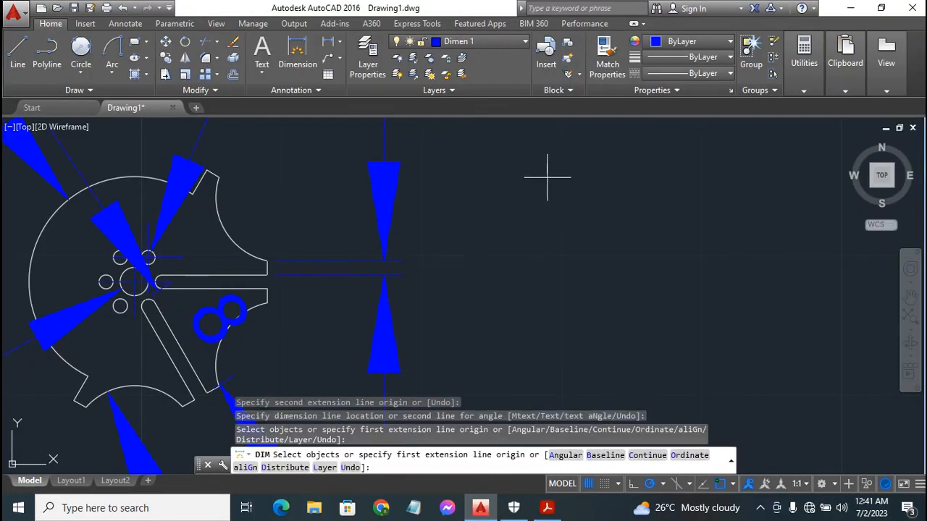
left_click(181, 407)
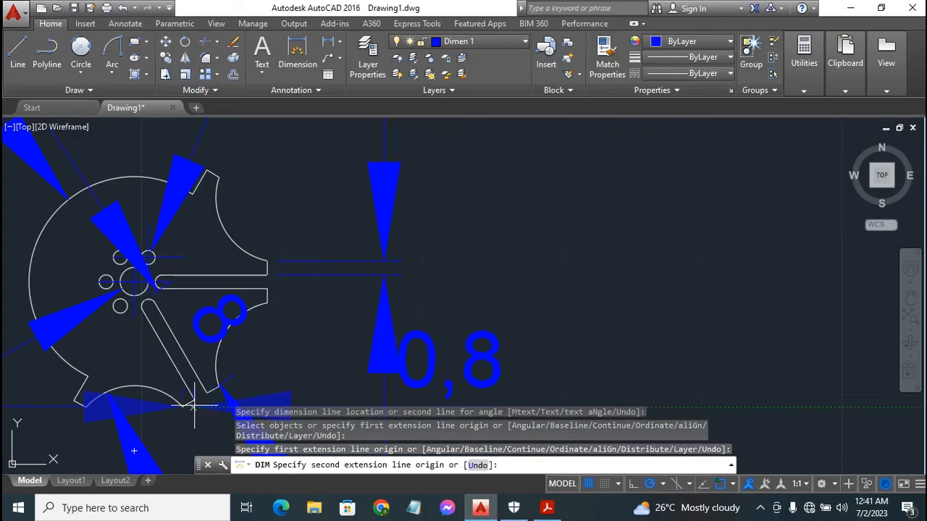
left_click(194, 399)
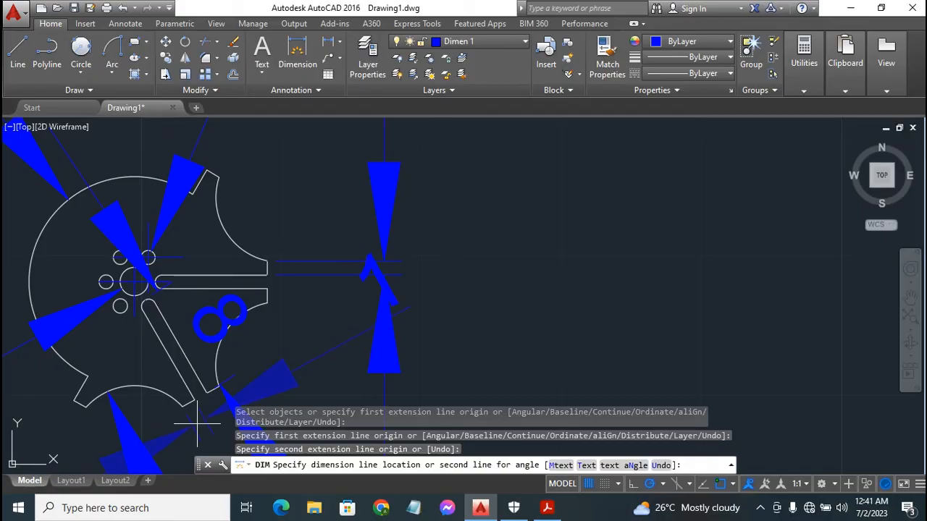
key("Escape")
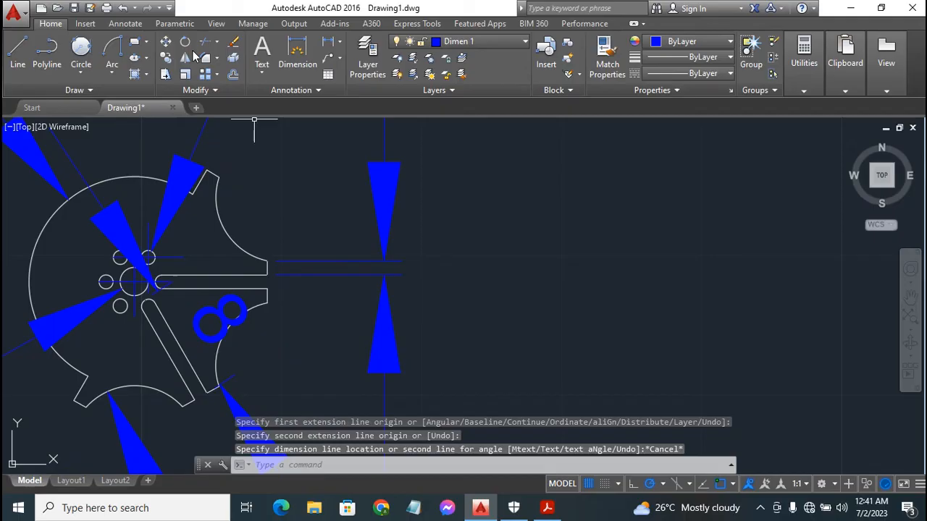
Step: Add an aligned dimension across the end of the copied head's upper tab, placed just above it
left_click(297, 52)
left_click(207, 170)
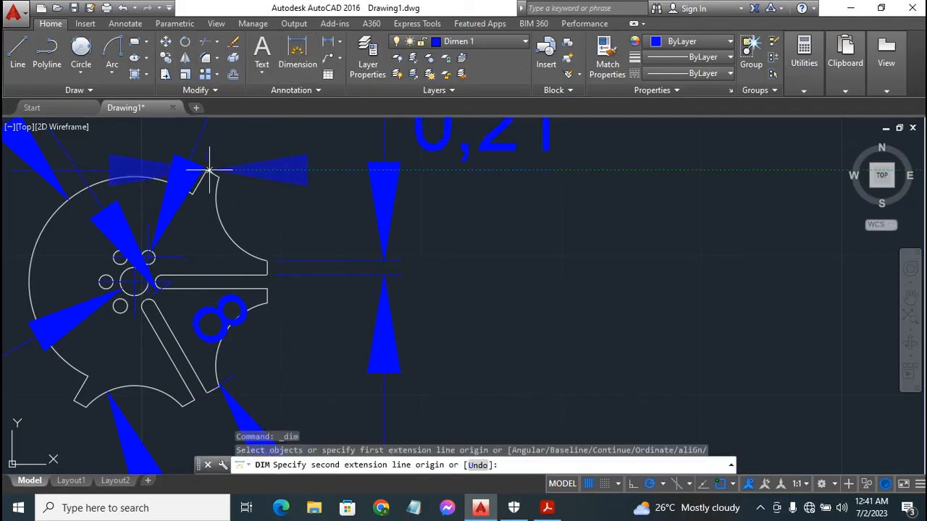
left_click(209, 167)
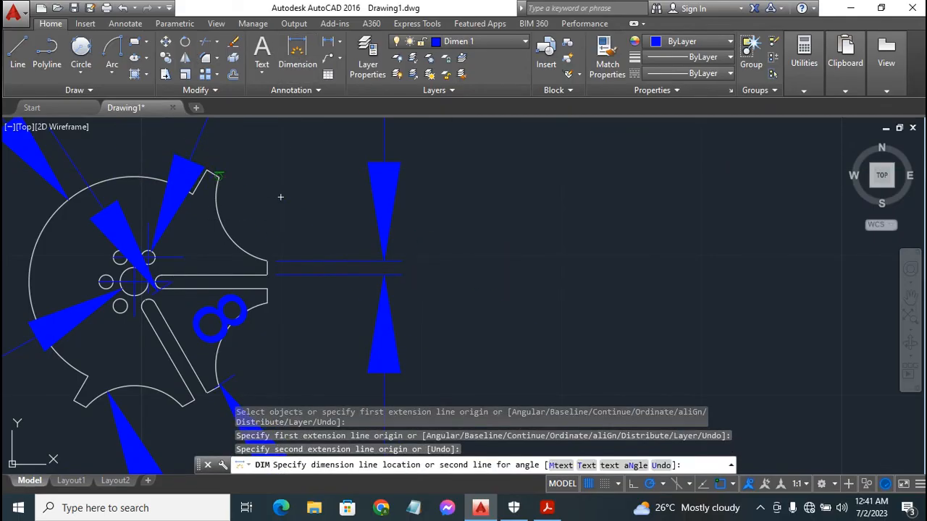
left_click(258, 149)
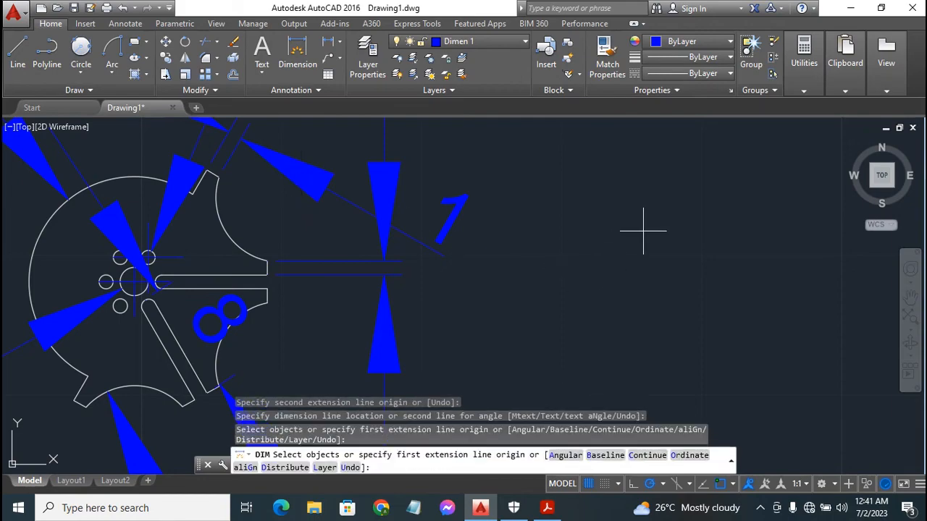
Step: End the dimensioning and delete the aligned dimension at the end of the copied head's upper tab
scroll(640, 231, "down", 2)
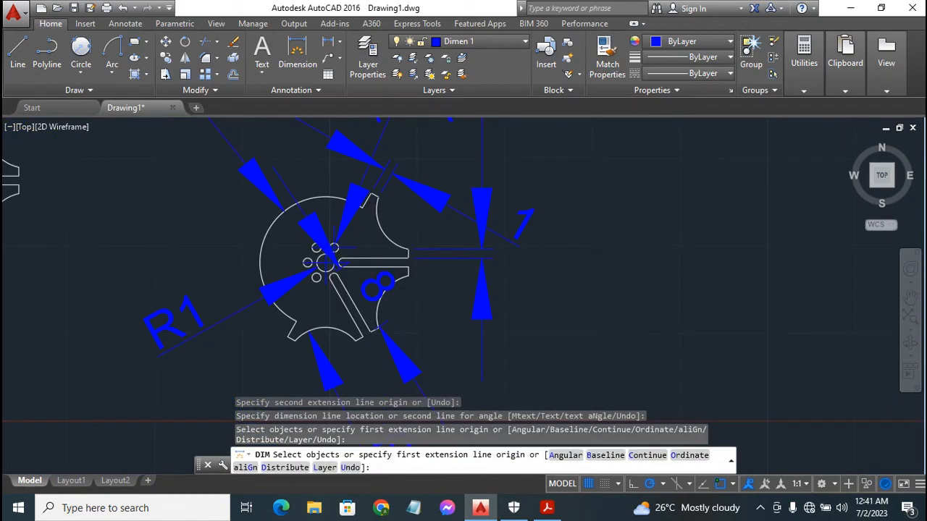
scroll(644, 230, "down", 3)
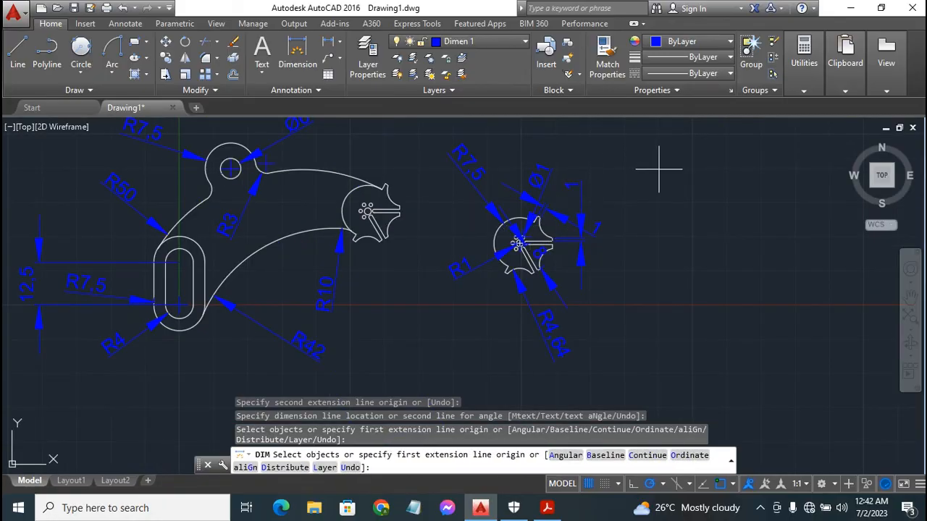
key("Escape")
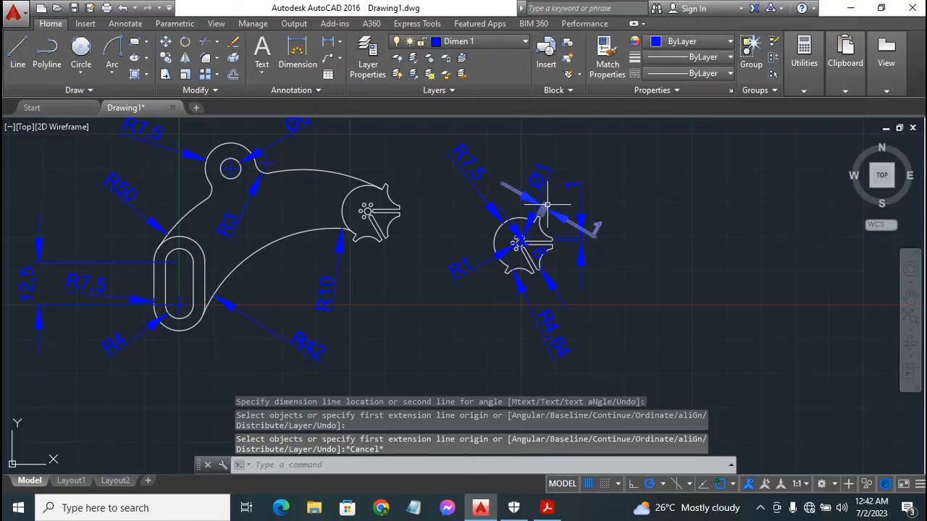
left_click(548, 205)
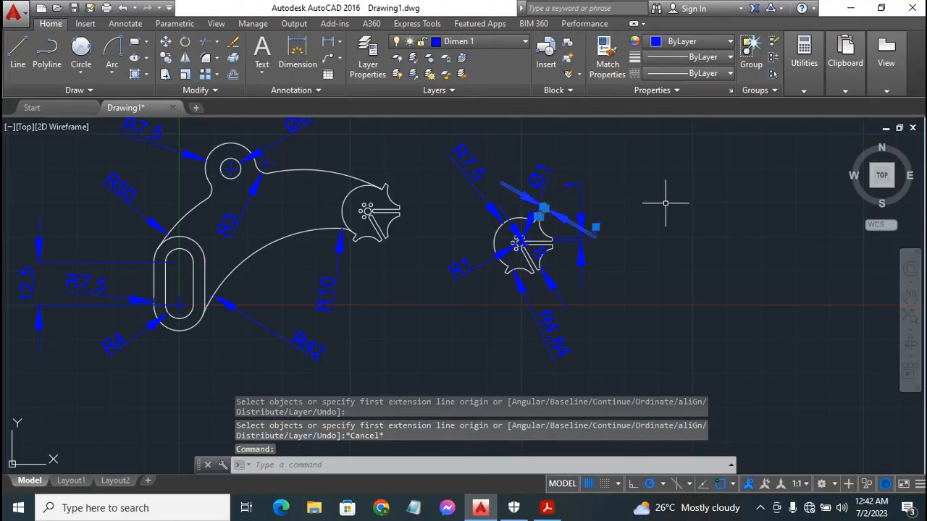
key("Delete")
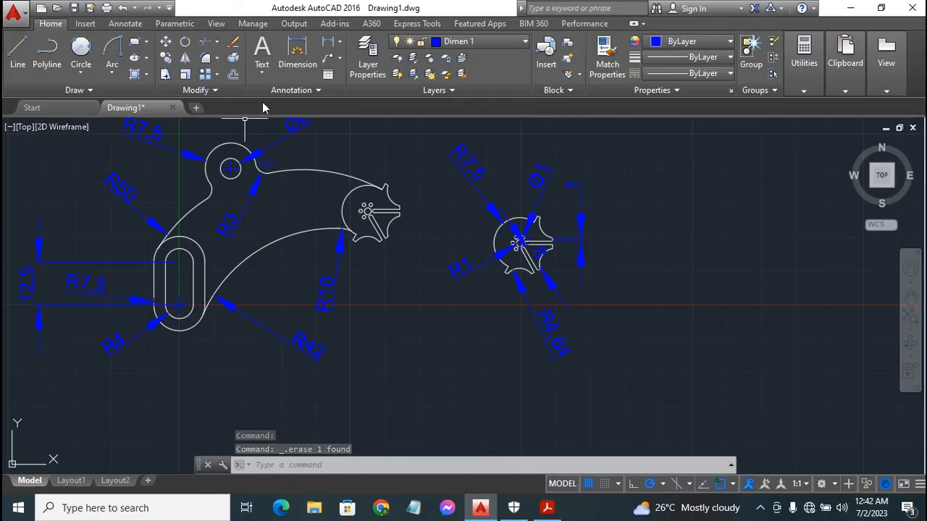
Step: Set the arrow size of the ISO-25 dimension style to 4
left_click(291, 89)
left_click(254, 123)
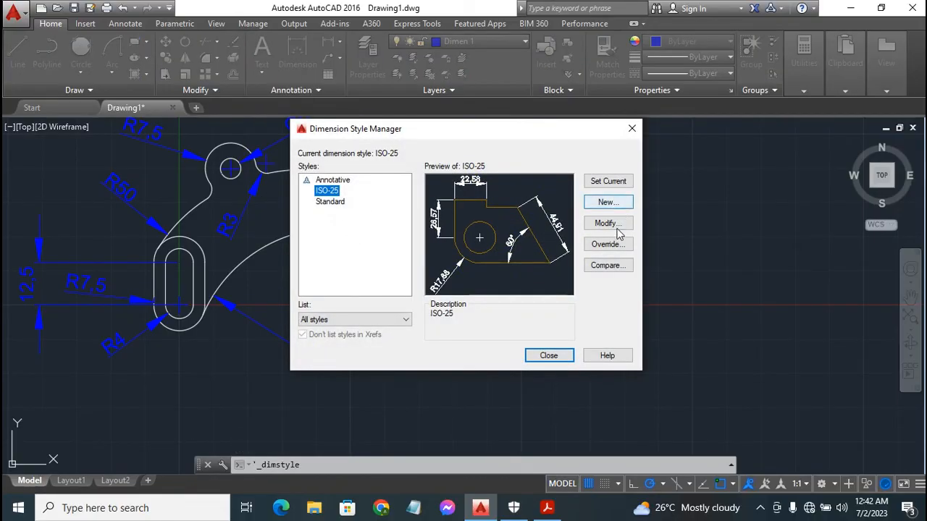
left_click(599, 226)
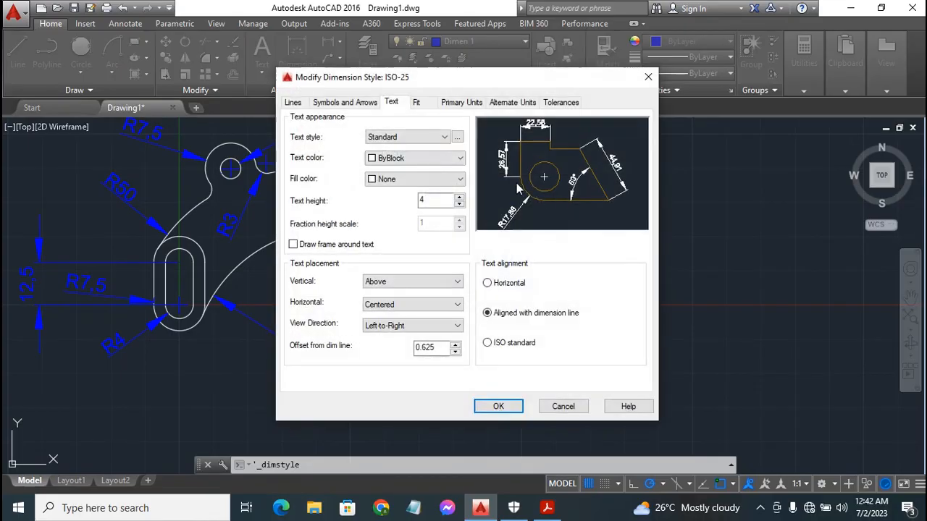
left_click(335, 105)
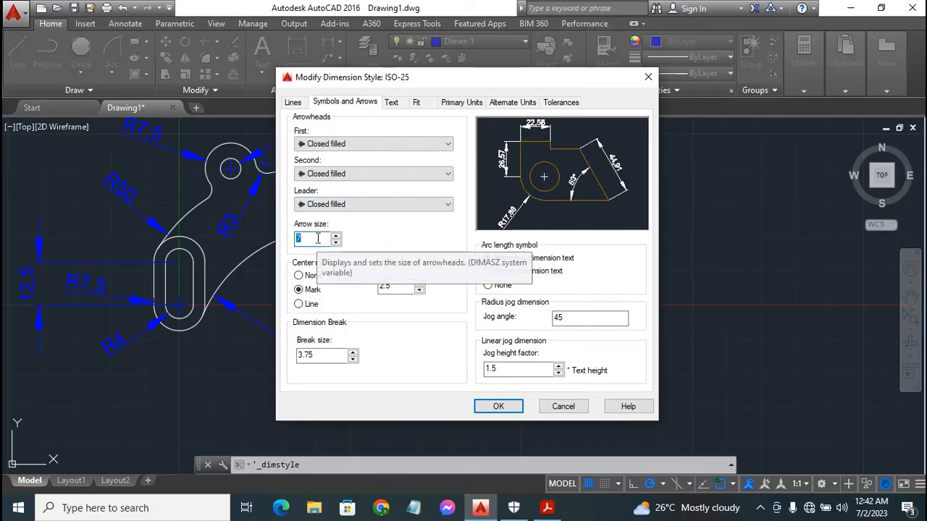
type("4")
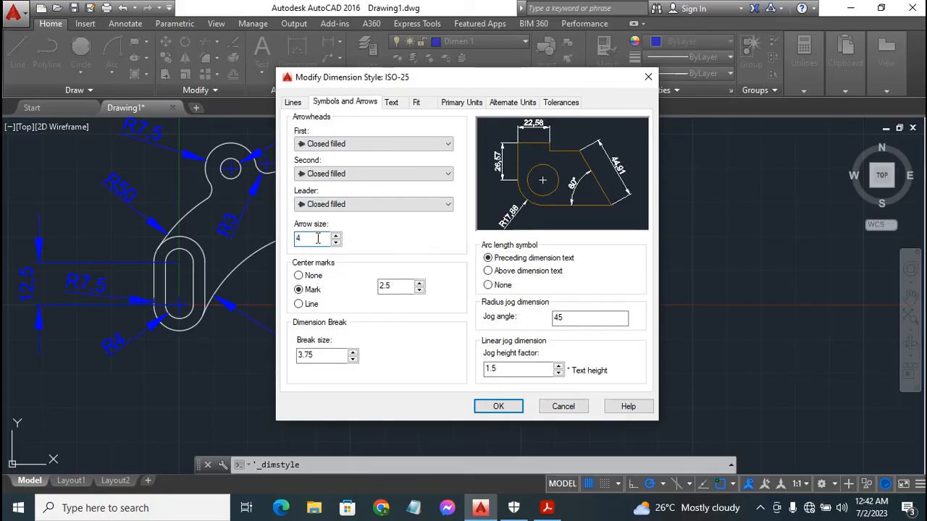
left_click(499, 407)
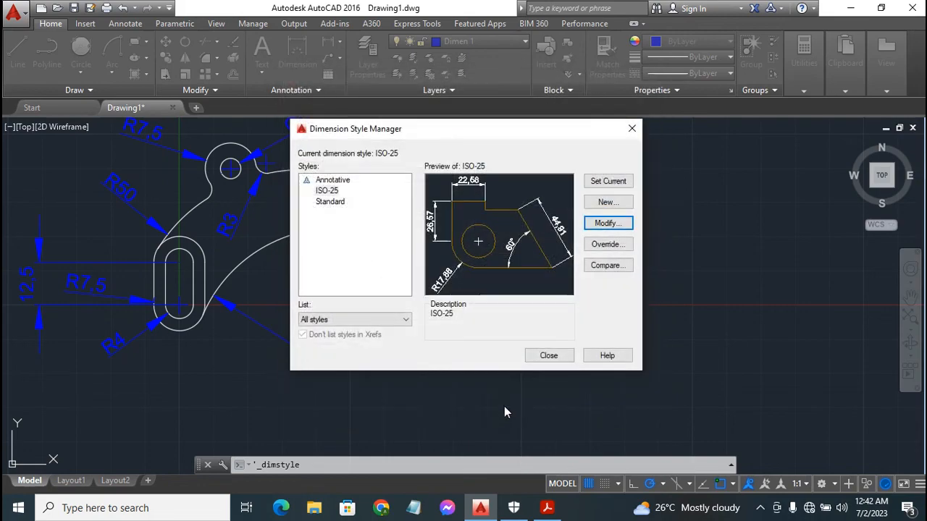
left_click(548, 354)
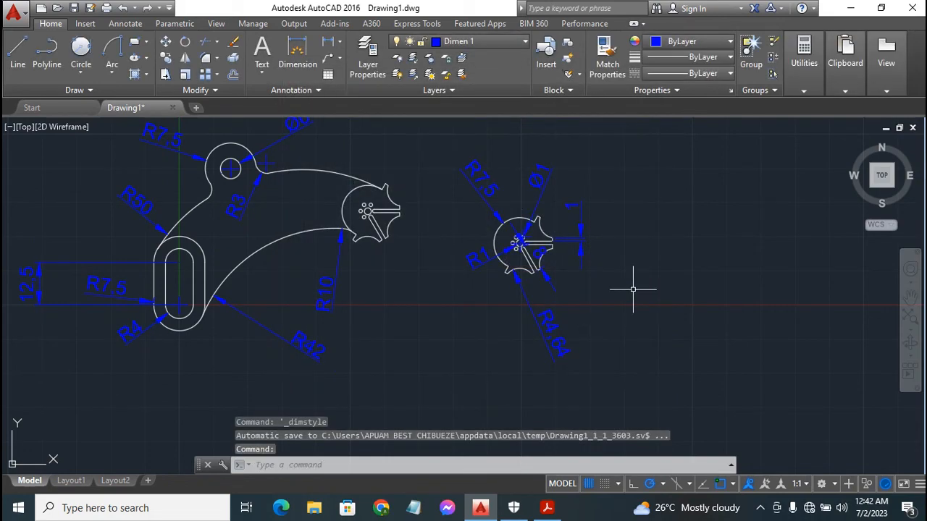
Step: Delete the aligned dimension along the copied head's diagonal slot
left_click(546, 270)
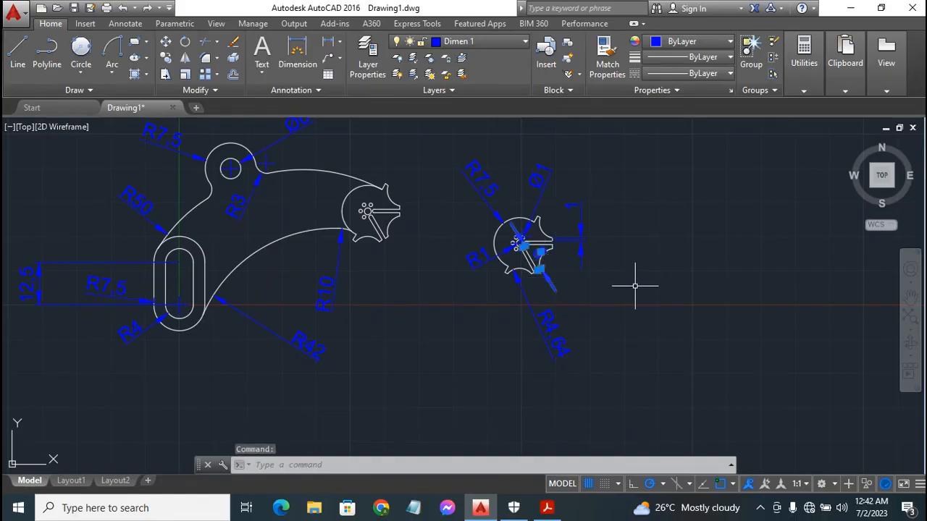
key("Delete")
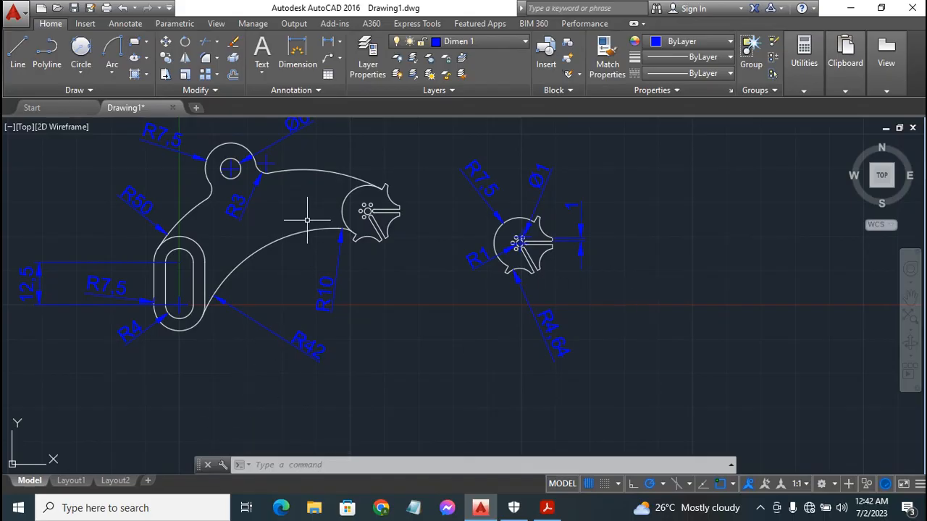
left_click(301, 45)
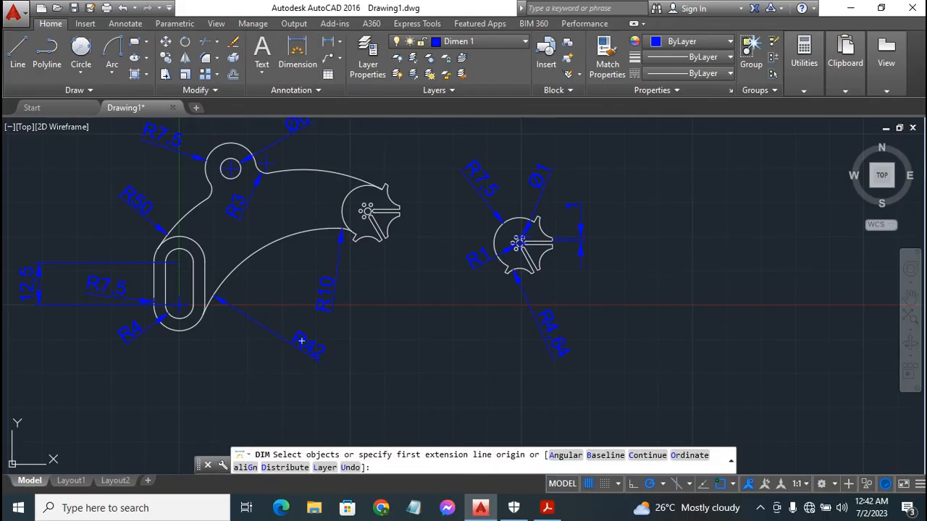
left_click(371, 212)
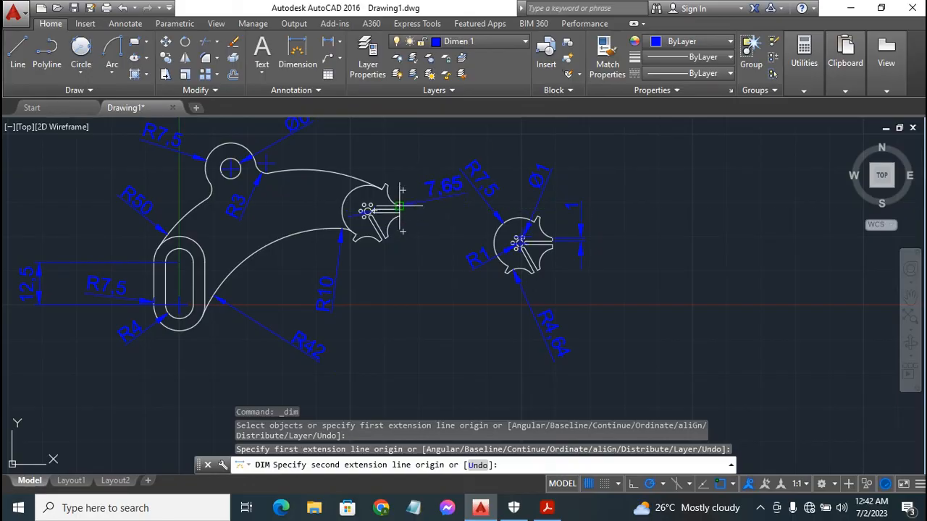
key("Escape")
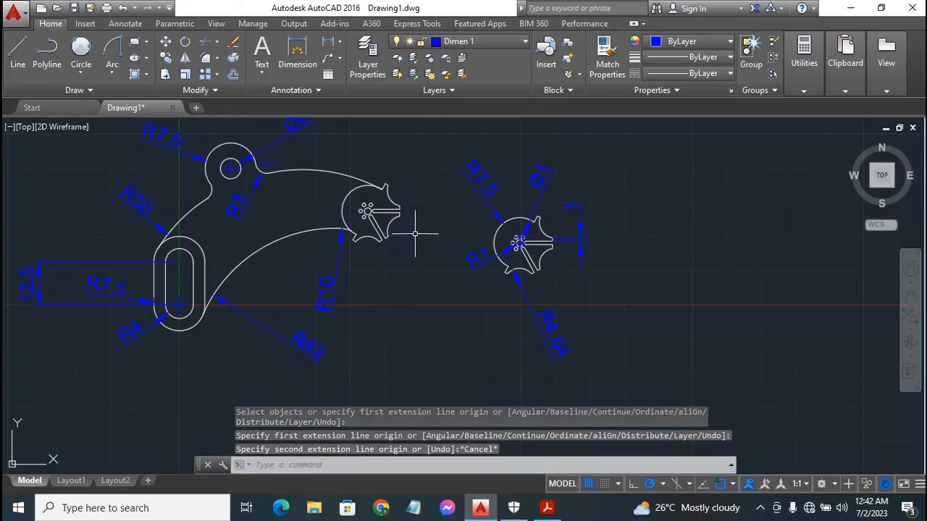
scroll(414, 233, "up", 4)
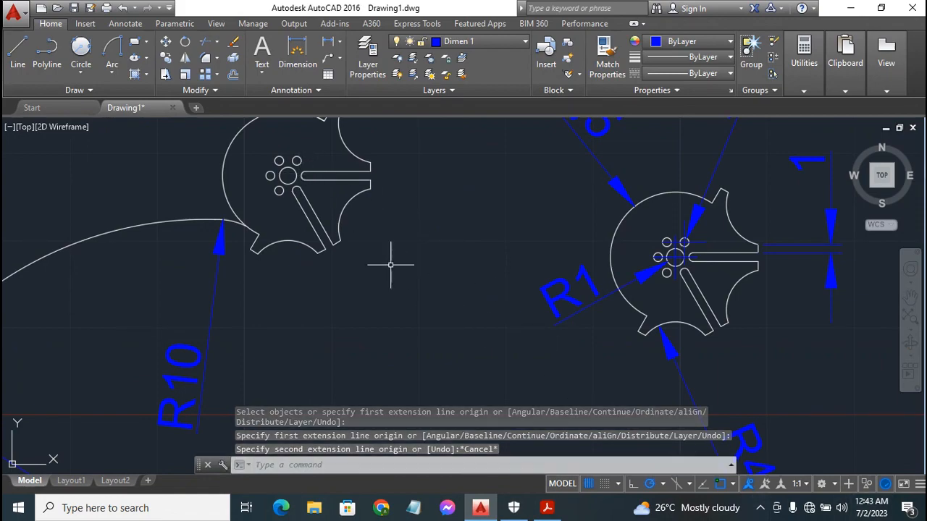
Step: Add a horizontal dimension along the original head's horizontal slot, from its rounded end to its open end, placed above the slot
left_click(297, 51)
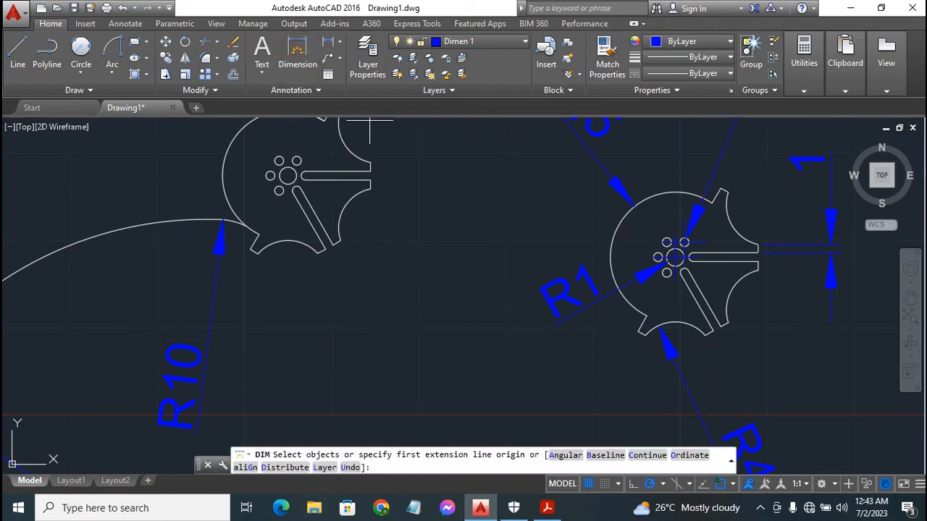
left_click(297, 50)
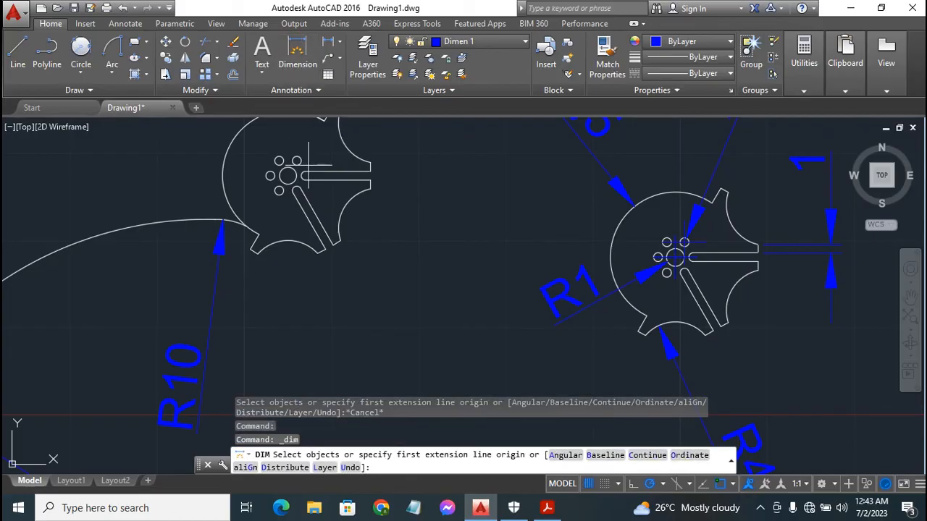
left_click(297, 55)
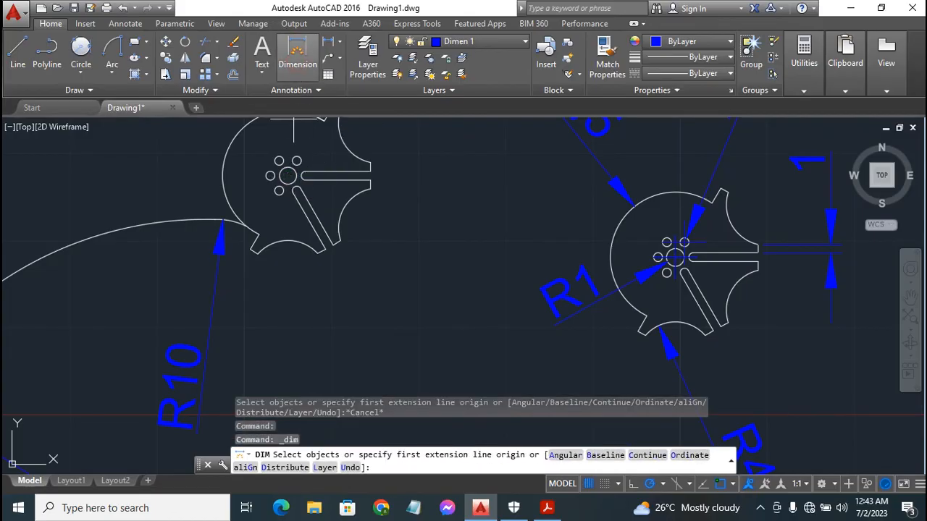
left_click(301, 176)
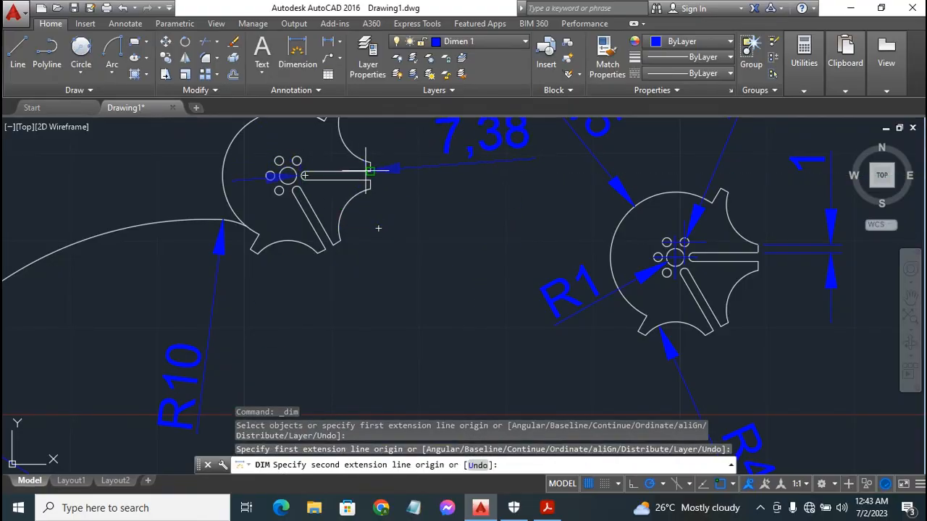
left_click(370, 171)
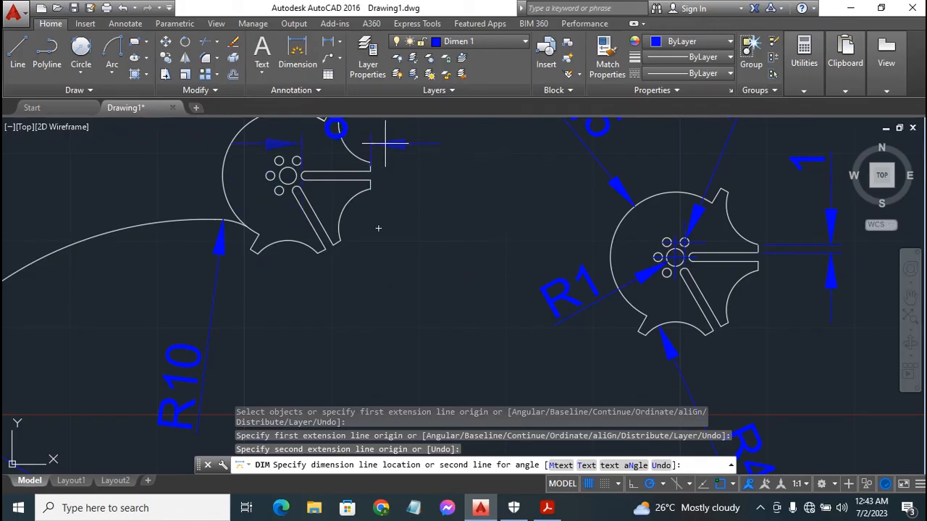
left_click(388, 143)
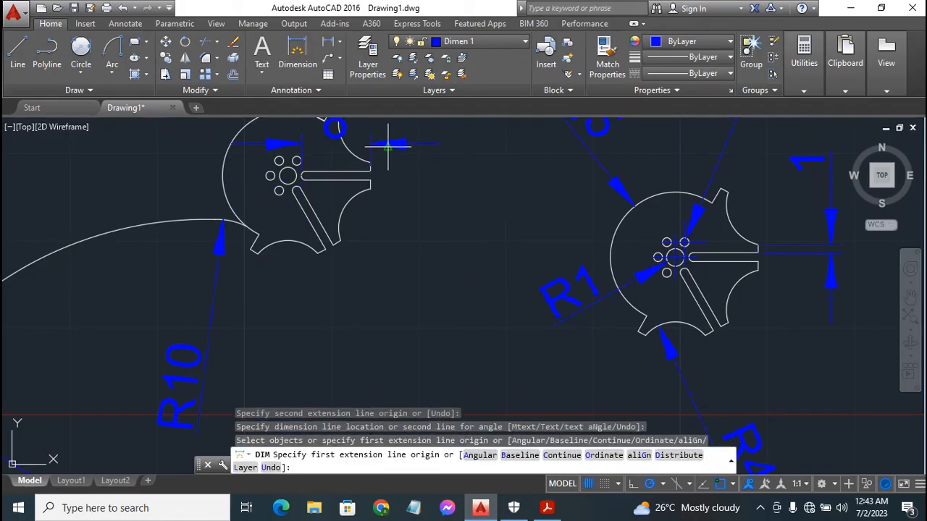
scroll(437, 180, "down", 4)
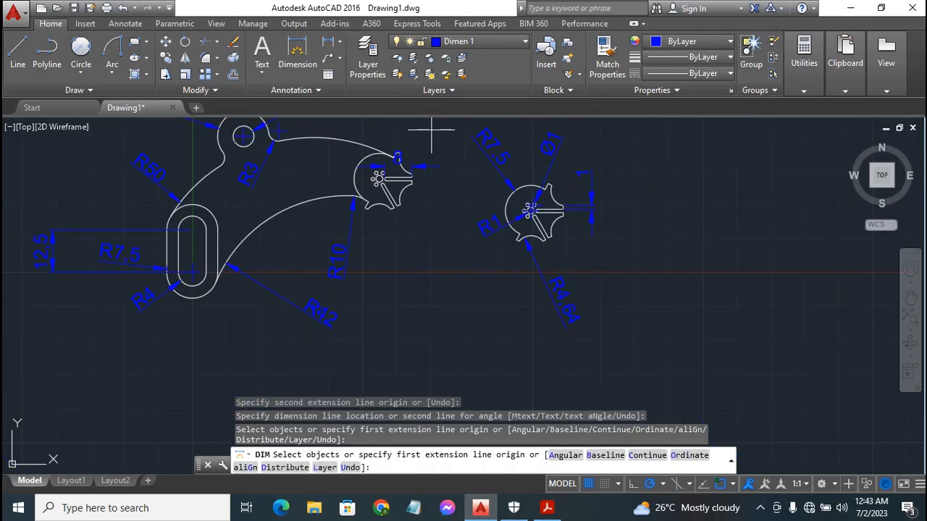
key("Escape")
Step: Move the horizontal slot's length dimension upward so that it sits clear above the original head
left_click(412, 166)
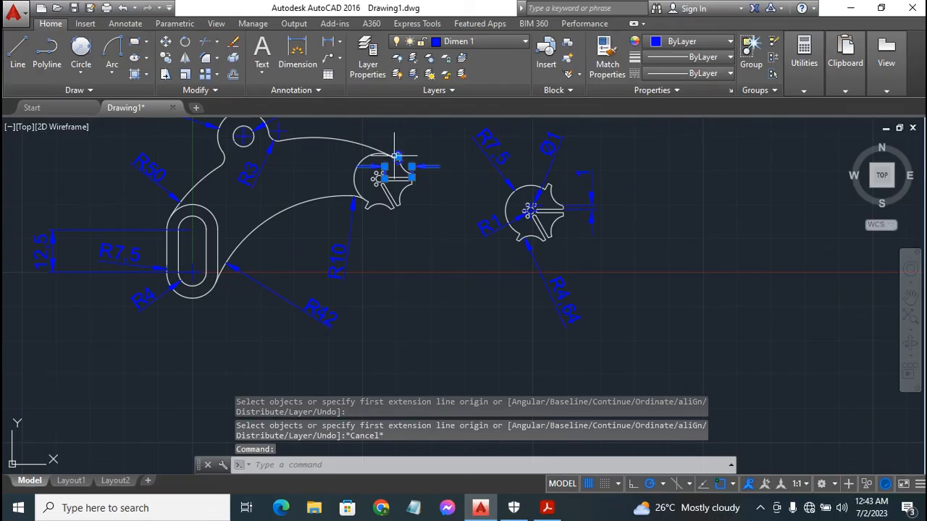
left_click(396, 155)
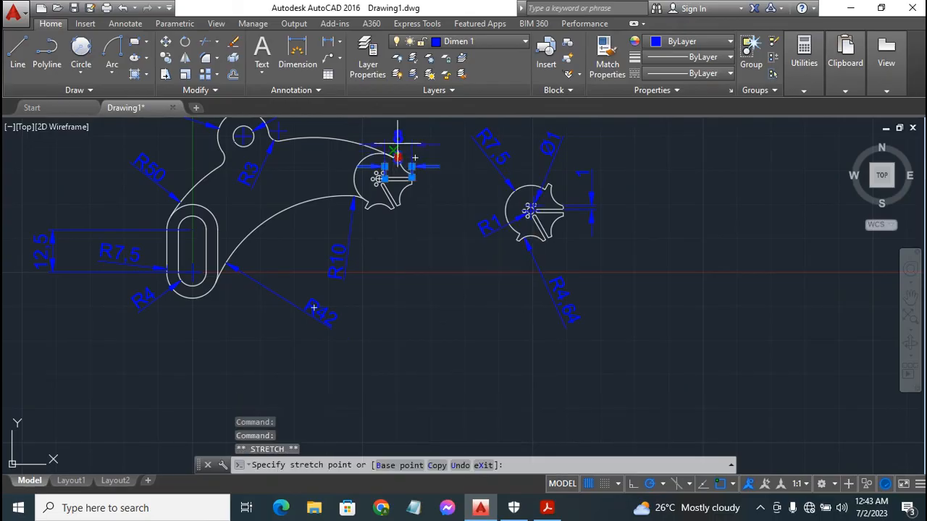
left_click(397, 129)
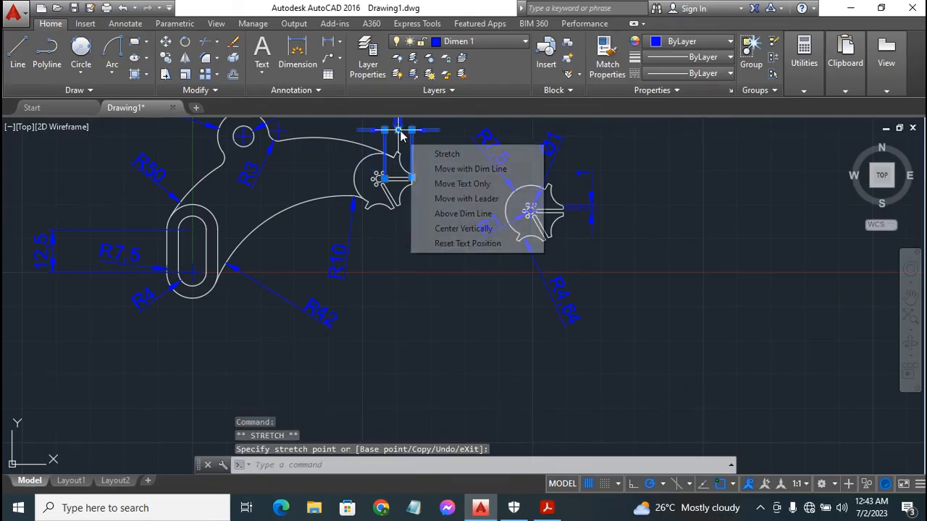
left_click(403, 256)
key("Escape")
key("Escape")
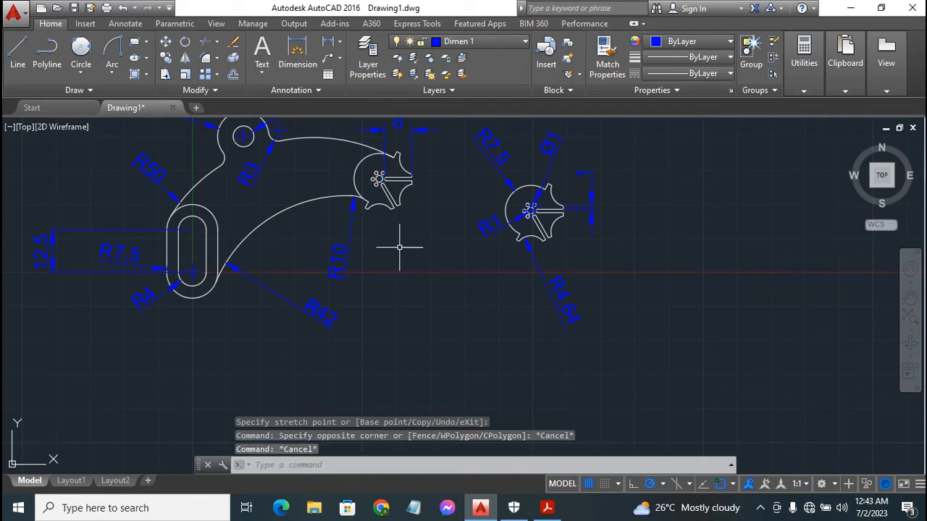
Step: Add a horizontal dimension from the lower centre of the bracket's vertical slot to the original head's centre, placed below the bracket
scroll(440, 254, "down", 2)
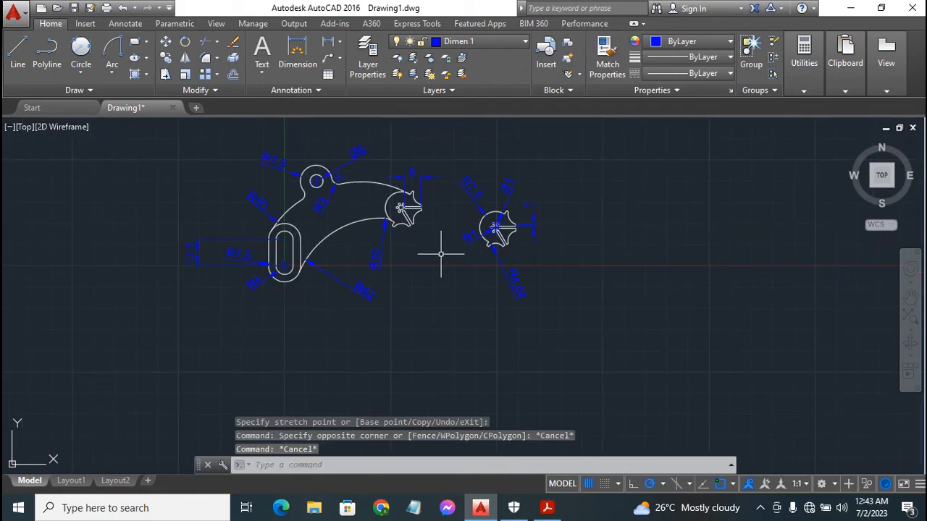
scroll(440, 254, "up", 2)
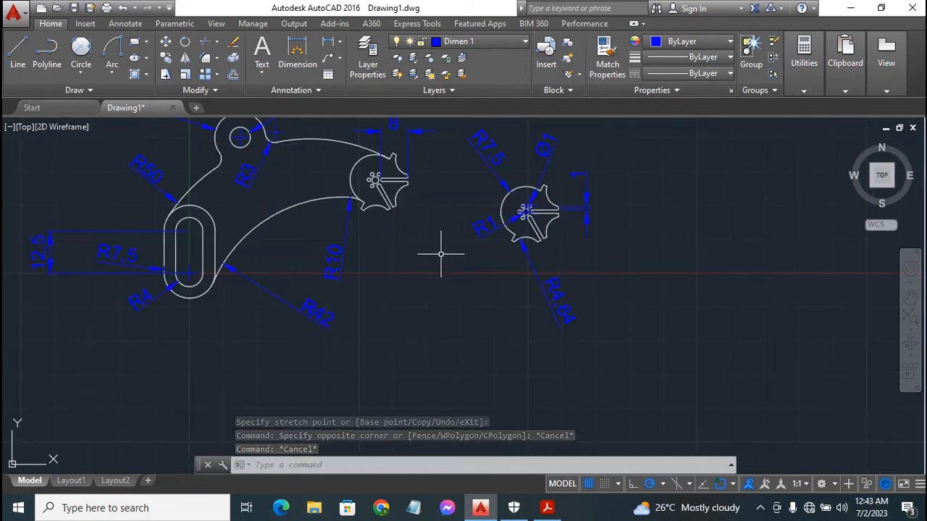
scroll(440, 254, "down", 2)
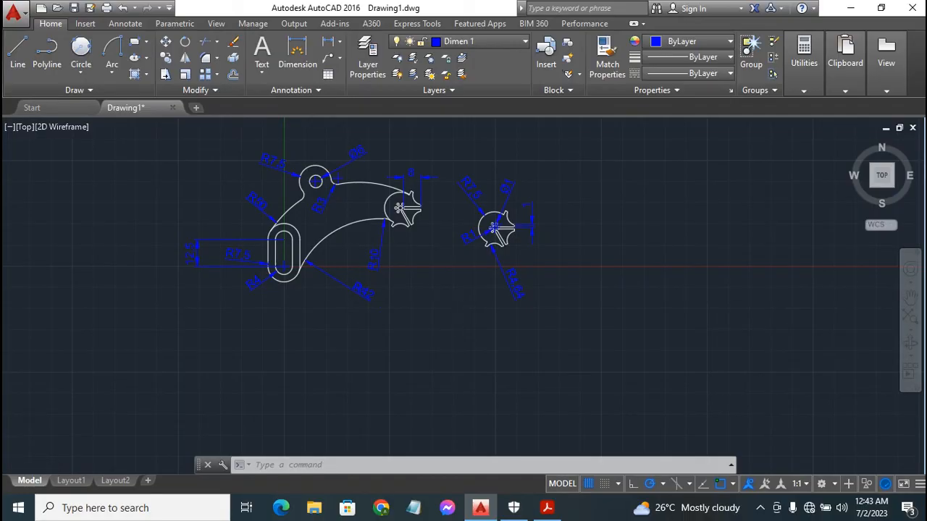
scroll(463, 325, "up", 2)
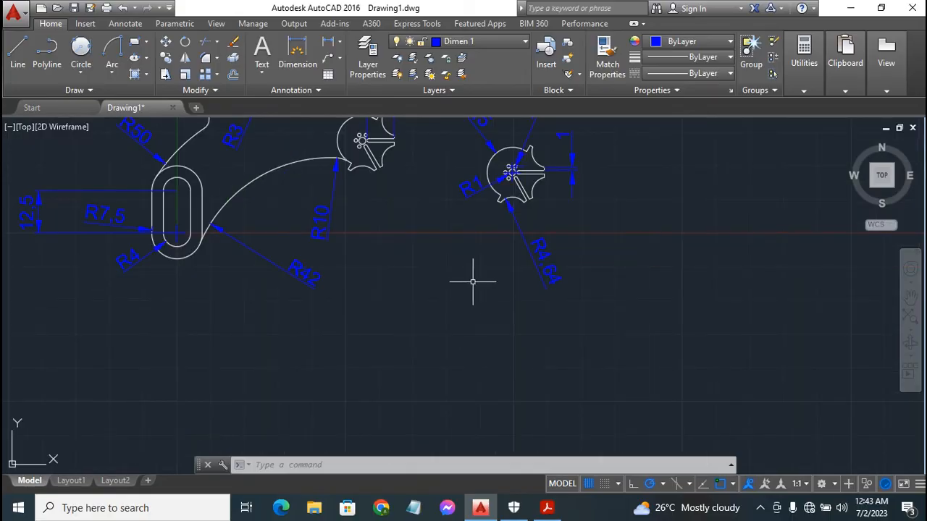
left_click(910, 297)
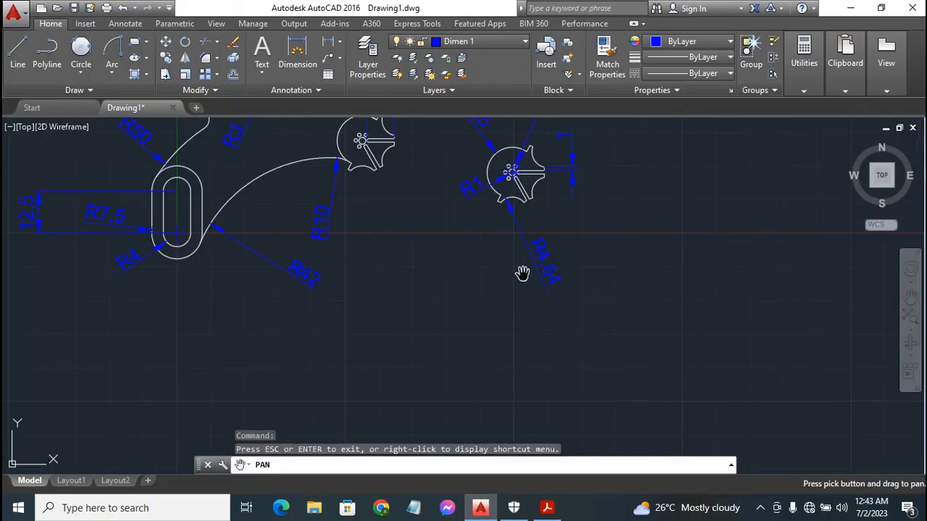
mouse_move(428, 227)
left_mouse_down()
mouse_move(532, 348)
mouse_move(497, 311)
left_mouse_up()
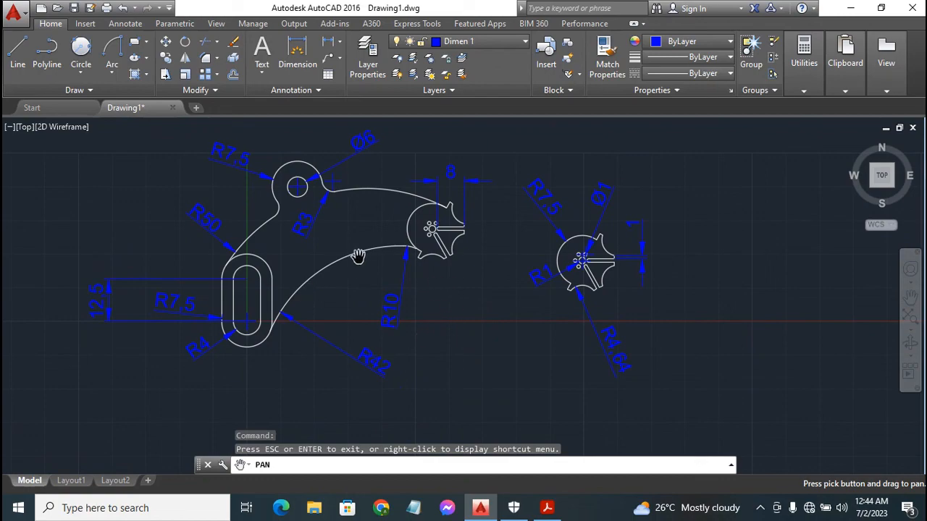
key("Escape")
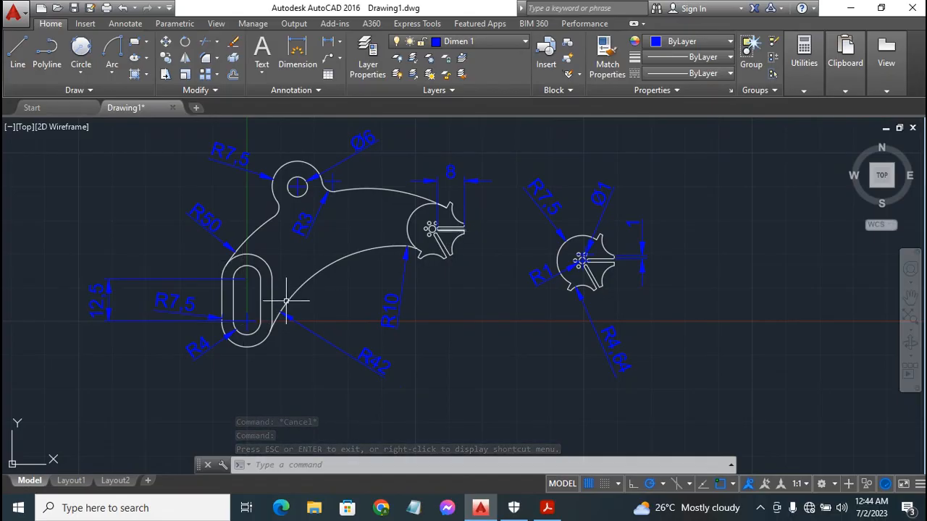
left_click(302, 51)
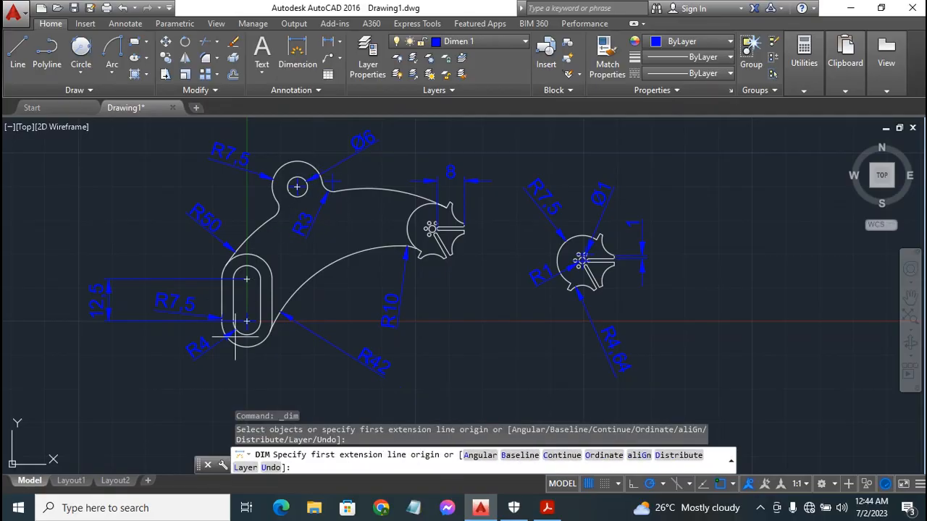
left_click(246, 321)
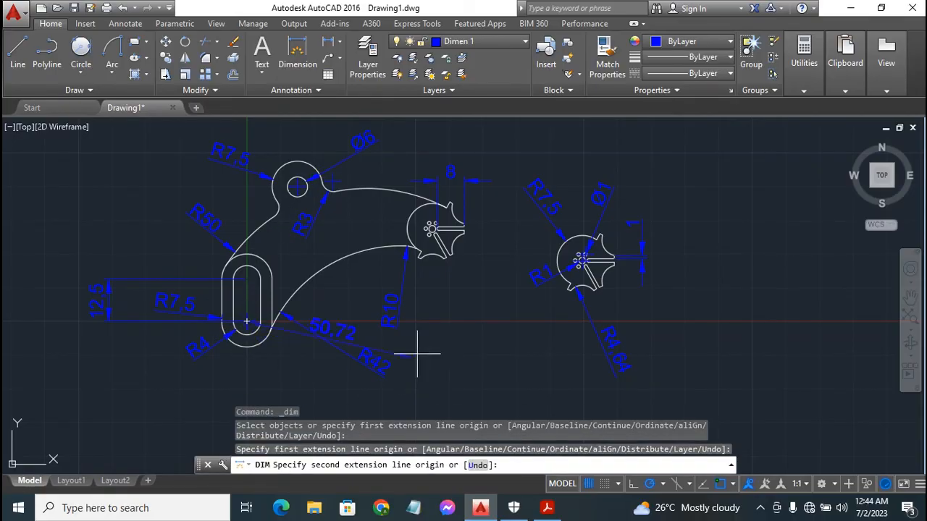
left_click(431, 229)
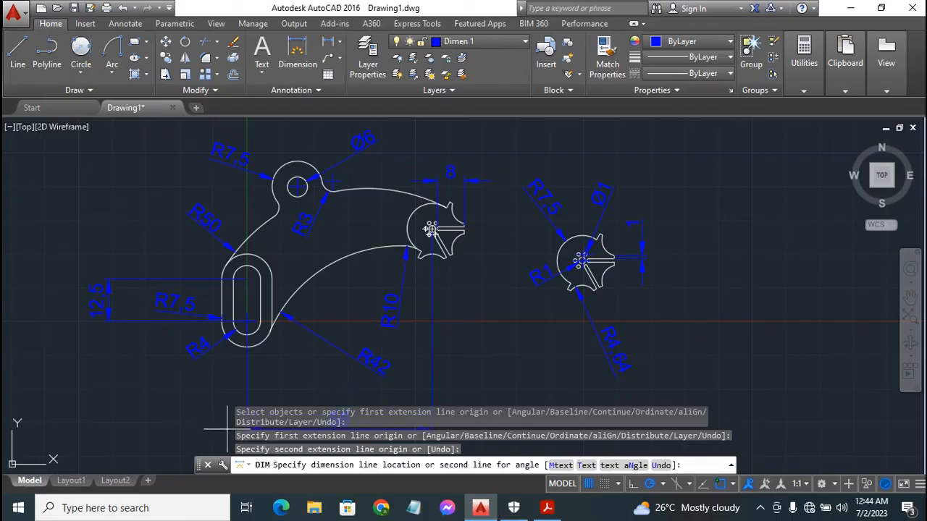
left_click(227, 430)
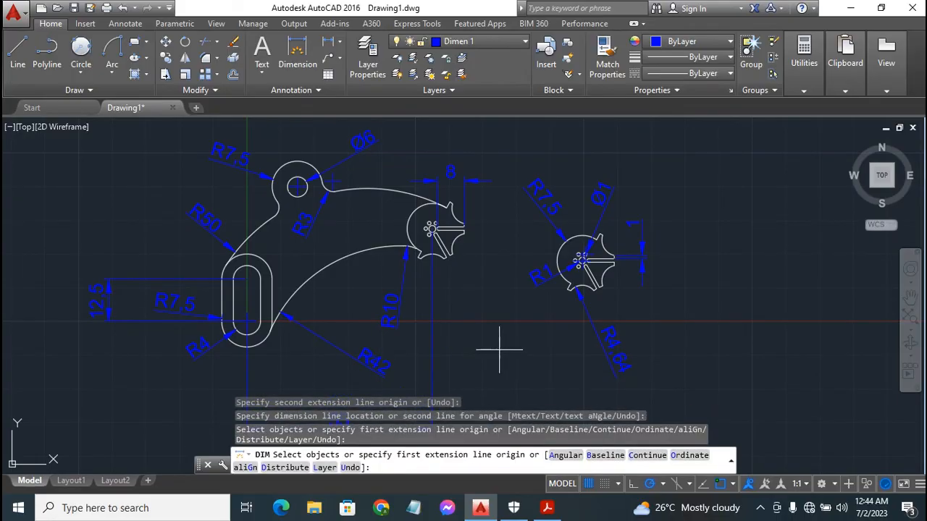
scroll(497, 347, "down", 2)
scroll(499, 350, "down", 1)
scroll(499, 349, "up", 4)
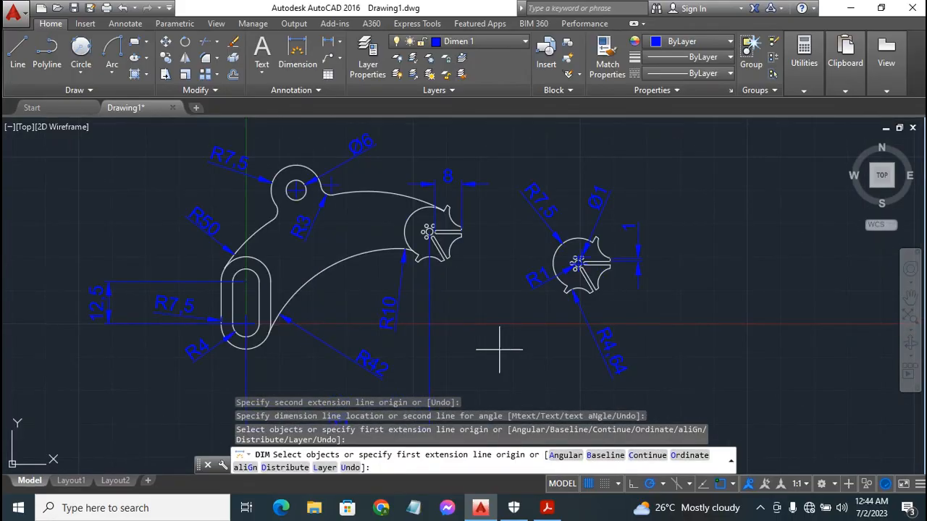
scroll(524, 334, "down", 2)
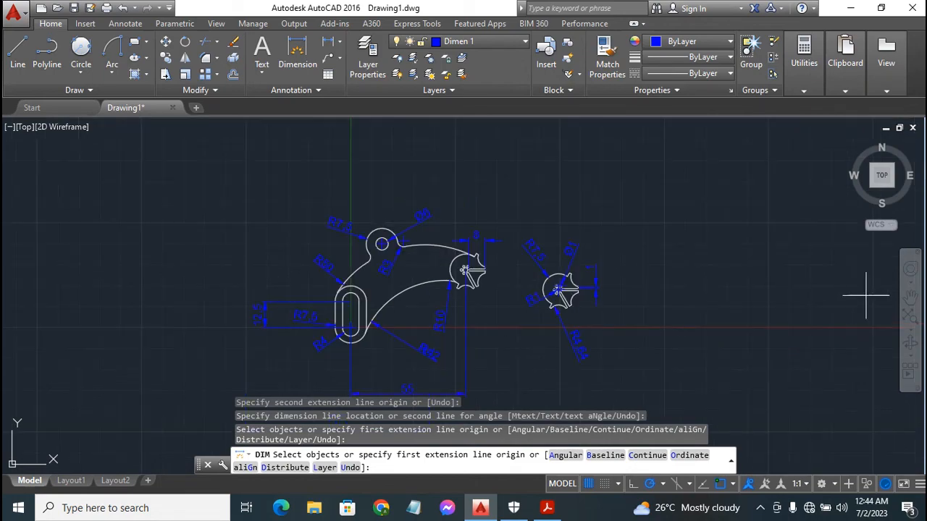
left_click(911, 299)
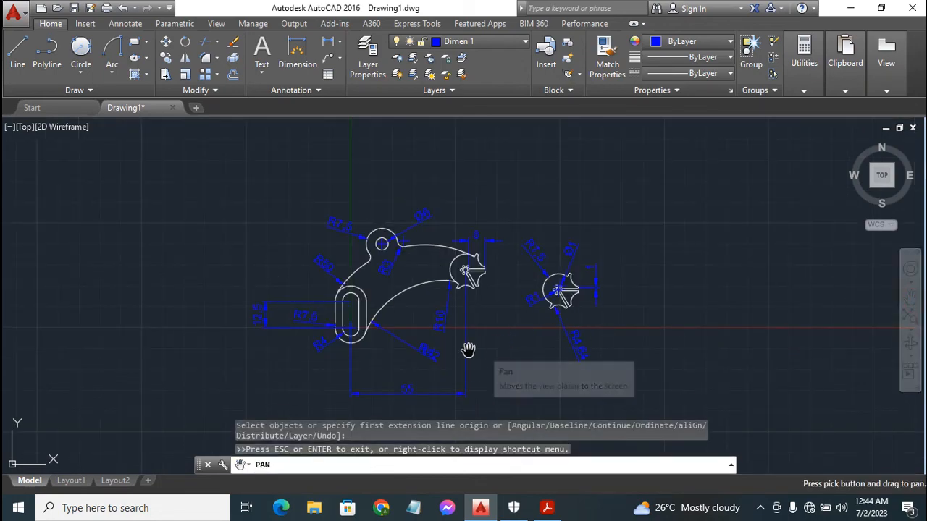
mouse_move(457, 350)
left_mouse_down()
mouse_move(454, 317)
mouse_move(438, 302)
mouse_move(419, 302)
left_mouse_up()
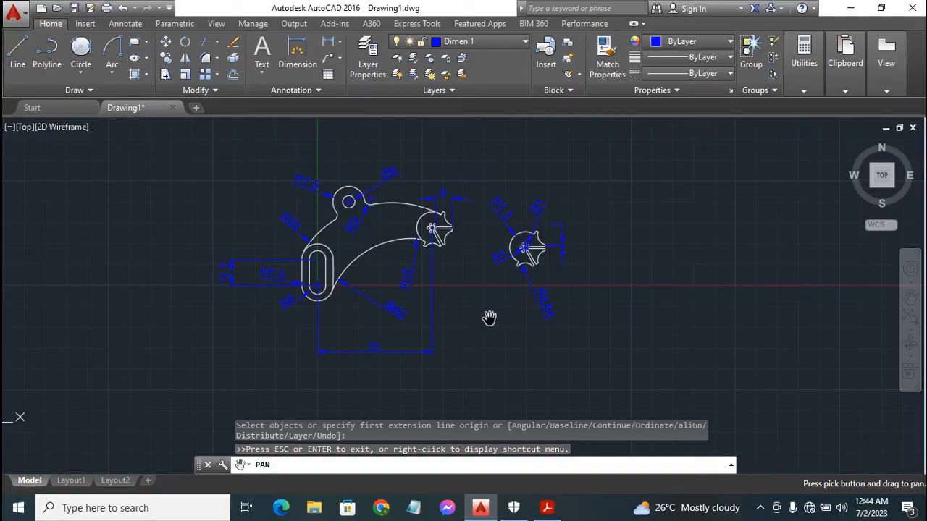
key("Escape")
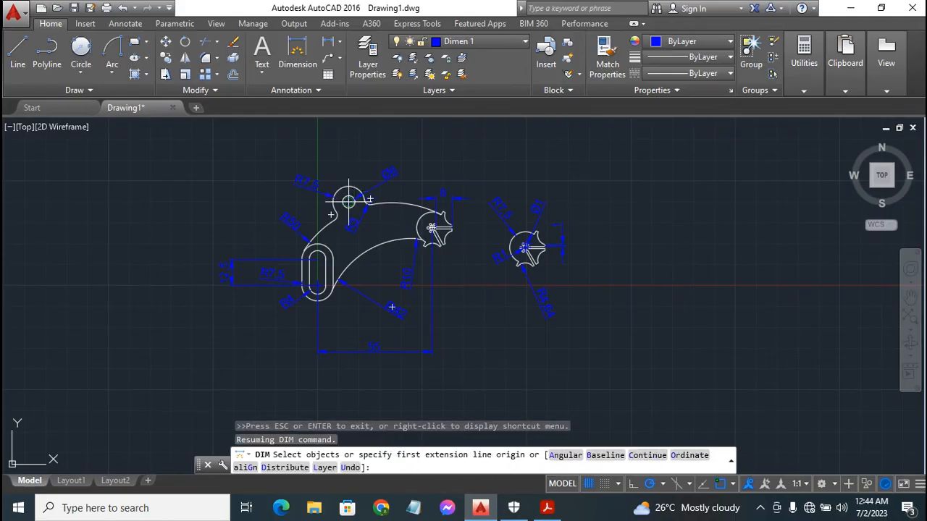
left_click(348, 200)
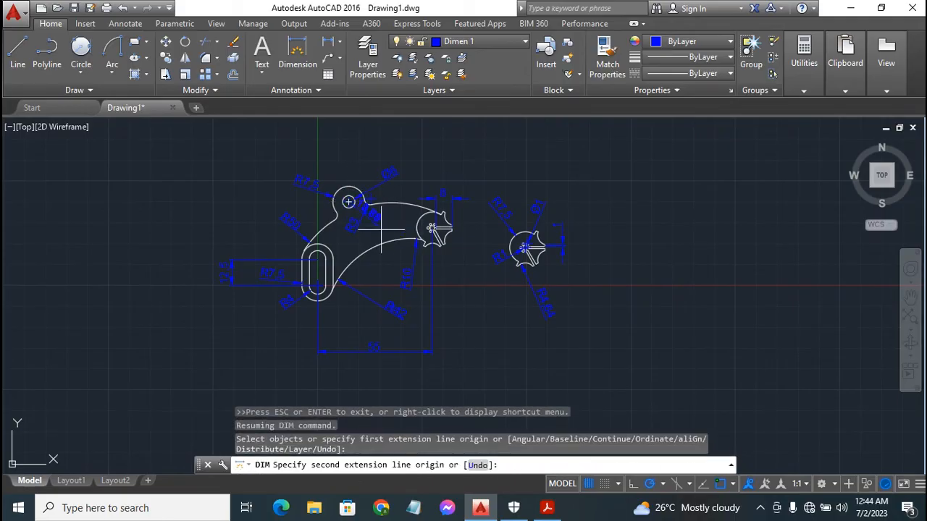
left_click(432, 230)
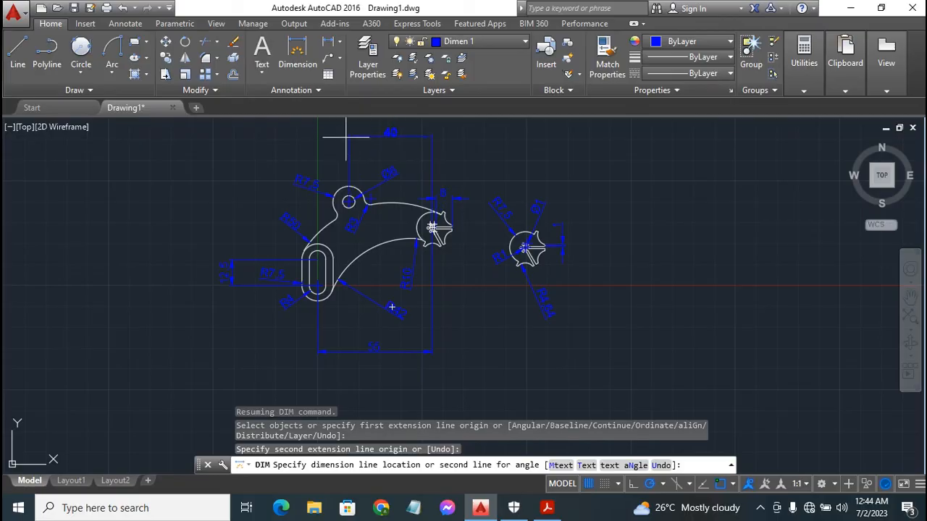
key("Escape")
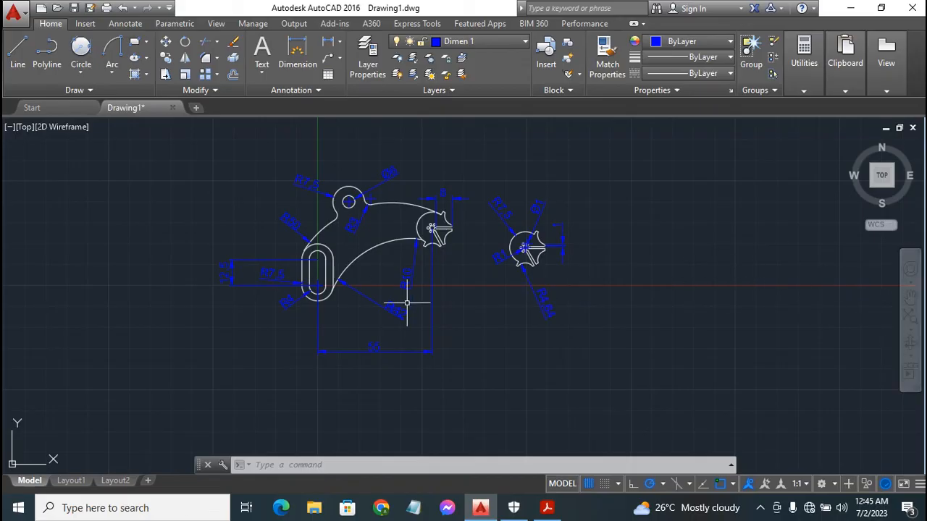
Step: Switch from model space to the Layout1 sheet to show the dimensioned bracket on paper
scroll(448, 303, "up", 2)
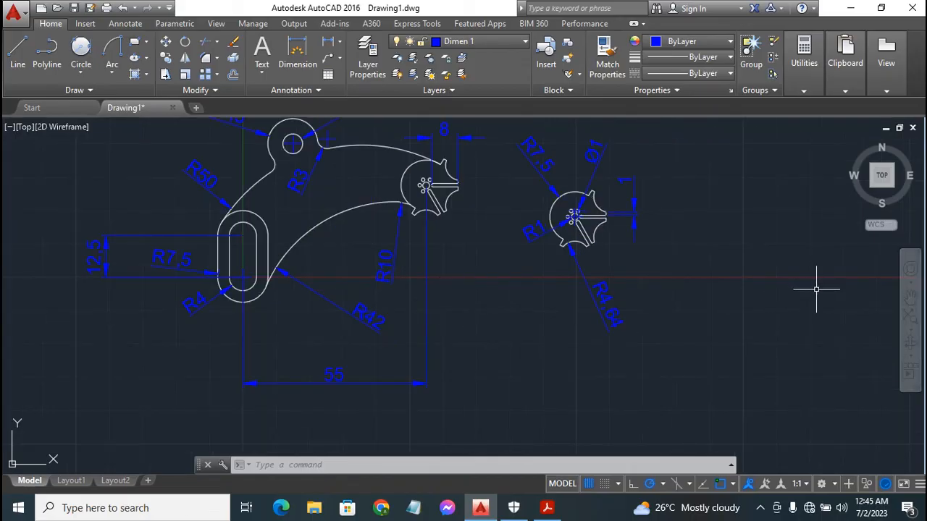
left_click(910, 299)
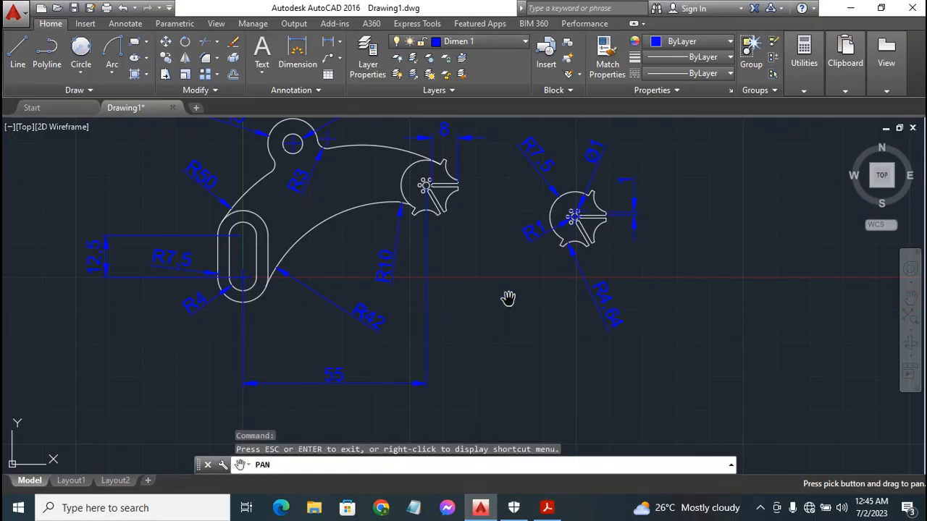
left_click_drag(499, 280, 514, 317)
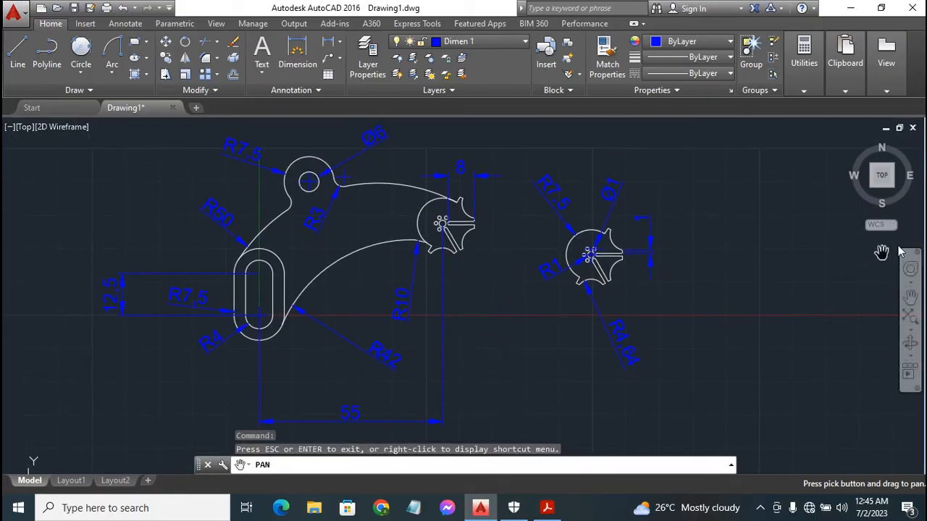
key("Escape")
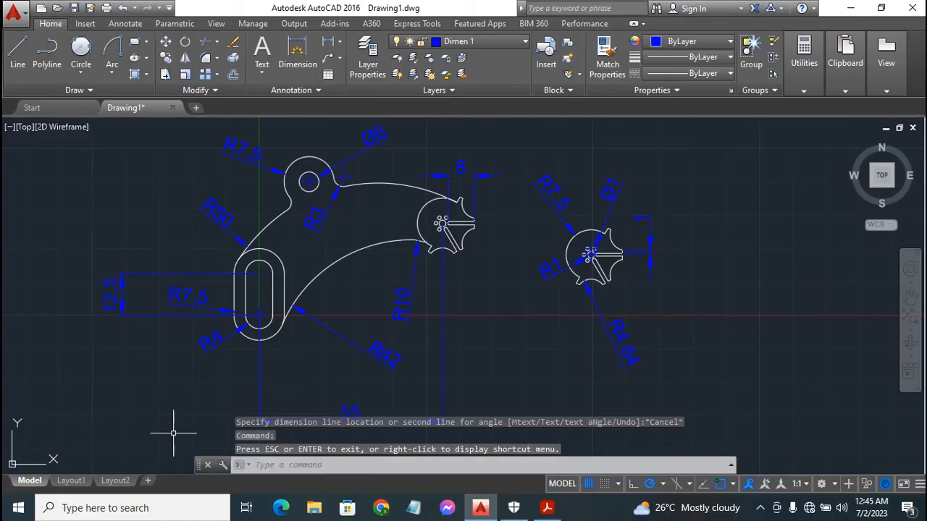
left_click(71, 480)
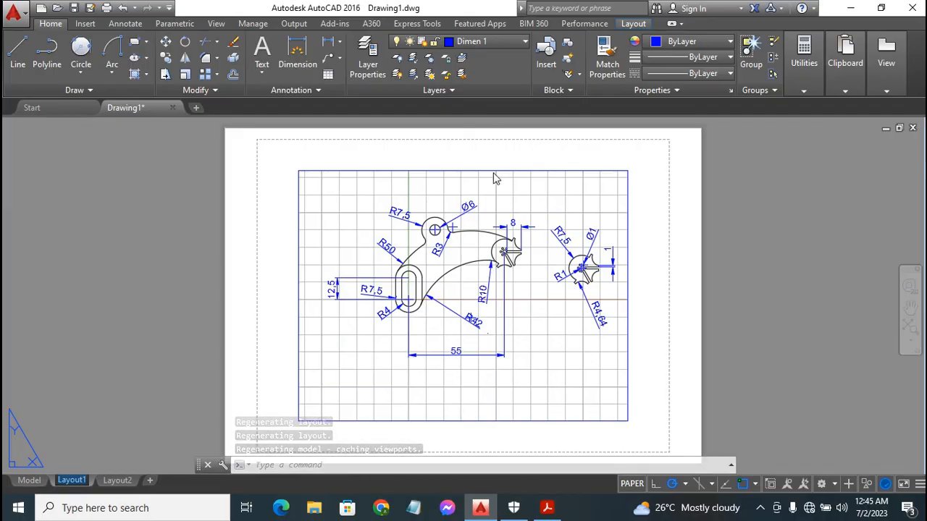
Step: Stretch the viewport's upper-right and lower-left corners so its top, right and left edges reach the sheet's printable-area boundary
left_click(532, 161)
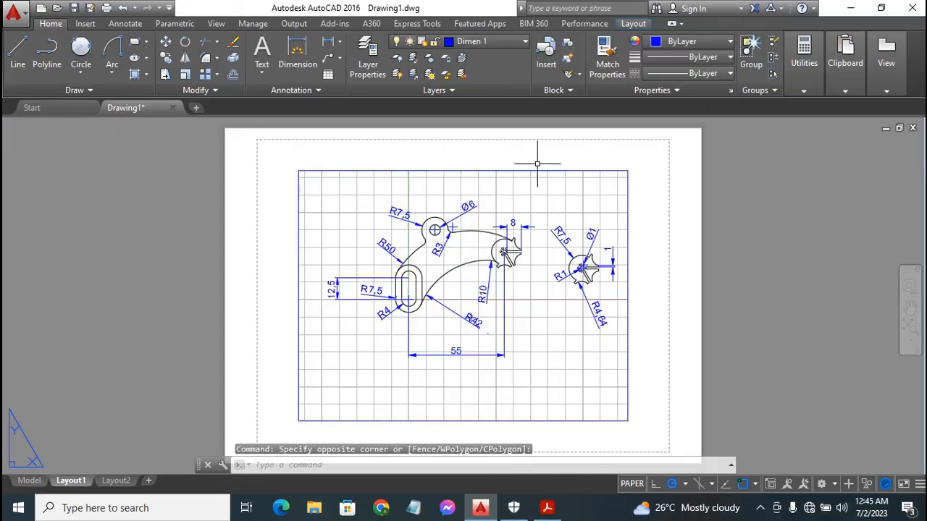
left_click(544, 174)
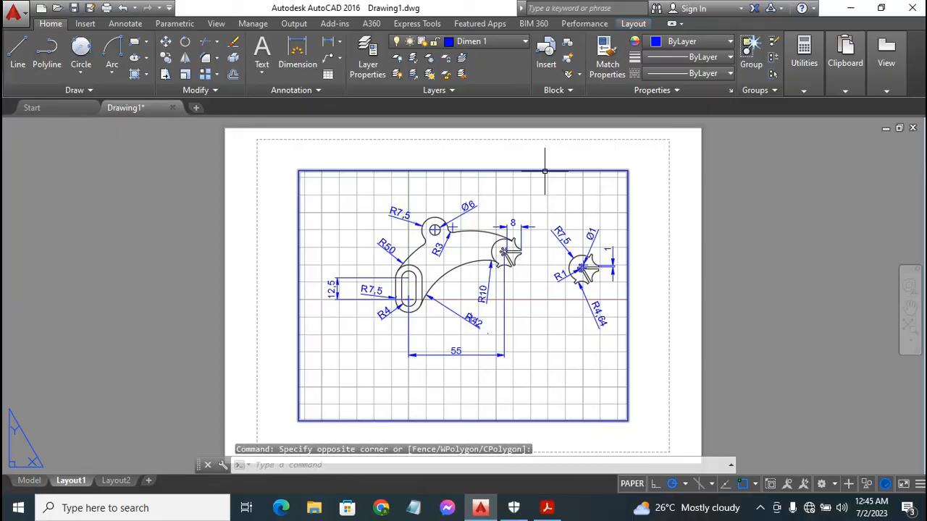
left_click(627, 171)
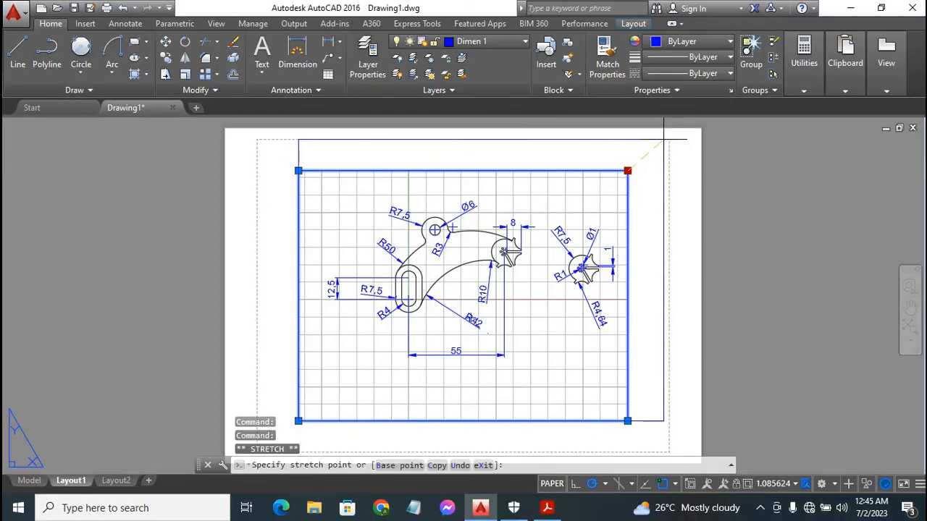
left_click(667, 140)
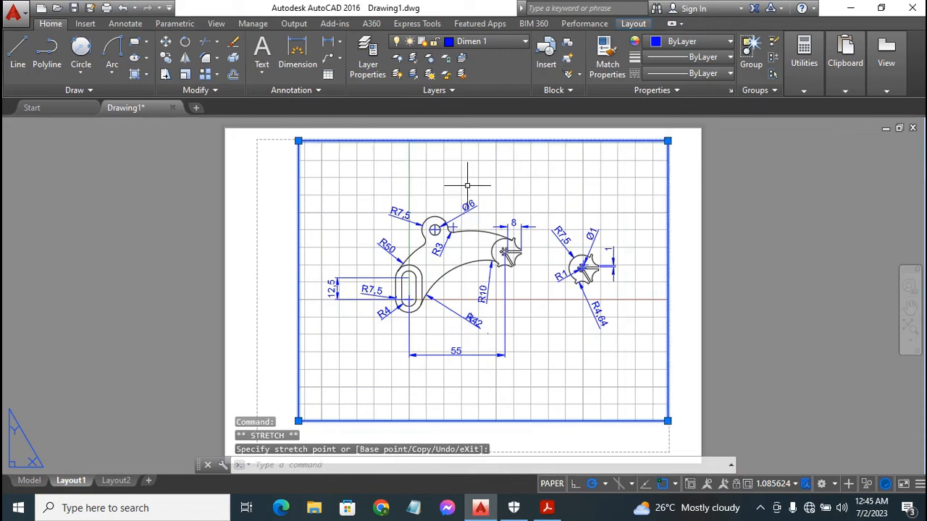
left_click(298, 420)
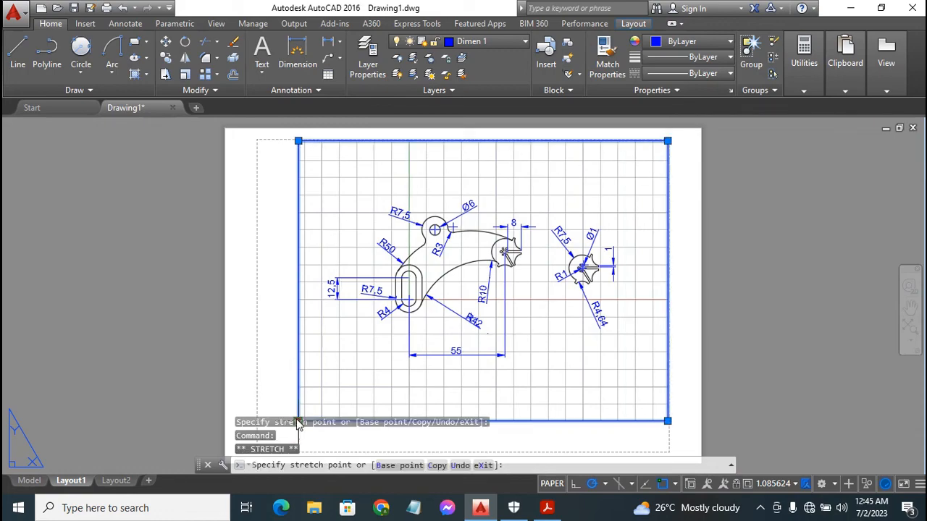
left_click(256, 420)
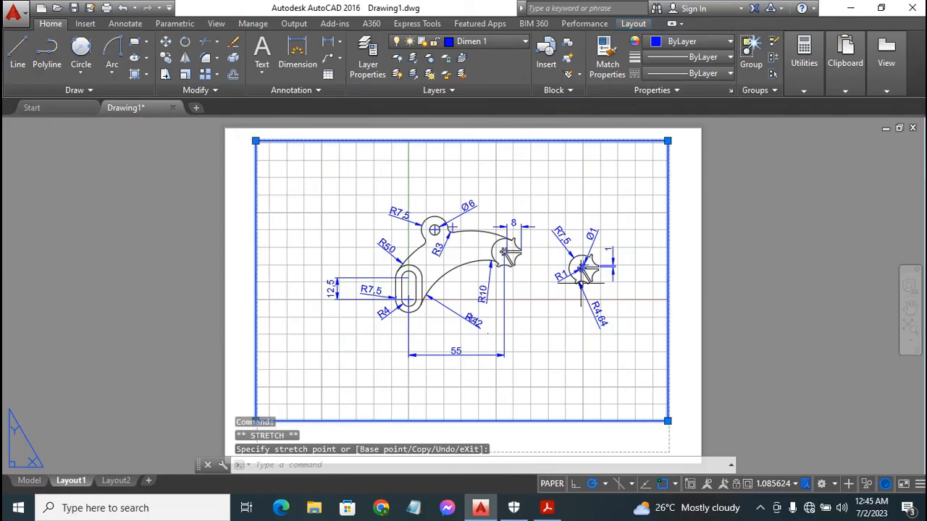
Step: Turn off the grid display inside the Layout1 viewport and return to paper space
double_click(287, 312)
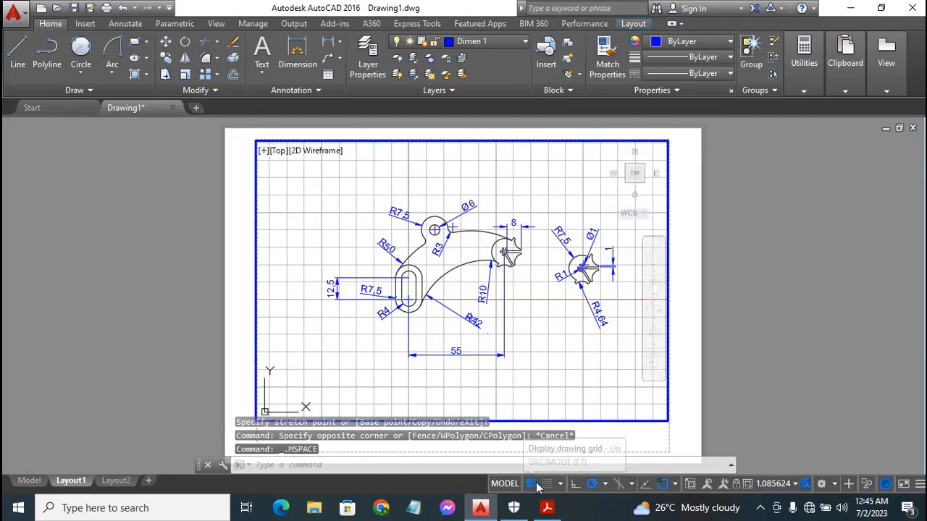
left_click(531, 484)
left_click(510, 484)
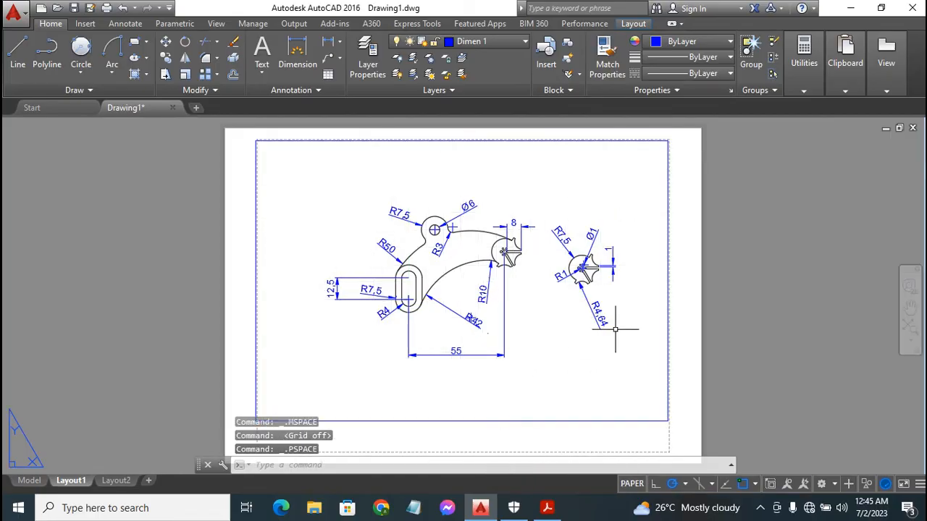
Step: Stretch the viewport's lower-right corner down to the bottom edge of the sheet's printable area
left_click(589, 420)
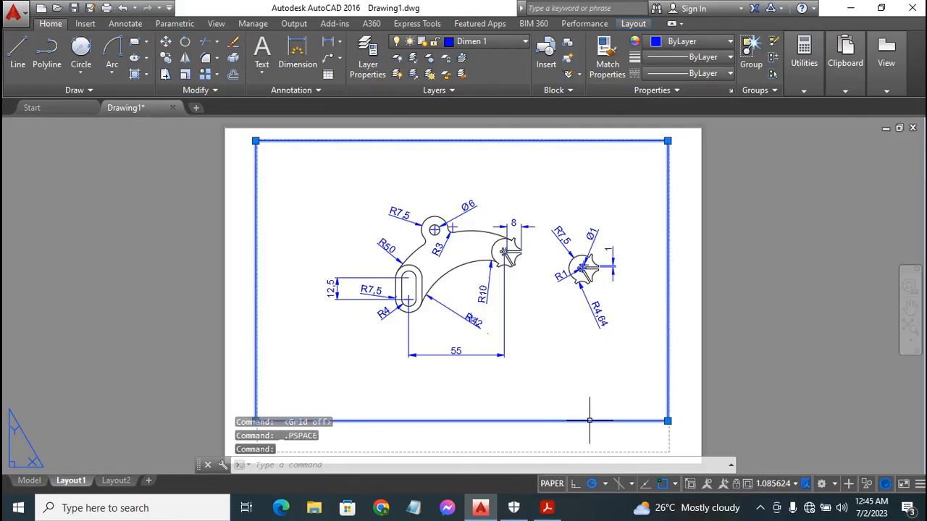
left_click(666, 421)
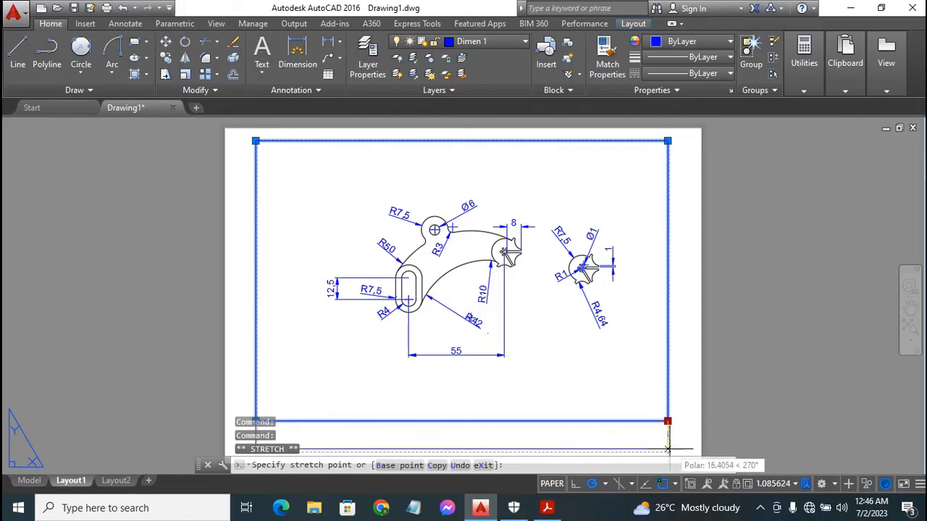
left_click(667, 453)
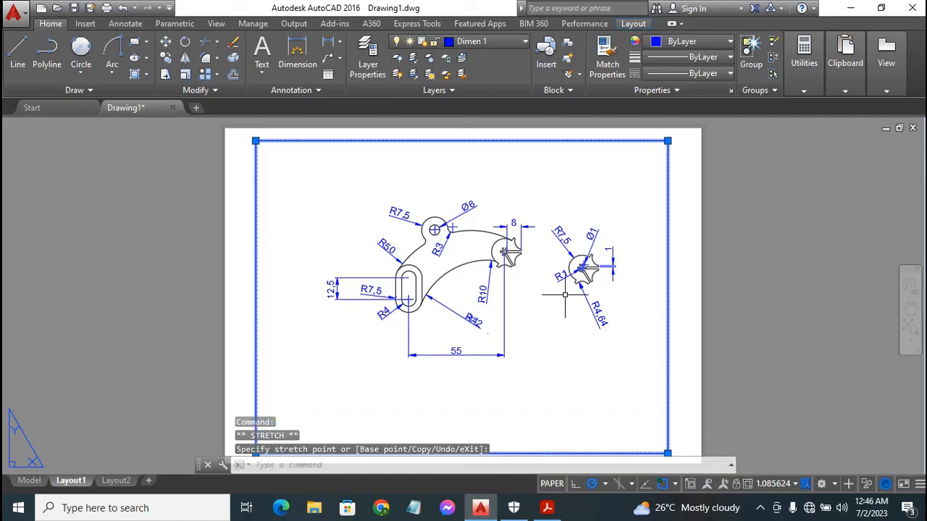
Step: Activate the viewport's model space and enlarge the dimensioned bracket and head copy with Zoom Realtime
double_click(533, 342)
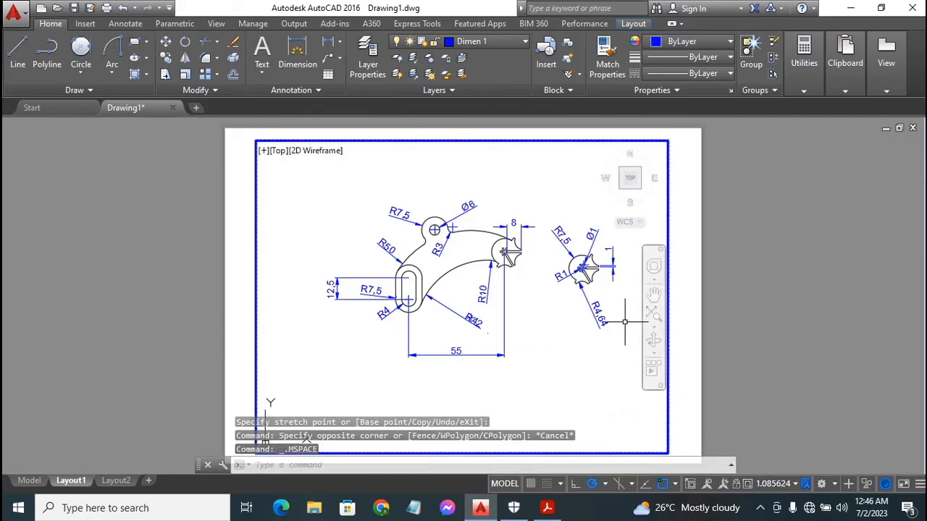
left_click(654, 325)
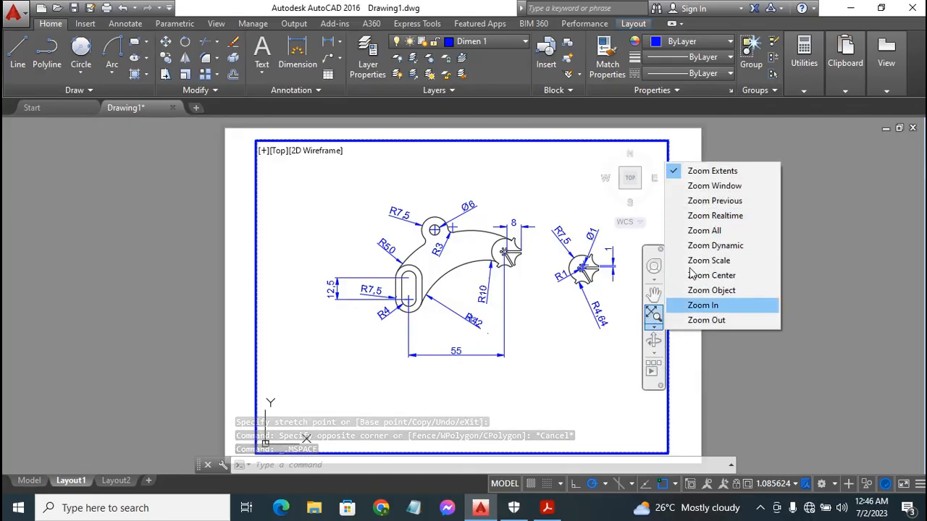
left_click(722, 216)
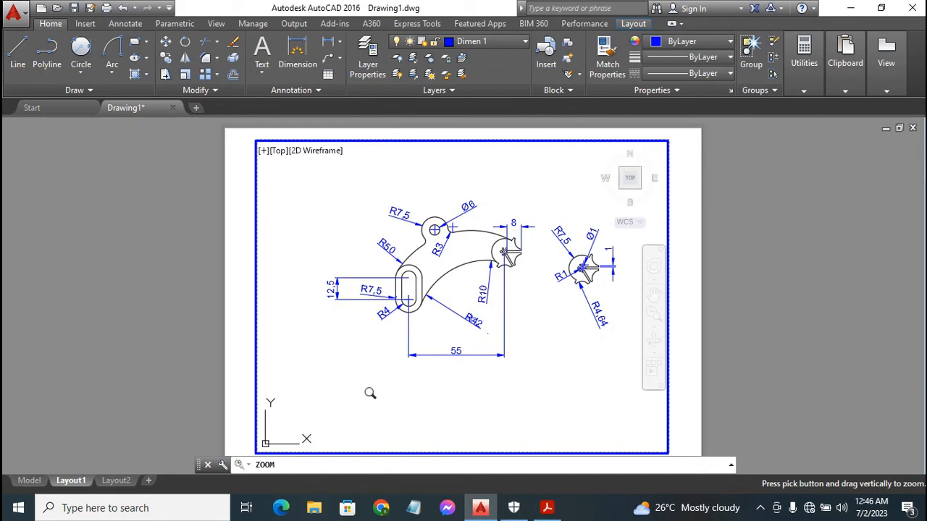
mouse_move(371, 391)
left_mouse_down()
mouse_move(656, 300)
mouse_move(550, 335)
mouse_move(499, 367)
mouse_move(737, 288)
left_mouse_up()
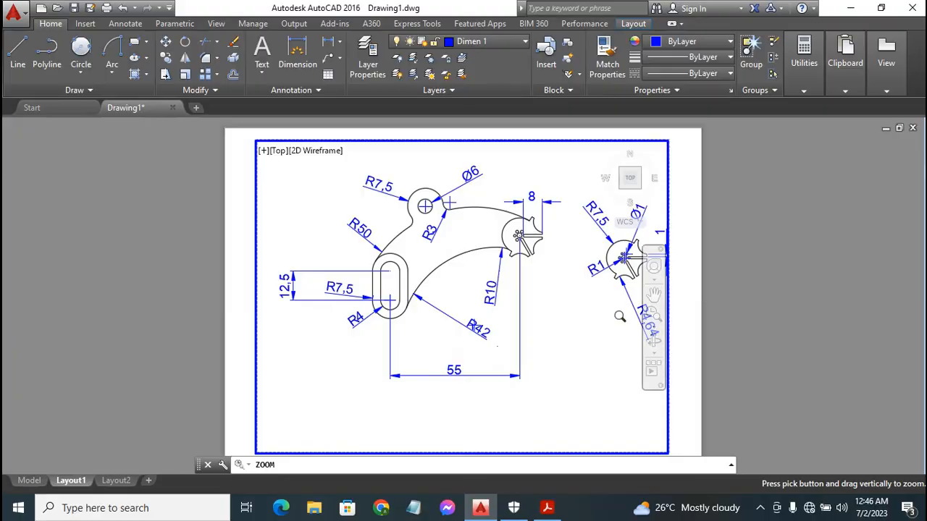
key("Return")
key("Return")
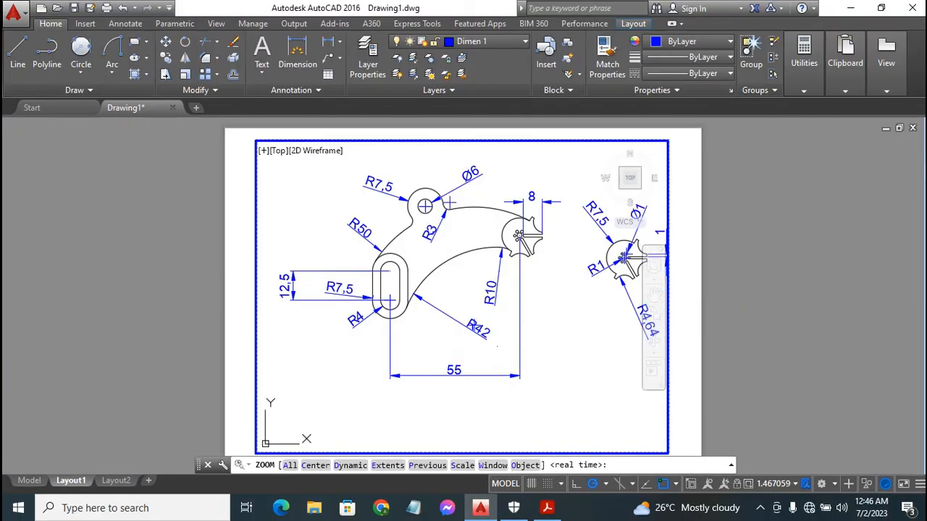
key("Escape")
Step: Pan the drawing within the viewport until the bracket and head copy fit inside the frame, and return to paper space
left_click(652, 294)
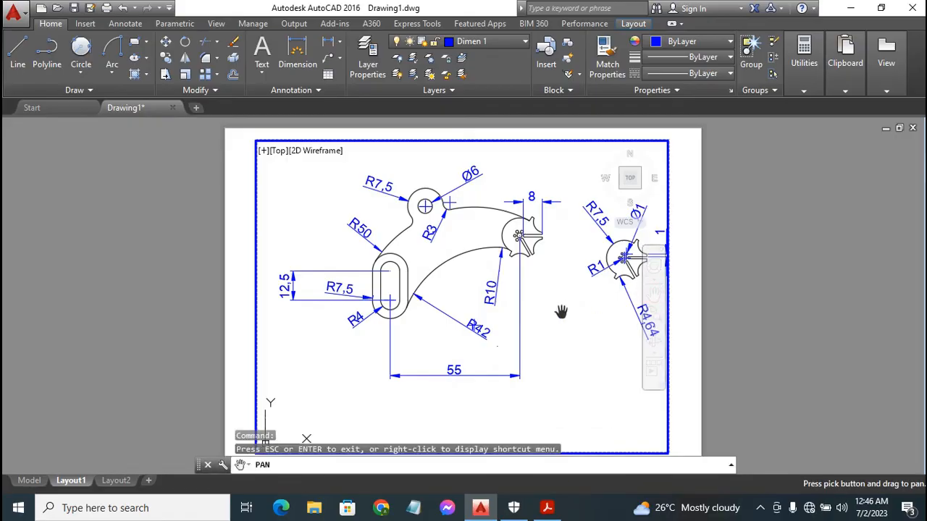
mouse_move(558, 311)
left_mouse_down()
mouse_move(540, 341)
mouse_move(542, 323)
mouse_move(540, 329)
left_mouse_up()
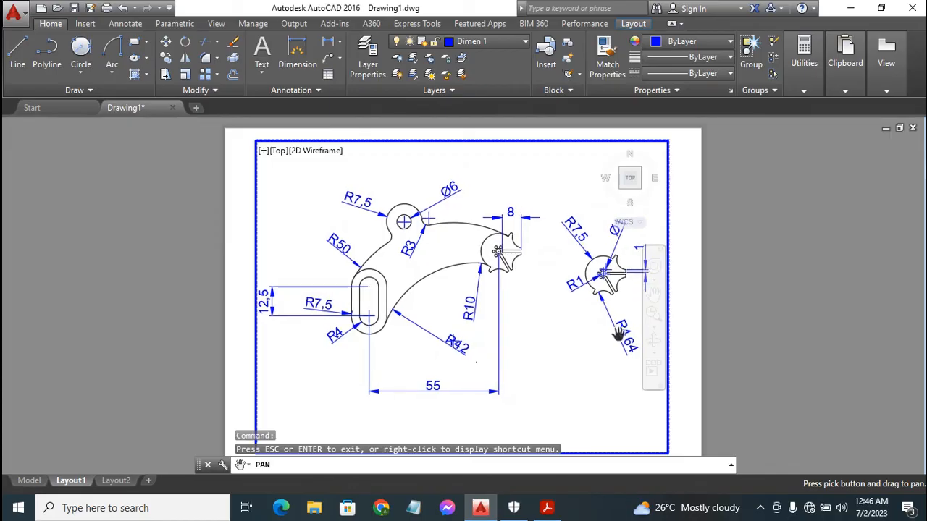
key("Escape")
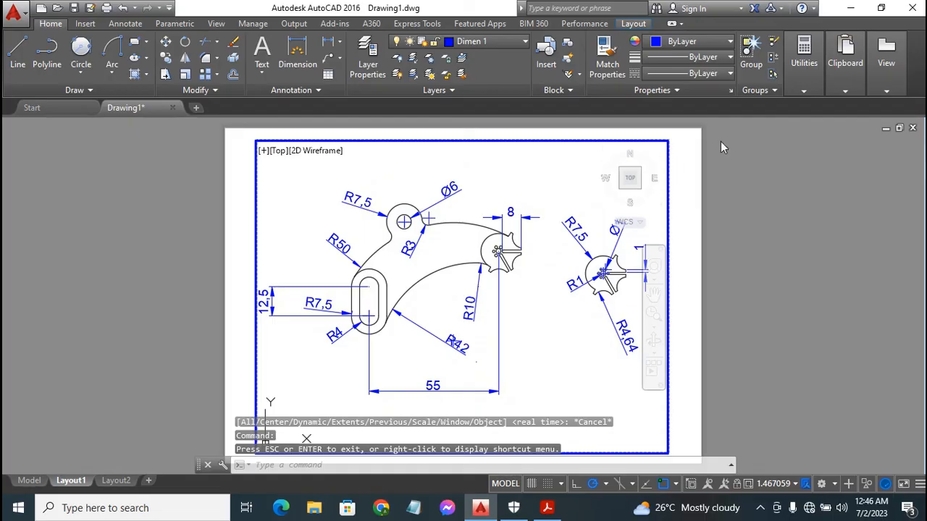
double_click(692, 174)
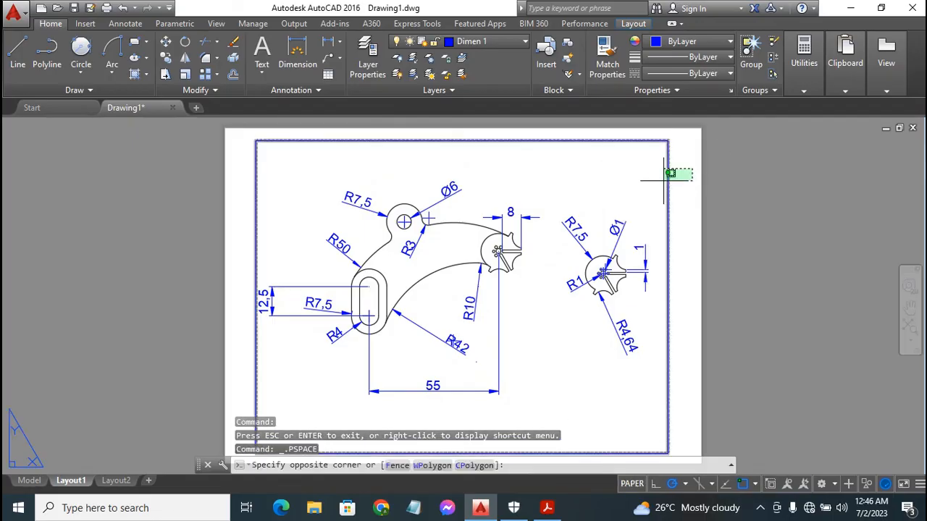
left_click(694, 170)
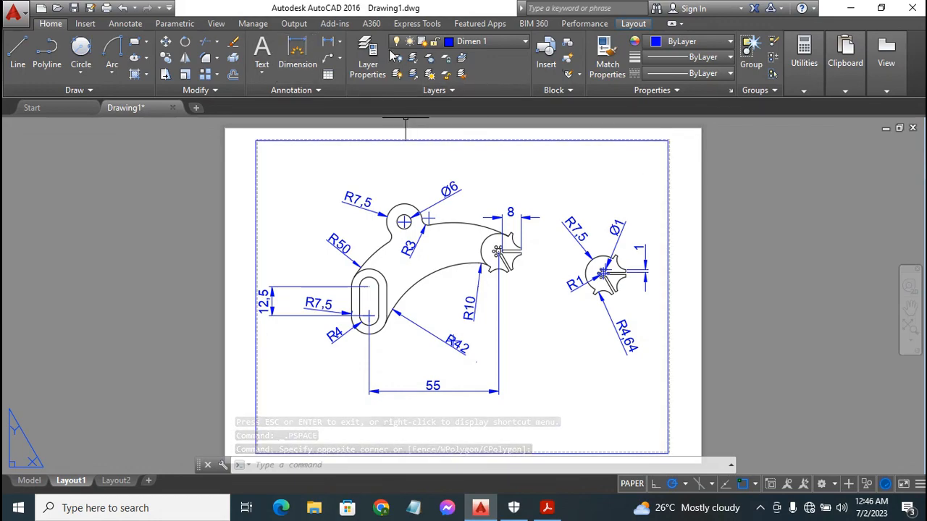
Step: Create a new layer named Borderline and close the layer manager
left_click(368, 52)
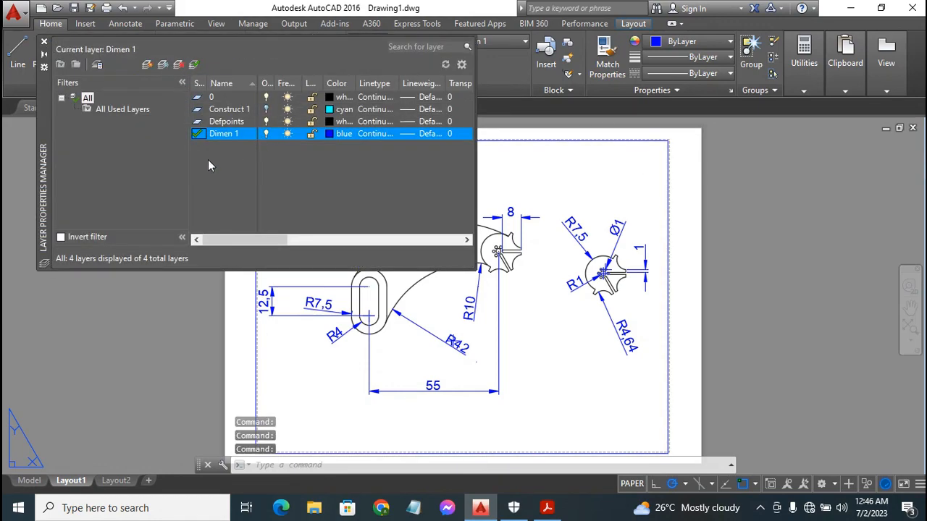
right_click(211, 134)
key("Escape")
key("alt+n")
type("Bor")
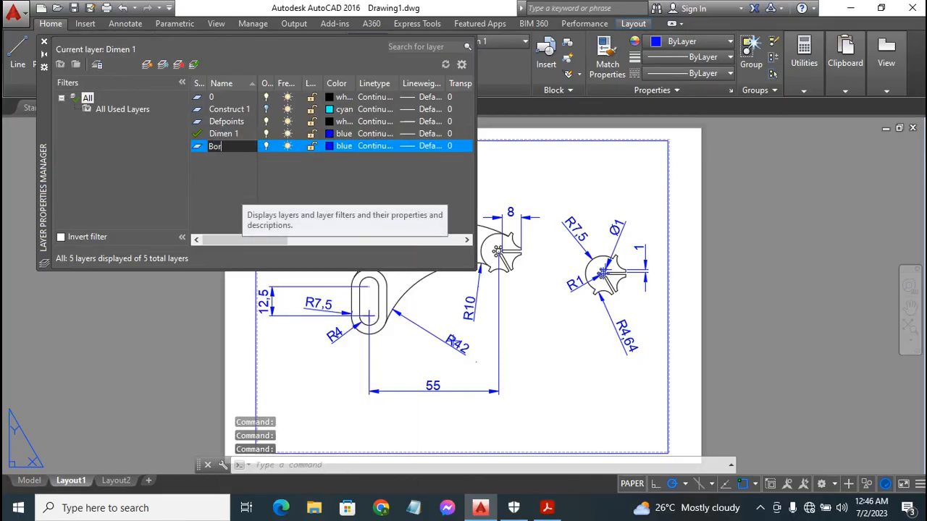
type("derline")
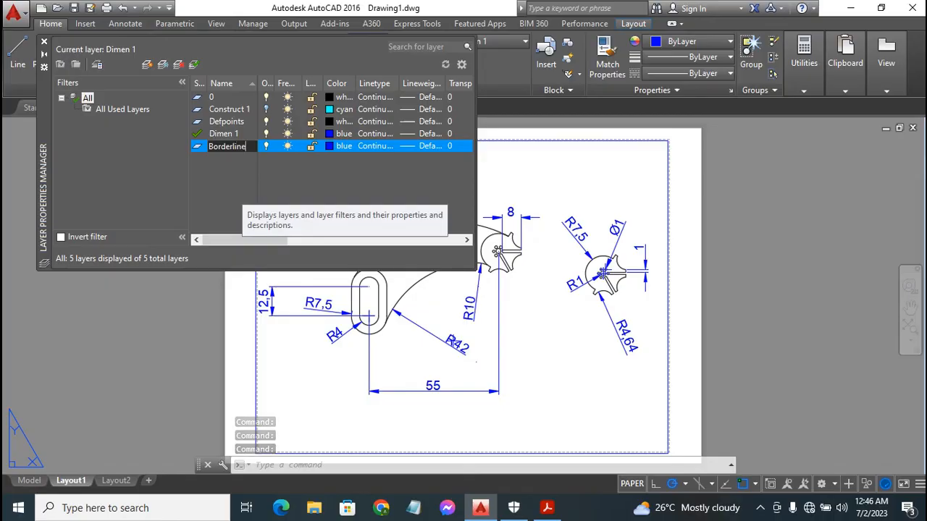
key("Return")
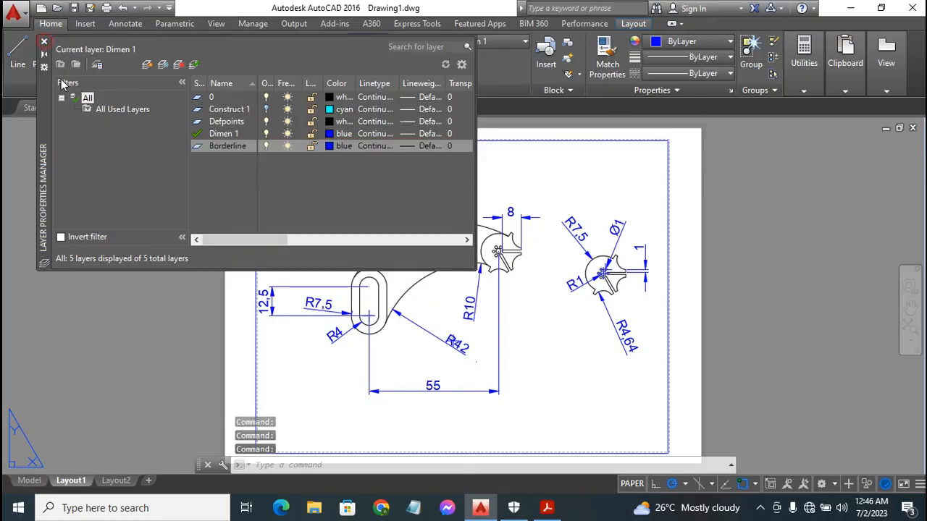
left_click(44, 43)
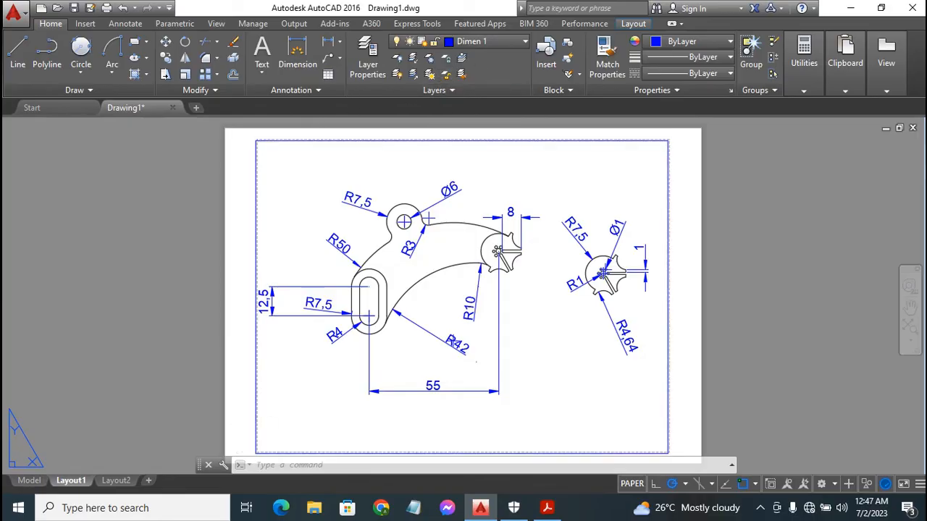
Step: Assign the viewport frame to the Borderline layer
left_click(311, 141)
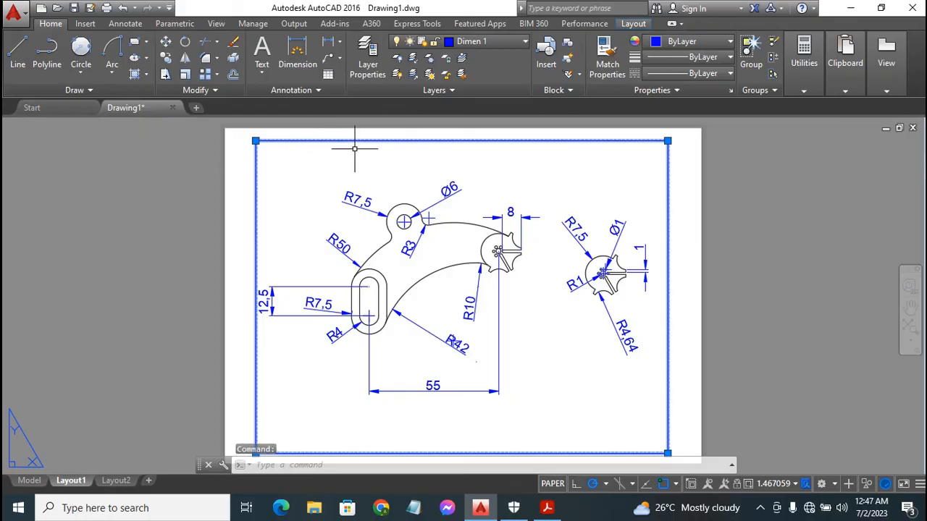
left_click(490, 43)
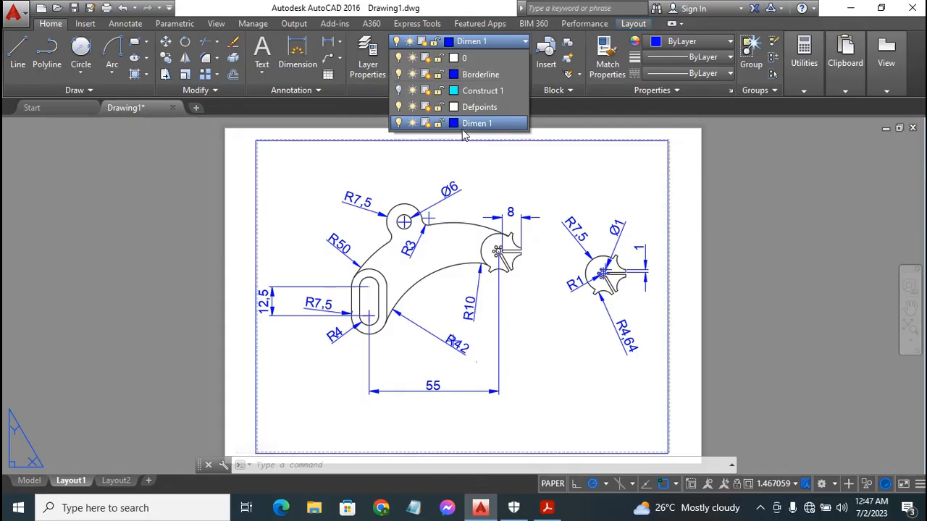
left_click(480, 74)
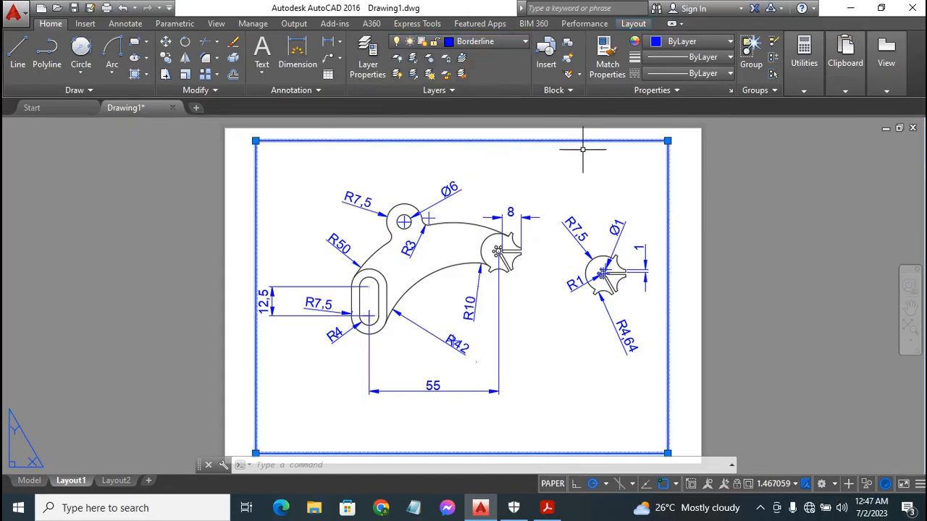
left_click(692, 189)
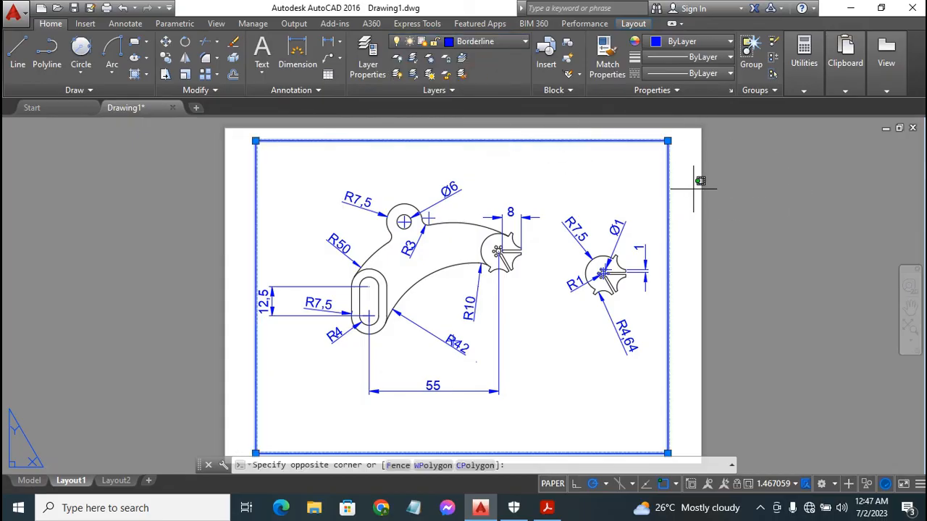
left_click(691, 157)
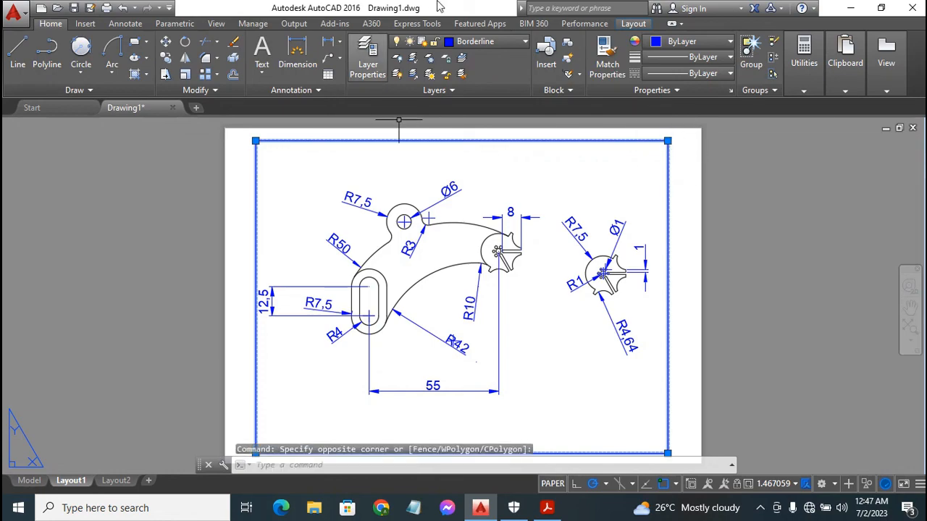
Step: Put the viewport frame back on the Dimen 1 layer and clear the selection
left_click(490, 41)
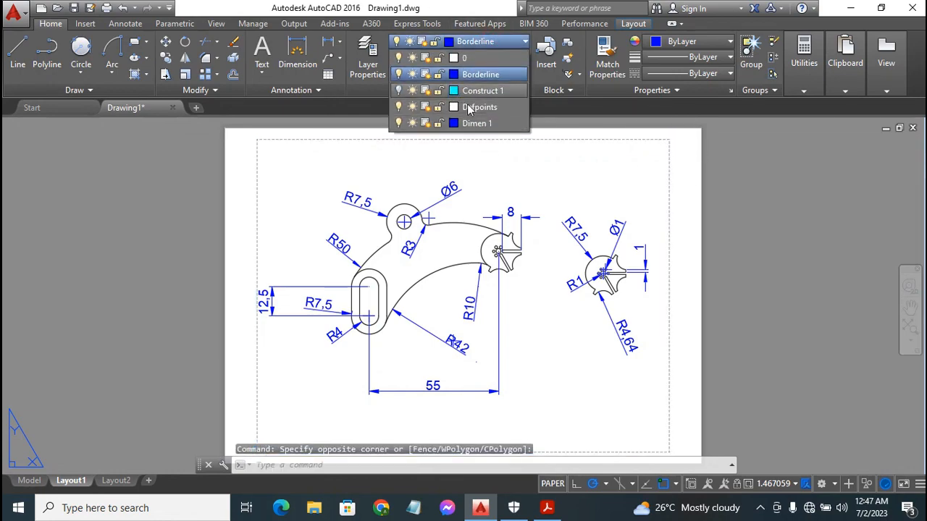
left_click(480, 123)
left_click(427, 141)
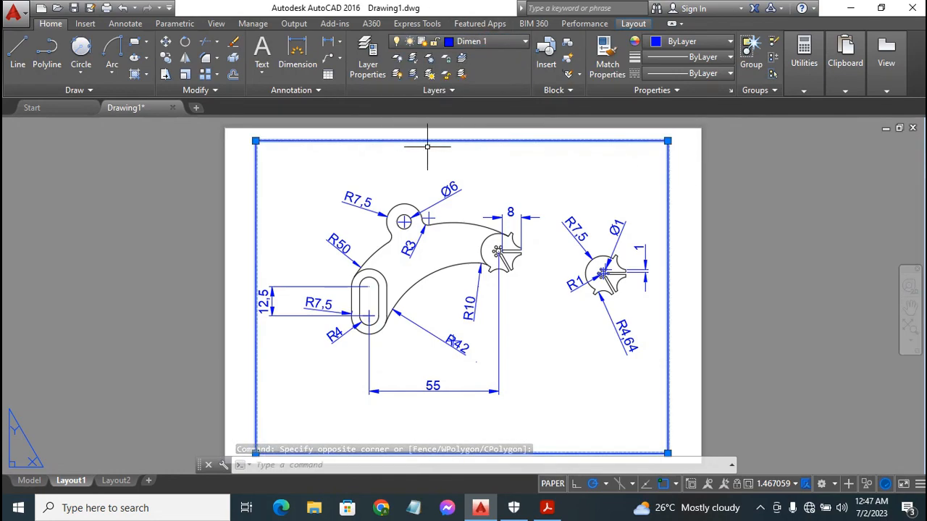
left_click(532, 142)
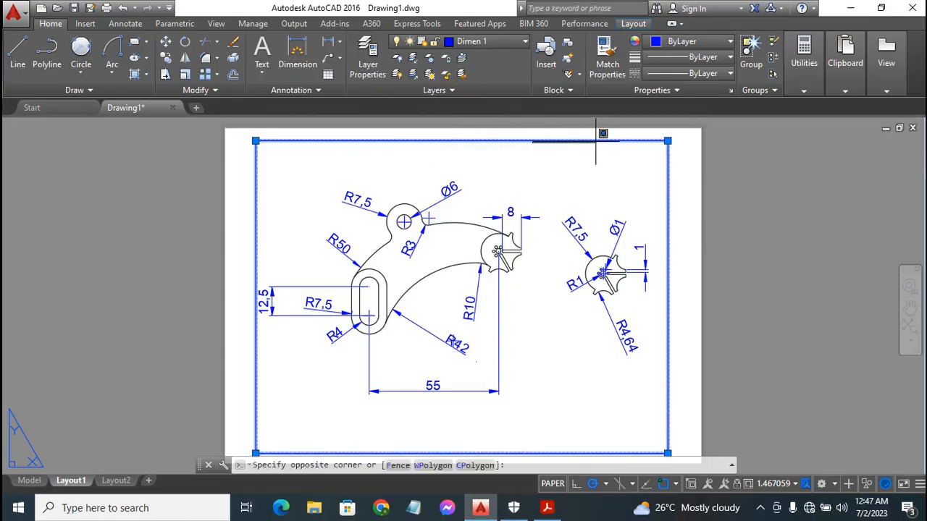
key("Escape")
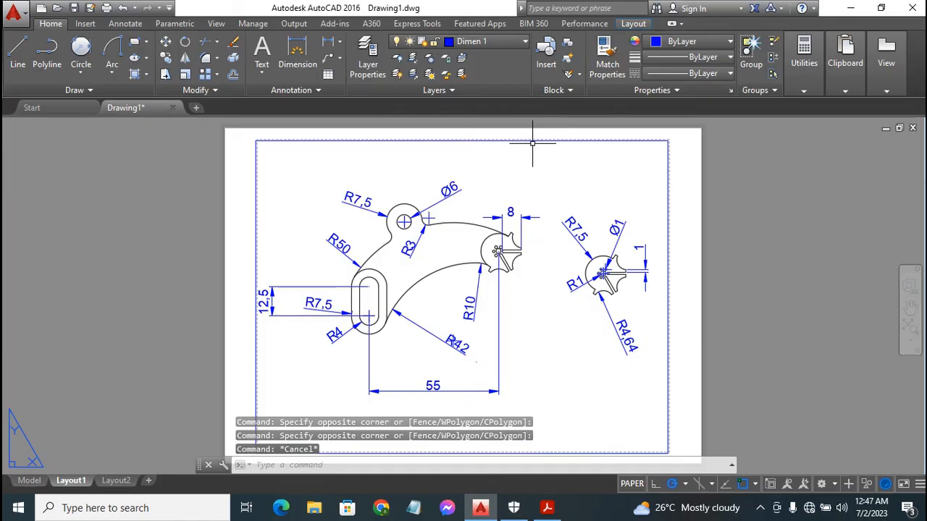
Step: Assign the viewport frame on the Layout1 sheet to the Borderline layer and clear the selection
double_click(534, 141)
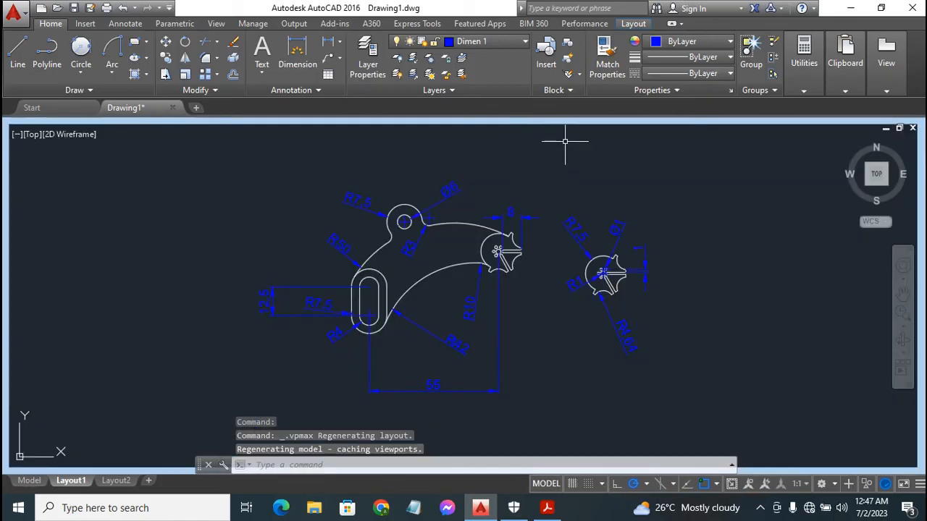
key("ctrl+z")
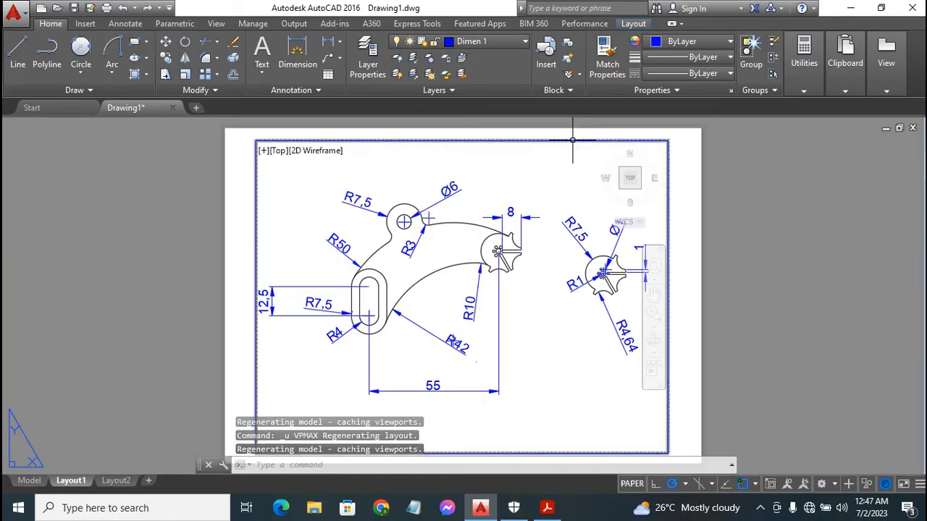
left_click(522, 140)
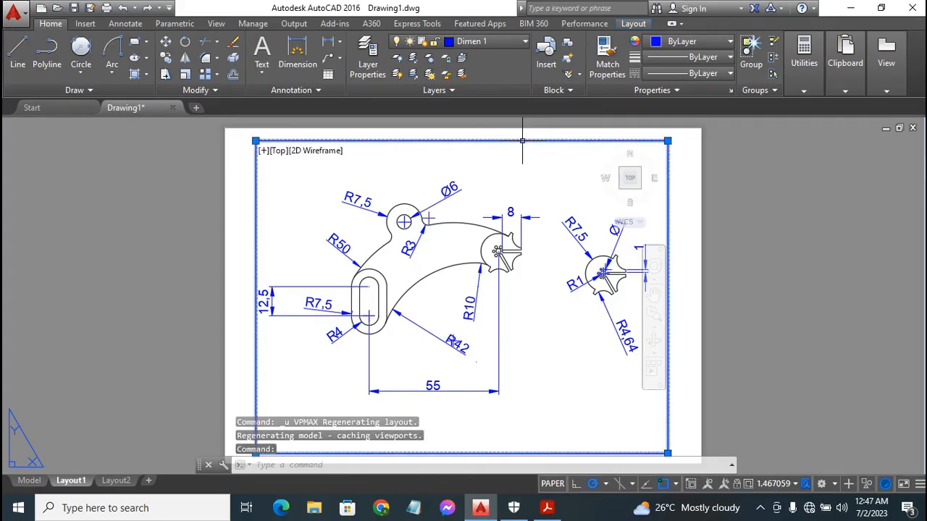
left_click(504, 45)
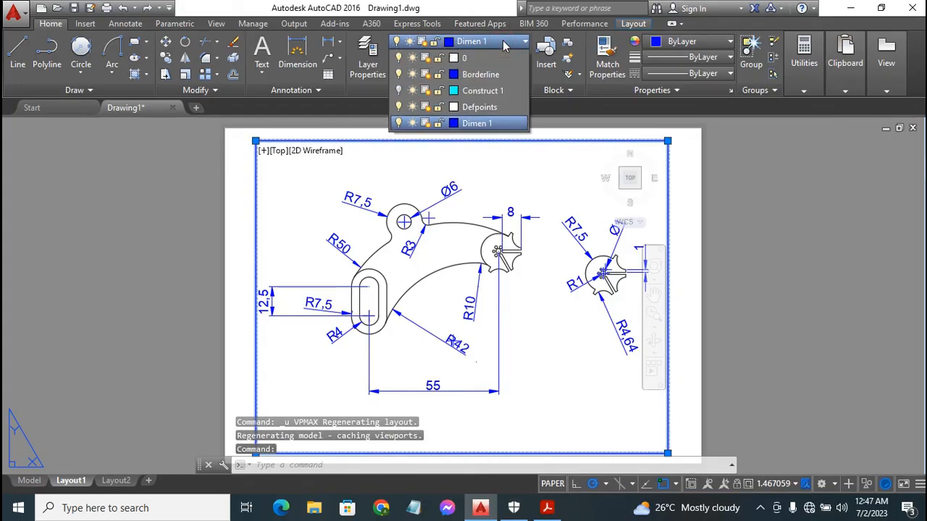
left_click(475, 79)
left_click(494, 141)
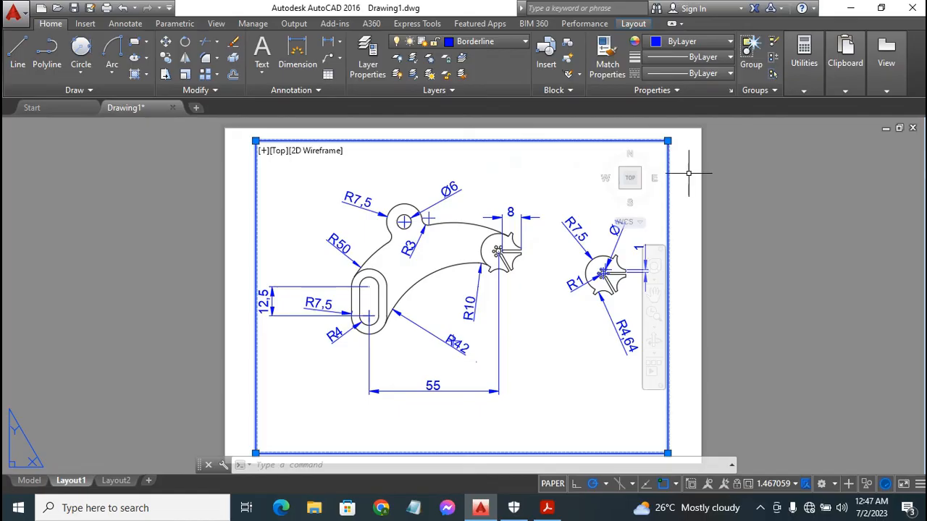
key("Escape")
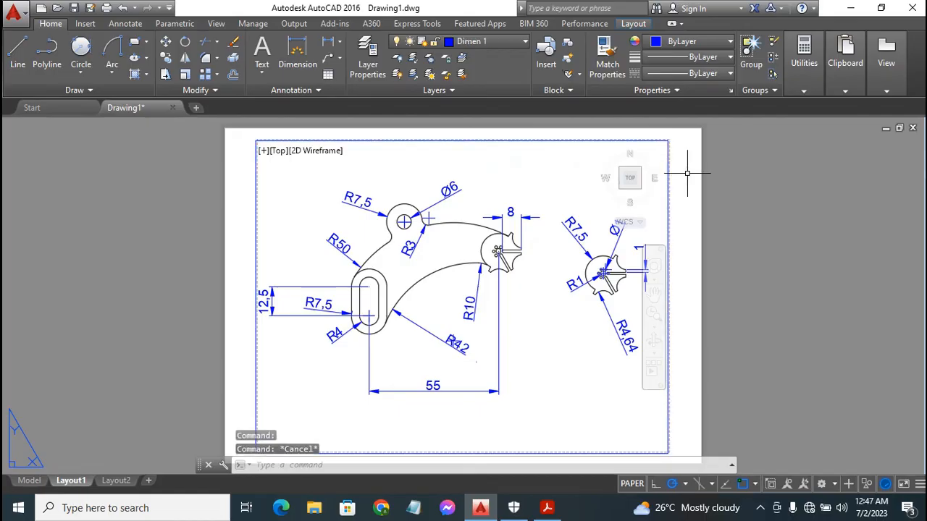
Step: Turn off the Borderline layer to hide the viewport frame around the drawing
left_click(419, 140)
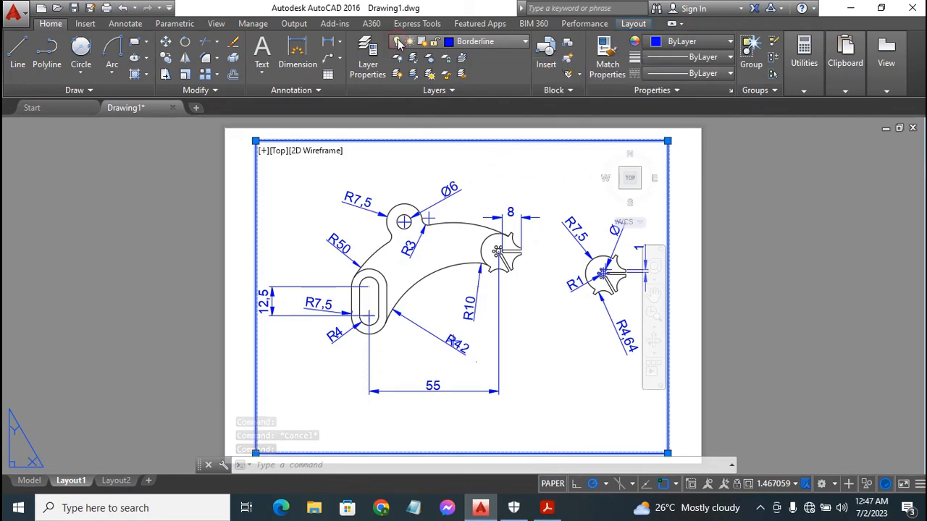
left_click(512, 45)
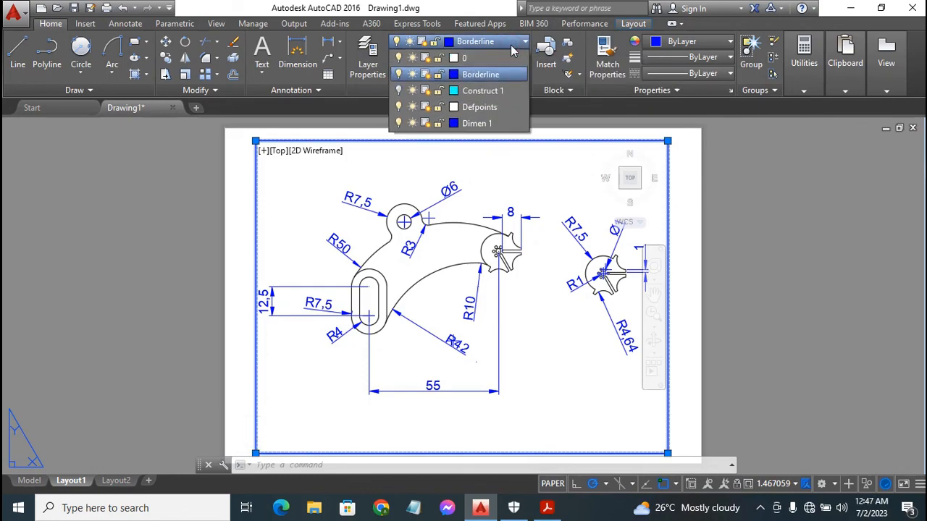
left_click(399, 75)
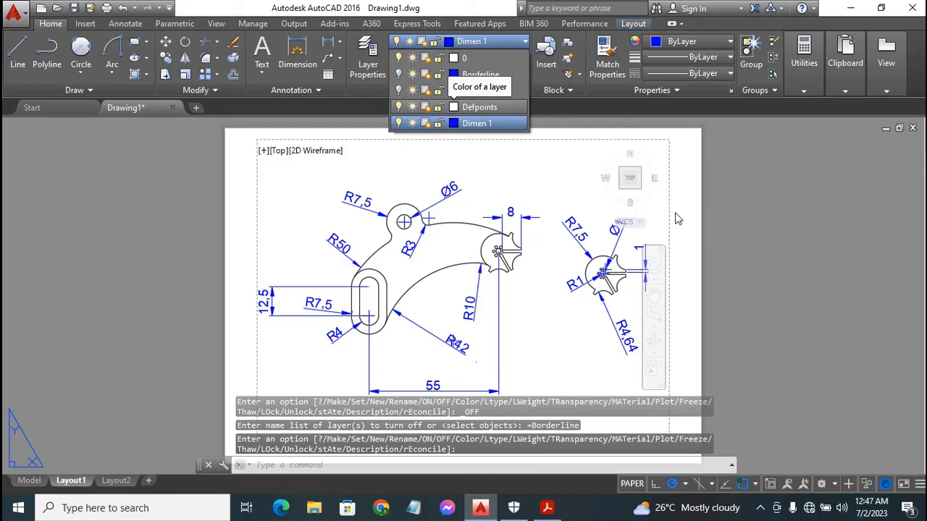
key("Escape")
key("Escape")
key("Escape")
key("Escape")
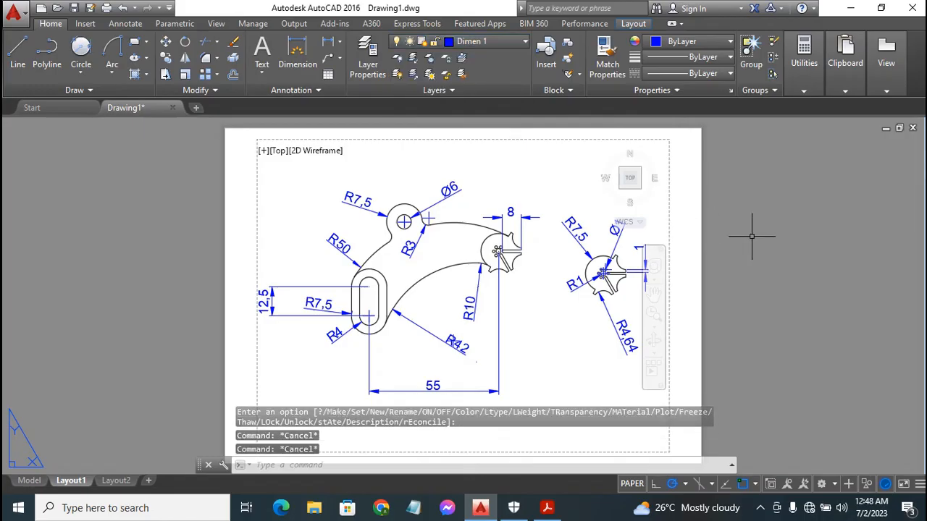
left_click(684, 231)
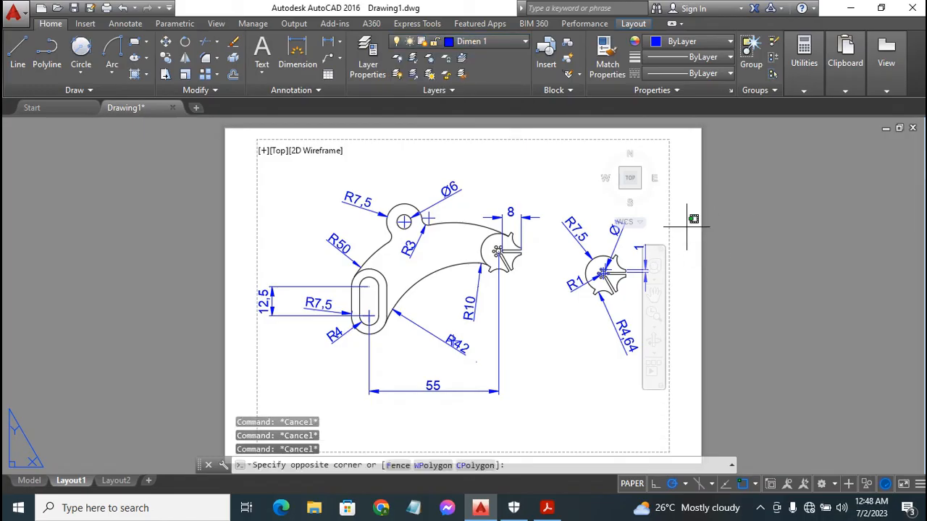
key("Escape")
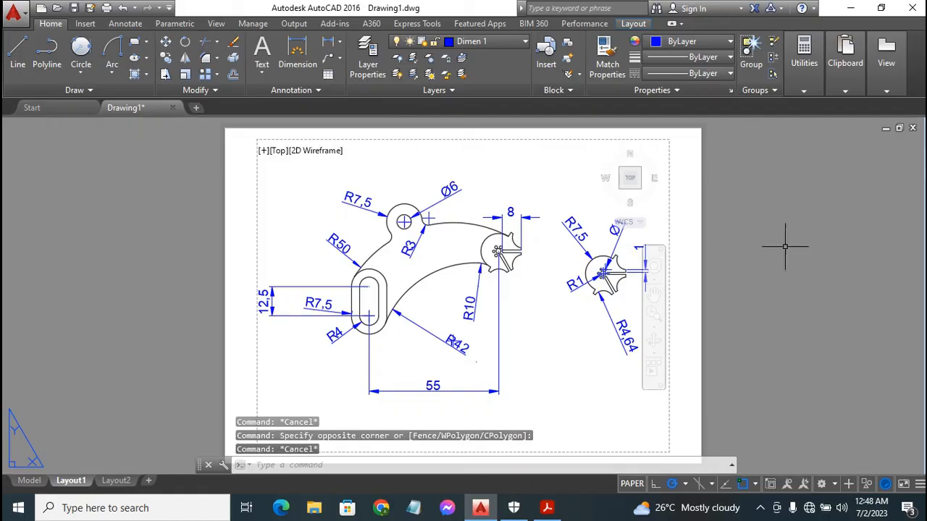
left_click(695, 216)
left_click(693, 216)
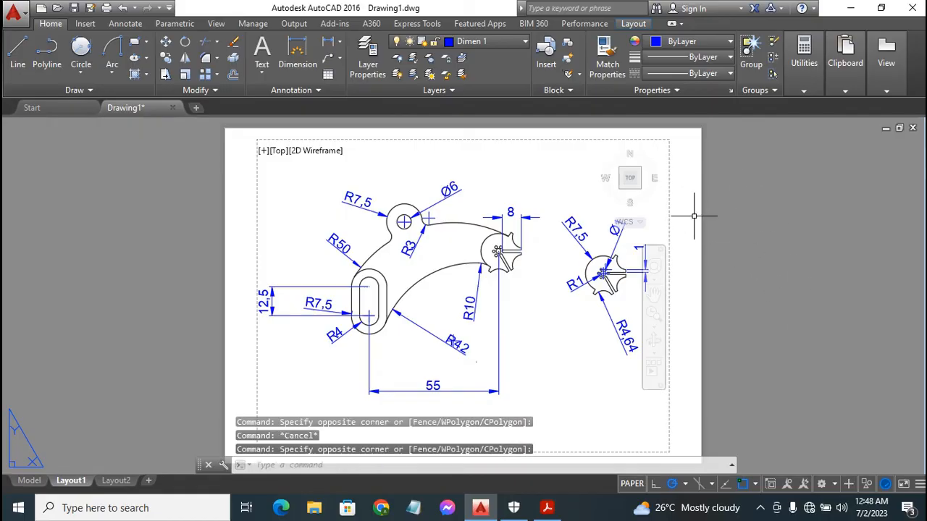
key("Escape")
left_click(590, 328)
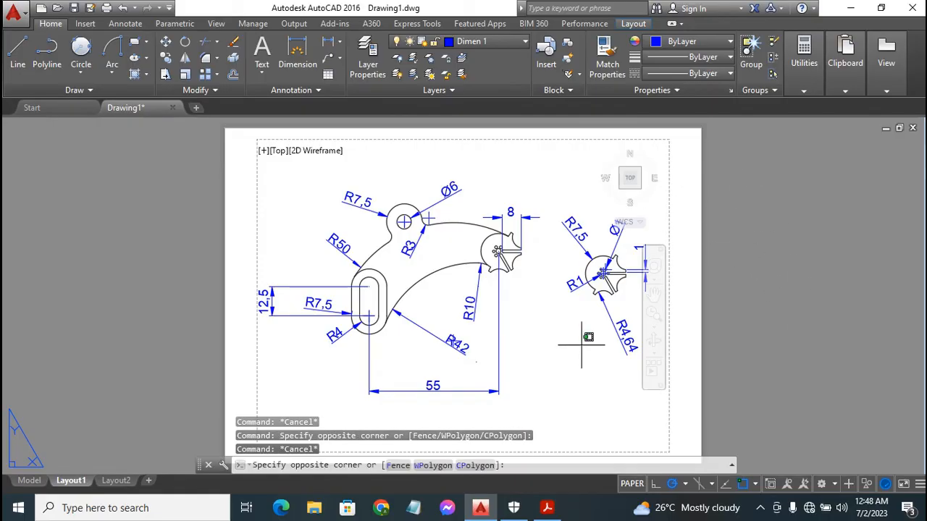
left_click(673, 261)
left_click(678, 257)
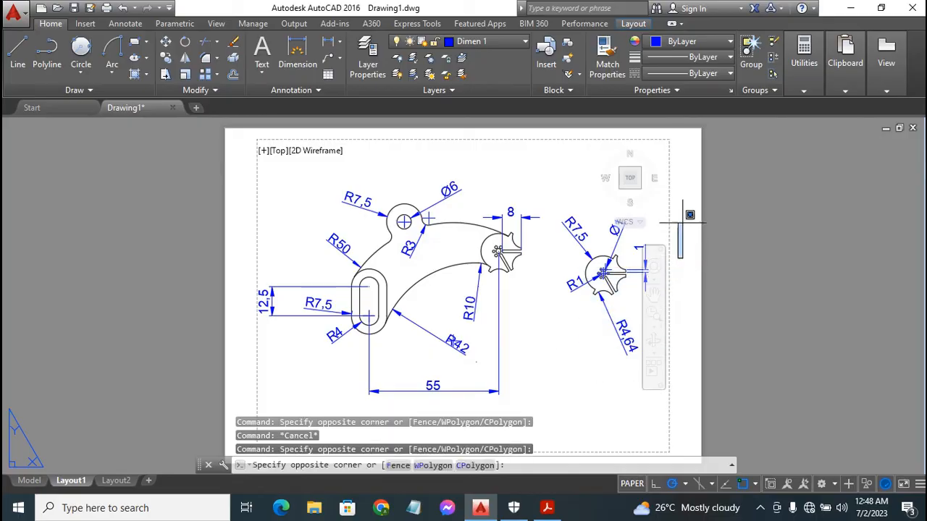
left_click(682, 196)
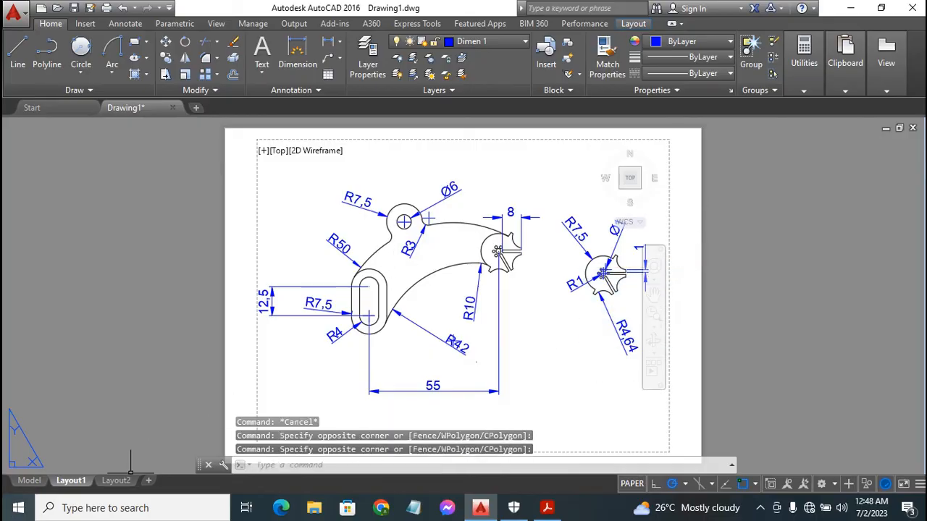
Step: View the bracket and head copy in model space and return to the Layout1 sheet
left_click(30, 481)
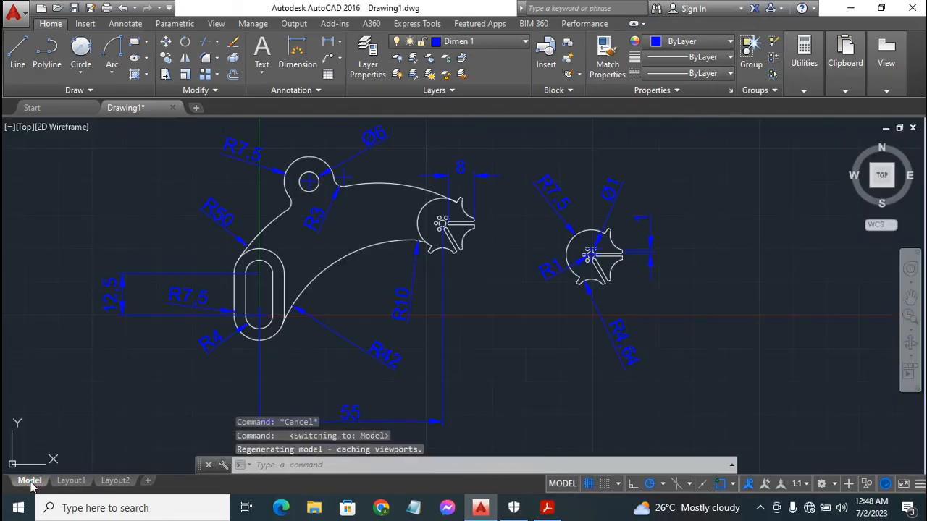
left_click(72, 481)
left_click(684, 184)
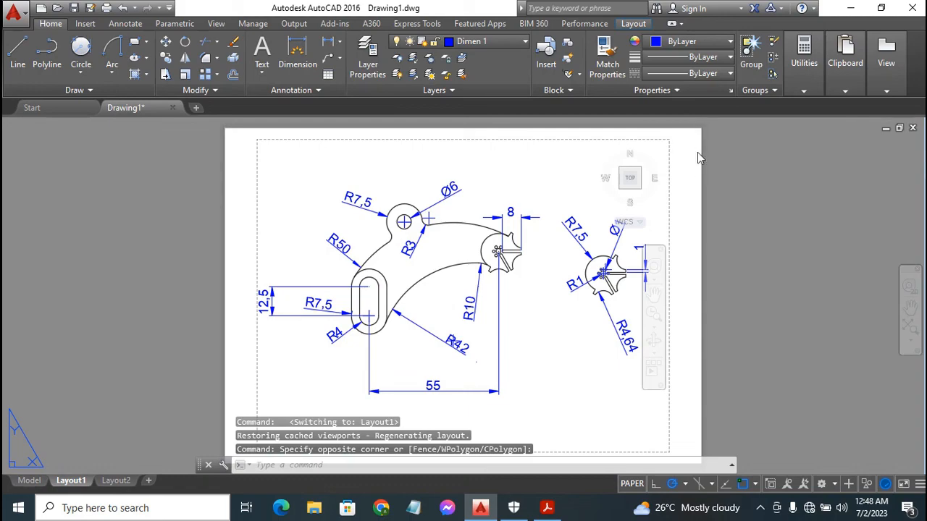
right_click(699, 158)
left_click(683, 196)
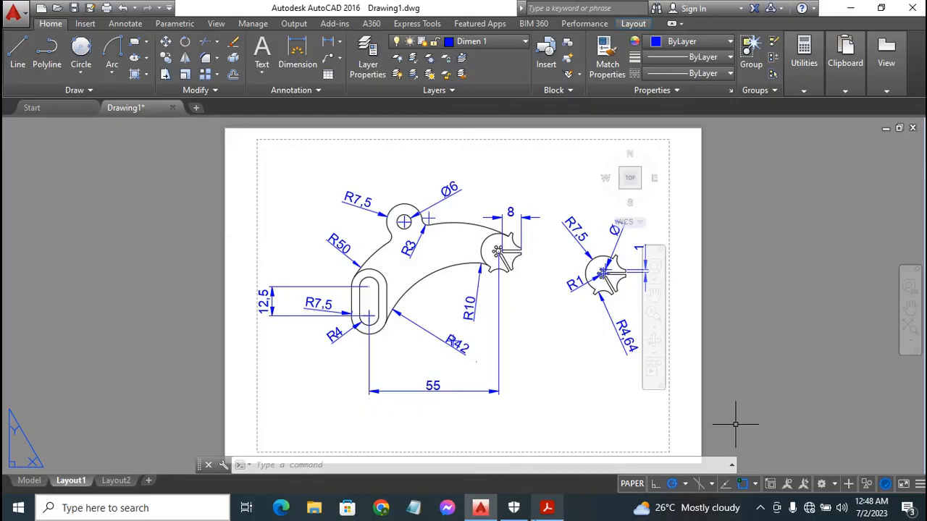
left_click(760, 508)
left_click(786, 427)
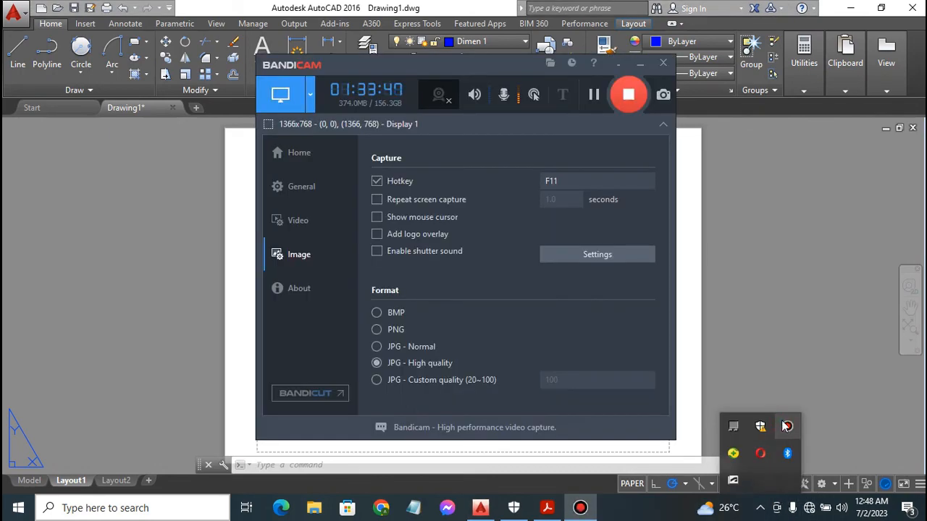